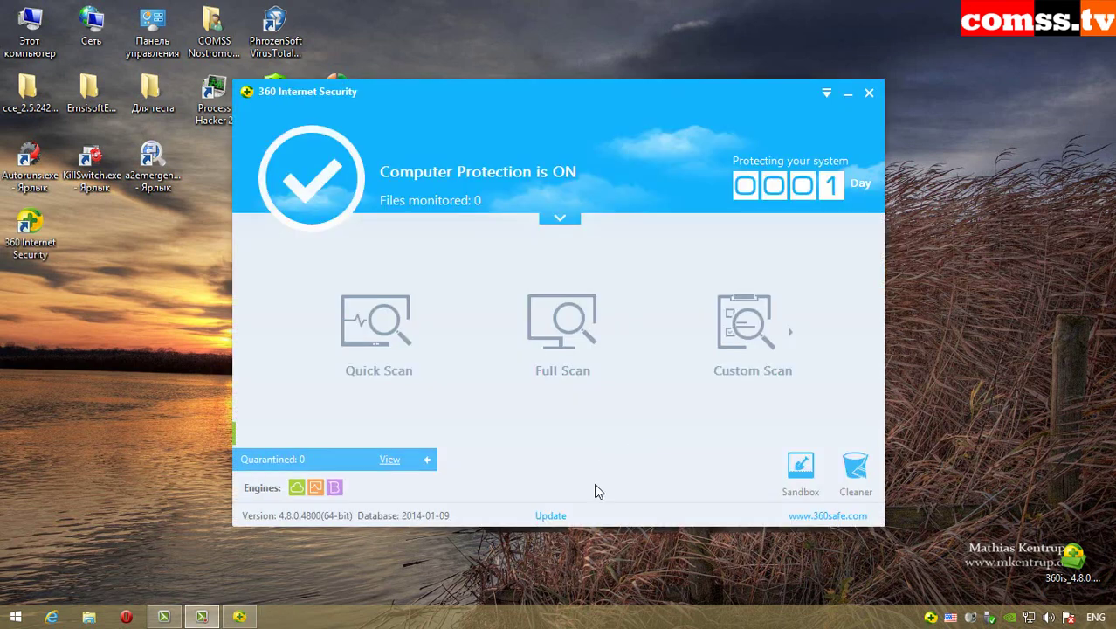
# Check for updates, review the Sandbox advanced settings, and close the trace cleaner.
pyautogui.click(551, 515)
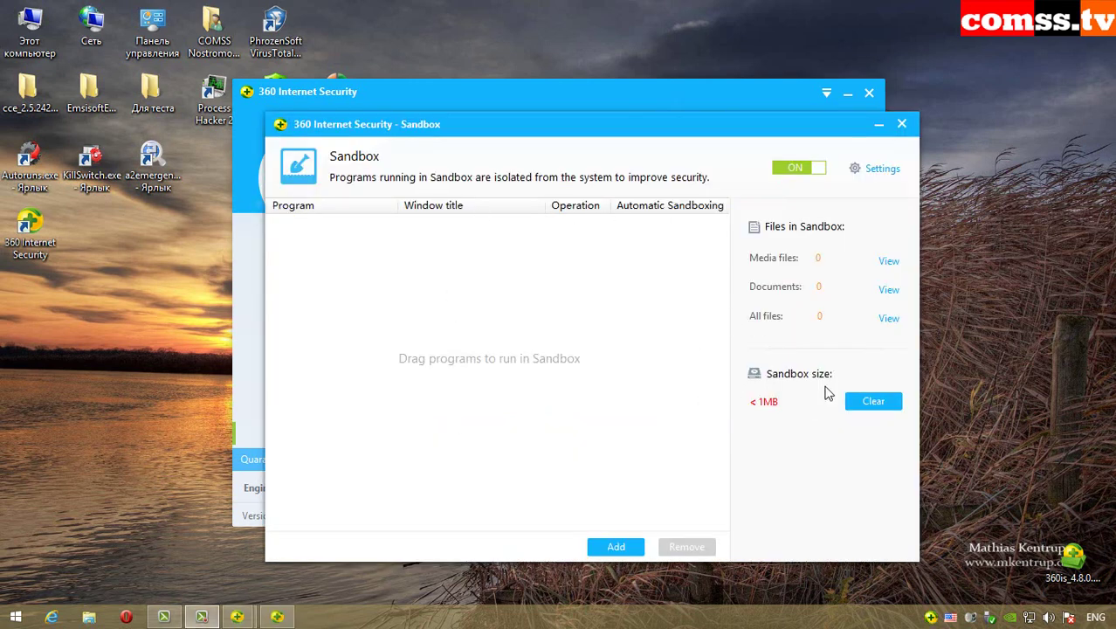
pyautogui.click(887, 172)
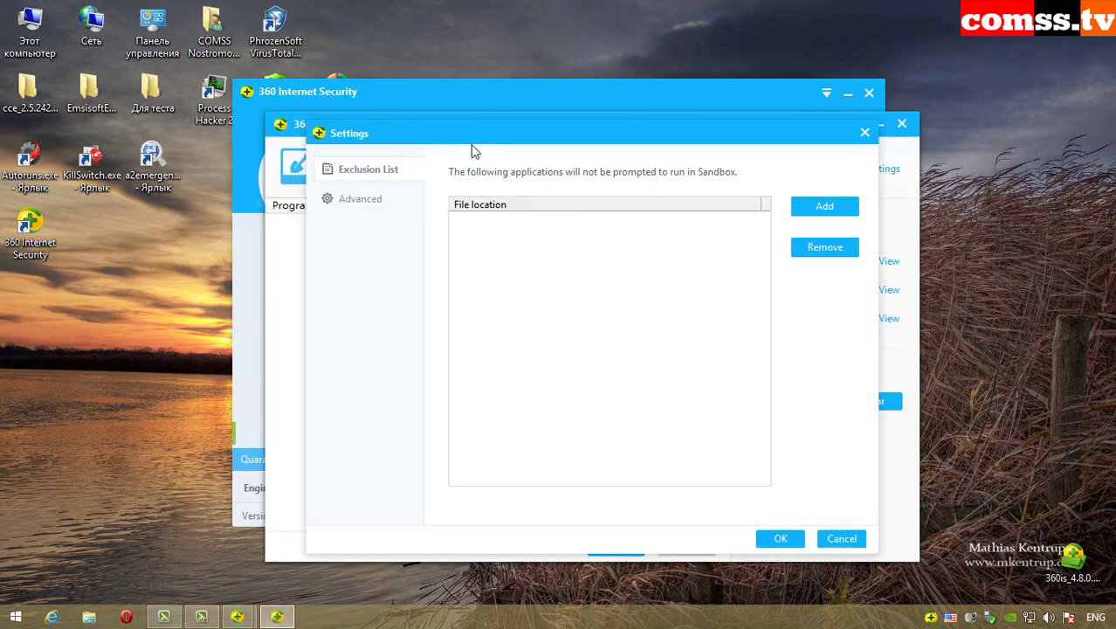
pyautogui.click(388, 200)
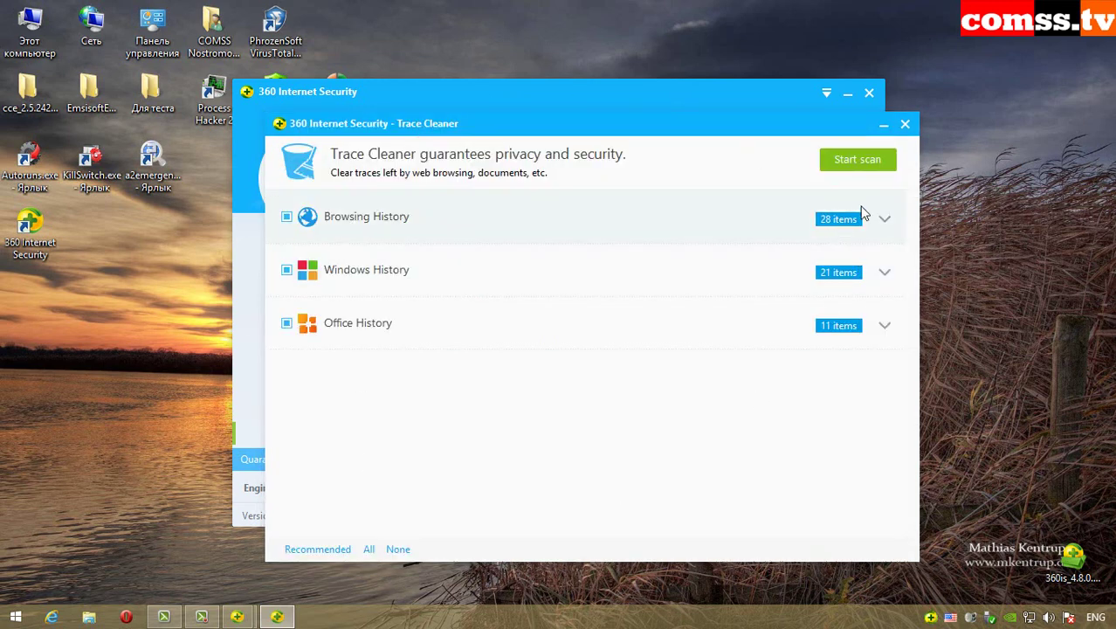
pyautogui.click(904, 124)
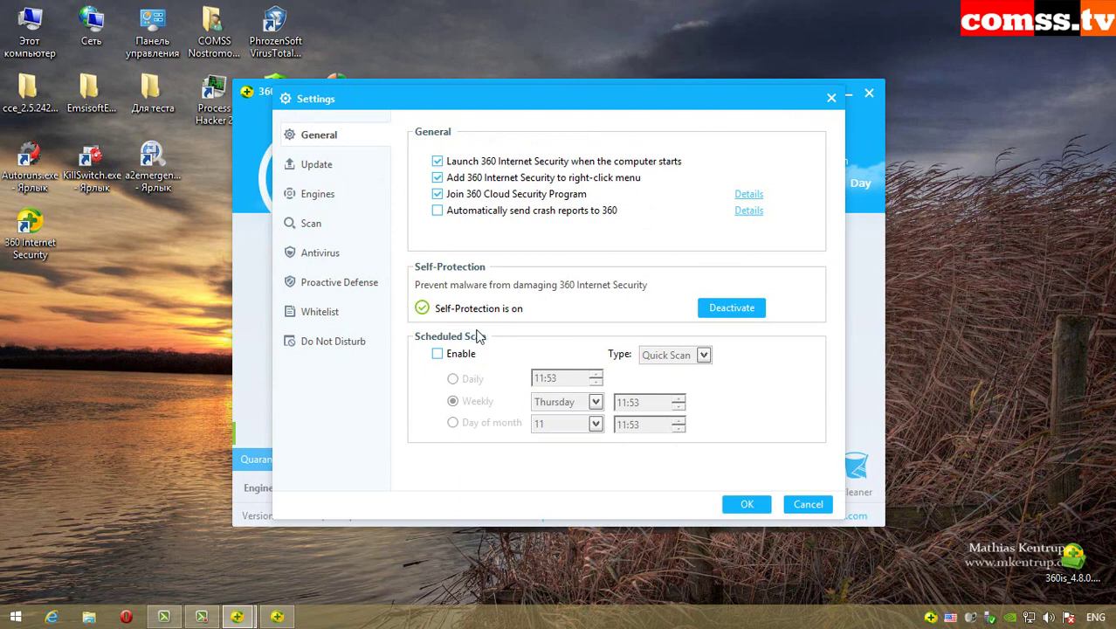
# Step through the Update, Engines, Scan, Proactive Defense and Whitelist settings pages.
pyautogui.click(317, 165)
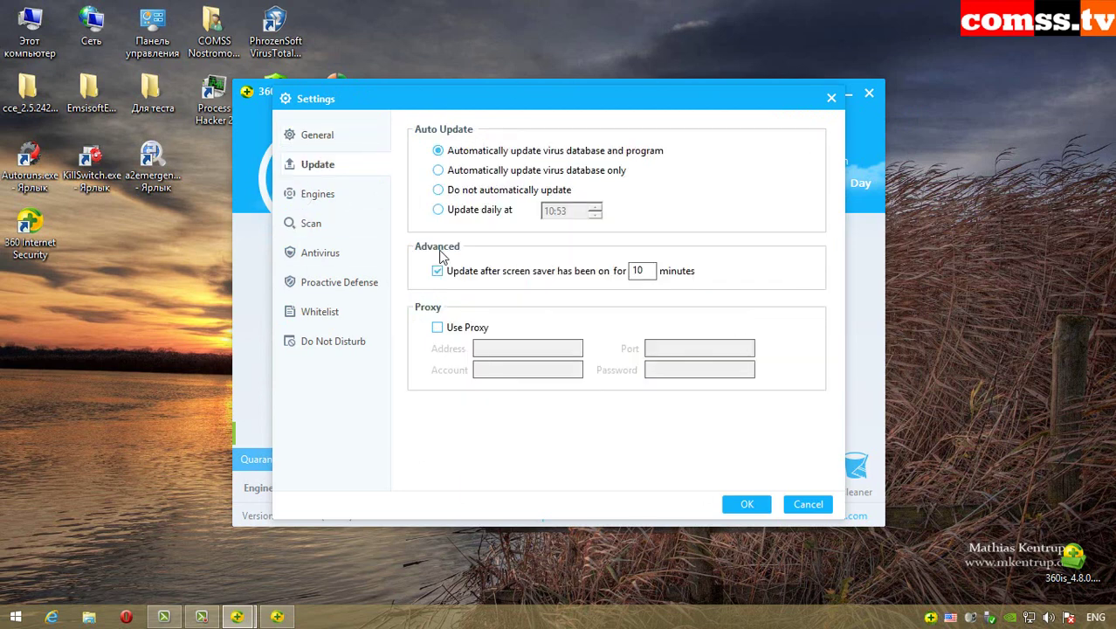
pyautogui.press('Down')
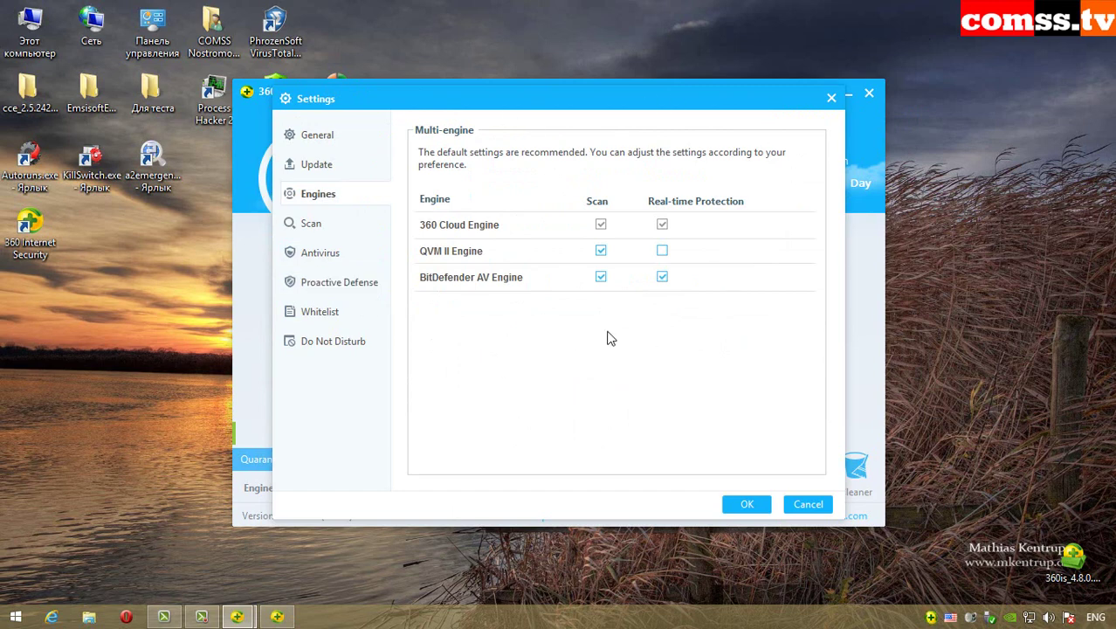
pyautogui.press('Down')
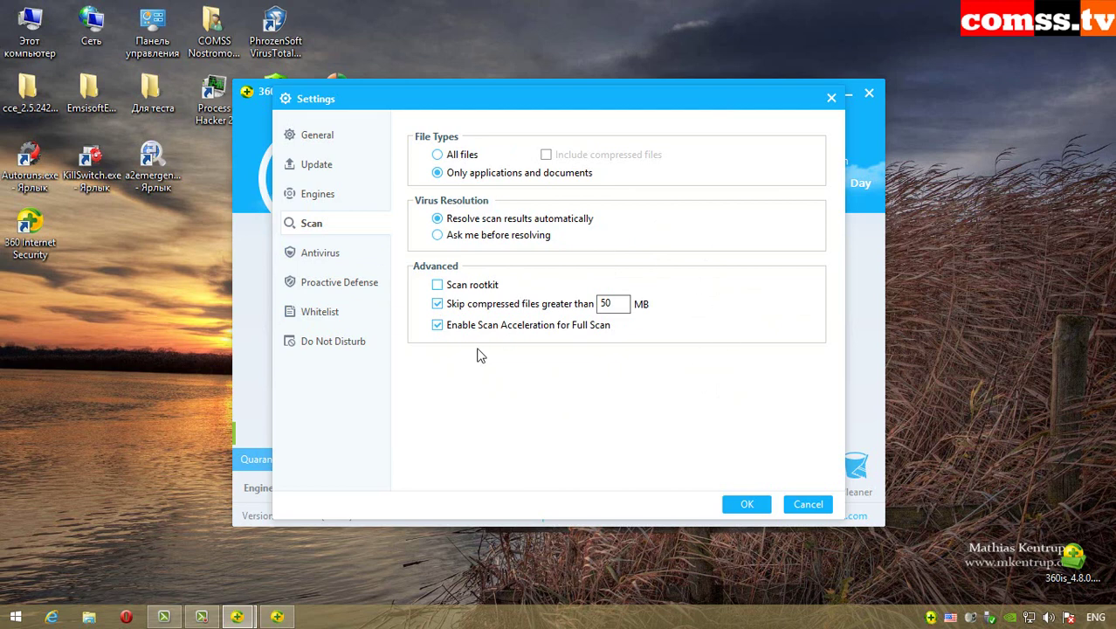
pyautogui.scroll(-3, 482, 353)
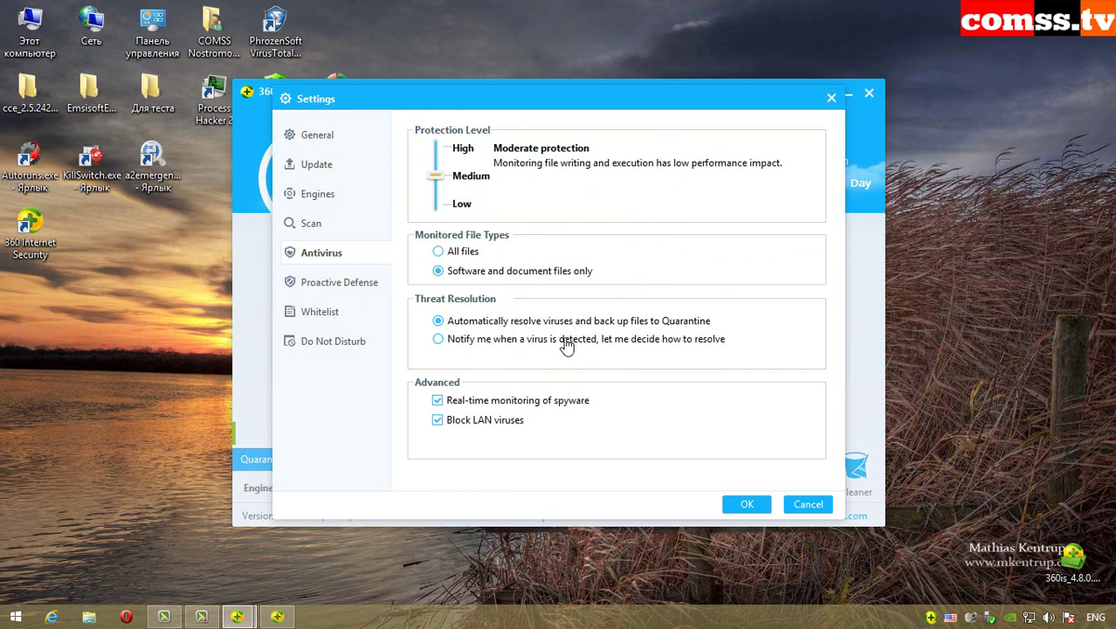
pyautogui.click(339, 283)
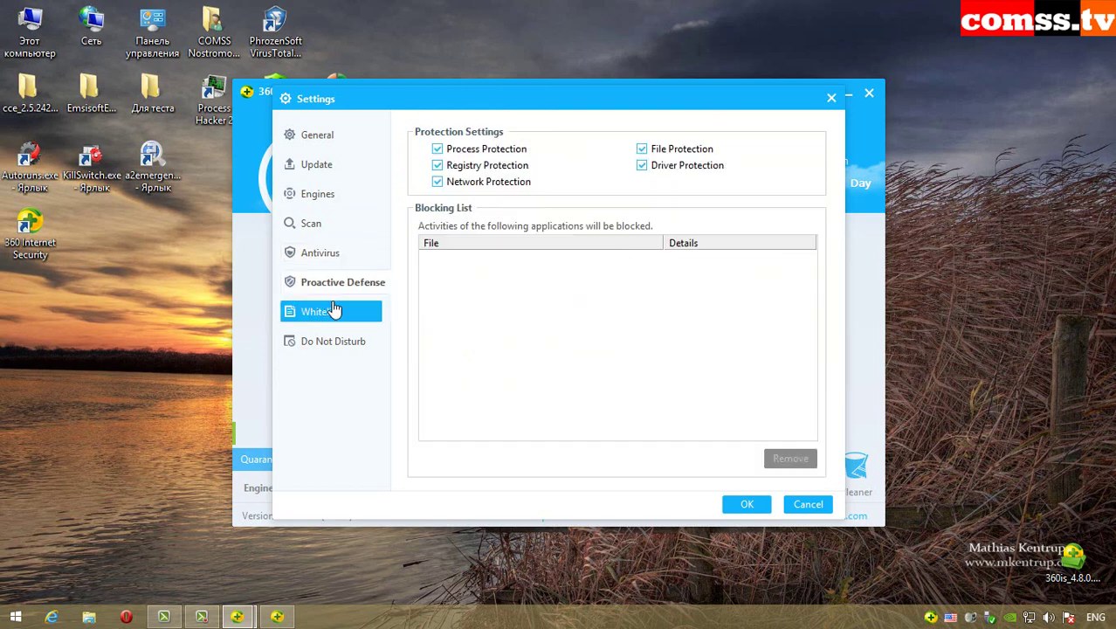
pyautogui.click(334, 310)
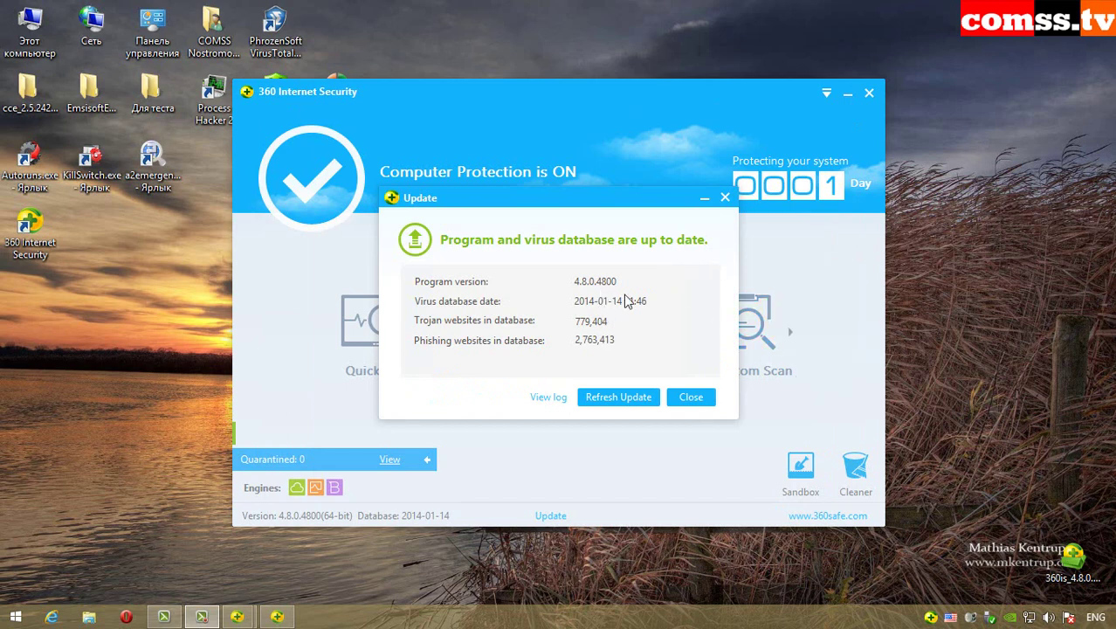
# Dismiss the update report and expand the protection status details.
pyautogui.press('Escape')
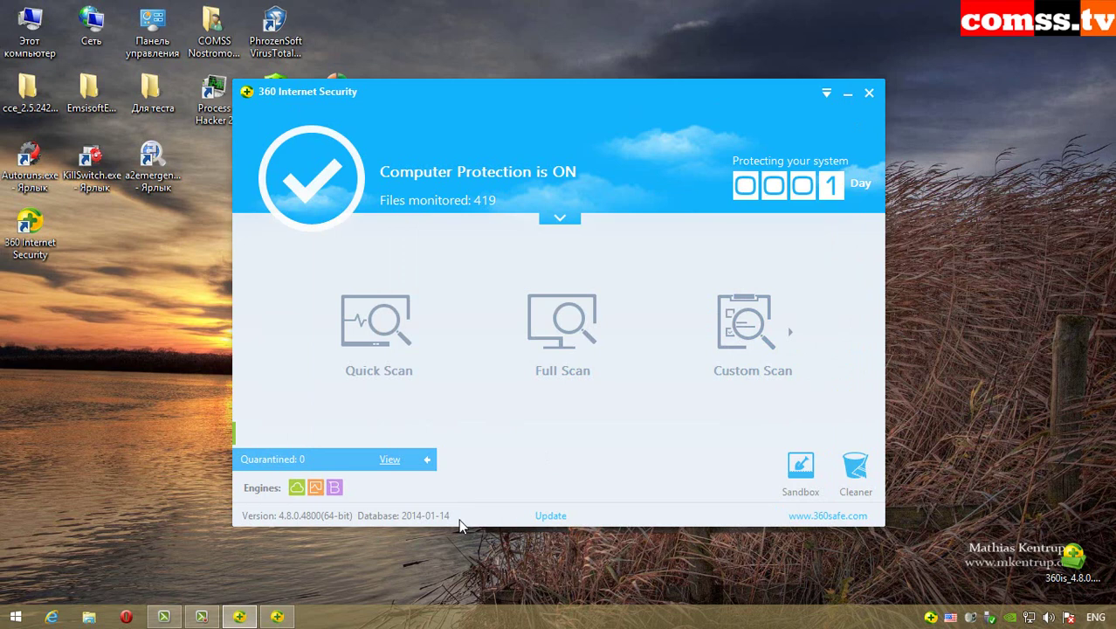
pyautogui.click(559, 216)
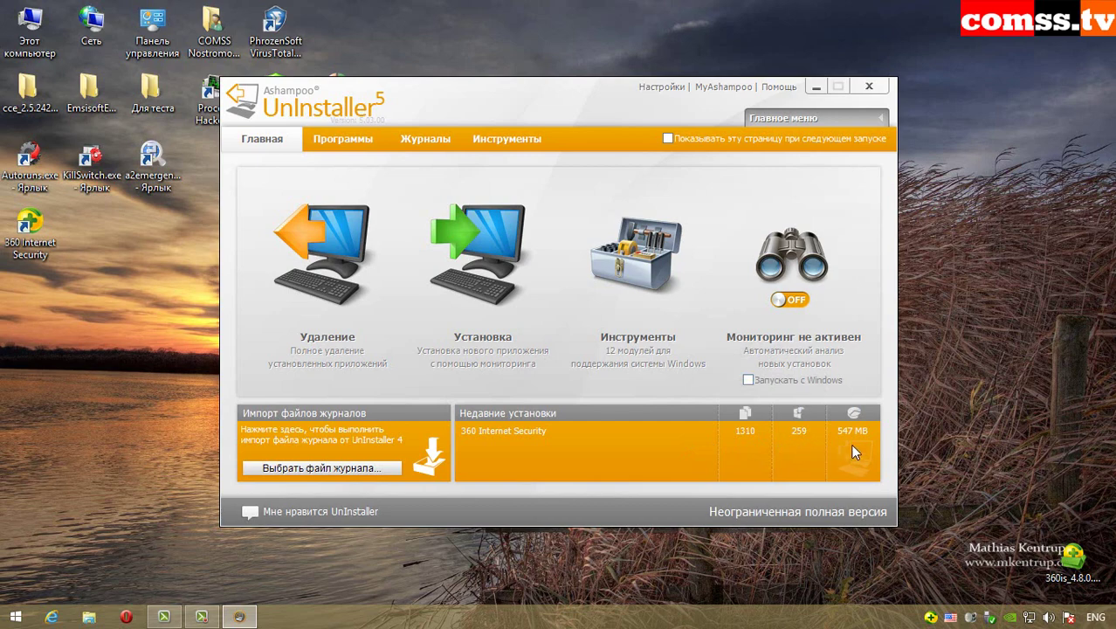
# Close Ashampoo UnInstaller 5 to return to the Downloads folder.
pyautogui.hotkey('alt', 'F4')
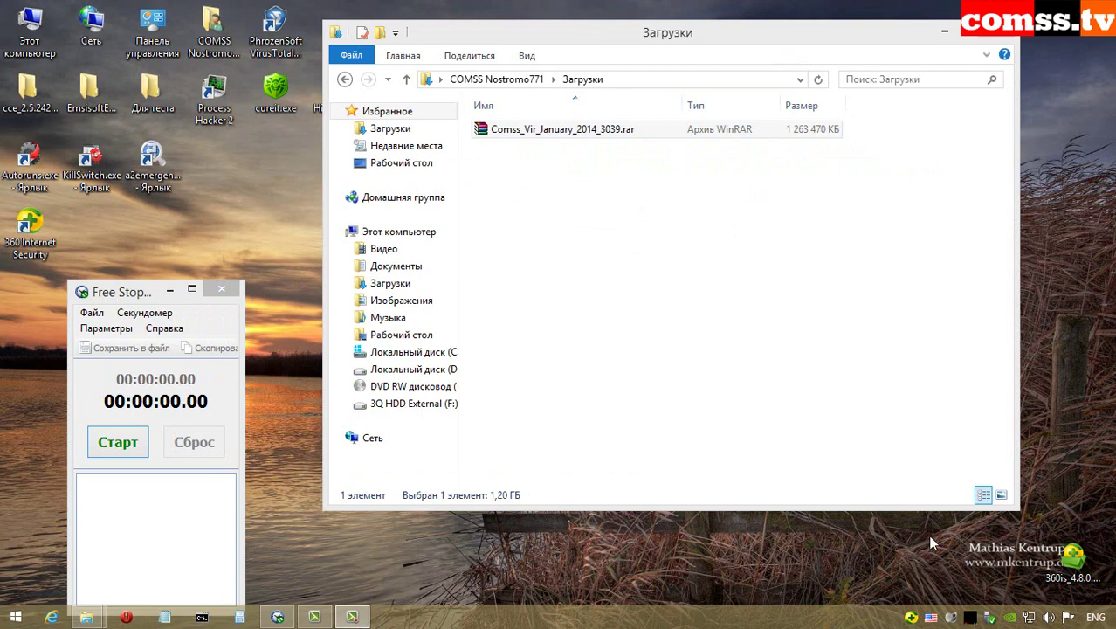
# Bring up 360 Internet Security from the tray and confirm the program and database are current.
pyautogui.click(910, 618)
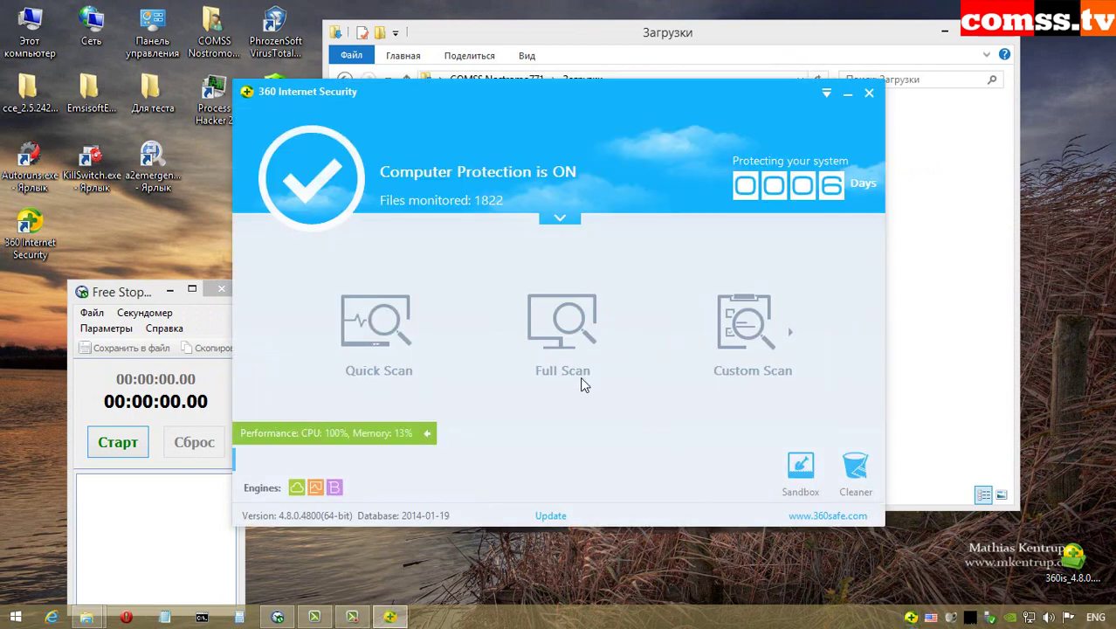
pyautogui.click(550, 516)
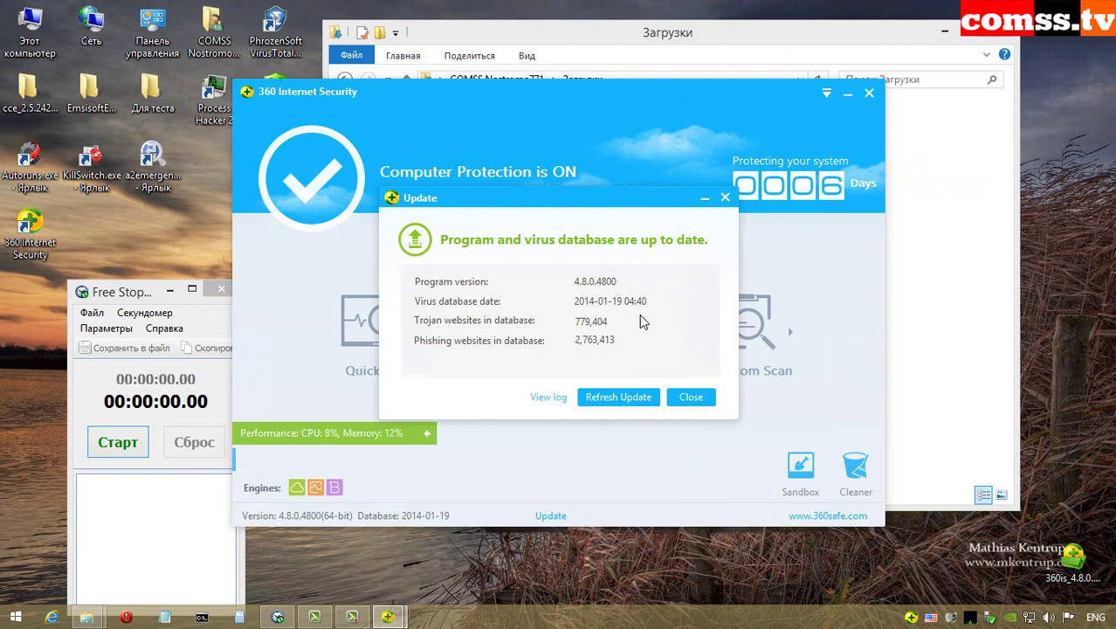
pyautogui.click(691, 397)
# Update the BitDefender engine database, close 360, and reposition the Downloads window.
pyautogui.moveTo(334, 487)
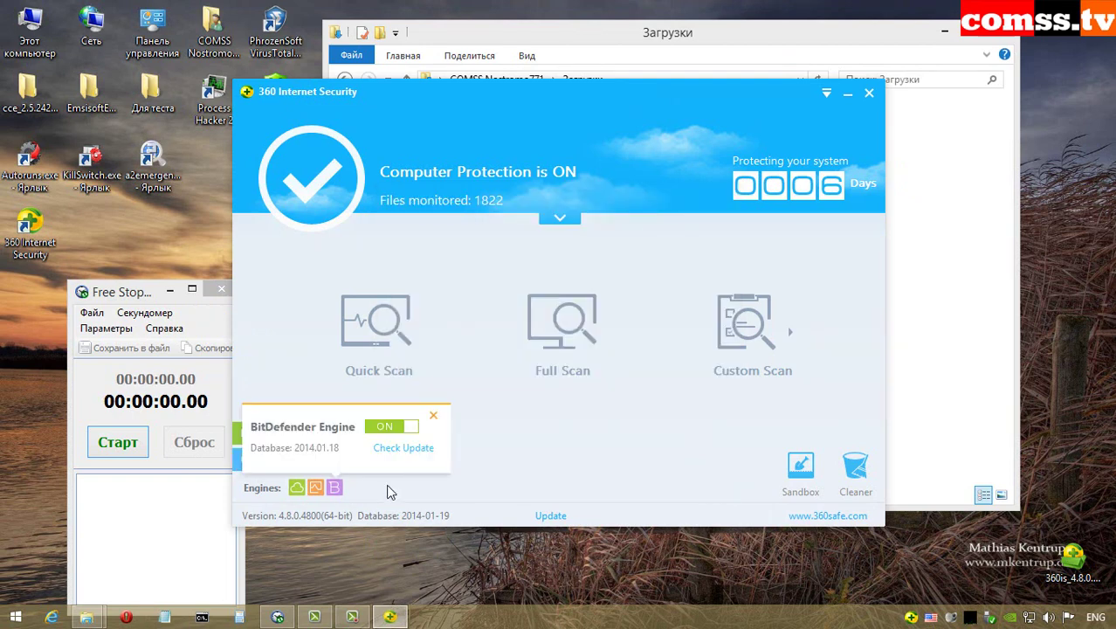
pyautogui.click(403, 447)
pyautogui.click(869, 93)
pyautogui.moveTo(652, 40); pyautogui.dragTo(608, 46)
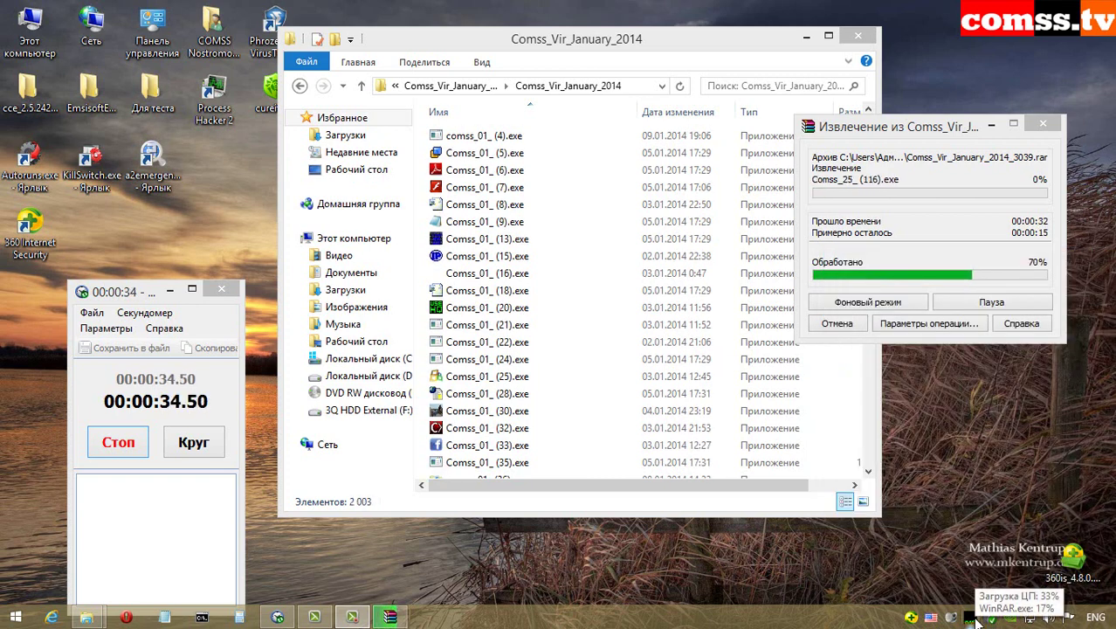
# Let WinRAR finish extracting while Comss_Vir_January_2014 drops from 2,685 to 2,490 items.
pyautogui.moveTo(972, 618)
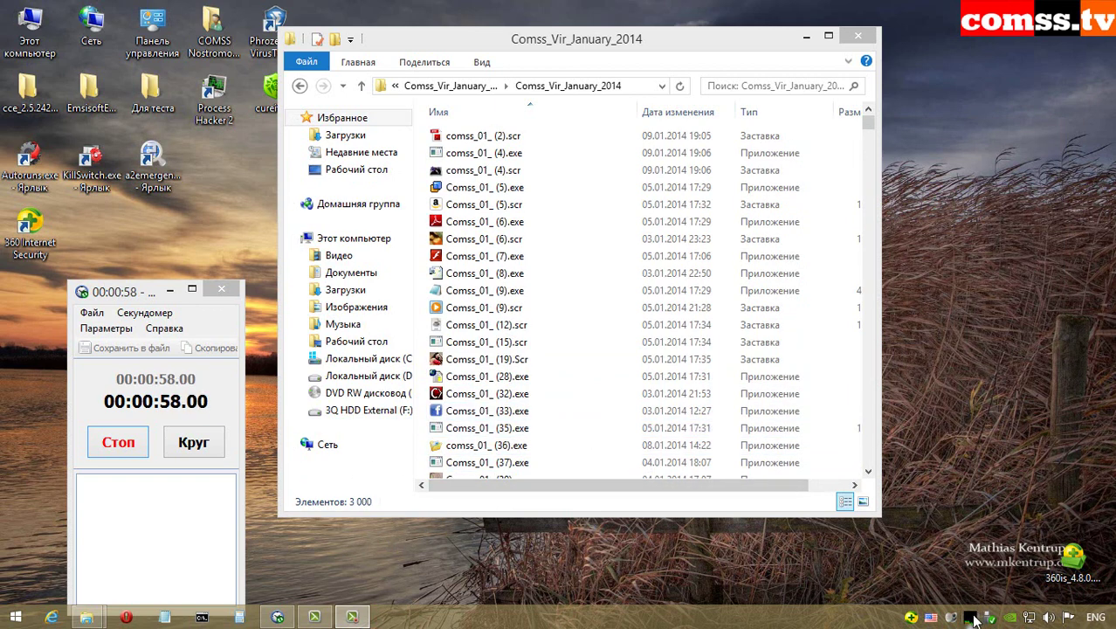
pyautogui.moveTo(975, 619)
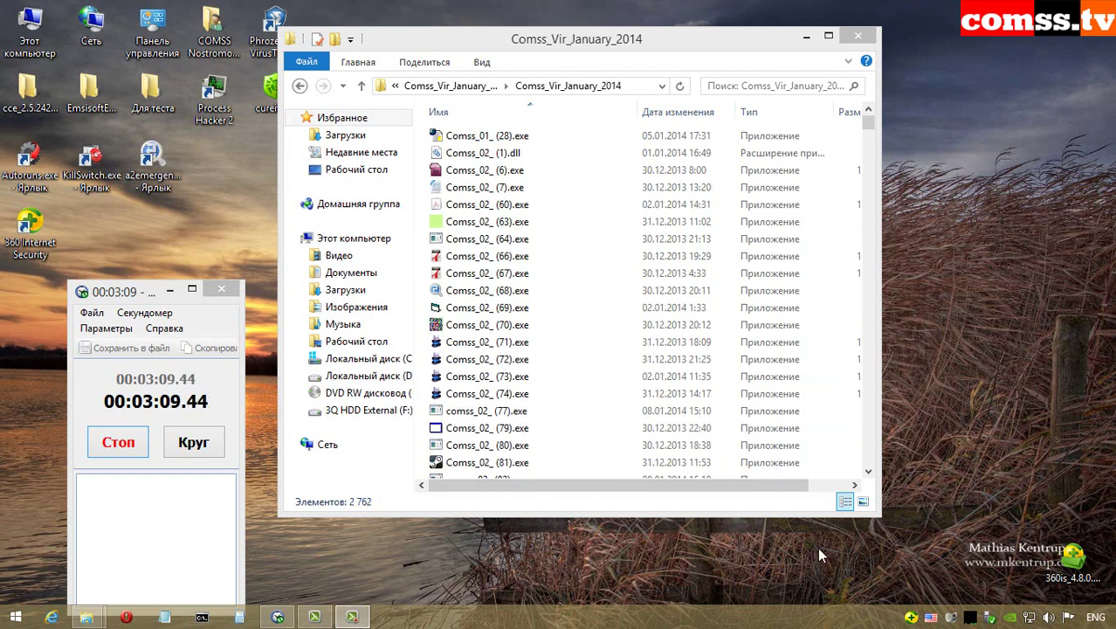
pyautogui.moveTo(973, 618)
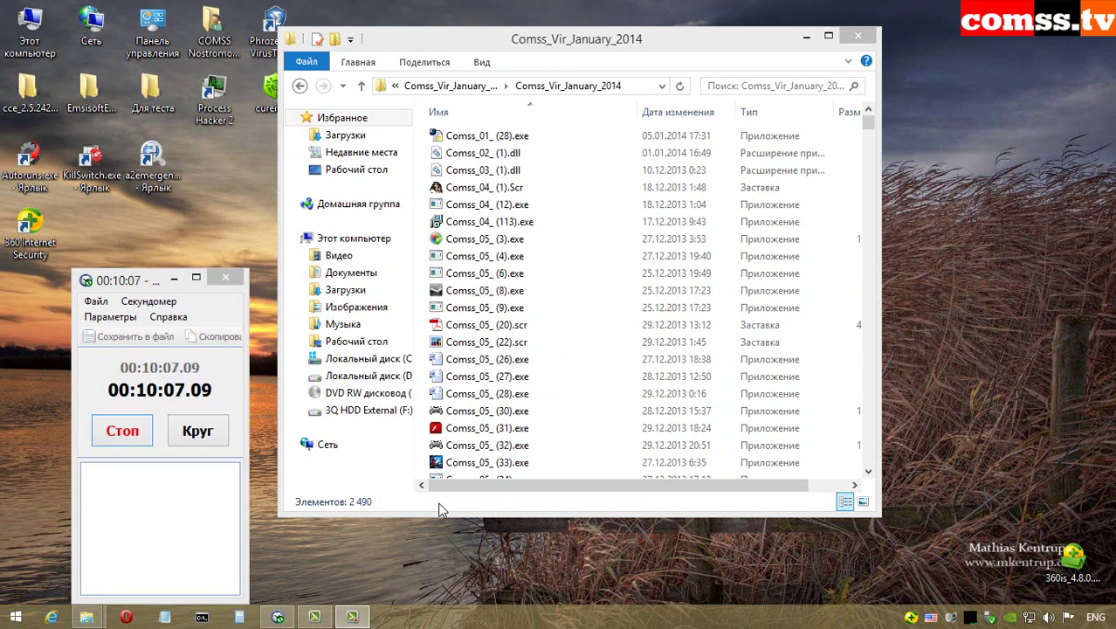
# Watch Comss_Vir_January_2014 shrink until only 88 samples remain.
pyautogui.moveTo(972, 620)
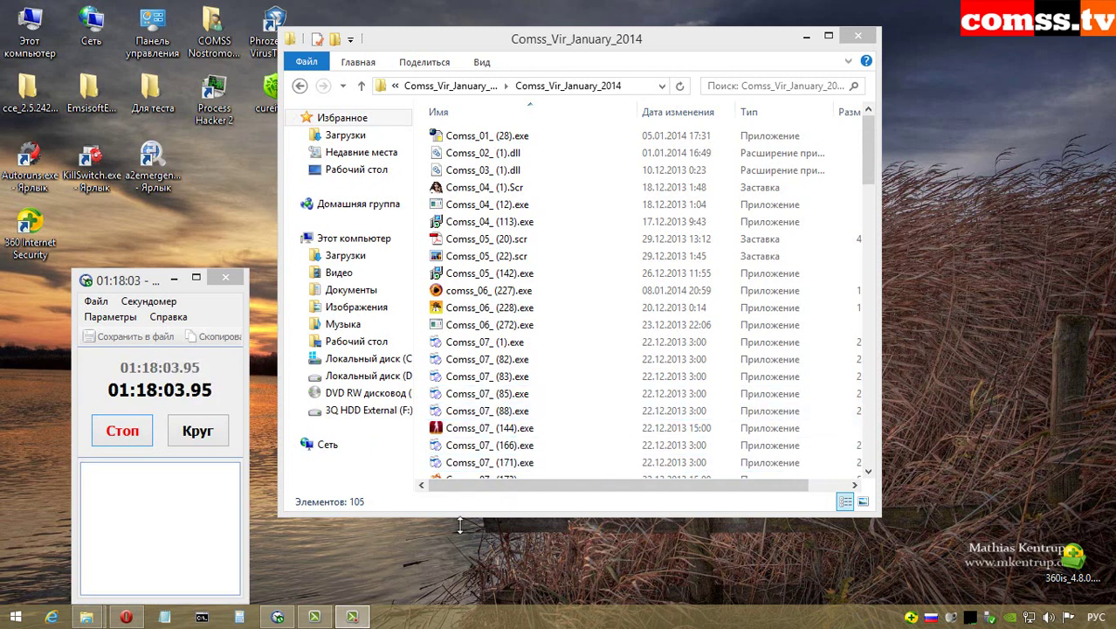
pyautogui.moveTo(972, 619)
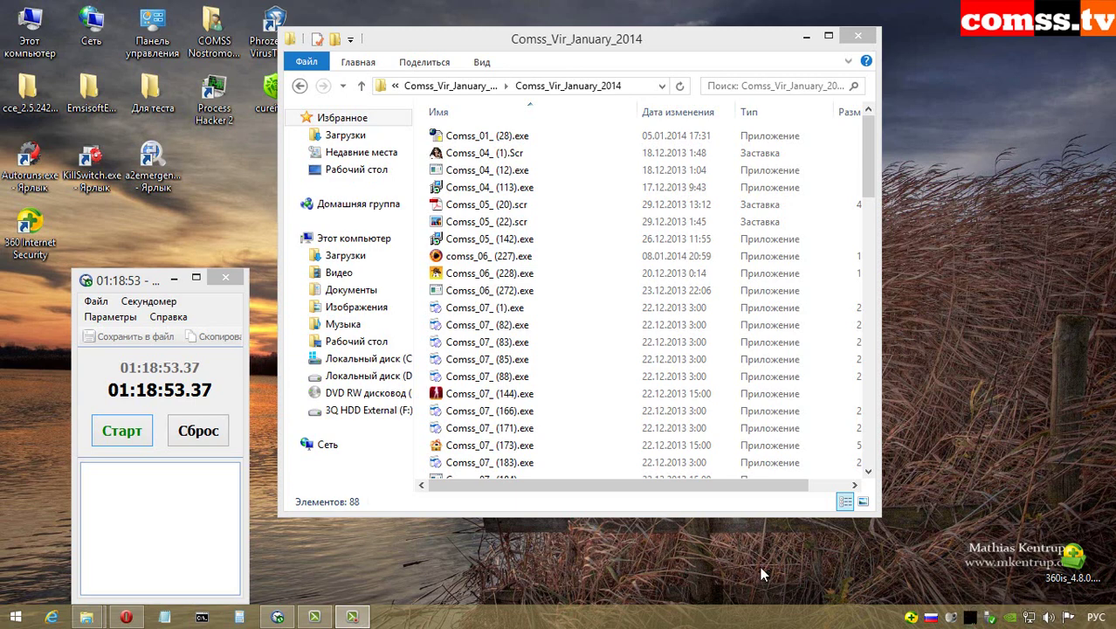
pyautogui.moveTo(968, 618)
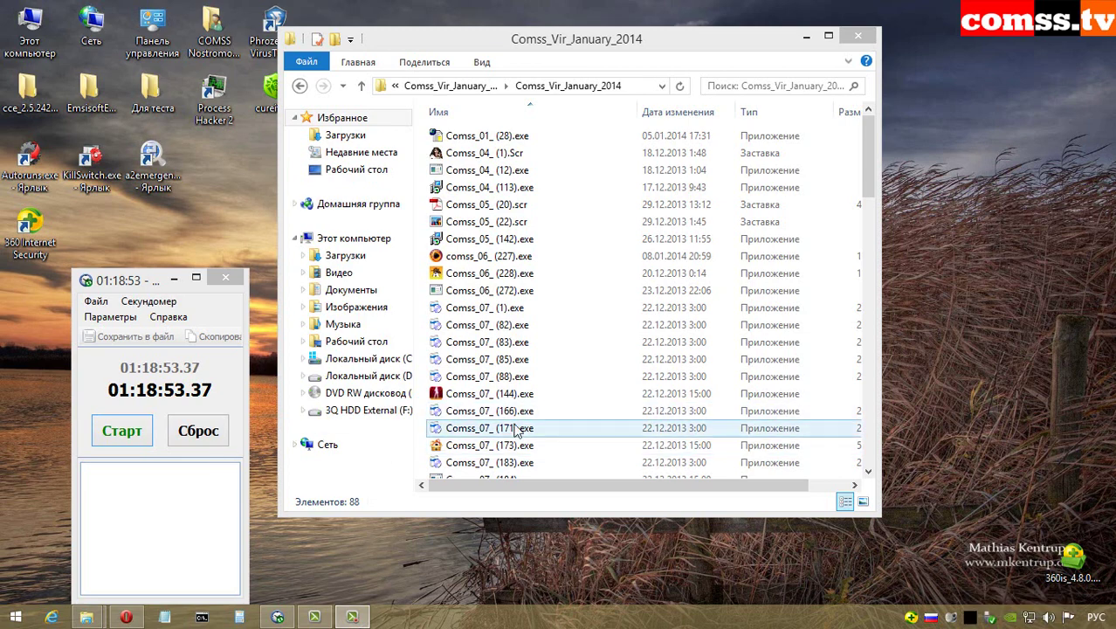
# Run 360's Scan Now on Comss_Vir_January_2014, timing it until all 14 threats are deleted.
pyautogui.click(360, 85)
pyautogui.rightClick(600, 148)
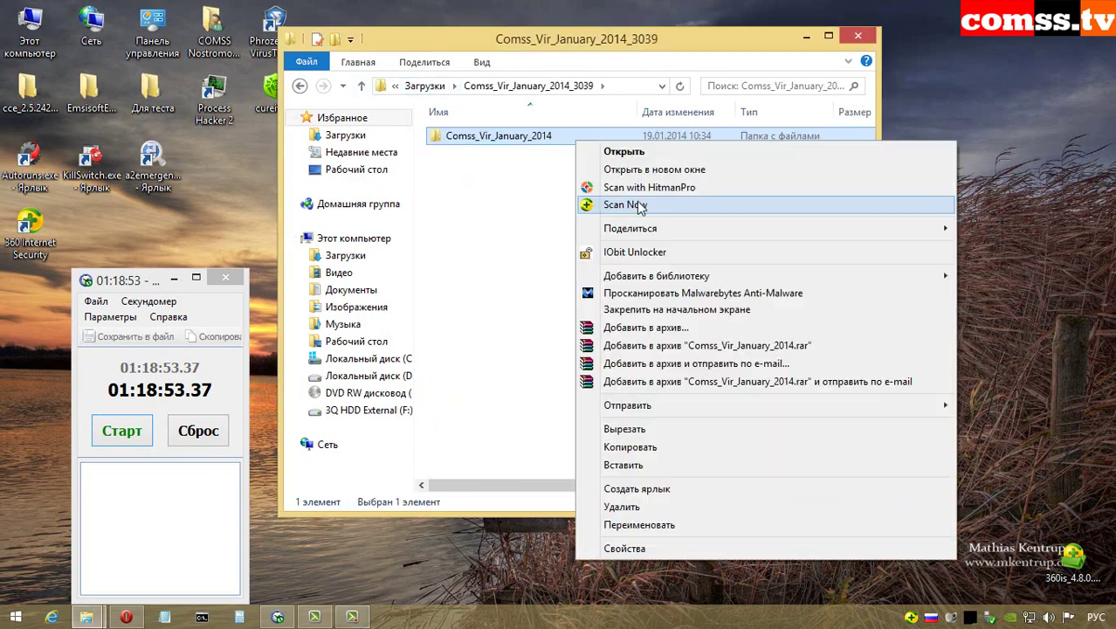
pyautogui.click(637, 204)
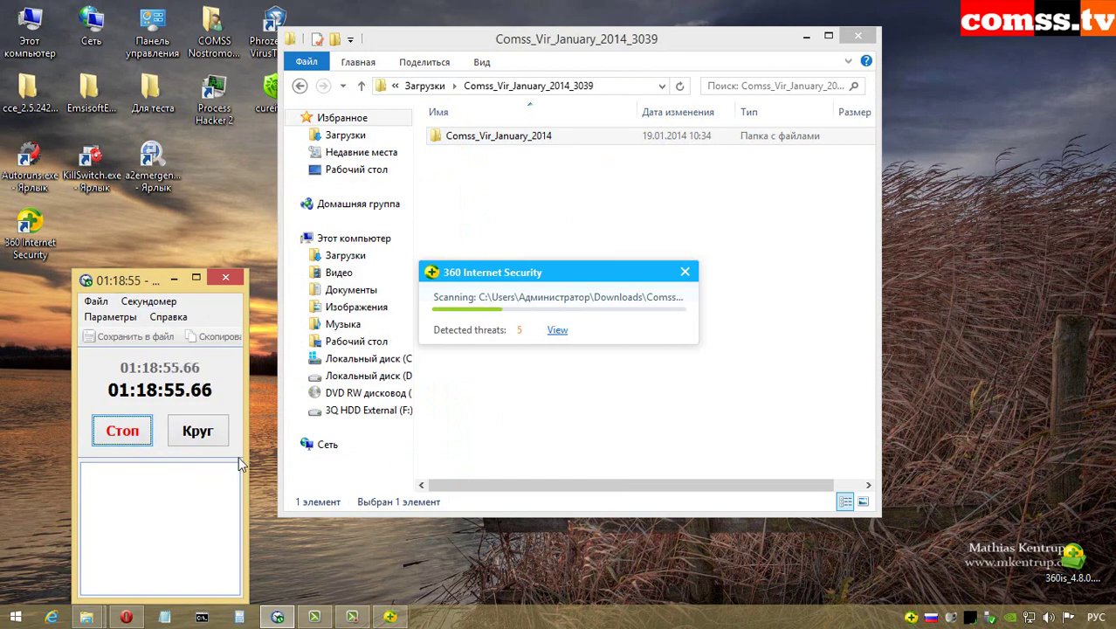
pyautogui.click(557, 330)
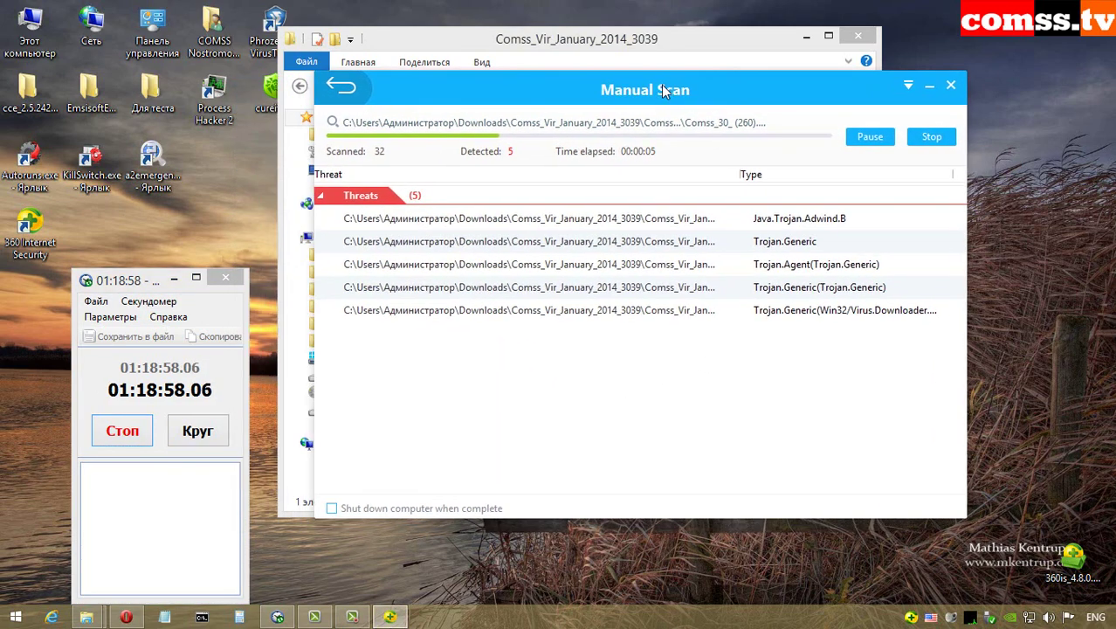
pyautogui.moveTo(575, 94); pyautogui.dragTo(613, 44)
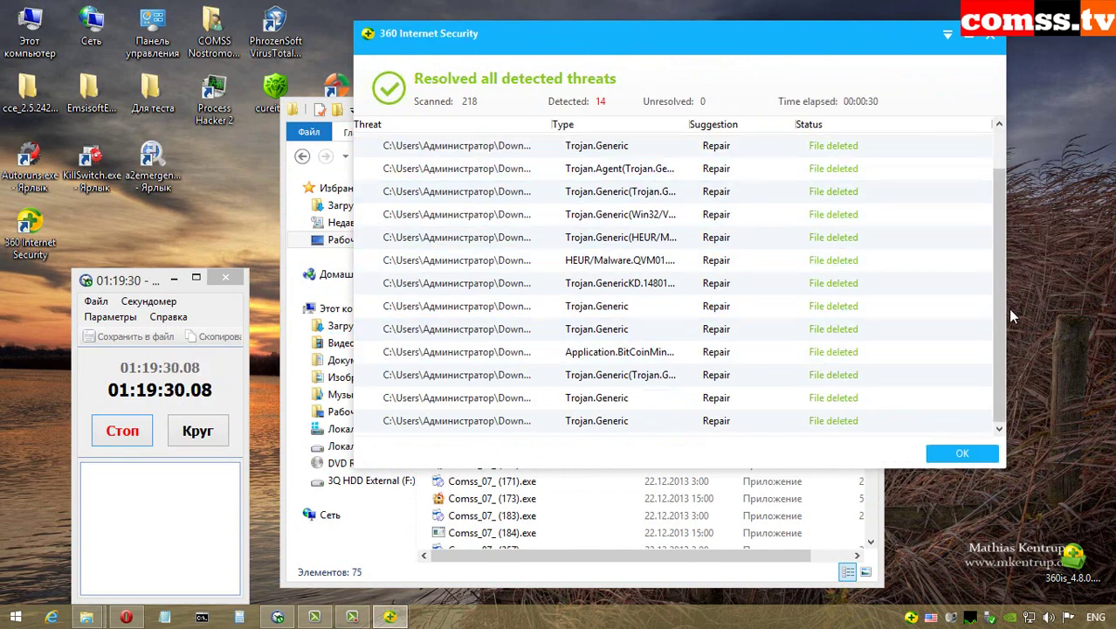
pyautogui.click(122, 430)
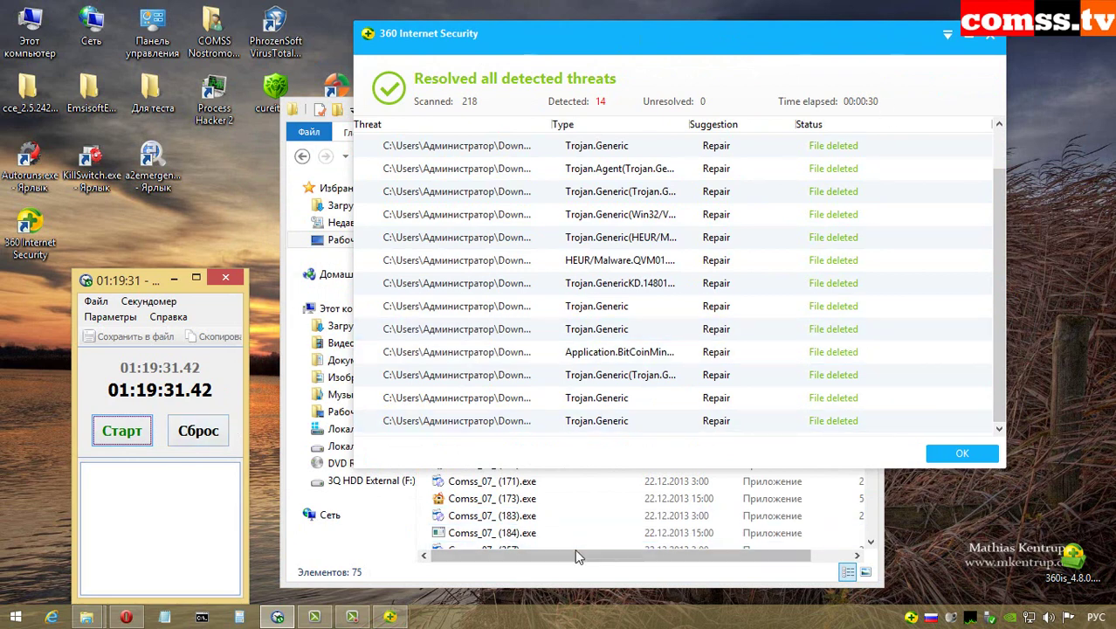
# Run a timed second custom scan of the folder (165 files, no threats) and close the results.
pyautogui.click(961, 453)
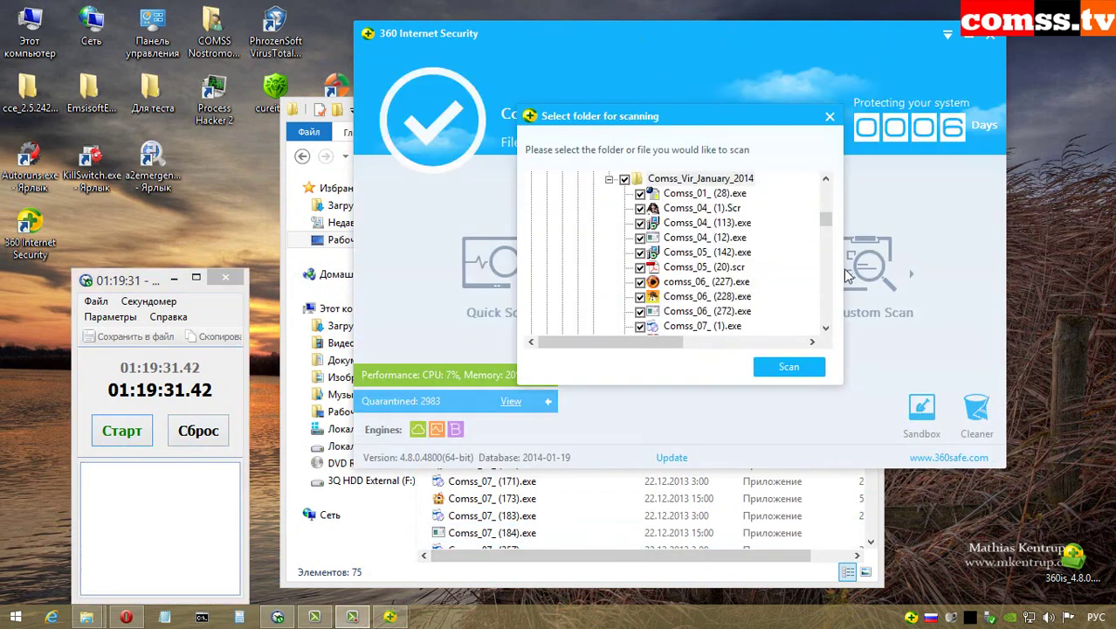
pyautogui.click(791, 368)
pyautogui.click(129, 431)
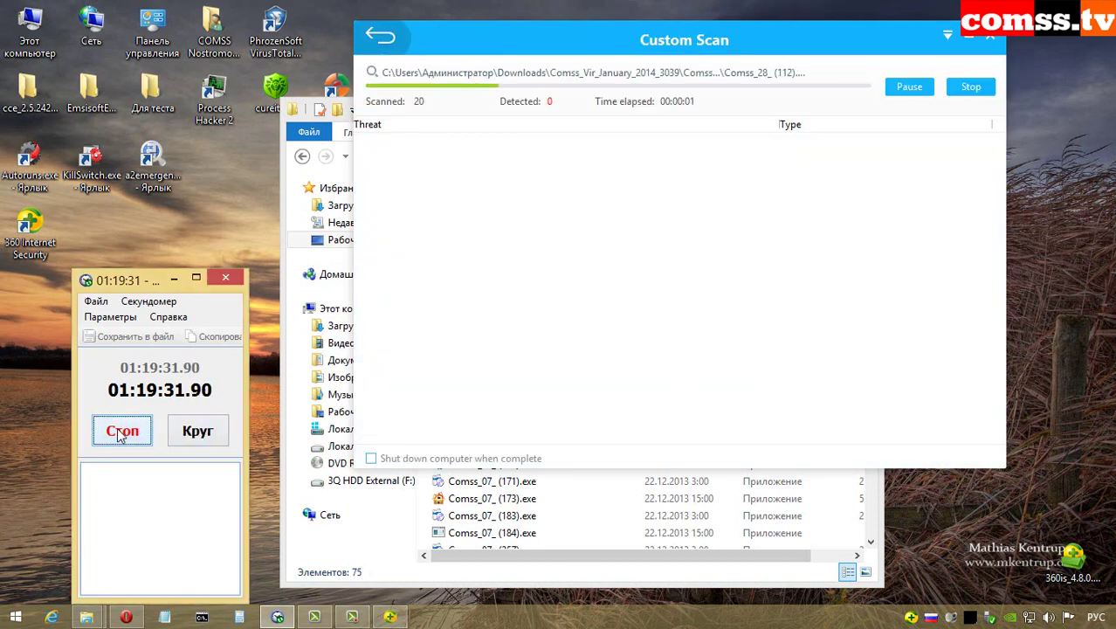
pyautogui.click(131, 434)
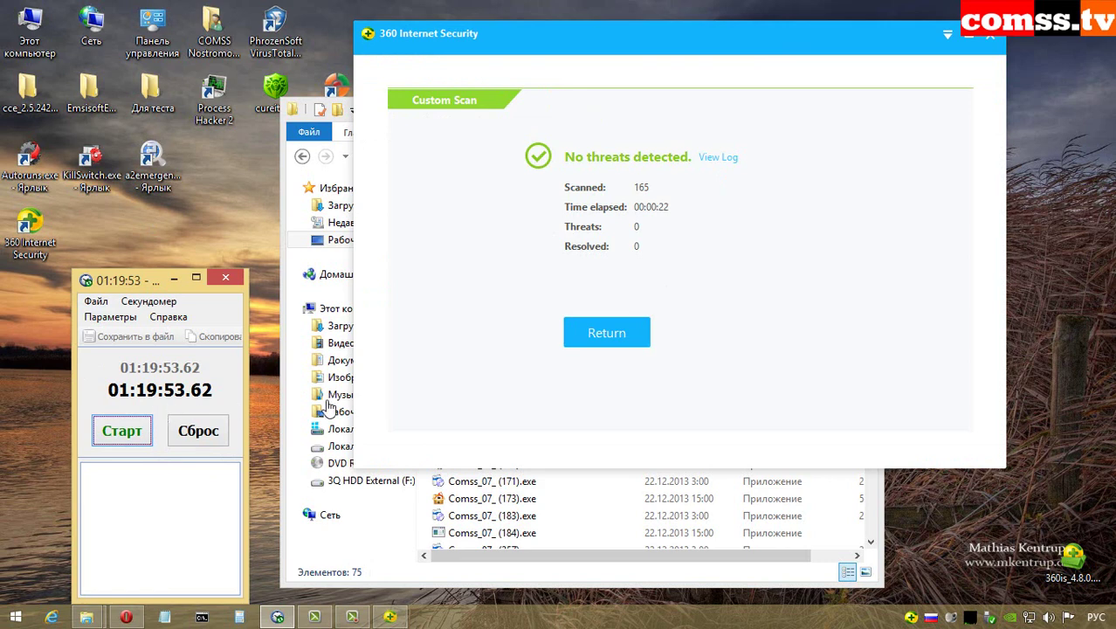
pyautogui.click(576, 407)
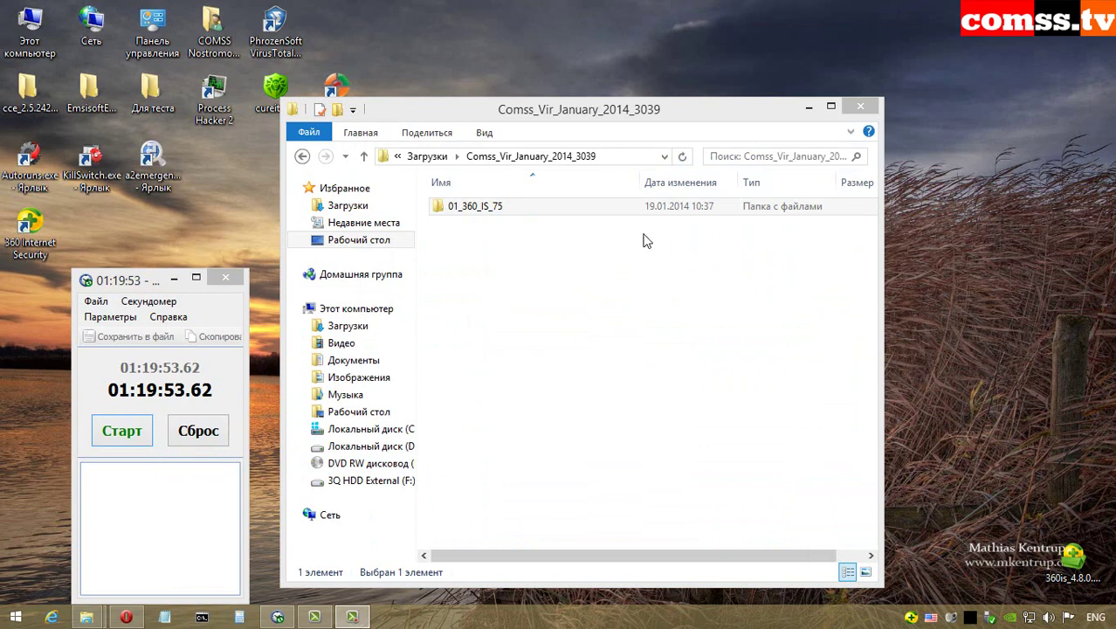
# Pack 01_360_IS_75 into a password-protected 01_360_IS_75.rar and cut the archive for moving.
pyautogui.click(516, 209)
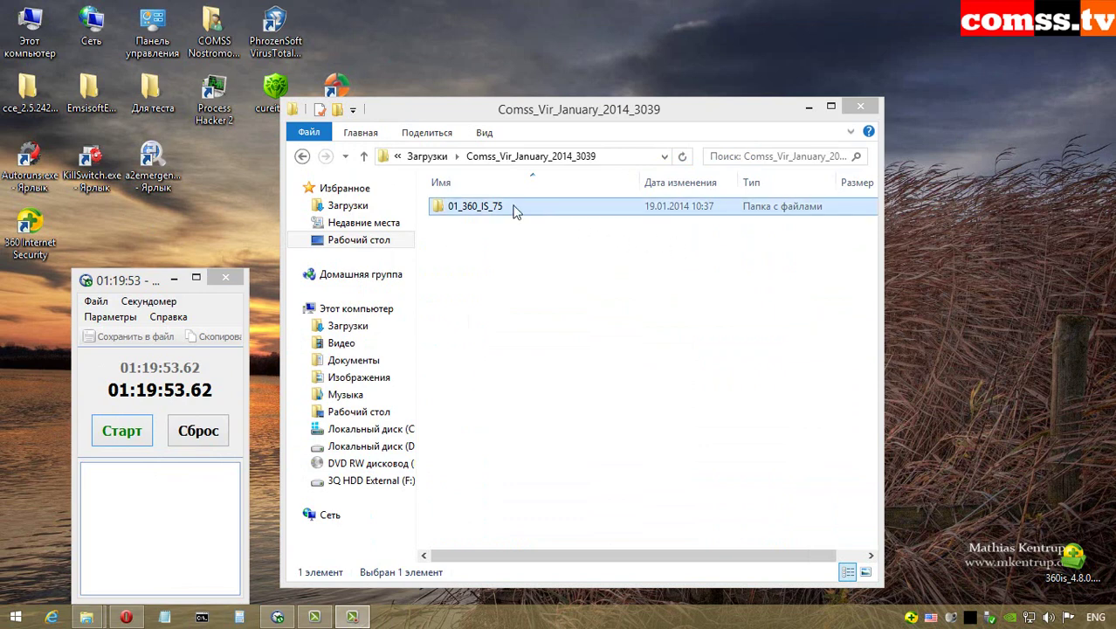
pyautogui.doubleClick(516, 209)
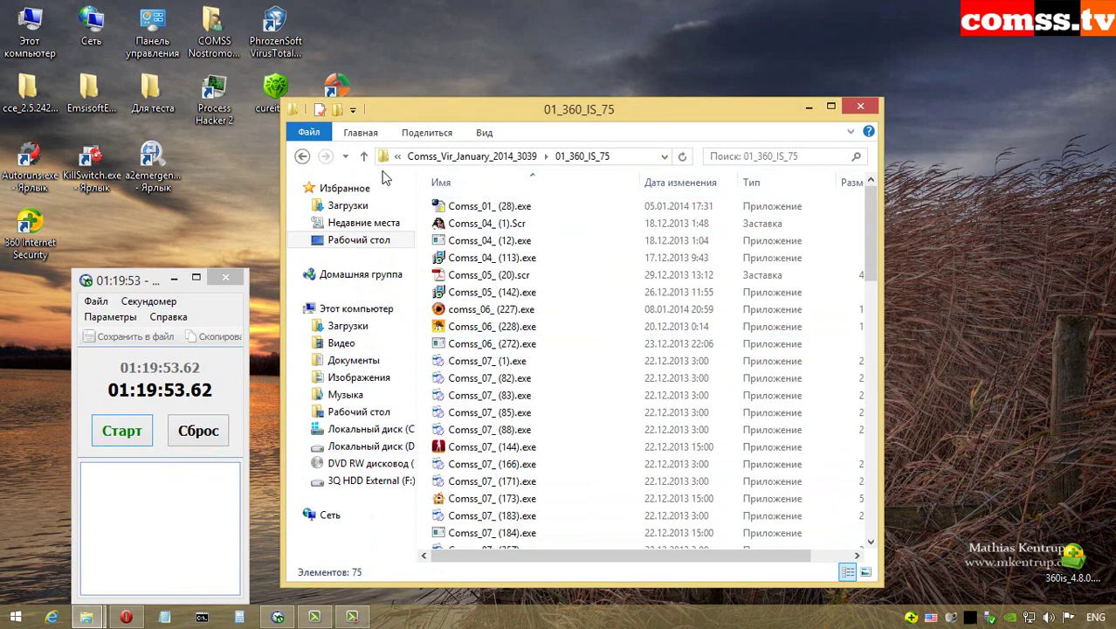
pyautogui.click(365, 157)
pyautogui.rightClick(509, 208)
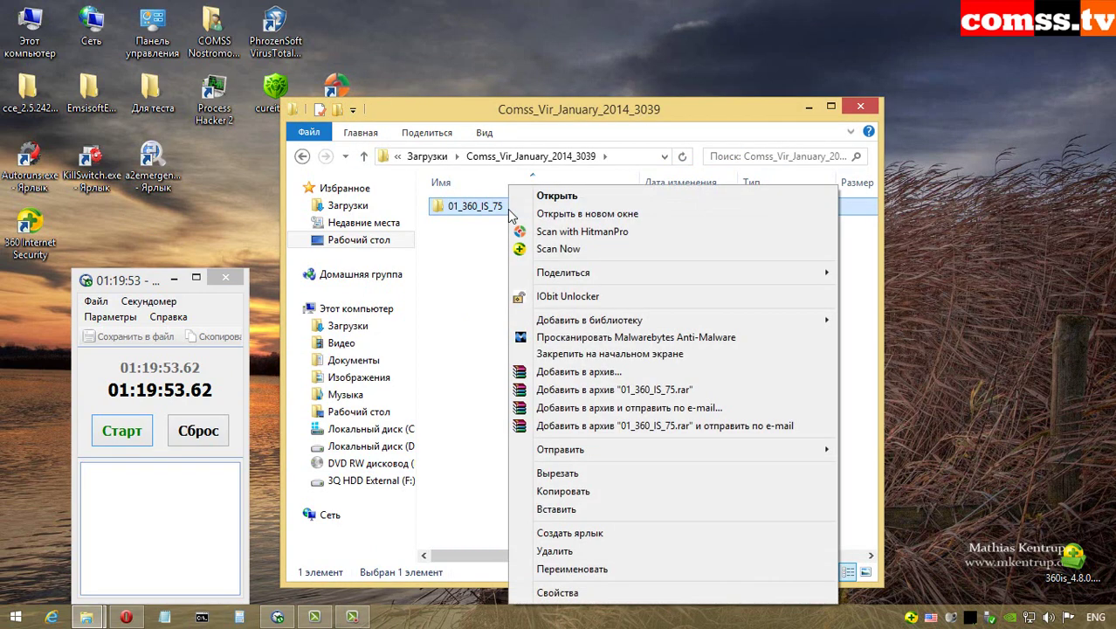
pyautogui.click(581, 372)
pyautogui.click(599, 407)
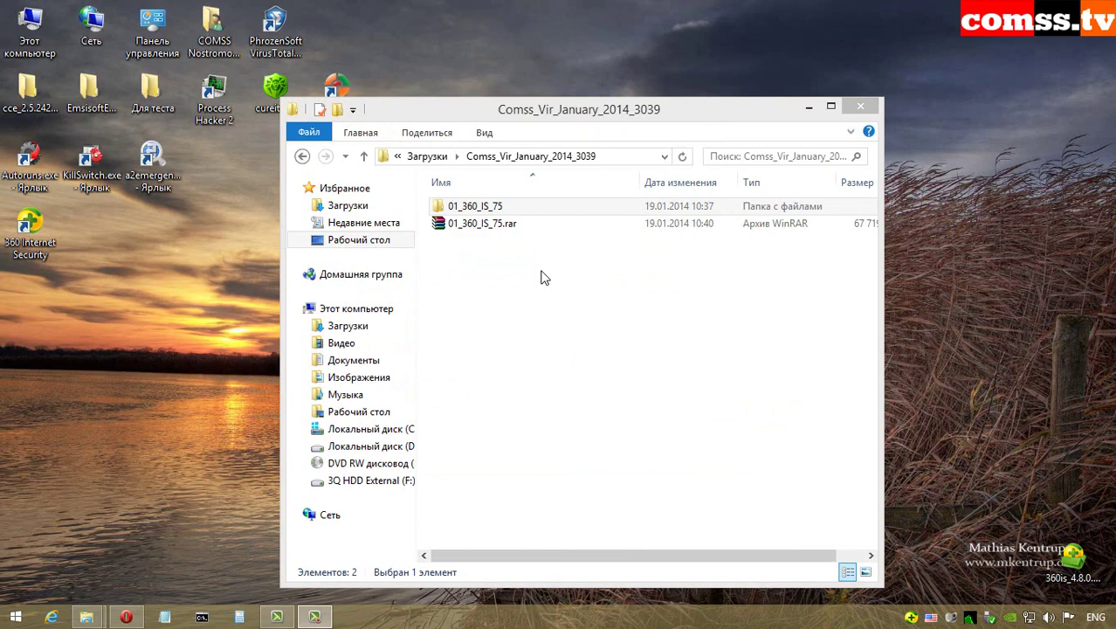
pyautogui.rightClick(504, 230)
pyautogui.click(585, 436)
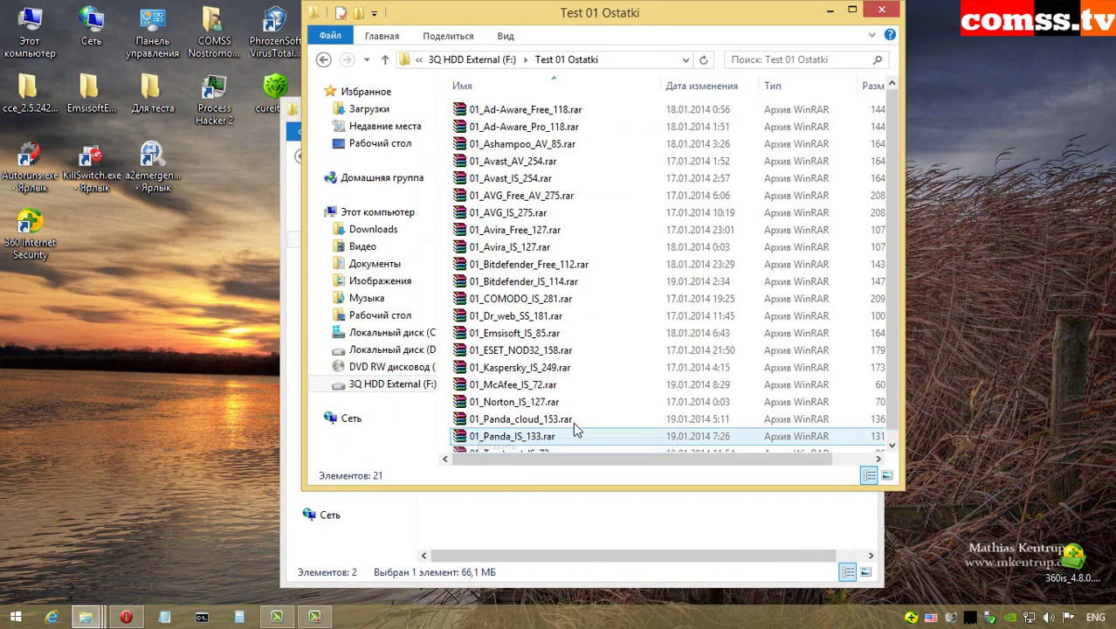
# Paste the cut 01_360_IS_75.rar archive into F:\Test 01 Ostatki.
pyautogui.hotkey('ctrl', 'v')
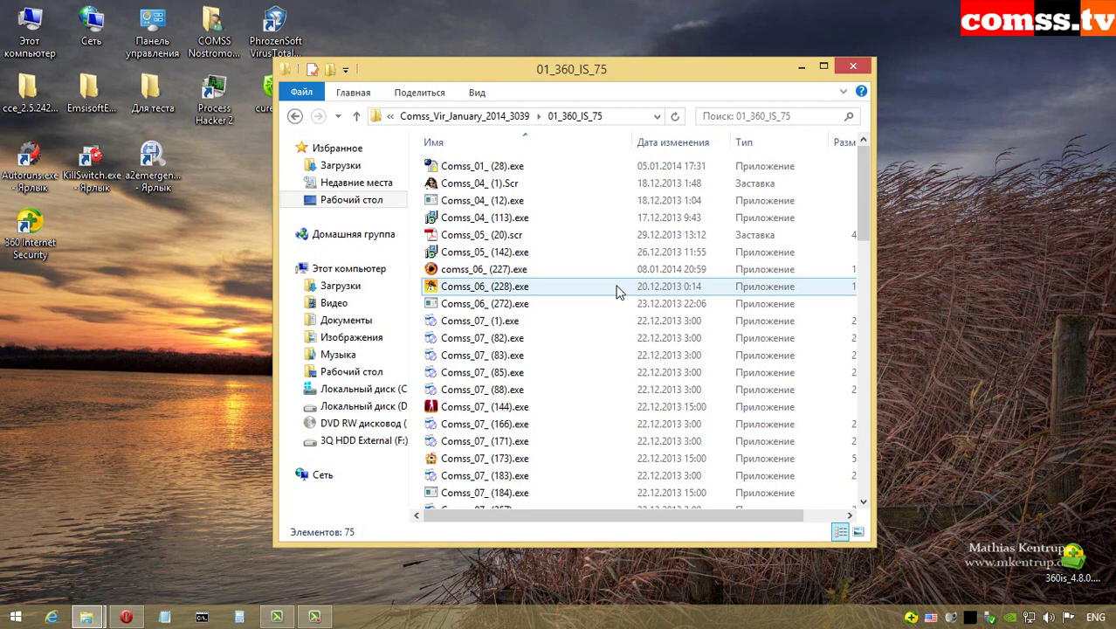
# Go up from 01_360_IS_75 to its parent folder Comss_Vir_January_2014_3039.
pyautogui.click(358, 115)
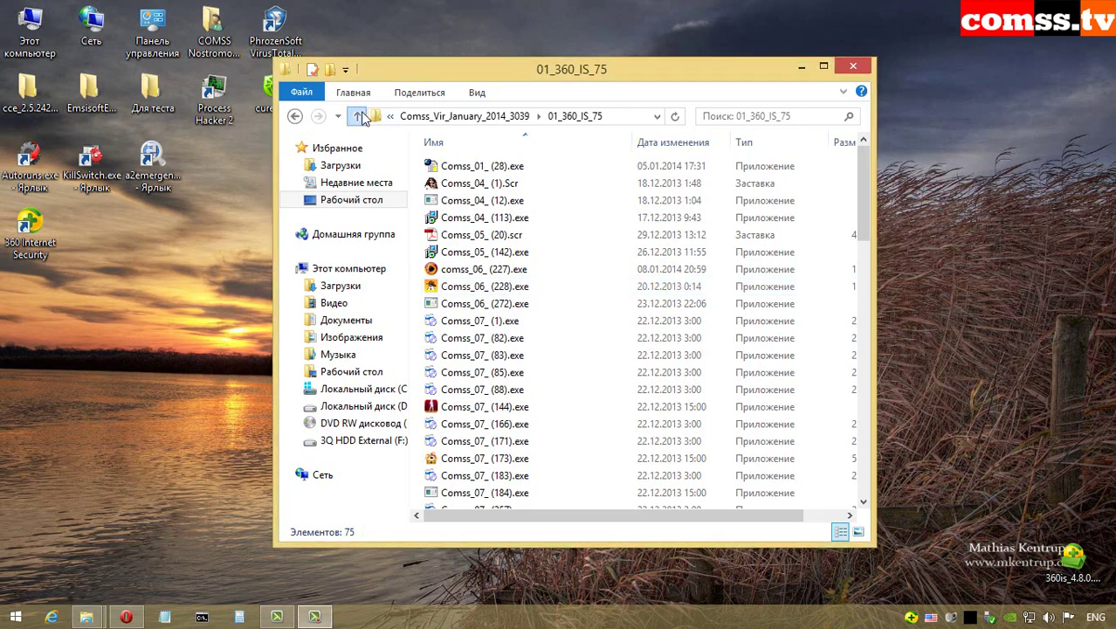
# Scan 01_360_IS_75 with HitmanPro, delete all 10 detections, and reopen the folder of 65 files.
pyautogui.rightClick(515, 168)
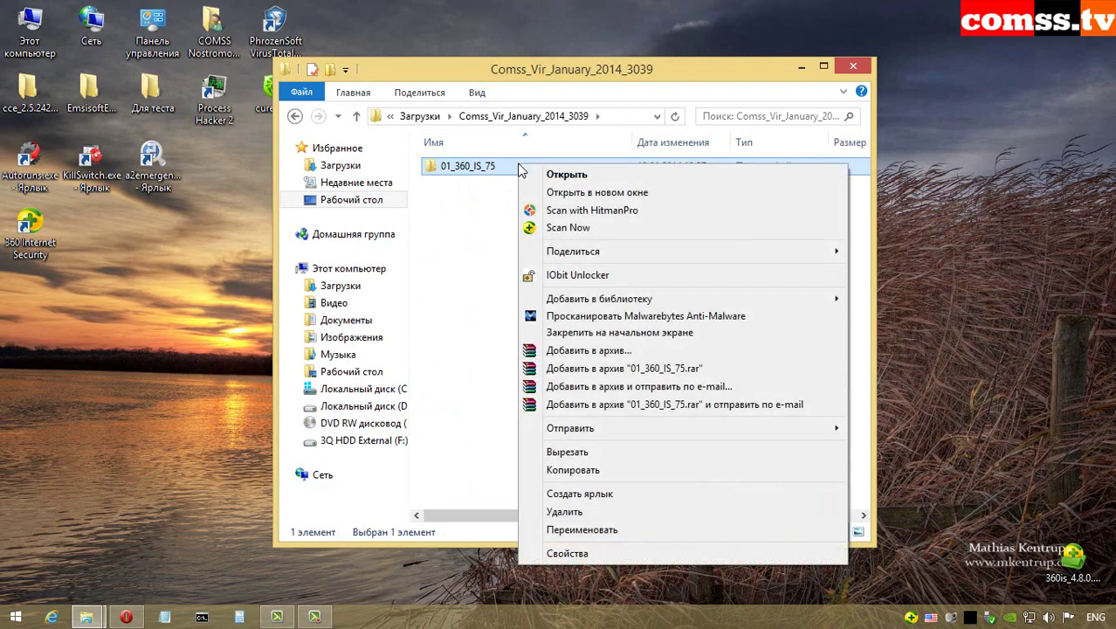
pyautogui.click(572, 209)
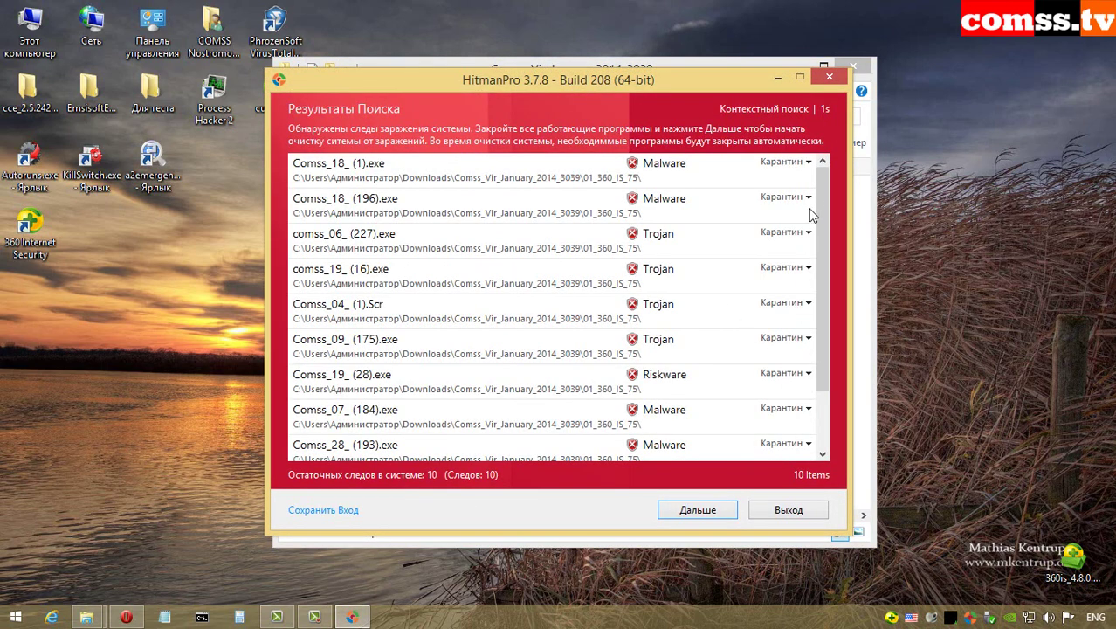
pyautogui.click(809, 162)
pyautogui.moveTo(674, 291)
pyautogui.click(875, 313)
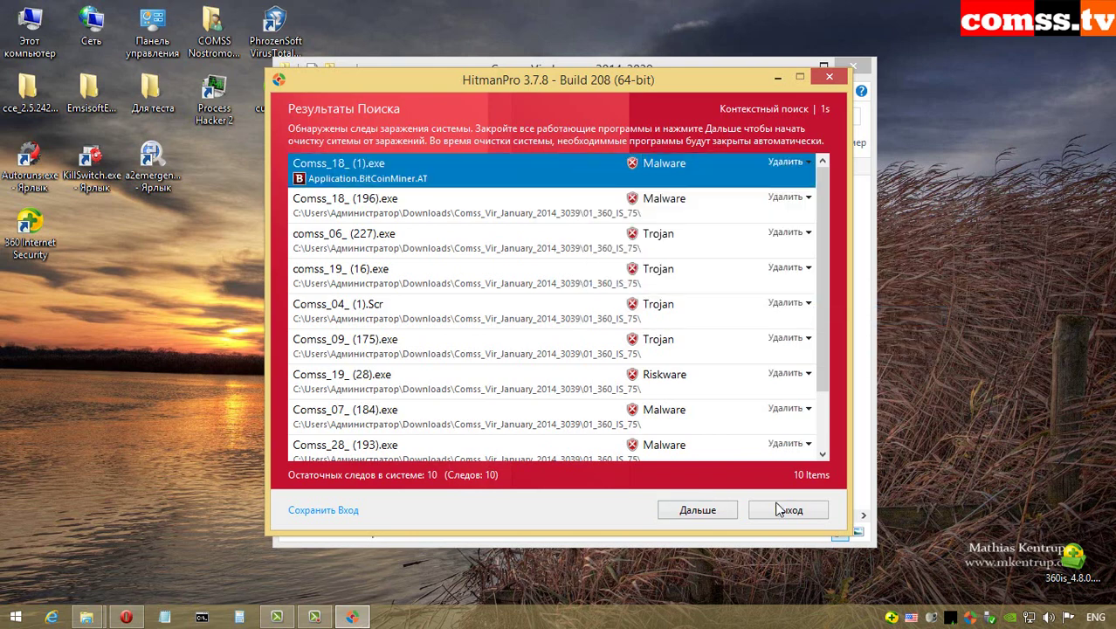
pyautogui.click(709, 517)
pyautogui.click(770, 516)
pyautogui.doubleClick(621, 167)
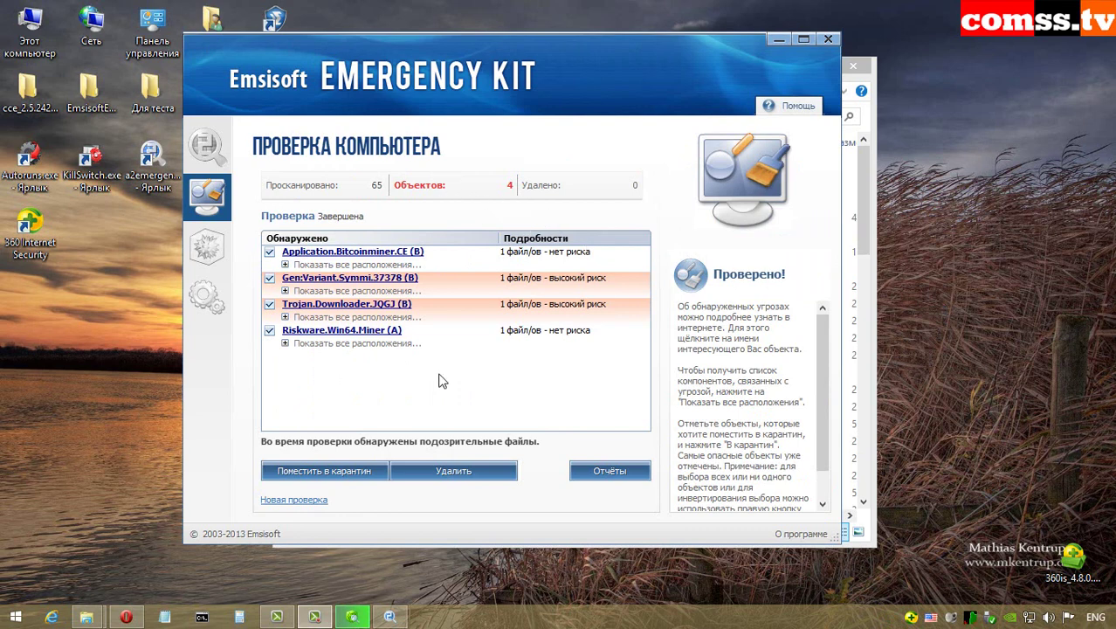
# Delete the 4 Emsisoft Emergency Kit detections and confirm with Да.
pyautogui.click(453, 471)
pyautogui.click(532, 324)
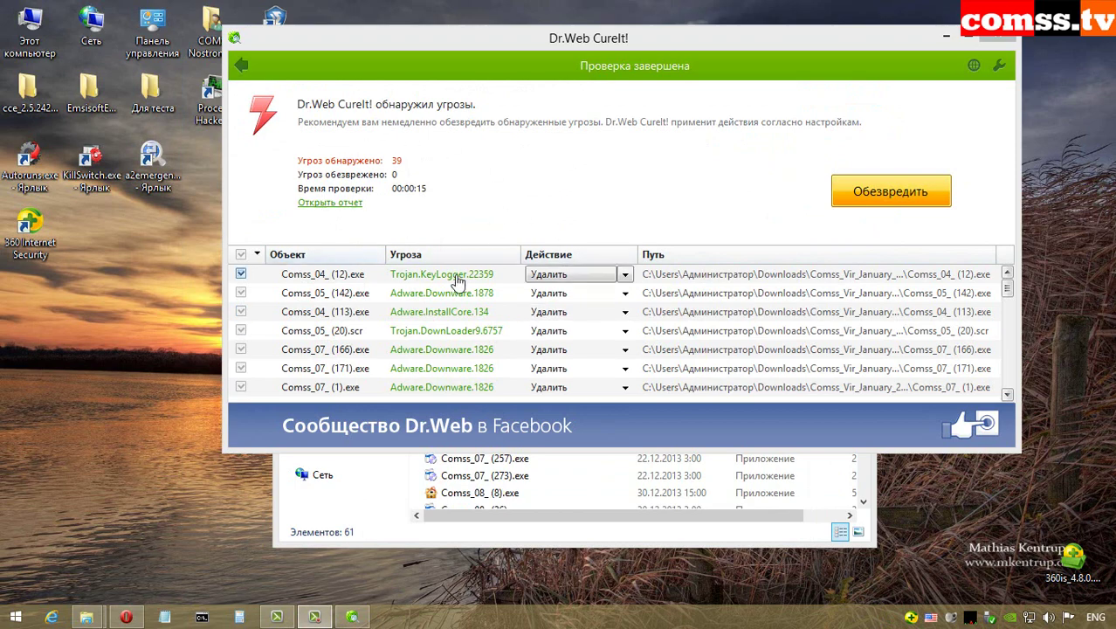
# Neutralize all 39 Dr.Web CureIt! detections, then close the scanner window.
pyautogui.click(900, 194)
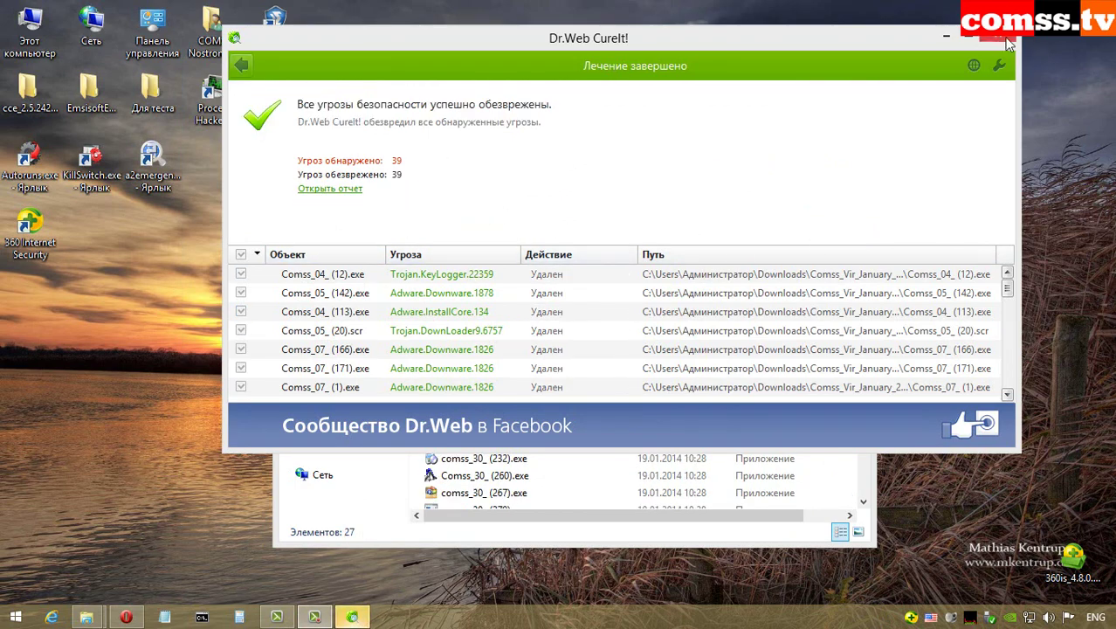
pyautogui.click(1000, 39)
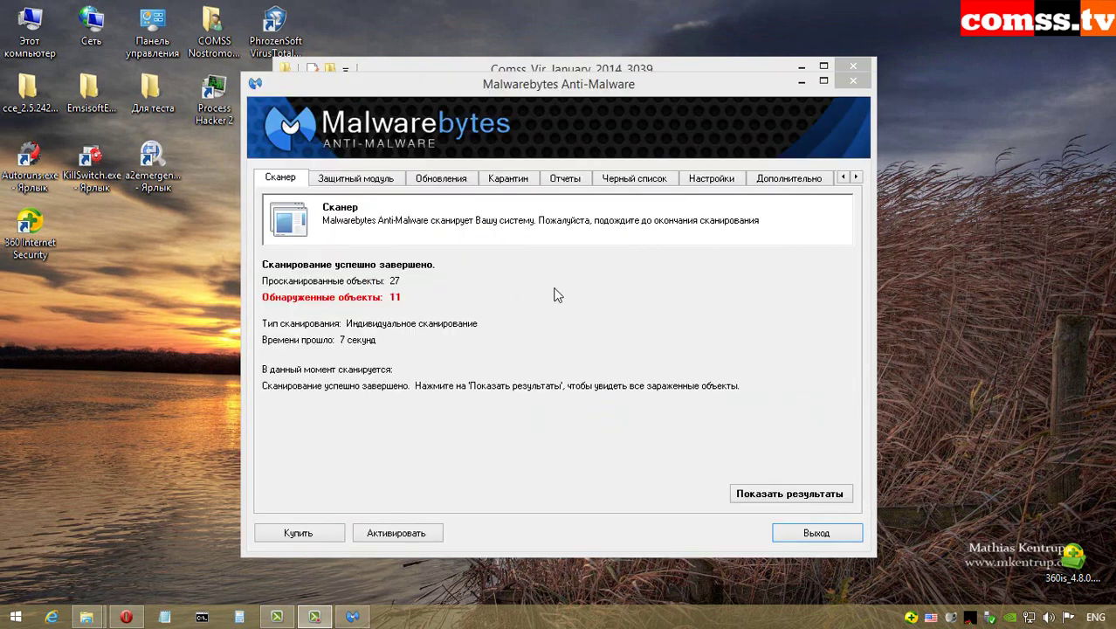
# Show the Malwarebytes scan results and remove all 11 detected objects.
pyautogui.click(788, 496)
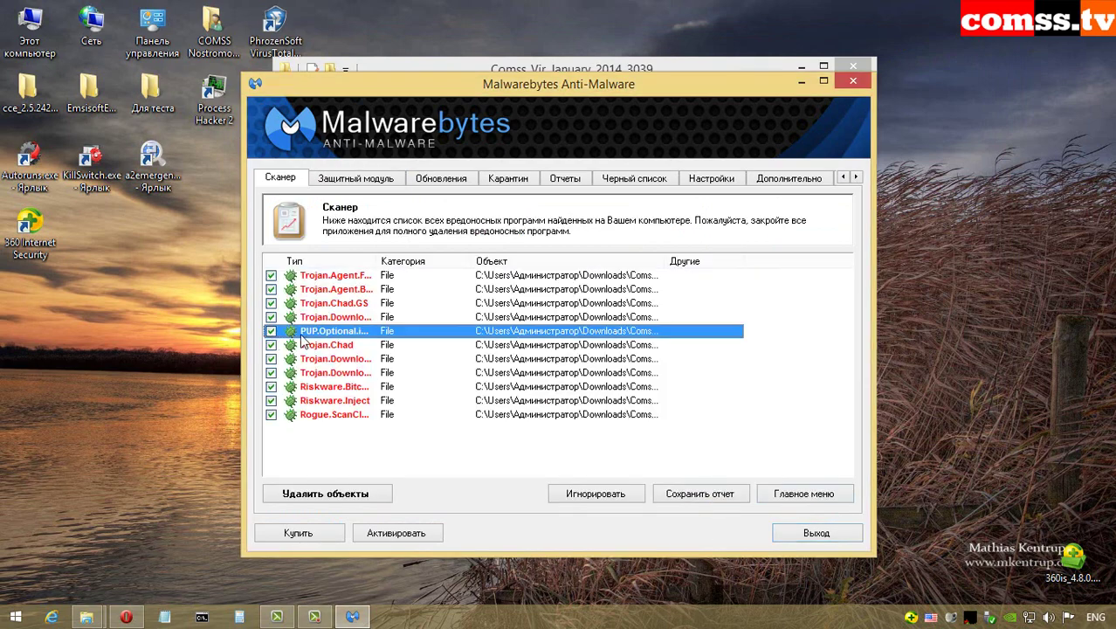
pyautogui.click(323, 492)
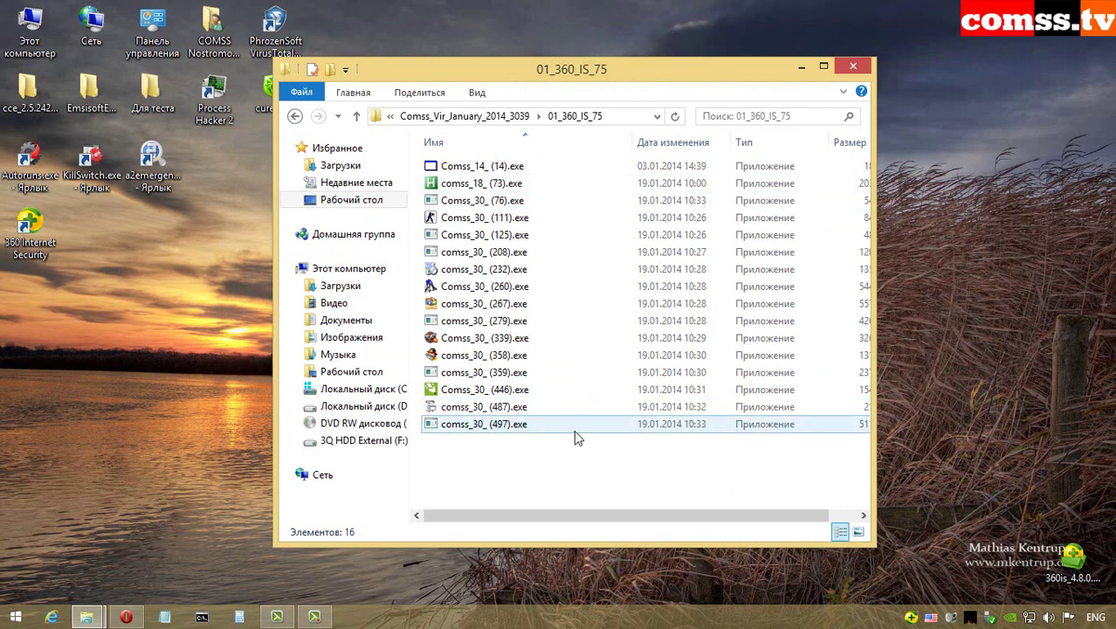
# Inspect the 16 remaining samples, then hide the Explorer window with Win+D.
pyautogui.moveTo(575, 432)
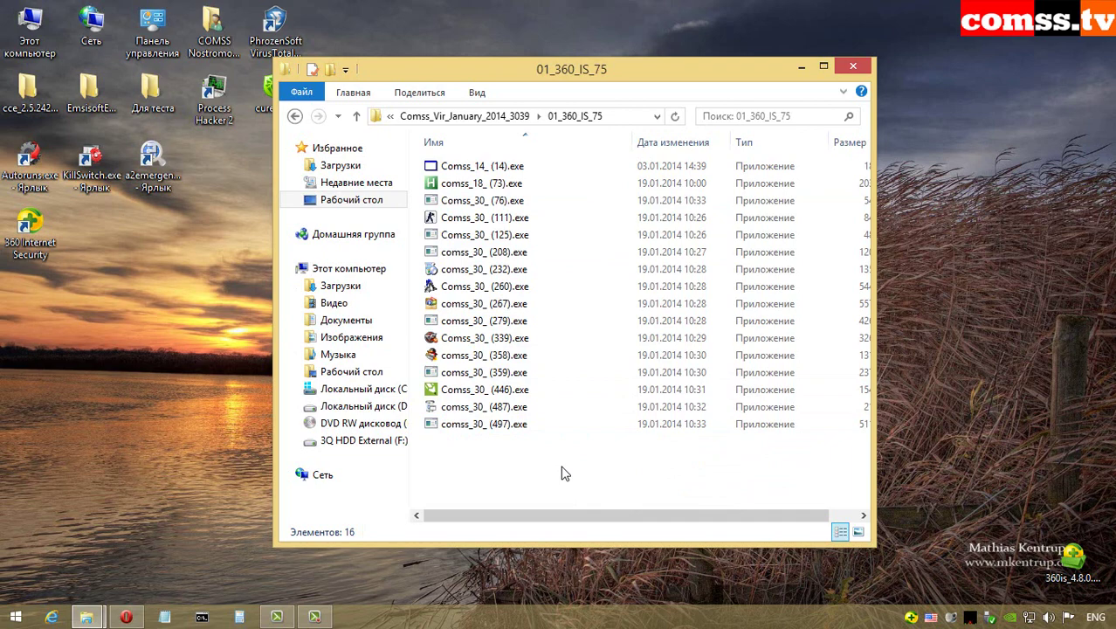
pyautogui.press('super+d')
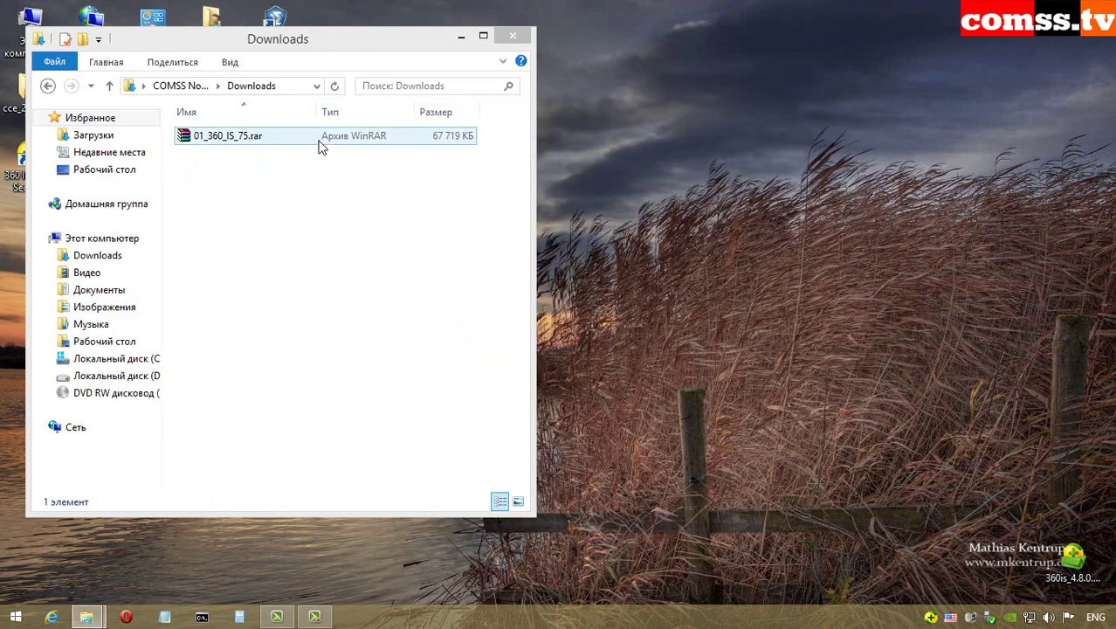
# Extract the password-protected 01_360_IS_75.rar archive from Downloads.
pyautogui.rightClick(321, 142)
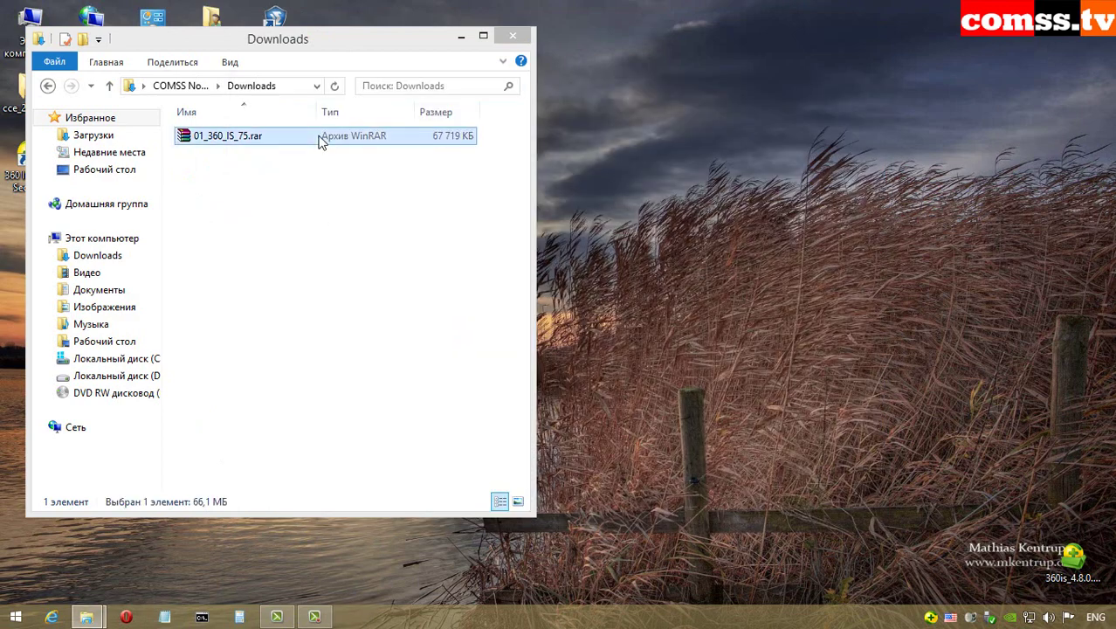
pyautogui.click(382, 200)
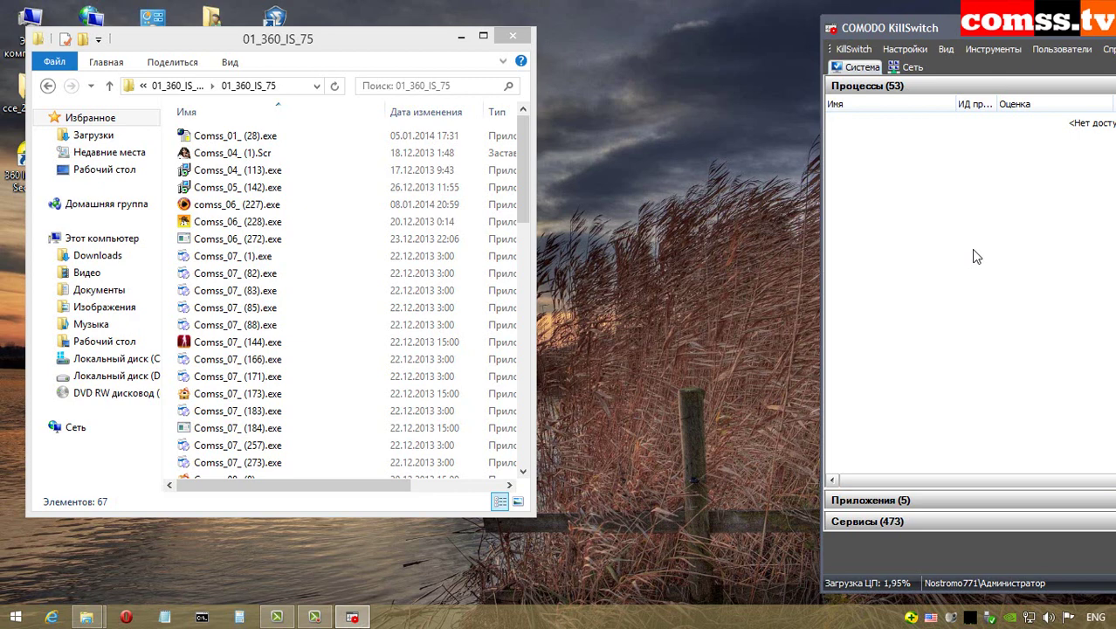
# Run Comss_01_ (28).exe and Comss_04_ (1).Scr, blocking the registry change and fixing the detected virus.
pyautogui.moveTo(339, 49); pyautogui.dragTo(343, 66)
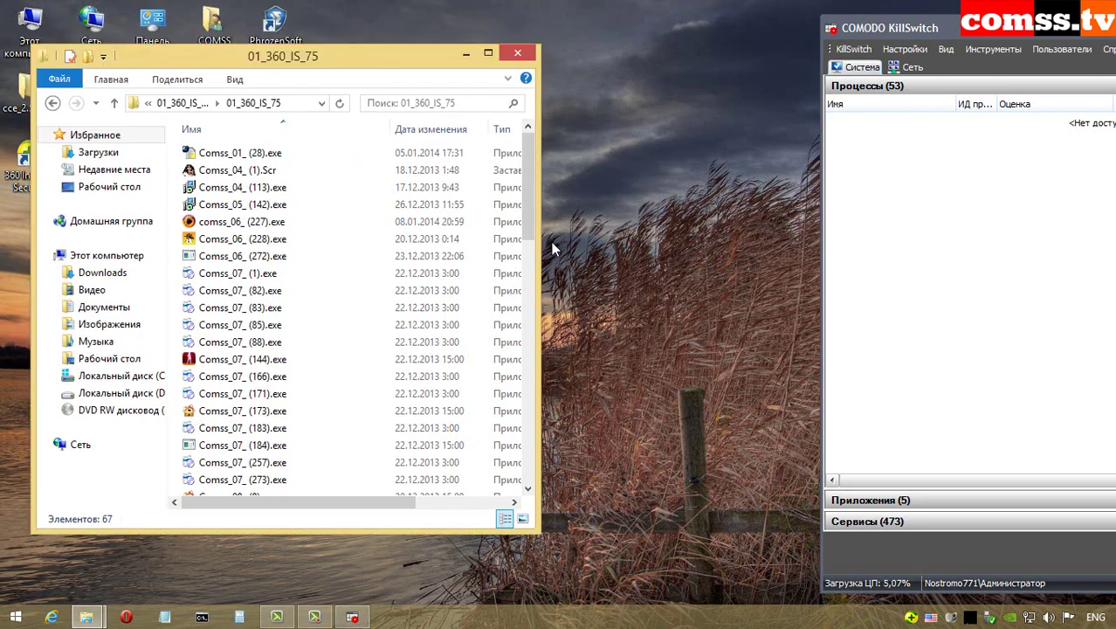
pyautogui.doubleClick(249, 153)
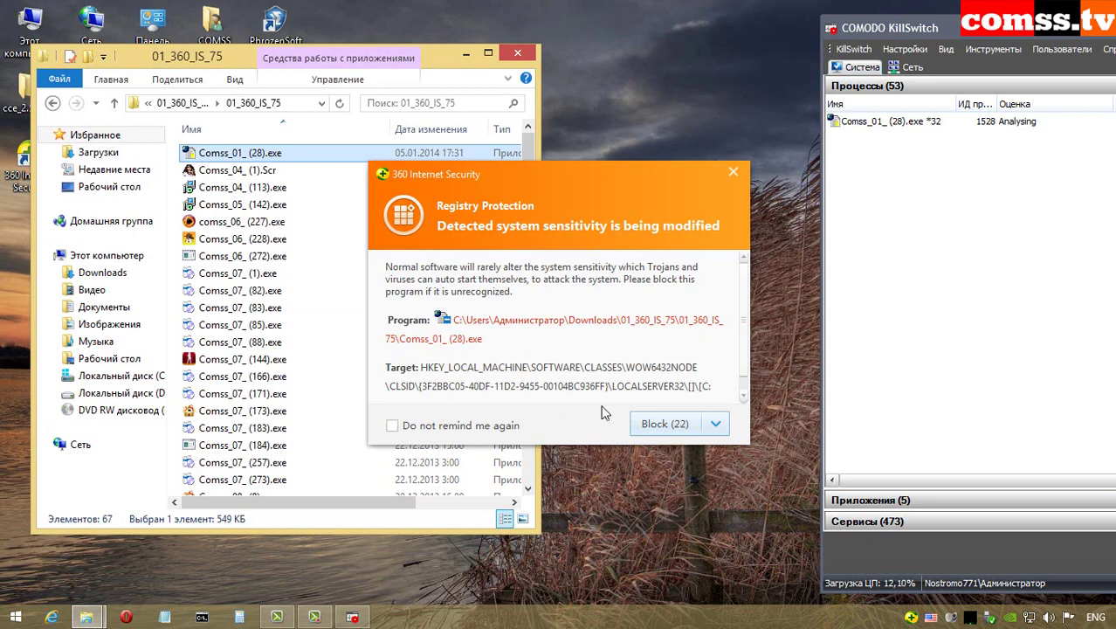
pyautogui.click(657, 421)
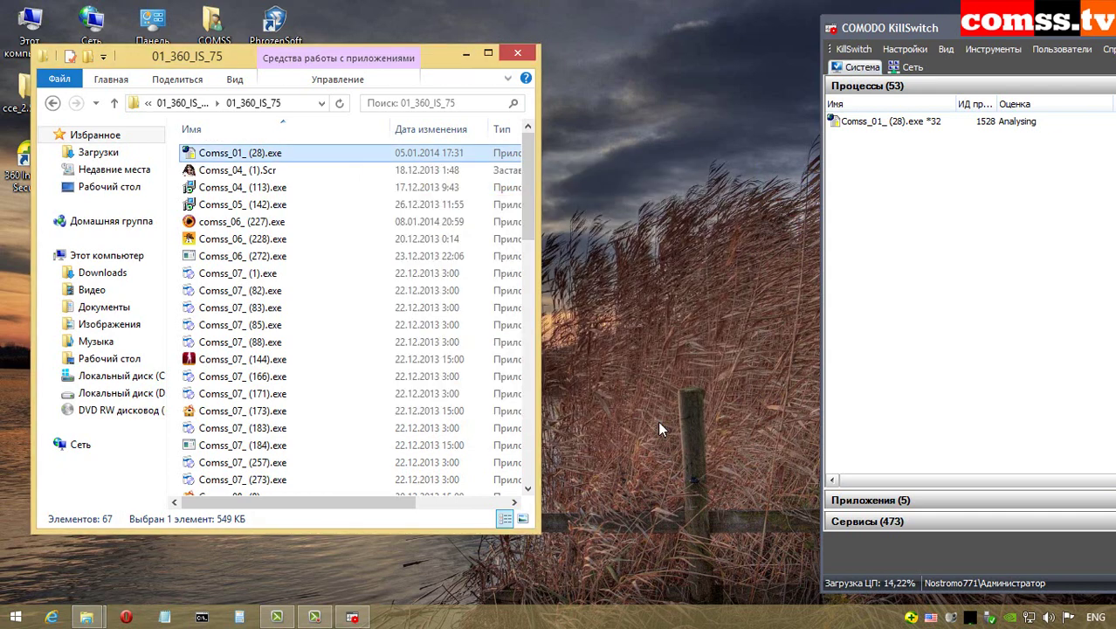
pyautogui.click(702, 337)
pyautogui.doubleClick(296, 171)
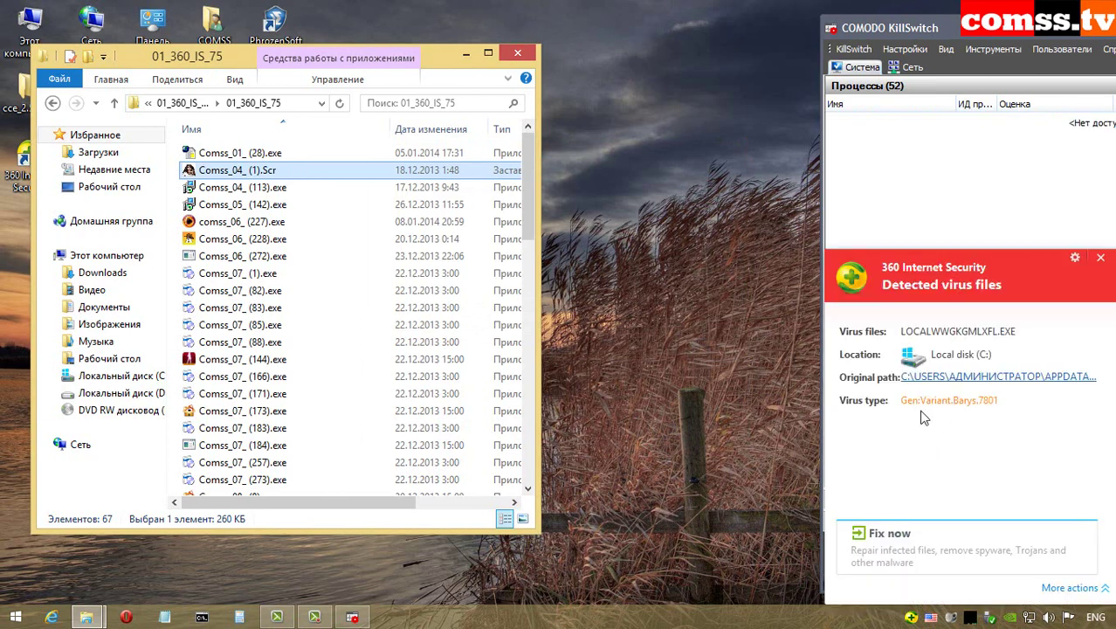
pyautogui.click(904, 542)
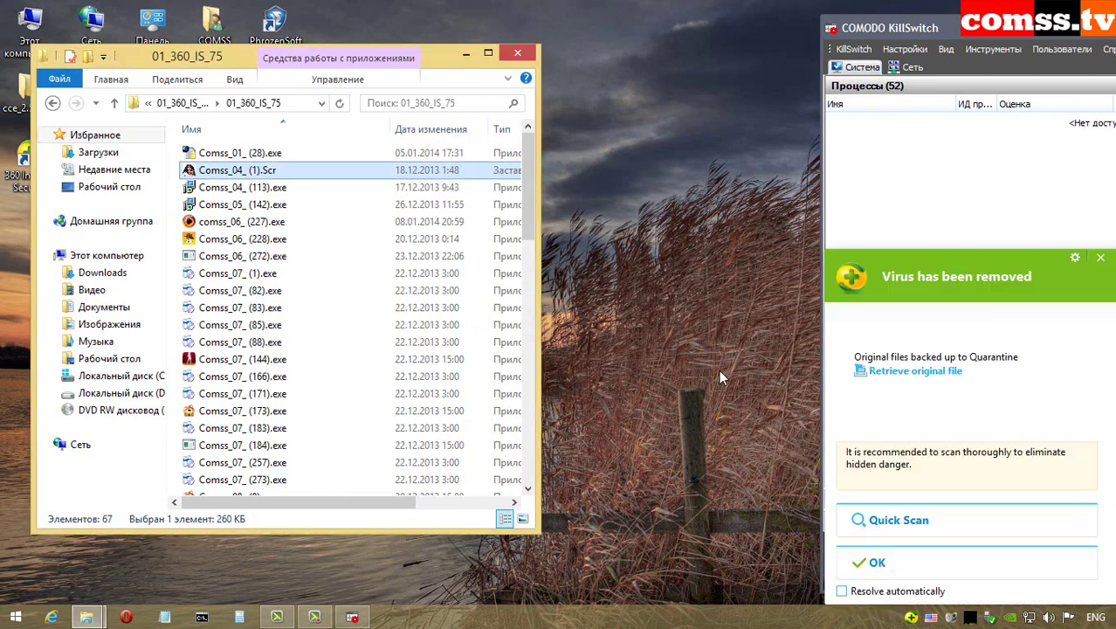
pyautogui.click(876, 562)
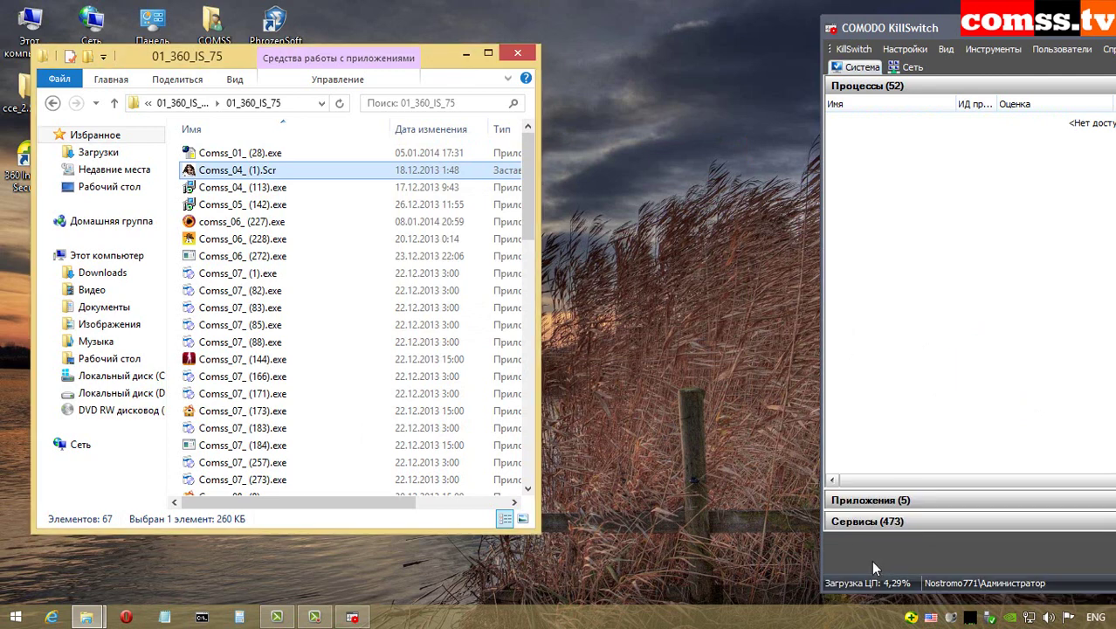
# Run Comss_04_ (113).exe, finish the Zip Extractor installer, and block the system sensitivity registry change.
pyautogui.doubleClick(262, 188)
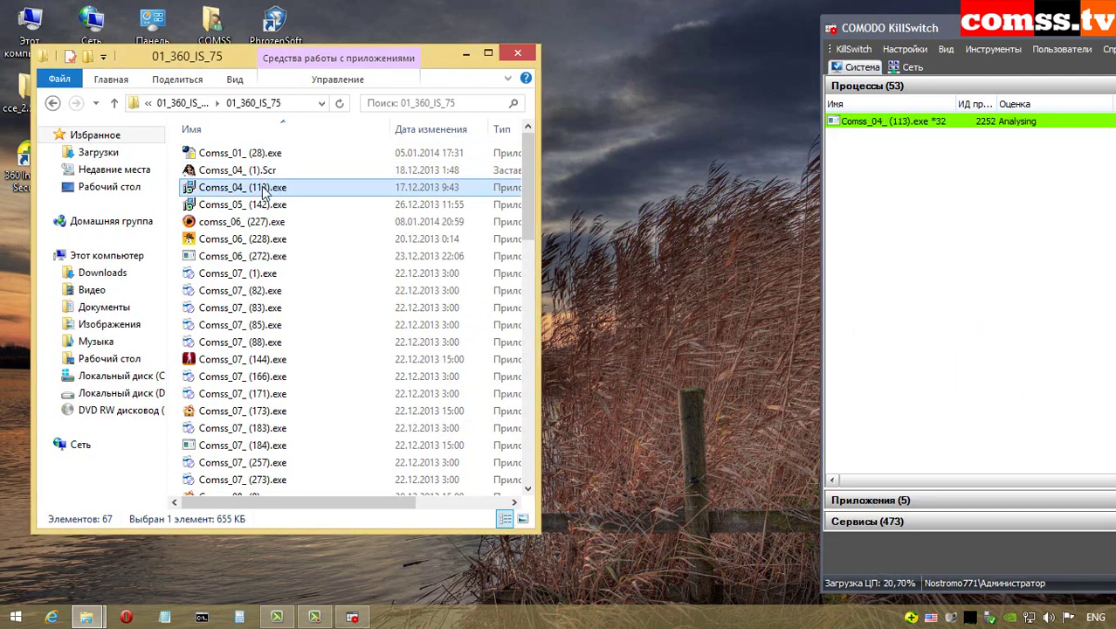
pyautogui.click(762, 474)
pyautogui.click(760, 475)
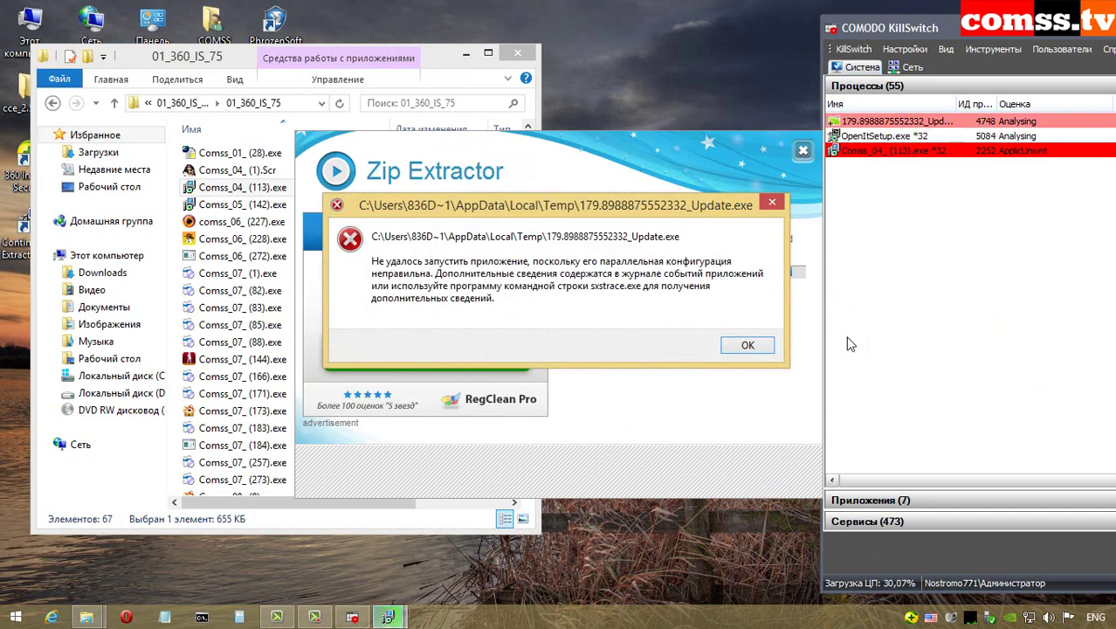
pyautogui.click(745, 346)
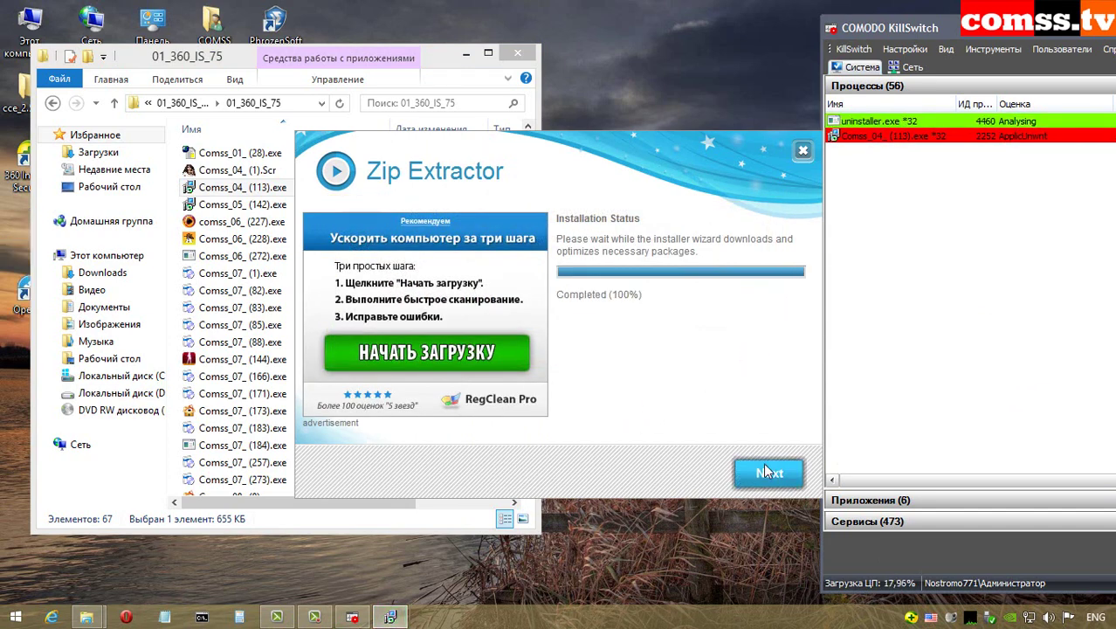
pyautogui.click(760, 469)
pyautogui.click(760, 469)
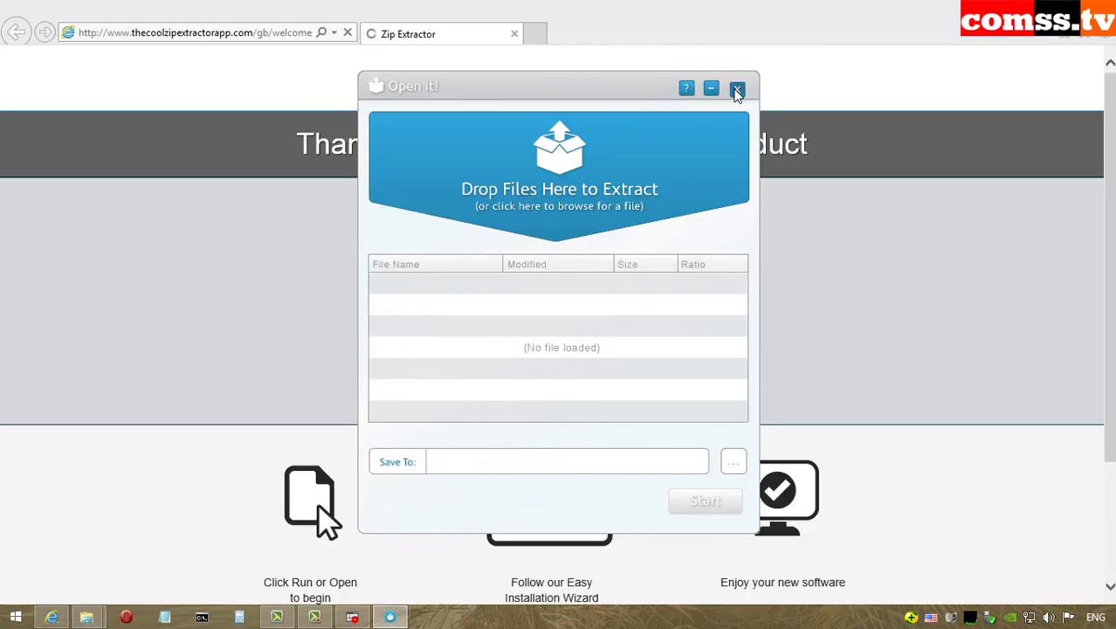
pyautogui.click(738, 91)
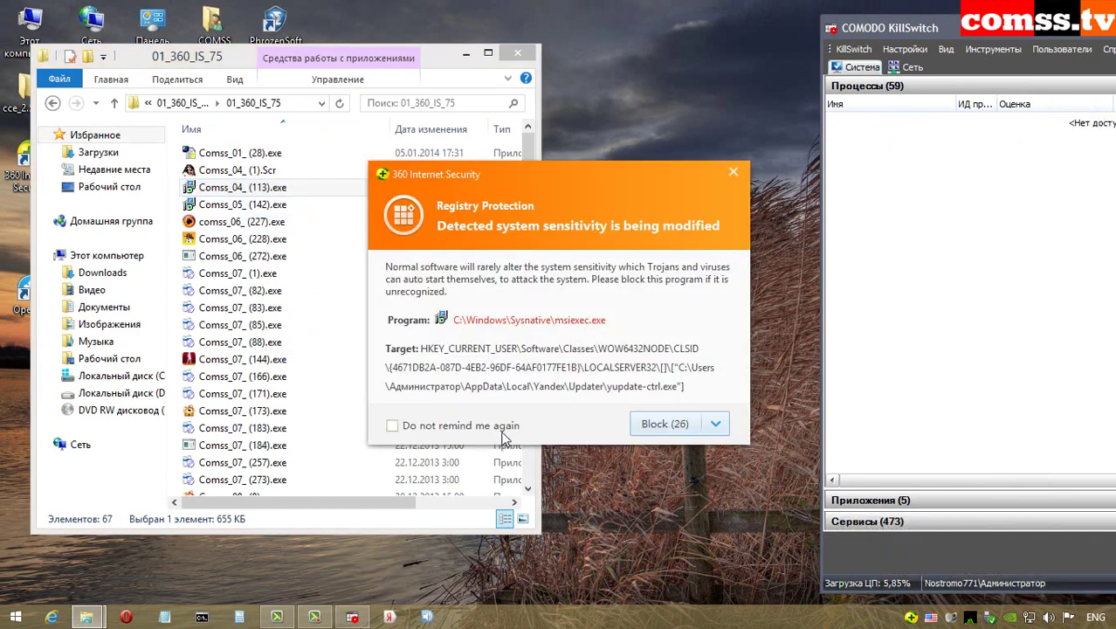
pyautogui.click(664, 424)
# Run Comss_05_(142).exe, remove the Trojan.Generic it drops, and complete the Mipony installation.
pyautogui.doubleClick(262, 204)
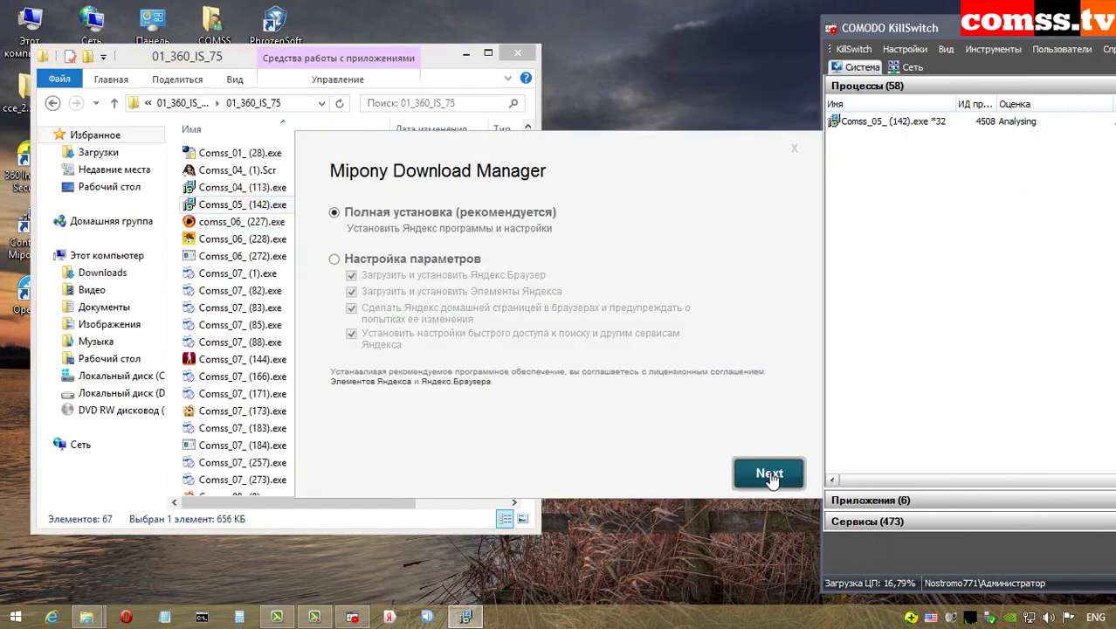
pyautogui.click(769, 474)
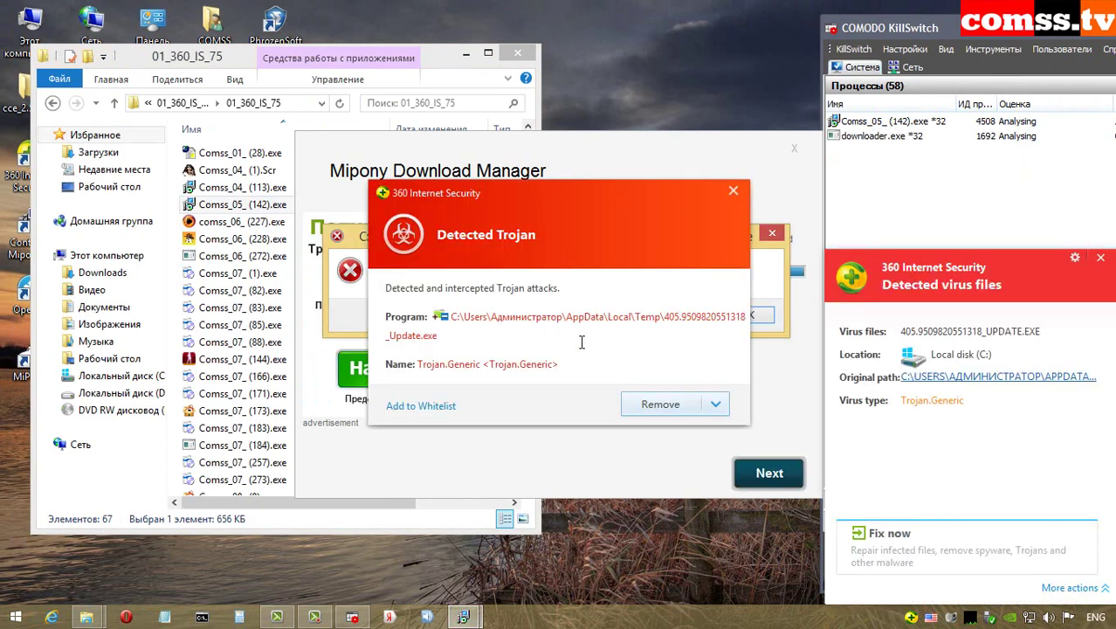
pyautogui.click(663, 405)
pyautogui.click(744, 315)
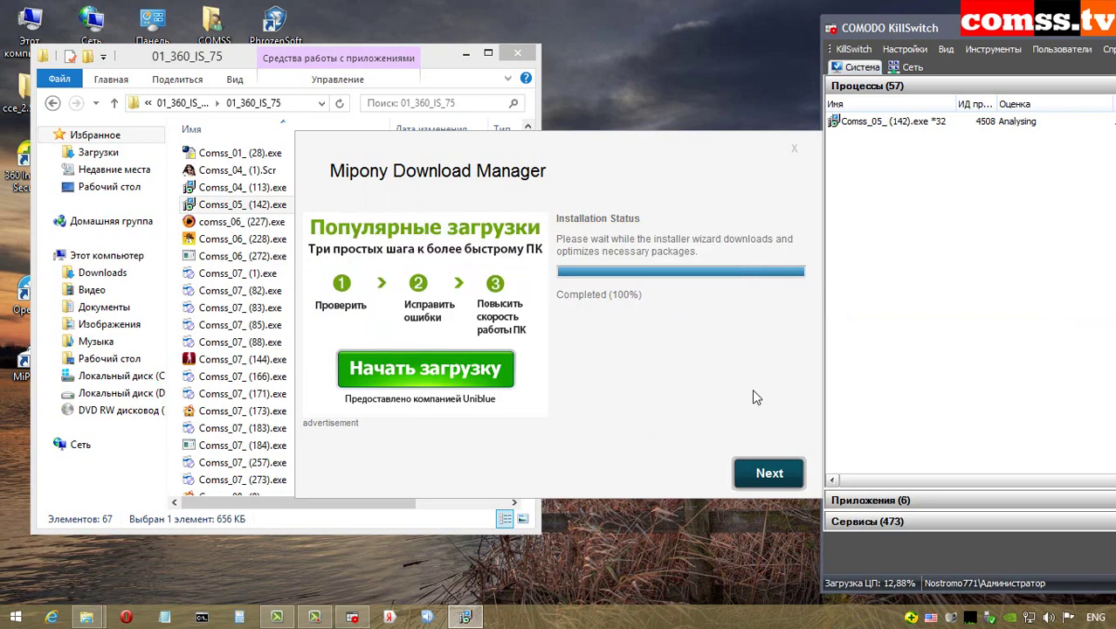
pyautogui.click(883, 563)
pyautogui.click(769, 472)
pyautogui.click(776, 473)
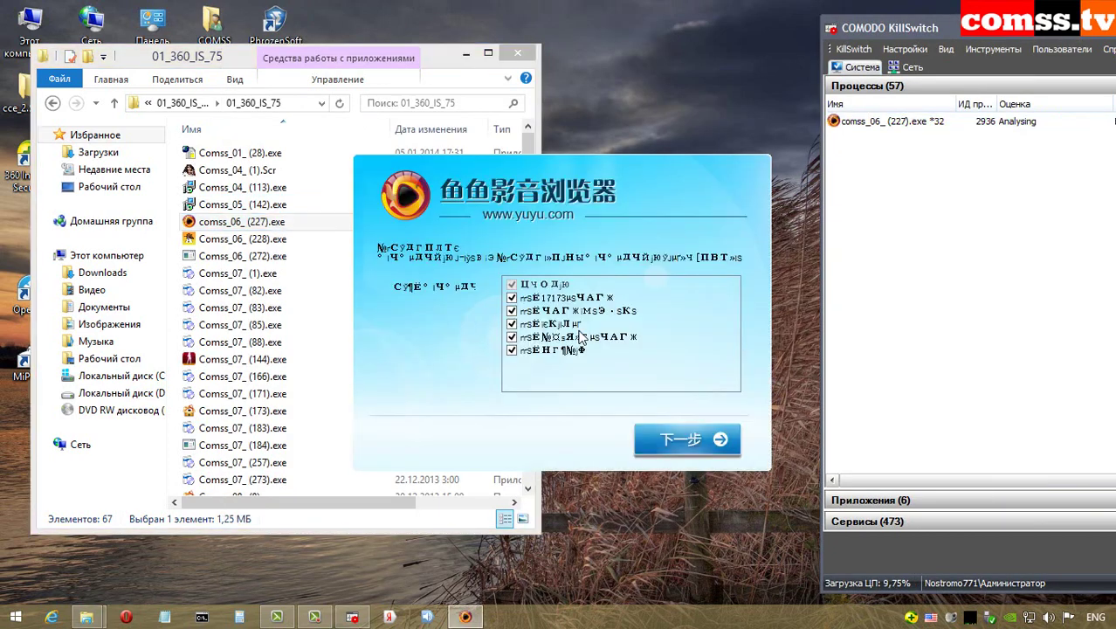
# Close the Chinese video player and run Comss_06_(228).exe, accepting the ArcadeFrontier installer screens.
pyautogui.click(677, 441)
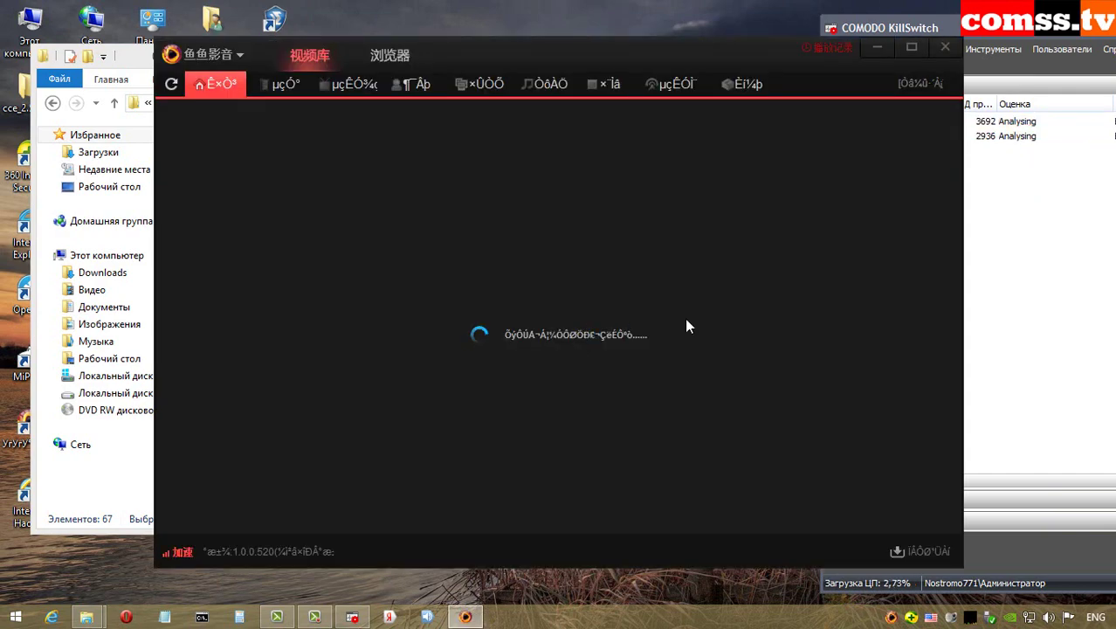
pyautogui.click(944, 46)
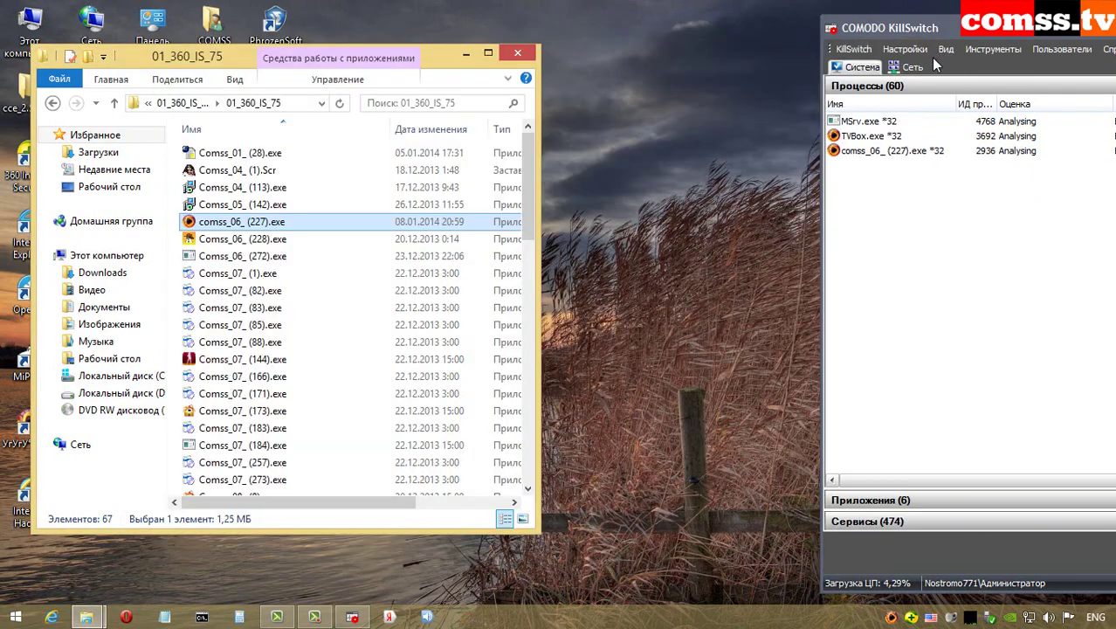
pyautogui.doubleClick(234, 241)
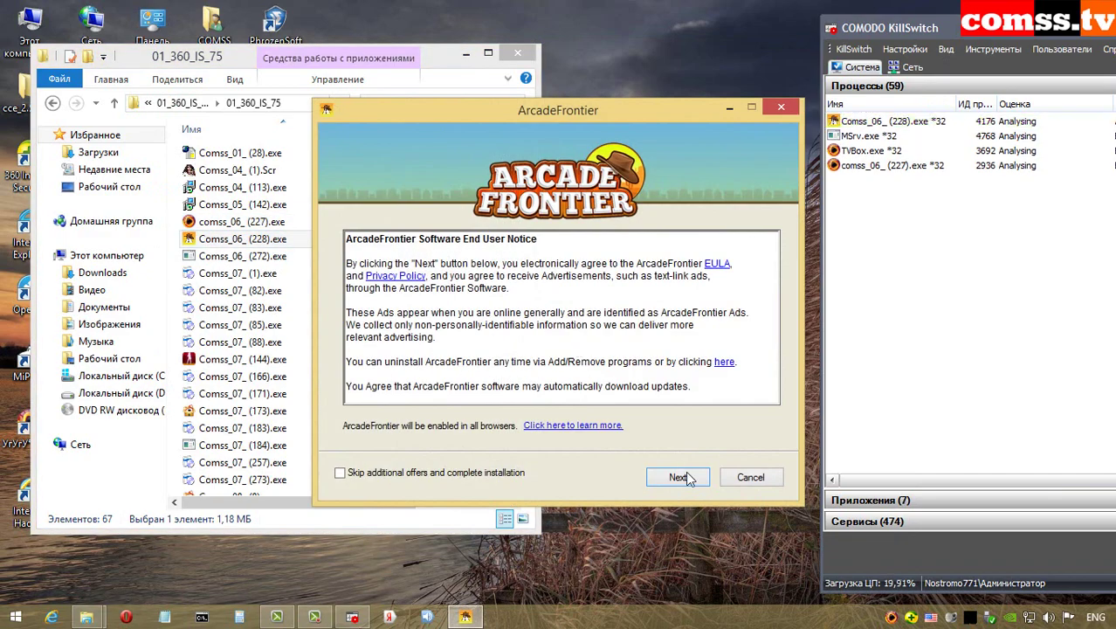
pyautogui.click(678, 477)
pyautogui.click(686, 479)
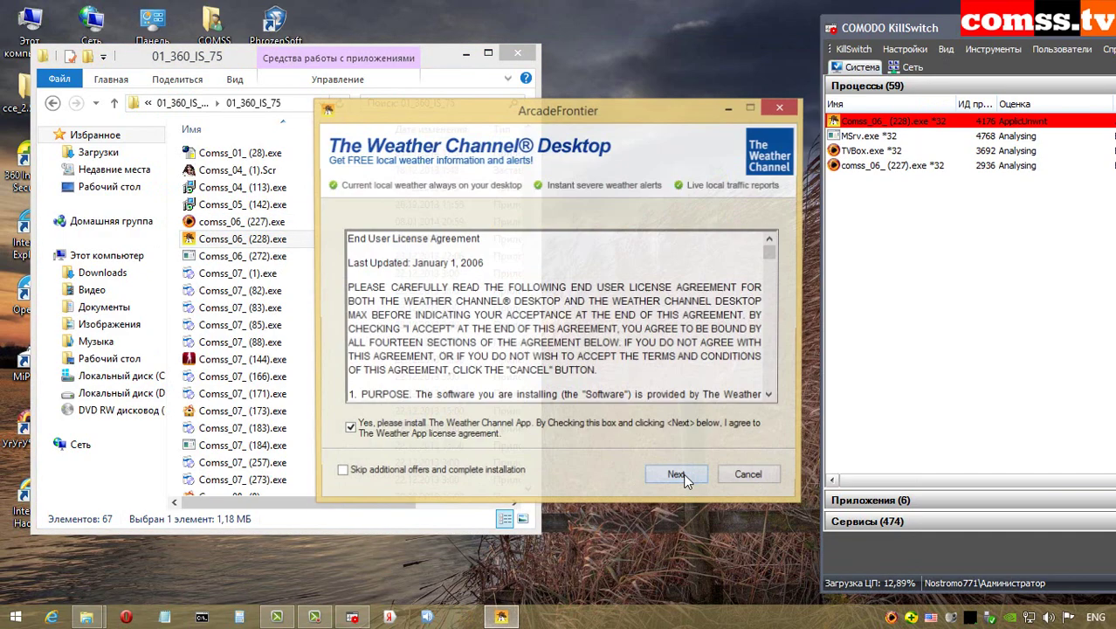
pyautogui.click(678, 476)
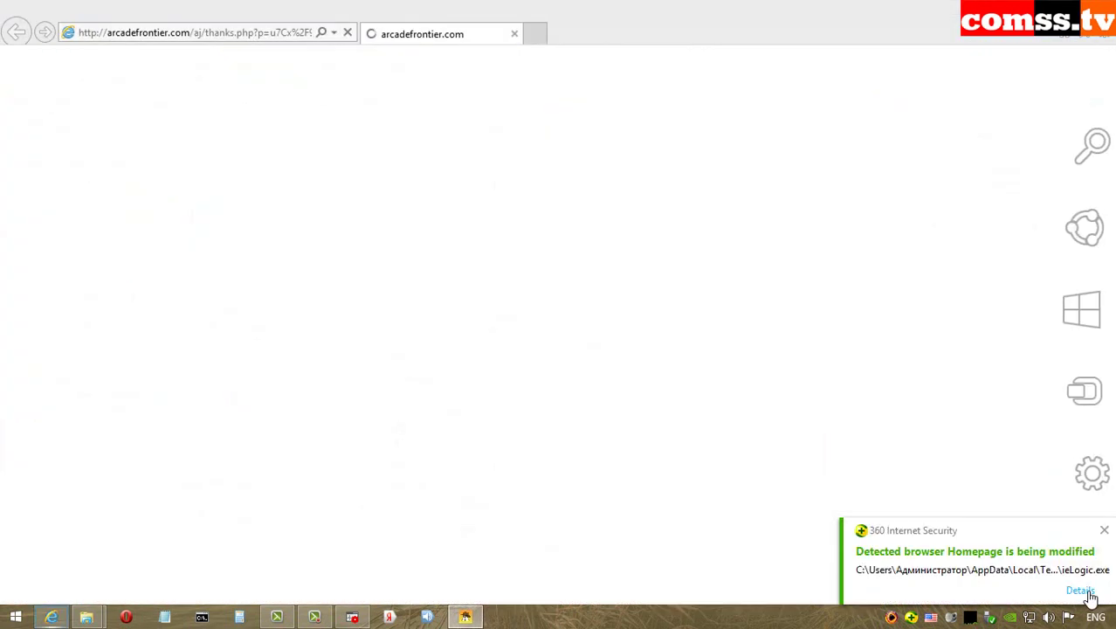
# Block the system file modification from the 360 detected-changes log, then close the log.
pyautogui.click(1081, 592)
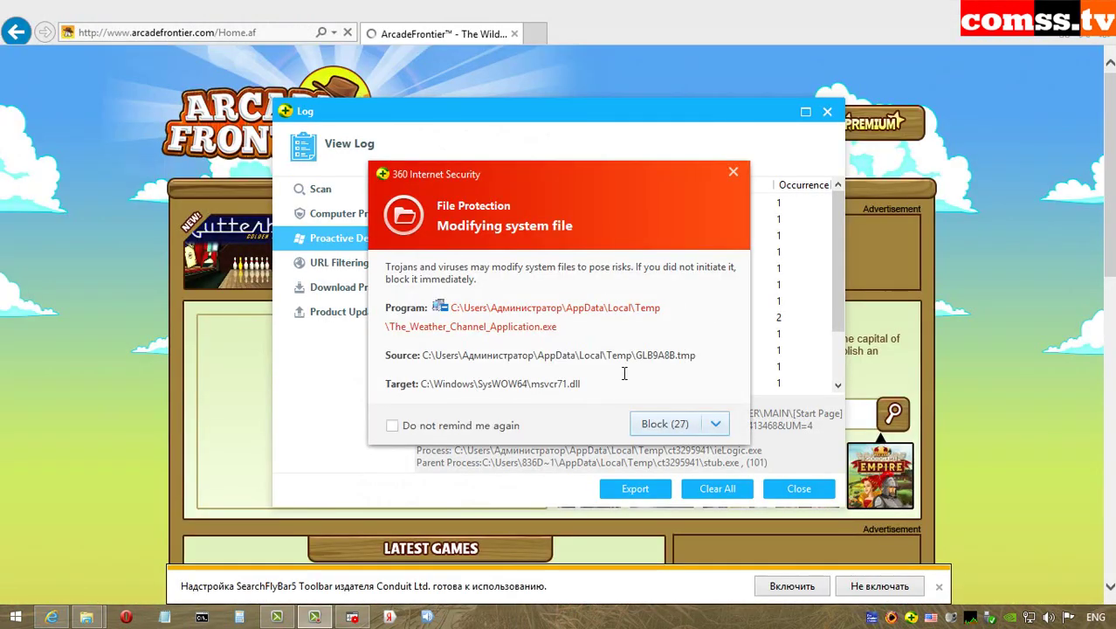
pyautogui.click(657, 427)
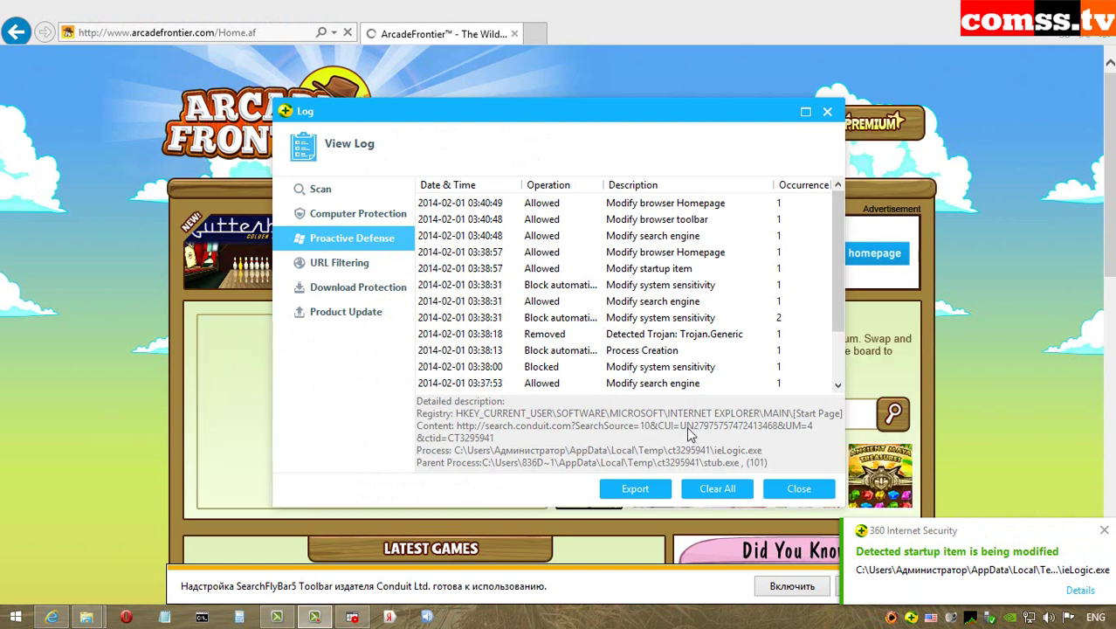
pyautogui.click(796, 489)
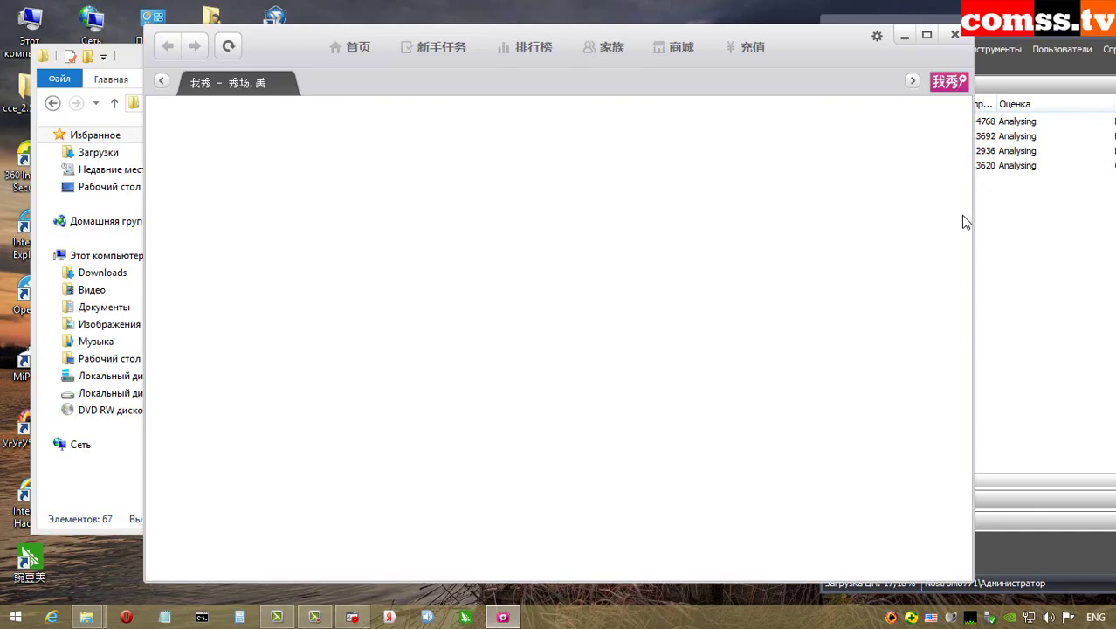
# Close the 我秀 window and launch the Comss_06_(272).exe sample.
pyautogui.click(954, 35)
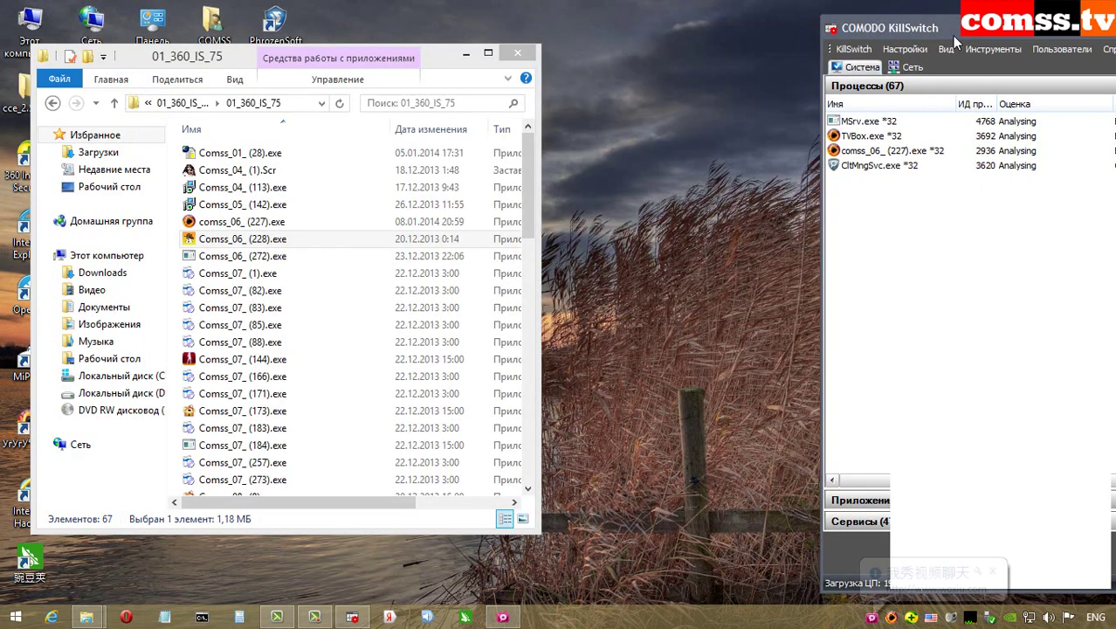
pyautogui.click(274, 258)
pyautogui.doubleClick(274, 258)
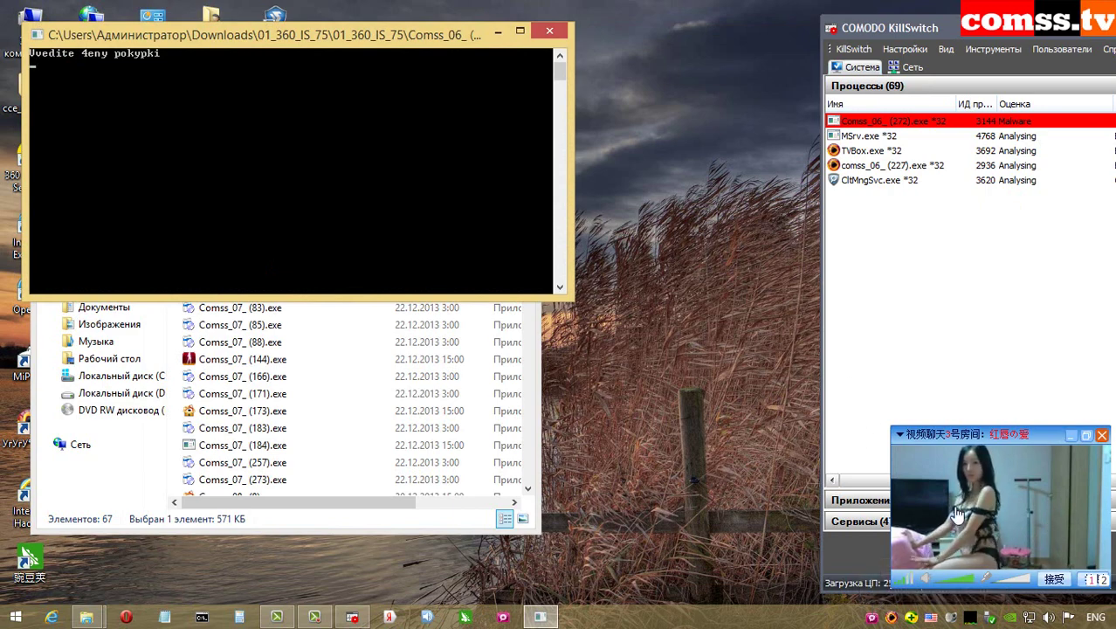
# Close the Comss_06_(272) console, cancel its Chinese installer, leave woxiu.com, and run Comss_07_(1).exe.
pyautogui.click(549, 33)
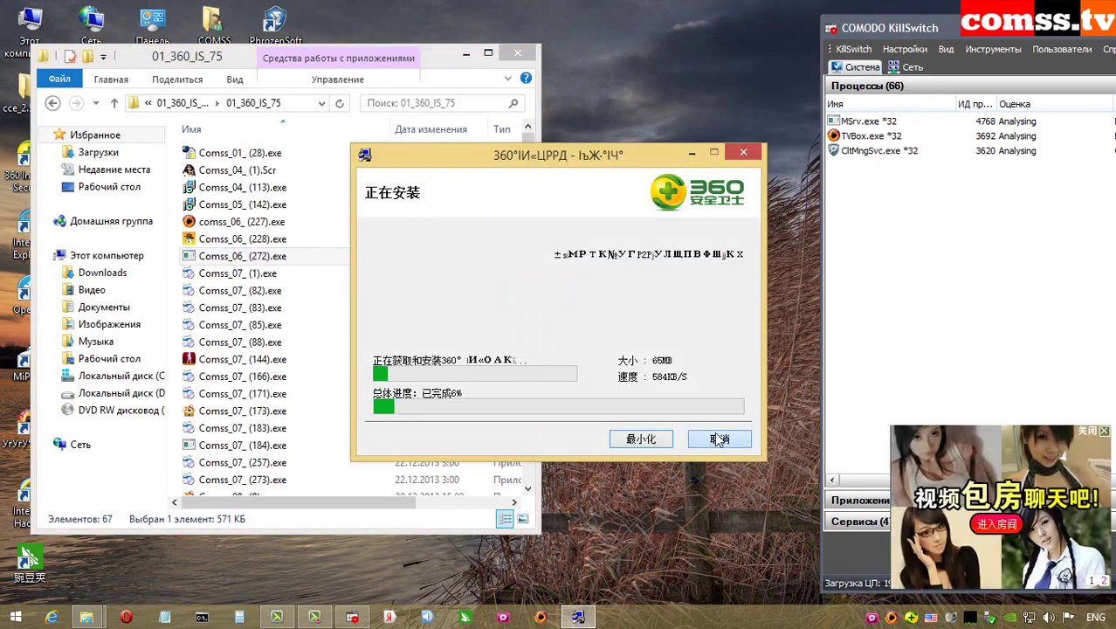
pyautogui.click(717, 440)
pyautogui.press('Return')
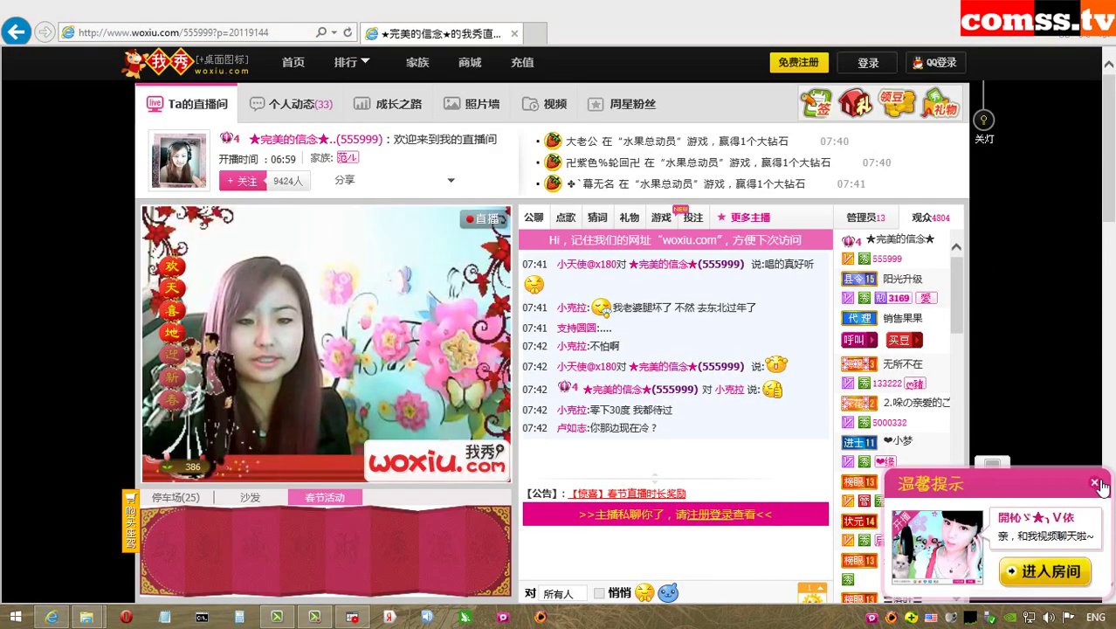
pyautogui.click(1095, 483)
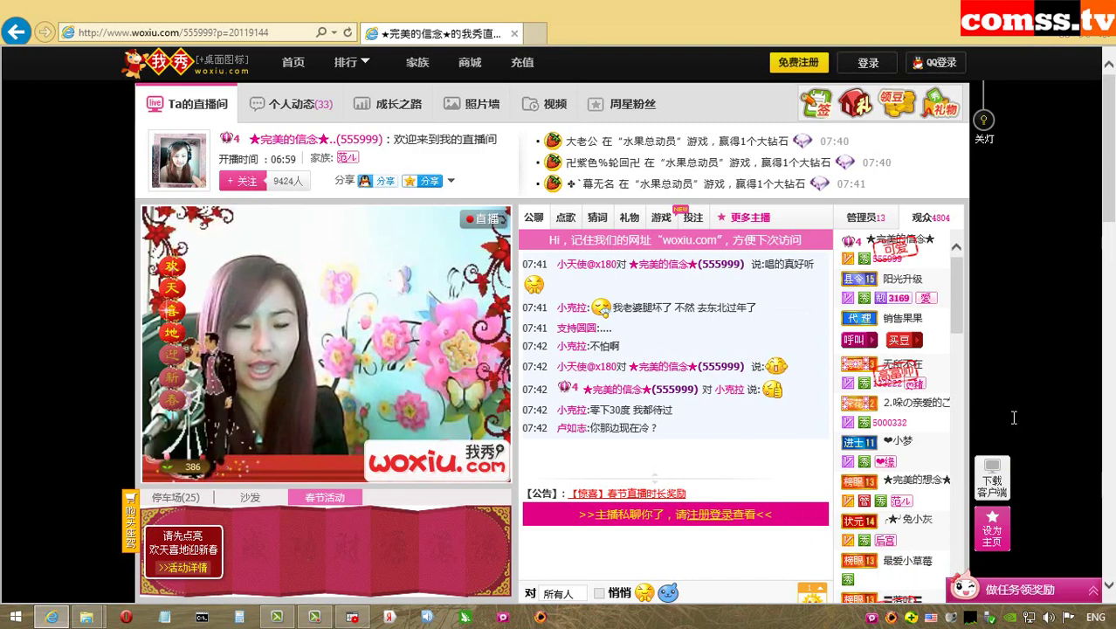
pyautogui.click(545, 325)
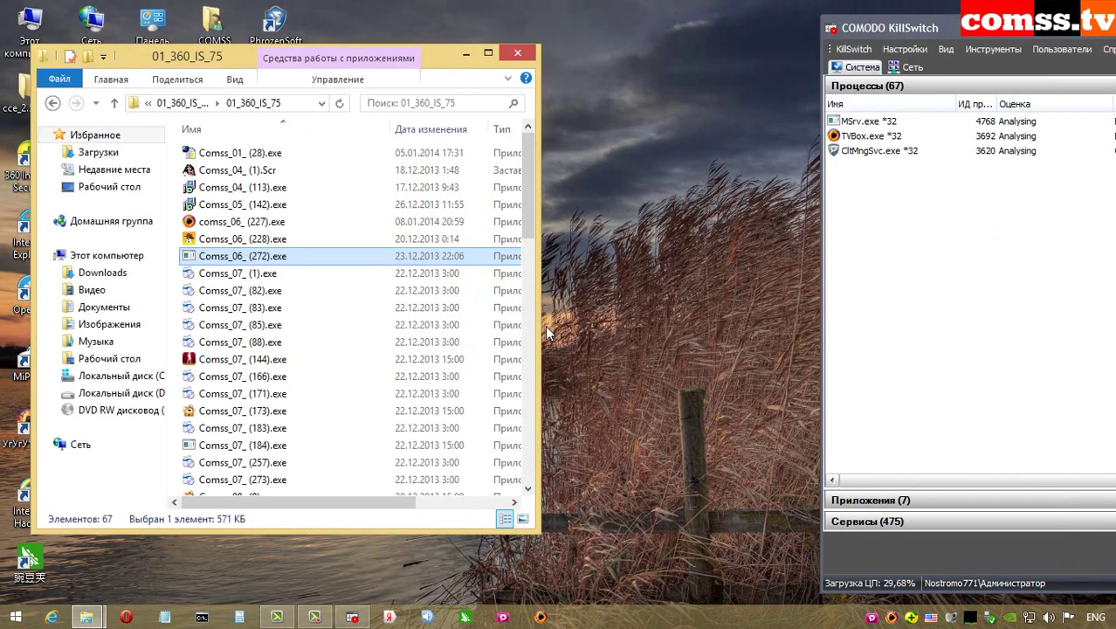
pyautogui.doubleClick(270, 274)
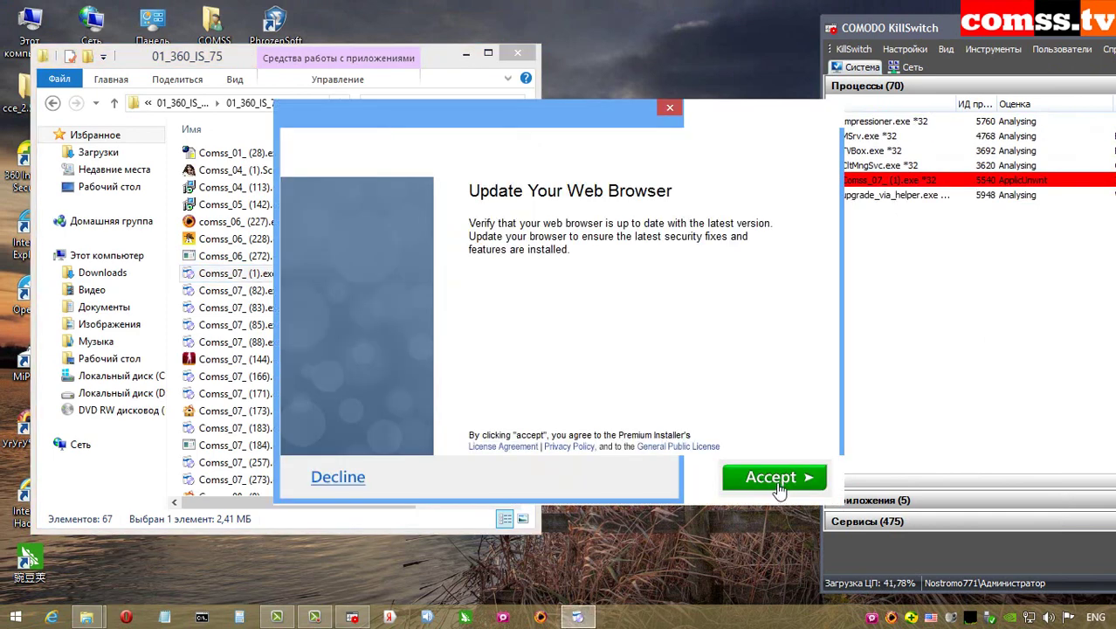
# Accept the browser update, licence agreement and AwesomeHP offers in the Update Your Web Browser installer.
pyautogui.click(778, 485)
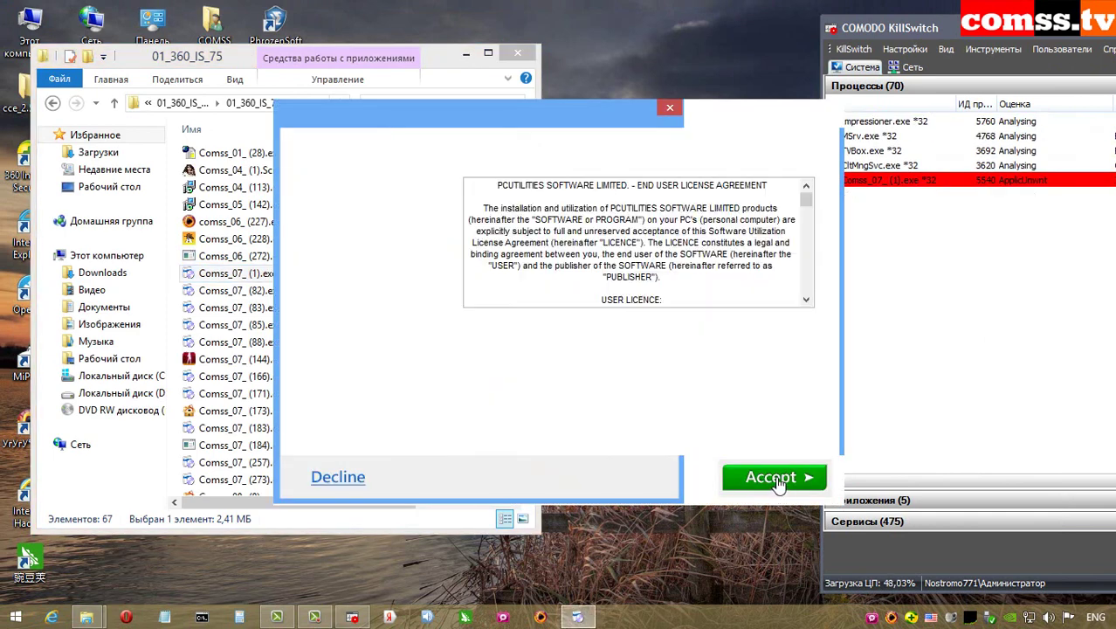
pyautogui.click(779, 486)
pyautogui.click(776, 478)
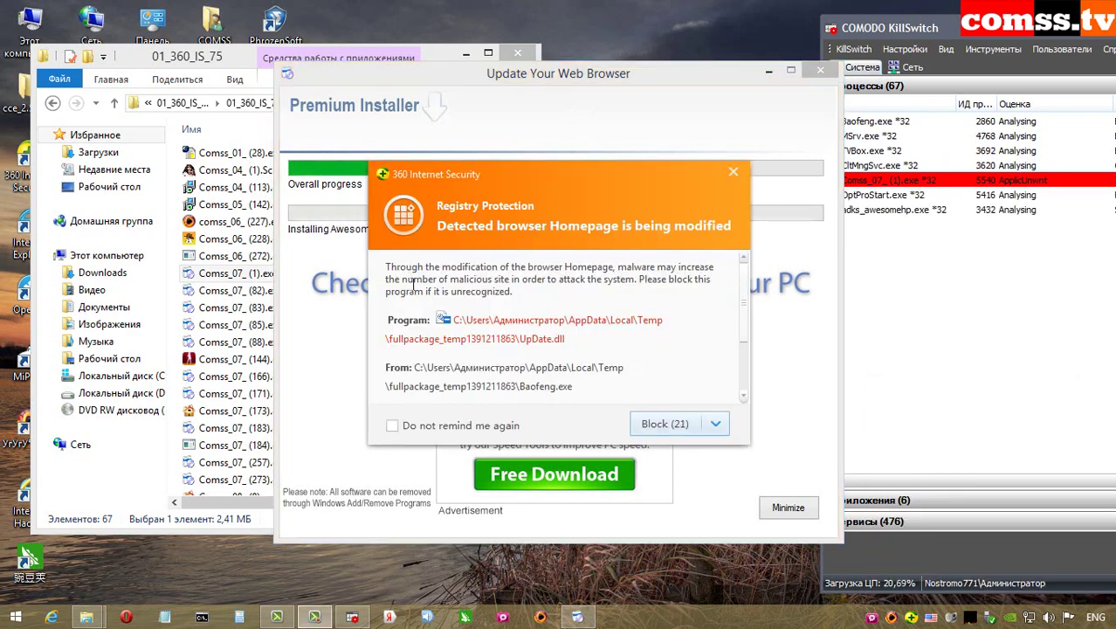
# Block homepage, search, shortcut, system-file, plugin and startup changes, close the installer, run Comss_07_(82).exe.
pyautogui.click(661, 425)
pyautogui.click(630, 424)
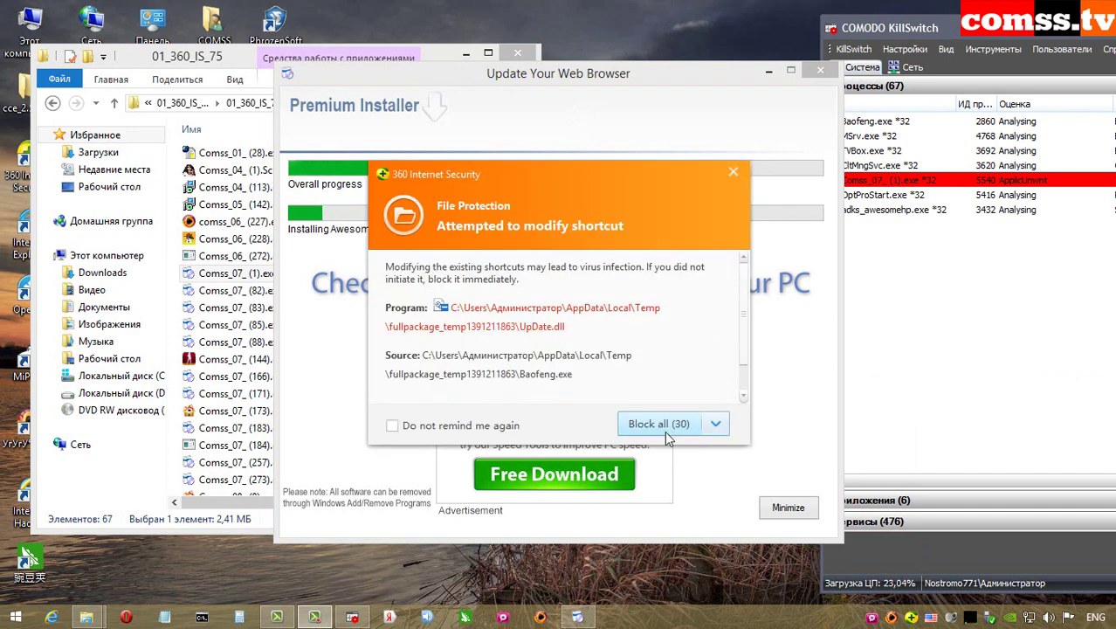
pyautogui.click(661, 425)
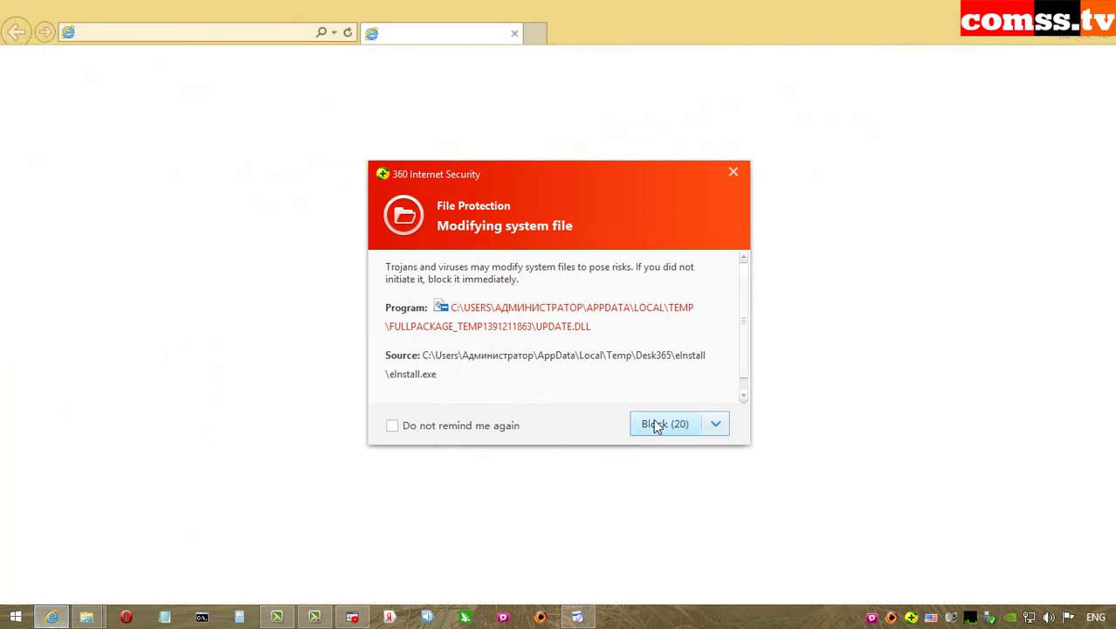
pyautogui.click(659, 427)
pyautogui.click(661, 425)
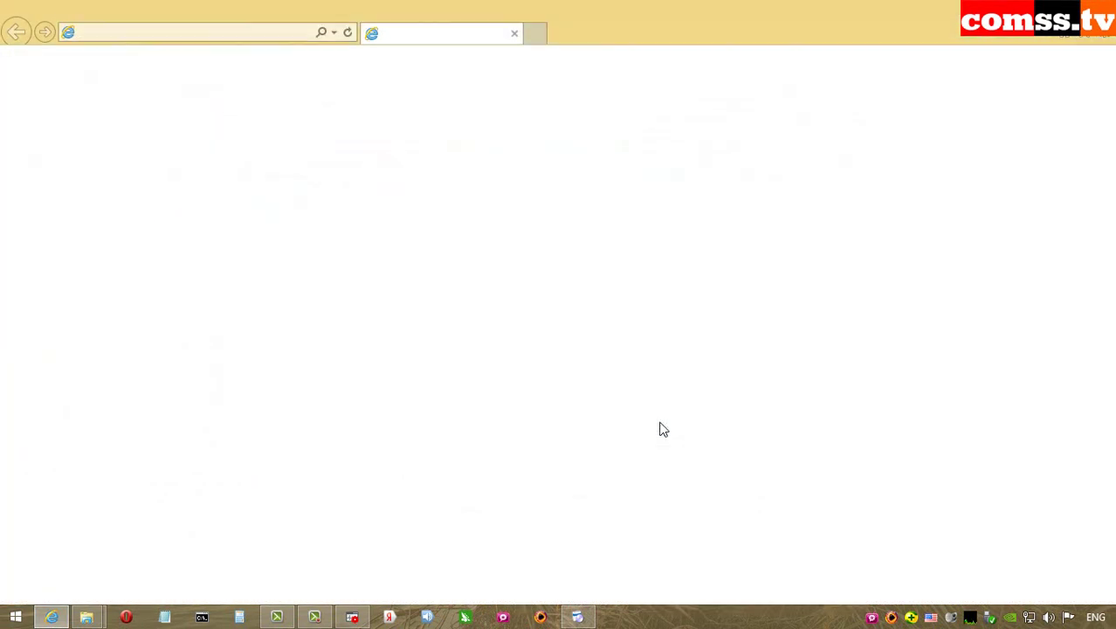
pyautogui.click(659, 425)
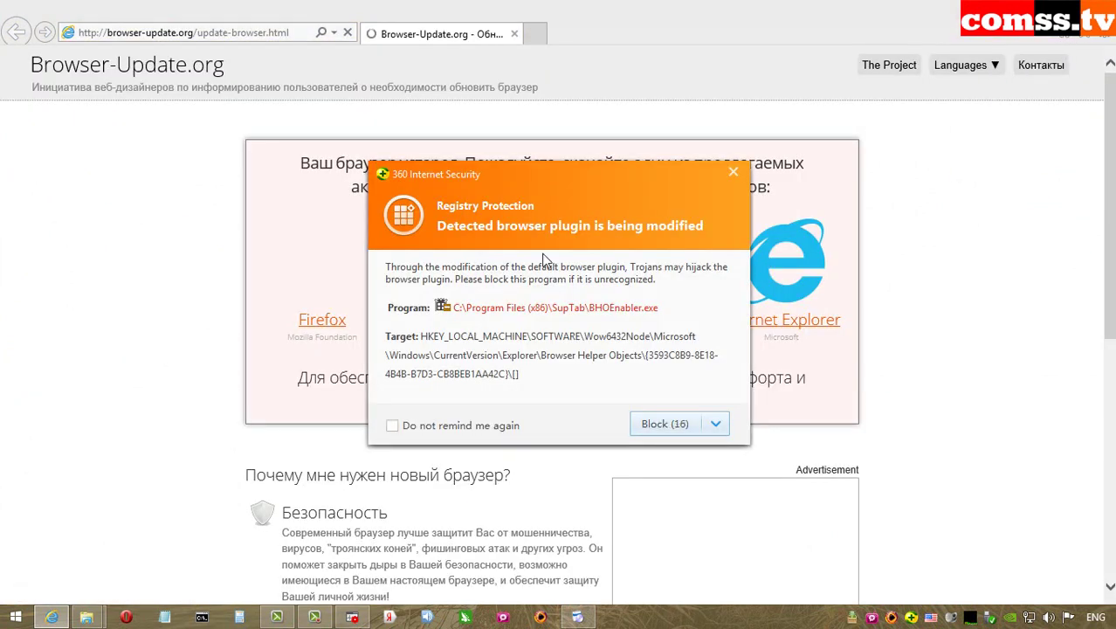
pyautogui.click(660, 426)
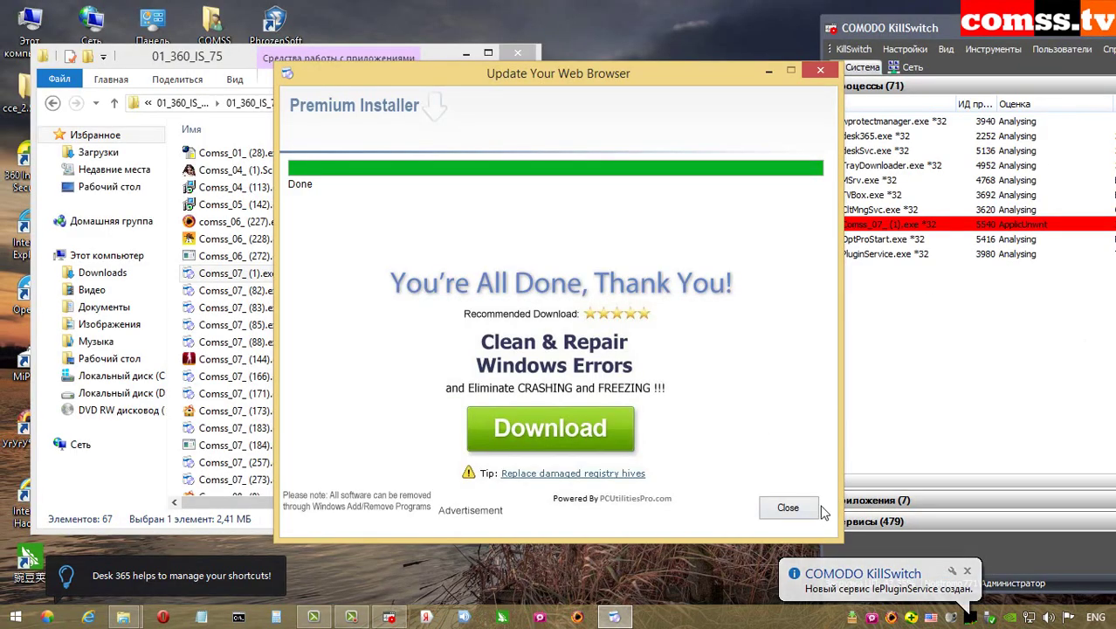
pyautogui.click(788, 508)
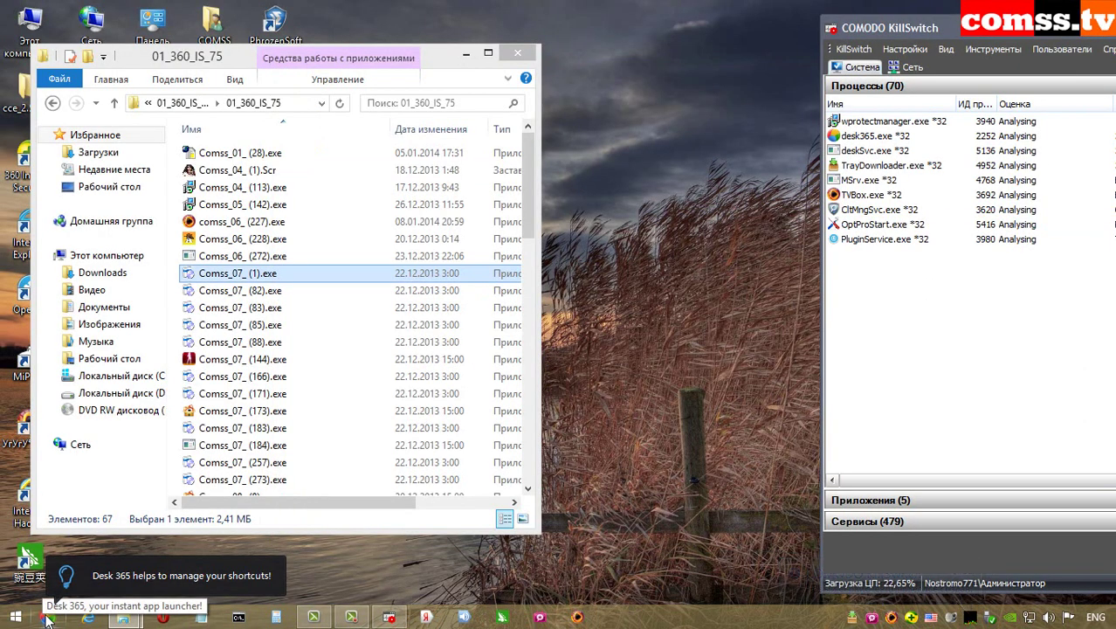
pyautogui.doubleClick(258, 292)
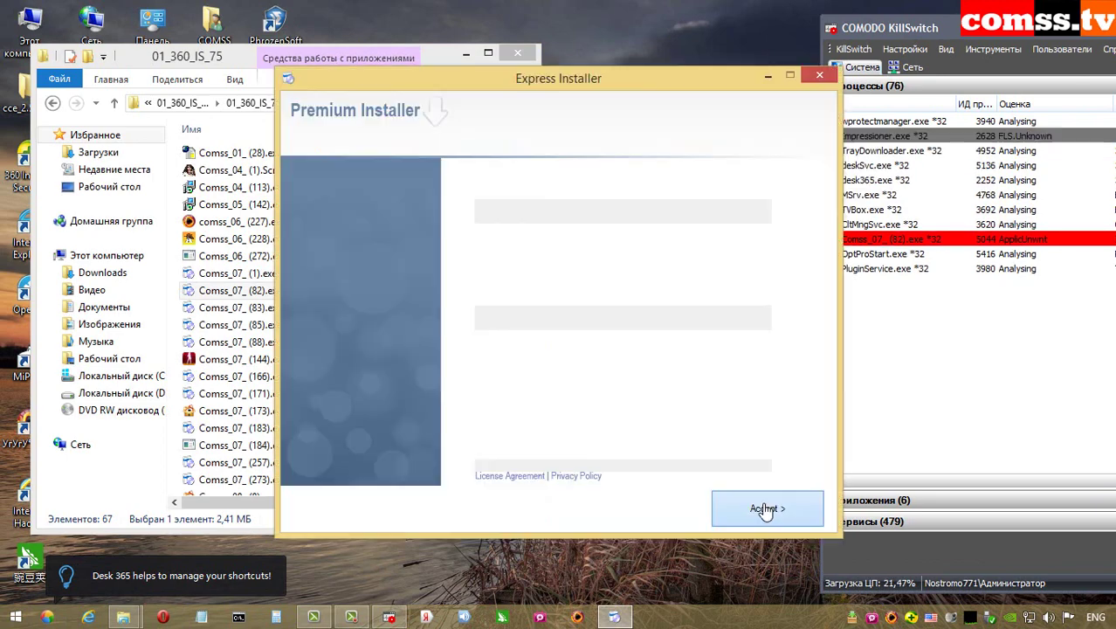
# Accept the bundled, Chica Password Manager and PriceGong offers in the Comss_07_(82) installer.
pyautogui.click(766, 510)
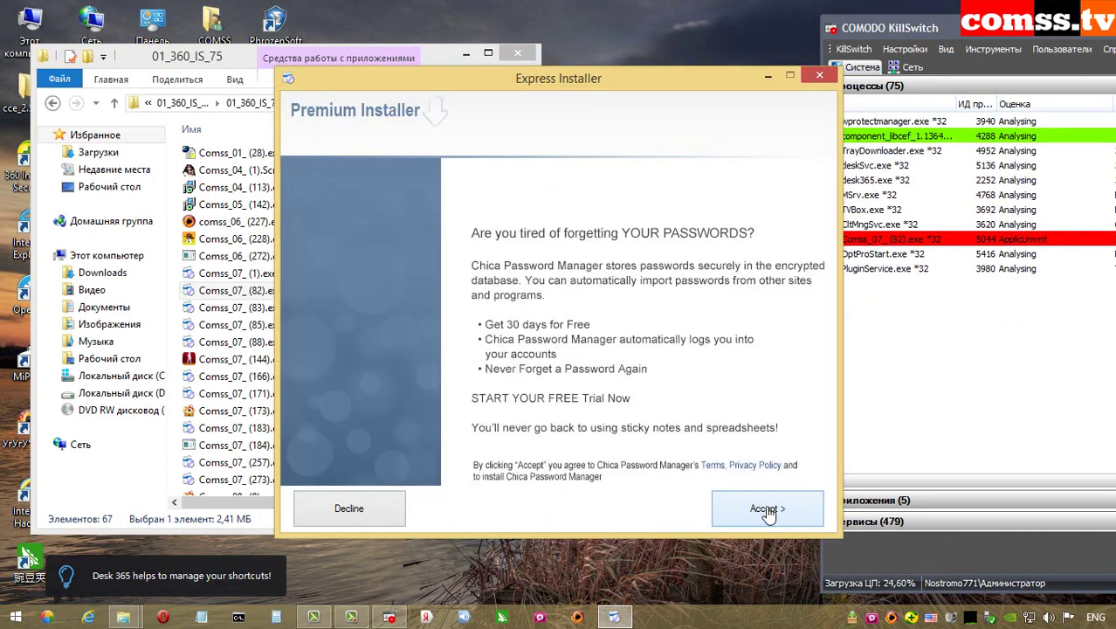
pyautogui.click(768, 510)
pyautogui.click(765, 507)
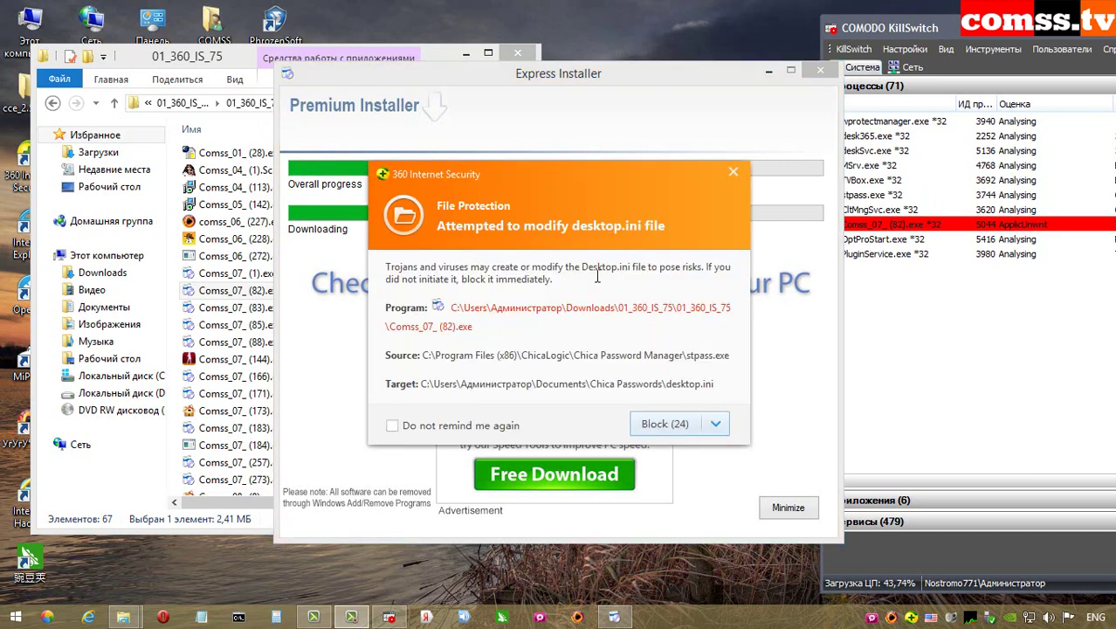
# Block the desktop.ini, startup and cert publisher changes, dismiss the stream write error, and close the installer.
pyautogui.click(668, 426)
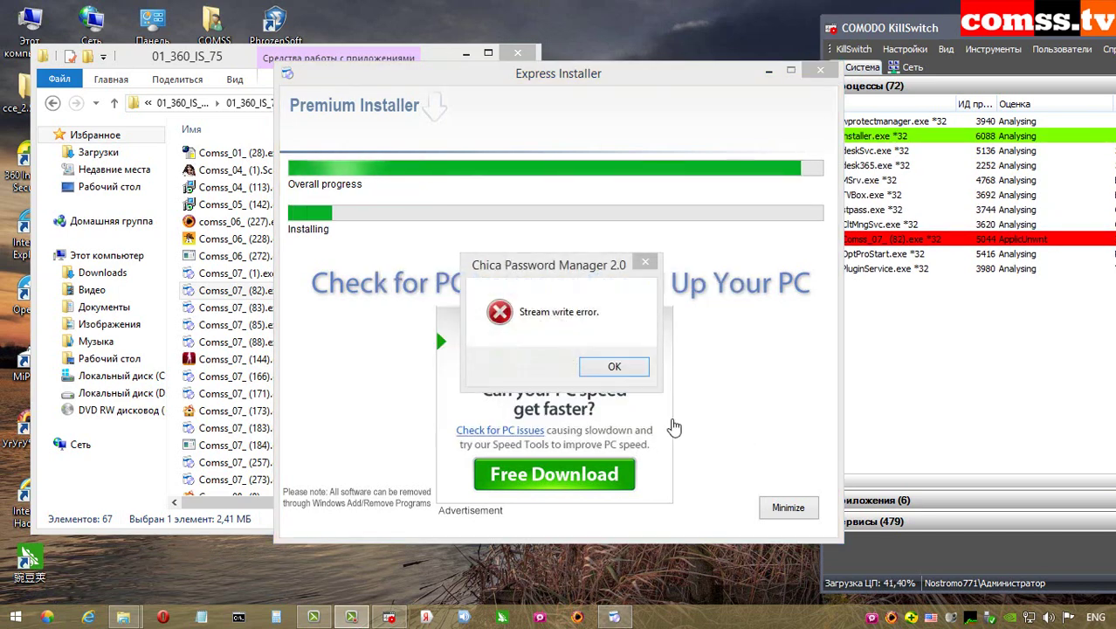
pyautogui.click(618, 367)
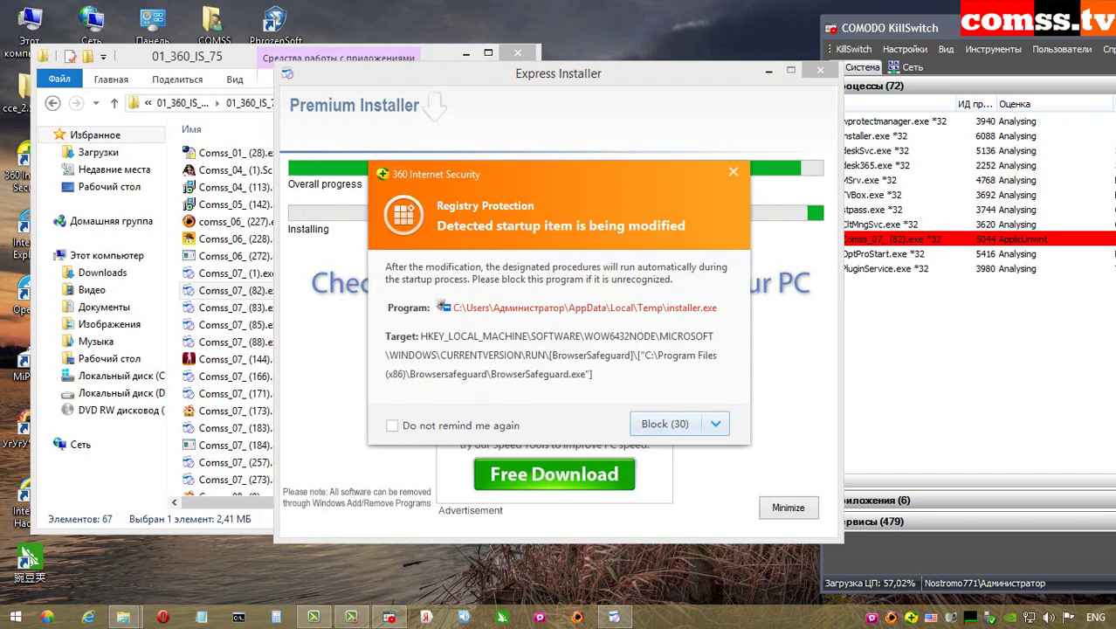
pyautogui.click(668, 424)
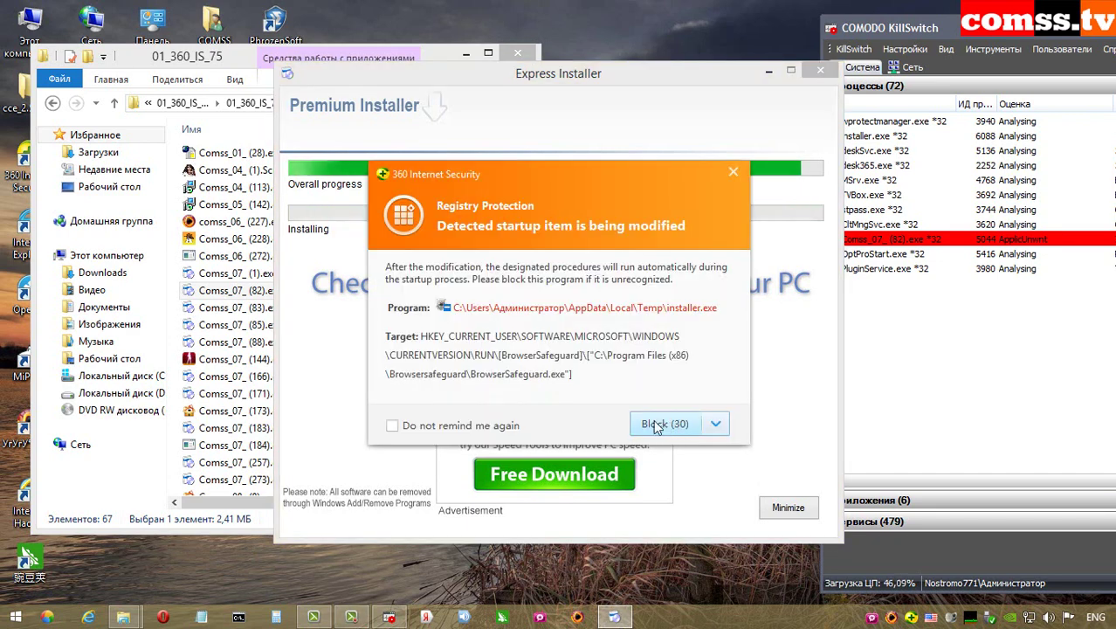
pyautogui.click(657, 425)
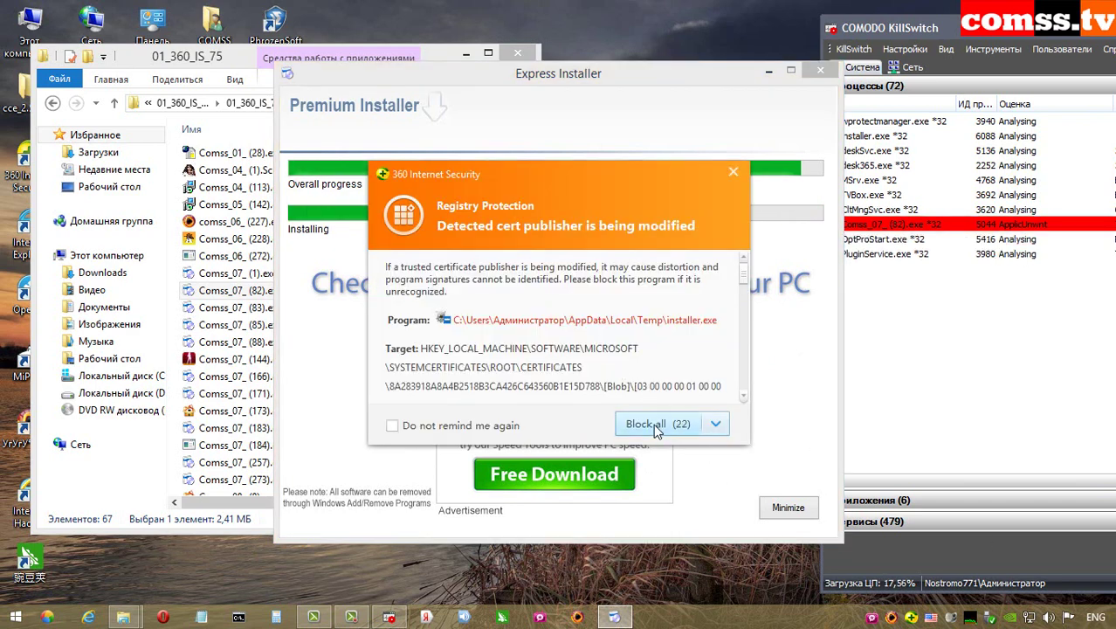
pyautogui.click(653, 424)
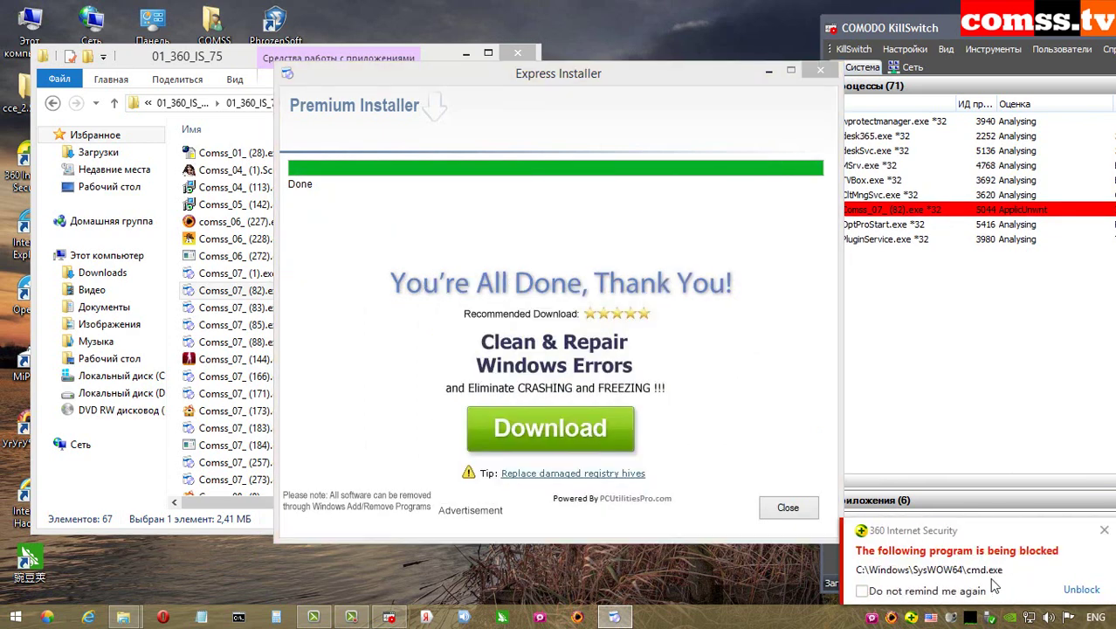
pyautogui.click(787, 508)
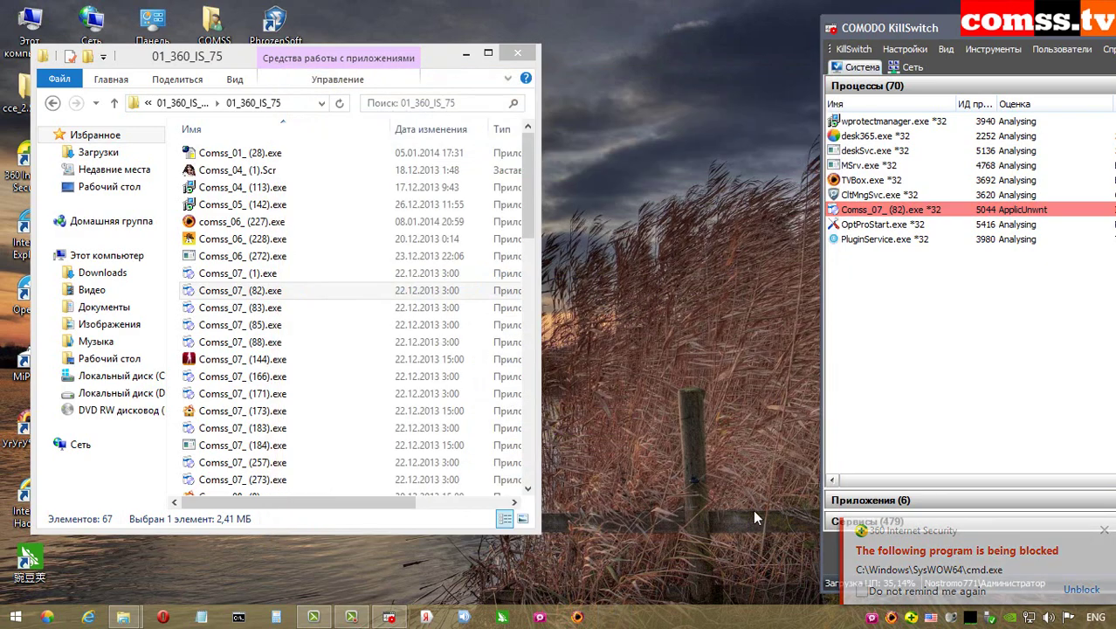
# Run Comss_07_(83).exe, accept the Express Install and Firefox offers, and block homepage, search and shortcut changes.
pyautogui.doubleClick(274, 307)
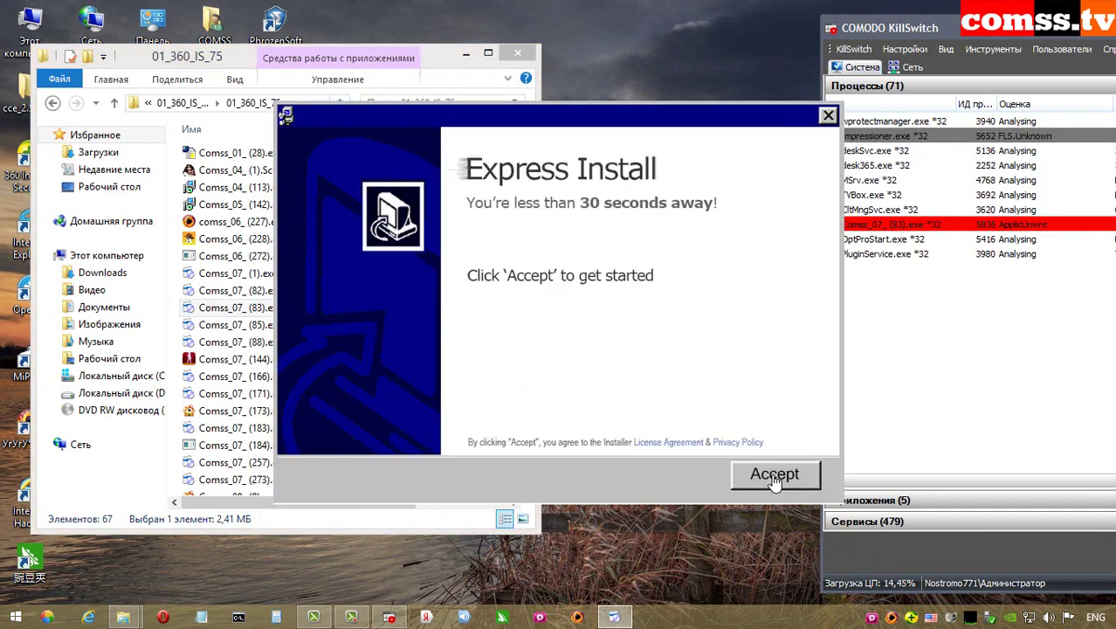
pyautogui.click(775, 483)
pyautogui.click(775, 480)
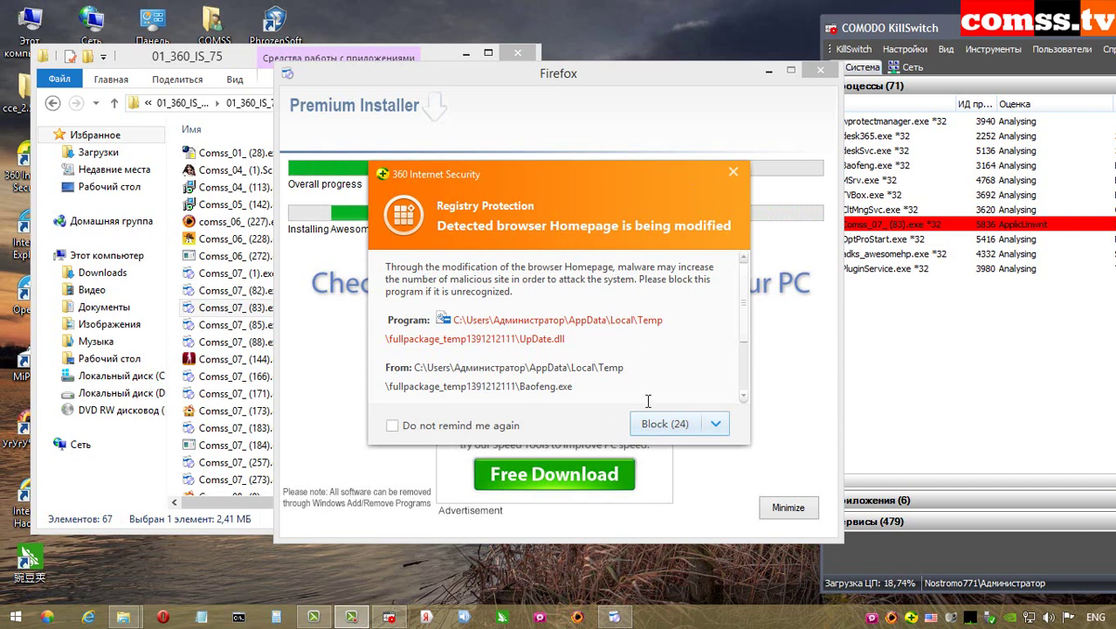
pyautogui.click(661, 432)
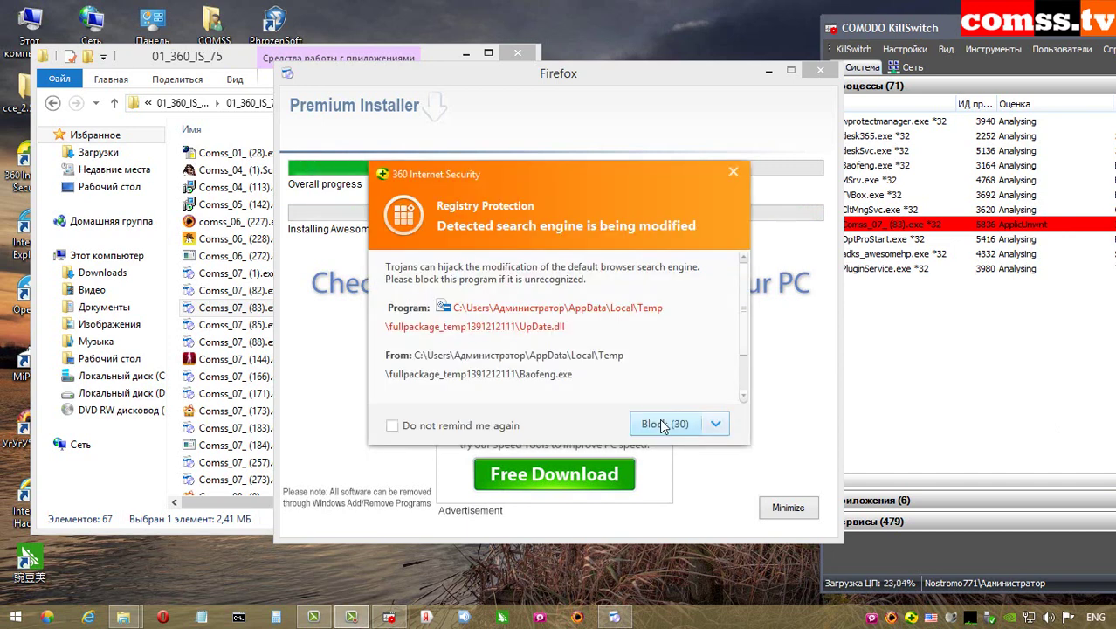
pyautogui.click(661, 423)
pyautogui.click(661, 423)
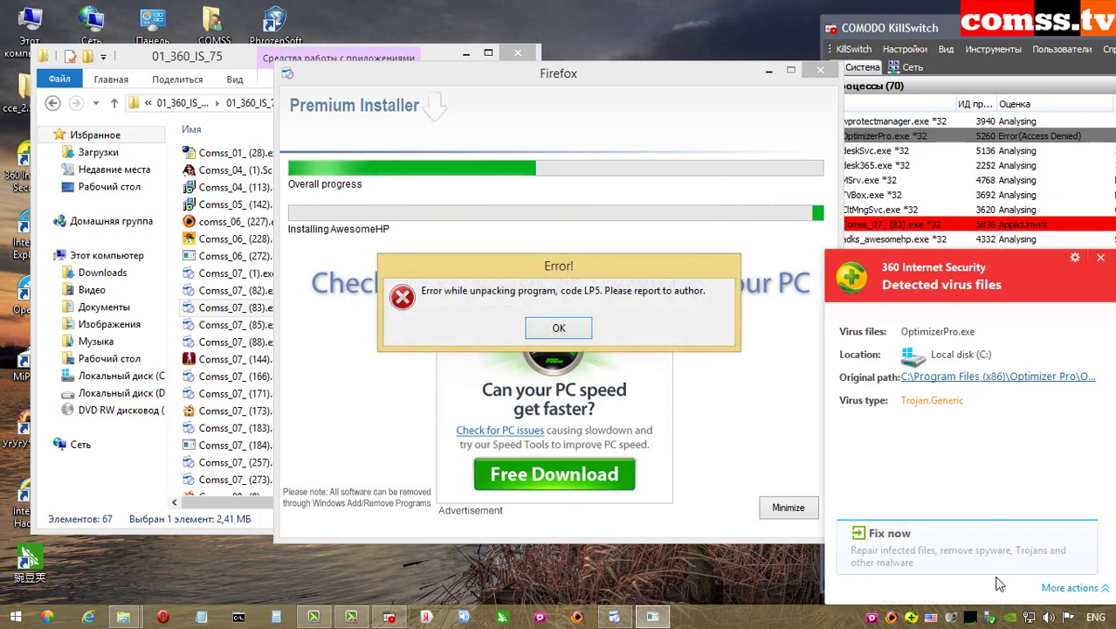
# Remove the OptimizerPro.exe virus, dismiss the unpacking error, and block plugin, BHOEnabler, default-browser and URL-protocol changes.
pyautogui.click(890, 535)
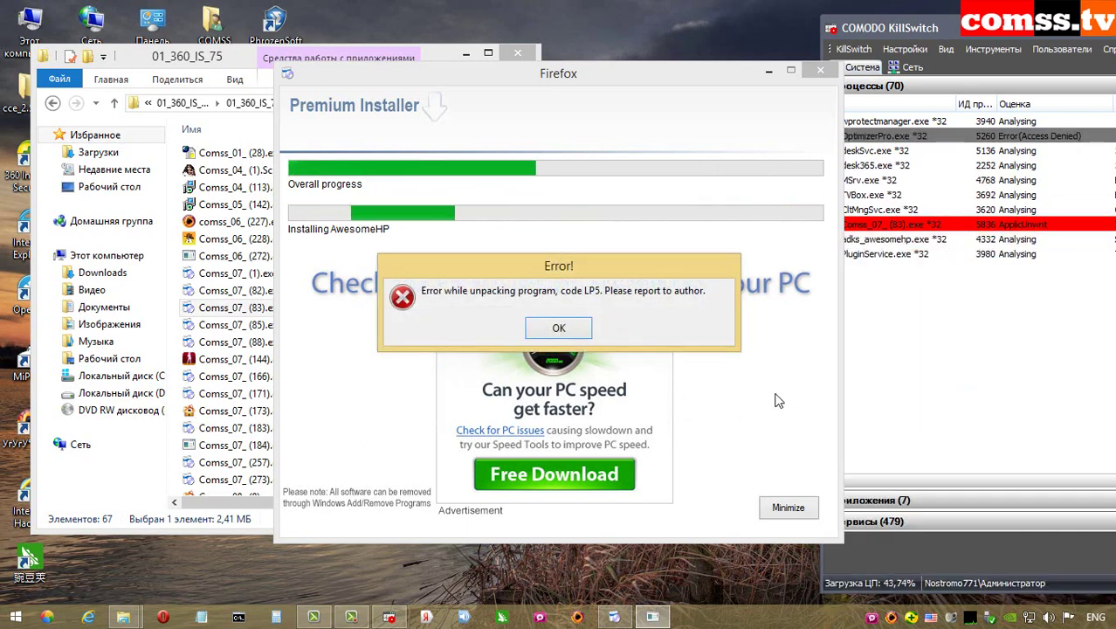
pyautogui.click(873, 529)
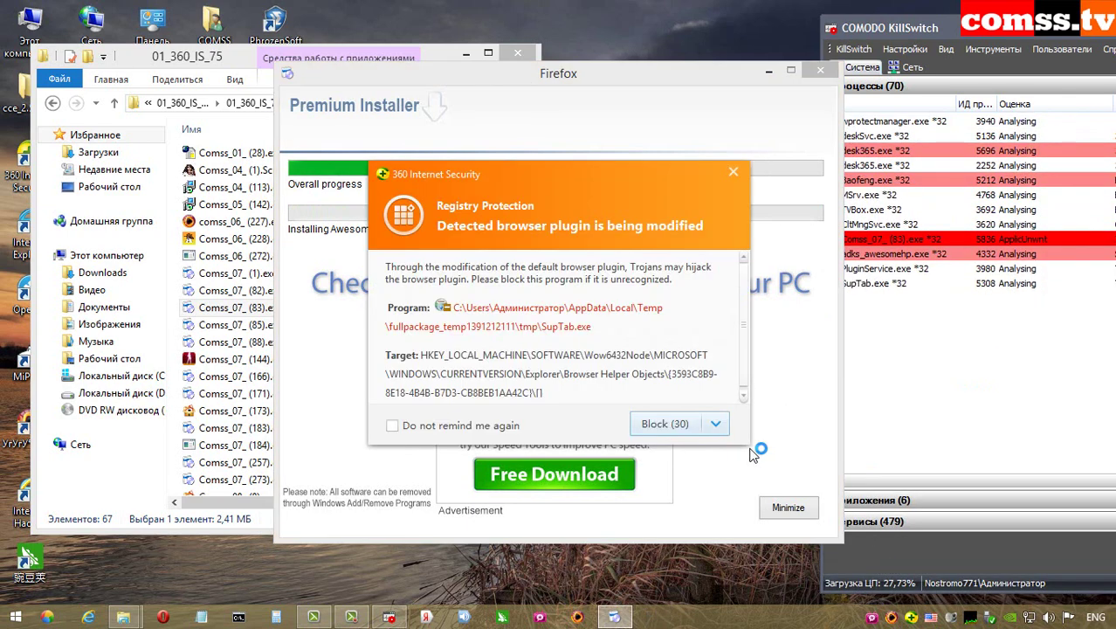
pyautogui.click(666, 425)
pyautogui.click(675, 426)
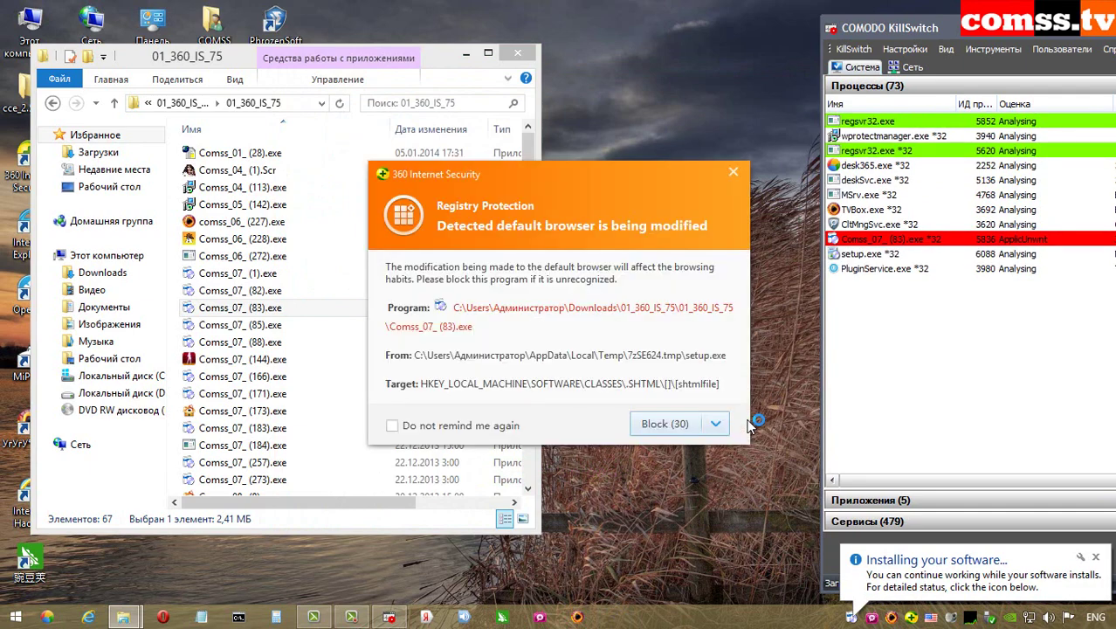
pyautogui.click(666, 425)
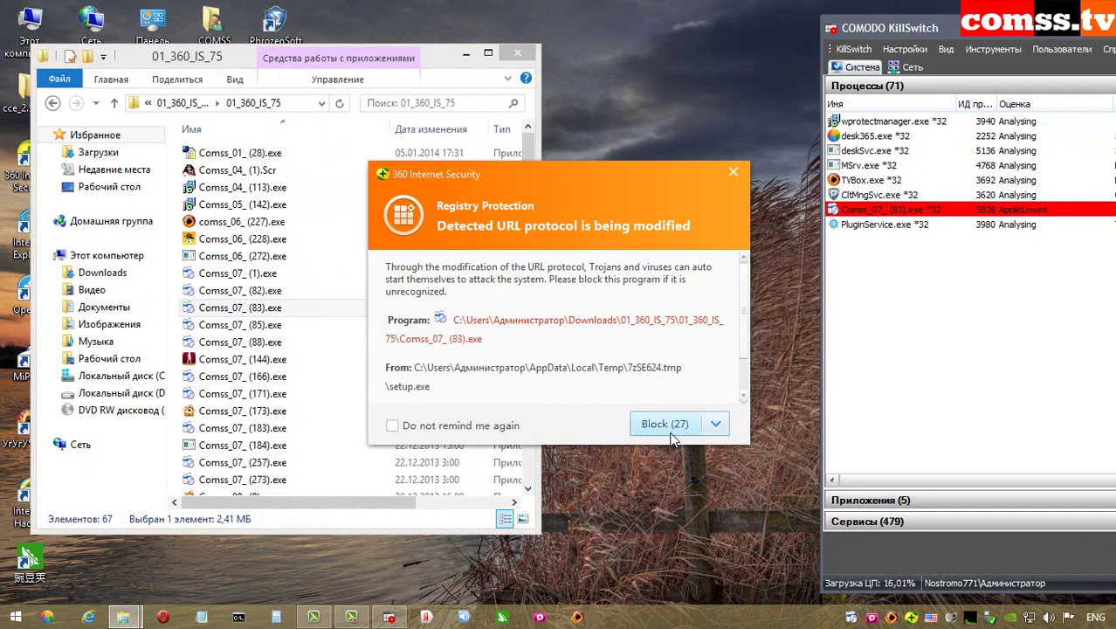
pyautogui.click(661, 427)
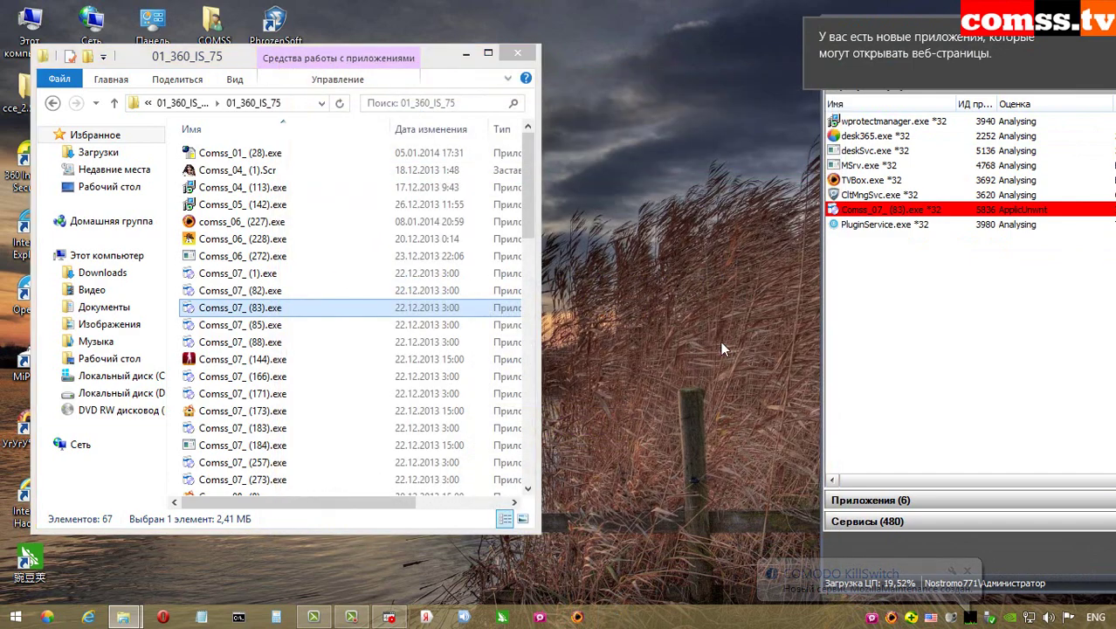
# Run Comss_07_(85).exe and accept the Premium Installer welcome and Update Your Web Browser offers.
pyautogui.press('Down')
pyautogui.press('Return')
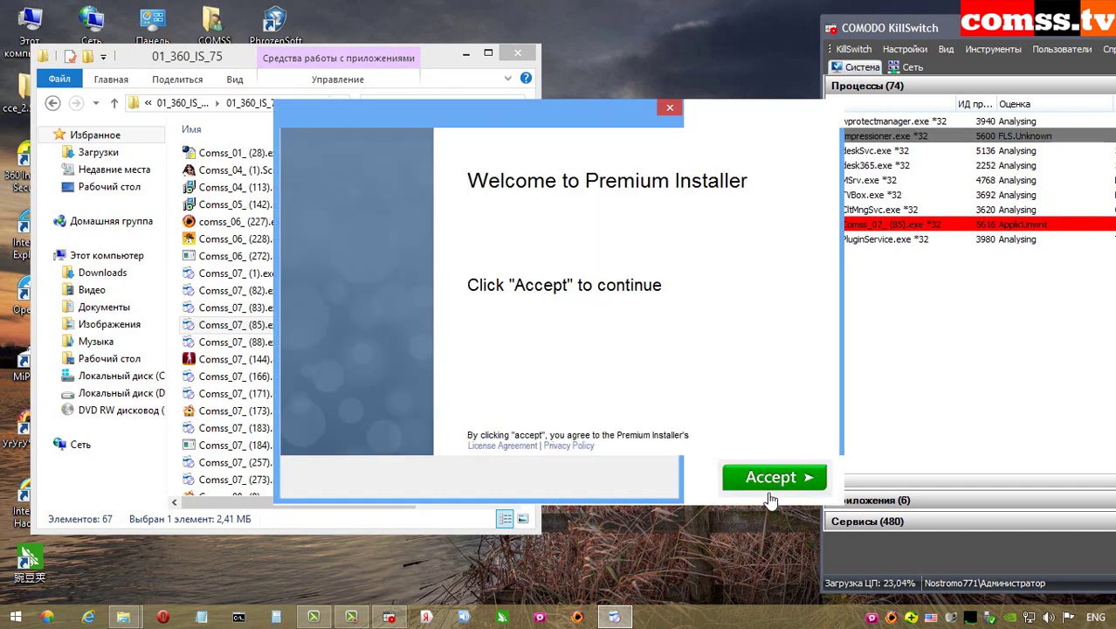
pyautogui.click(762, 478)
pyautogui.click(766, 479)
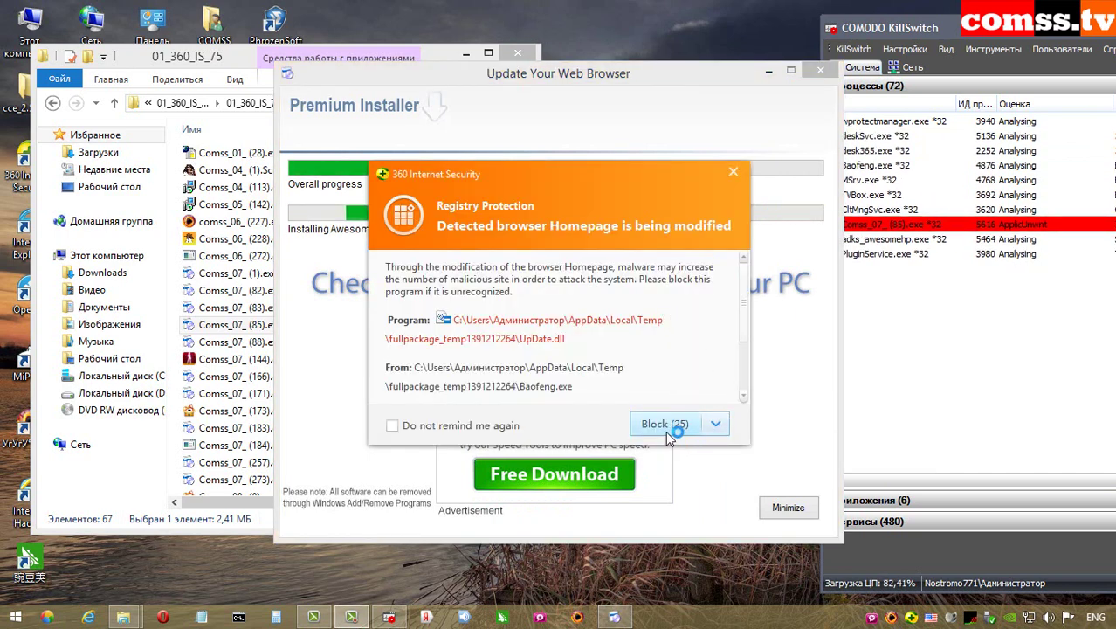
# Block the homepage, shortcut and two registry changes, close the installer, and run Comss_07_(88).exe.
pyautogui.click(666, 424)
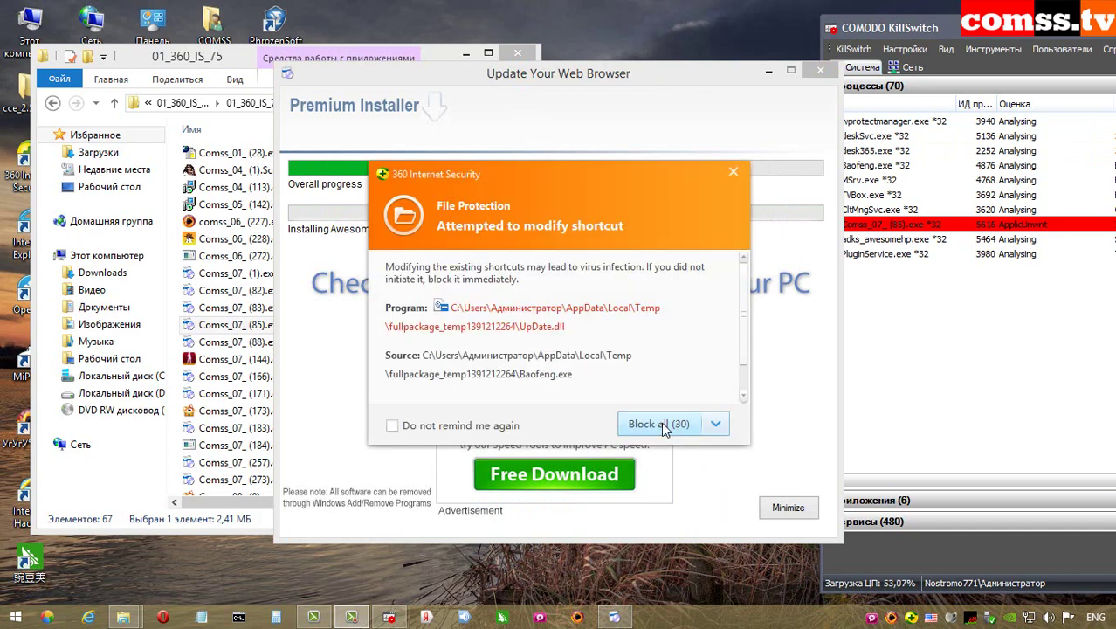
pyautogui.click(656, 425)
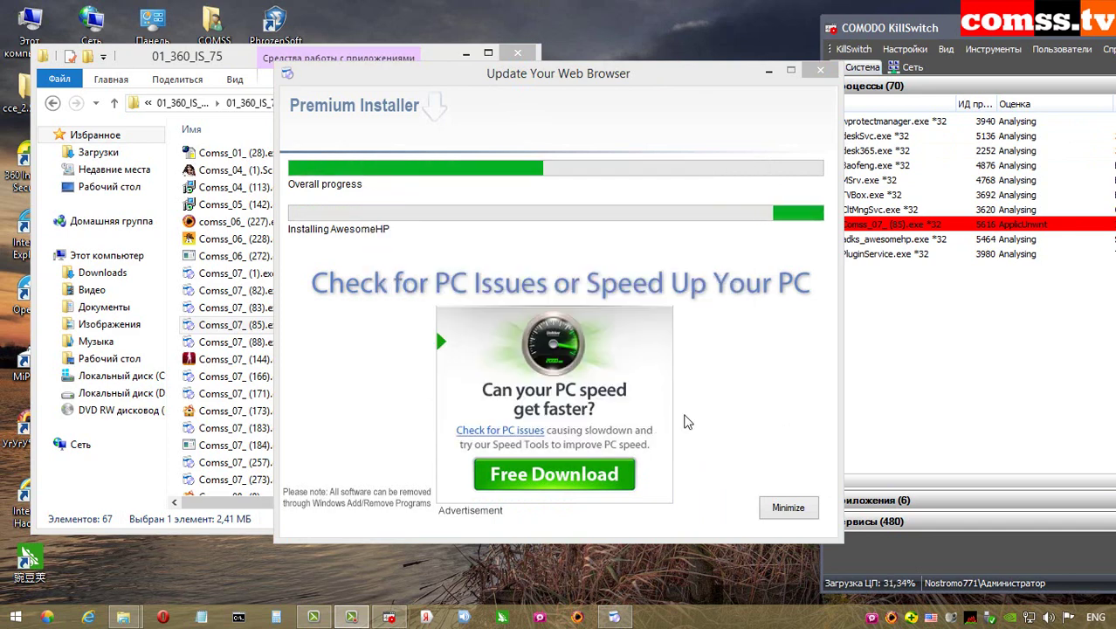
pyautogui.click(673, 439)
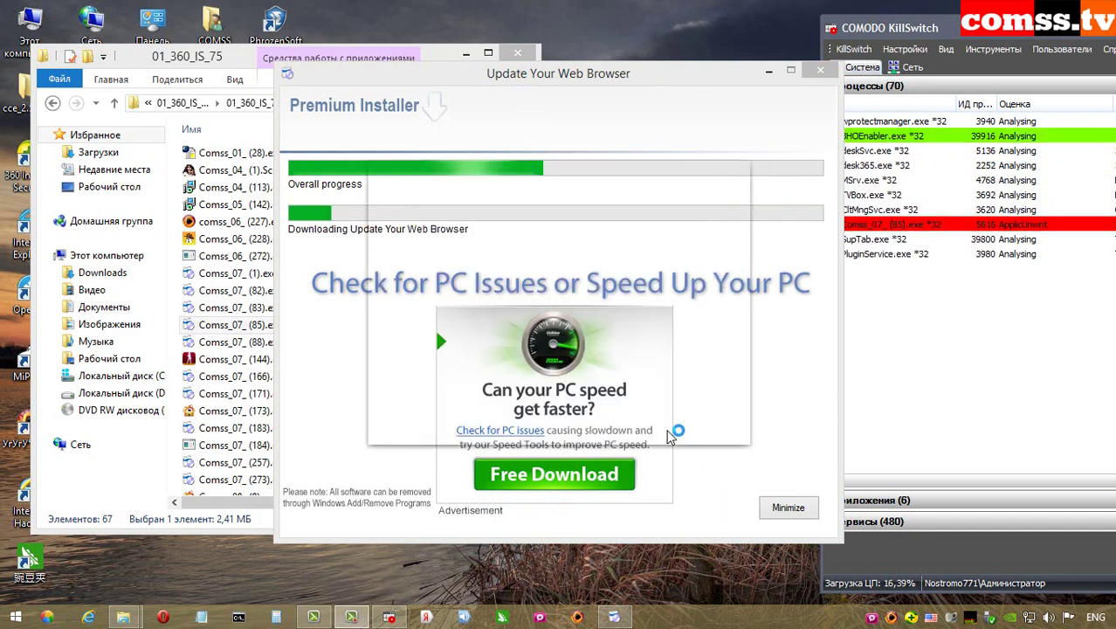
pyautogui.click(666, 427)
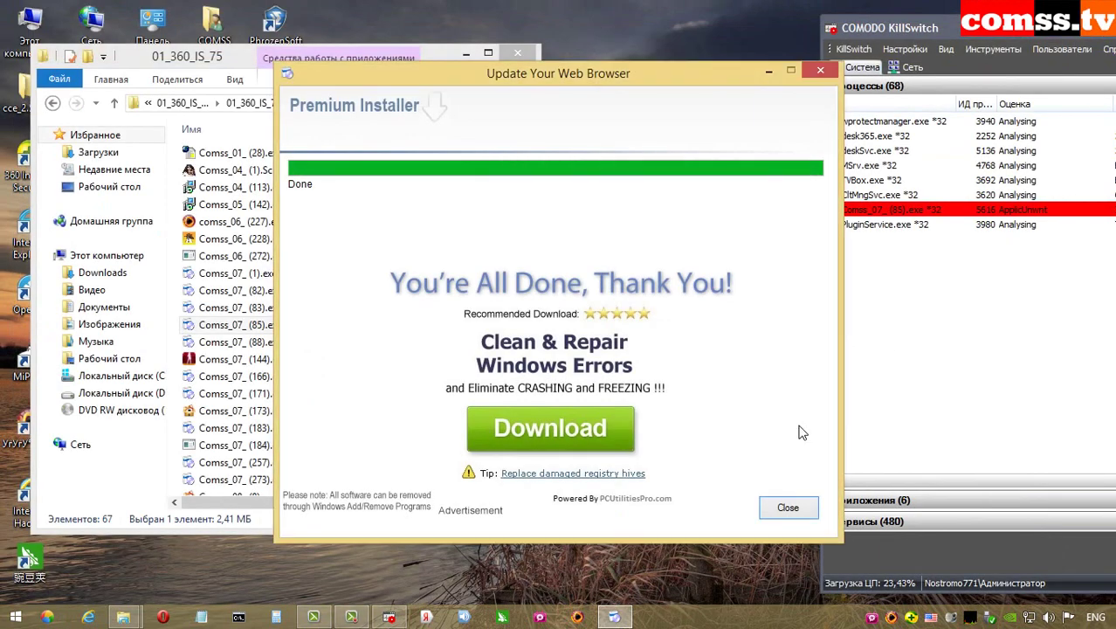
pyautogui.click(786, 508)
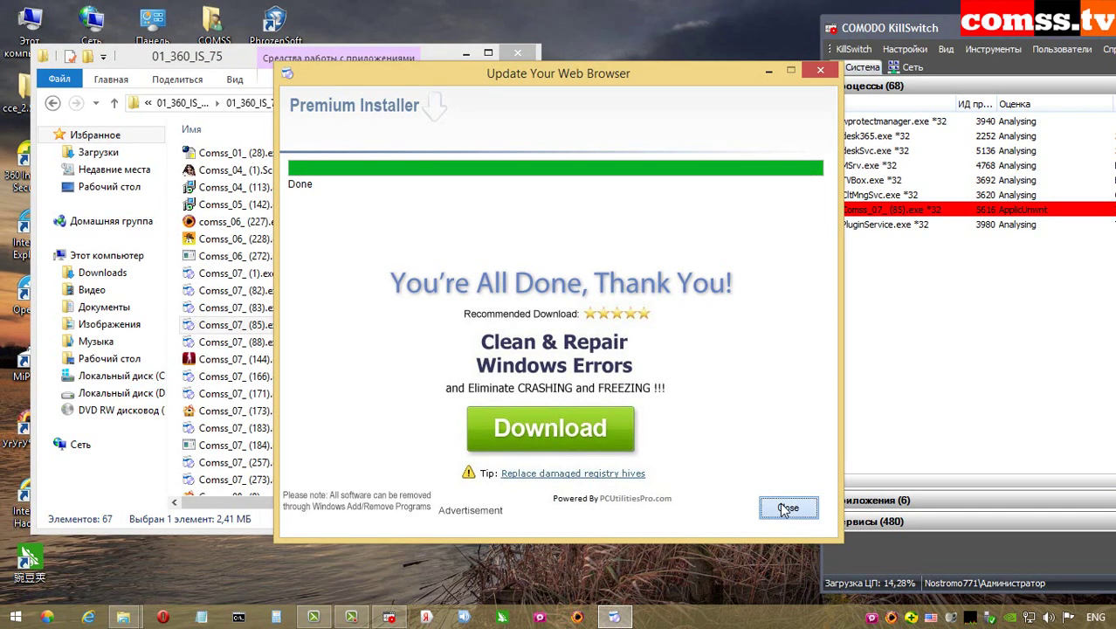
pyautogui.doubleClick(273, 344)
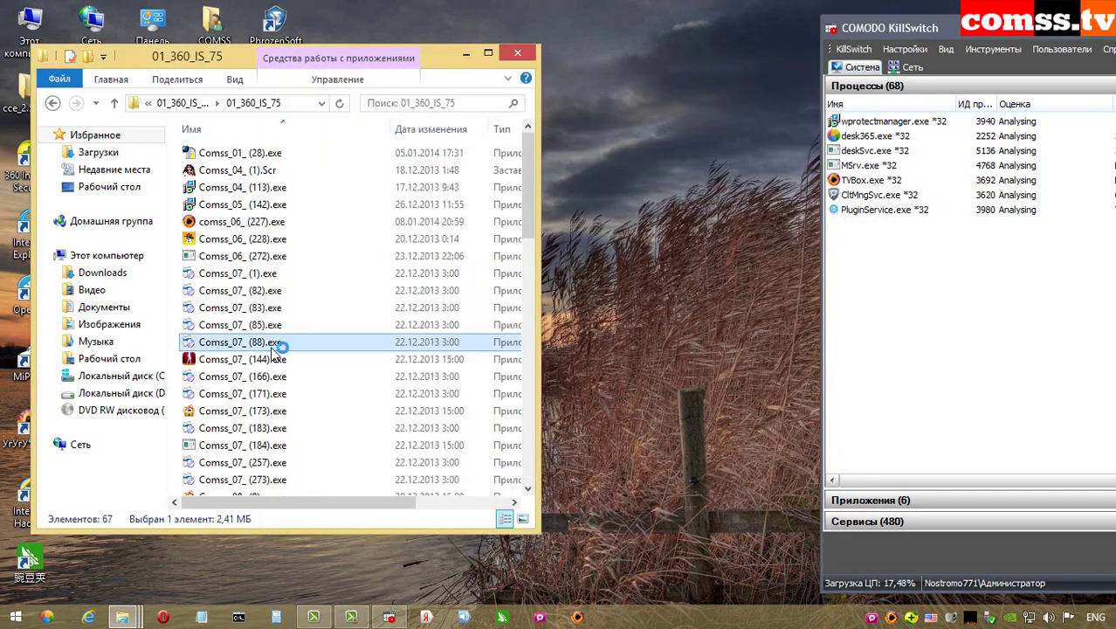
# Start the Premium Installer, accept the EpicBotOS offer, and block homepage, search-engine and shortcut changes.
pyautogui.click(553, 319)
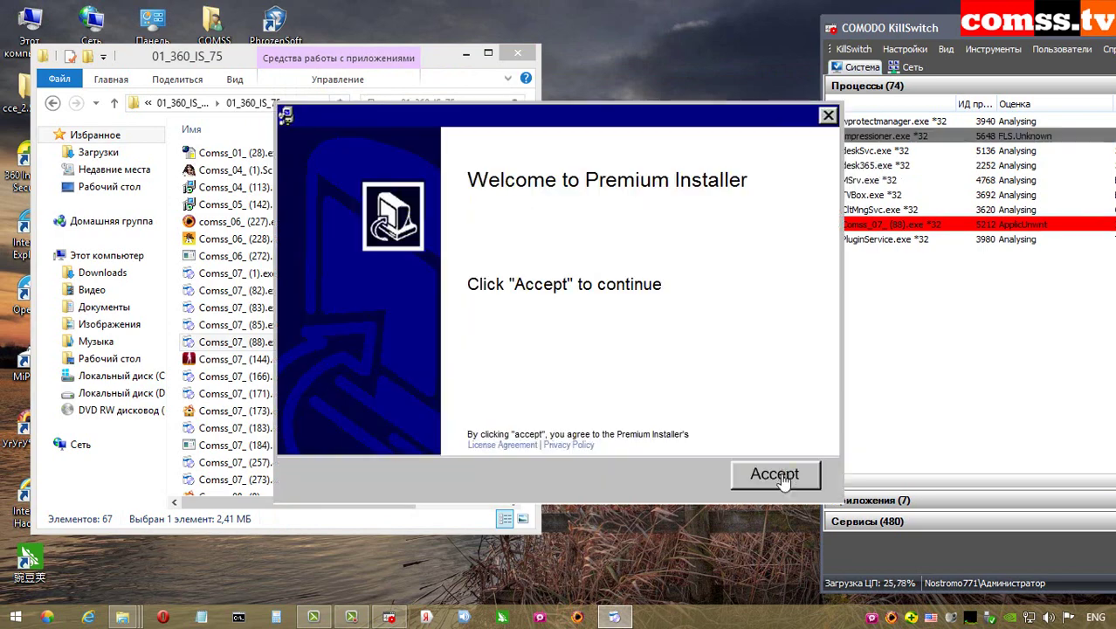
pyautogui.click(783, 474)
pyautogui.click(786, 479)
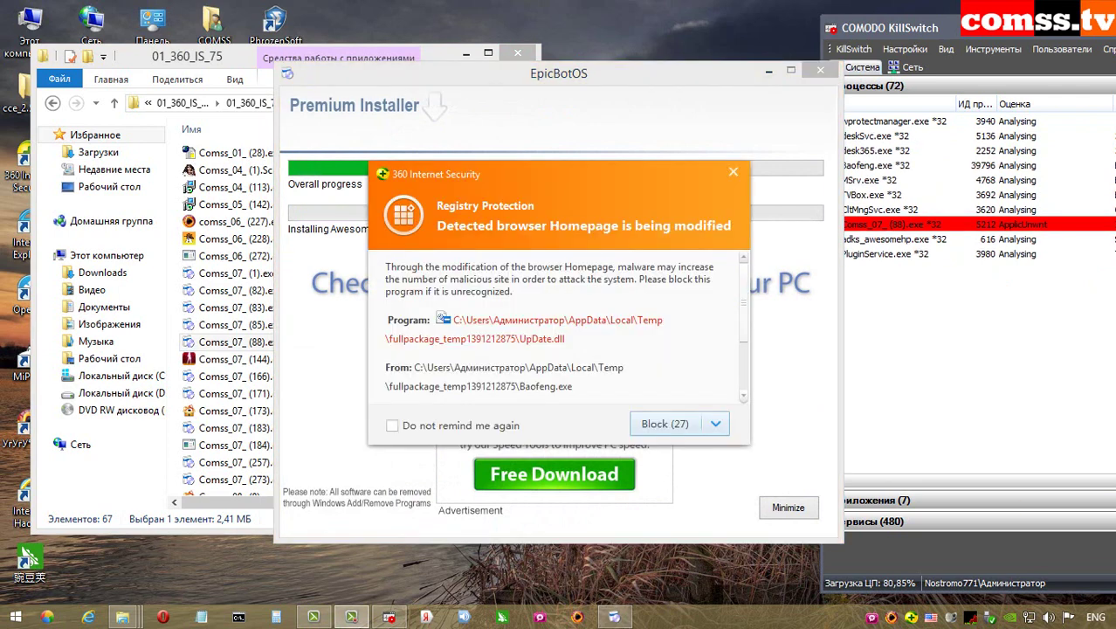
pyautogui.click(667, 424)
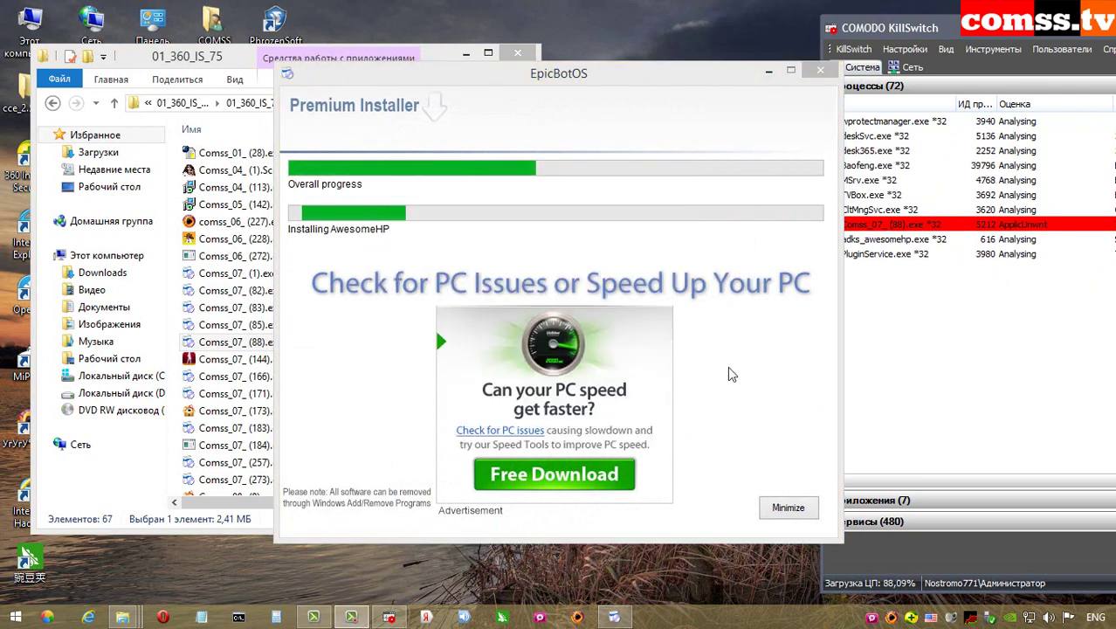
pyautogui.click(653, 426)
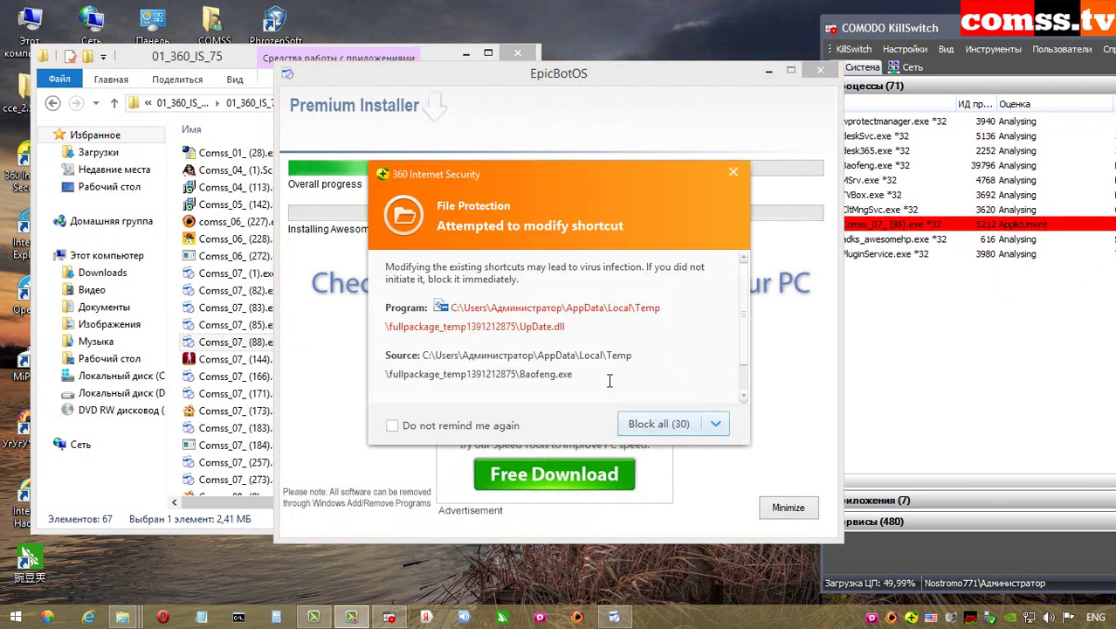
pyautogui.click(653, 424)
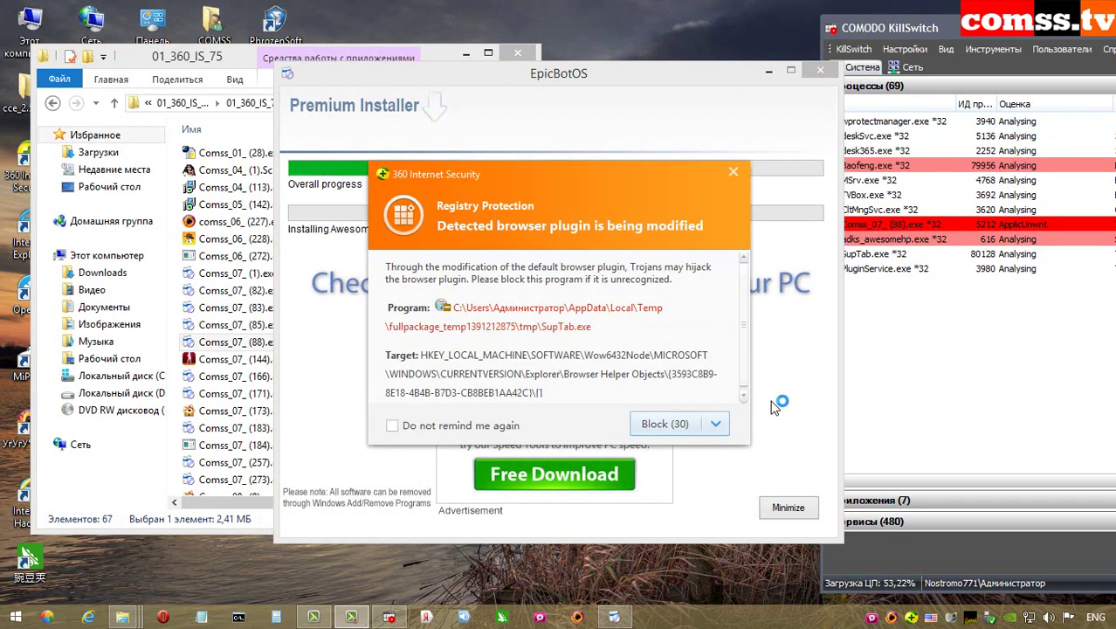
# Block the SupTab.exe and BHOEnabler.exe plugin changes, dismiss Desk 365, close the installer, select Comss_07_(144).exe.
pyautogui.click(668, 424)
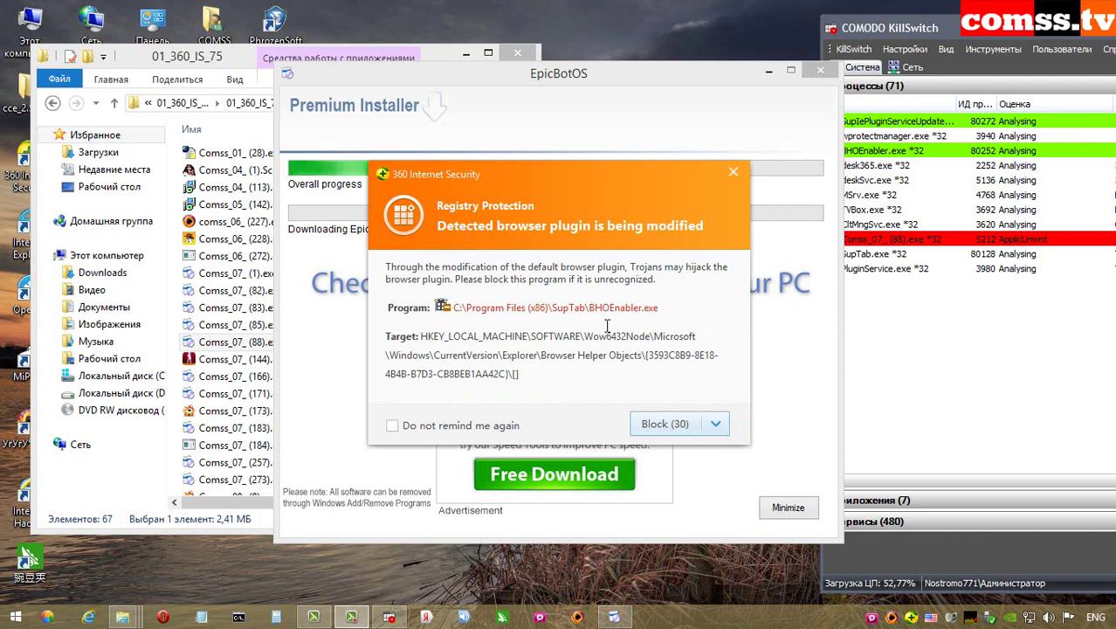
pyautogui.click(665, 424)
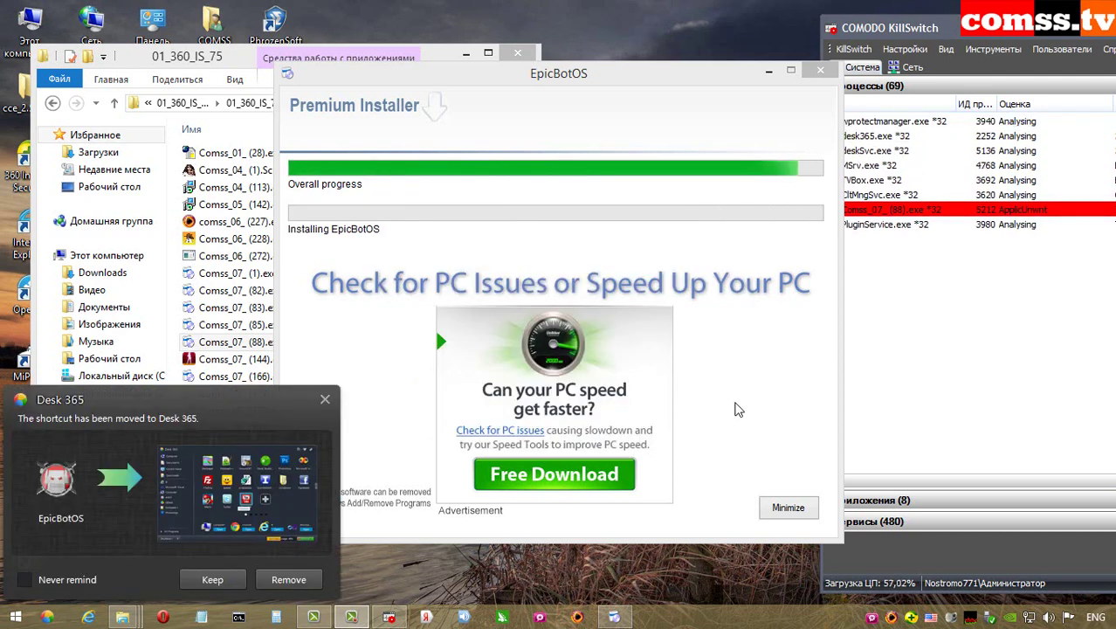
pyautogui.click(213, 579)
pyautogui.click(788, 508)
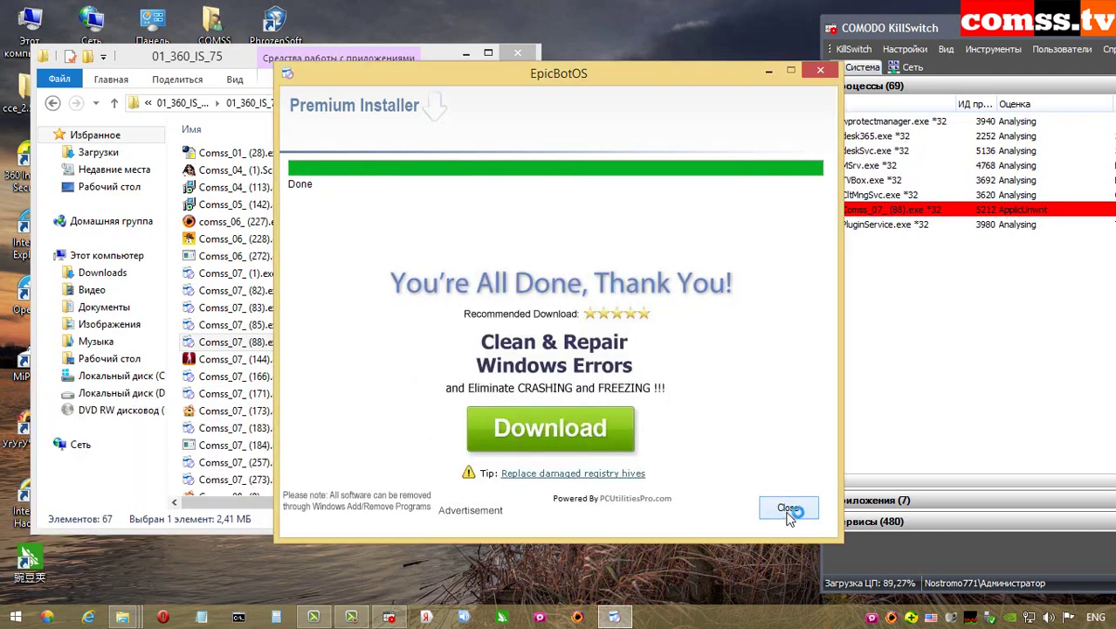
pyautogui.click(268, 363)
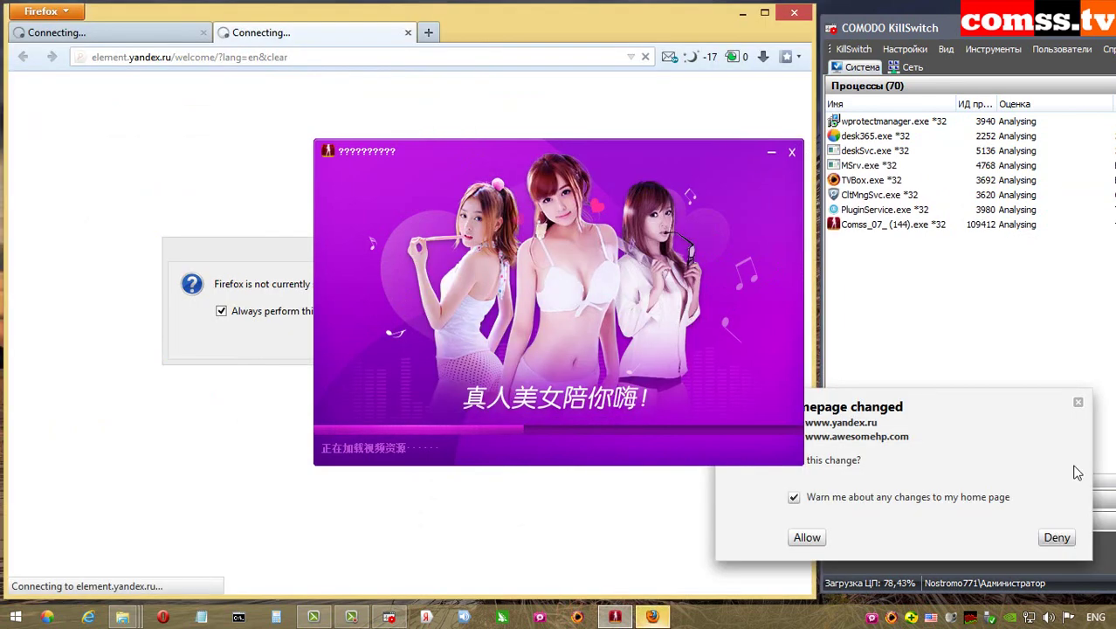
# Dismiss the homepage warning, decline Firefox as default, close Firefox, the chat login and Windows Firewall alert.
pyautogui.click(1080, 405)
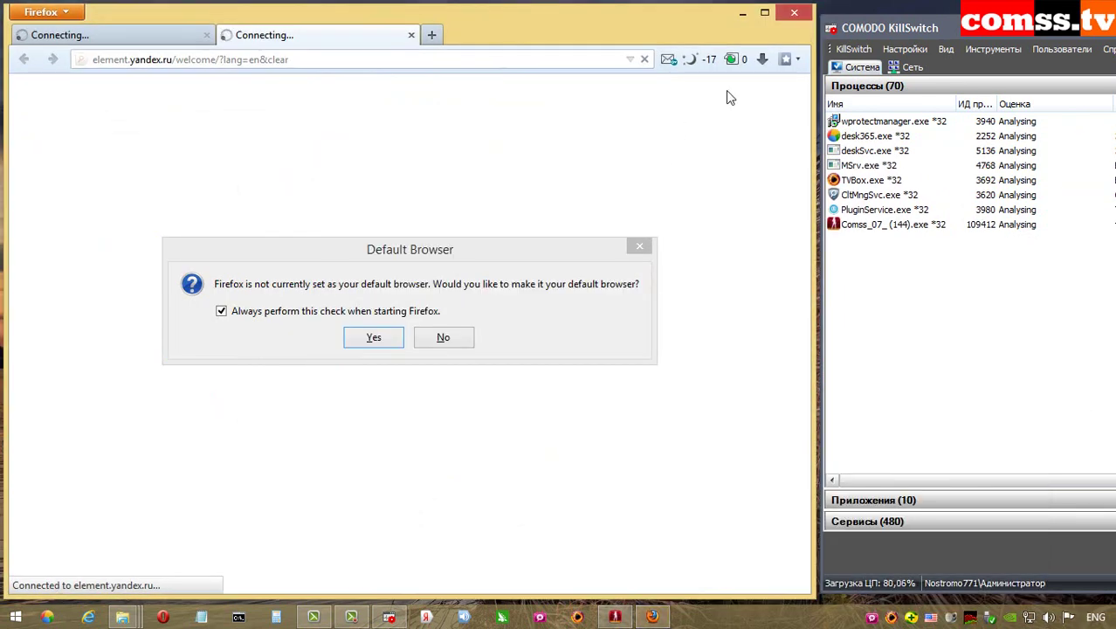
pyautogui.click(452, 343)
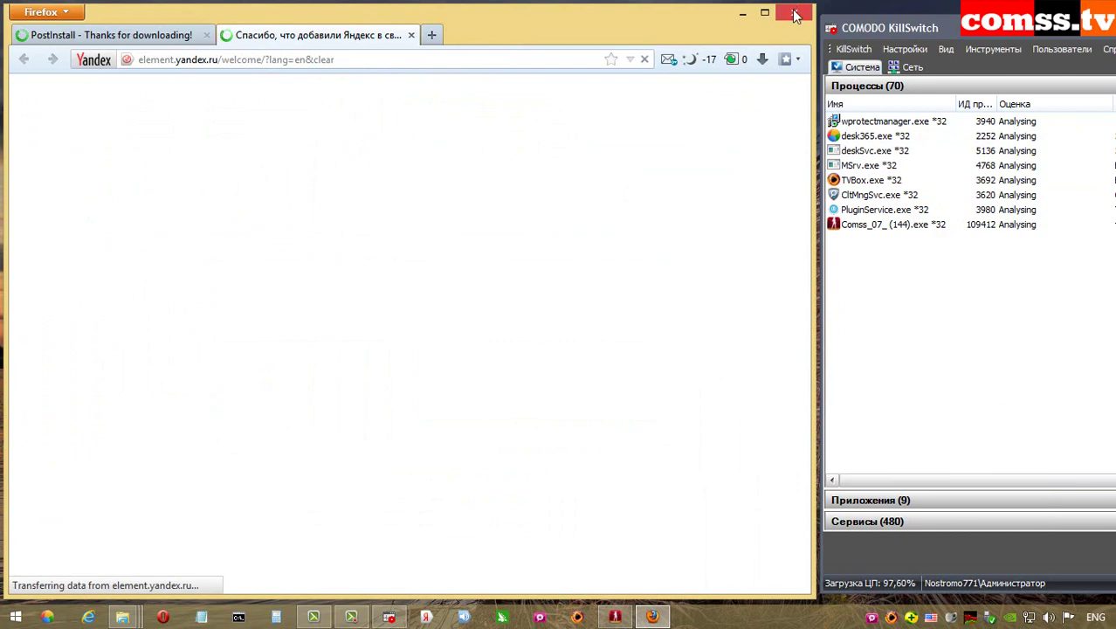
pyautogui.click(793, 12)
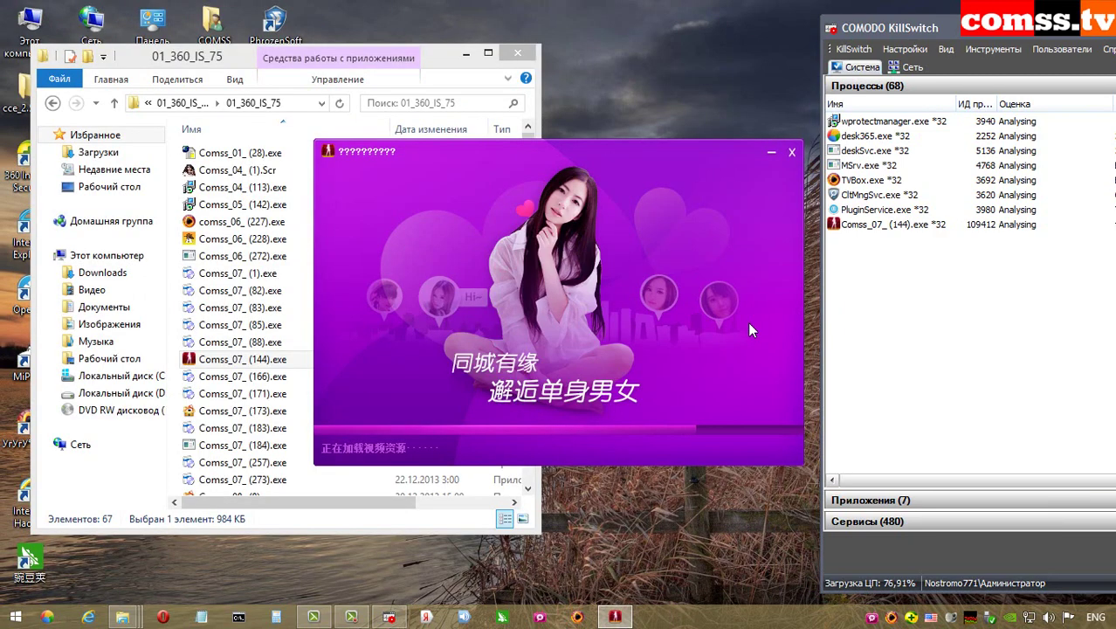
pyautogui.click(559, 404)
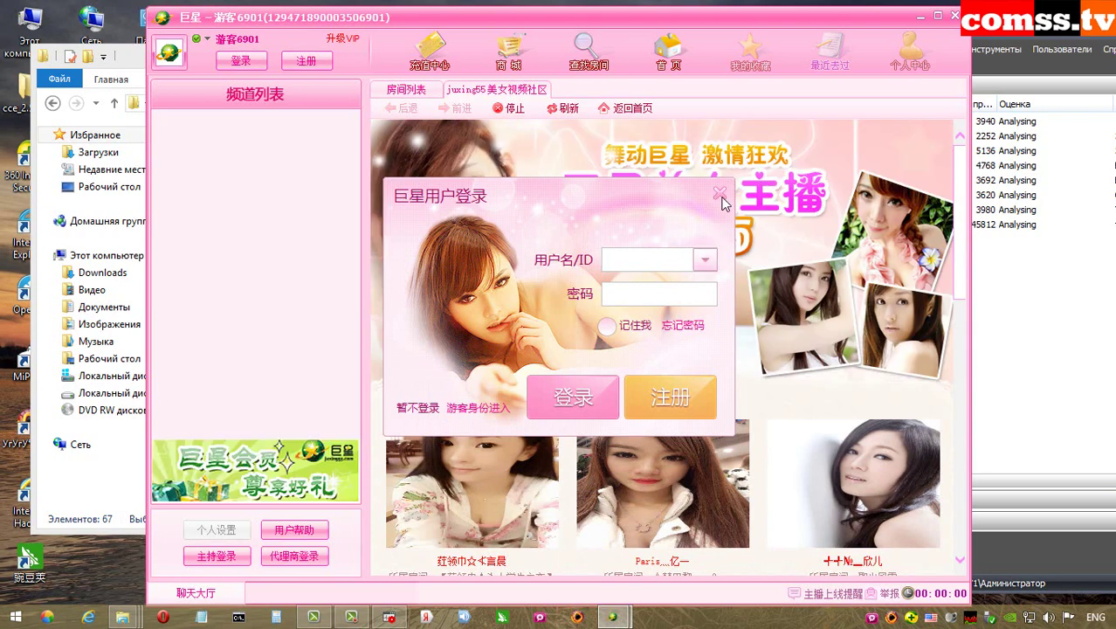
pyautogui.click(721, 196)
pyautogui.scroll(-10, 961, 386)
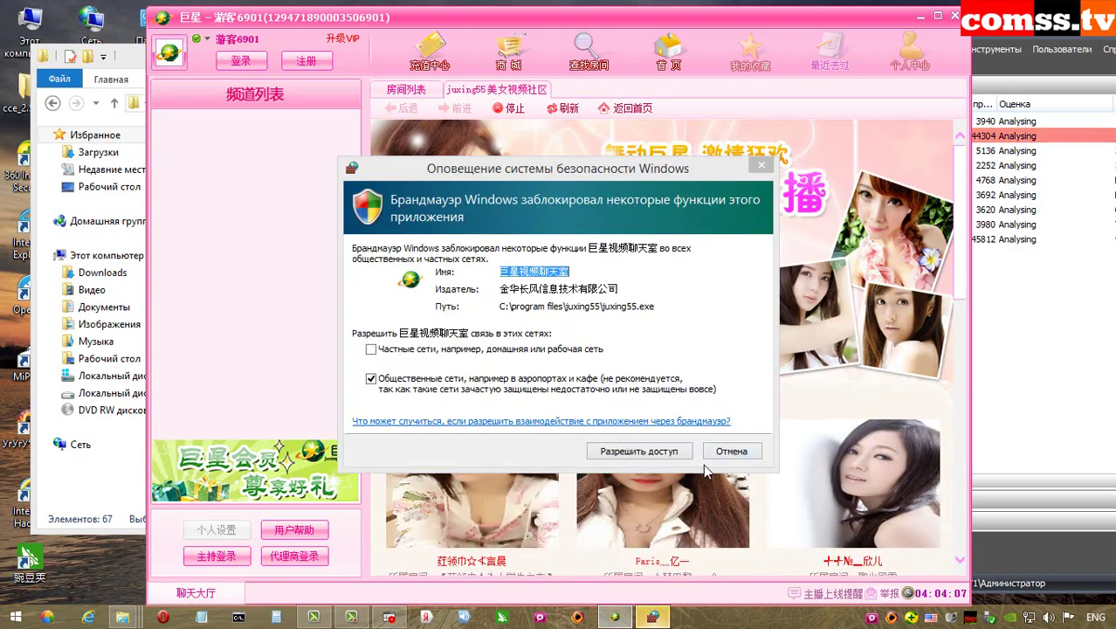
pyautogui.click(712, 454)
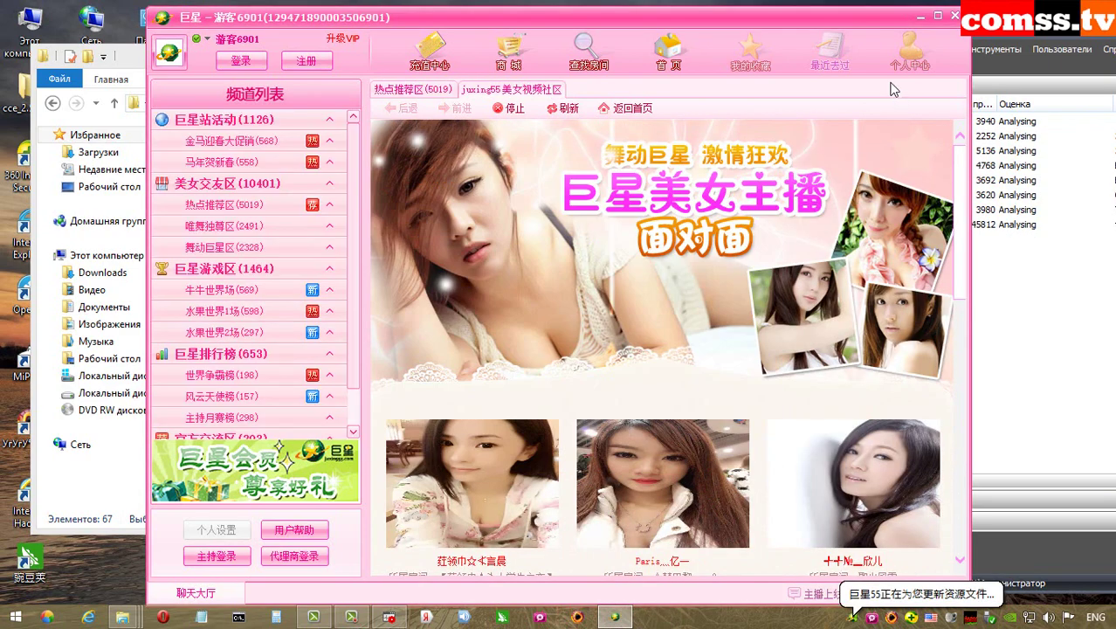
# Enter and close the chat room, exit the chat program, dismiss the IconToolTip error, run Comss_07_(166).exe.
pyautogui.click(522, 111)
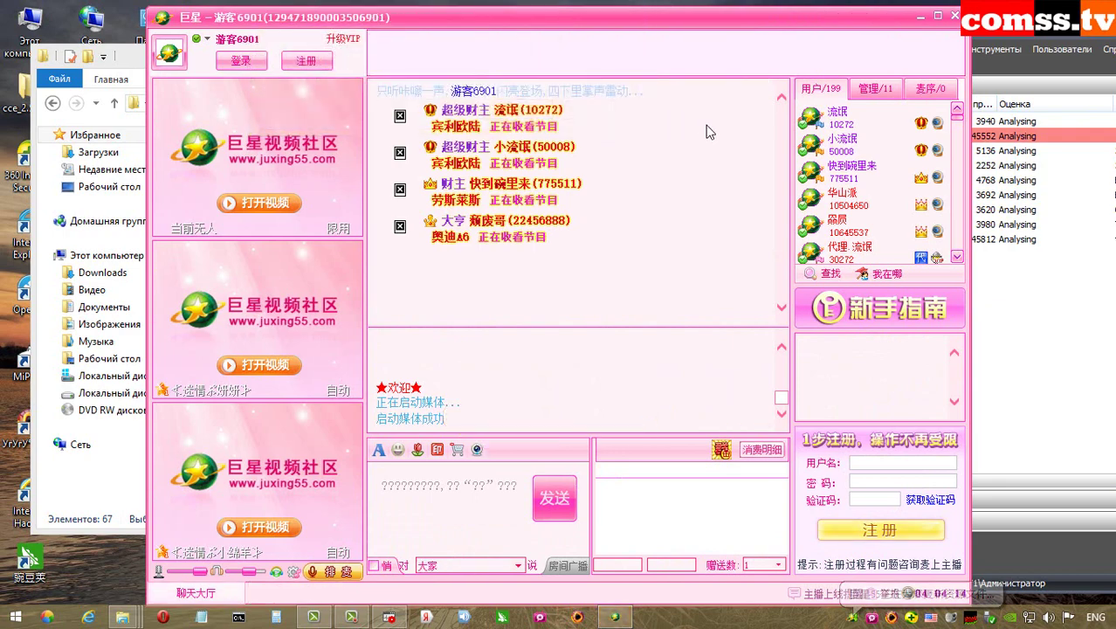
pyautogui.click(954, 16)
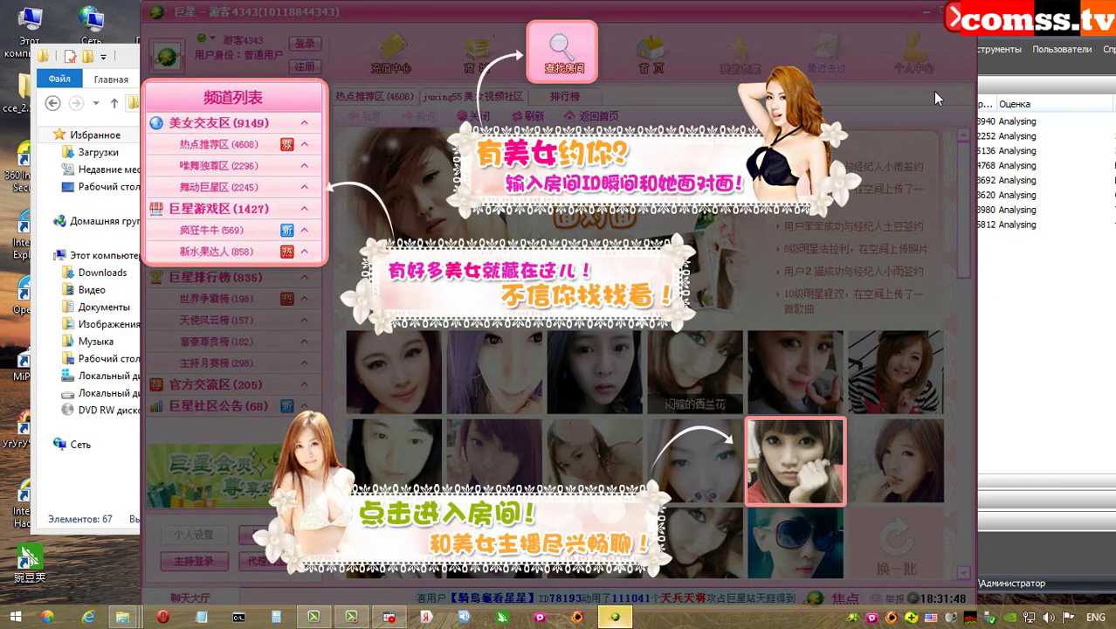
pyautogui.click(954, 12)
pyautogui.click(572, 362)
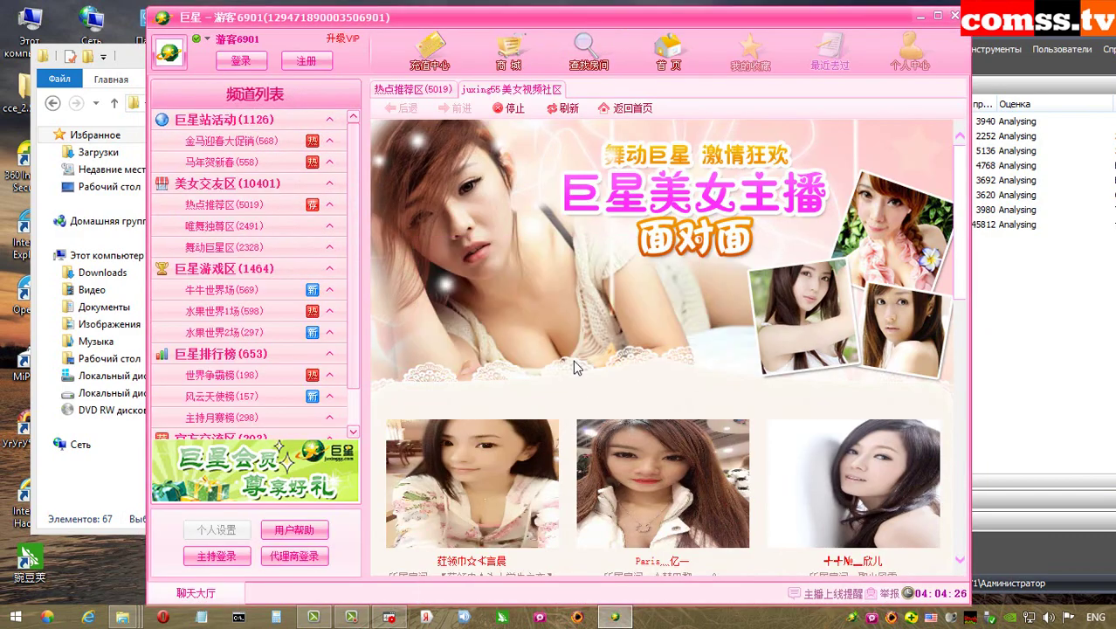
pyautogui.click(612, 368)
pyautogui.doubleClick(277, 378)
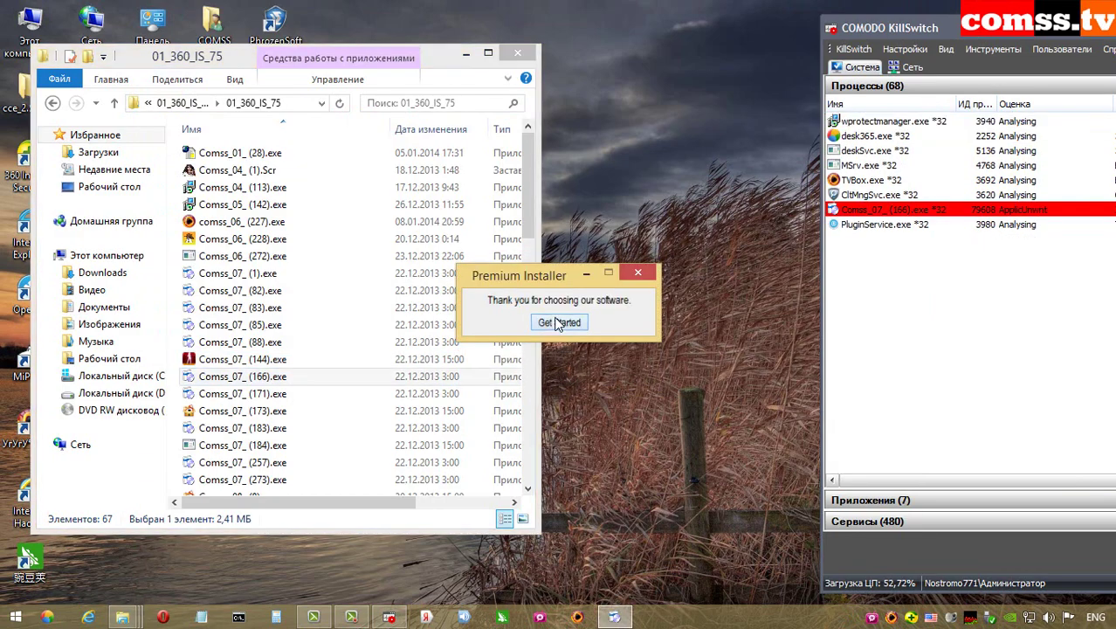
# Proceed through the PDFCreator installer, blocking its homepage, shortcut, browser plugin and BHOEnabler.exe changes.
pyautogui.click(586, 324)
pyautogui.scroll(-3, 638, 333)
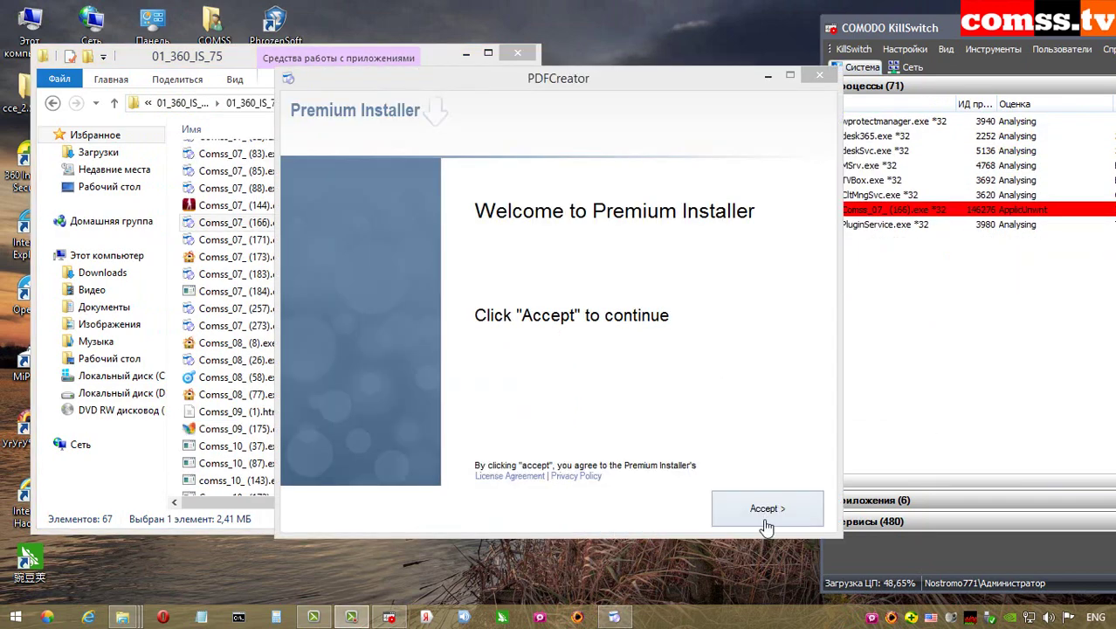
pyautogui.click(767, 522)
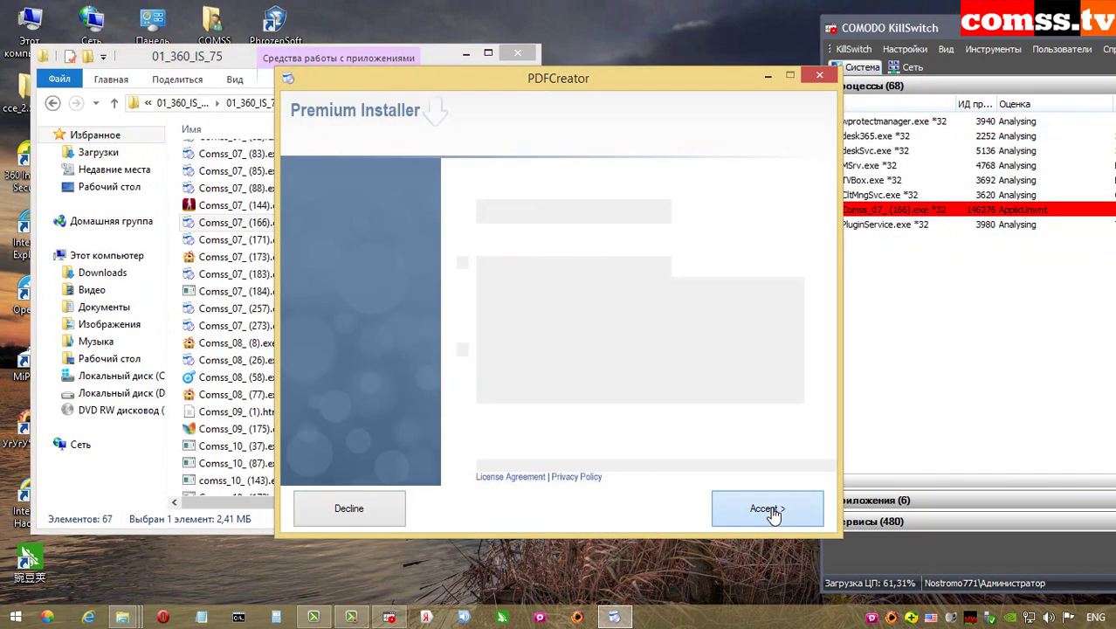
pyautogui.click(768, 508)
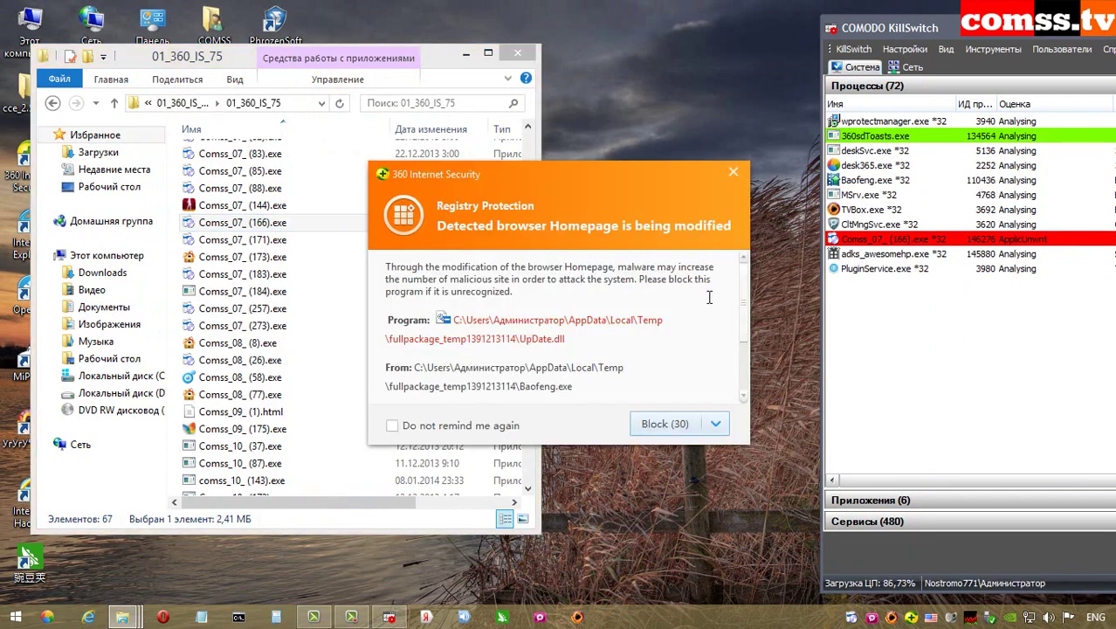
pyautogui.click(683, 424)
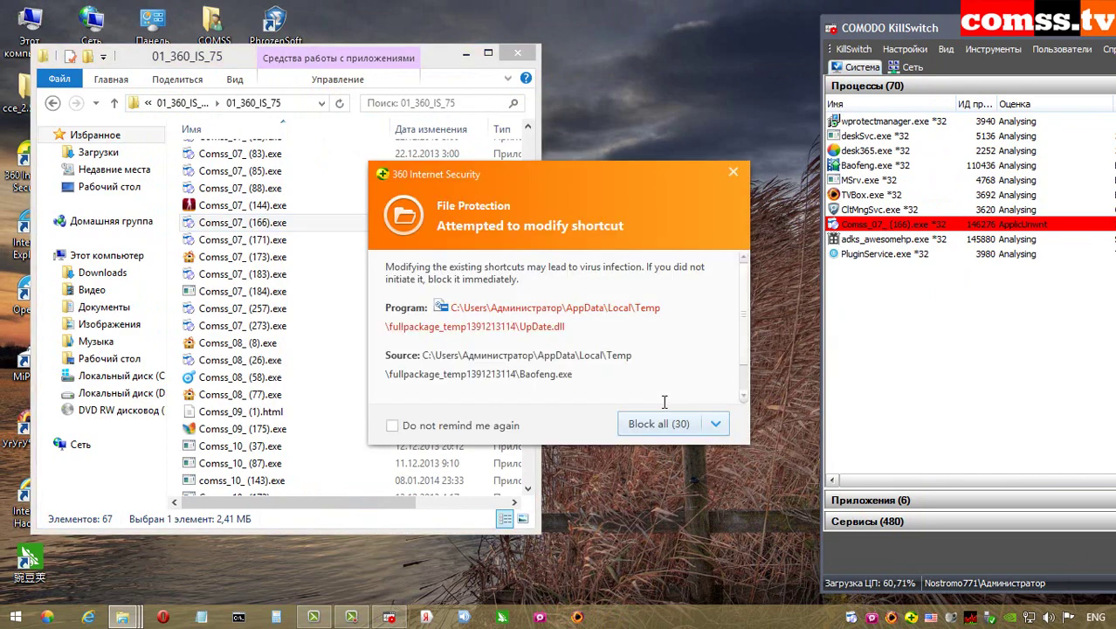
pyautogui.click(654, 425)
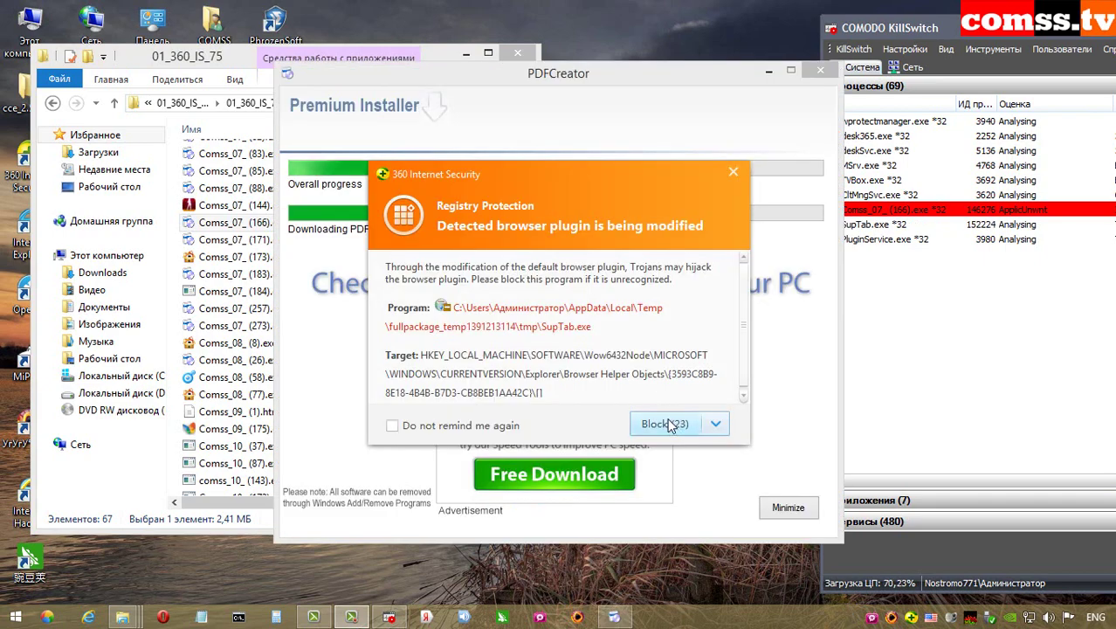
pyautogui.click(671, 425)
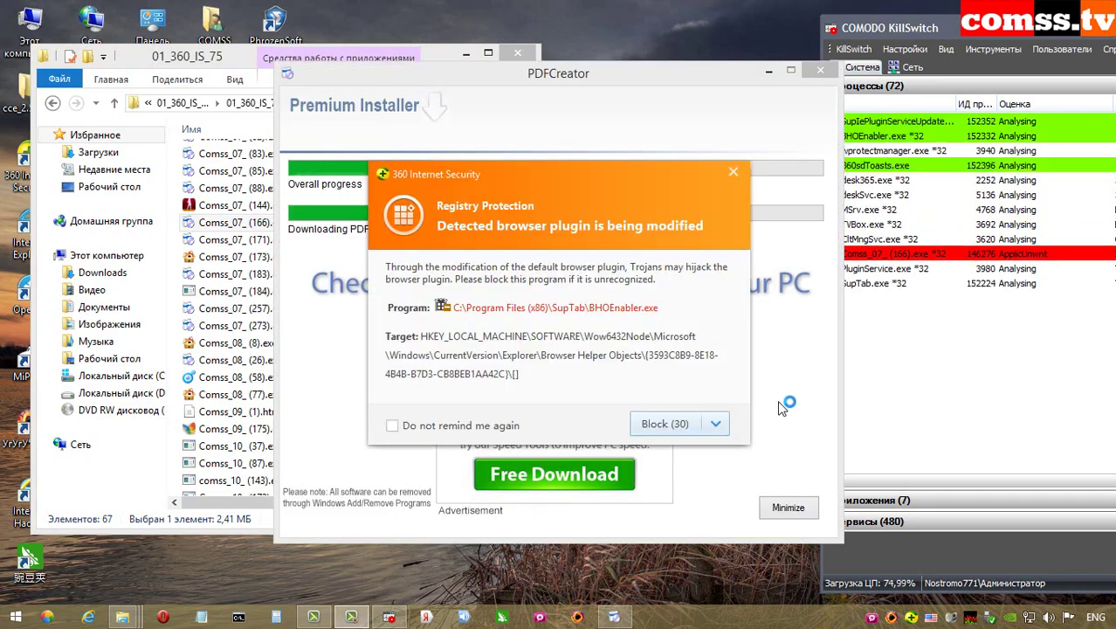
pyautogui.click(677, 424)
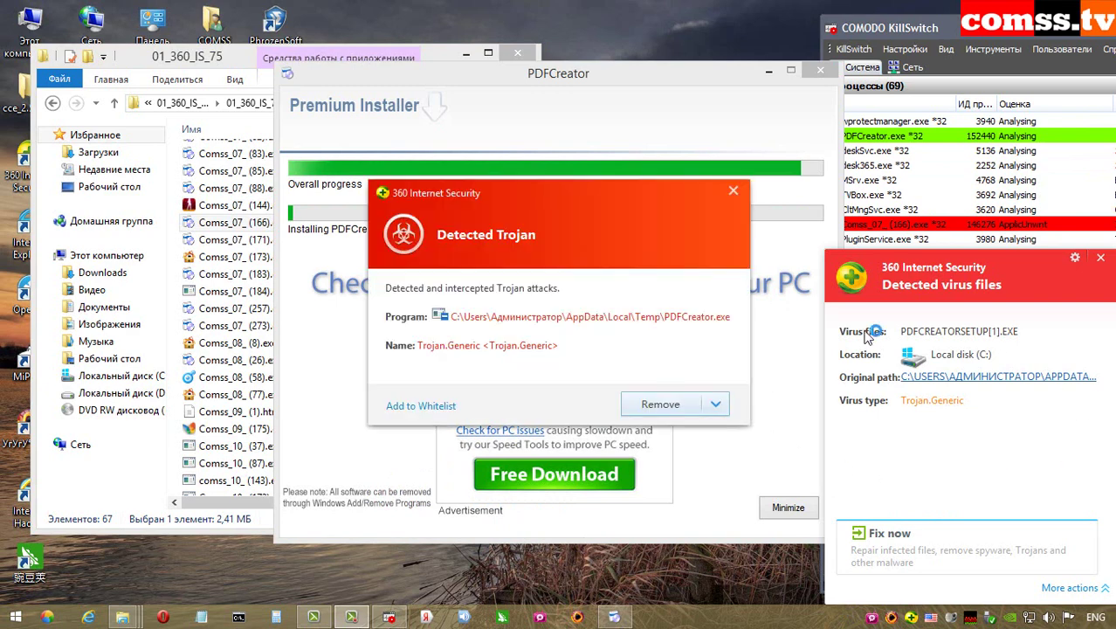
# Remove the PDFCreator Trojan and fix both detected PDFCREATOR.EXE virus files.
pyautogui.click(663, 404)
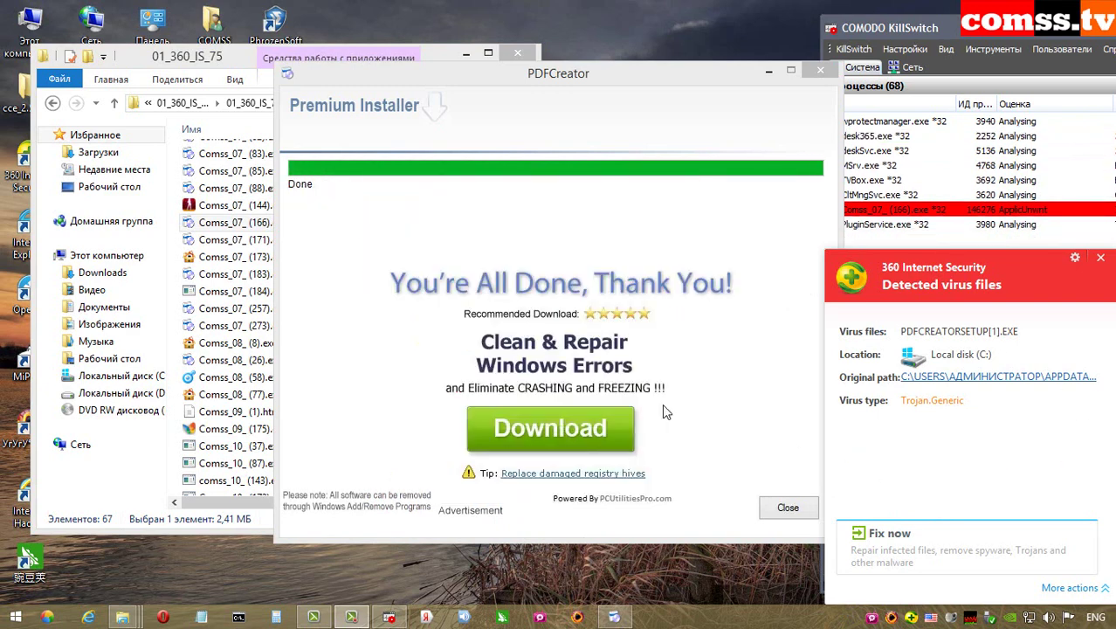
pyautogui.click(894, 533)
pyautogui.click(891, 572)
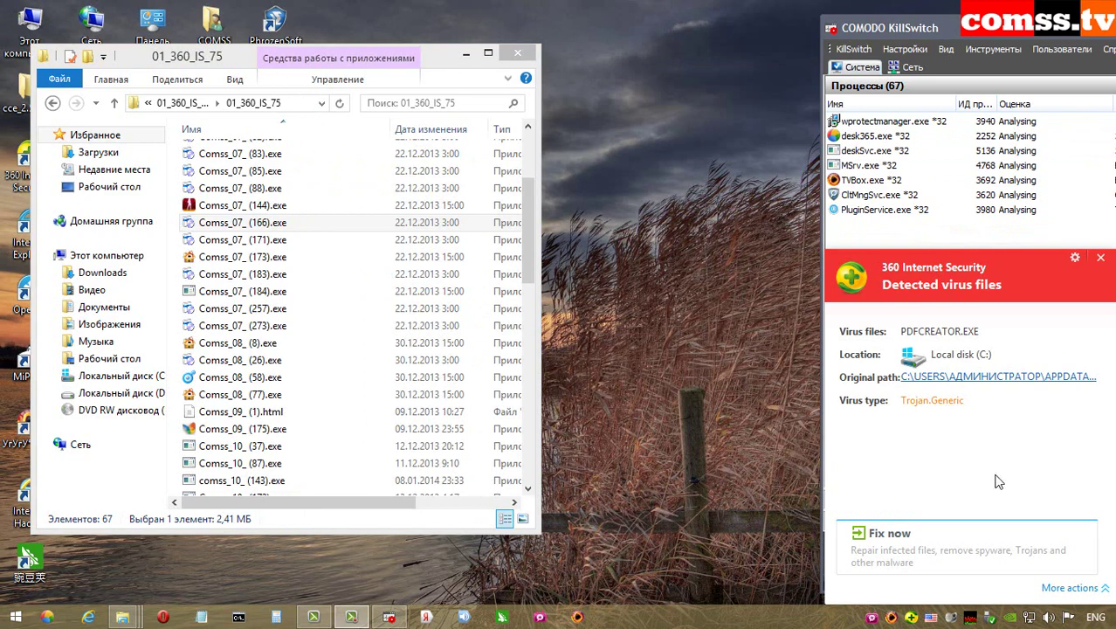
pyautogui.click(889, 532)
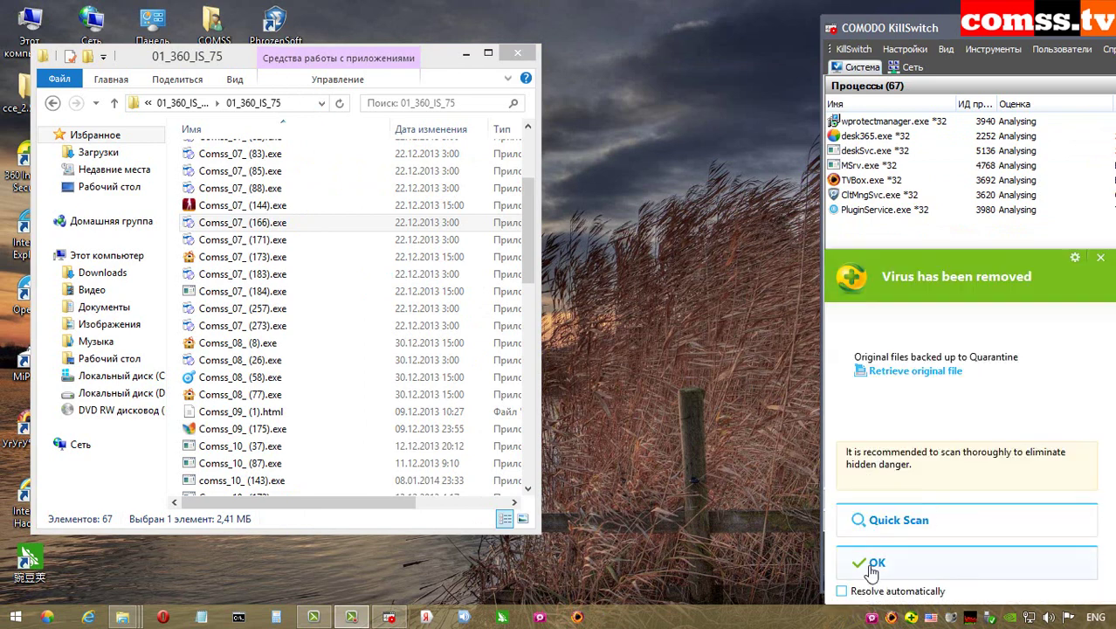
pyautogui.click(871, 569)
# Run Comss_07_(173).exe, deny the player firewall access, dismiss Desk 365, and run Comss_07_(183).exe.
pyautogui.click(269, 244)
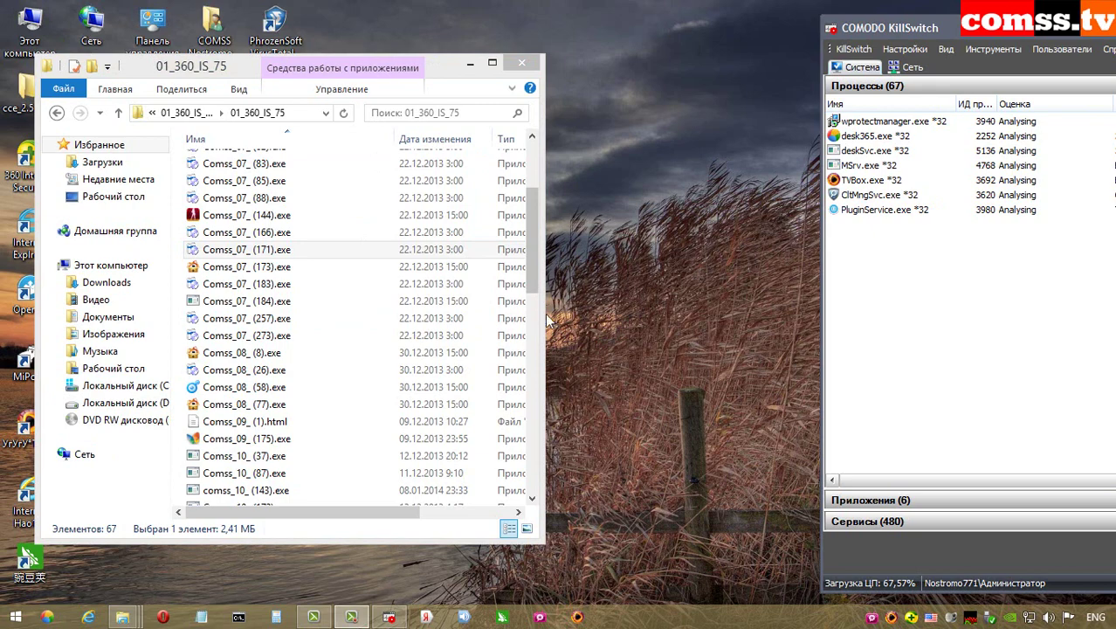
pyautogui.press('Down')
pyautogui.press('Return')
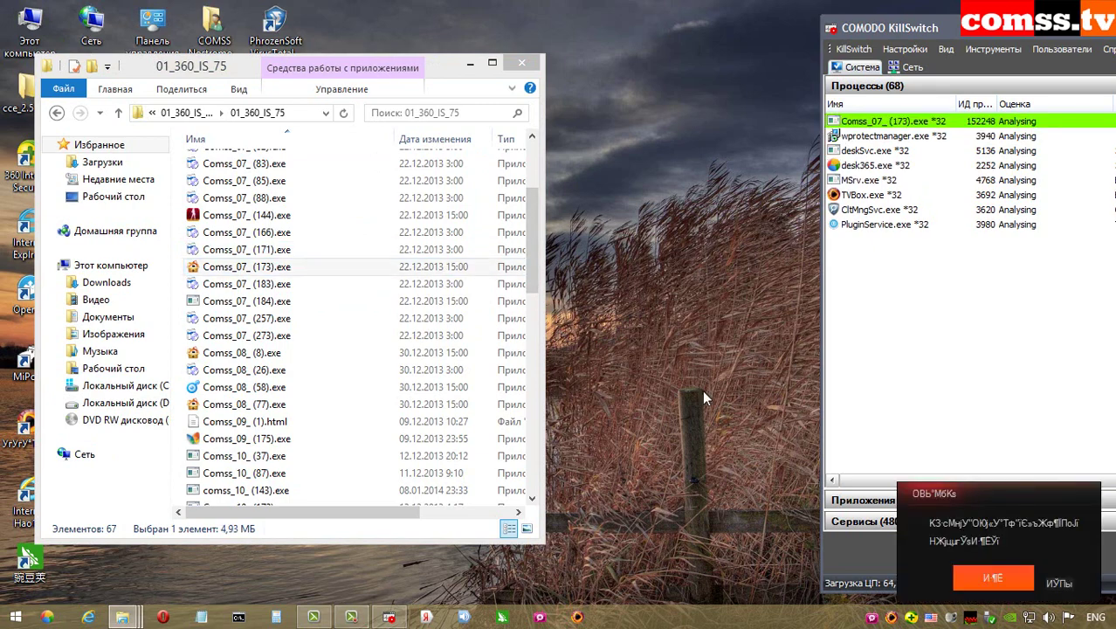
pyautogui.click(987, 579)
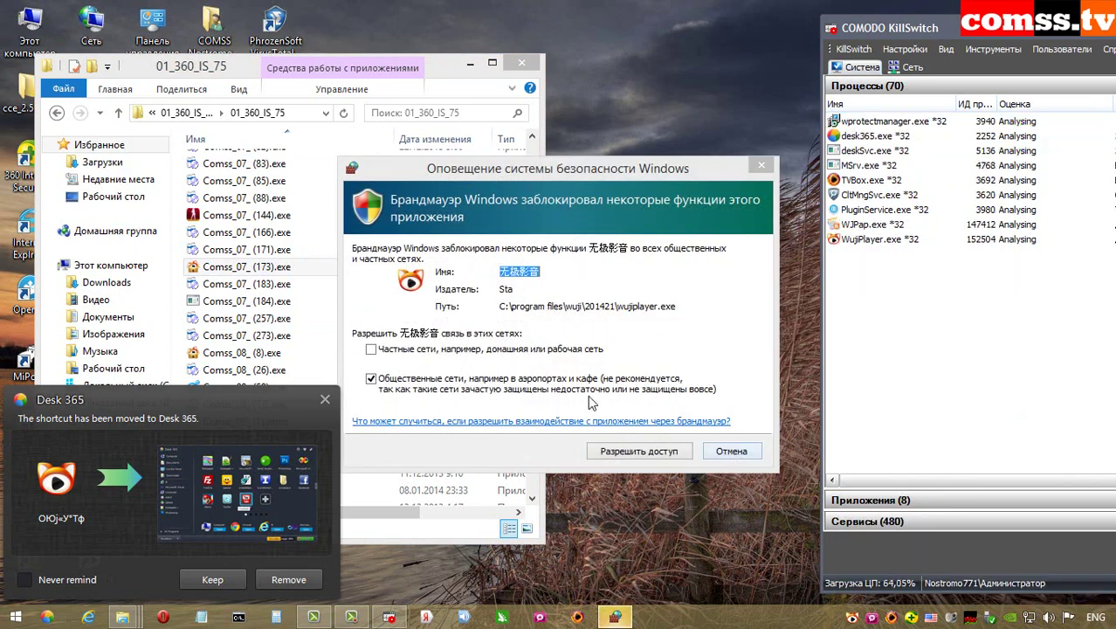
pyautogui.click(732, 451)
pyautogui.click(281, 284)
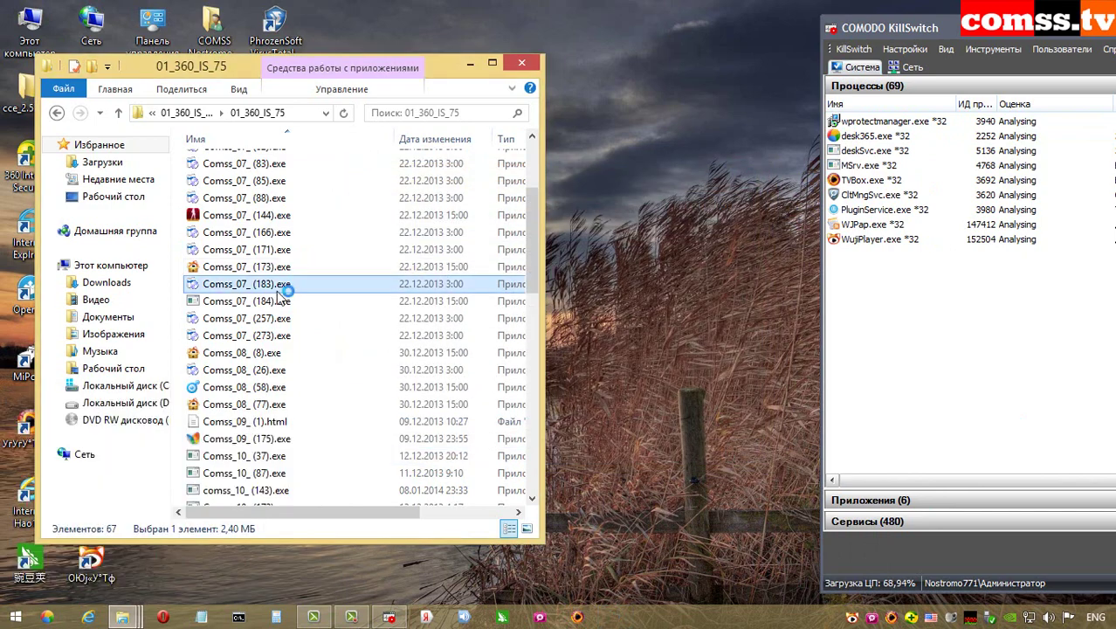
pyautogui.press('Return')
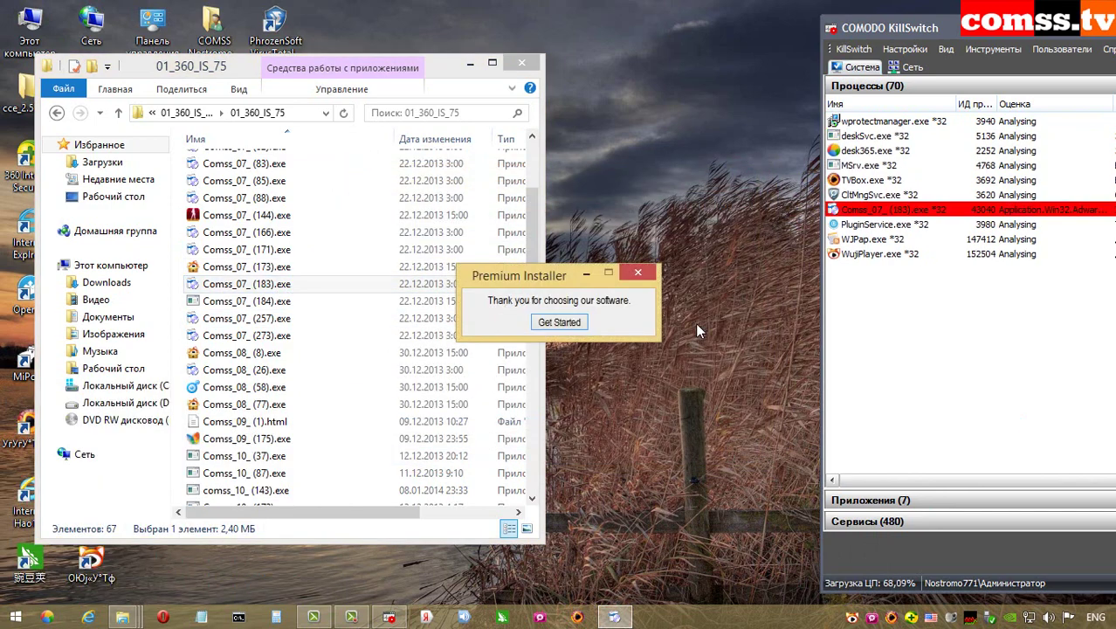
# Run Comss_07_(184), (257) and (273), clearing the libcurl-4.dll error and Premium Installer prompts, then Comss_08_(8).
pyautogui.click(287, 305)
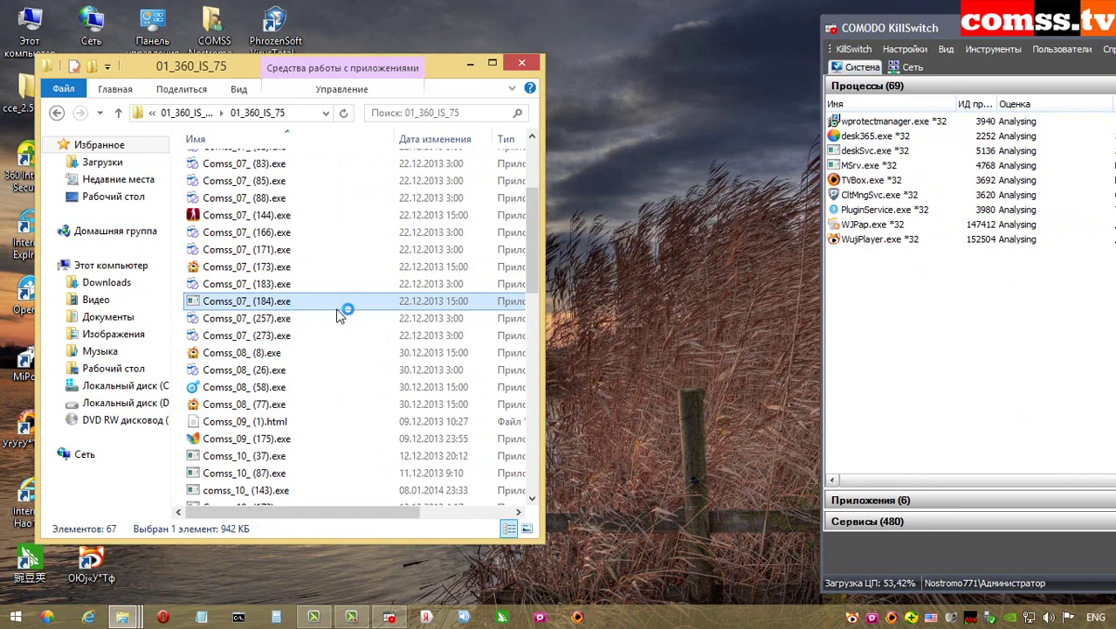
pyautogui.press('Return')
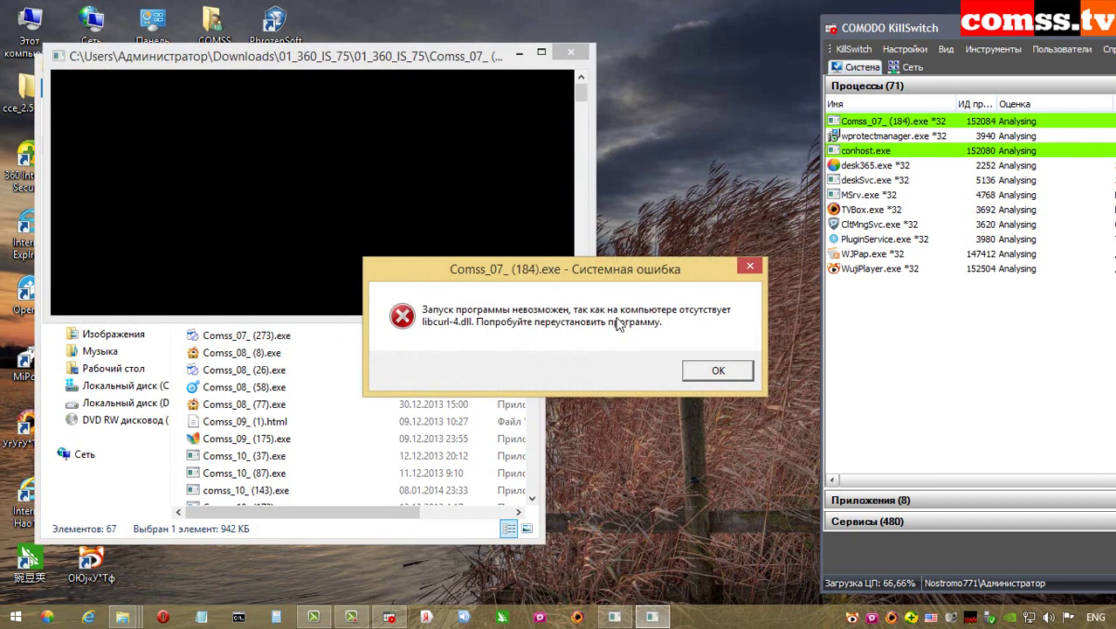
pyautogui.click(716, 372)
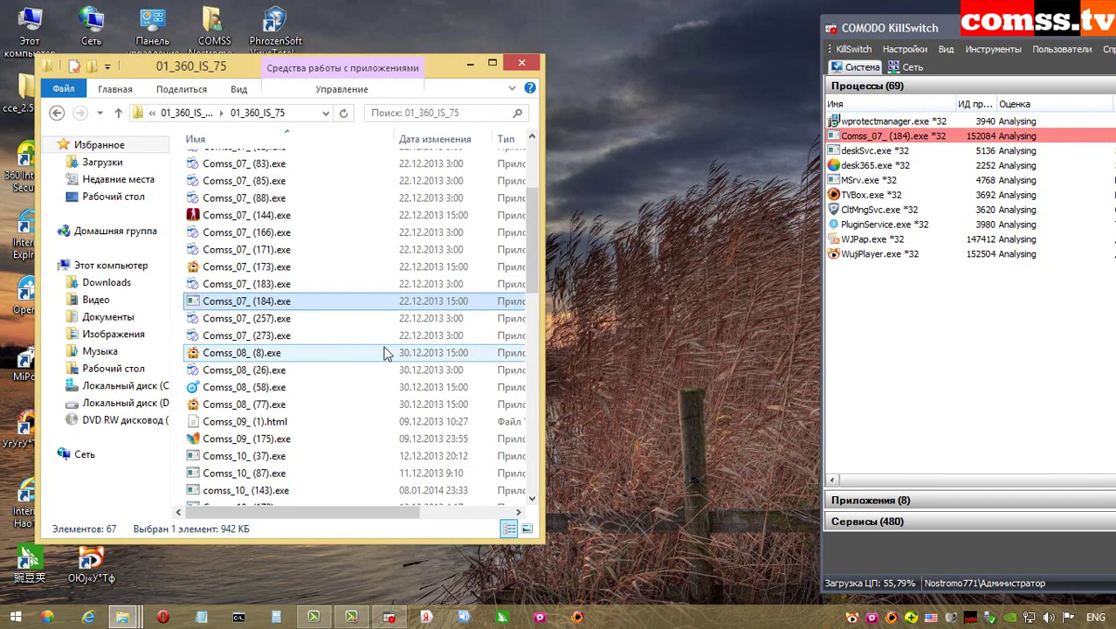
pyautogui.doubleClick(295, 322)
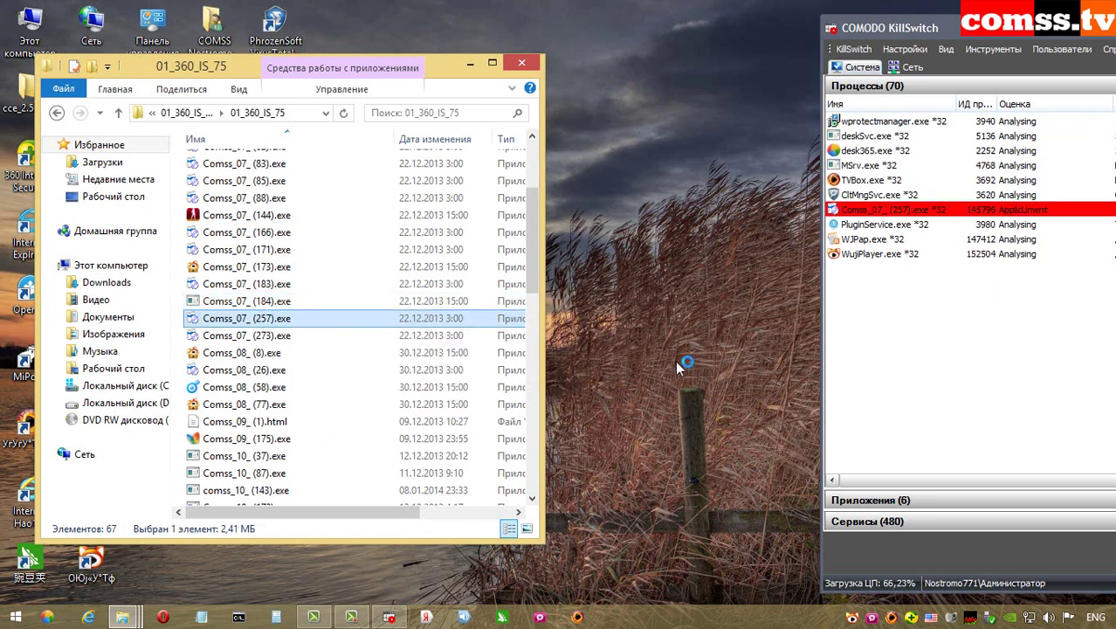
pyautogui.click(575, 319)
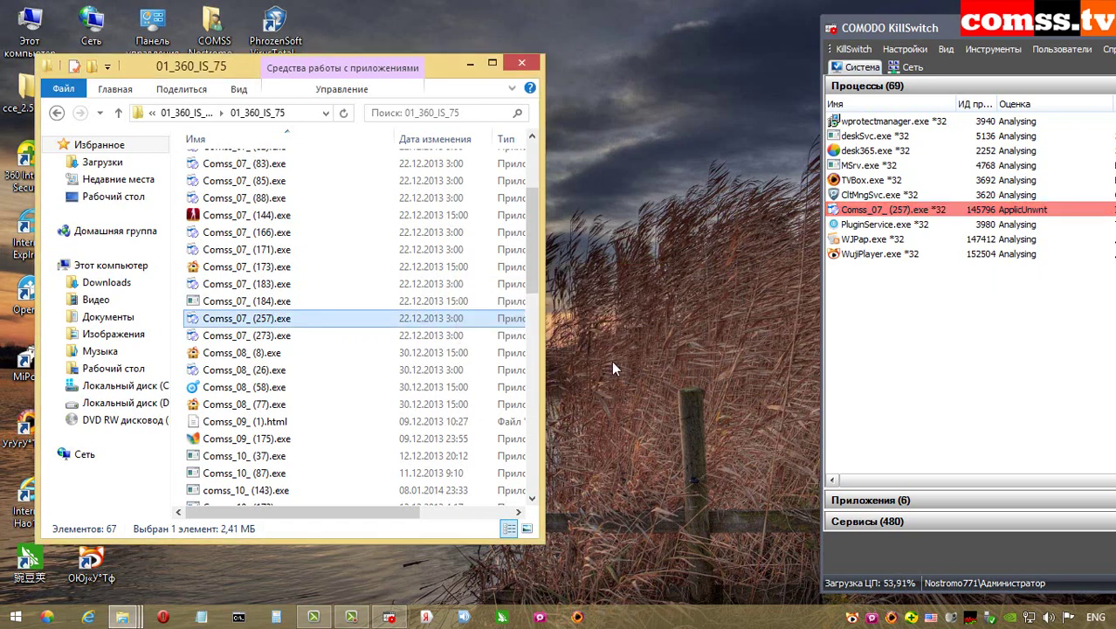
pyautogui.doubleClick(286, 341)
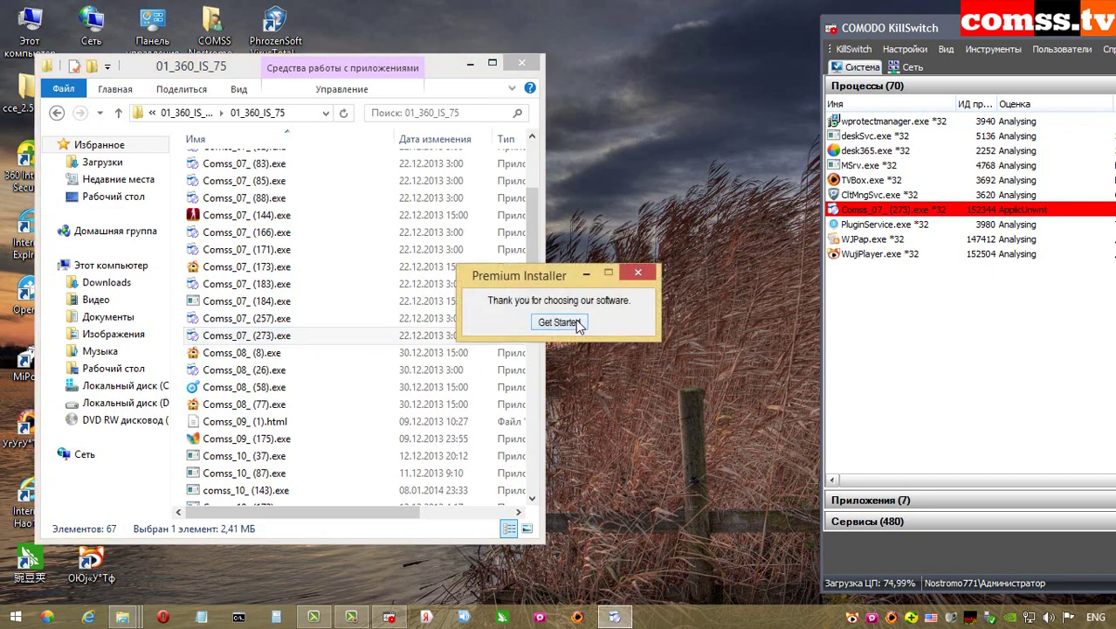
pyautogui.click(559, 322)
pyautogui.doubleClick(262, 353)
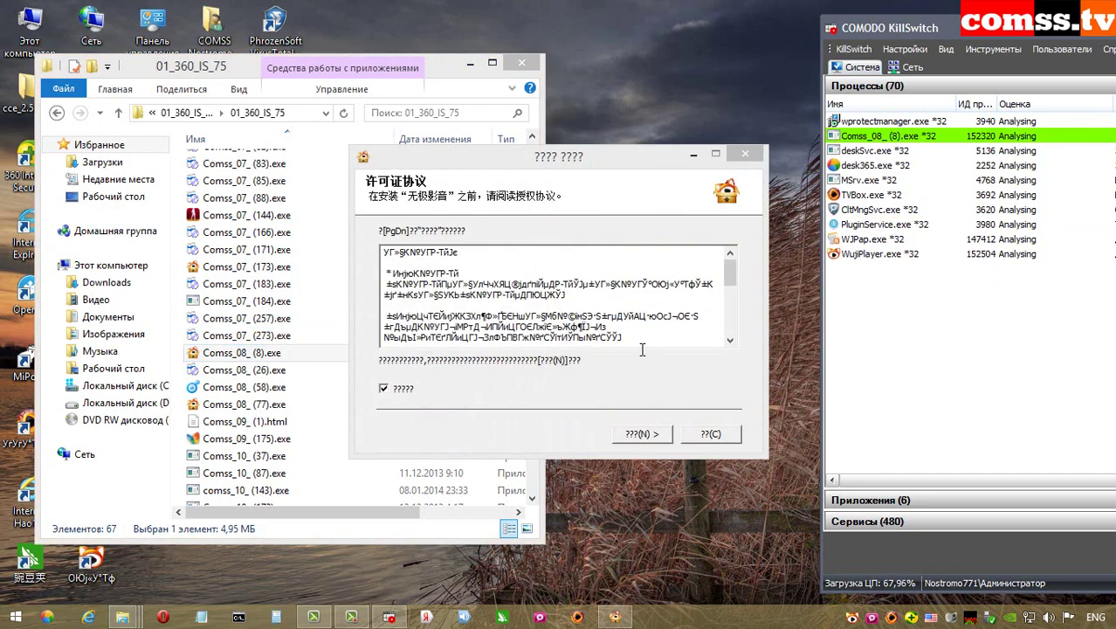
# Accept the licence and install the Wuji player into its default folder.
pyautogui.click(629, 432)
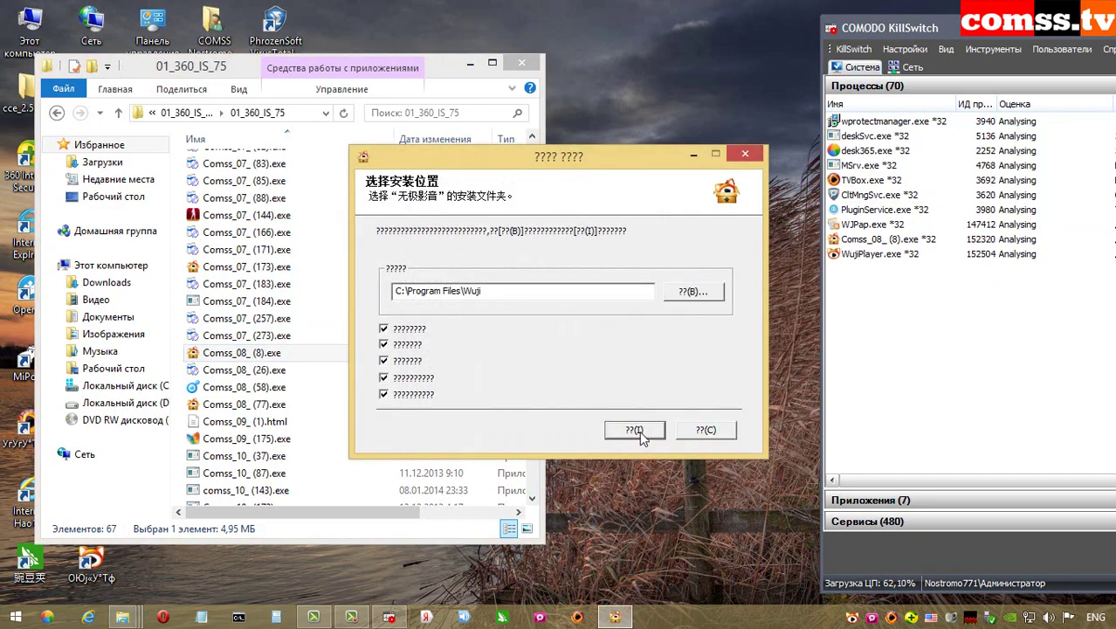
pyautogui.click(636, 430)
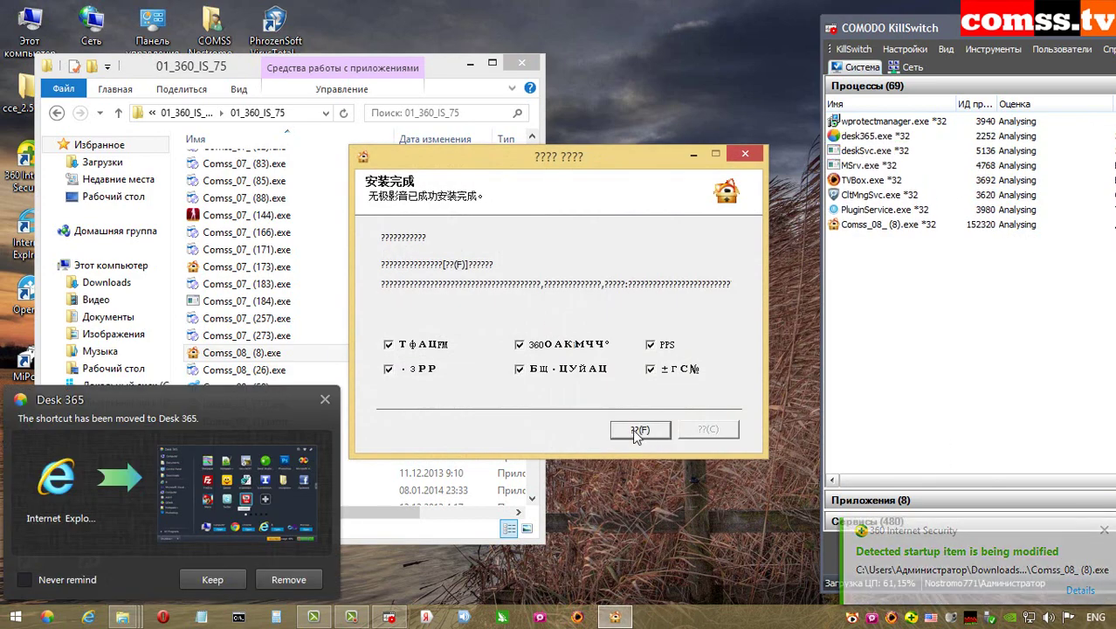
pyautogui.click(636, 429)
# Deny the player network access, dismiss Desk 365, close the video player and quit Huorong setup.
pyautogui.click(728, 451)
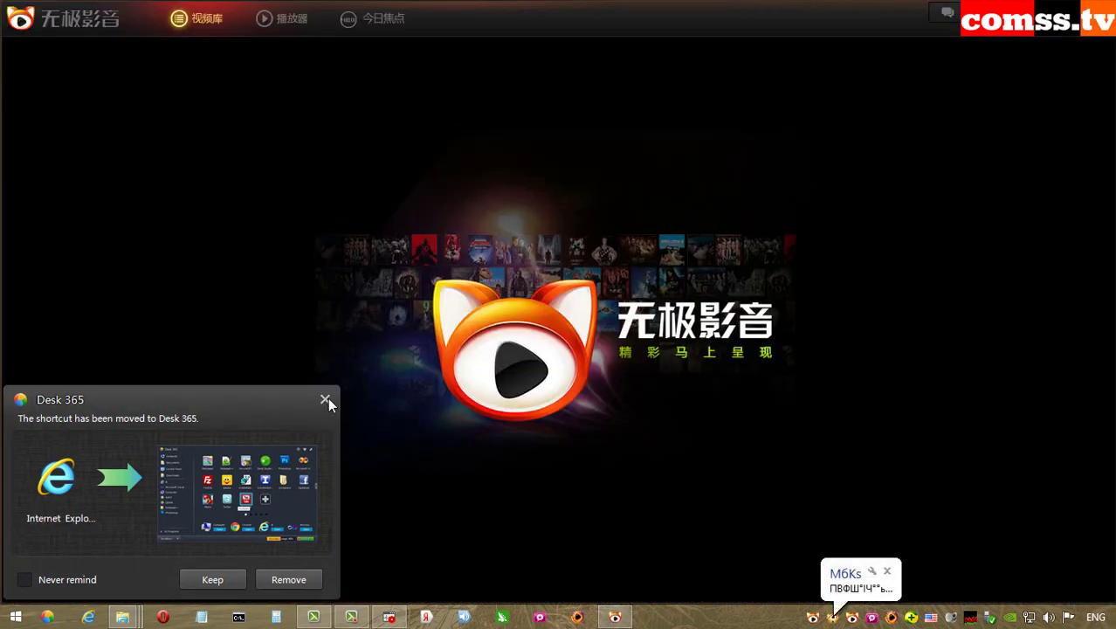
pyautogui.click(325, 400)
pyautogui.click(1102, 13)
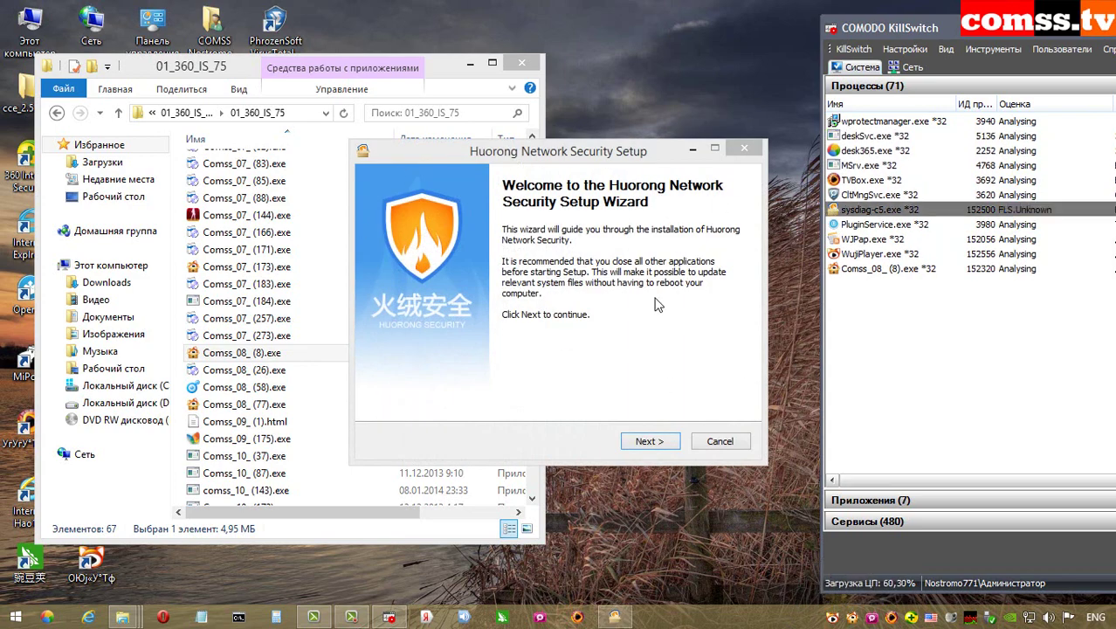
pyautogui.press('Escape')
# Quit the Huorong setup and run Comss_08_ (26), closing its chat guide and Premium Installer prompts.
pyautogui.click(631, 371)
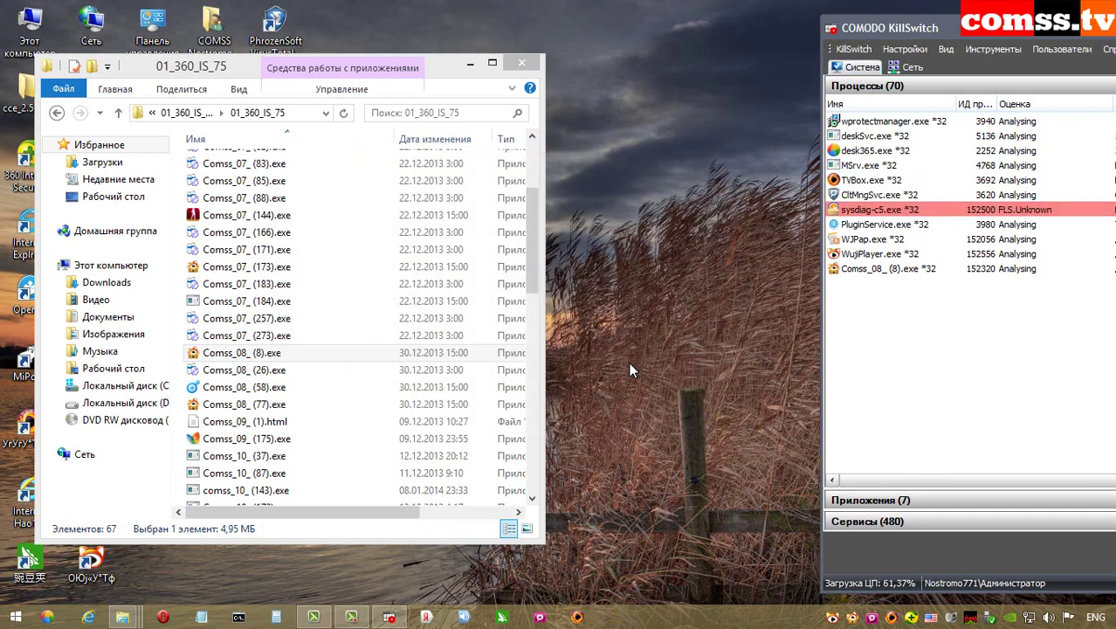
pyautogui.press('Down')
pyautogui.press('Return')
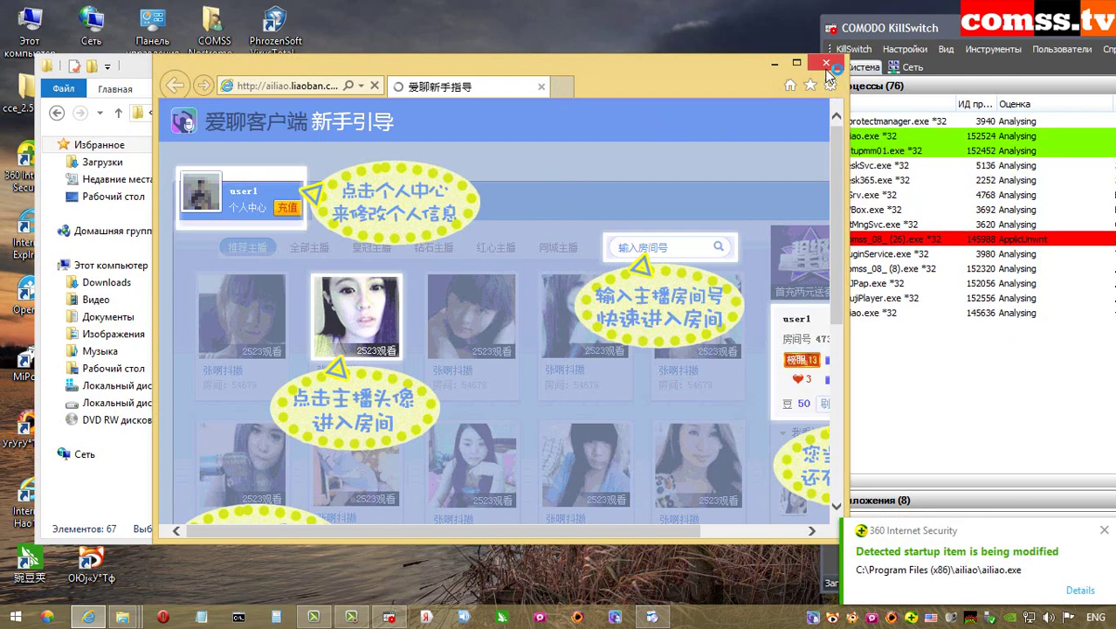
pyautogui.click(824, 121)
pyautogui.click(564, 326)
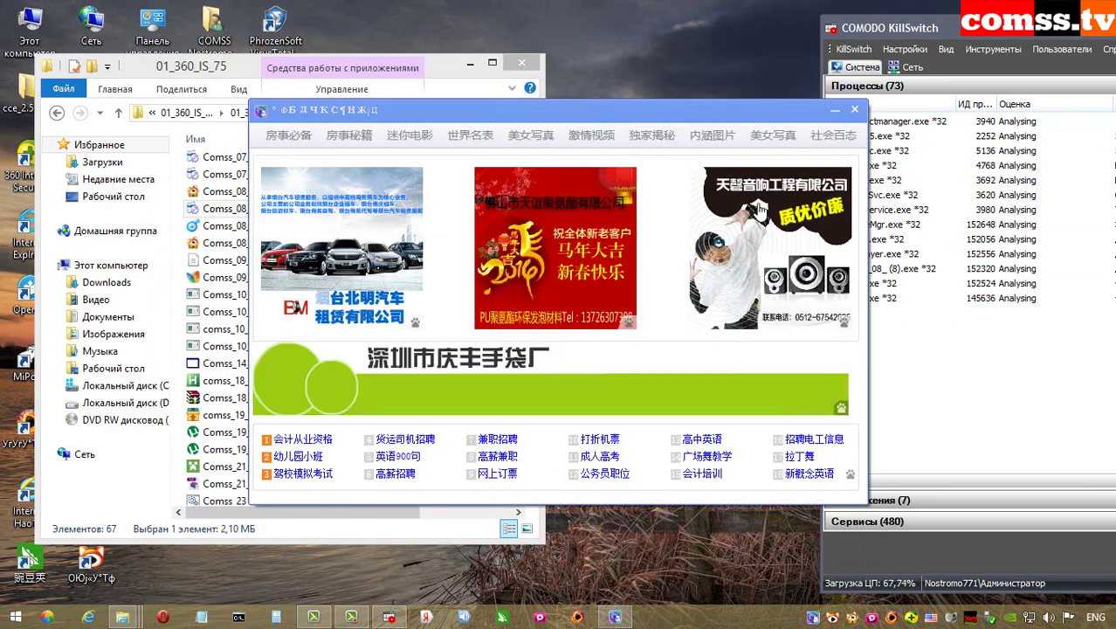
# Run Comss_08_ (58), have 360 fix the Trojan.Generic files, deny k8gm.exe network access, close the ad window.
pyautogui.doubleClick(262, 226)
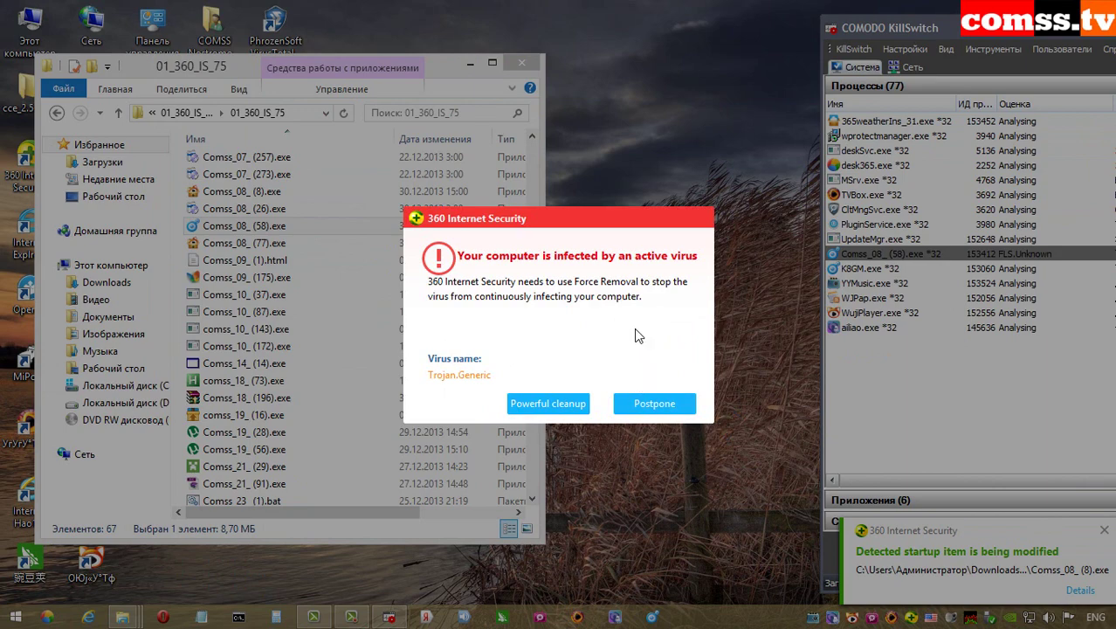
pyautogui.click(654, 403)
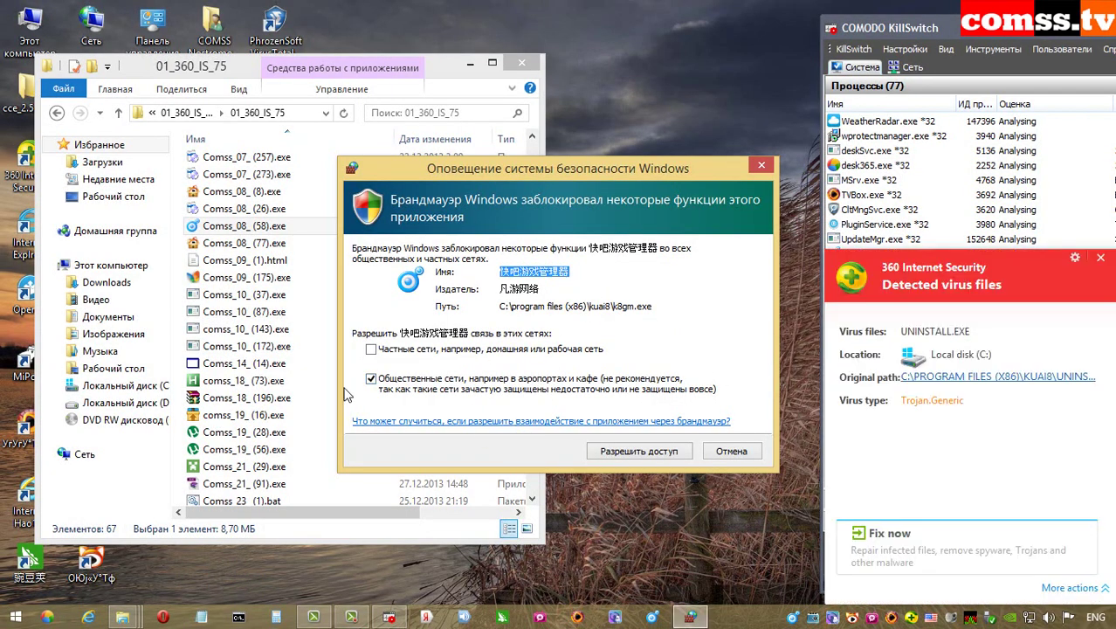
pyautogui.click(900, 535)
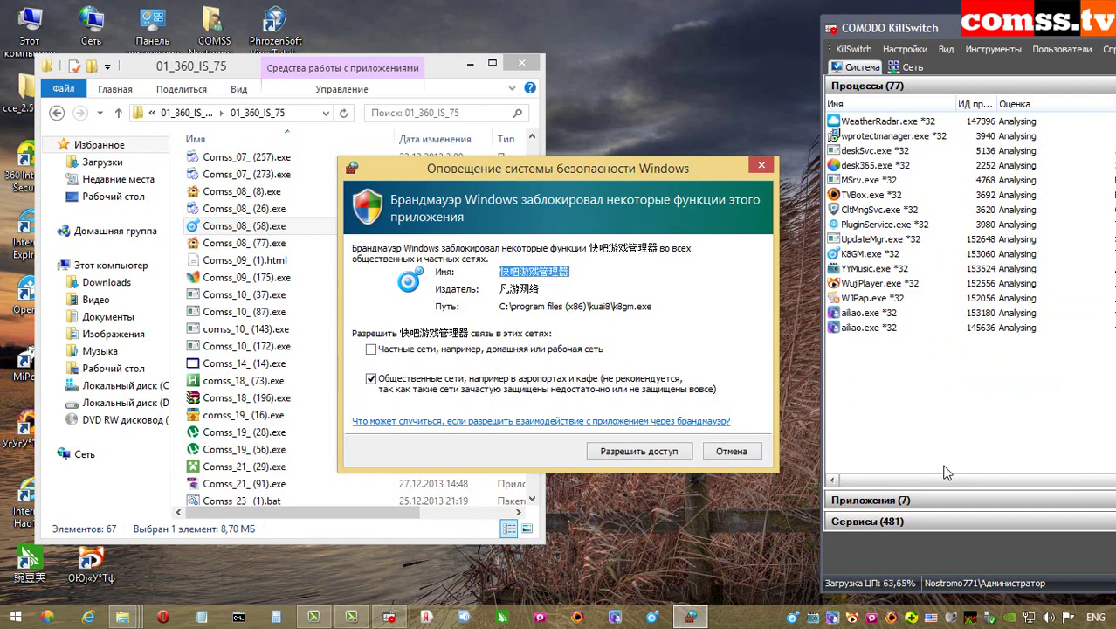
pyautogui.click(730, 453)
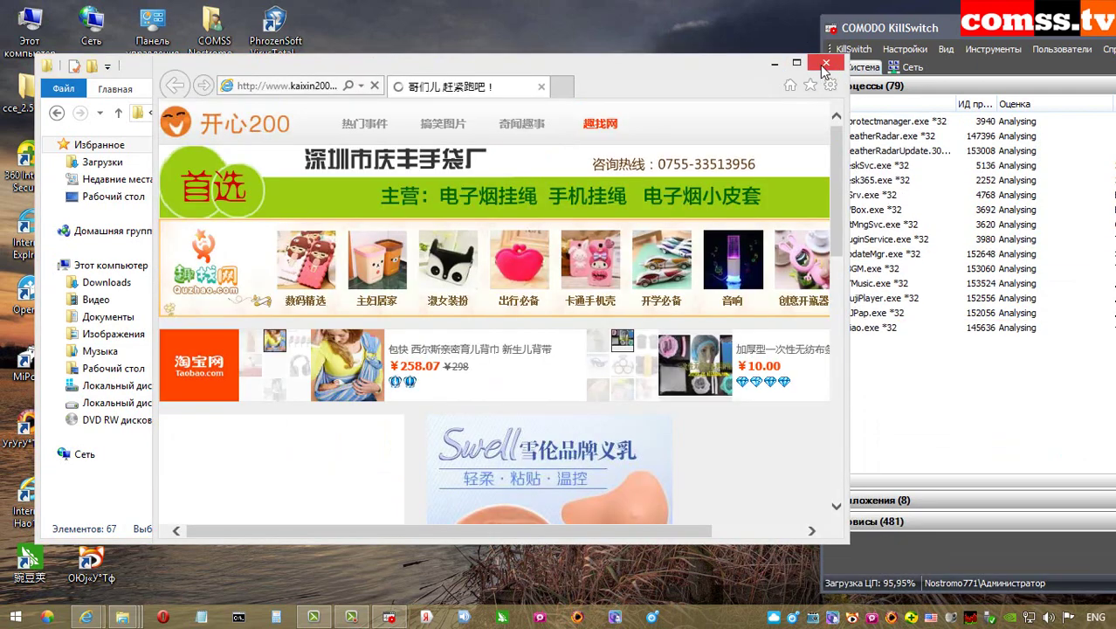
pyautogui.click(826, 64)
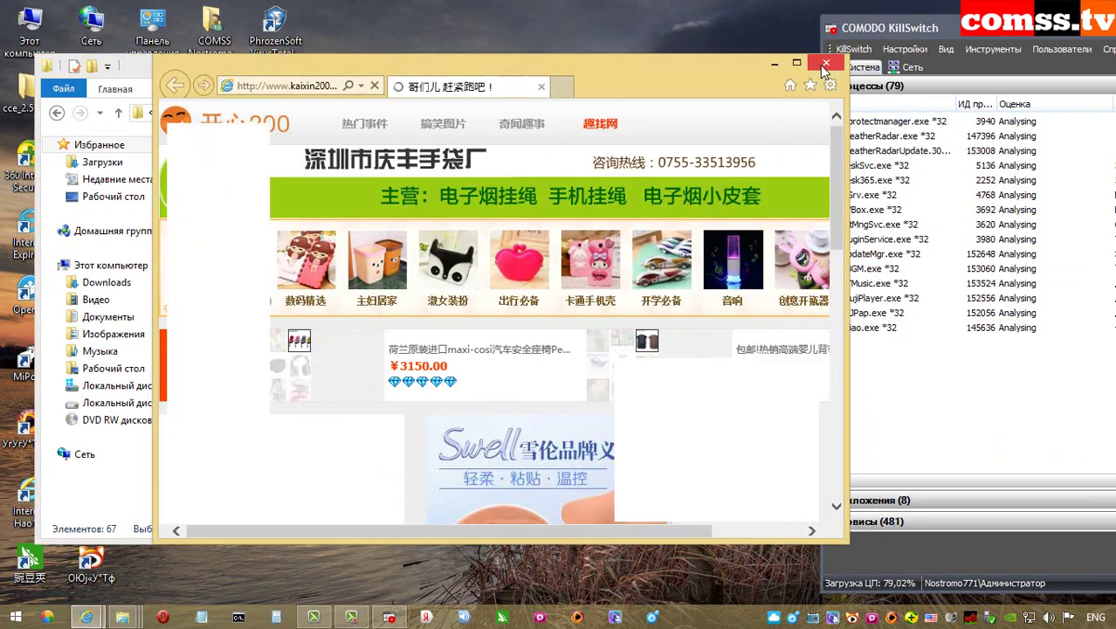
# Run Comss_08_ (77) through its installer and let 360 remove the detected malware setup file.
pyautogui.click(287, 245)
pyautogui.doubleClick(287, 244)
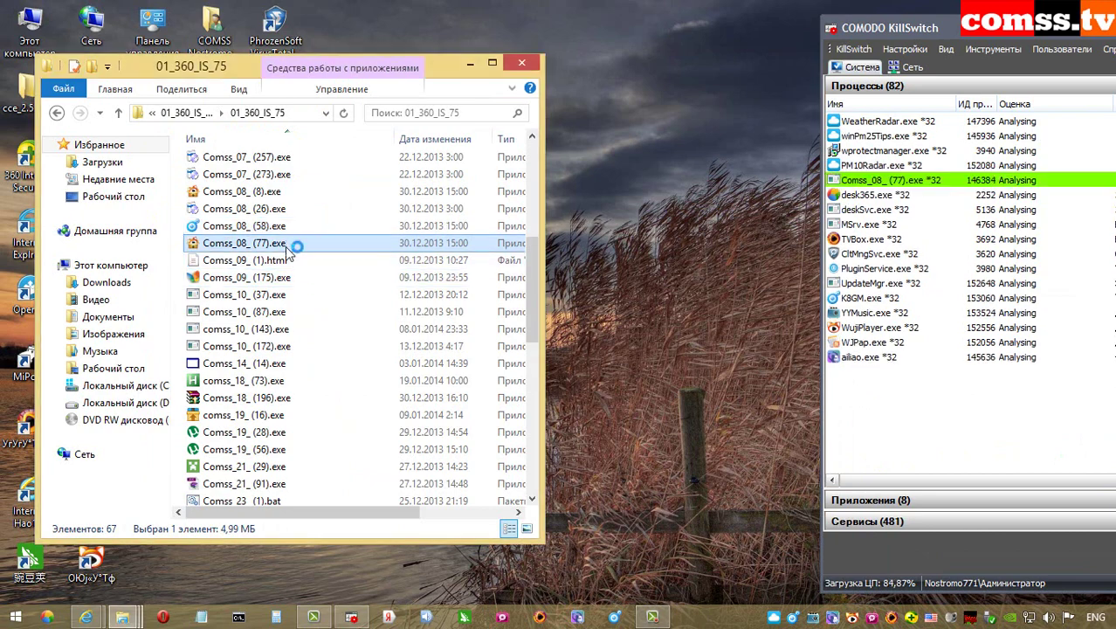
pyautogui.click(645, 427)
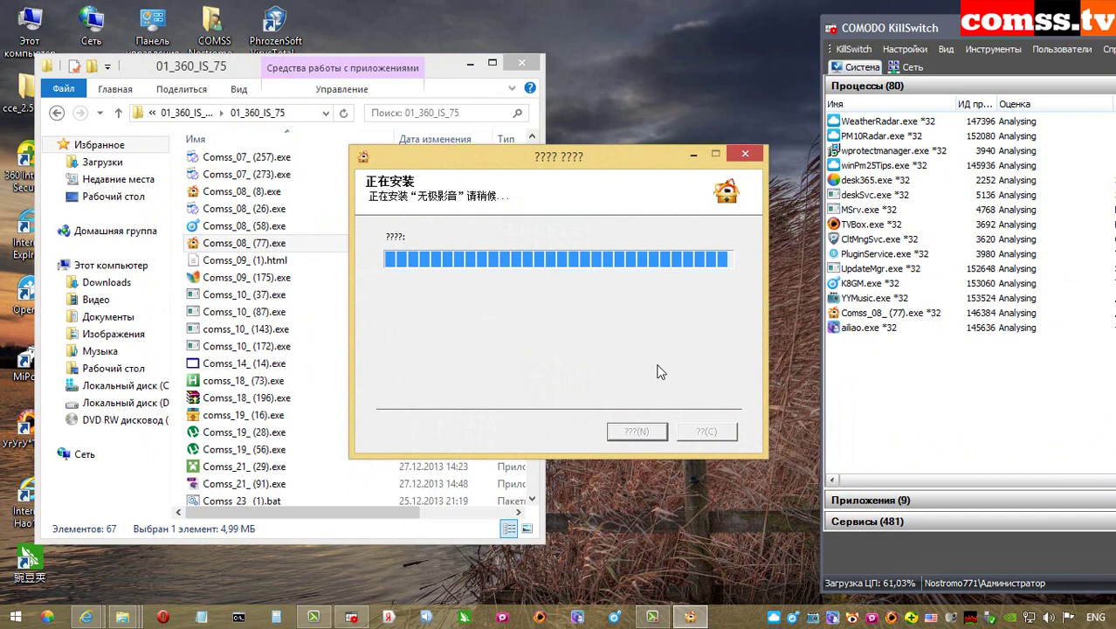
pyautogui.click(645, 431)
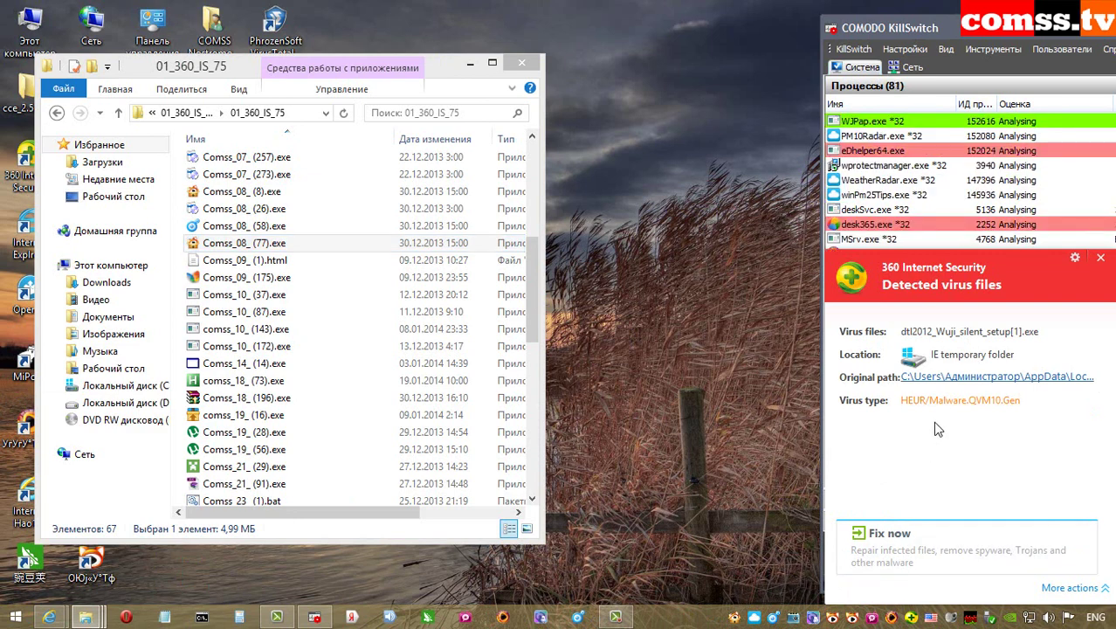
pyautogui.click(892, 545)
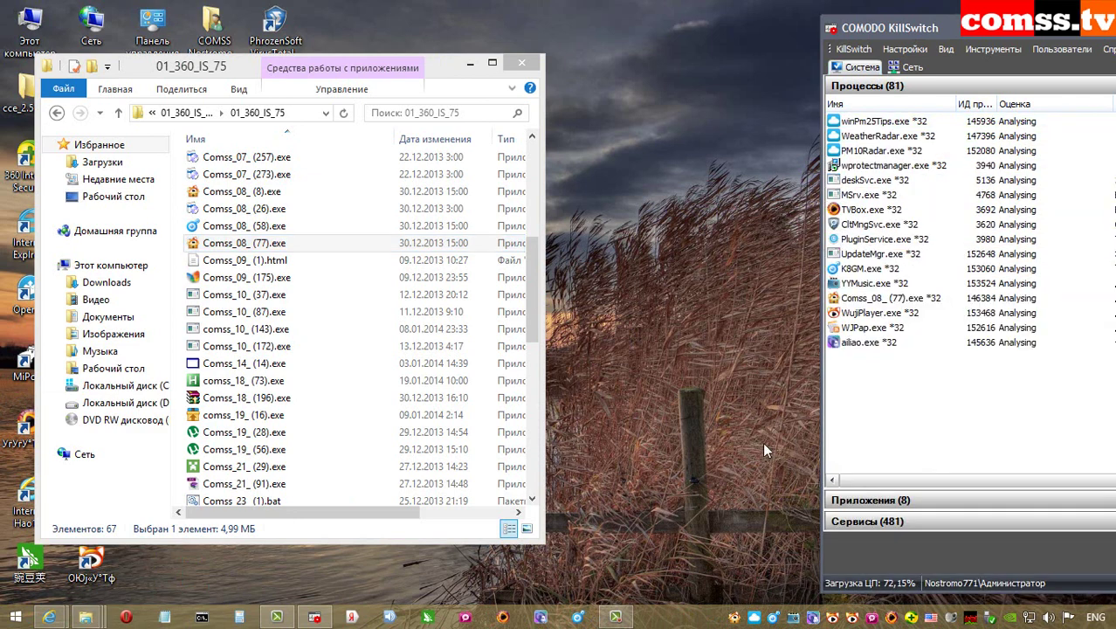
pyautogui.click(887, 564)
# Open Comss_09_ (1).html in Internet Explorer, then close the browser.
pyautogui.click(279, 260)
pyautogui.doubleClick(279, 261)
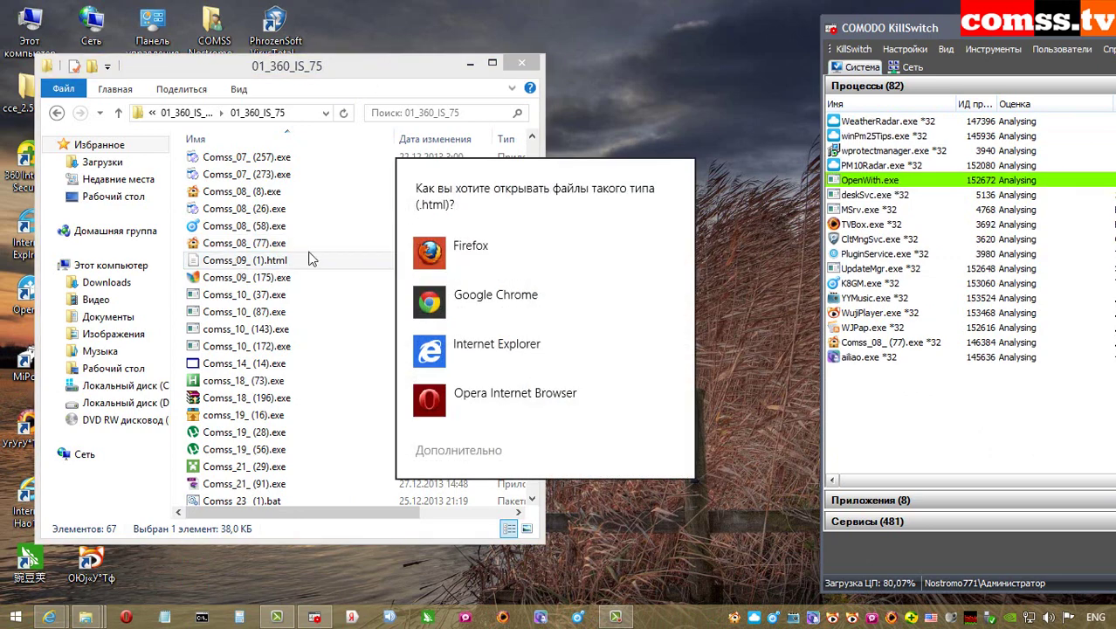
pyautogui.click(496, 349)
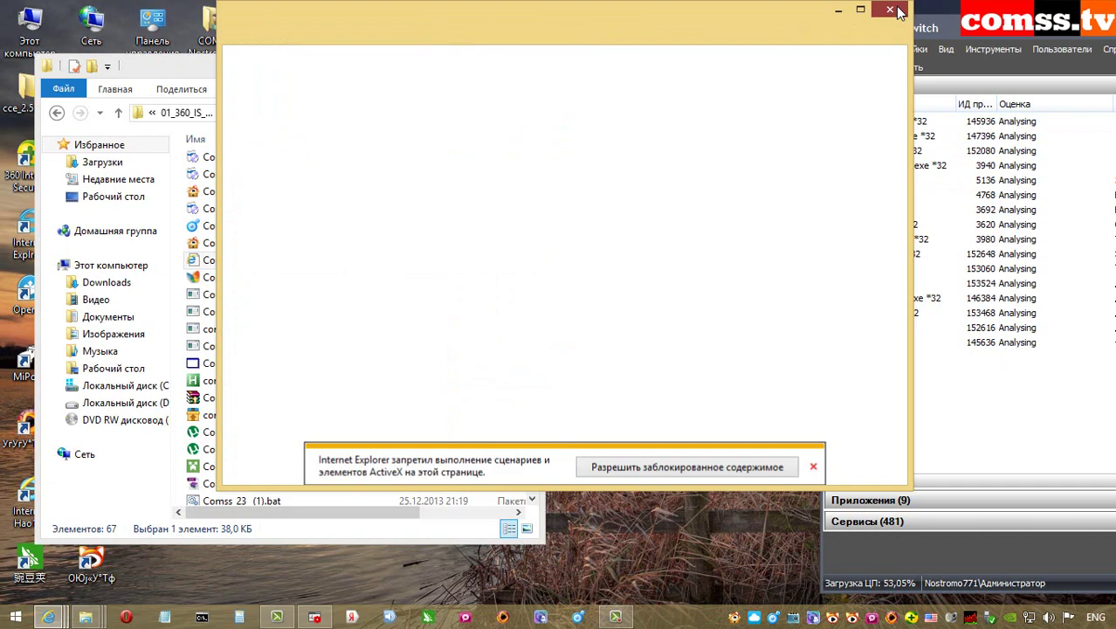
pyautogui.click(890, 10)
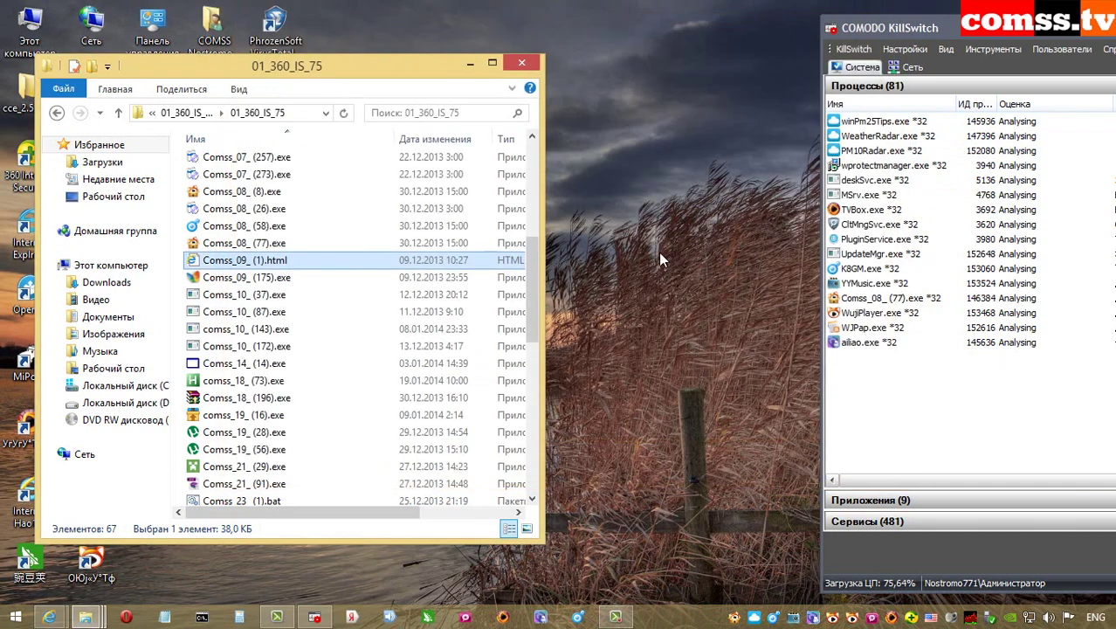
# Run Comss_09_ (175), Comss_10_ (37) and (87), dismissing the login prompt, error 713 and can't-run notice.
pyautogui.click(280, 276)
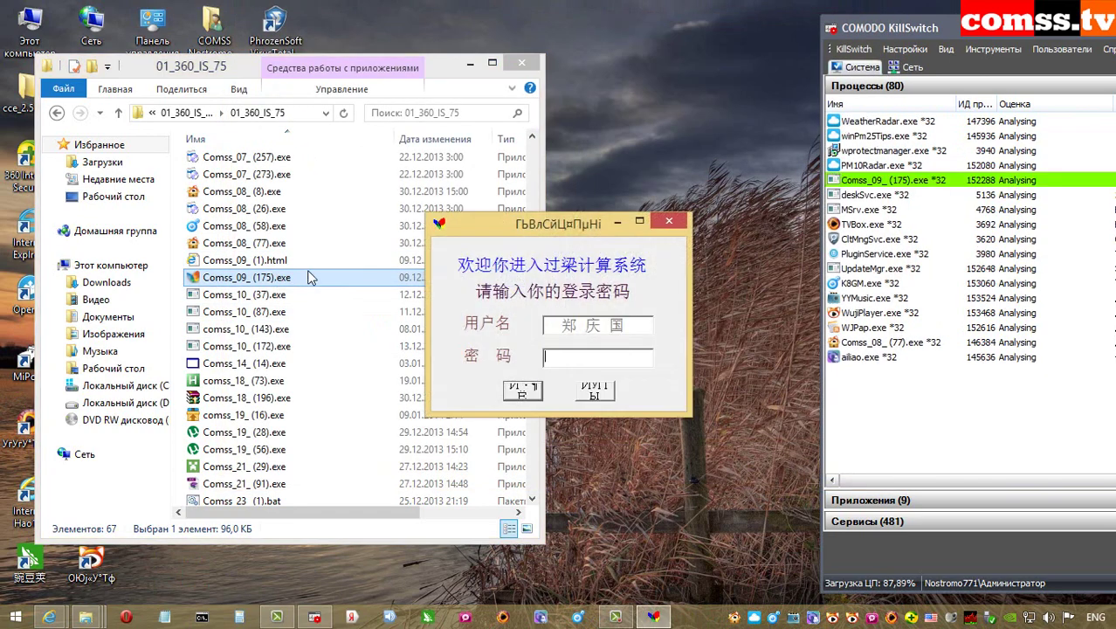
pyautogui.click(579, 384)
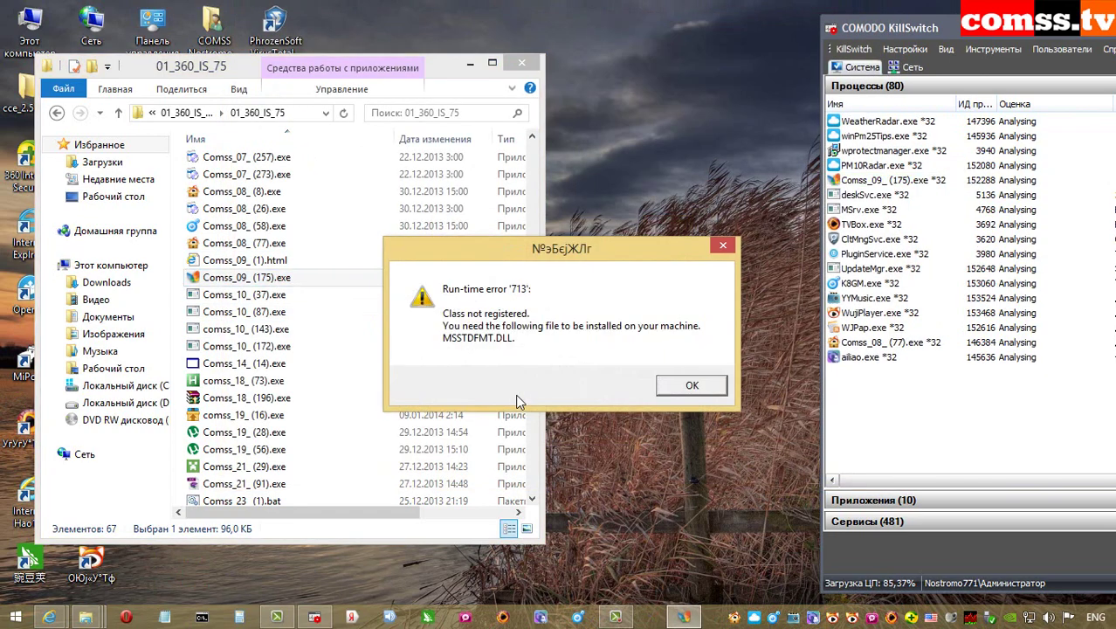
pyautogui.click(691, 385)
pyautogui.click(282, 295)
pyautogui.doubleClick(284, 297)
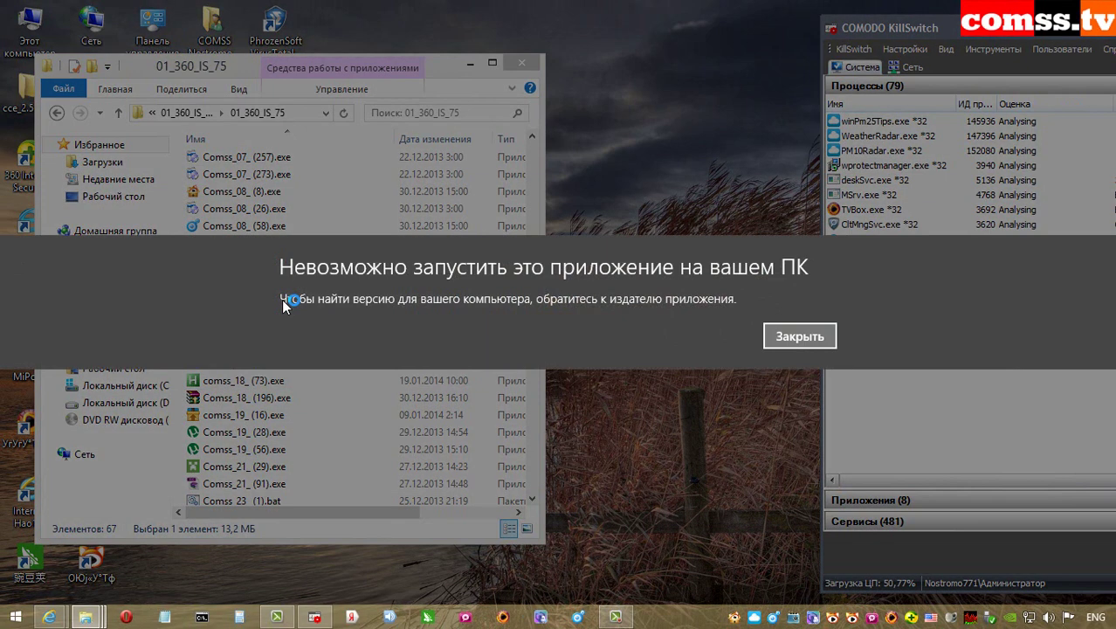
pyautogui.press('Escape')
pyautogui.doubleClick(265, 315)
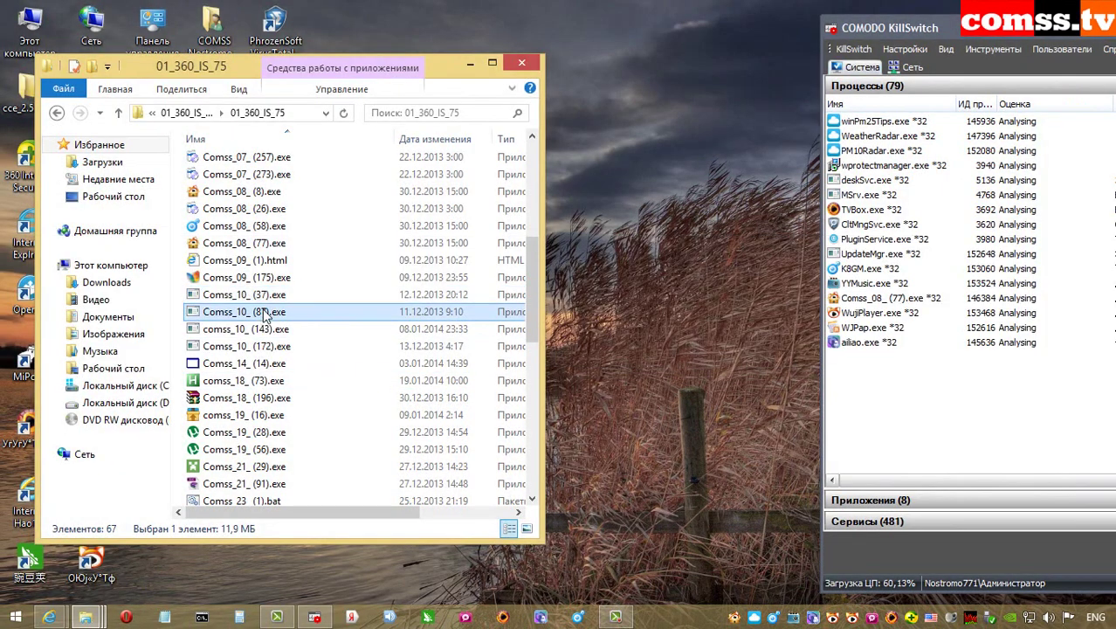
# Run comss_10_(143) and Comss_10_(172), dismissing the missing miner.dll error and the can't-run message.
pyautogui.click(797, 336)
pyautogui.doubleClick(267, 329)
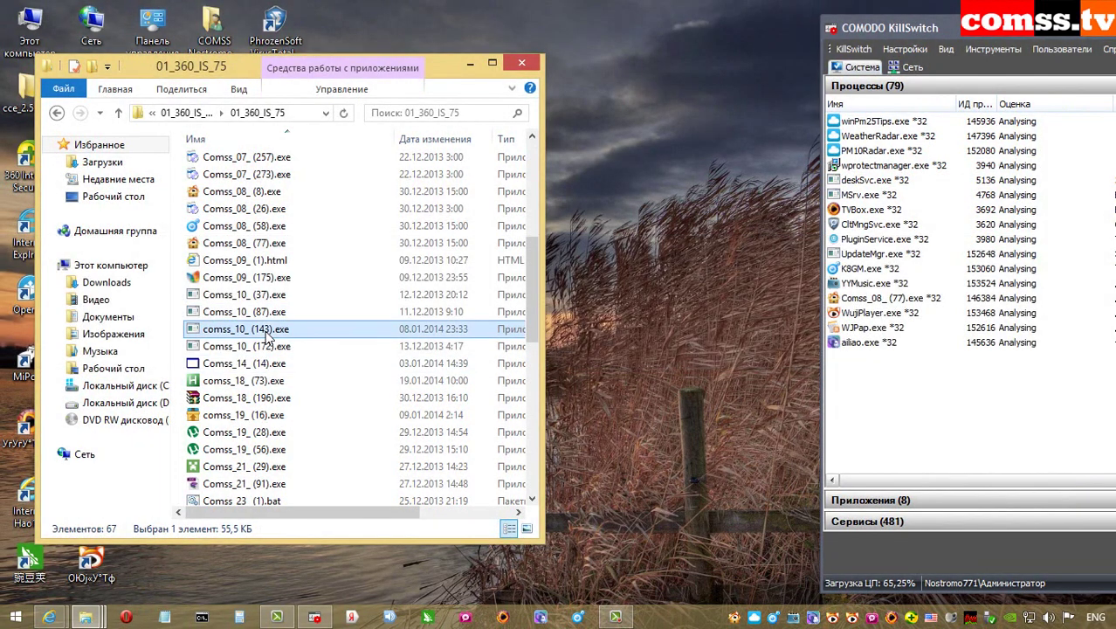
pyautogui.press('Return')
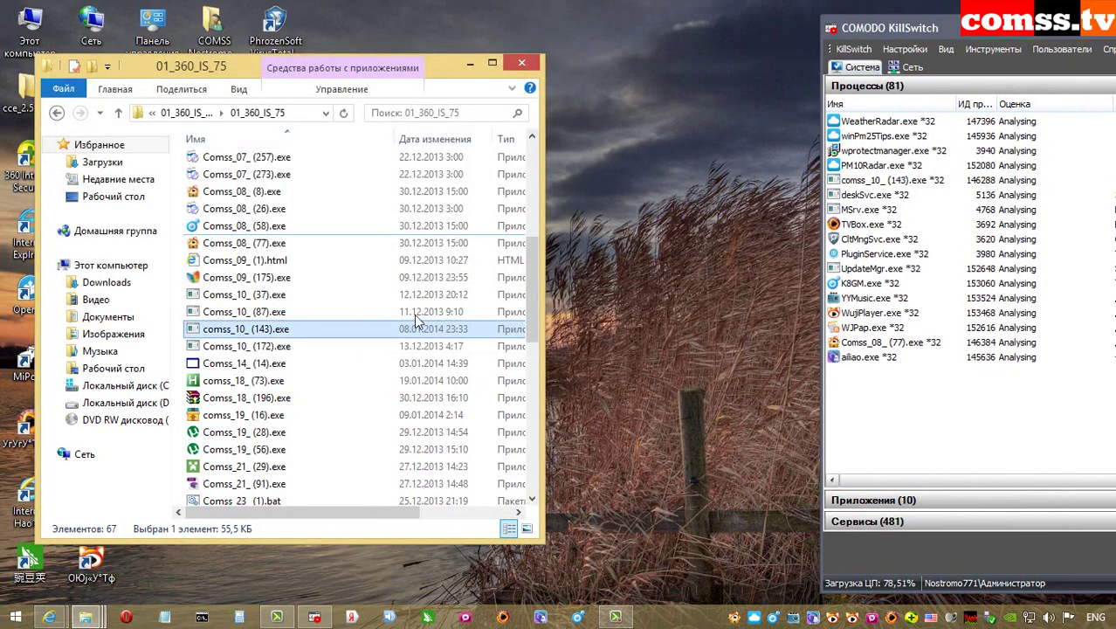
pyautogui.click(276, 347)
pyautogui.doubleClick(276, 347)
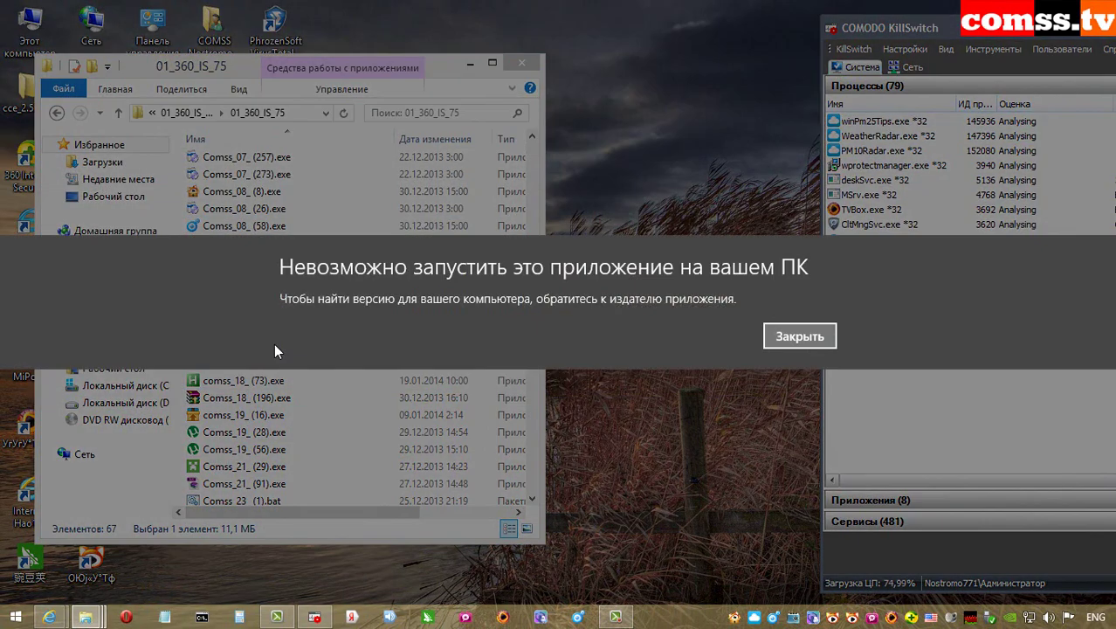
pyautogui.press('Escape')
# Run the comss_18_(73) and Comss_18_(196) samples.
pyautogui.click(273, 366)
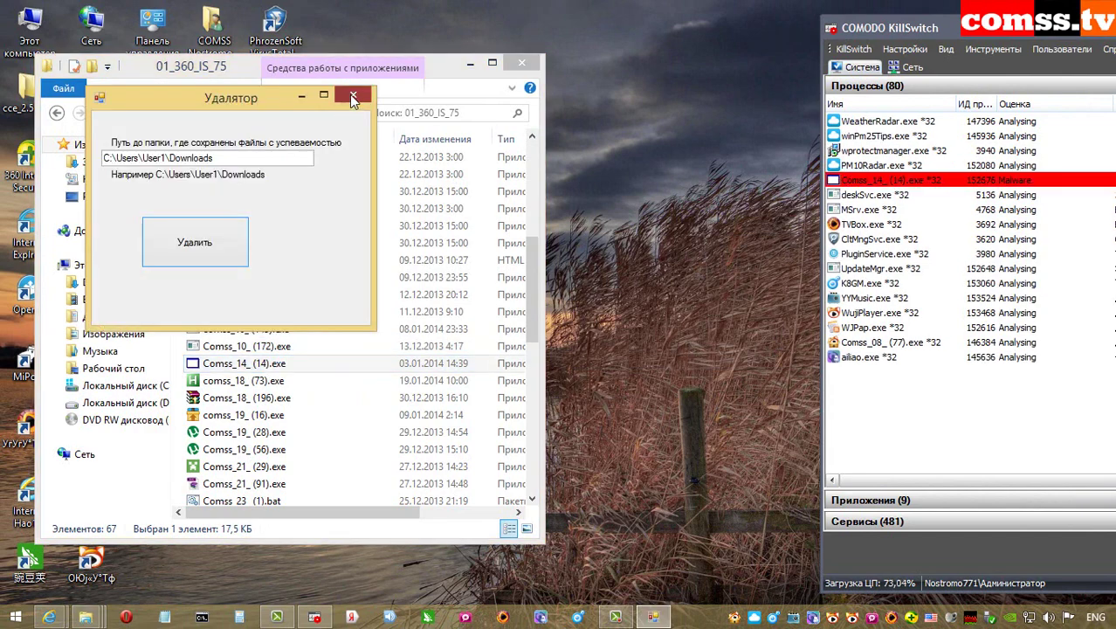
pyautogui.click(271, 383)
pyautogui.doubleClick(271, 384)
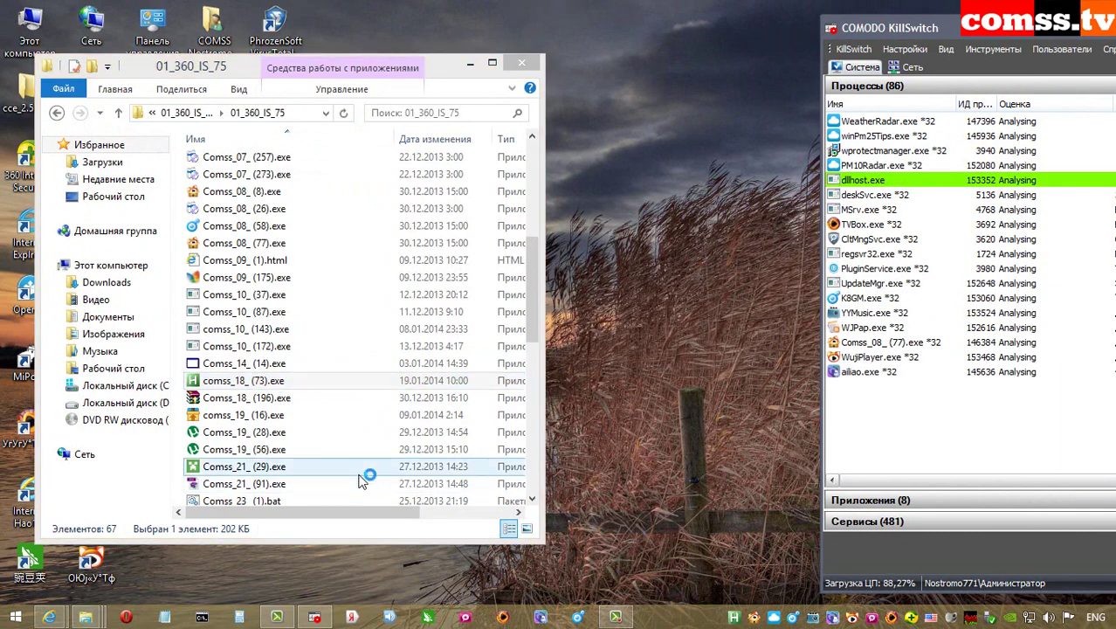
pyautogui.click(276, 399)
pyautogui.doubleClick(276, 399)
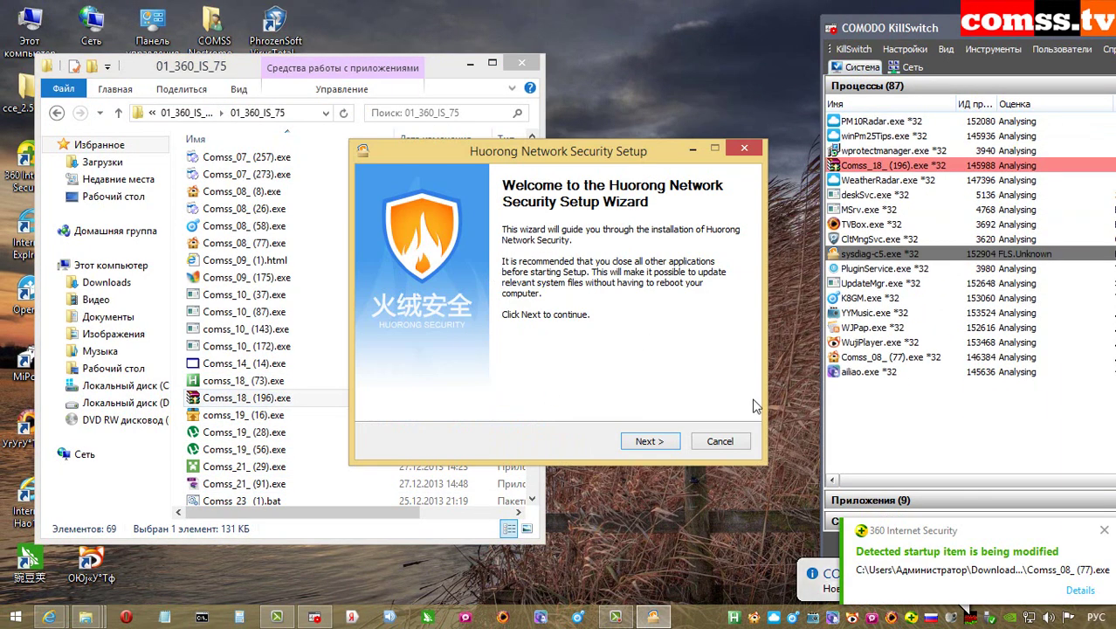
# Quit the Huorong Network Security setup, dismiss the KillSwitch notification, and select comss_19_(16).
pyautogui.click(721, 441)
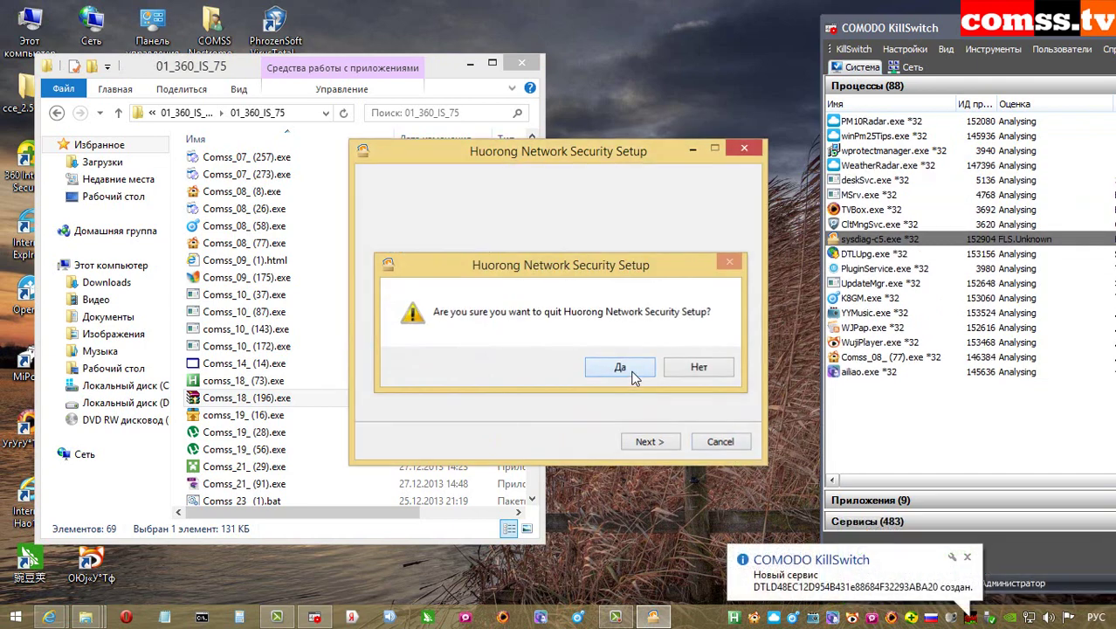
pyautogui.click(620, 368)
pyautogui.click(966, 556)
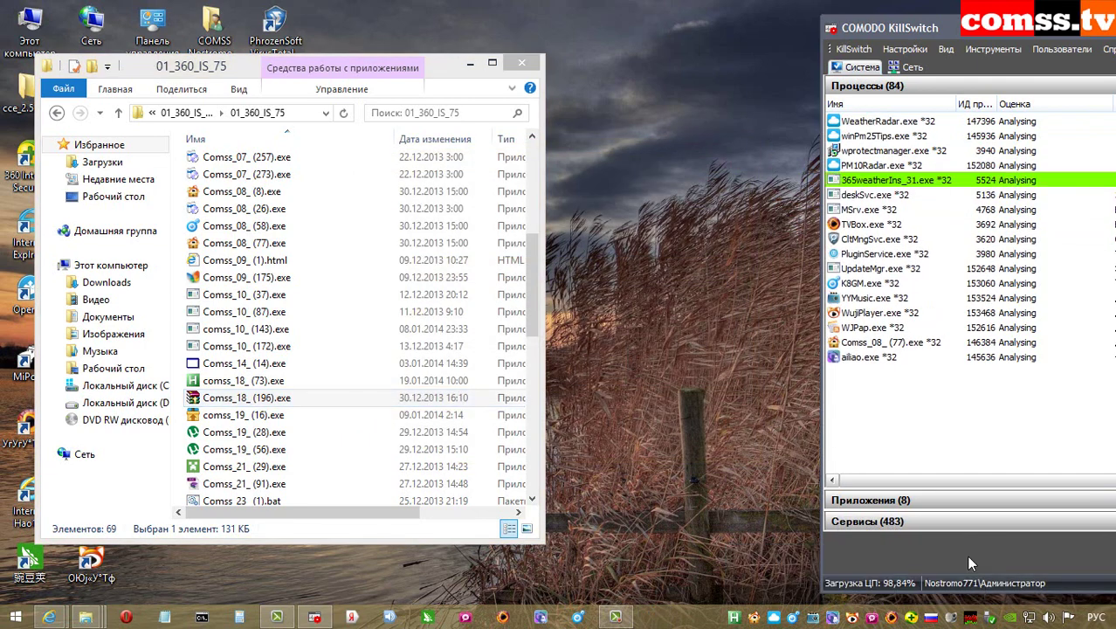
pyautogui.click(276, 417)
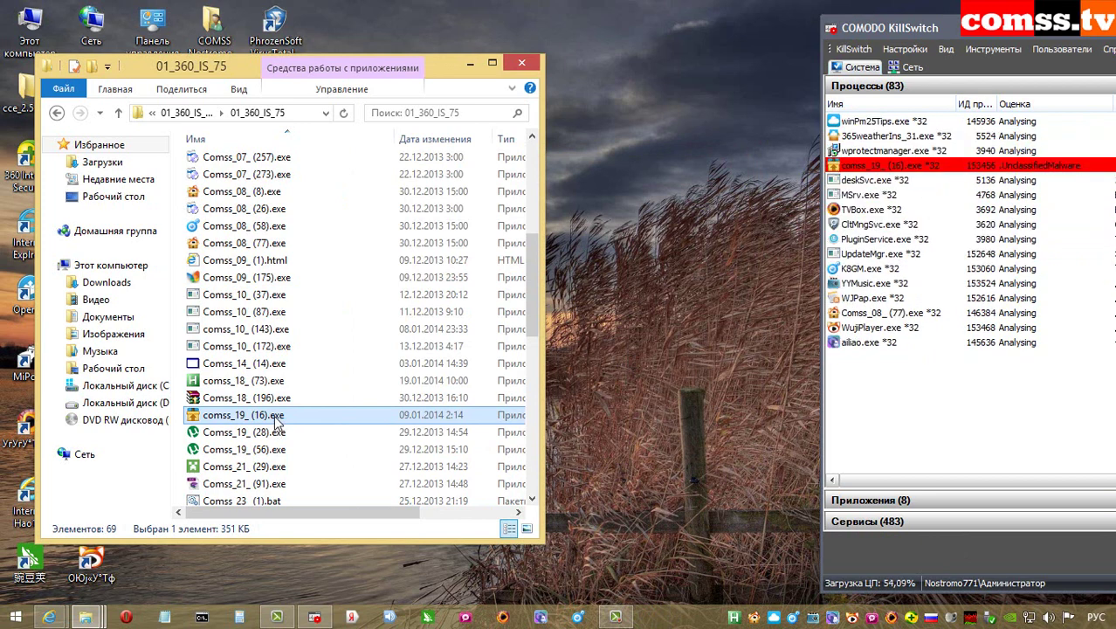
# Run Comss_19_(28), accept its torrent download, block its startup entry, and cancel the firewall alert.
pyautogui.click(274, 437)
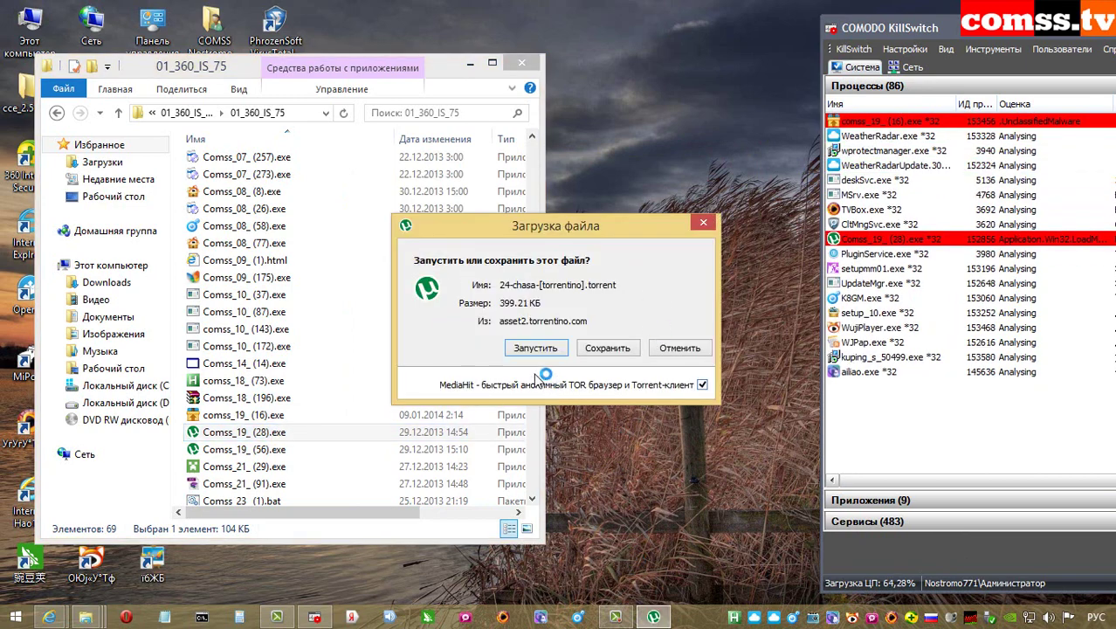
pyautogui.click(607, 347)
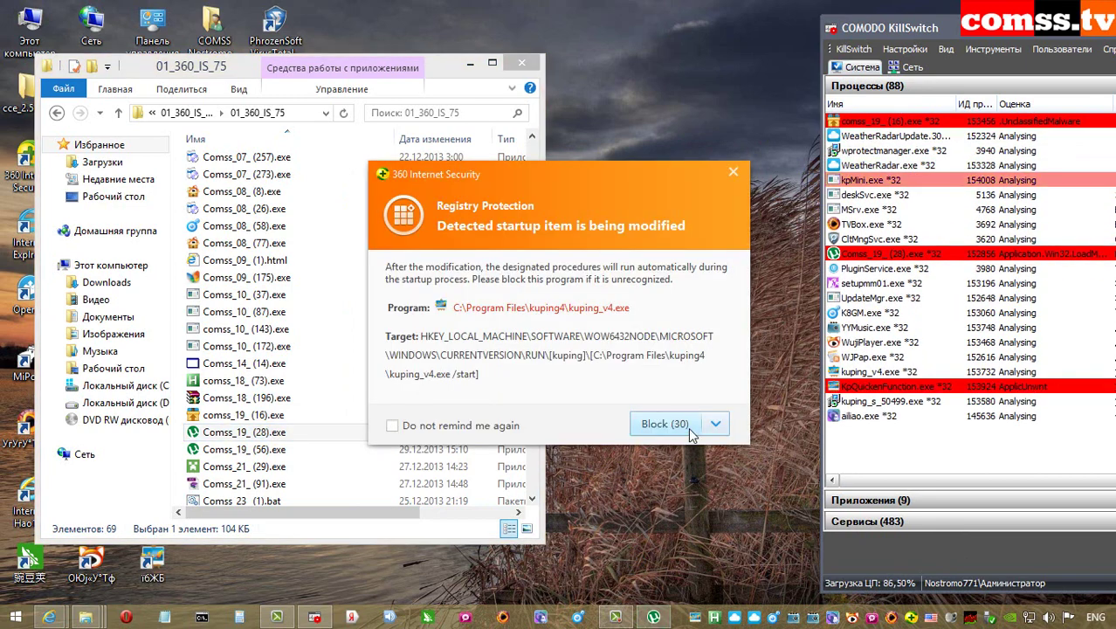
pyautogui.click(661, 421)
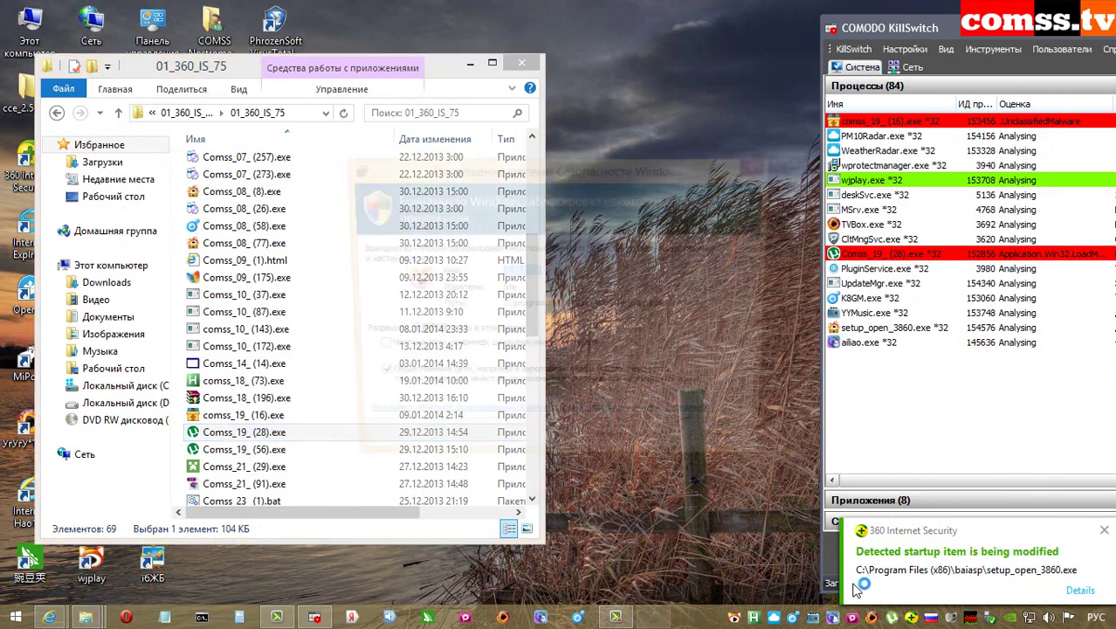
pyautogui.click(732, 451)
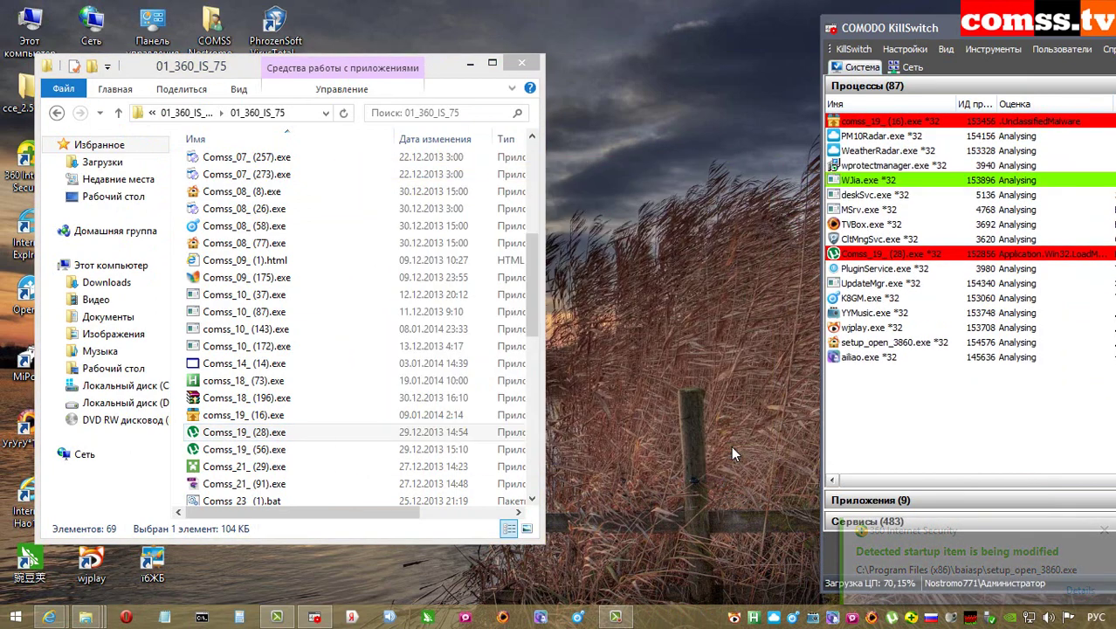
# Run Comss_19_(56), accept its torrent, have 360 remove the Trojan.Generic, and close the Mediahit browser.
pyautogui.doubleClick(459, 452)
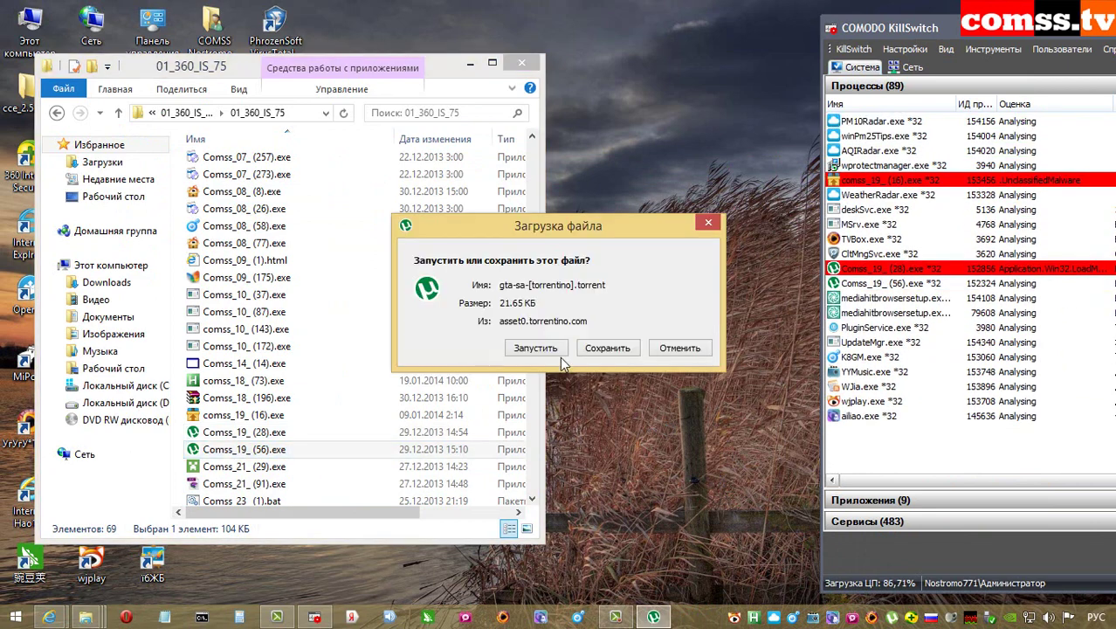
pyautogui.click(616, 355)
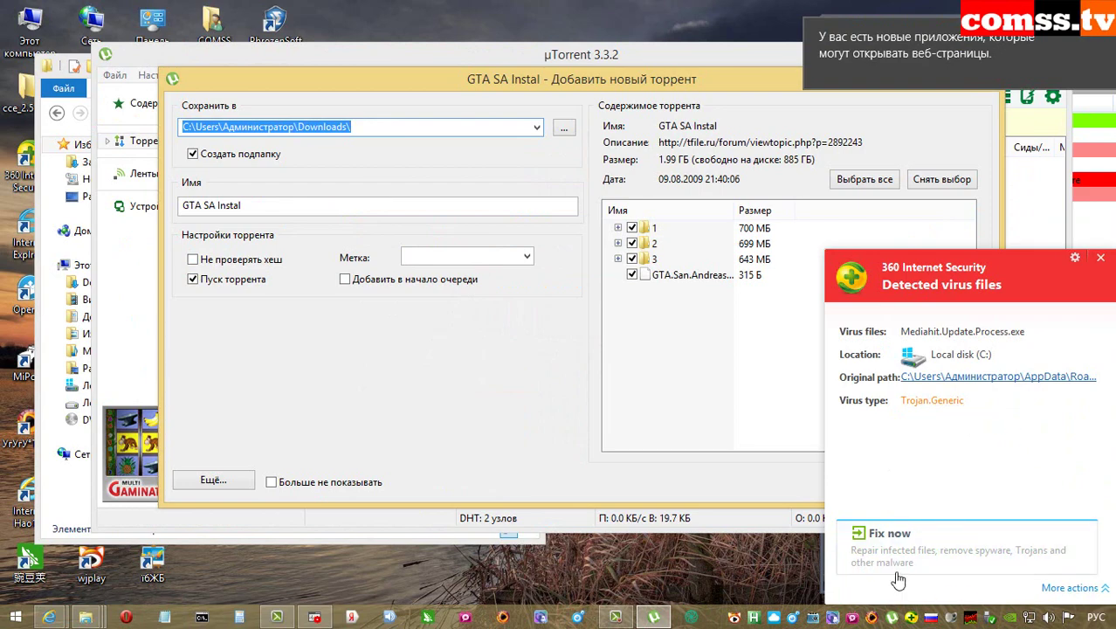
pyautogui.click(898, 576)
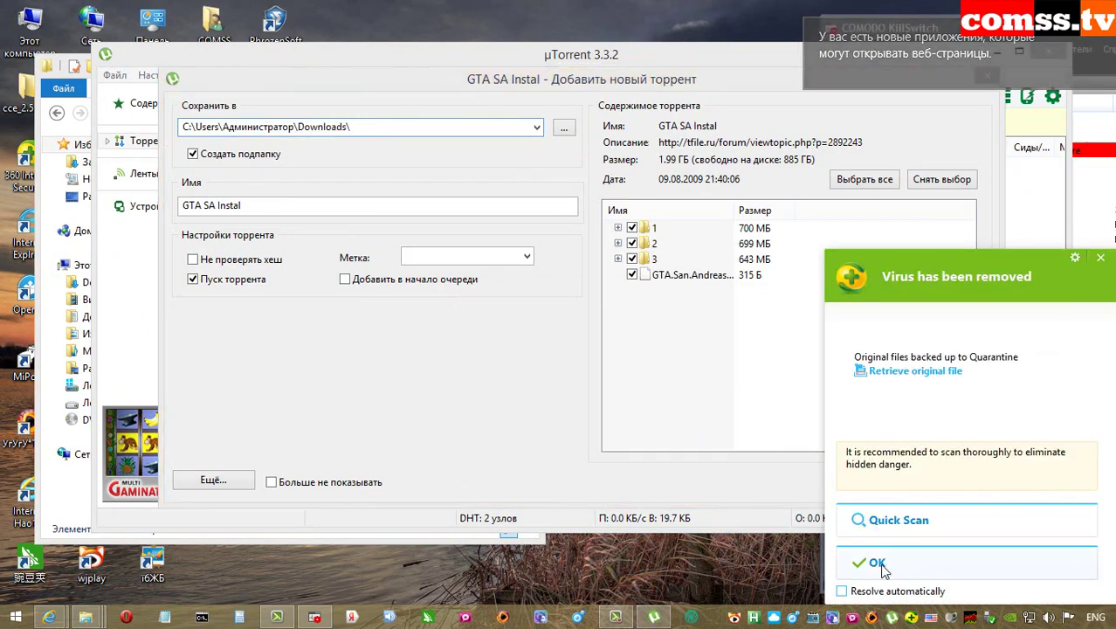
pyautogui.click(878, 563)
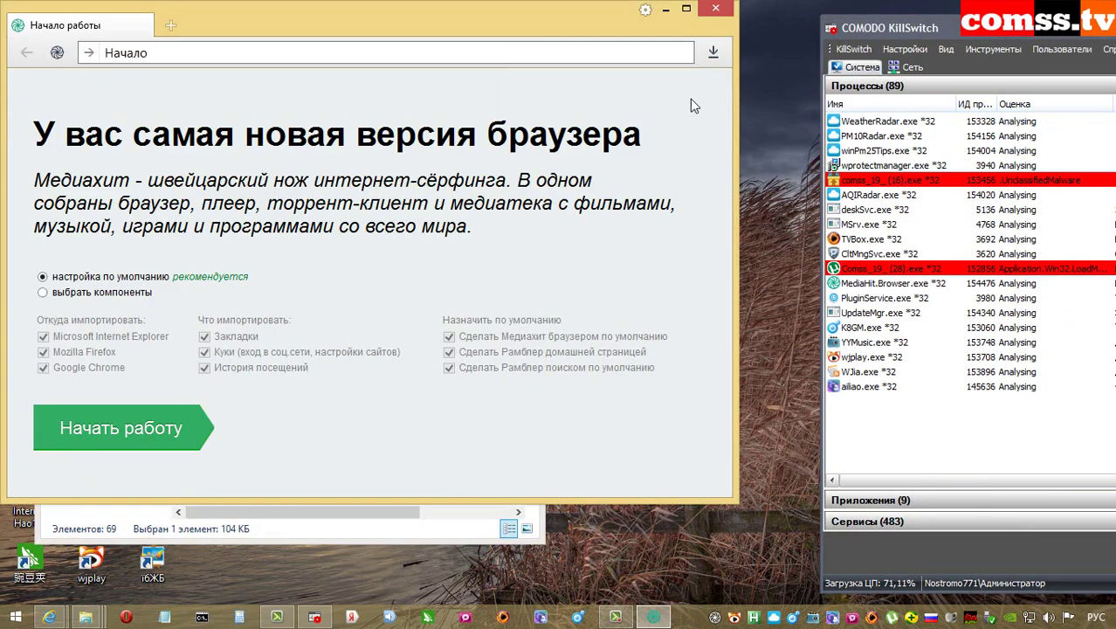
pyautogui.click(715, 8)
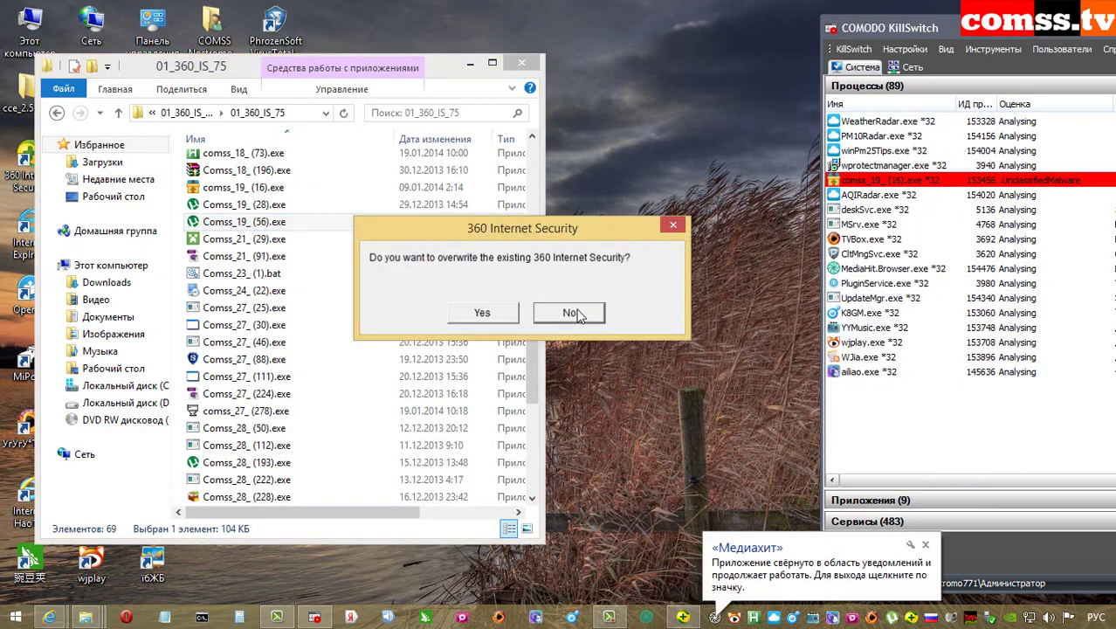
# Decline overwriting 360 Internet Security, dismiss the Mediahit notice, and run Comss_21_(29), closing Tiny Client.
pyautogui.click(570, 313)
pyautogui.click(926, 545)
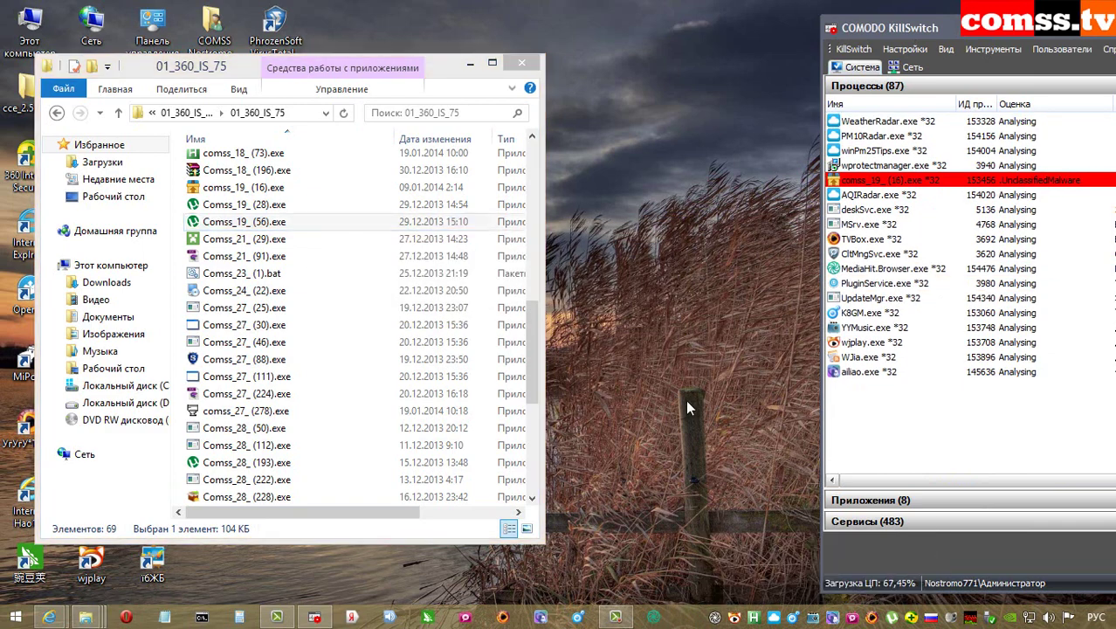
pyautogui.doubleClick(284, 242)
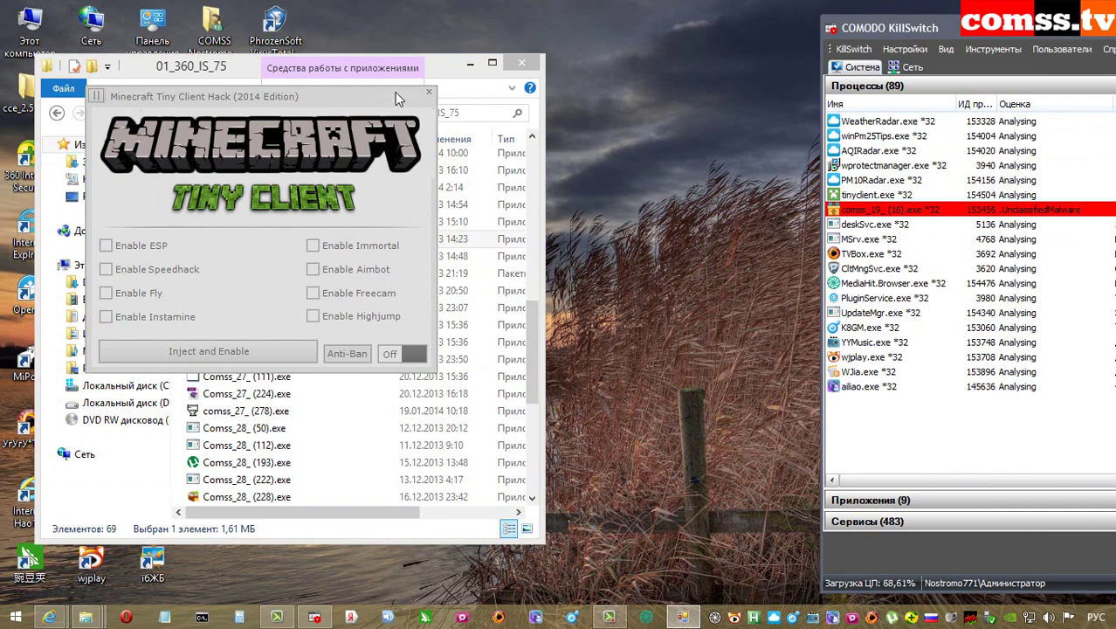
pyautogui.click(428, 91)
# Run Comss_21_(91) through its downloader, decline the 360 update, and drag Comss_23_(1).bat to the desktop.
pyautogui.doubleClick(277, 257)
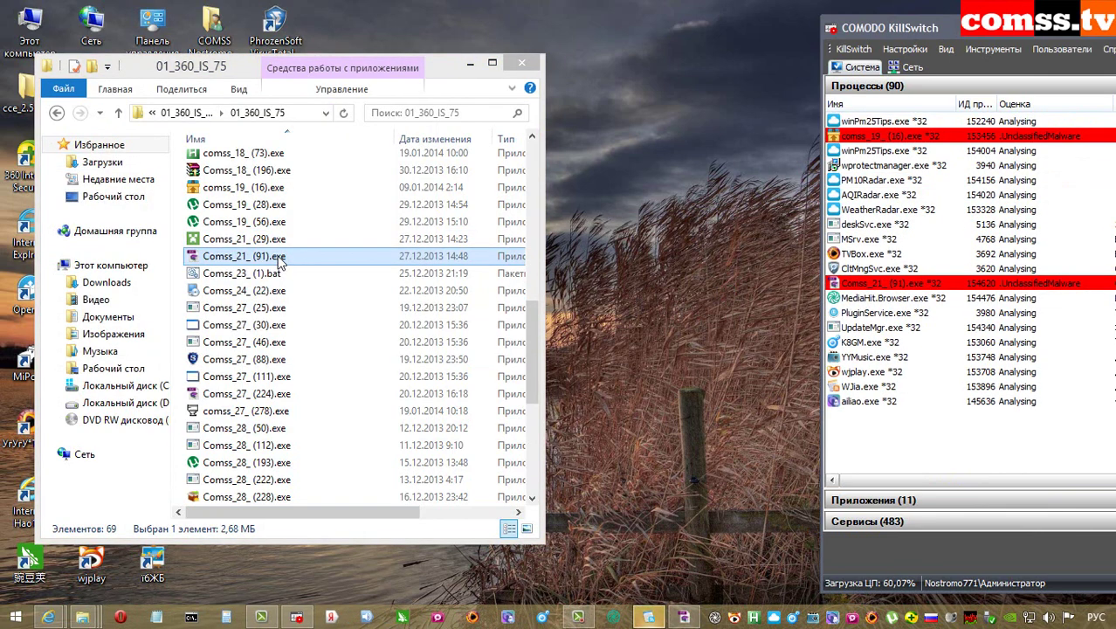
pyautogui.click(645, 445)
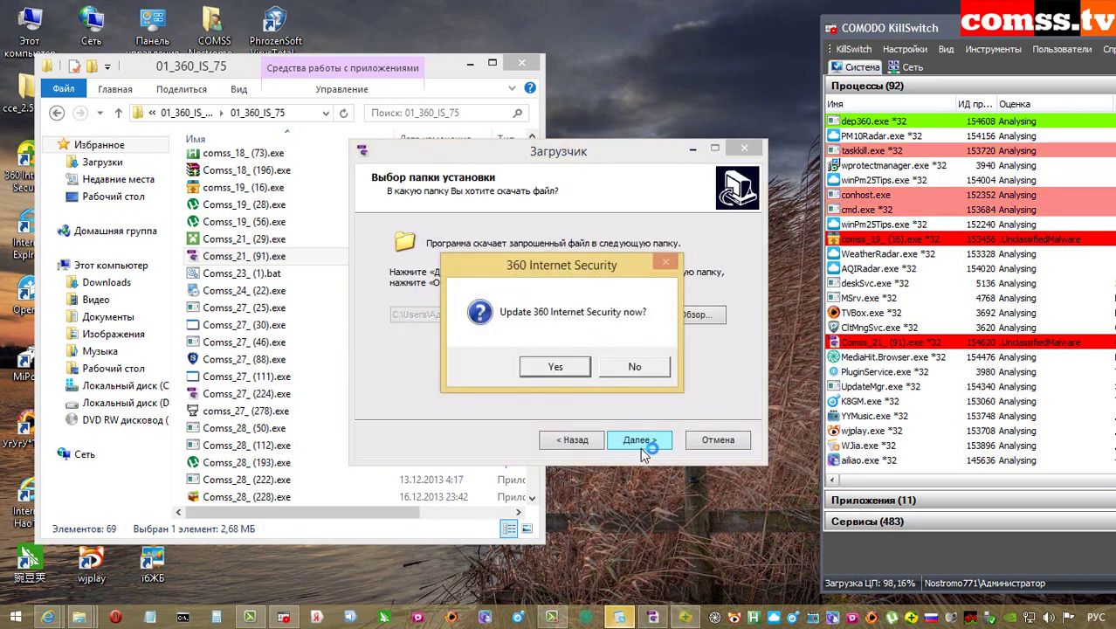
pyautogui.click(635, 366)
pyautogui.click(646, 443)
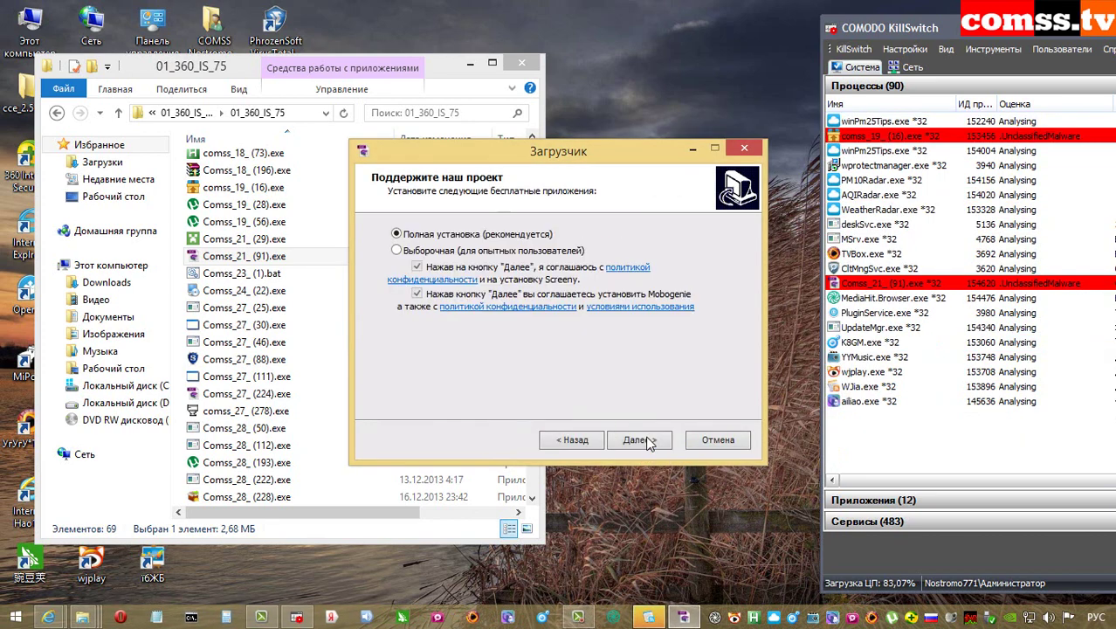
pyautogui.click(646, 439)
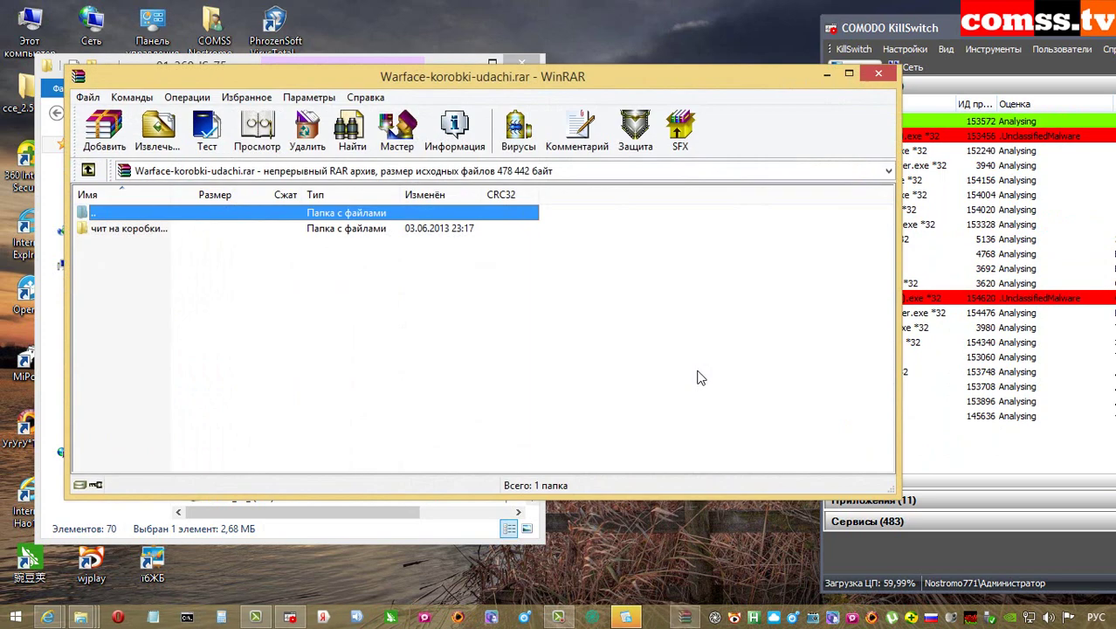
pyautogui.doubleClick(153, 231)
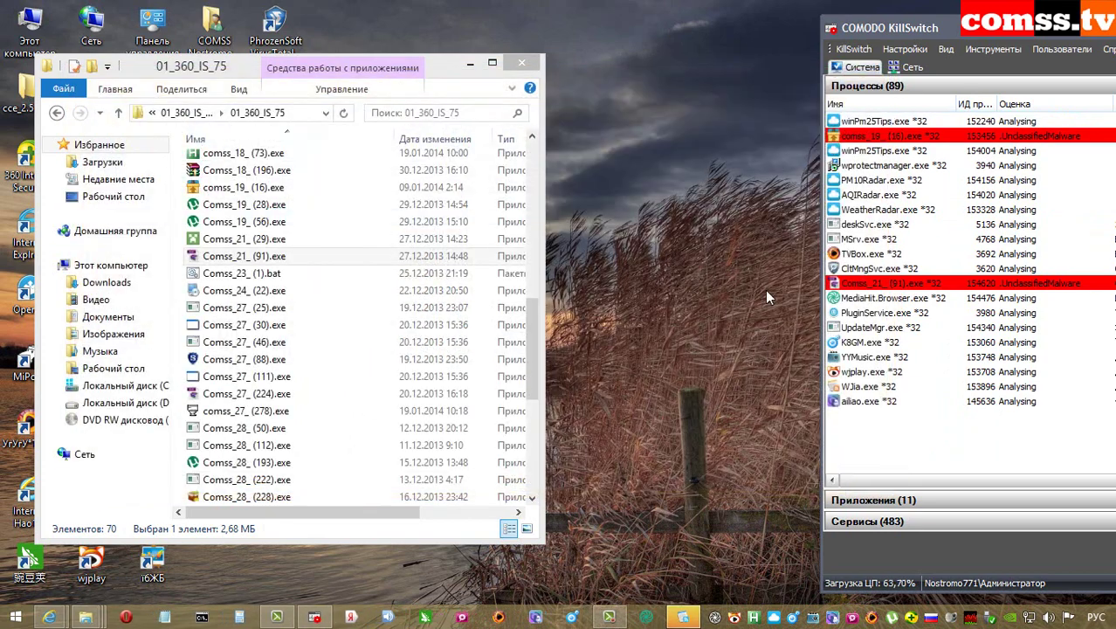
pyautogui.moveTo(241, 273); pyautogui.dragTo(690, 107)
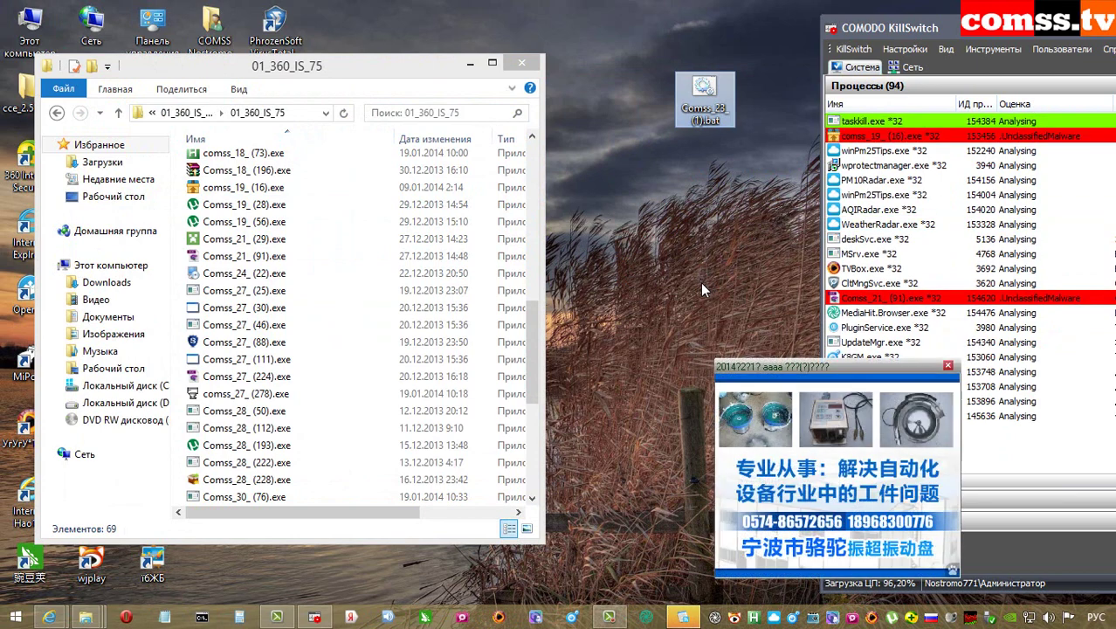
# Block the startup folder, registry, desktop.ini and browser plugin changes, dismissing the device error, ad popup and unpack error.
pyautogui.click(661, 425)
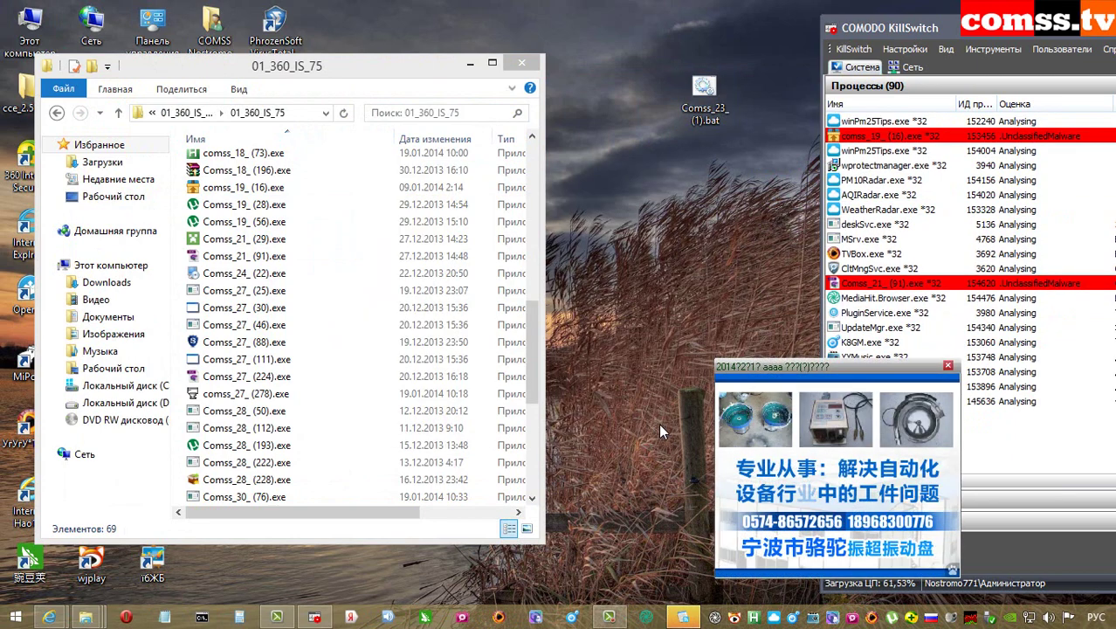
pyautogui.click(656, 425)
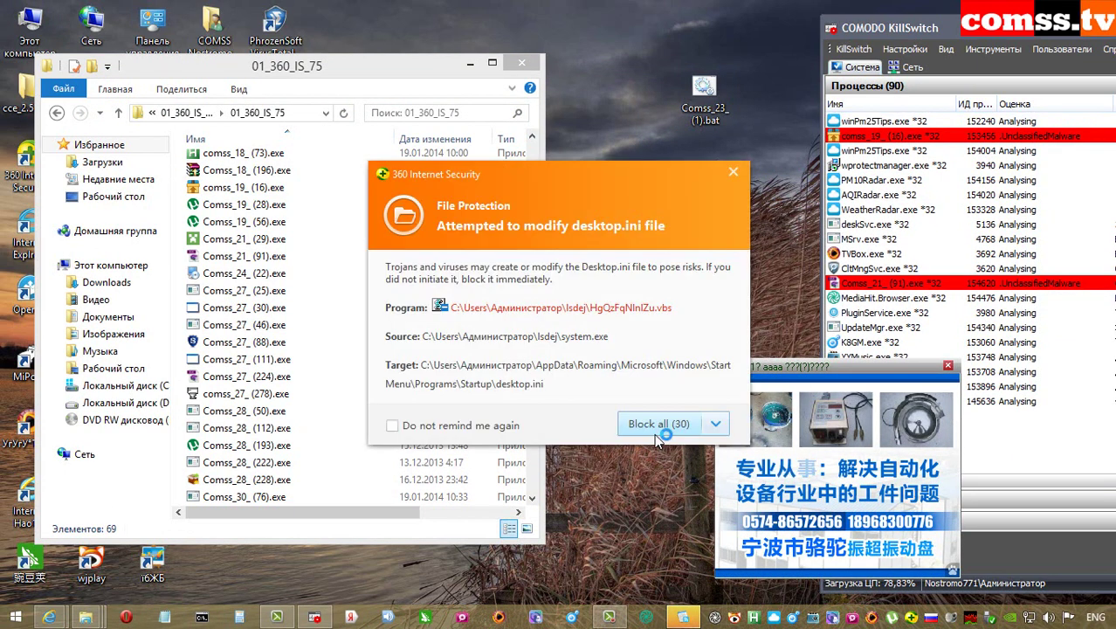
pyautogui.click(657, 425)
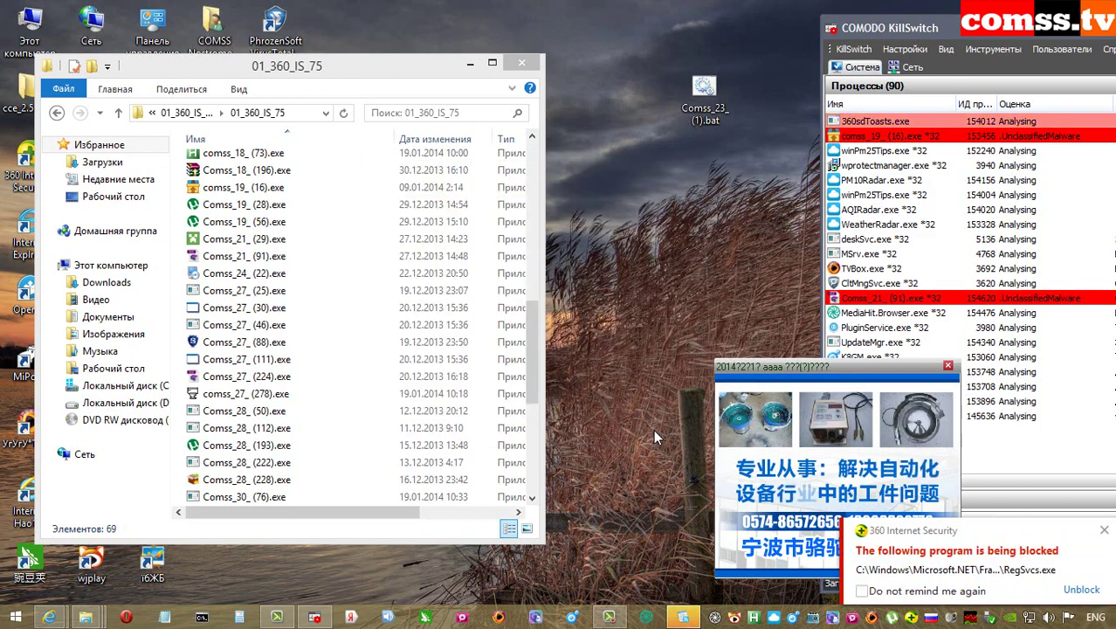
pyautogui.click(744, 315)
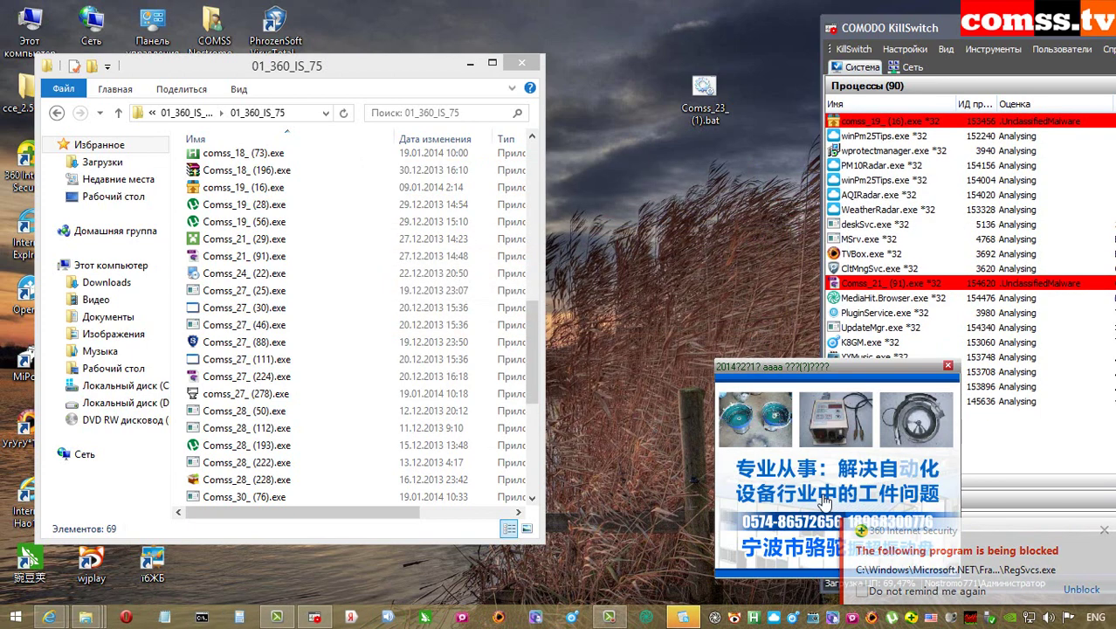
pyautogui.click(948, 366)
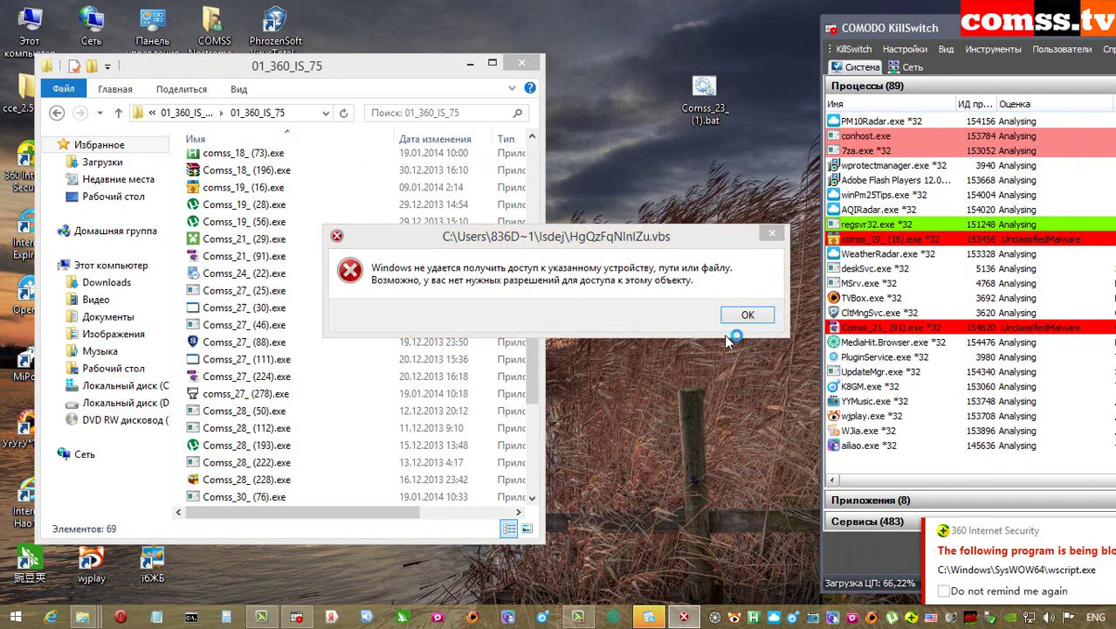
pyautogui.click(663, 425)
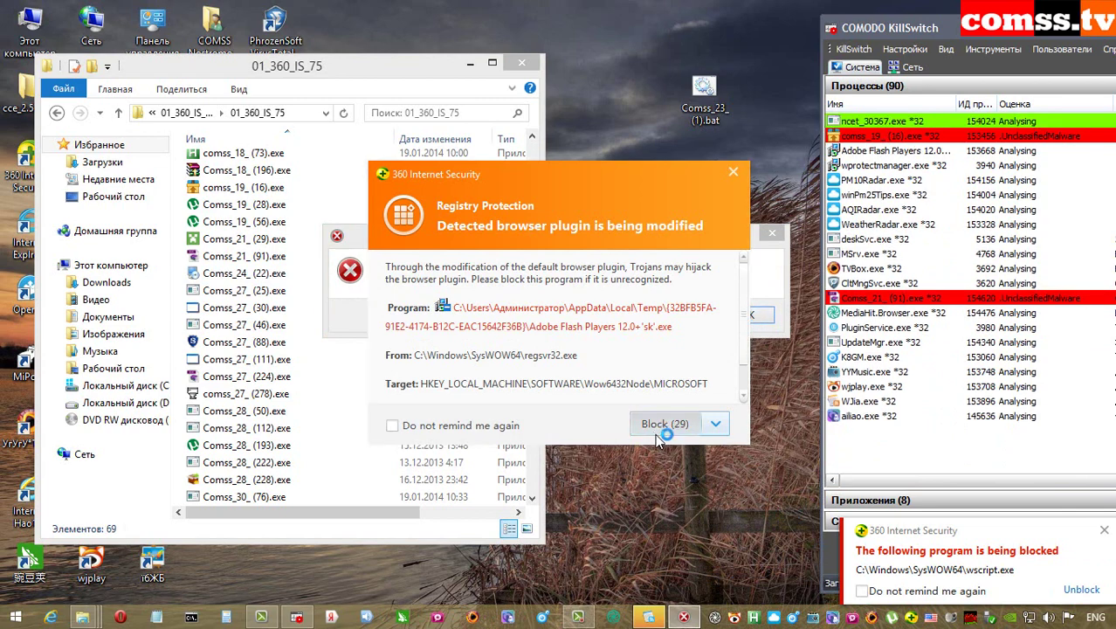
pyautogui.click(715, 398)
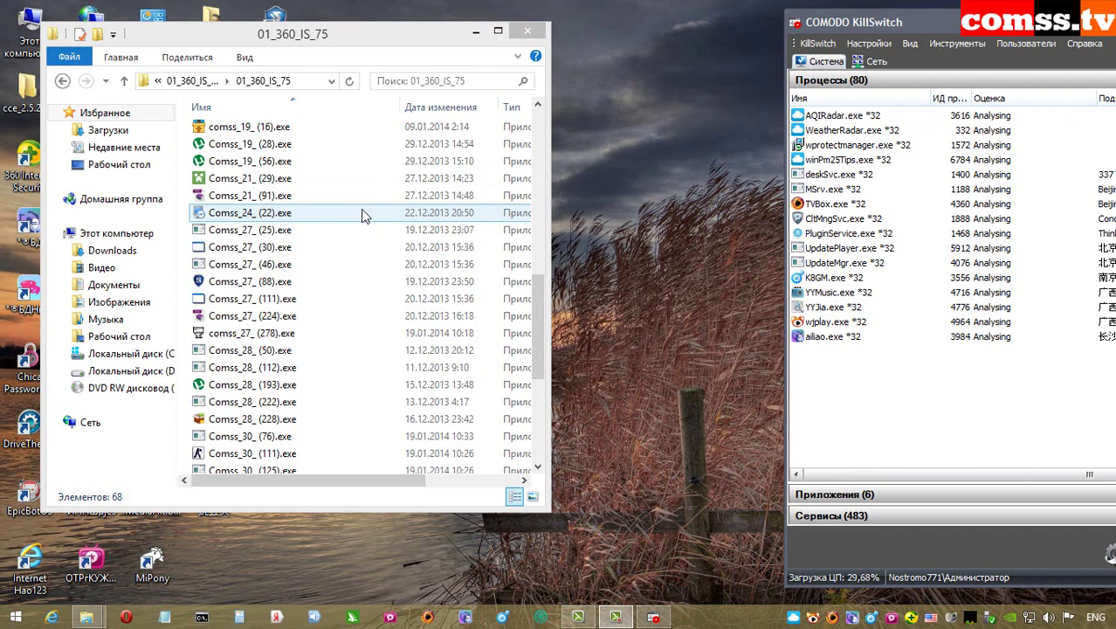
# Run Comss_24_ (22), blocking its system DLL and startup folder changes and skipping unpack errors, then launch Comss_27_ (25).
pyautogui.doubleClick(324, 214)
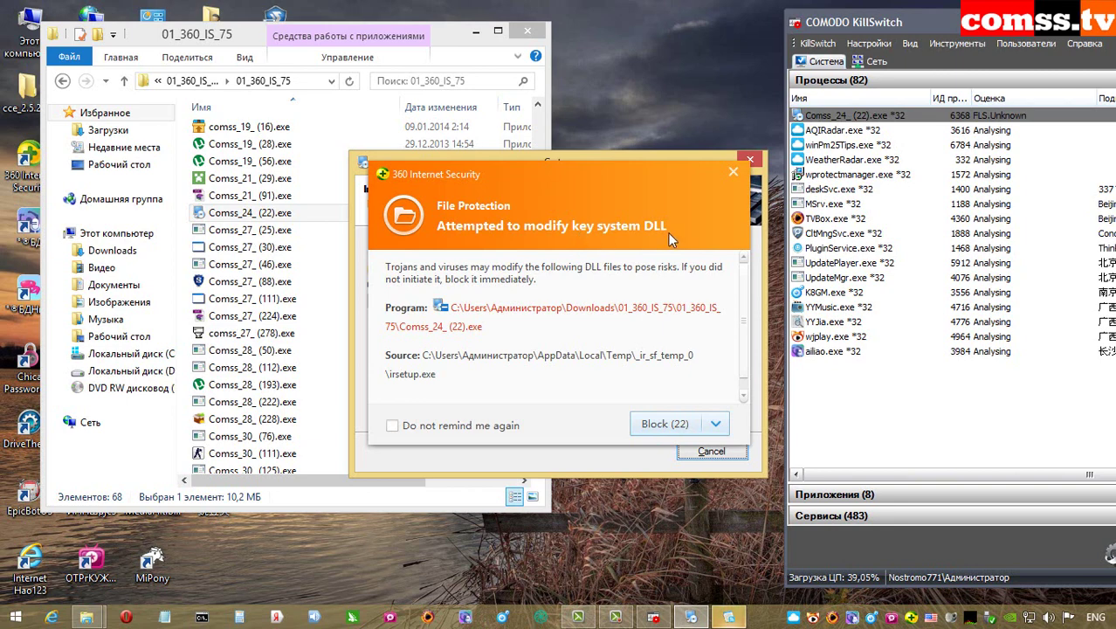
pyautogui.click(665, 423)
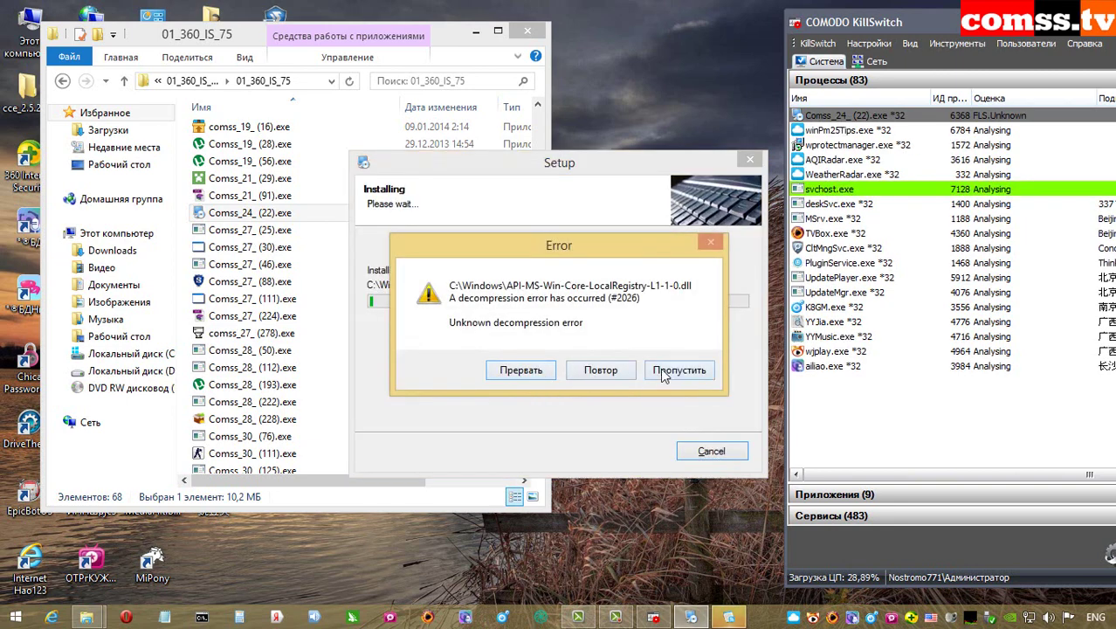
pyautogui.click(672, 374)
pyautogui.click(664, 424)
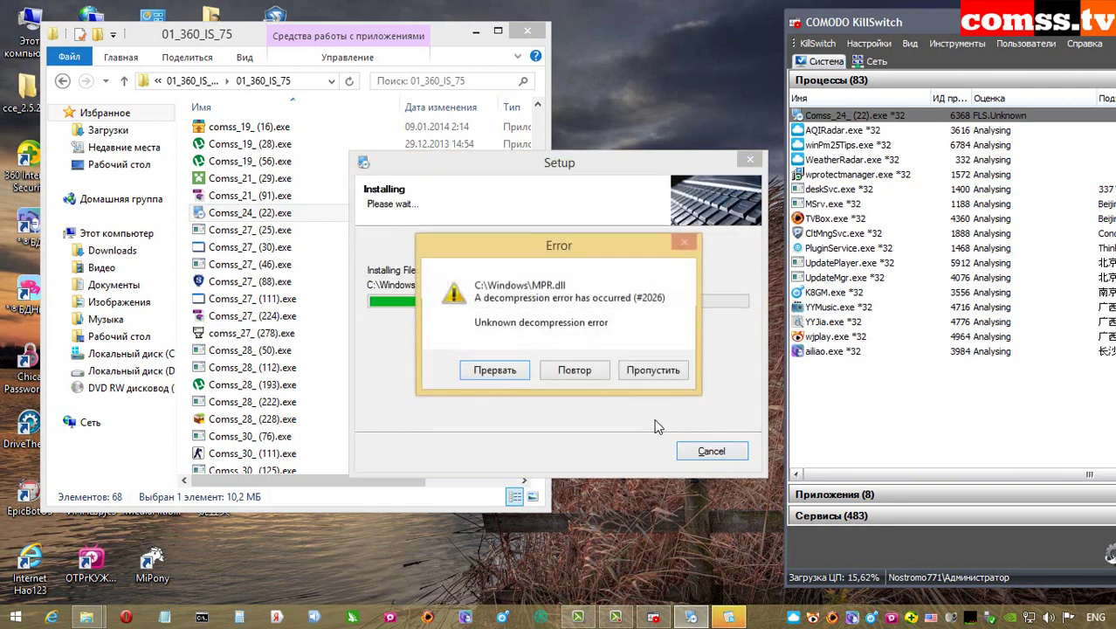
pyautogui.click(640, 374)
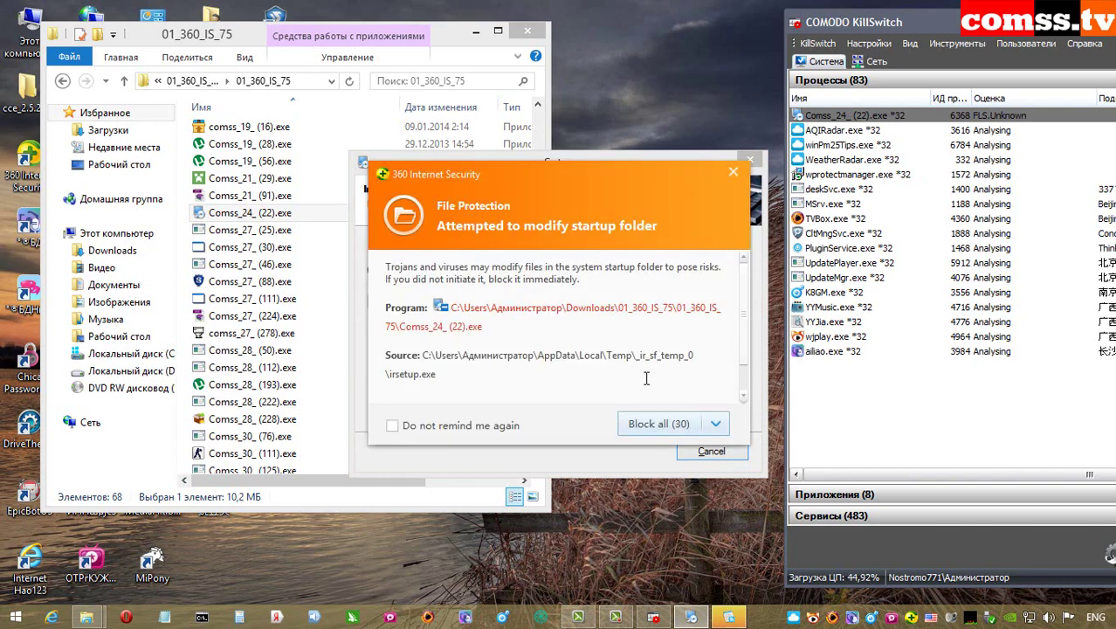
pyautogui.click(661, 424)
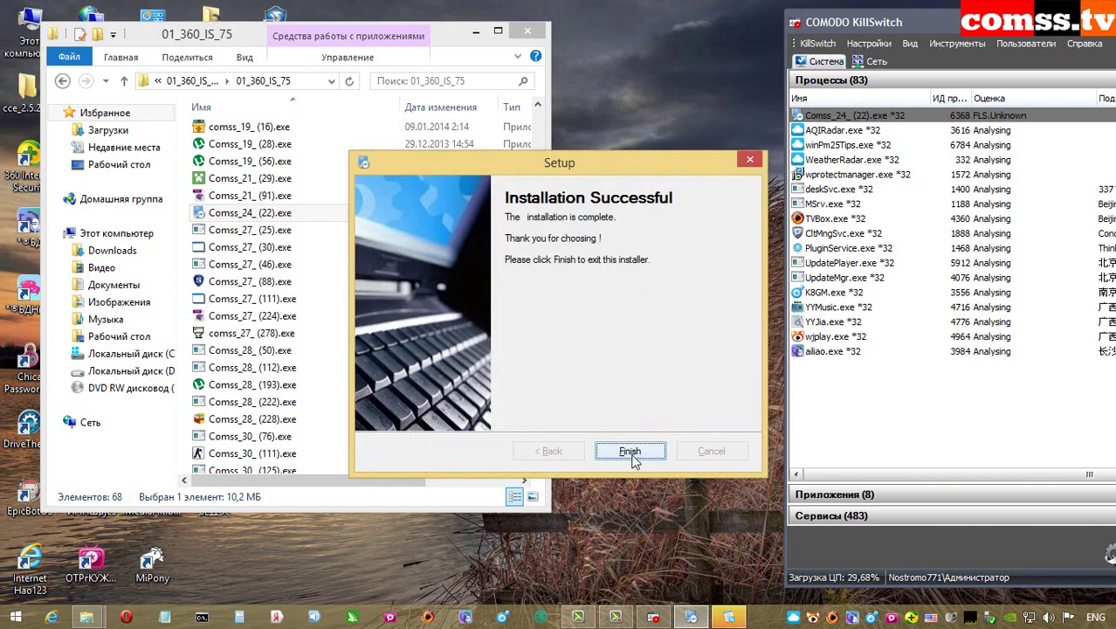
pyautogui.click(633, 460)
pyautogui.doubleClick(289, 230)
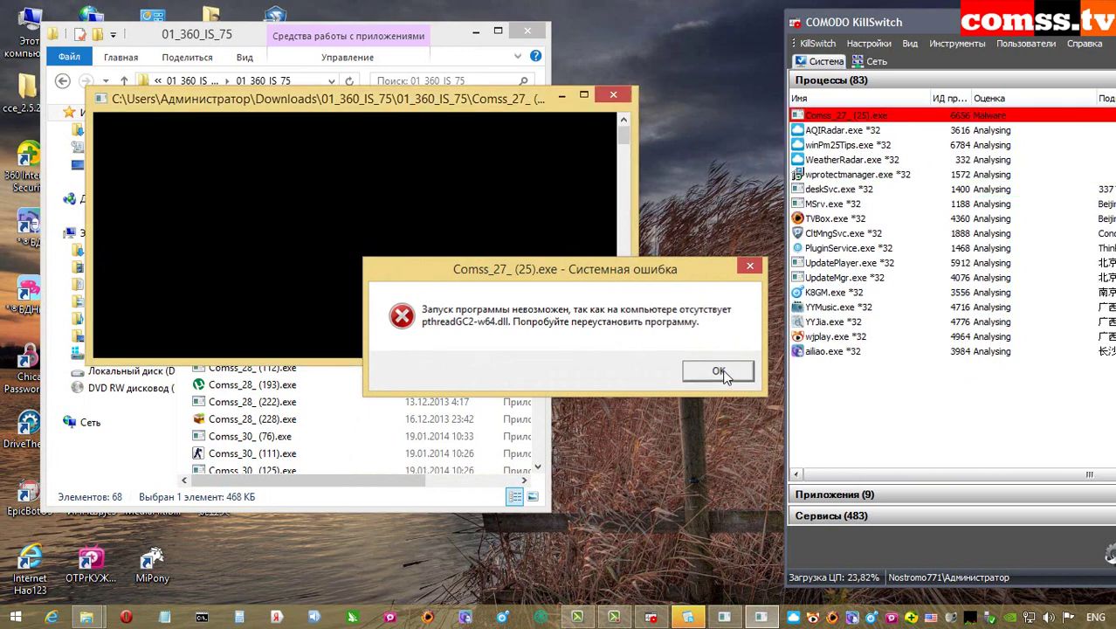
# Dismiss the missing-DLL error and run Comss_27_ (30), (46), (88) and (111), clearing the (46) error.
pyautogui.click(718, 371)
pyautogui.click(295, 249)
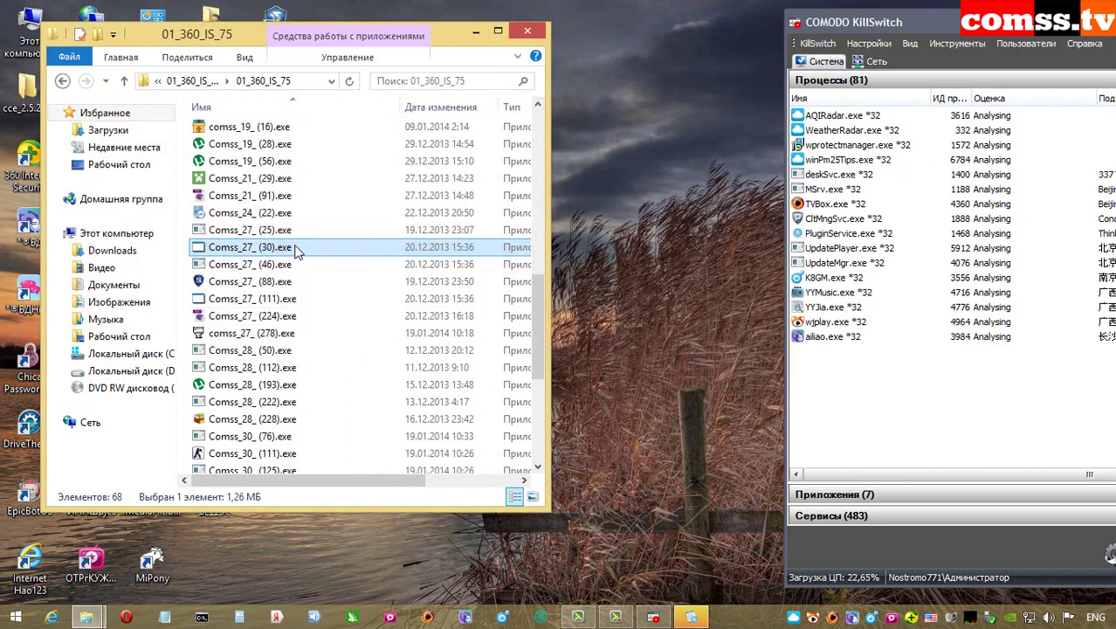
pyautogui.click(306, 265)
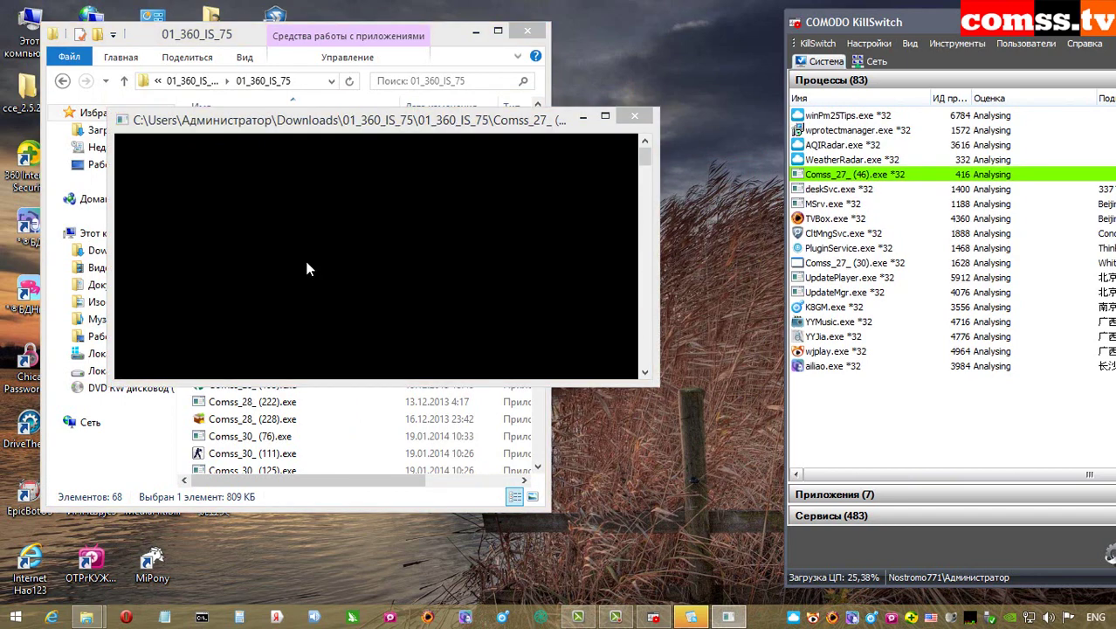
pyautogui.click(750, 366)
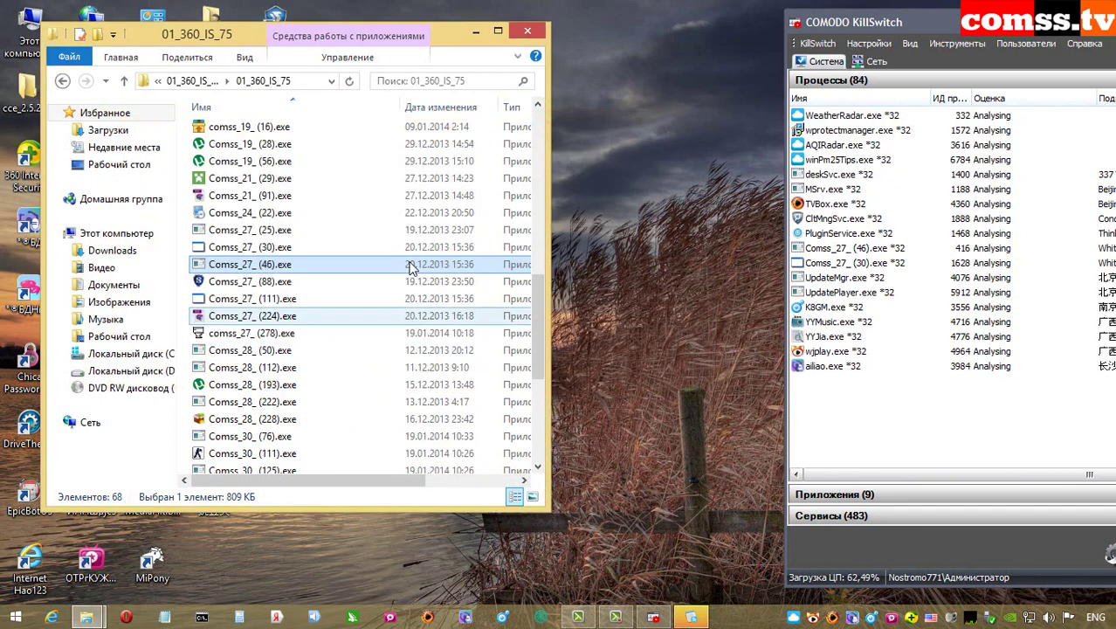
pyautogui.doubleClick(292, 285)
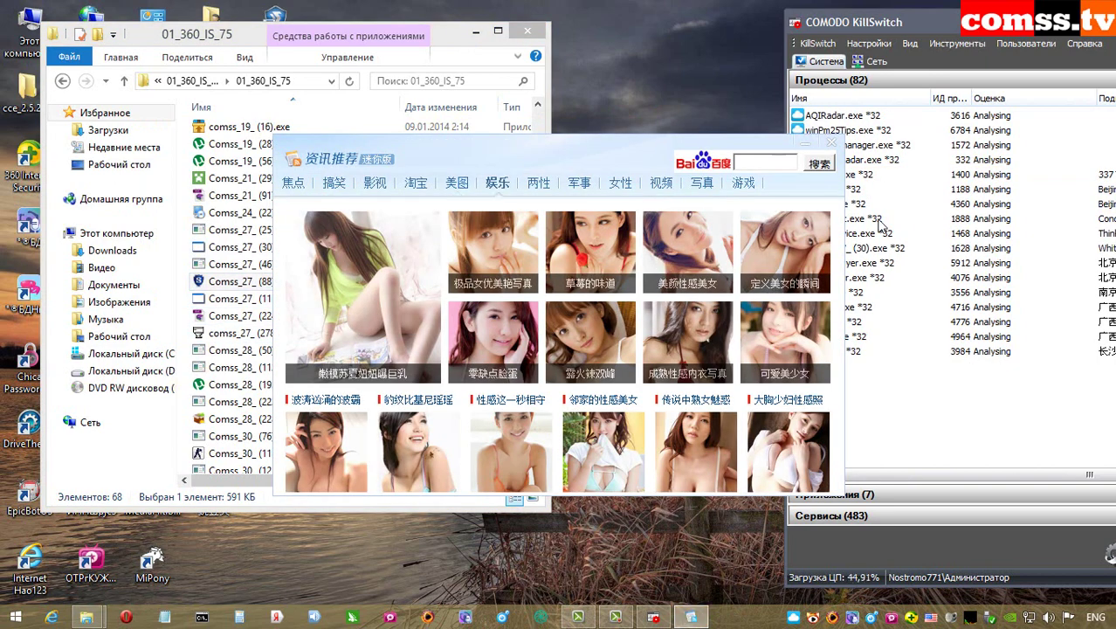
pyautogui.doubleClick(275, 301)
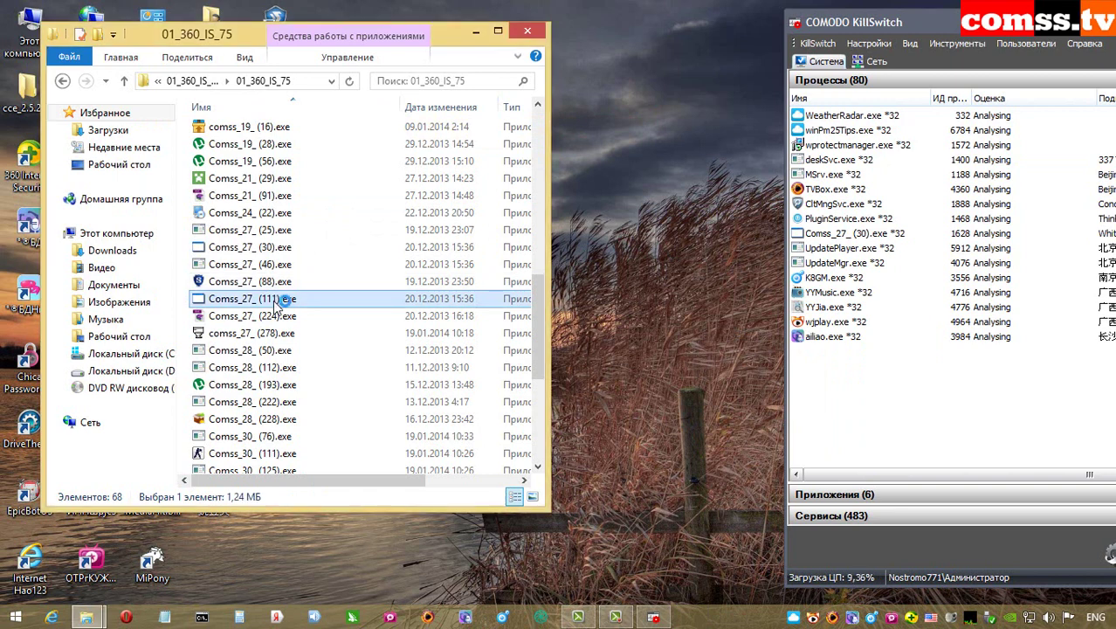
# Run Comss_27_ (224), letting its downloader start, and comss_27_ (278), closing its console and notice.
pyautogui.click(281, 318)
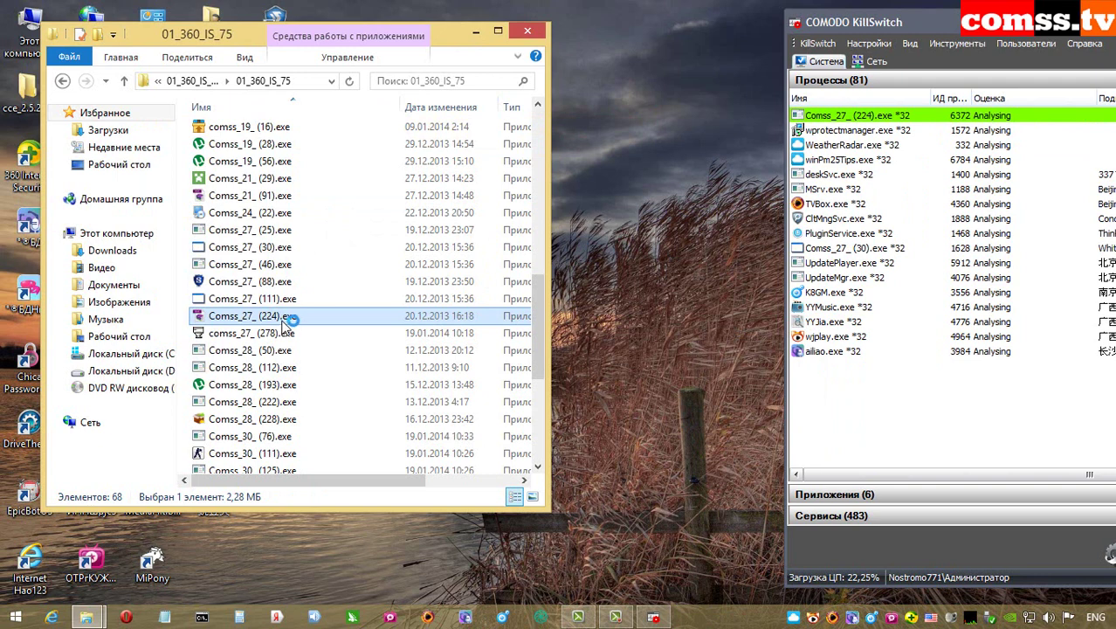
pyautogui.click(645, 442)
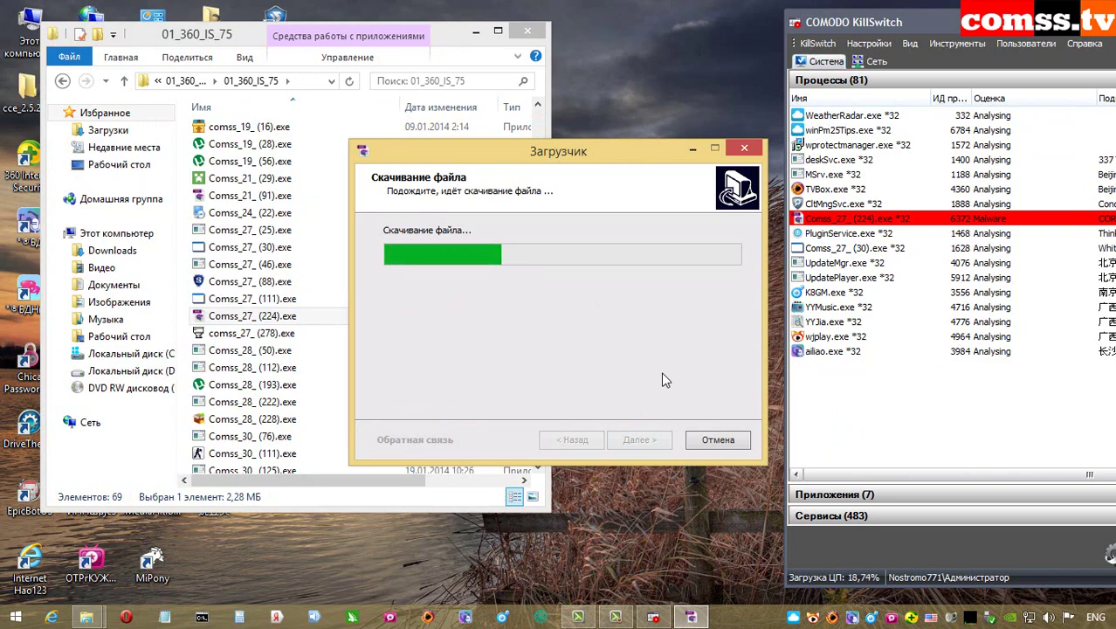
pyautogui.doubleClick(282, 332)
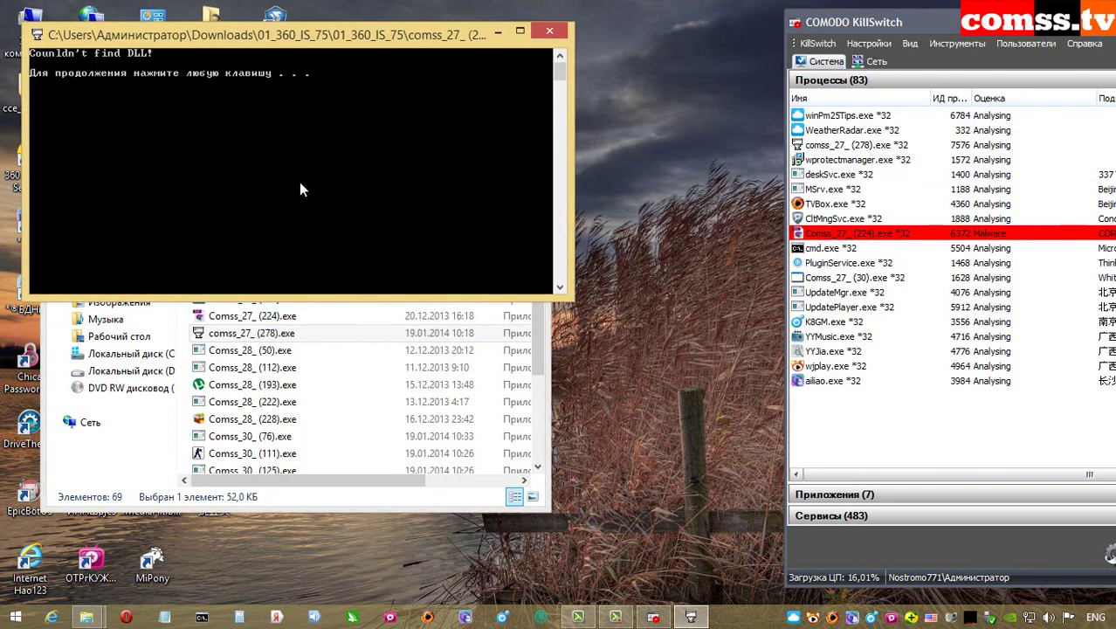
pyautogui.press('Return')
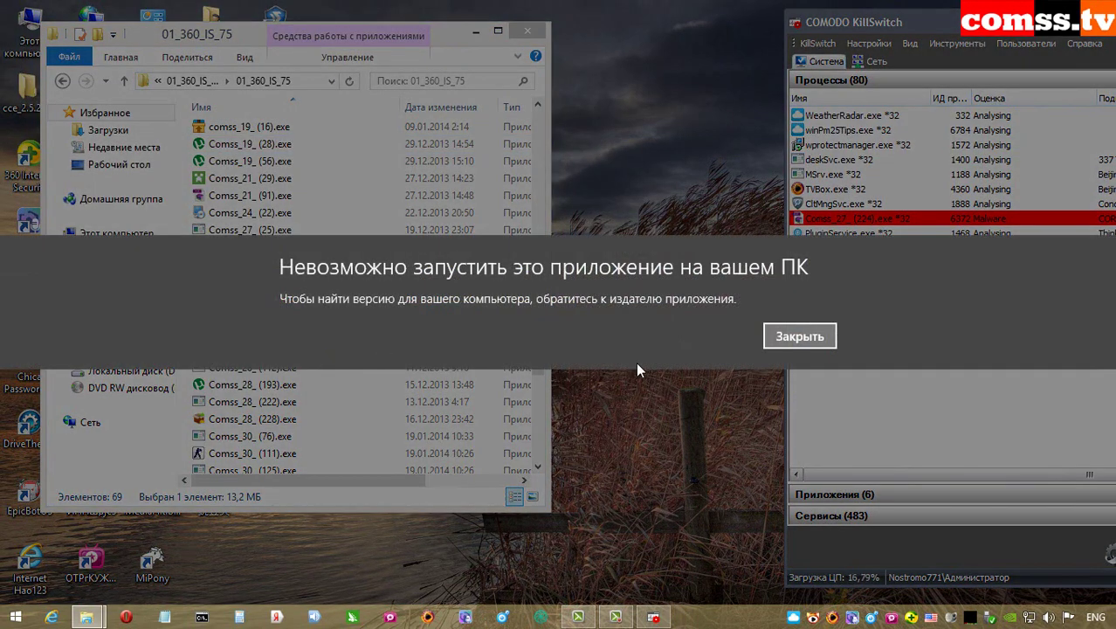
pyautogui.click(799, 336)
# Run Comss_28_ (112) and (193), discarding the µTorrent torrent and declining the search provider change.
pyautogui.doubleClick(305, 368)
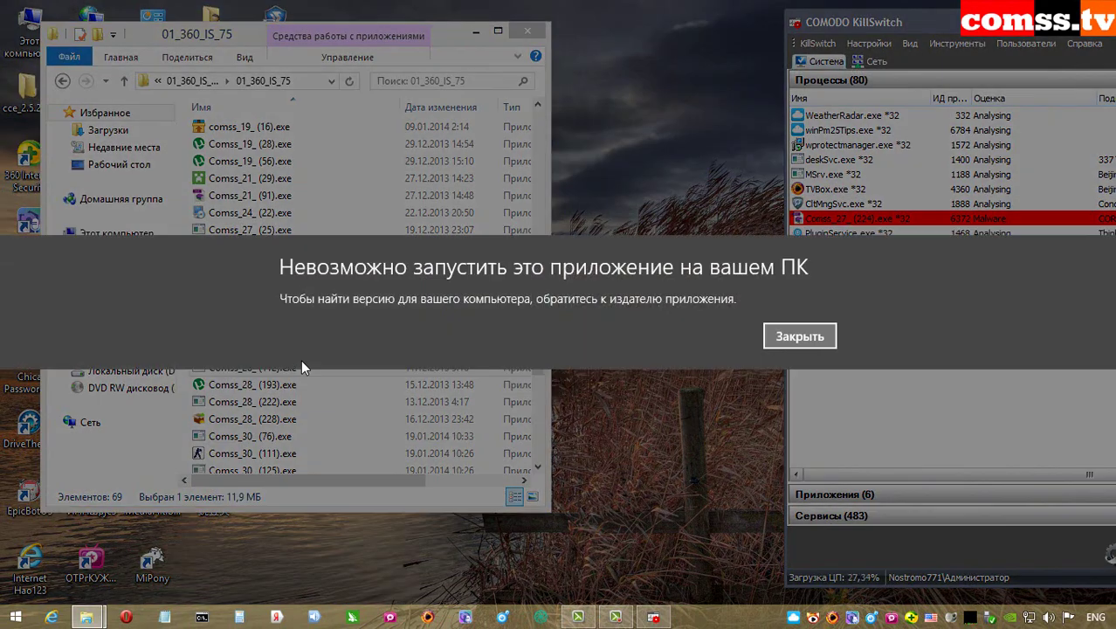
pyautogui.click(795, 335)
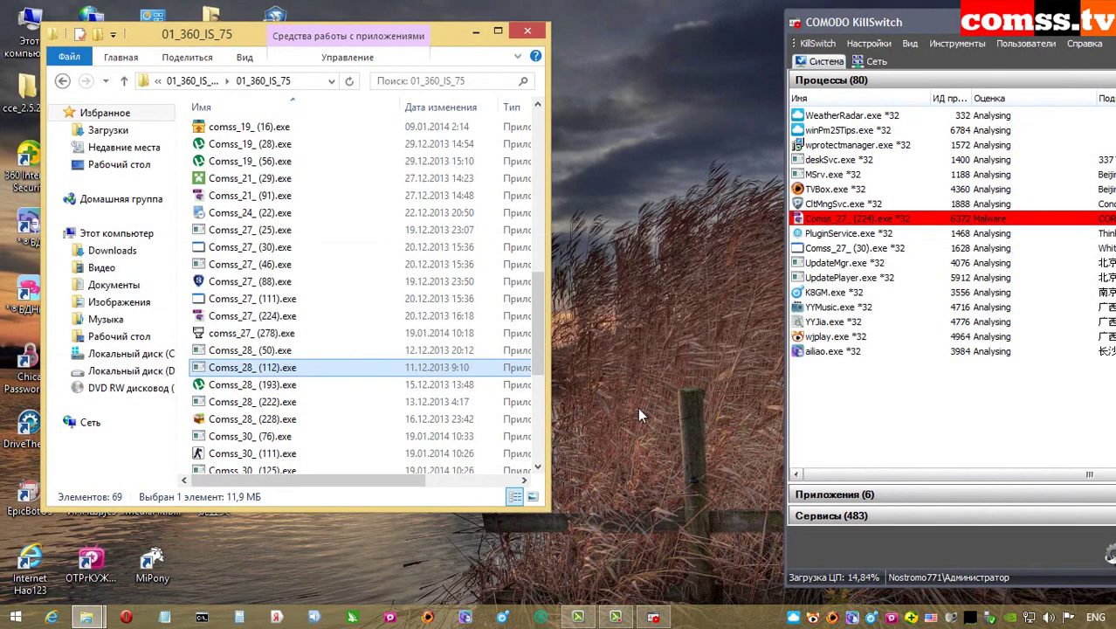
pyautogui.doubleClick(306, 386)
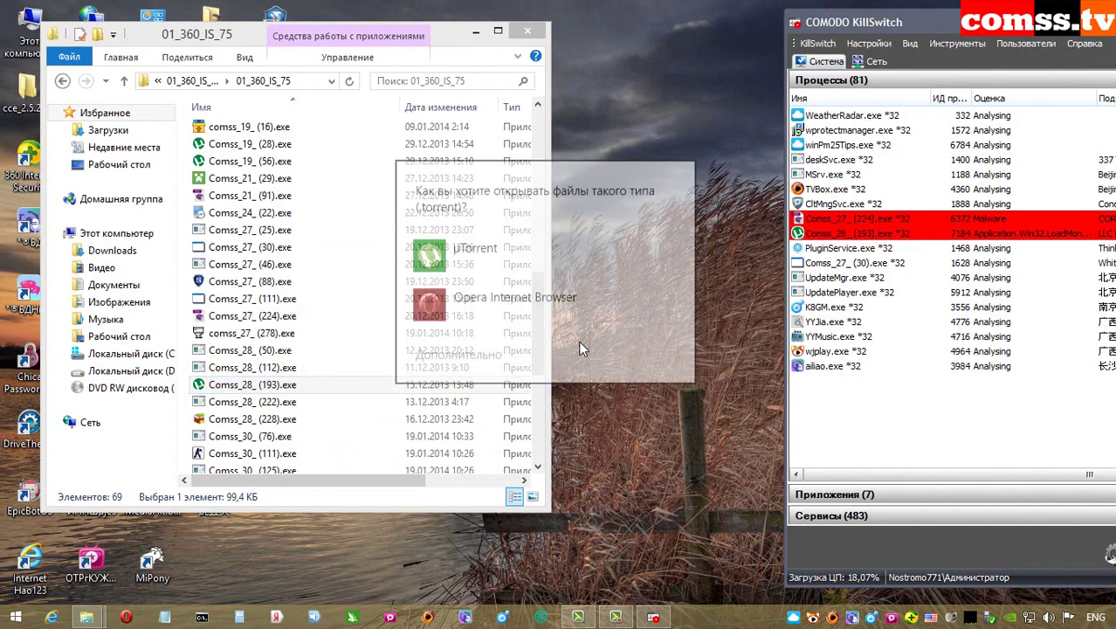
pyautogui.click(499, 260)
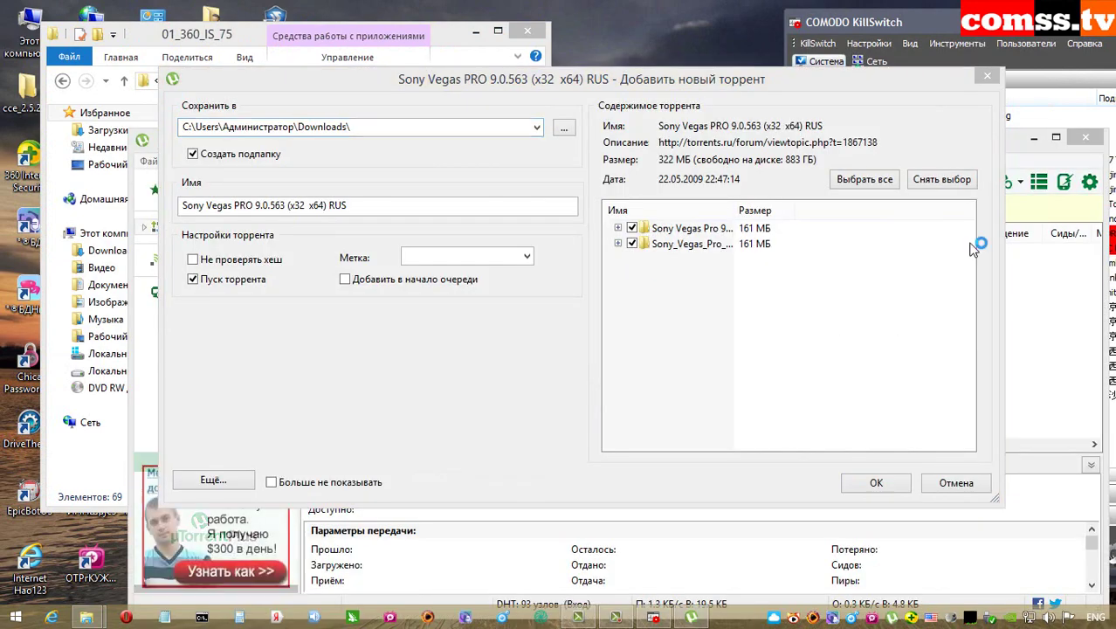
pyautogui.click(987, 78)
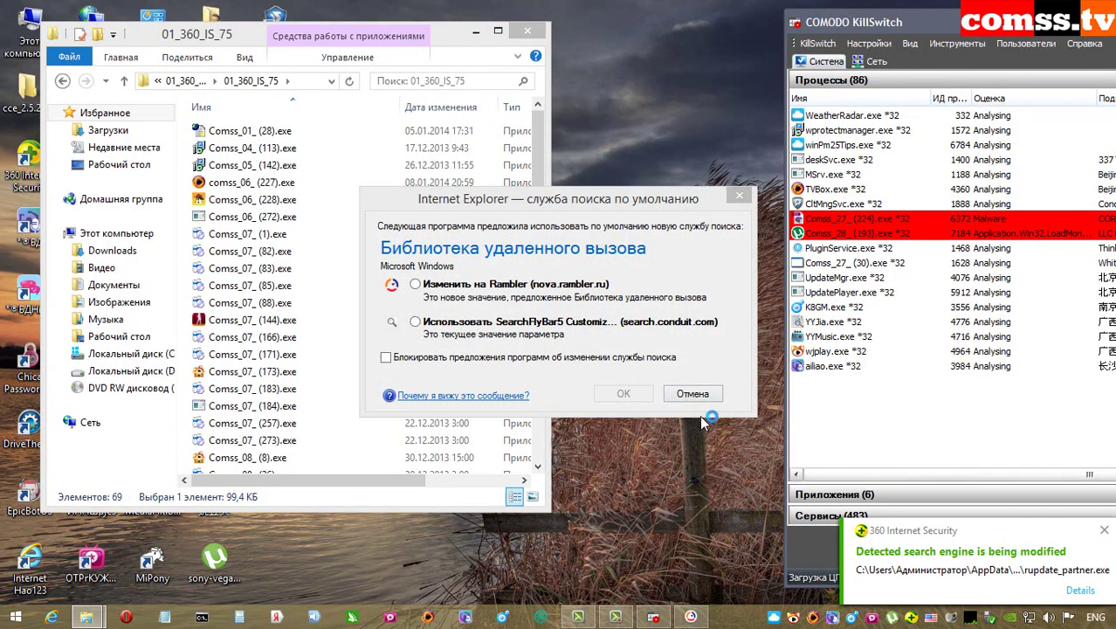
pyautogui.click(704, 401)
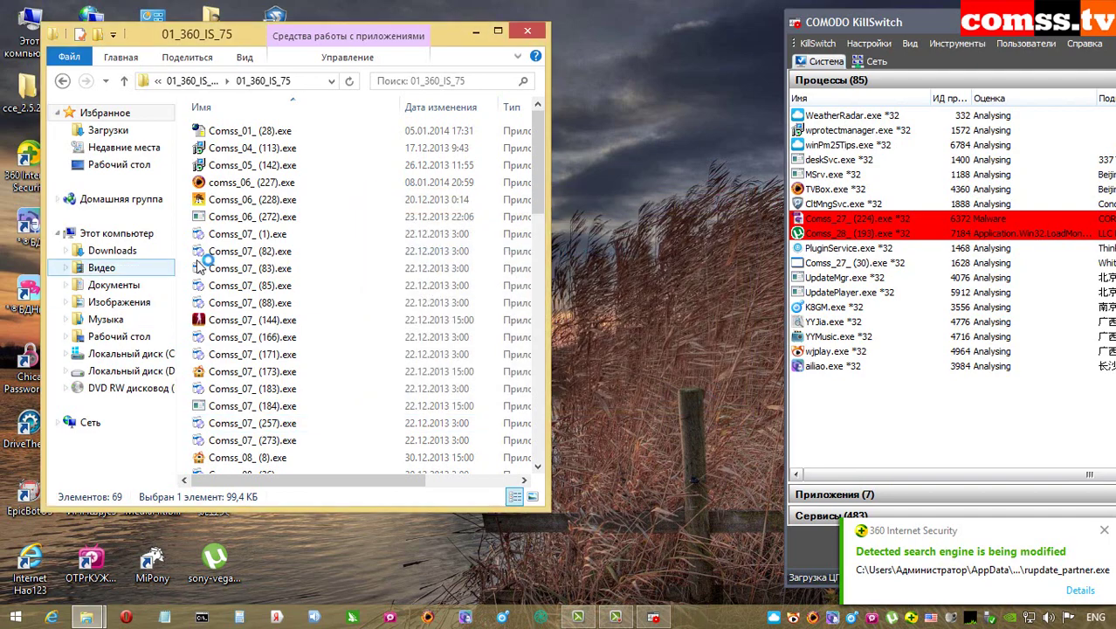
# Run Comss_28_ (222) and (228), starting the downloader and closing the WinRAR window.
pyautogui.scroll(-10, 349, 262)
pyautogui.doubleClick(308, 215)
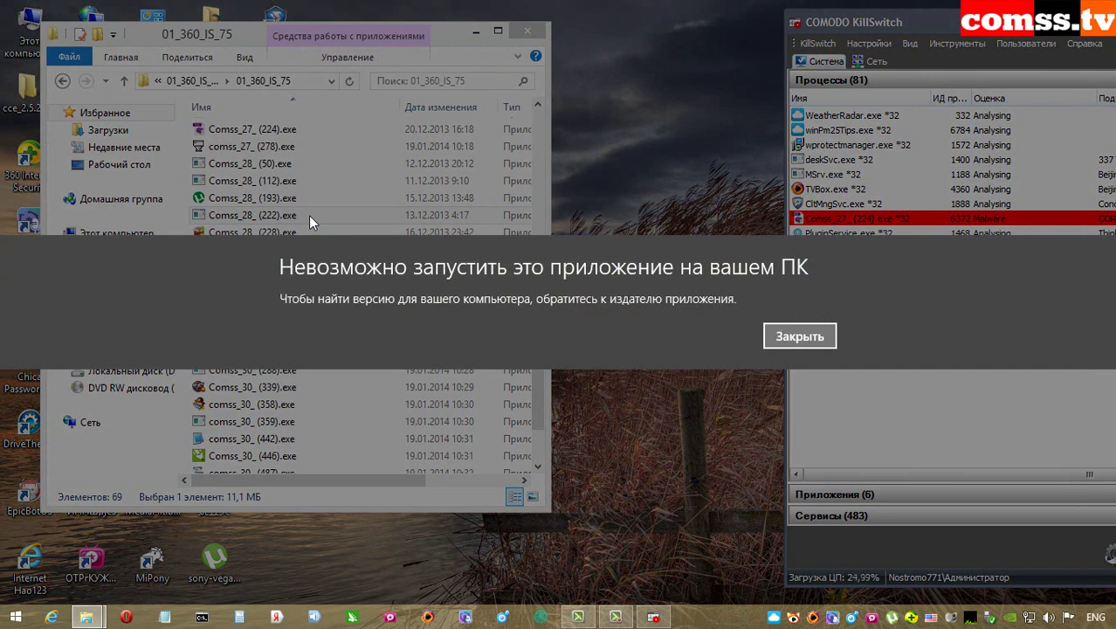
pyautogui.click(800, 337)
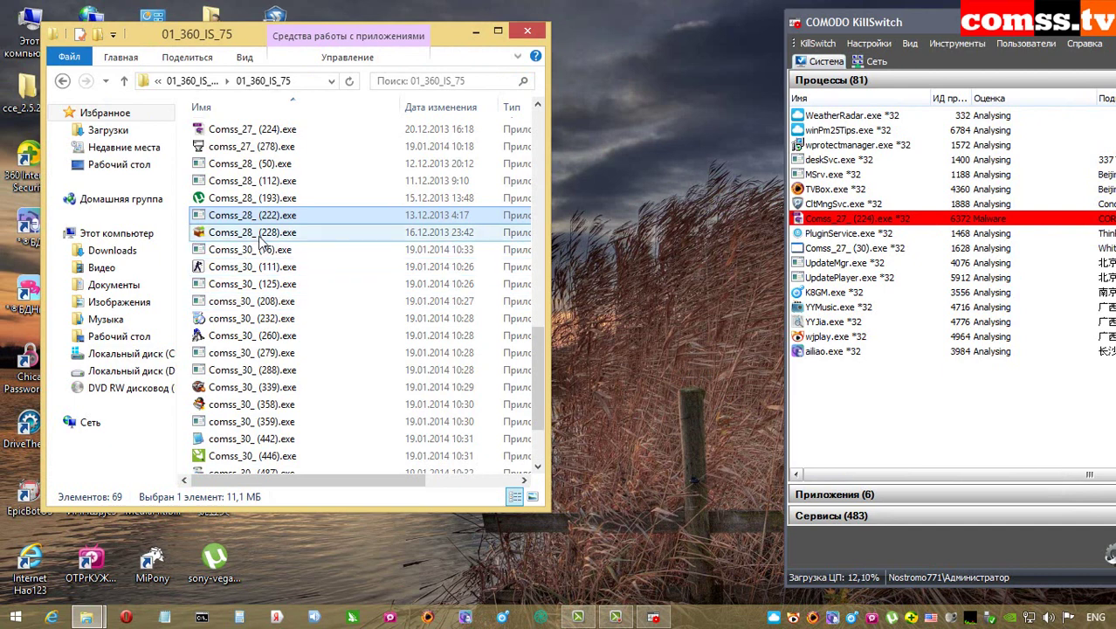
pyautogui.click(262, 234)
pyautogui.doubleClick(261, 236)
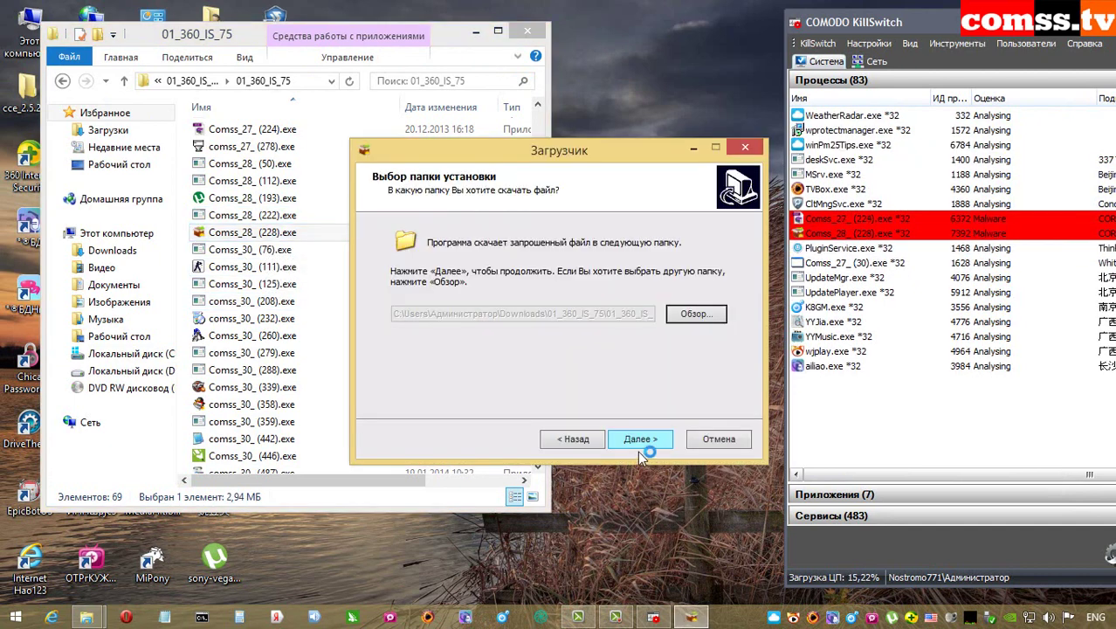
pyautogui.click(640, 443)
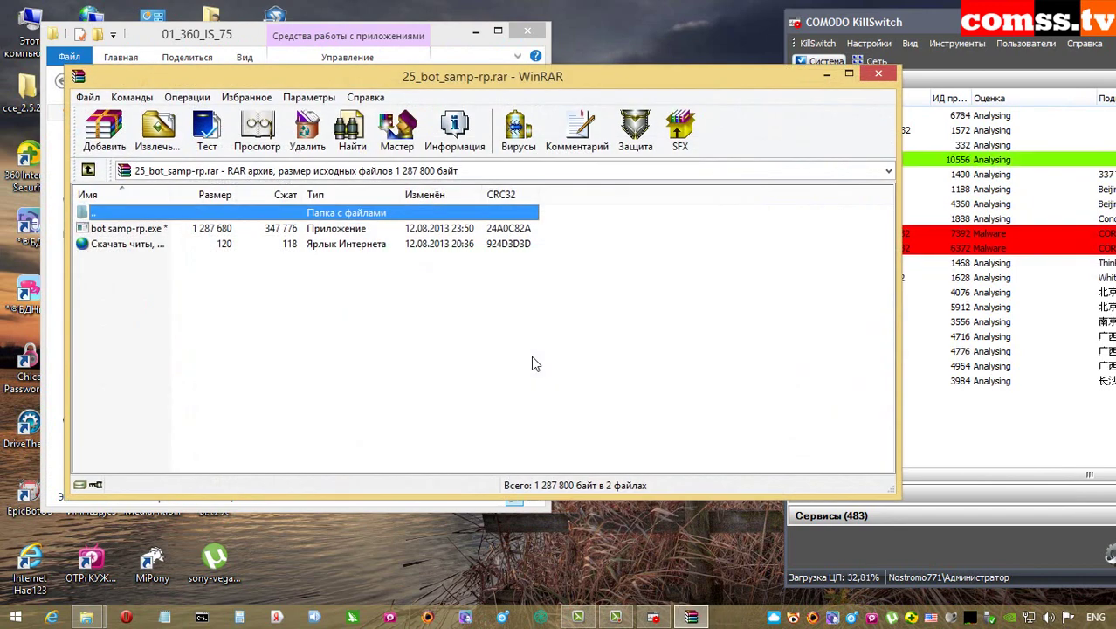
pyautogui.press('Escape')
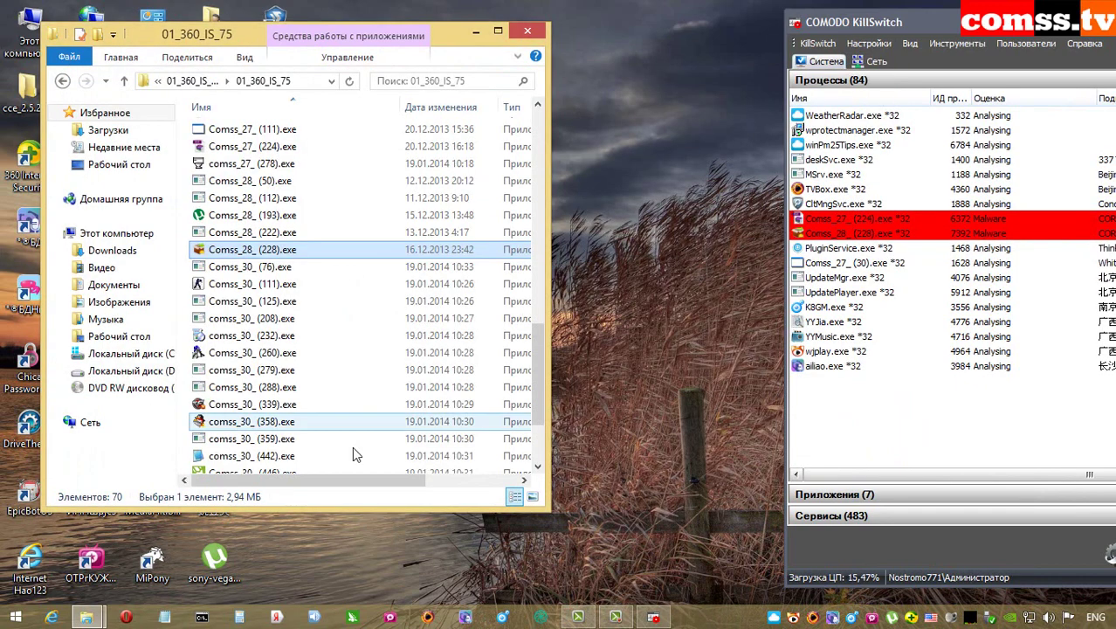
# Run Comss_30_ (76), (111), (125), (208) and (232), dismissing the filesystem dll error.
pyautogui.doubleClick(269, 276)
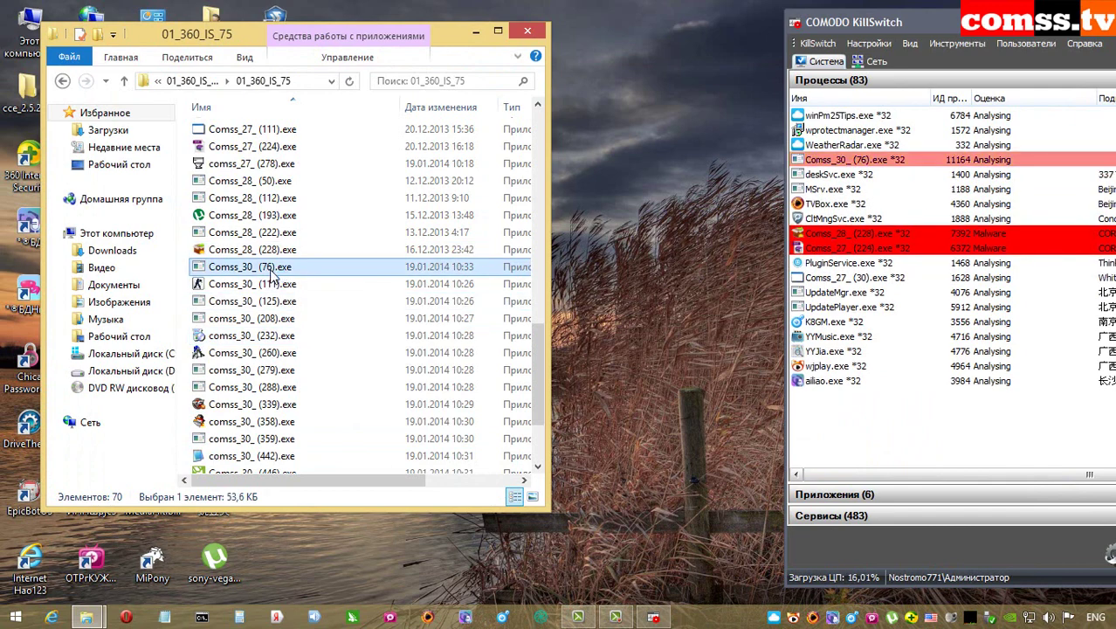
pyautogui.doubleClick(270, 283)
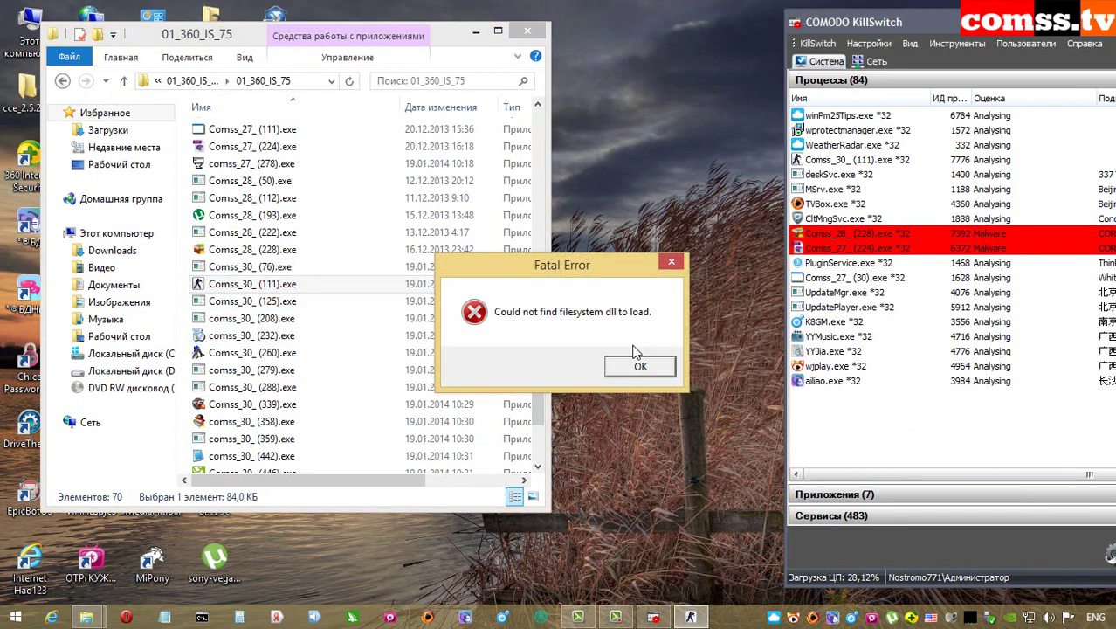
pyautogui.click(639, 367)
pyautogui.doubleClick(274, 302)
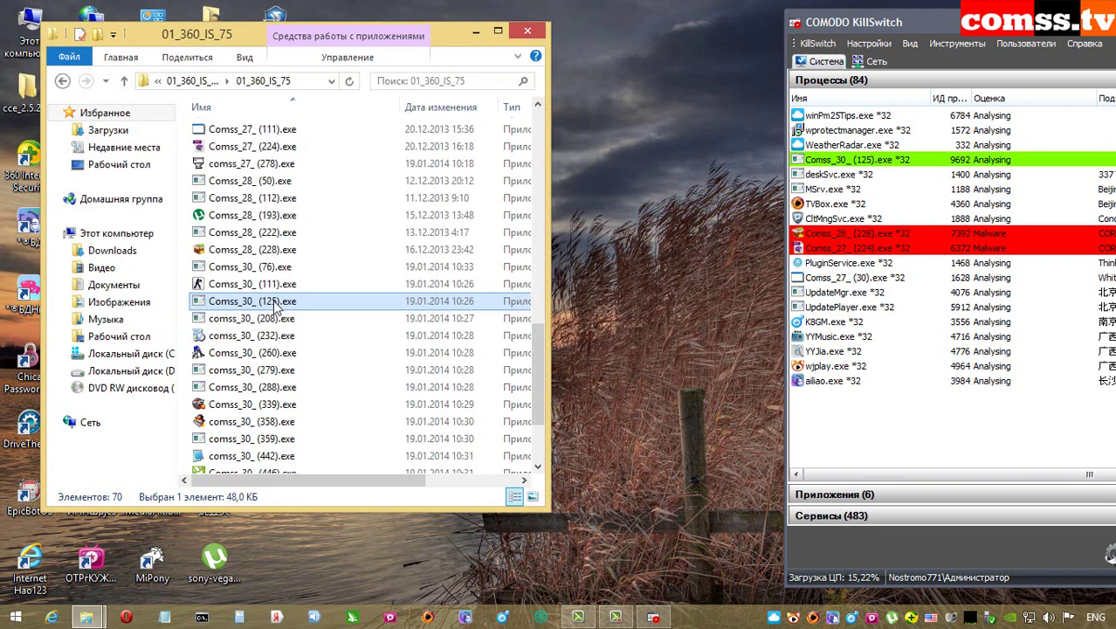
pyautogui.doubleClick(279, 319)
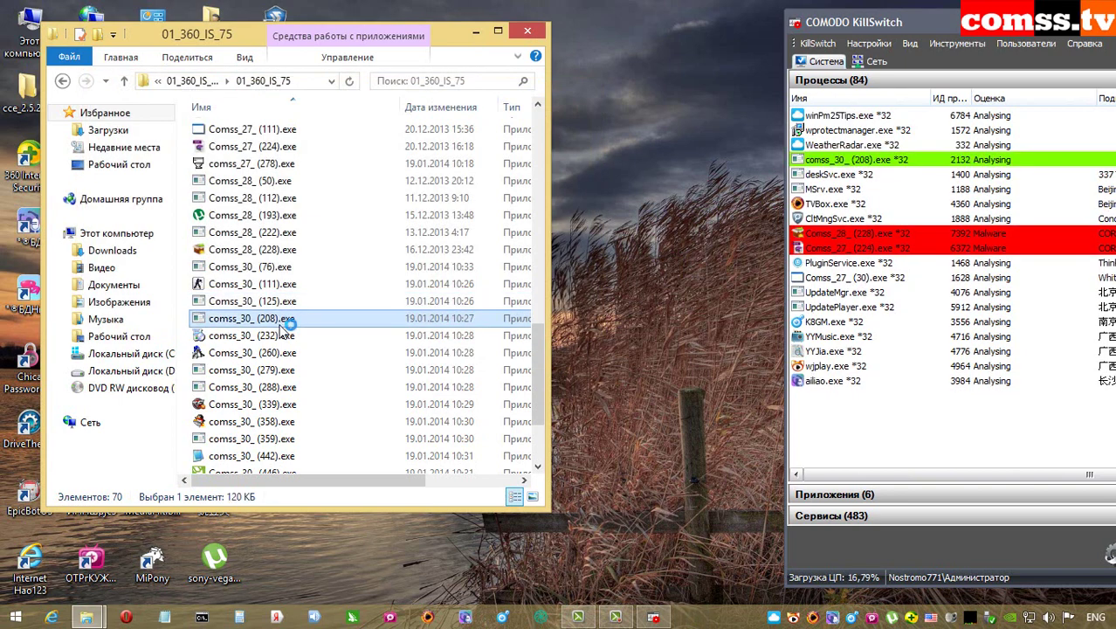
pyautogui.doubleClick(278, 337)
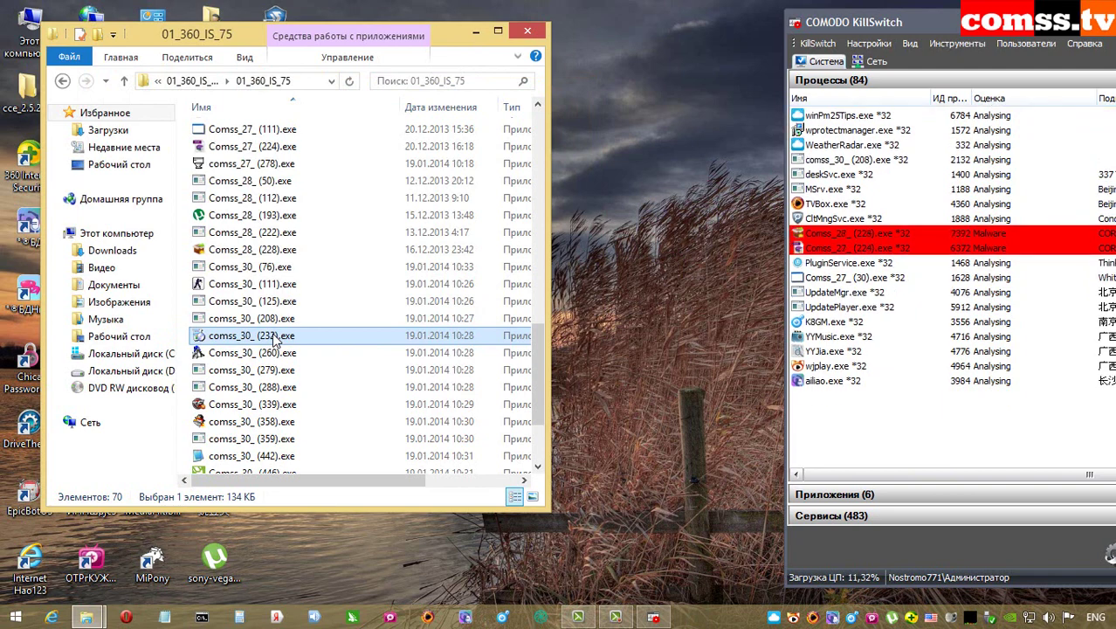
# Run Comss_30_ (260), (279), (288) and (339), dismissing the language error, answering yes, cancelling the uninstaller.
pyautogui.doubleClick(276, 353)
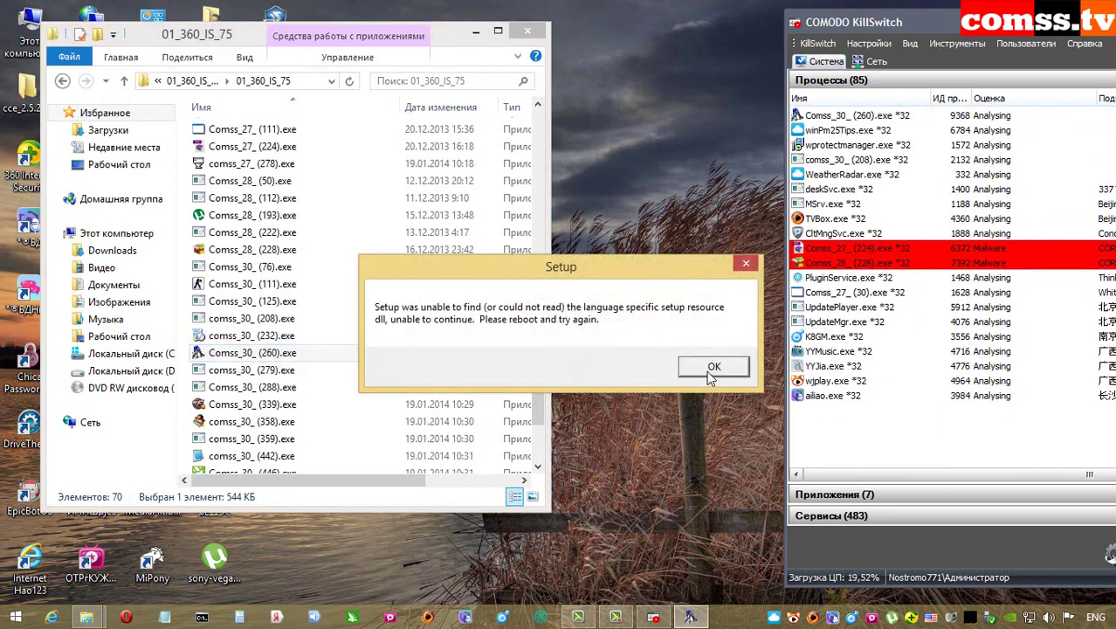
pyautogui.click(711, 365)
pyautogui.doubleClick(279, 370)
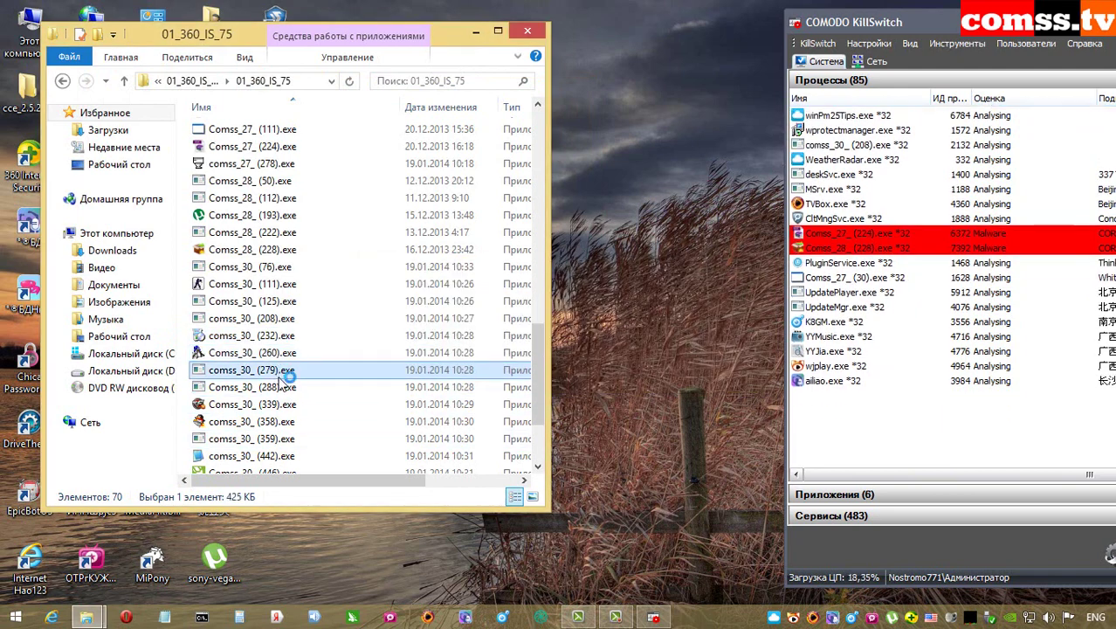
pyautogui.doubleClick(280, 386)
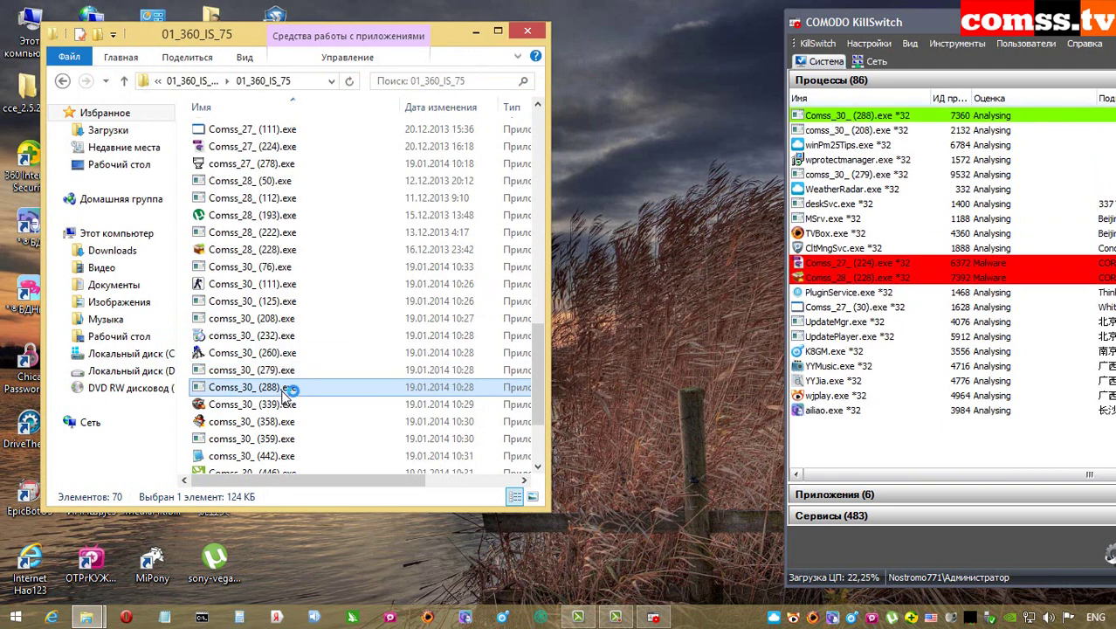
pyautogui.doubleClick(279, 407)
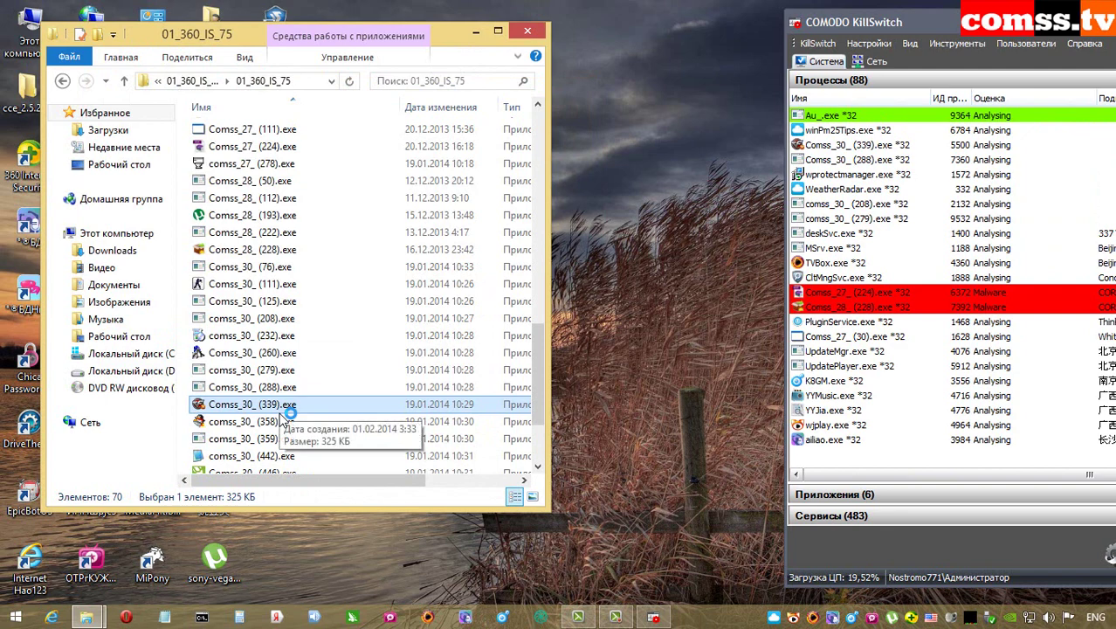
pyautogui.click(573, 364)
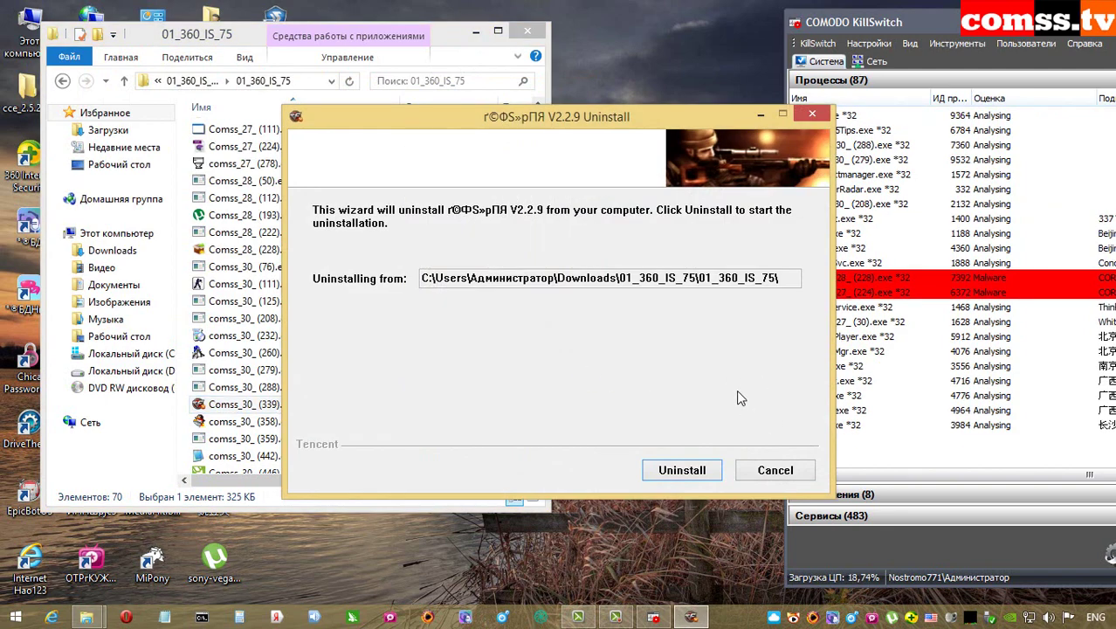
pyautogui.click(774, 469)
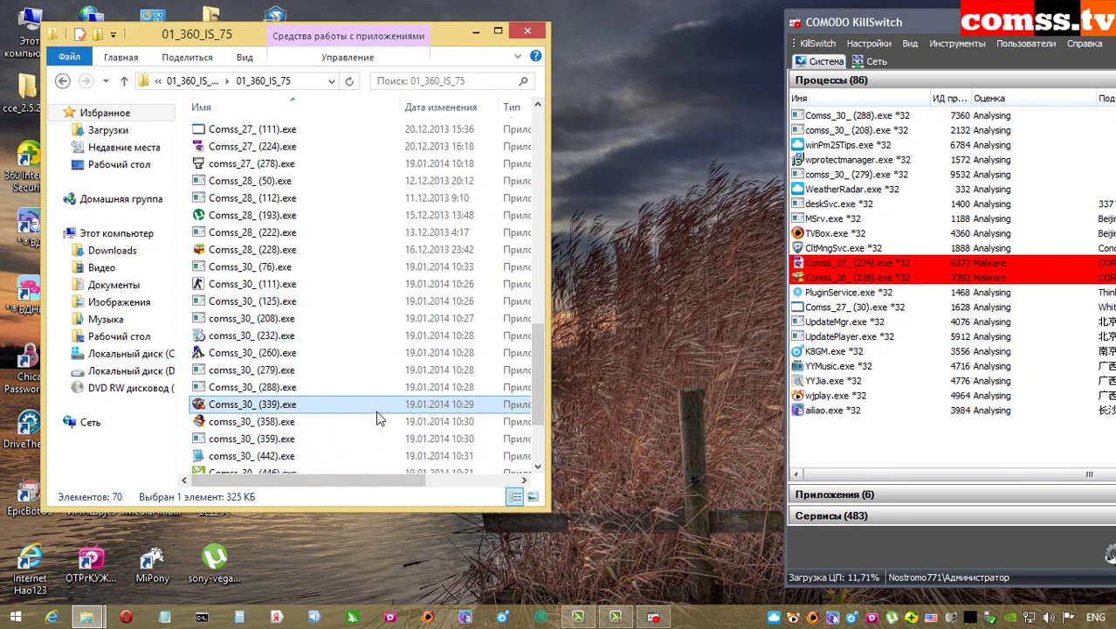
# Run comss_30_ (358) and (359), acknowledging the QQ warning, closing the browser, and confirming installation.
pyautogui.click(288, 422)
pyautogui.doubleClick(288, 423)
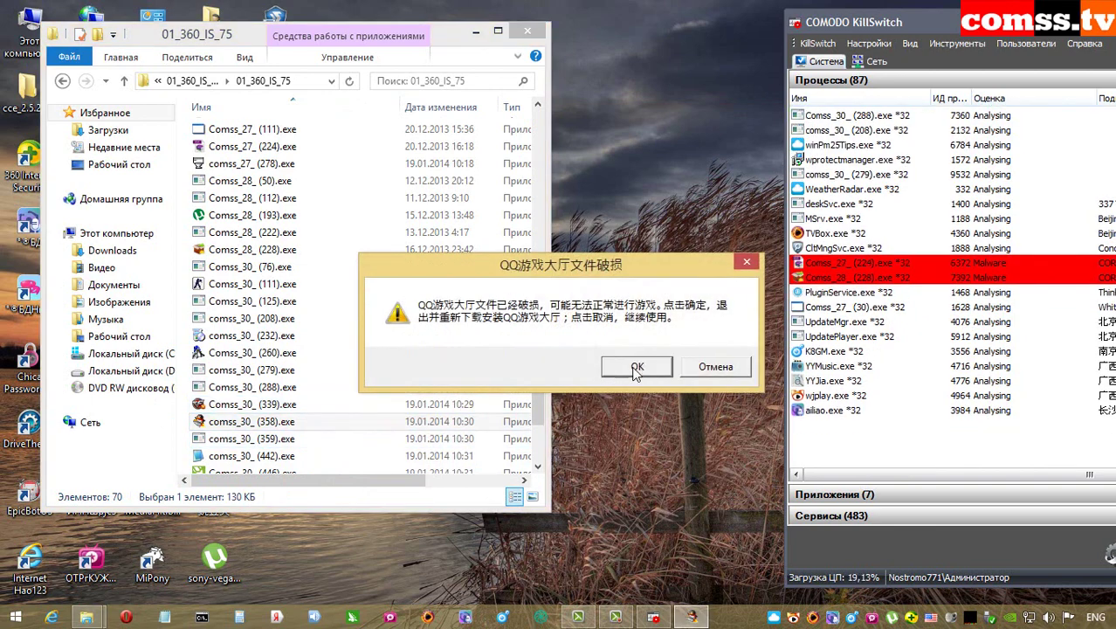
pyautogui.click(640, 367)
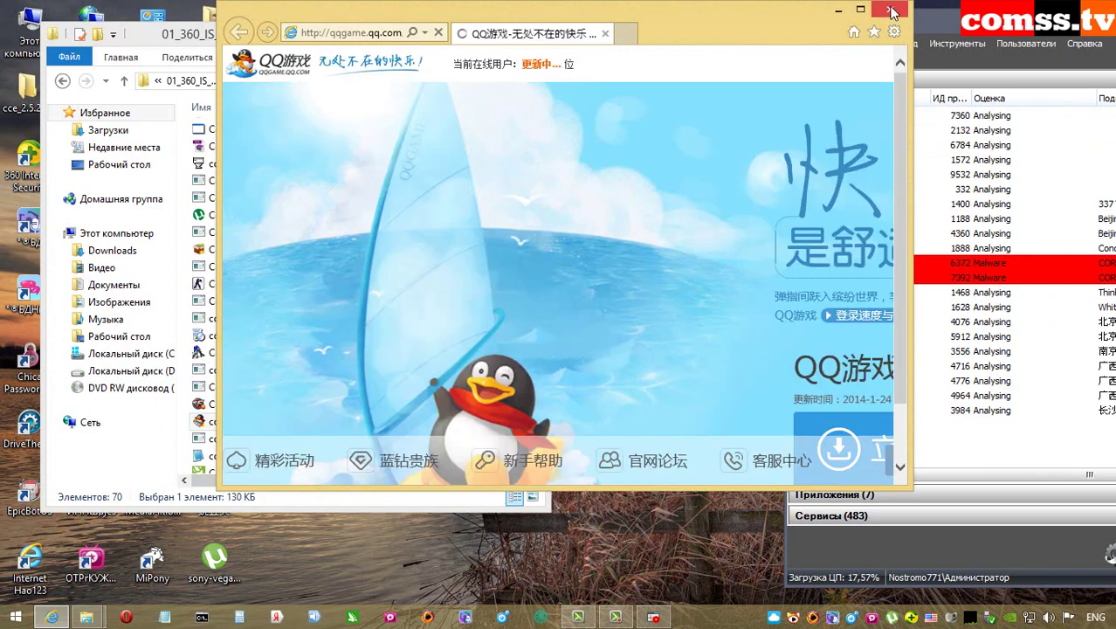
pyautogui.click(892, 11)
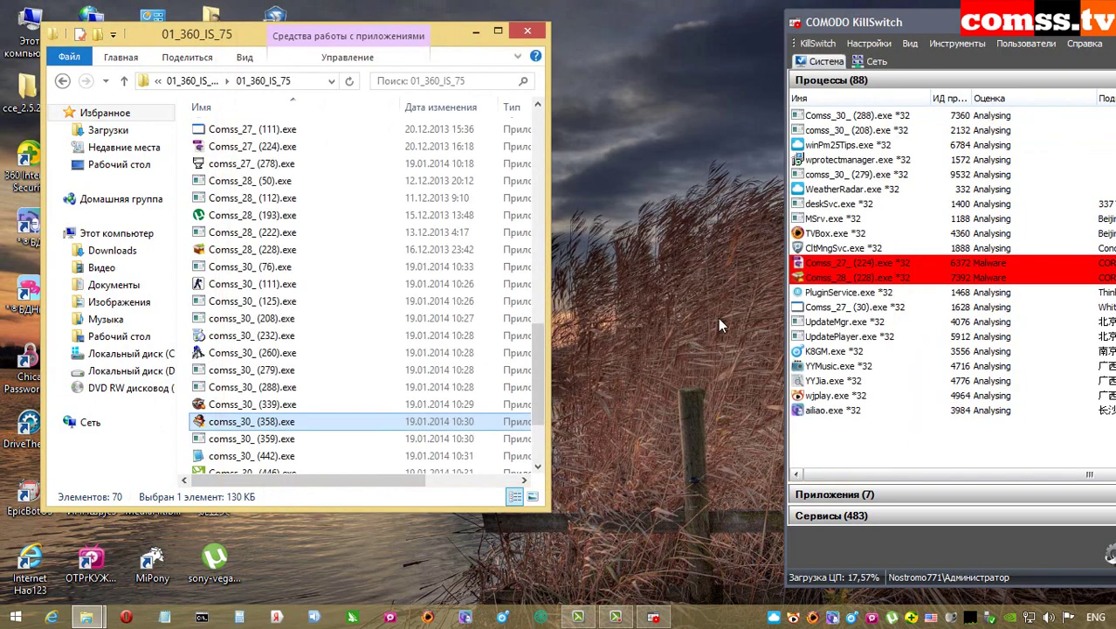
pyautogui.doubleClick(283, 441)
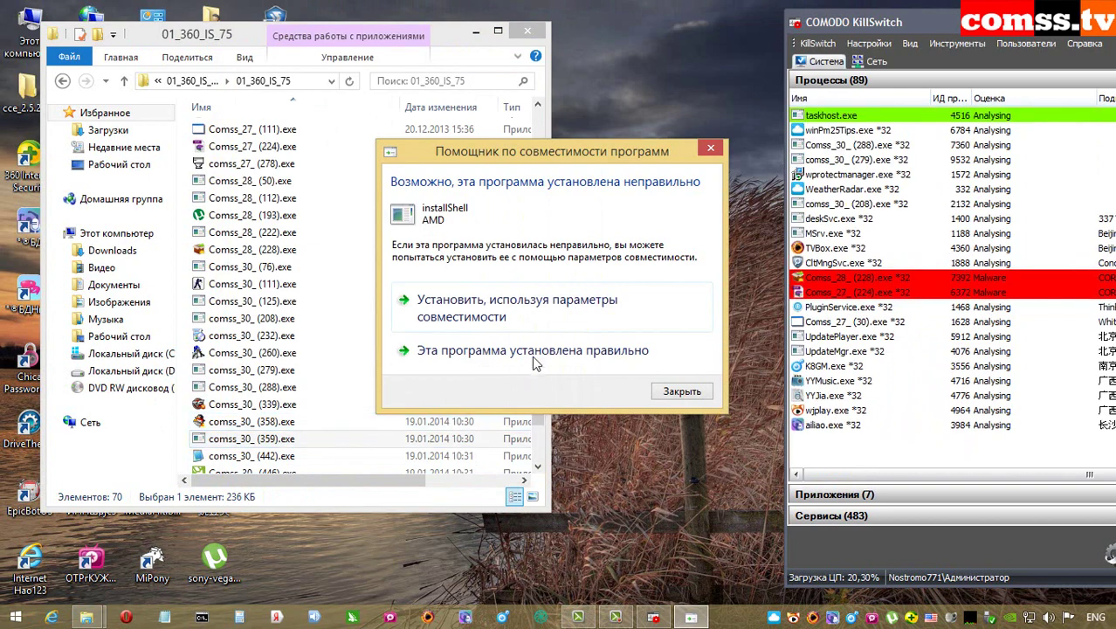
pyautogui.click(533, 354)
# Run comss_30_ (442), (446), (487) and (497), dismissing the side-by-side configuration error.
pyautogui.doubleClick(281, 456)
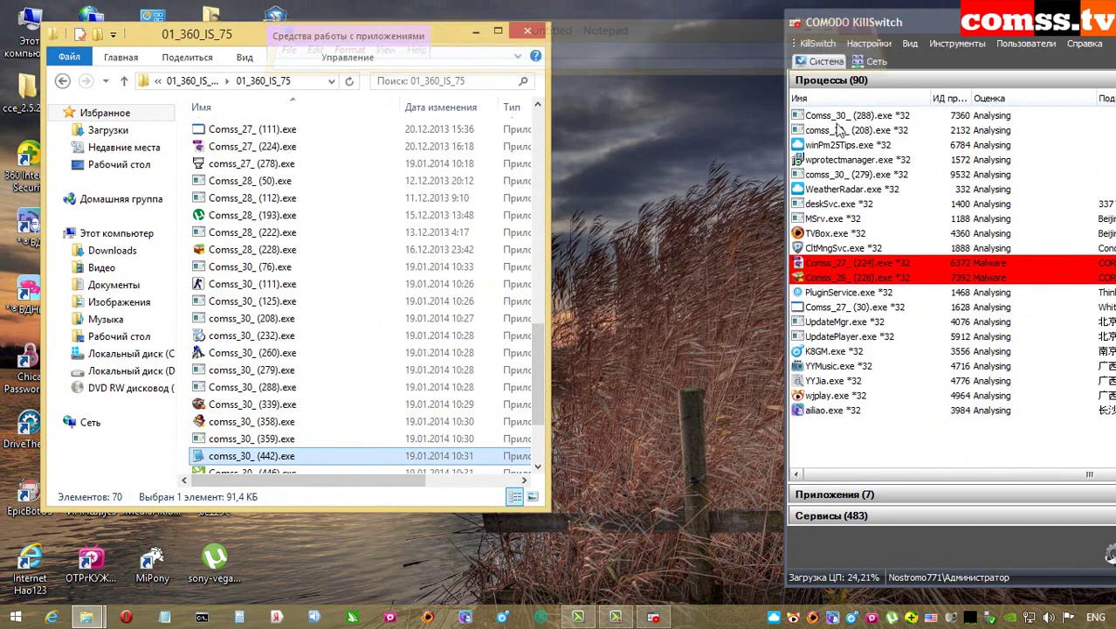
pyautogui.scroll(-3, 321, 365)
pyautogui.doubleClick(320, 362)
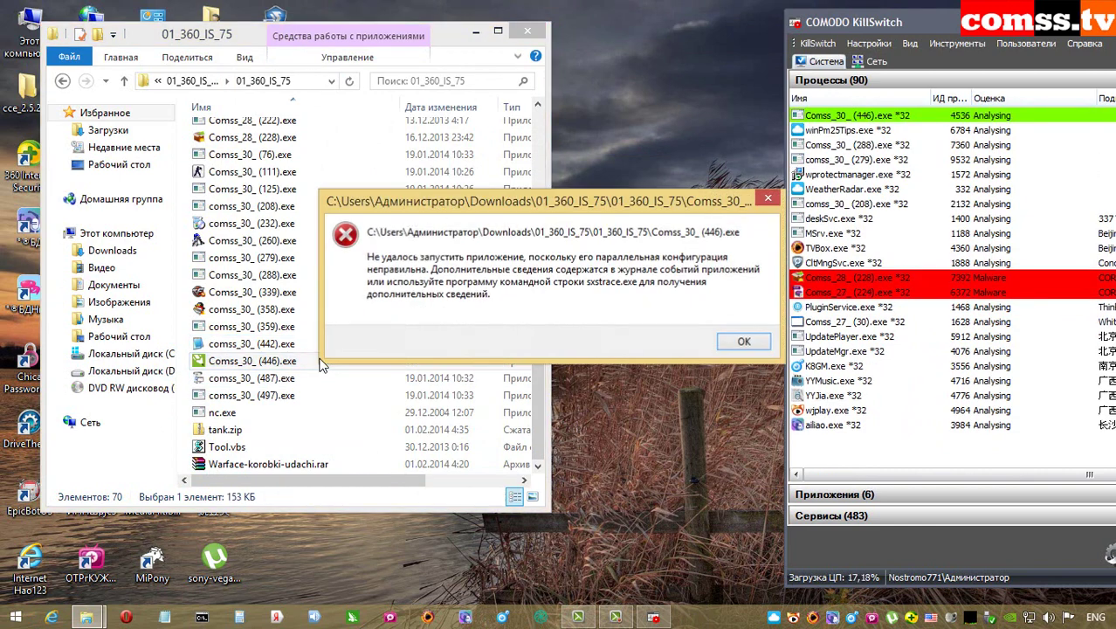
pyautogui.click(743, 342)
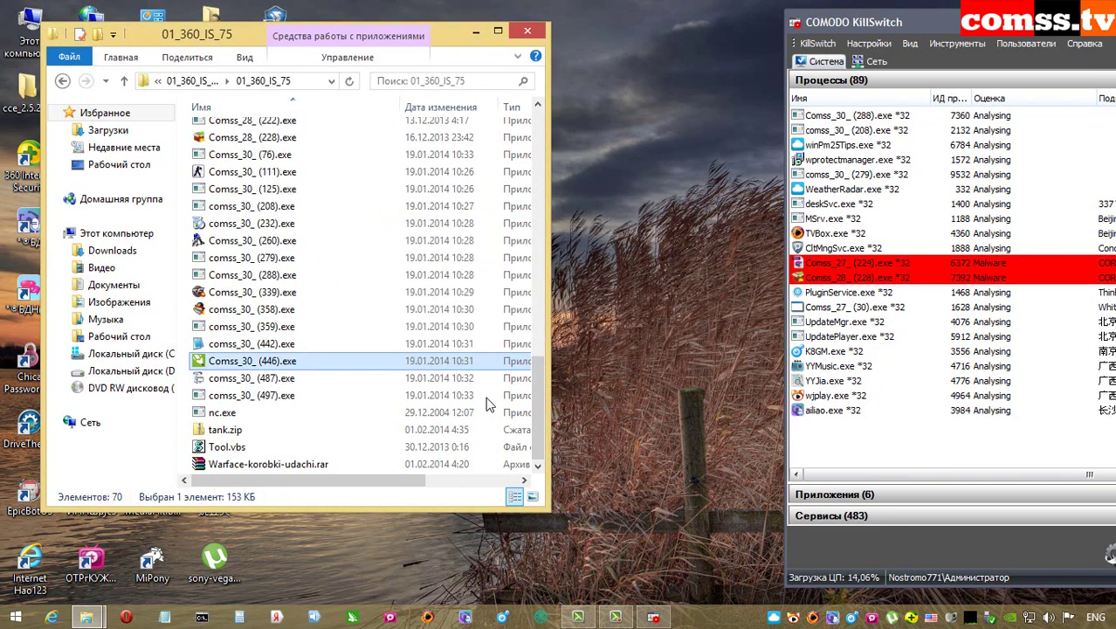
pyautogui.doubleClick(295, 382)
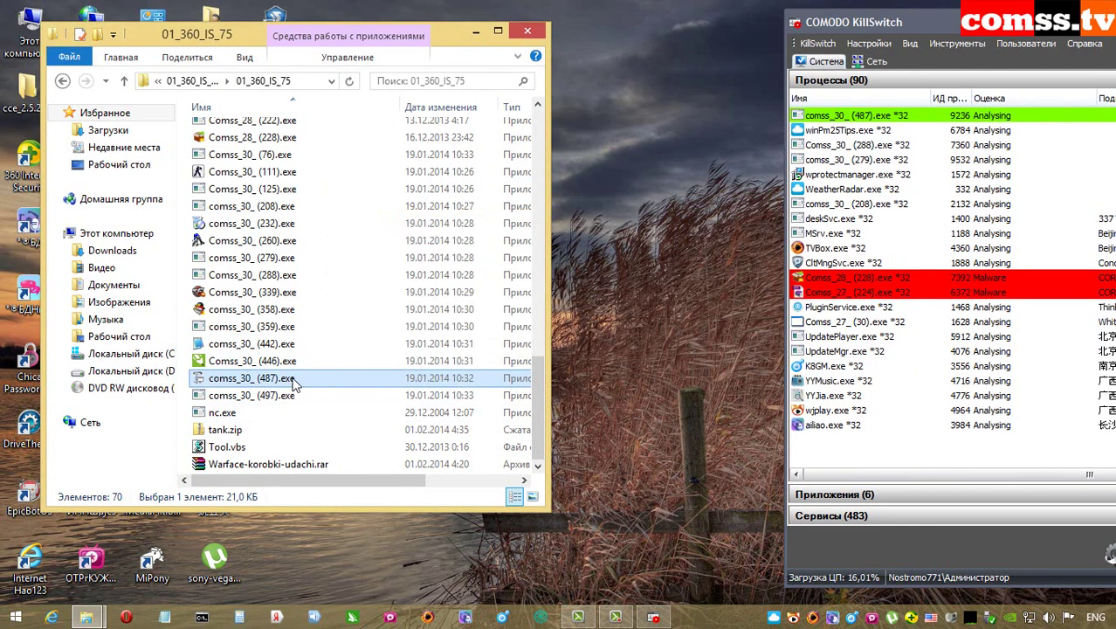
pyautogui.doubleClick(295, 395)
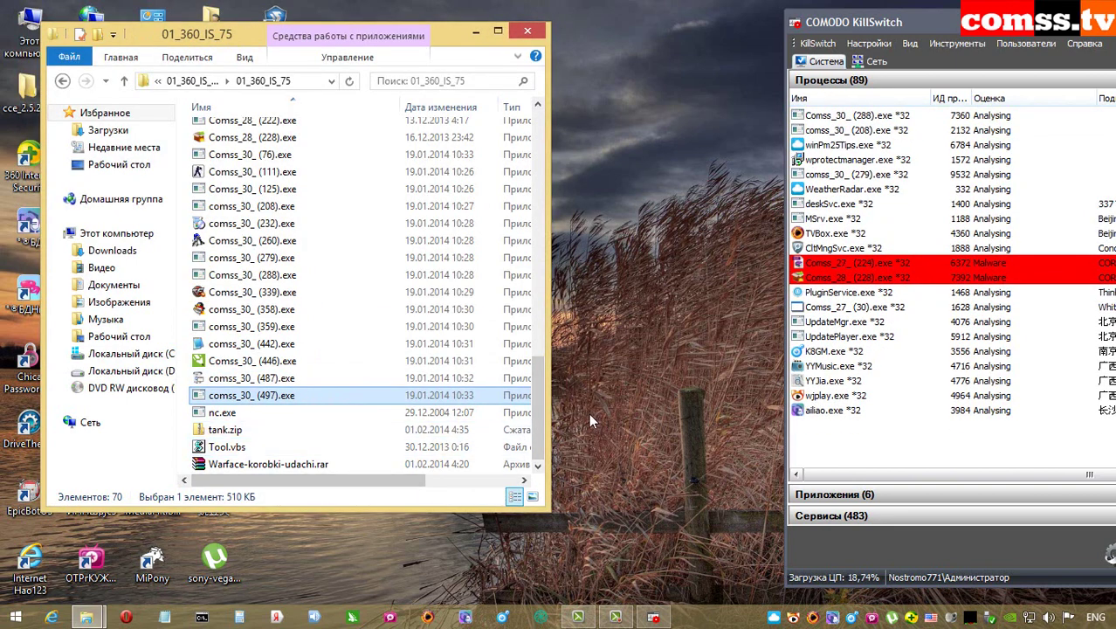
# Move the sample folder window to the upper left and delete all 70 files.
pyautogui.moveTo(537, 409); pyautogui.dragTo(556, 167)
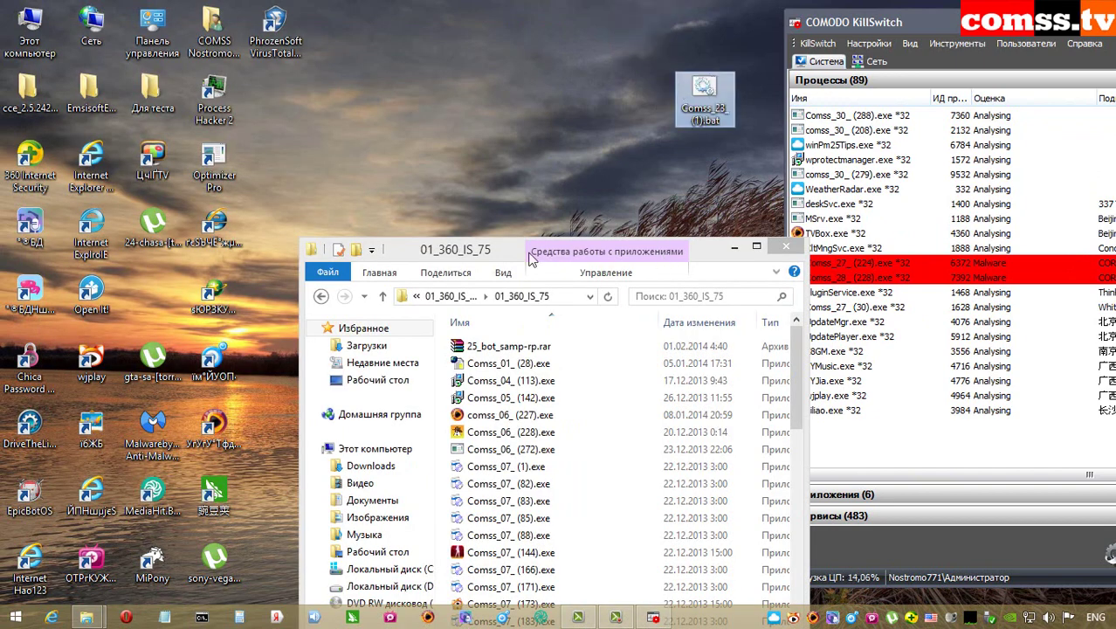
pyautogui.moveTo(531, 258); pyautogui.dragTo(322, 53)
pyautogui.click(360, 210)
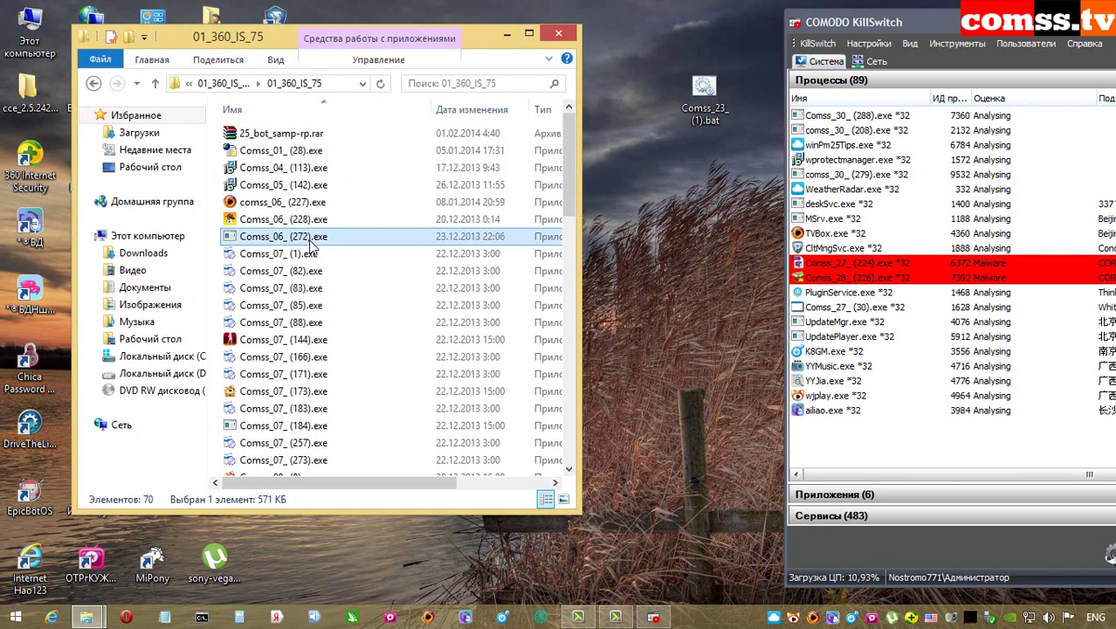
pyautogui.hotkey('ctrl', 'a')
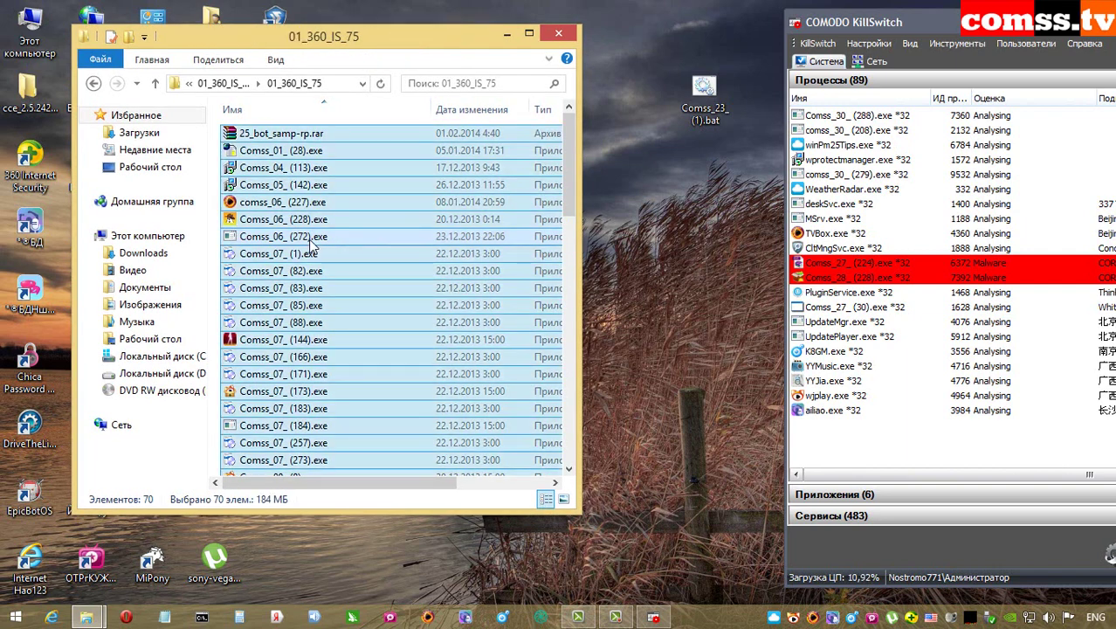
pyautogui.press('Delete')
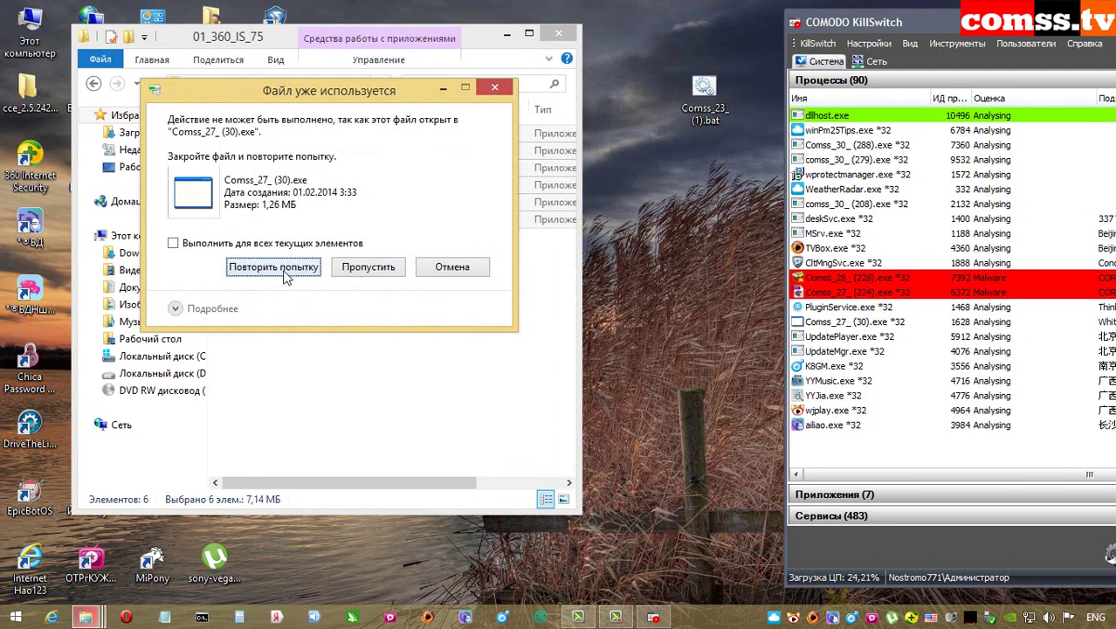
# Skip every in-use file so six remain, then close the sample folder.
pyautogui.click(236, 247)
pyautogui.click(378, 268)
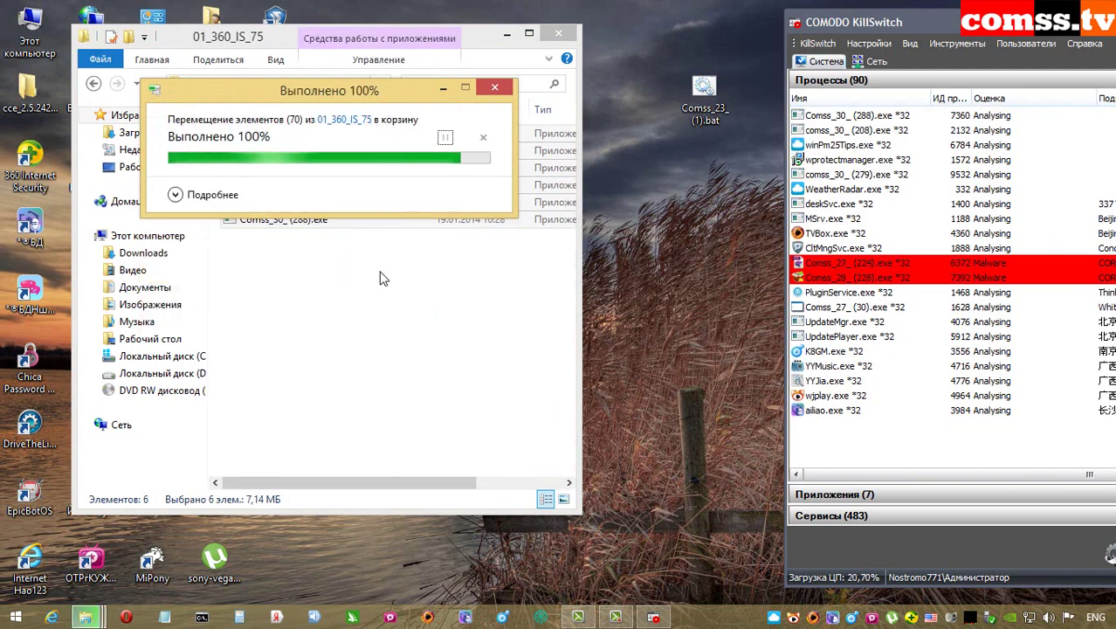
pyautogui.click(411, 300)
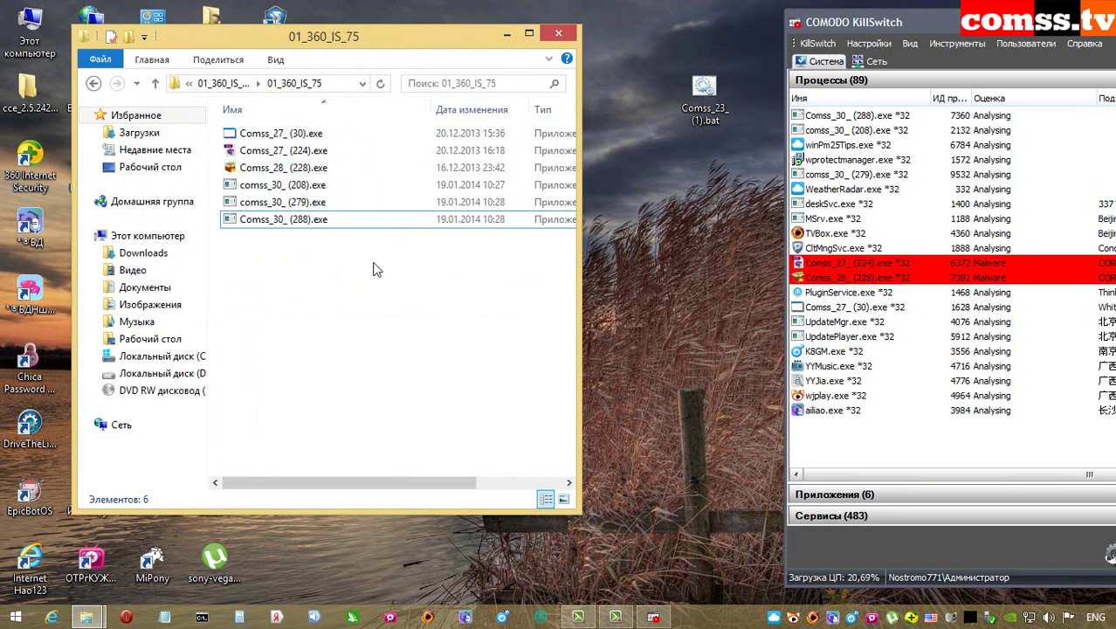
pyautogui.click(434, 224)
pyautogui.click(558, 33)
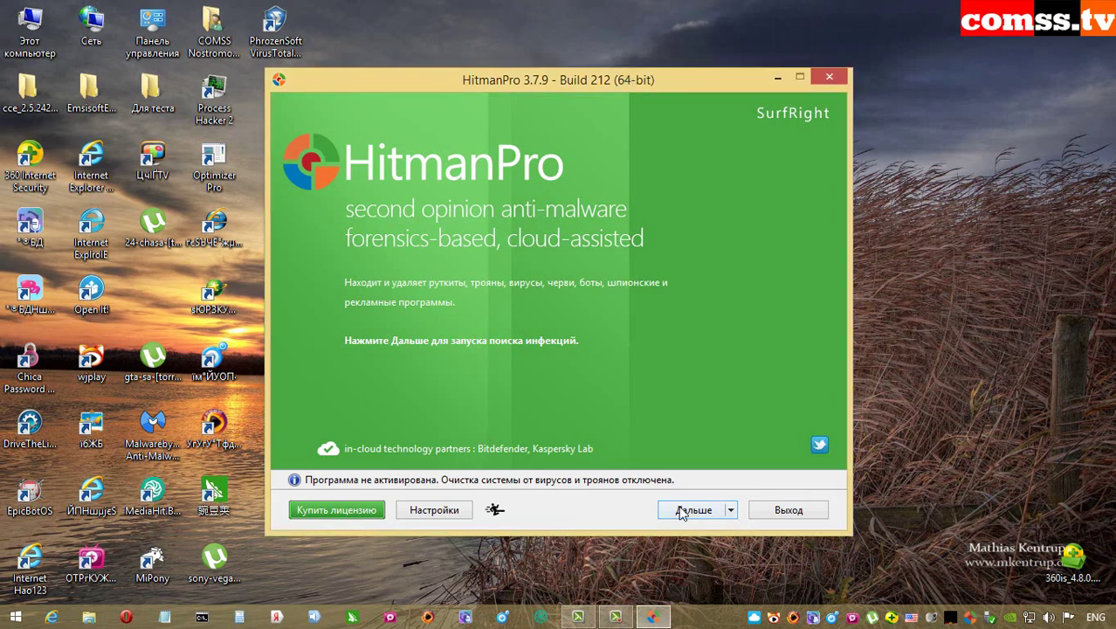
# Run the HitmanPro scan until it lists 11 infected items, such as OptimizerPro[1].exe, set to Quarantine.
pyautogui.click(686, 511)
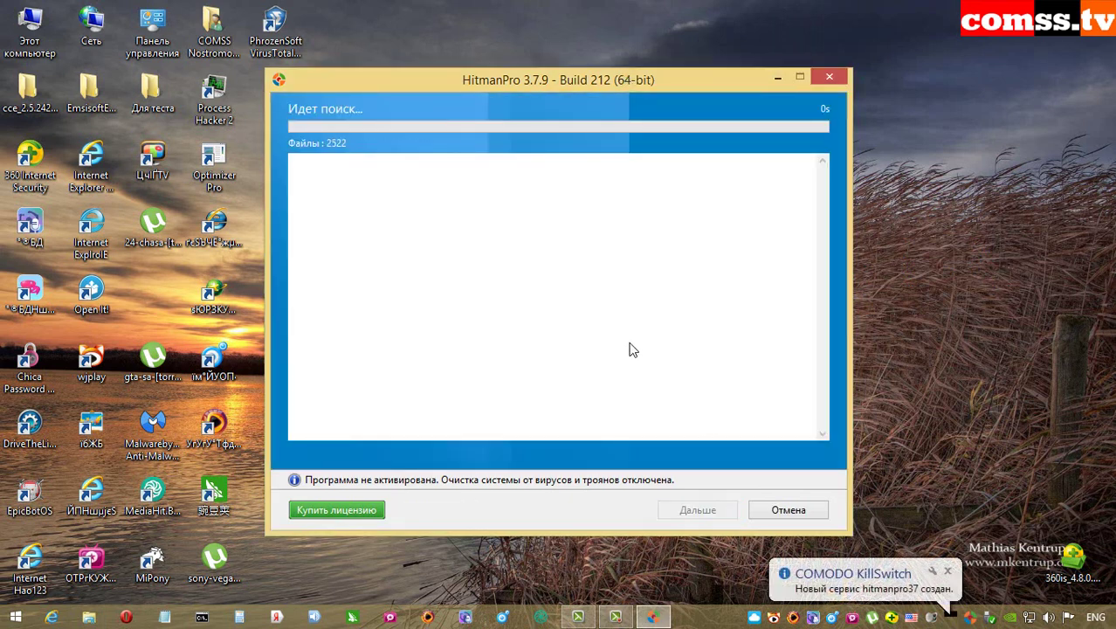
pyautogui.moveTo(633, 351); pyautogui.dragTo(619, 336)
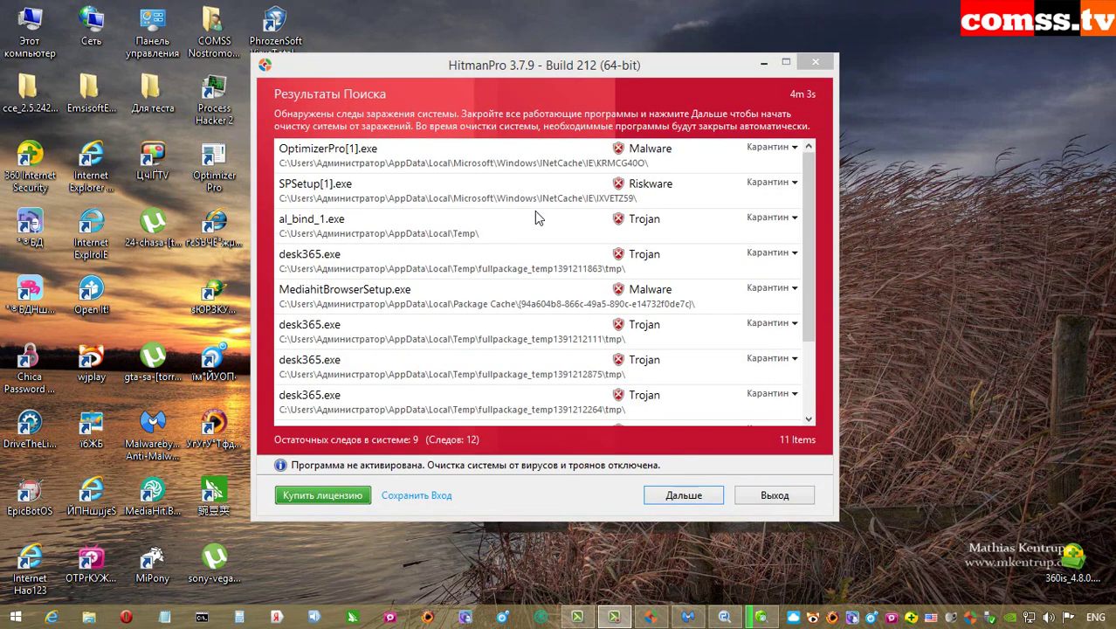
pyautogui.click(502, 74)
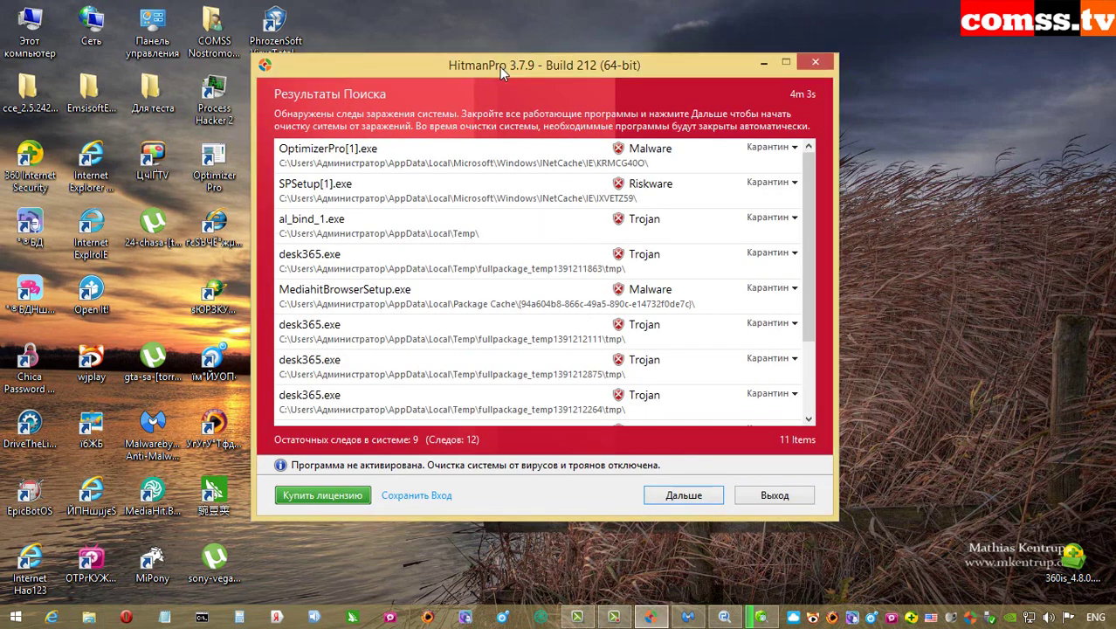
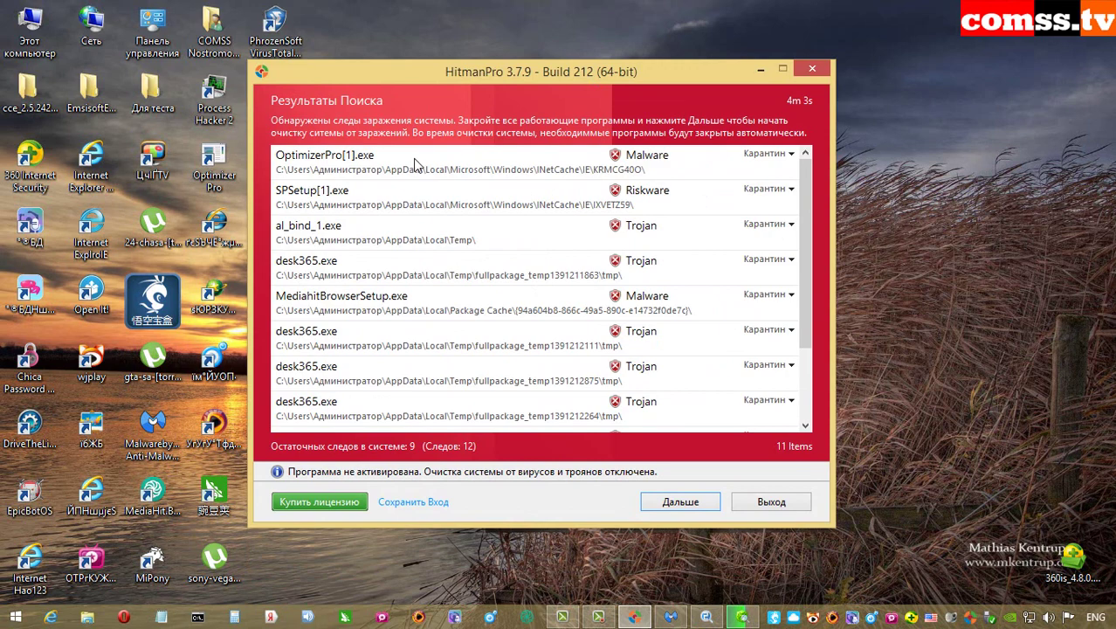
# Check the detection names for OptimizerPro[1].exe, SPSetup[1].exe, al_bind_1.exe and desk365.exe.
pyautogui.moveTo(812, 219); pyautogui.dragTo(812, 186)
pyautogui.click(557, 165)
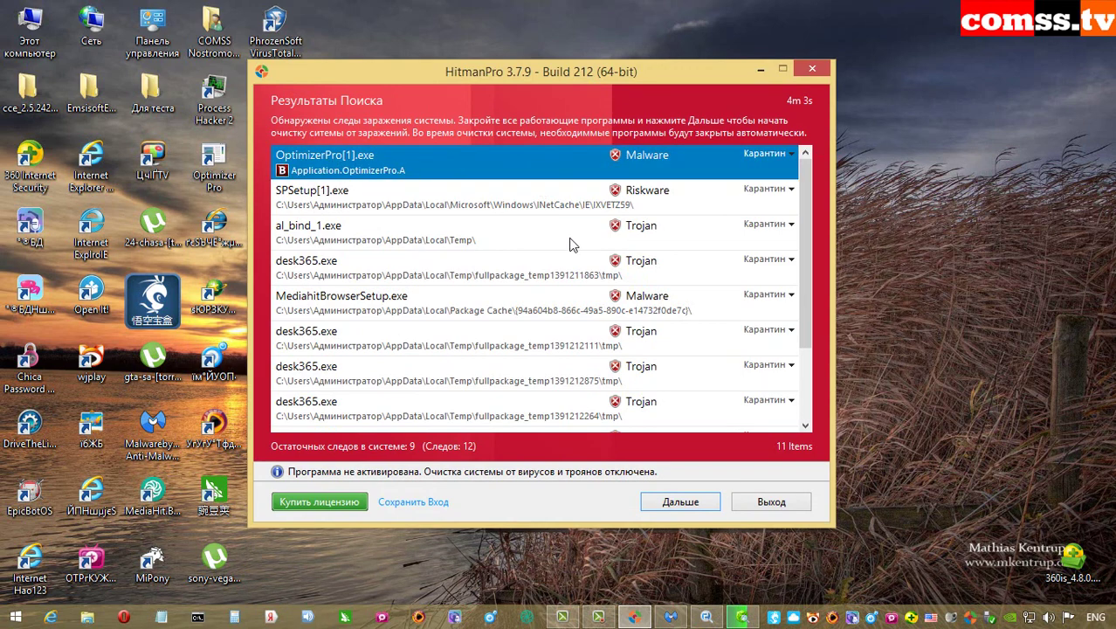
pyautogui.click(459, 186)
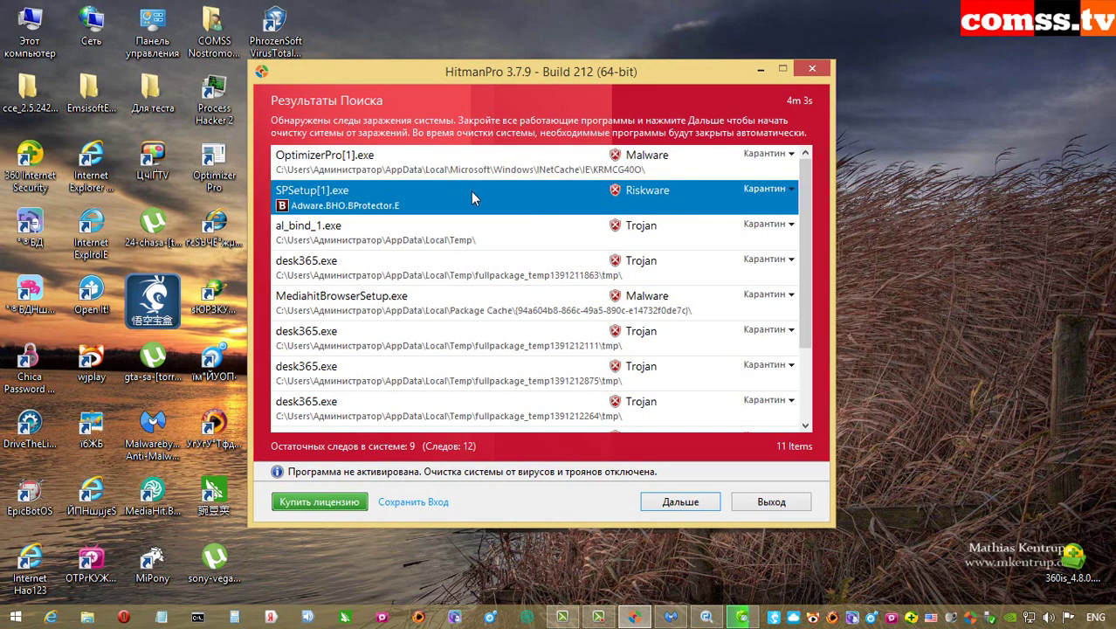
pyautogui.click(511, 248)
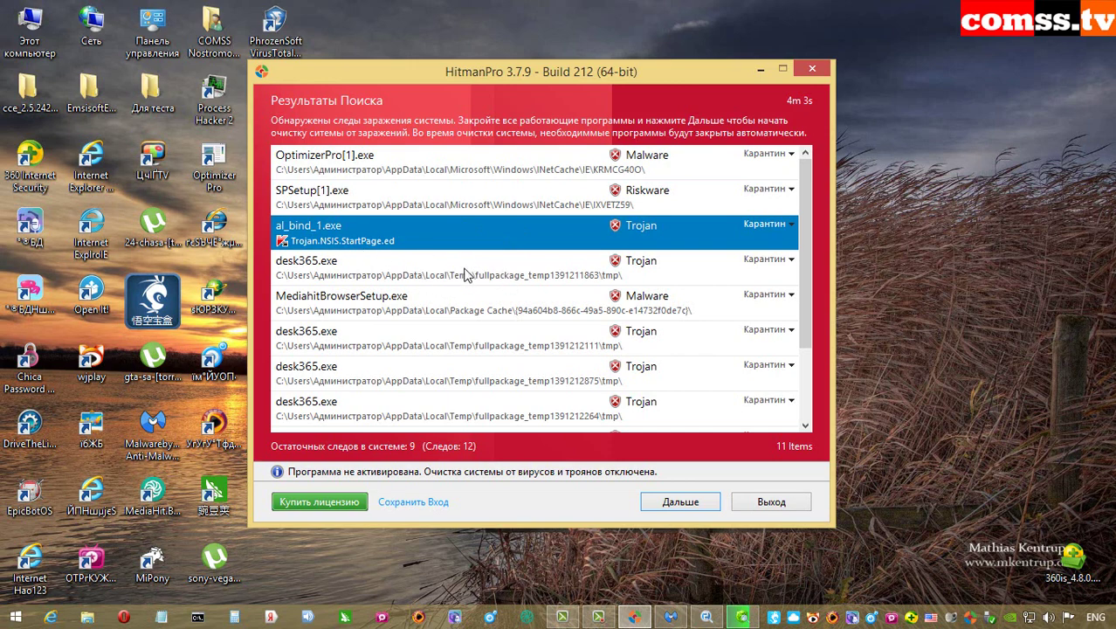
pyautogui.click(496, 278)
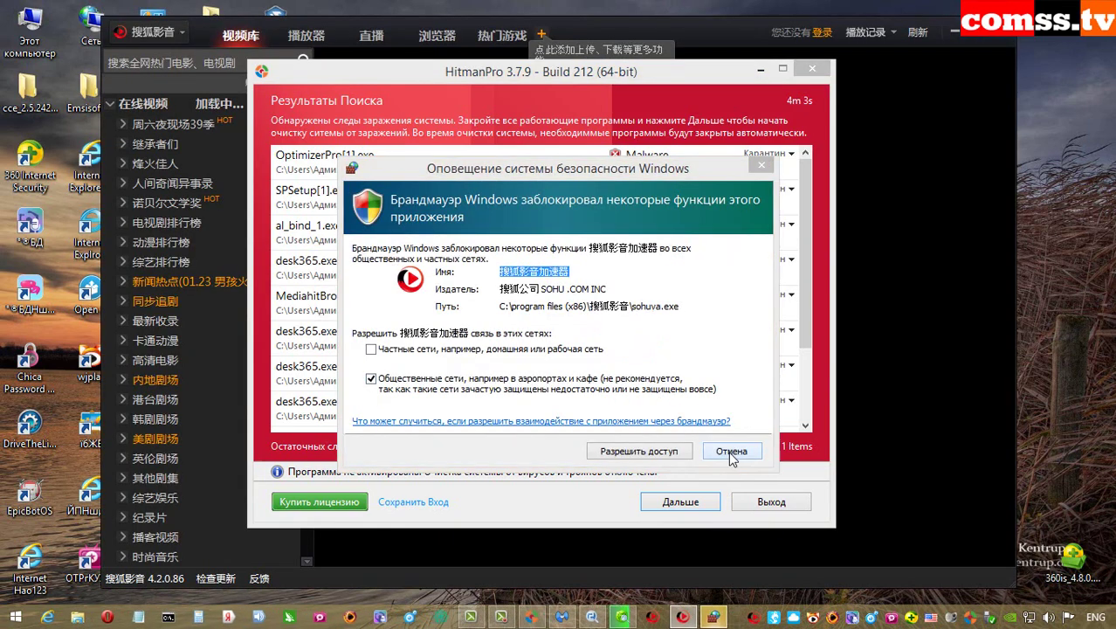
# Deny the player's firewall request, close Sohu player, then check MediahitBrowserSetup.exe and desk365.exe detections.
pyautogui.click(718, 452)
pyautogui.click(1005, 41)
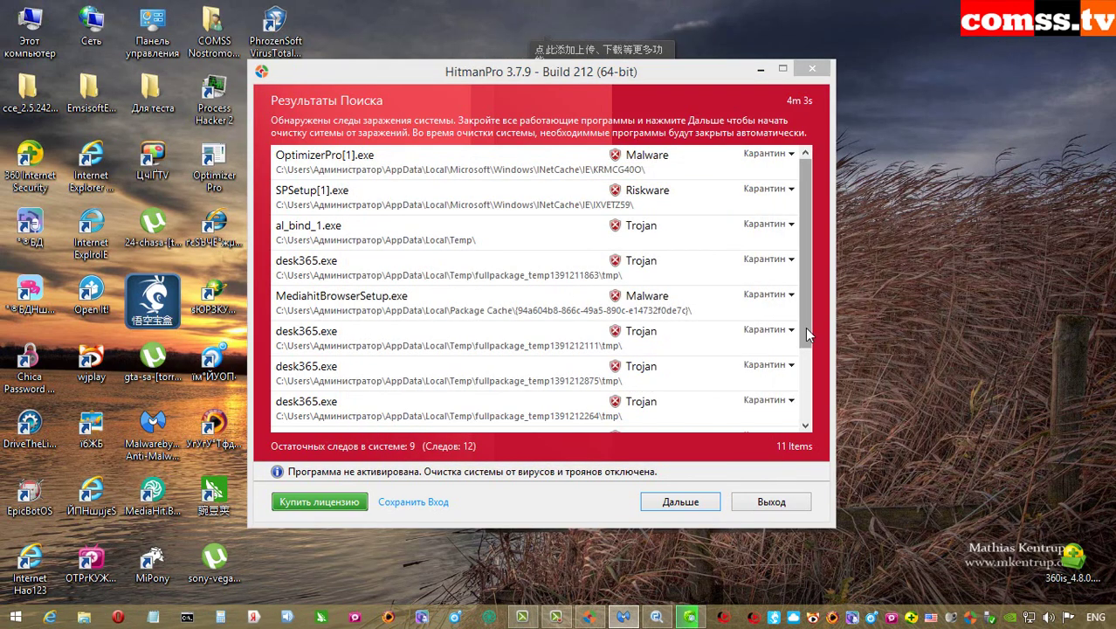
pyautogui.click(541, 274)
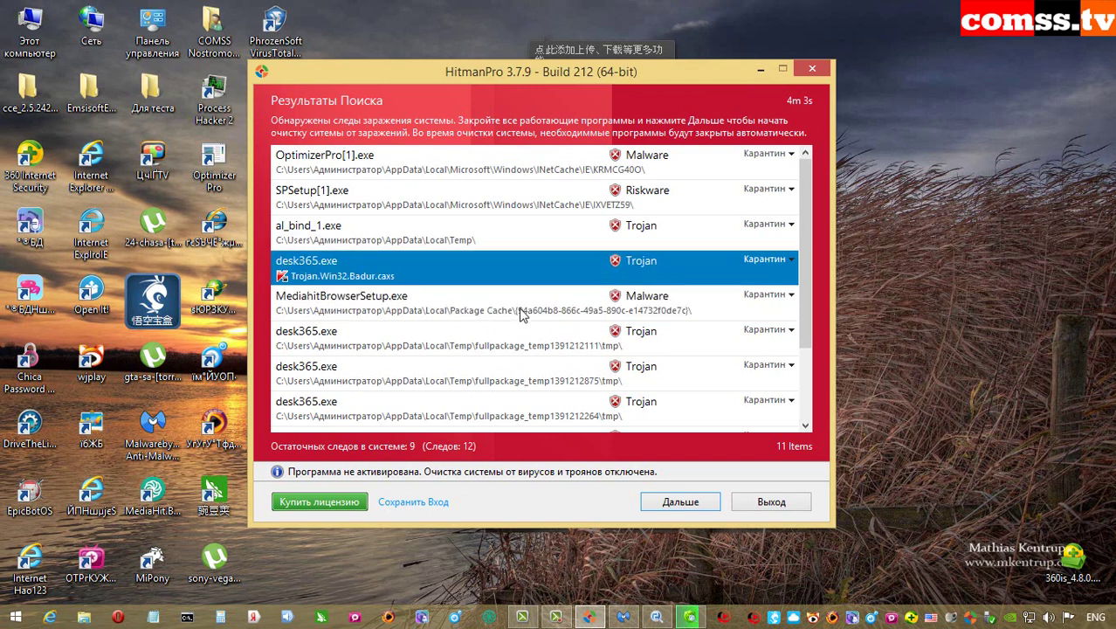
pyautogui.click(522, 307)
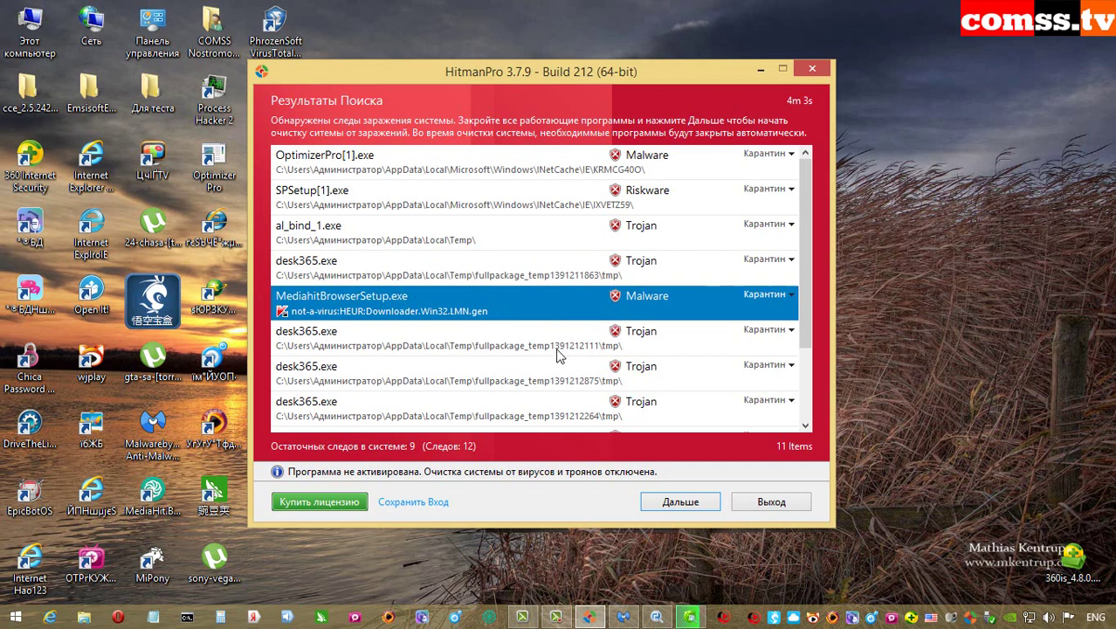
pyautogui.click(559, 356)
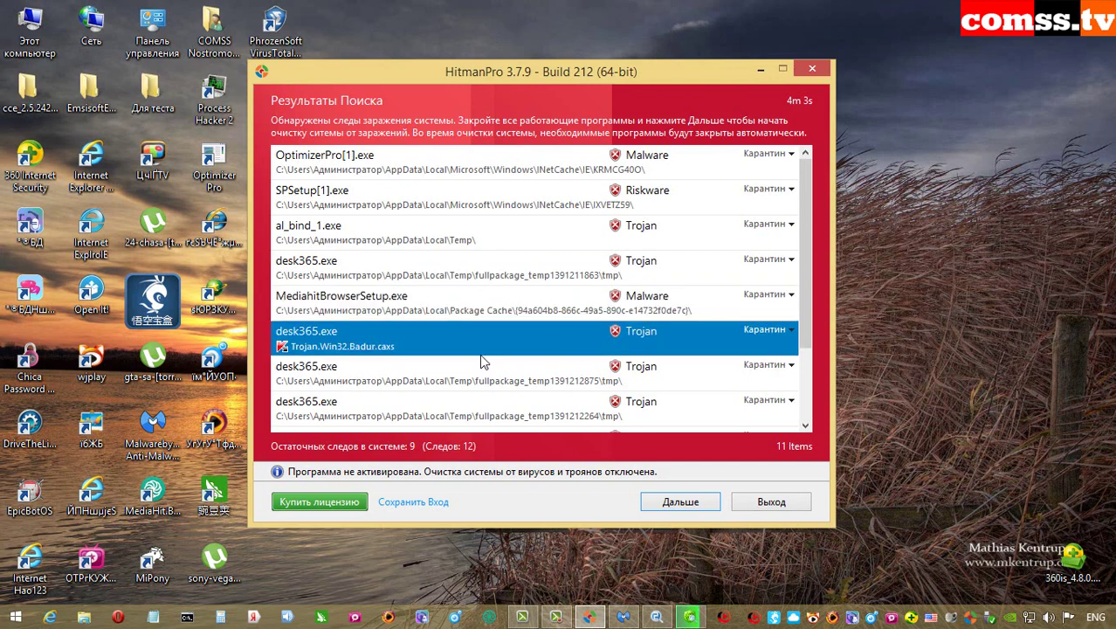
pyautogui.click(513, 383)
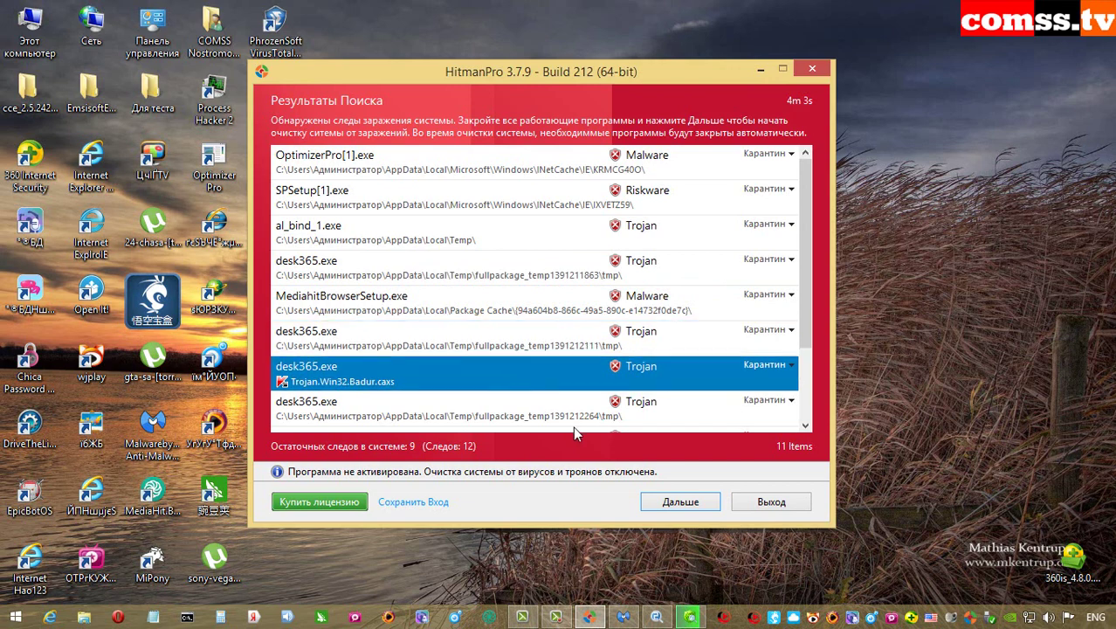
pyautogui.moveTo(806, 289); pyautogui.dragTo(814, 375)
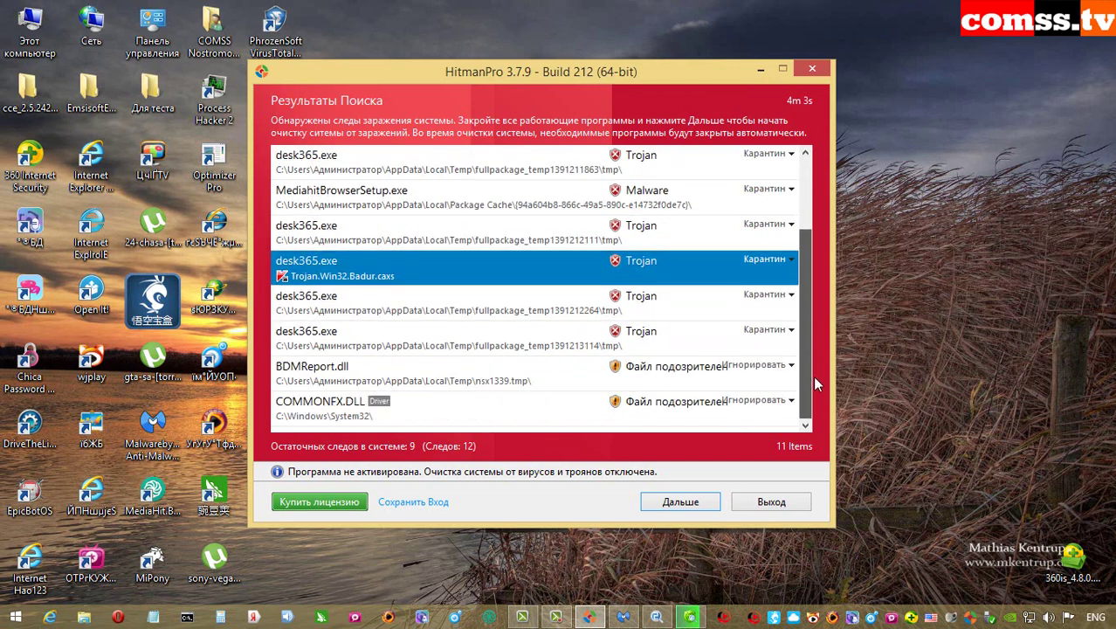
# Check the detections for the remaining desk365.exe copies and the suspicious BDMReport.dll.
pyautogui.click(465, 302)
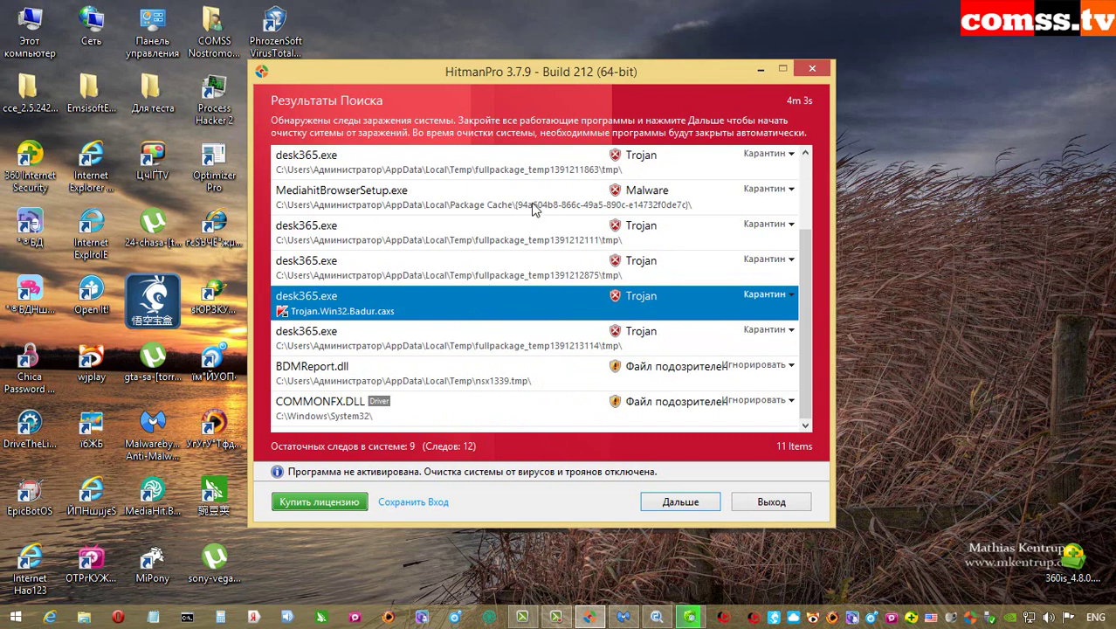
pyautogui.click(513, 348)
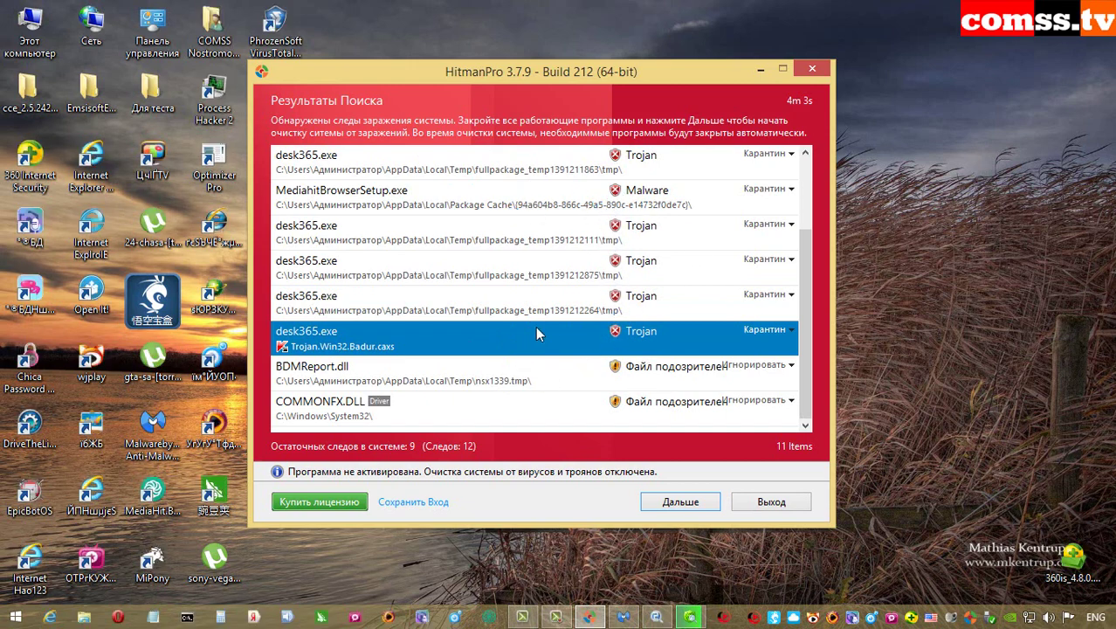
pyautogui.click(547, 385)
# Choose Инструментарий > VirusTotal from BDMReport.dll's action dropdown.
pyautogui.click(791, 365)
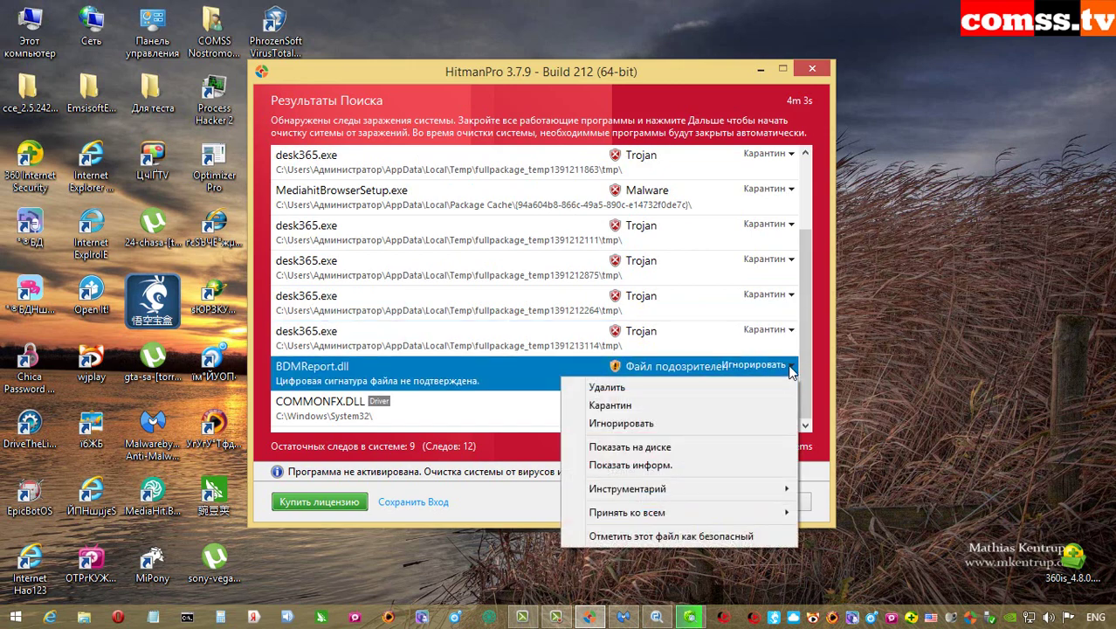
pyautogui.moveTo(740, 487)
pyautogui.click(849, 490)
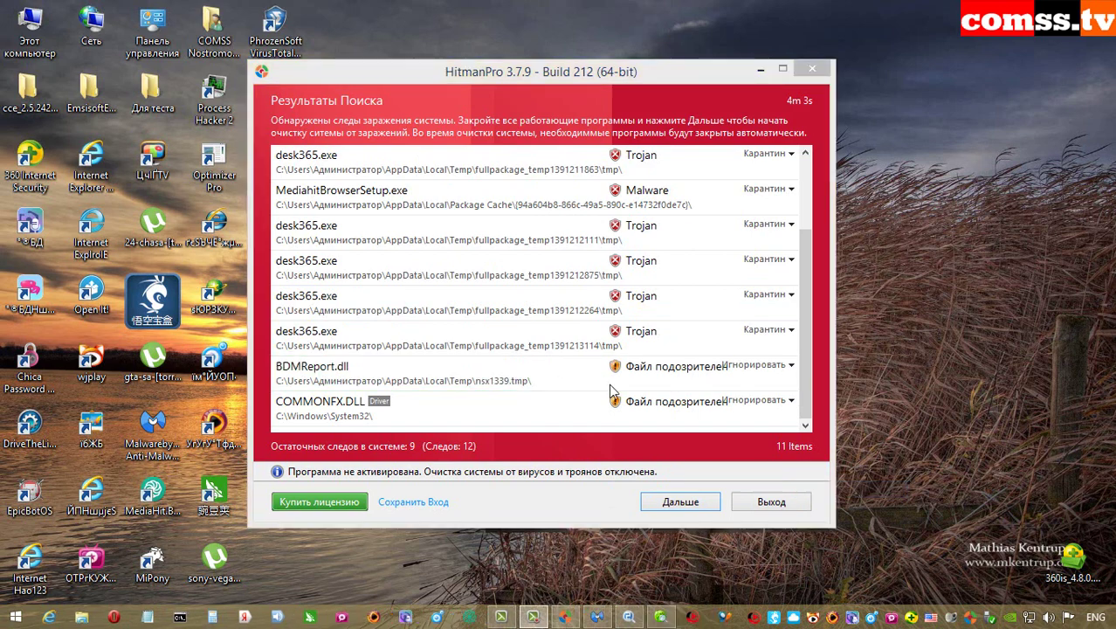
pyautogui.click(792, 364)
pyautogui.moveTo(740, 488)
pyautogui.click(848, 490)
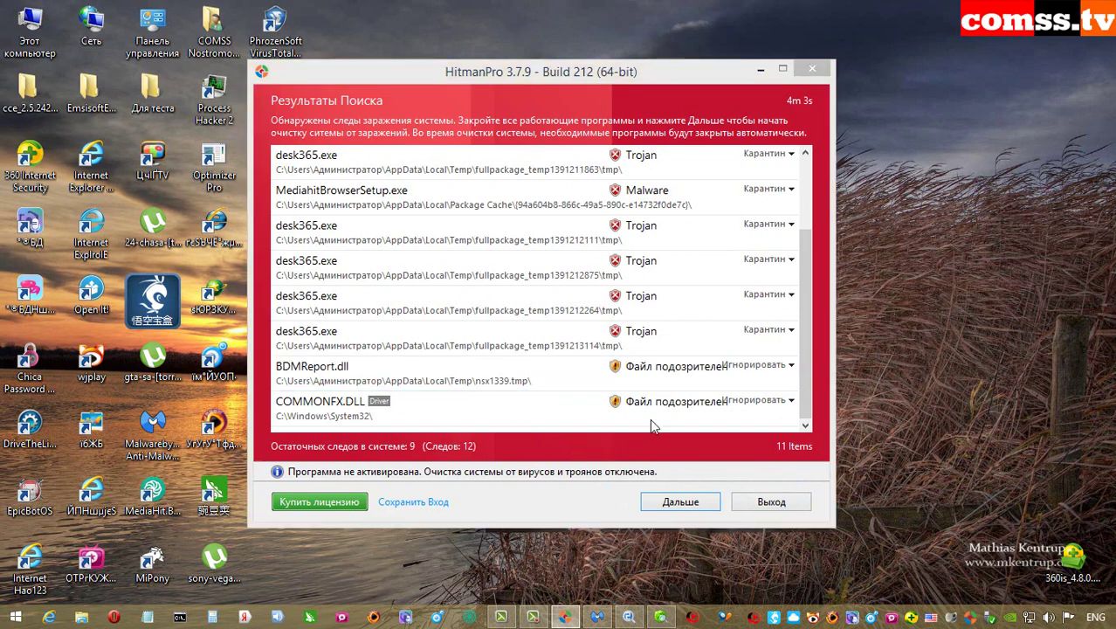
# Let Mediahit Browser handle web links, then minimize the browser.
pyautogui.click(50, 619)
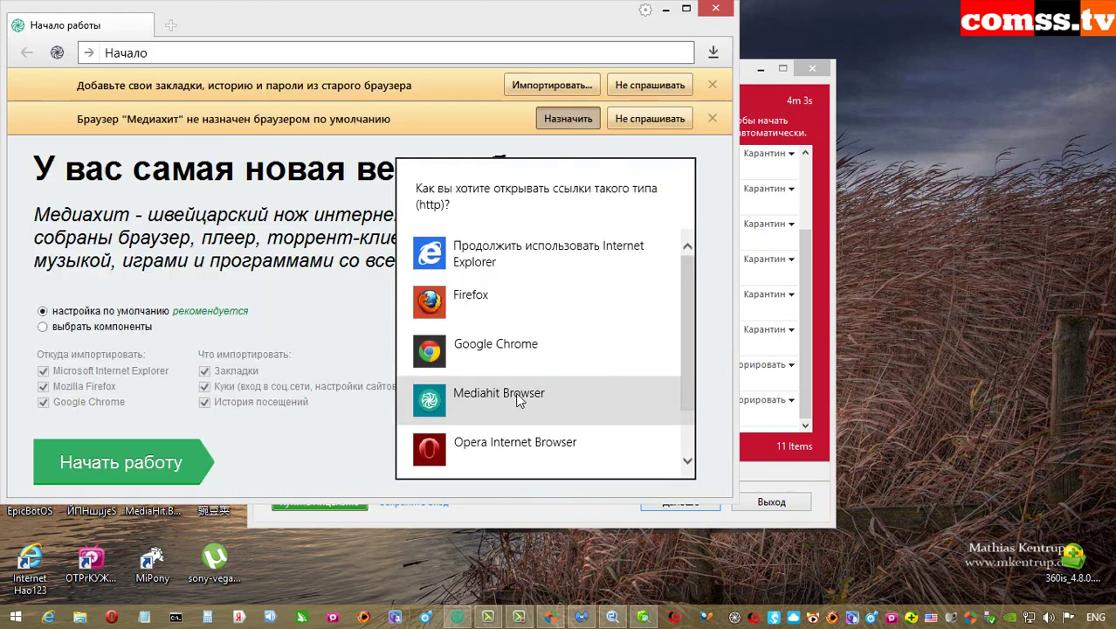
pyautogui.click(516, 394)
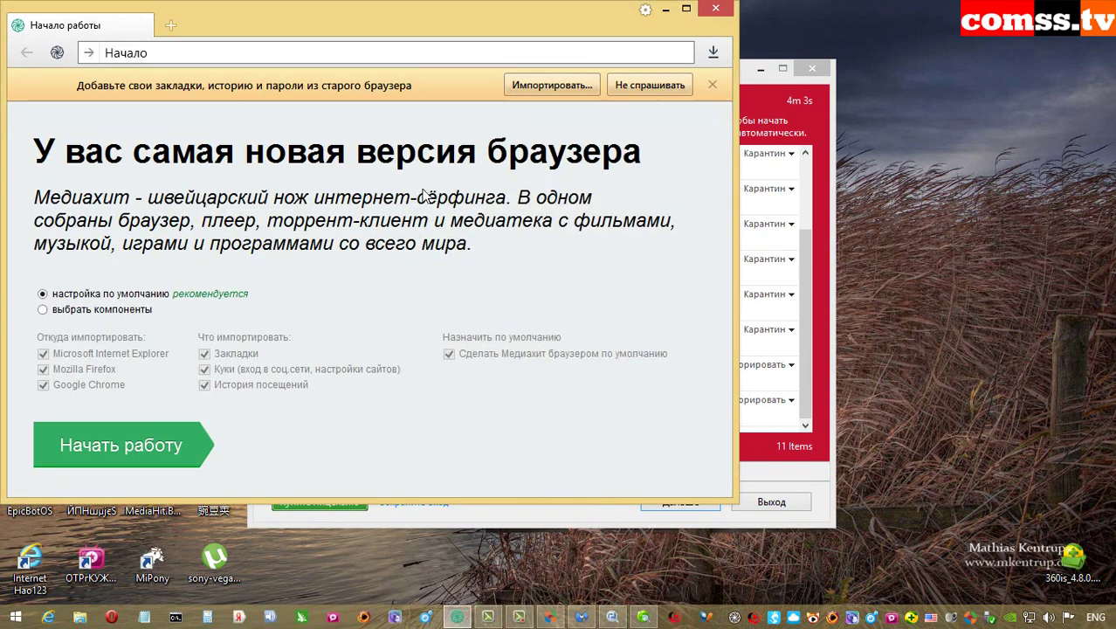
pyautogui.click(665, 11)
# Open BDMReport.dll's VirusTotal report in the maximized browser, then minimize HitmanPro.
pyautogui.rightClick(791, 373)
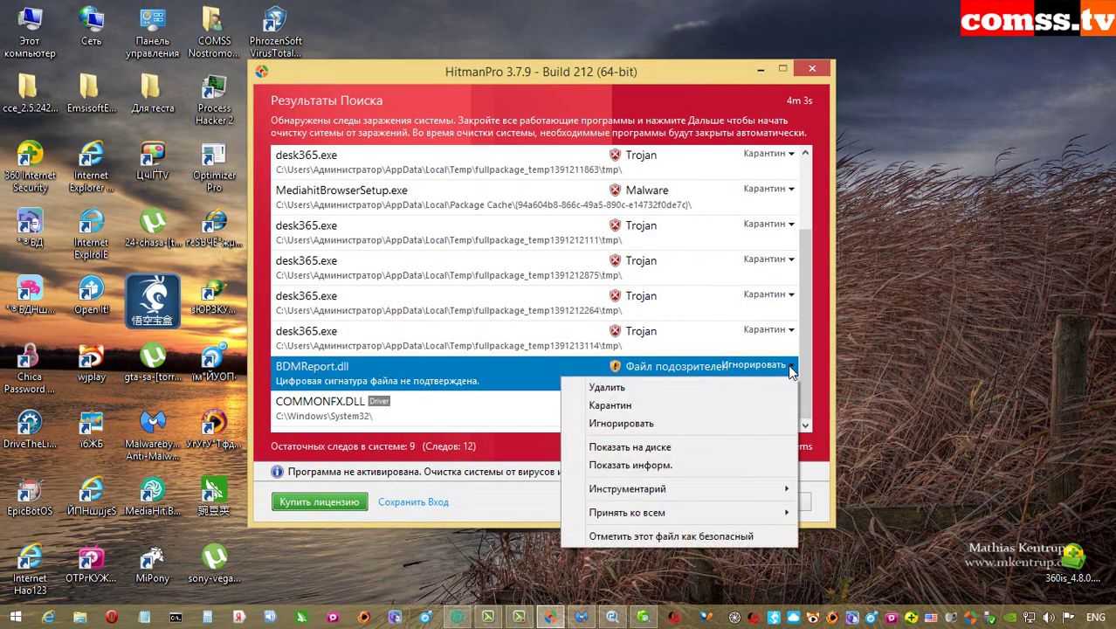
pyautogui.click(698, 463)
pyautogui.click(687, 9)
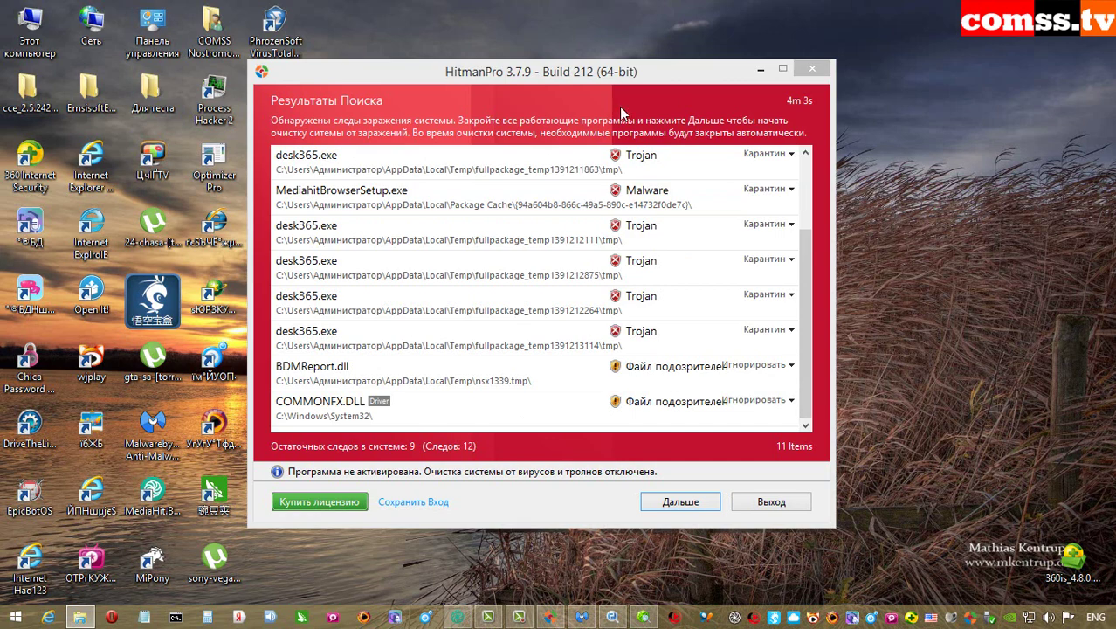
pyautogui.click(760, 68)
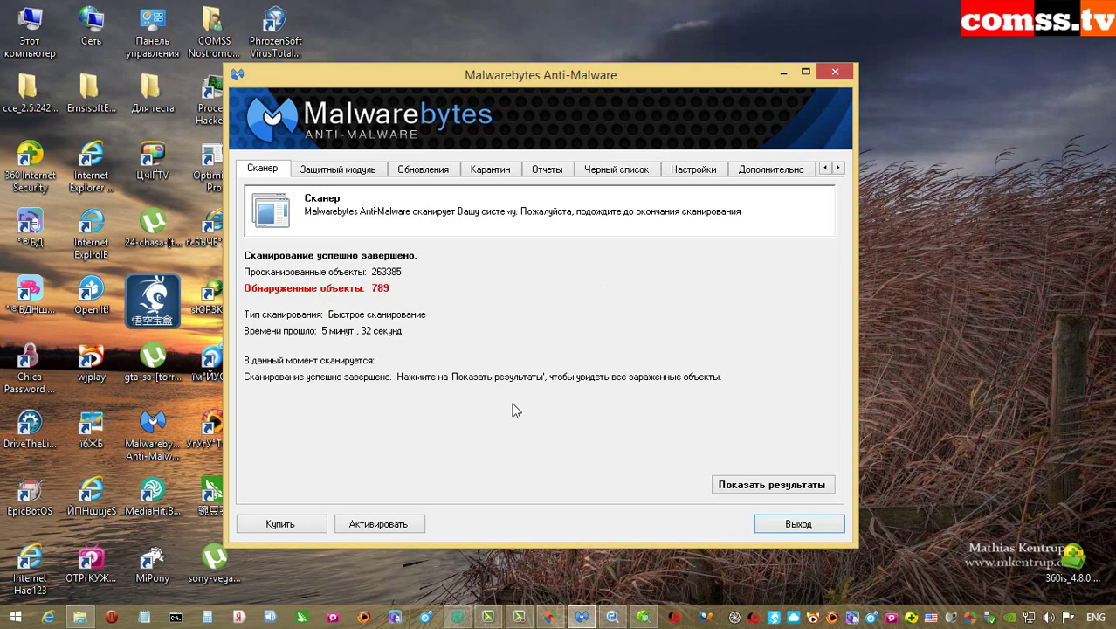
# Show Malwarebytes' detected objects and point out the Conduit ChromeModule and InternetExplorerModule entries.
pyautogui.click(772, 485)
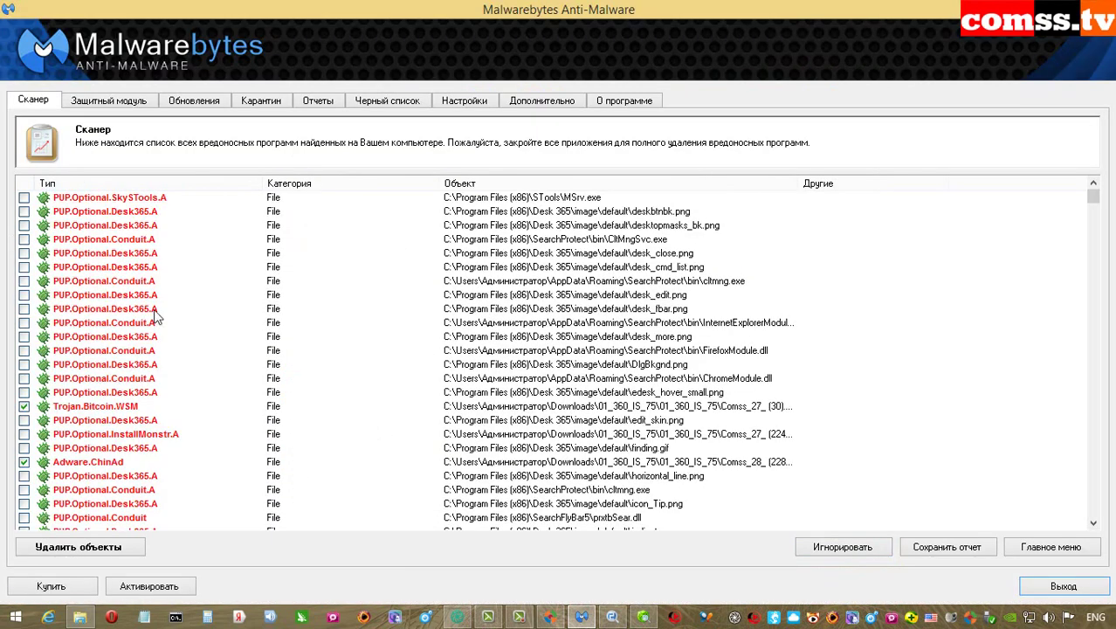
pyautogui.moveTo(1094, 199); pyautogui.dragTo(1099, 269)
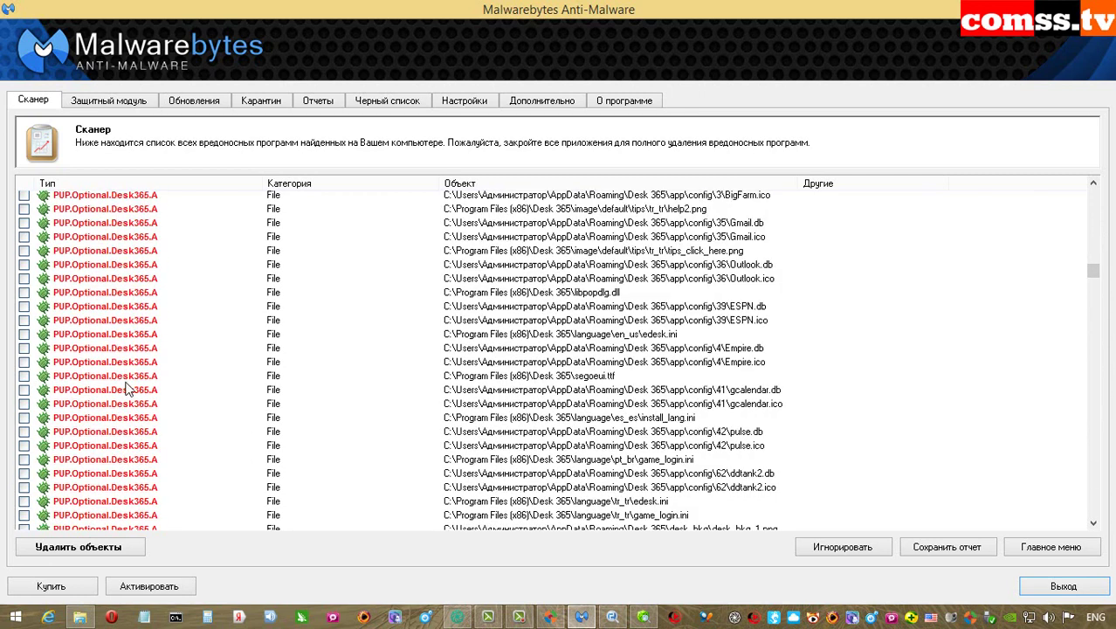
pyautogui.scroll(-15, 128, 391)
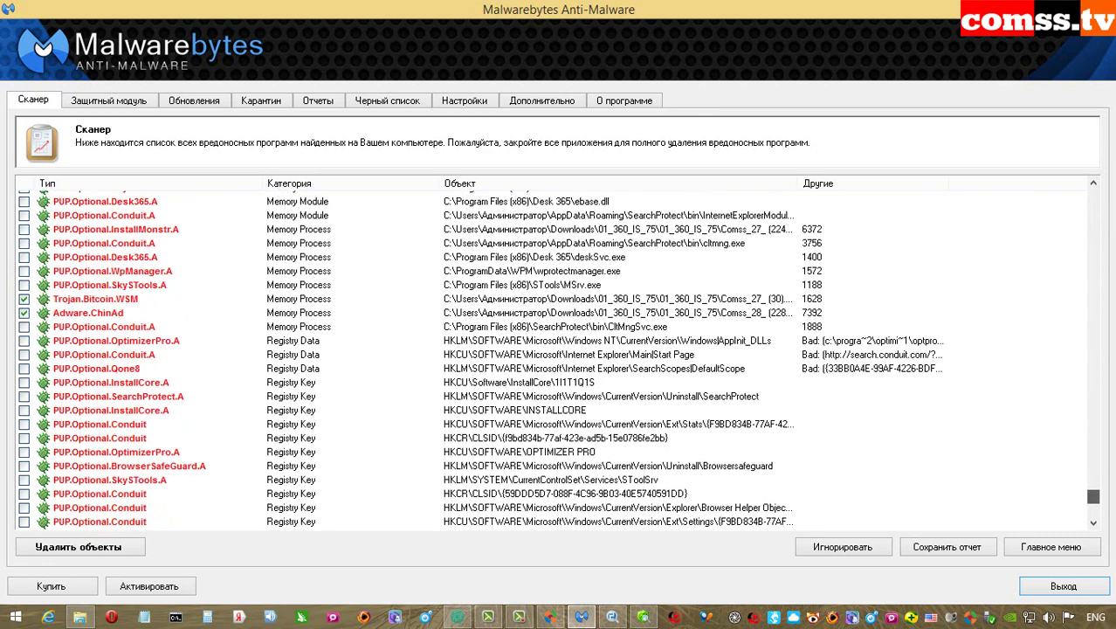
pyautogui.scroll(1, 429, 328)
pyautogui.click(359, 244)
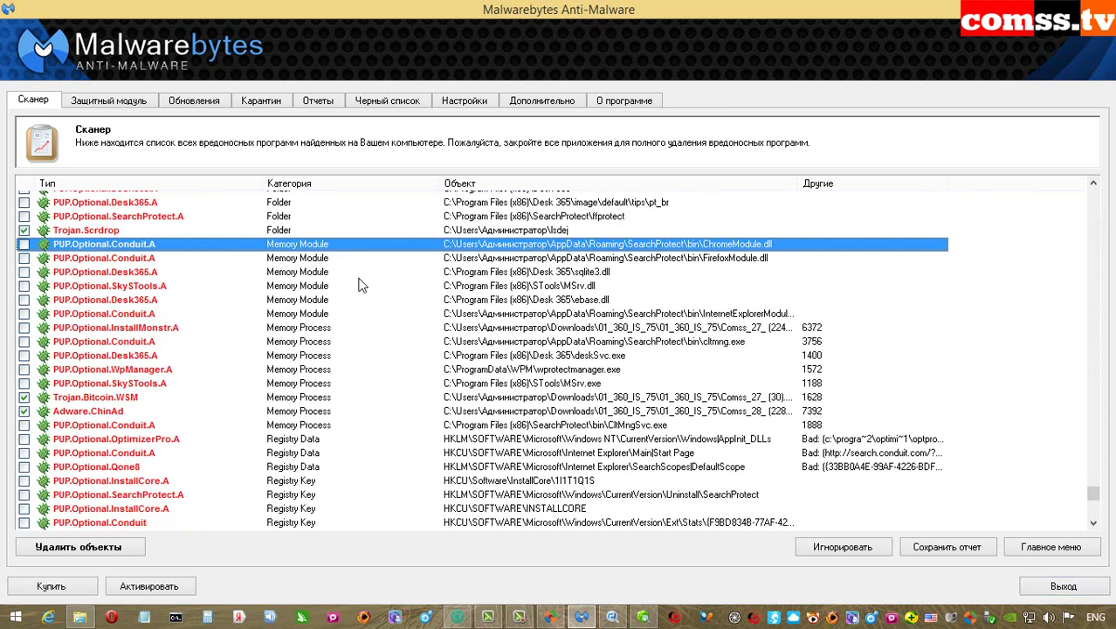
pyautogui.click(118, 316)
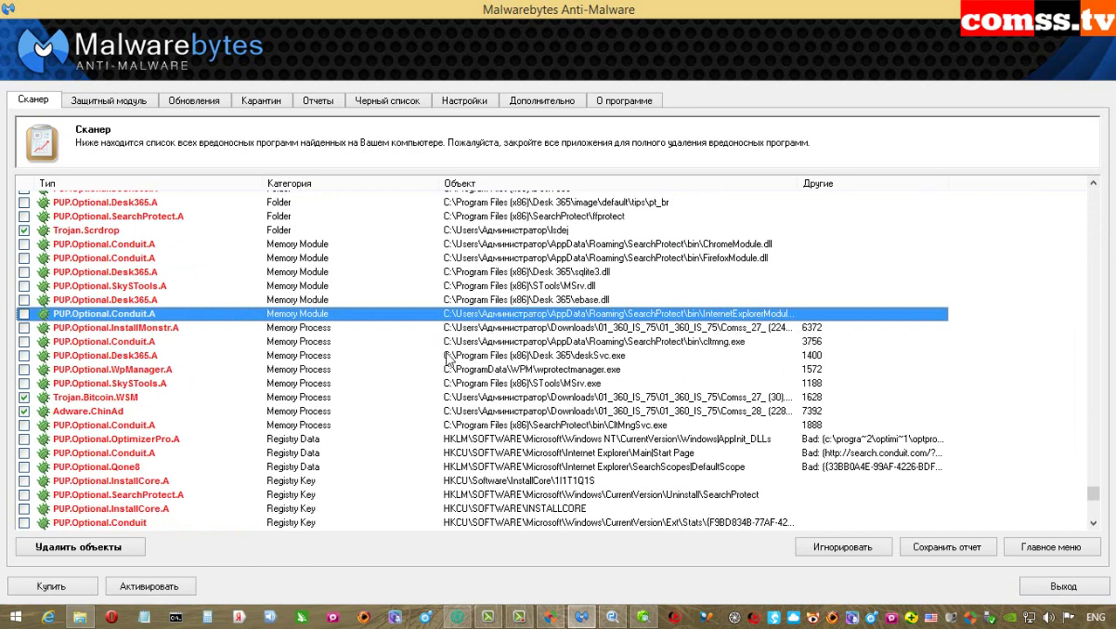
# Point out the memory processes: deskSvc.exe, WpManager, Trojan.Bitcoin.WSM, Adware.ChinAd and CltMngSvc.exe.
pyautogui.click(324, 331)
pyautogui.click(326, 343)
pyautogui.click(329, 357)
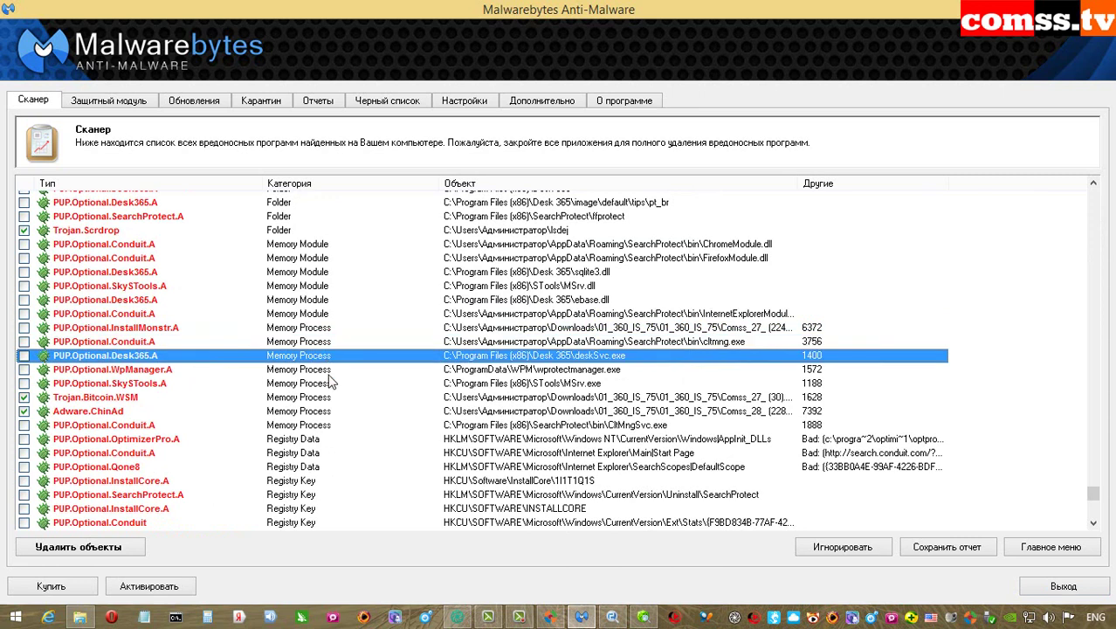
pyautogui.click(326, 373)
pyautogui.click(338, 399)
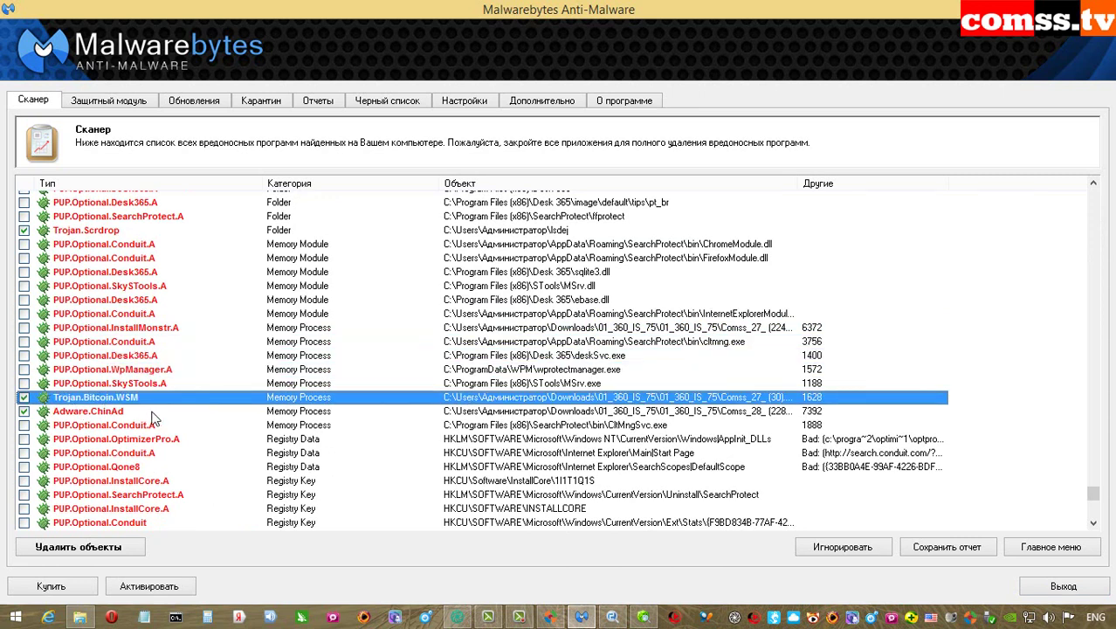
pyautogui.click(319, 412)
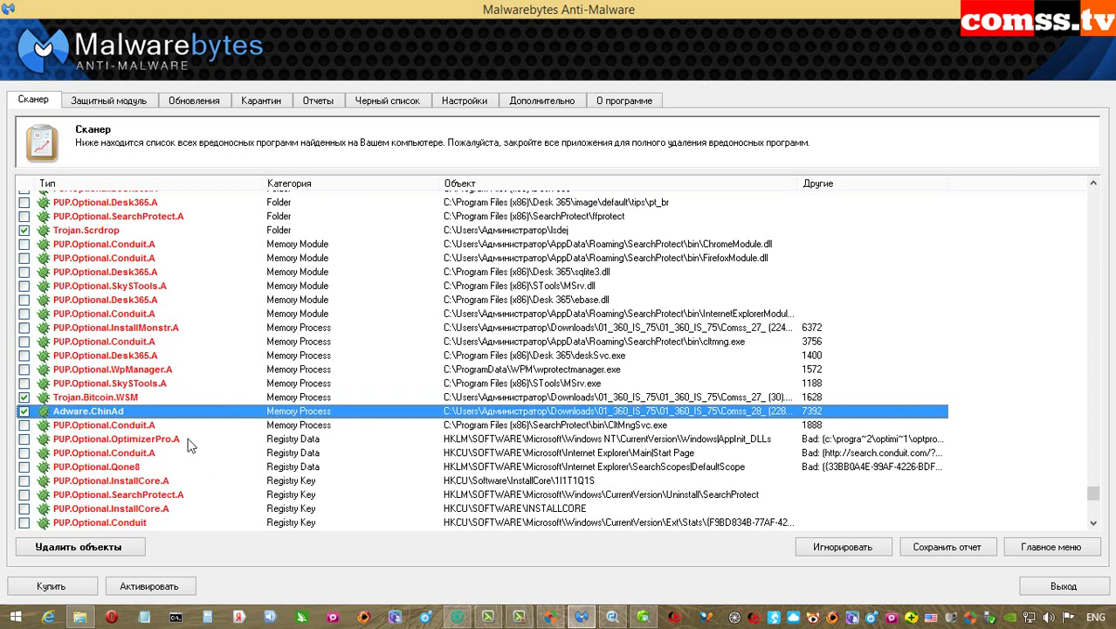
pyautogui.click(321, 427)
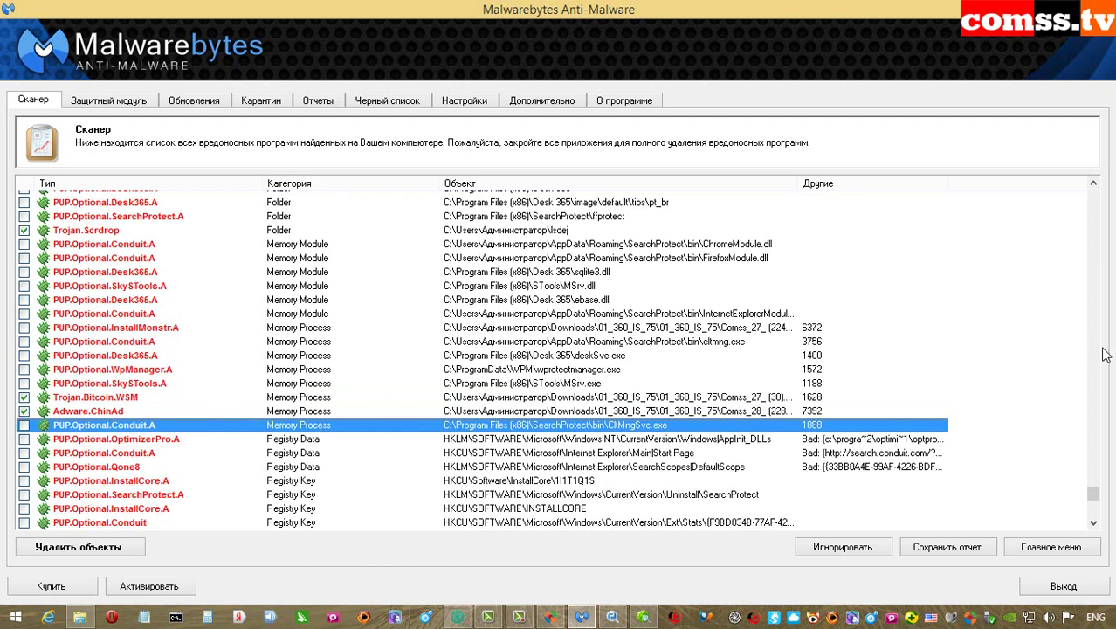
pyautogui.moveTo(1092, 494); pyautogui.dragTo(1101, 517)
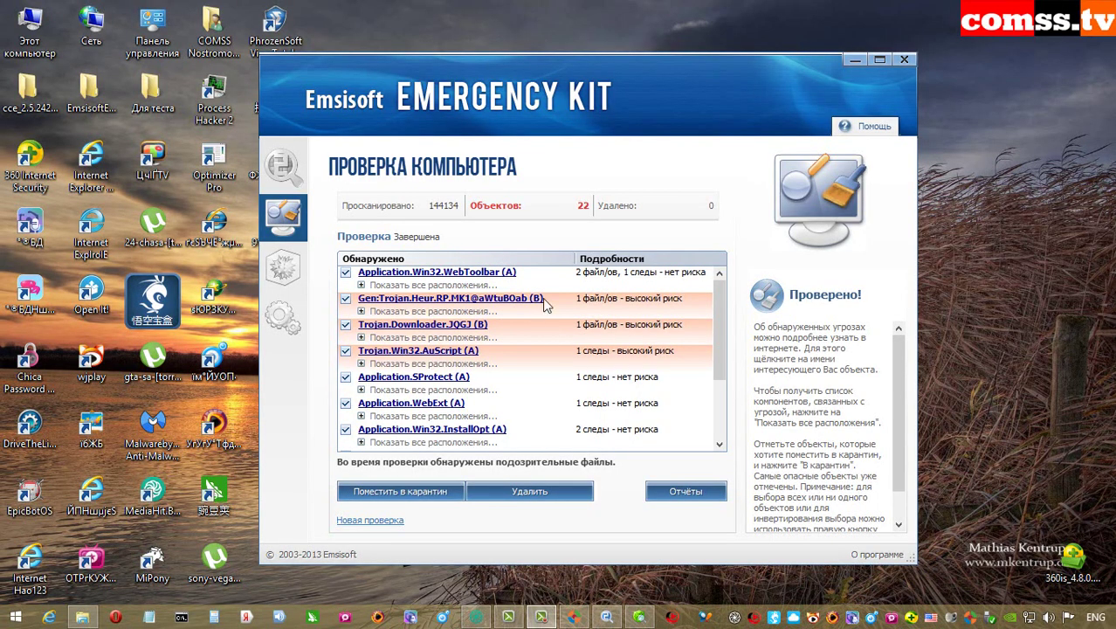
# Expand the locations for WebToolbar, Gen:Trojan.Heur, Trojan.Downloader.JQGJ and Trojan.Win32.AuScript detections.
pyautogui.click(361, 286)
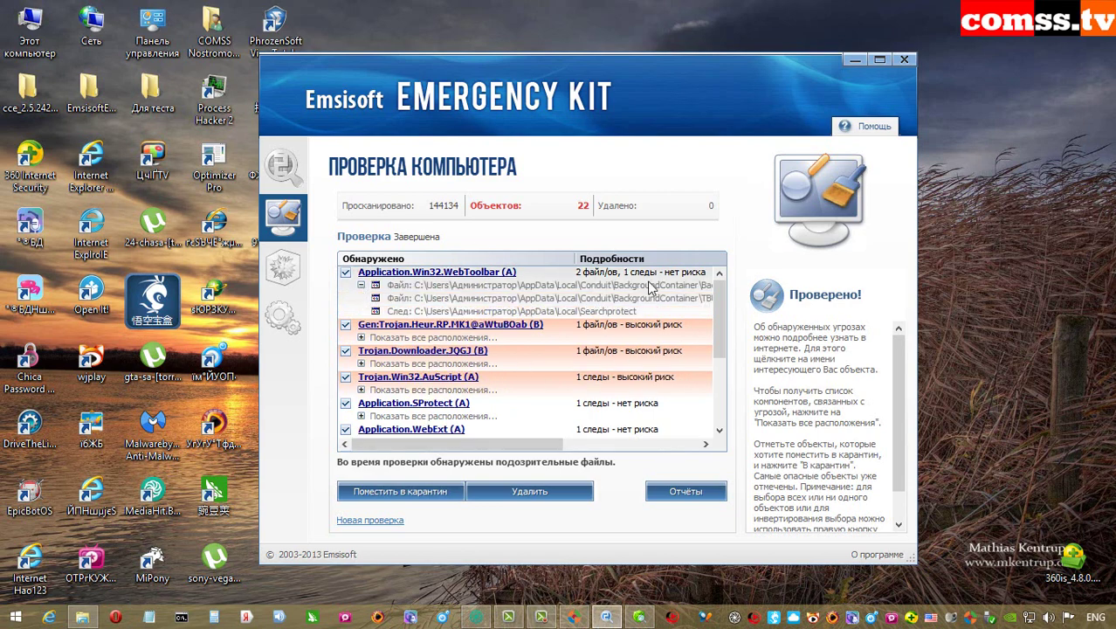
pyautogui.click(361, 285)
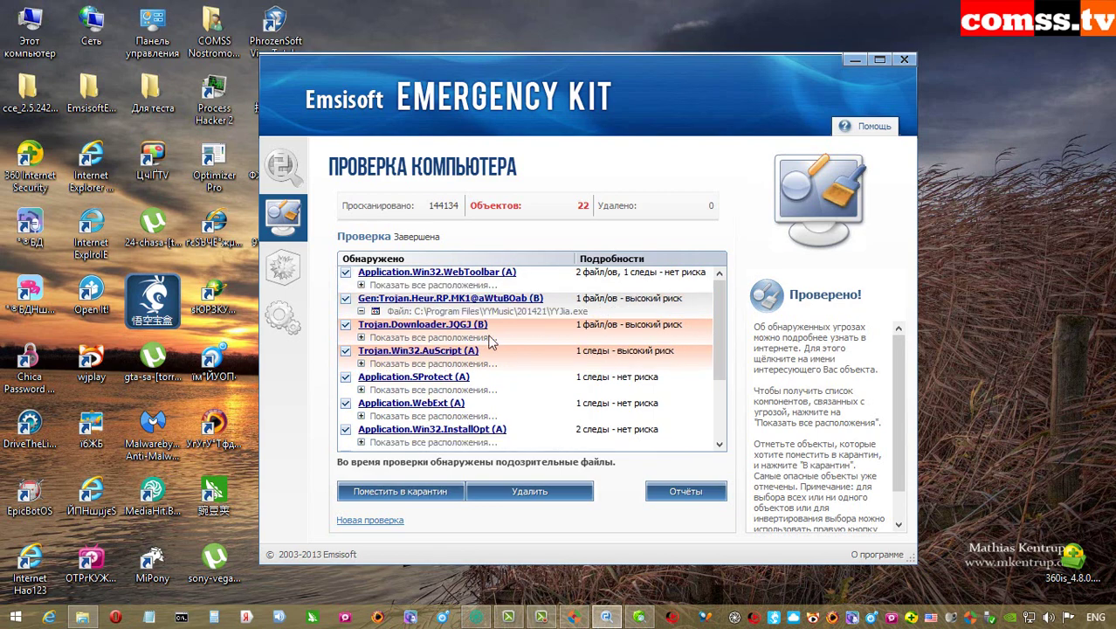
pyautogui.click(362, 337)
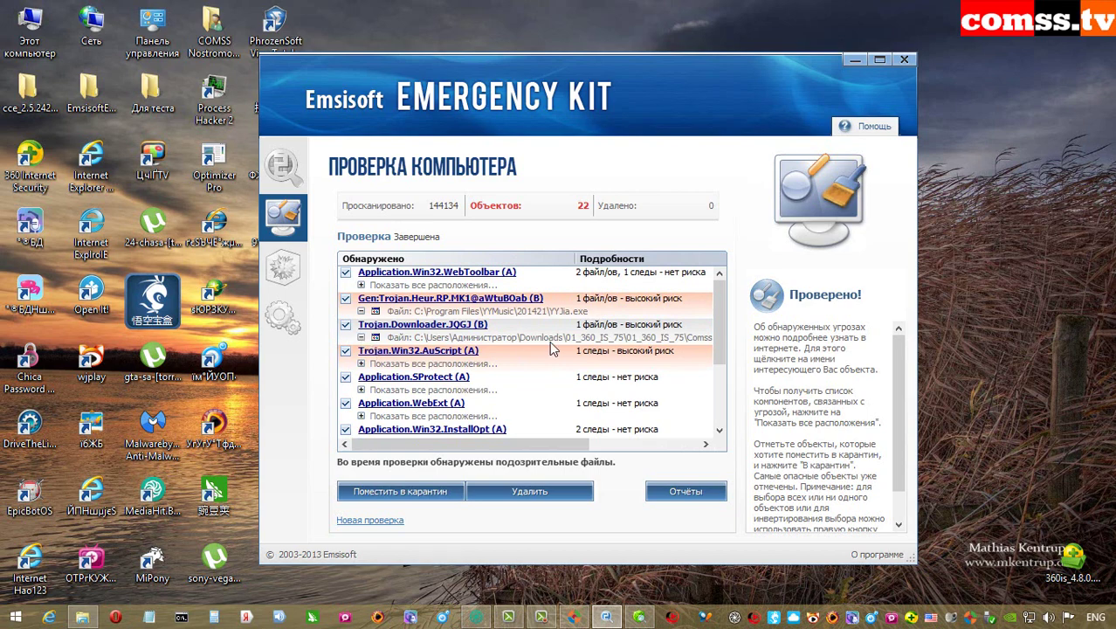
pyautogui.click(361, 364)
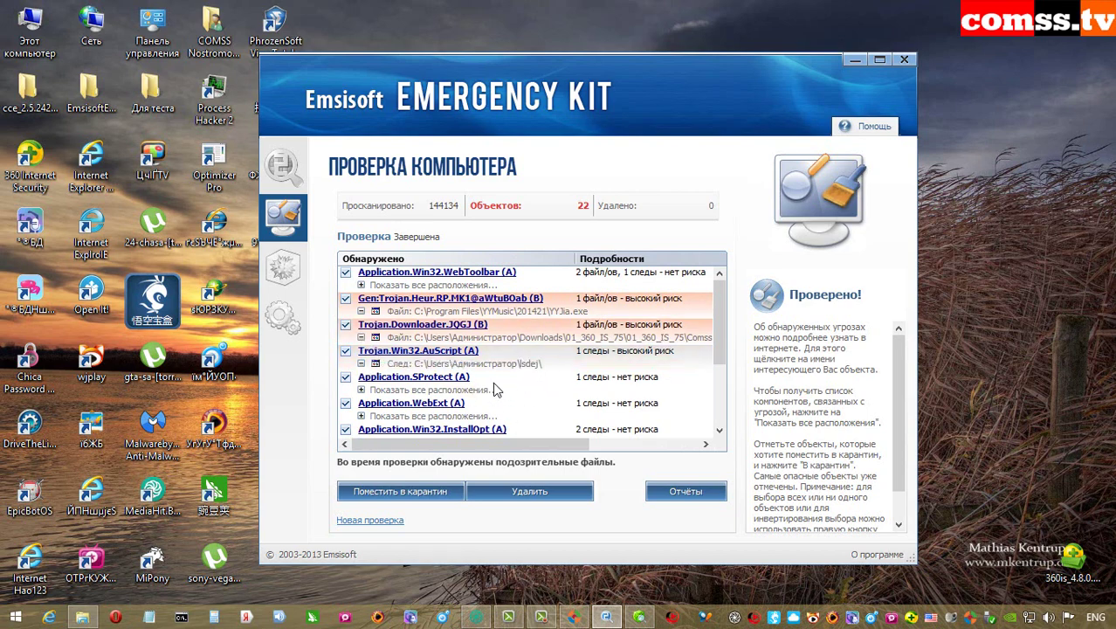
pyautogui.scroll(-3, 718, 334)
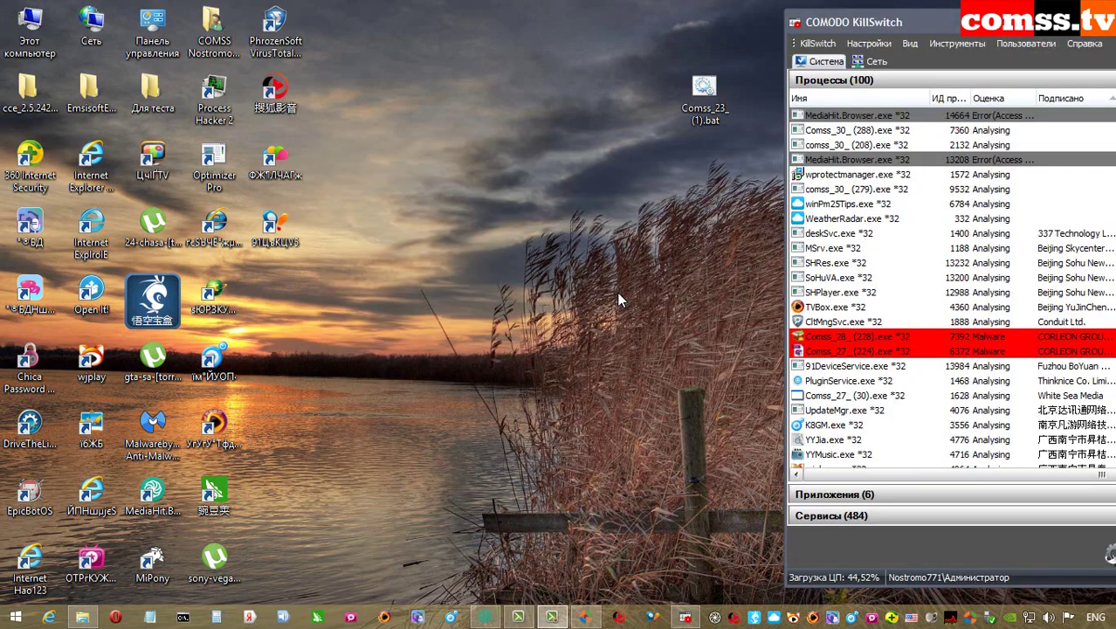
# Move the Comss_23_(1).bat icon and rename it to Comss_23_(1).txt.
pyautogui.click(706, 105)
pyautogui.moveTo(706, 105); pyautogui.dragTo(535, 186)
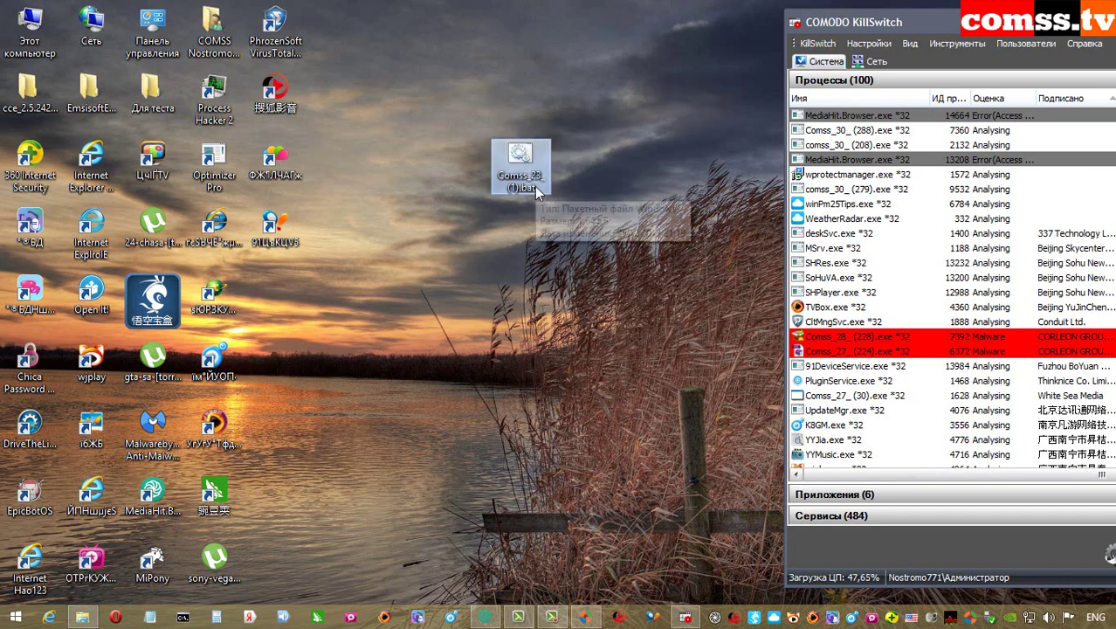
pyautogui.click(538, 187)
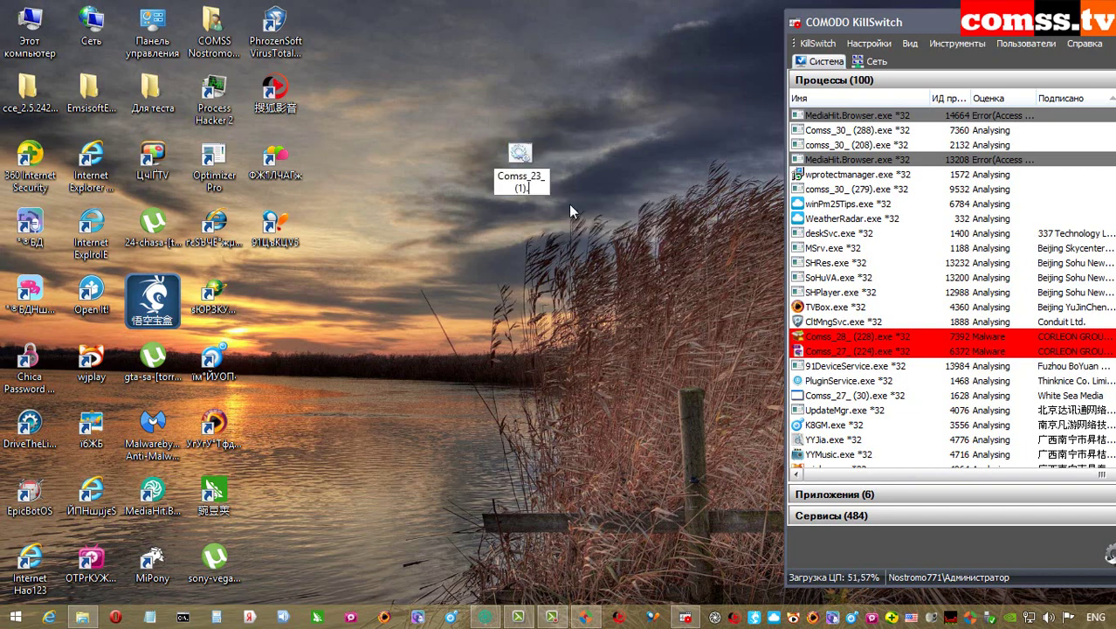
pyautogui.press('End')
pyautogui.press('BackSpace')
pyautogui.press('BackSpace')
pyautogui.press('BackSpace')
pyautogui.write('txt')
pyautogui.press('Return')
pyautogui.press('Return')
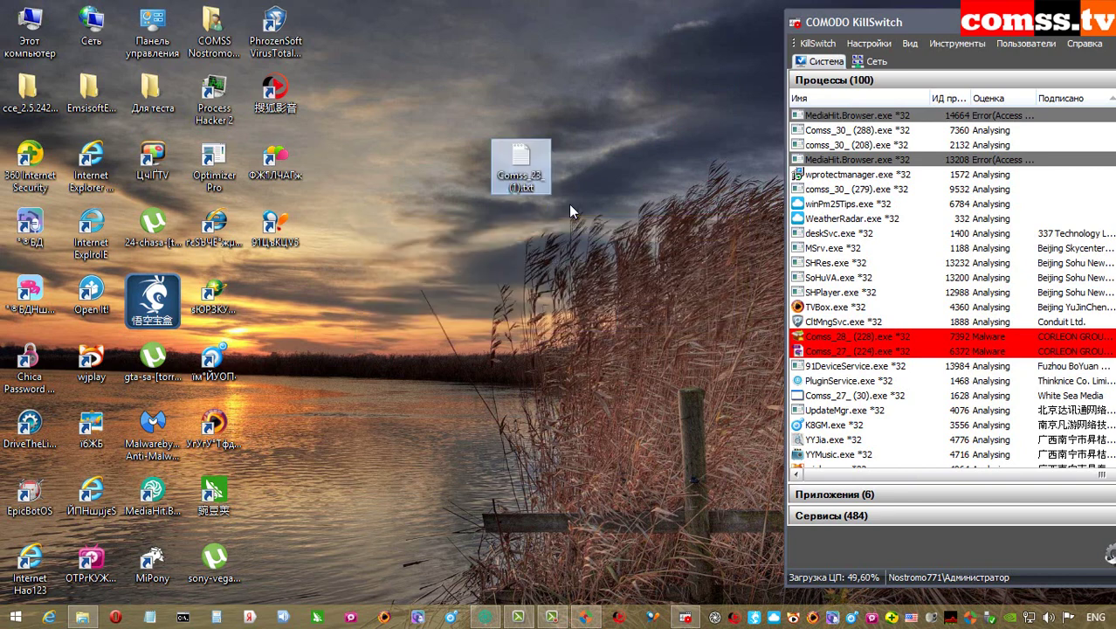
# Open Comss_23_(1).txt in Notepad and enlarge the window to read the script.
pyautogui.doubleClick(528, 166)
pyautogui.moveTo(914, 86); pyautogui.dragTo(1112, 543)
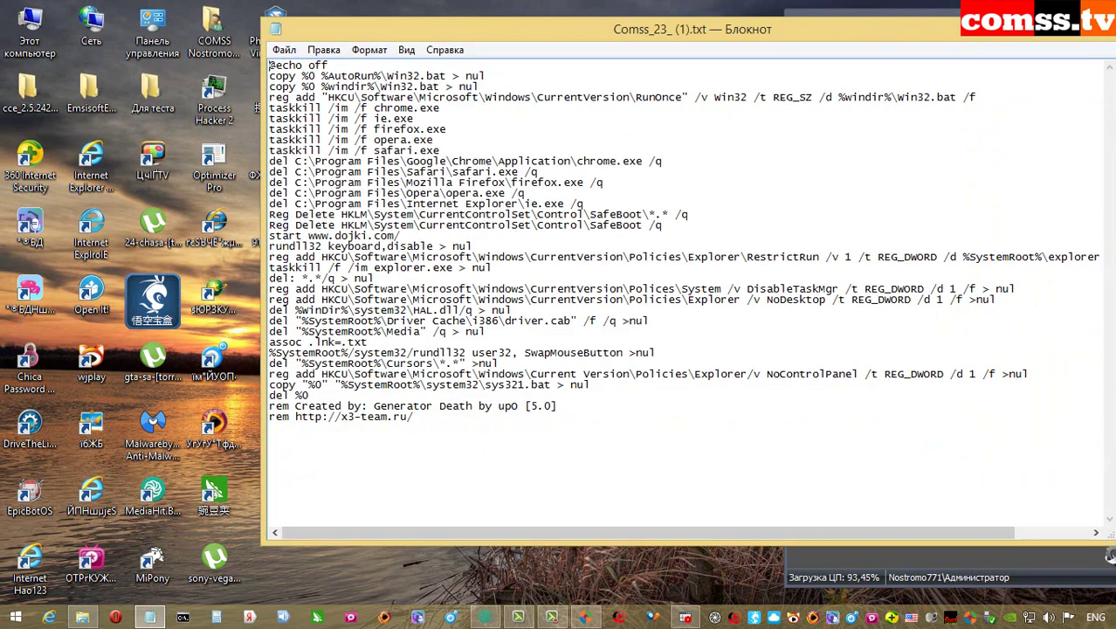
pyautogui.moveTo(761, 33); pyautogui.dragTo(608, 35)
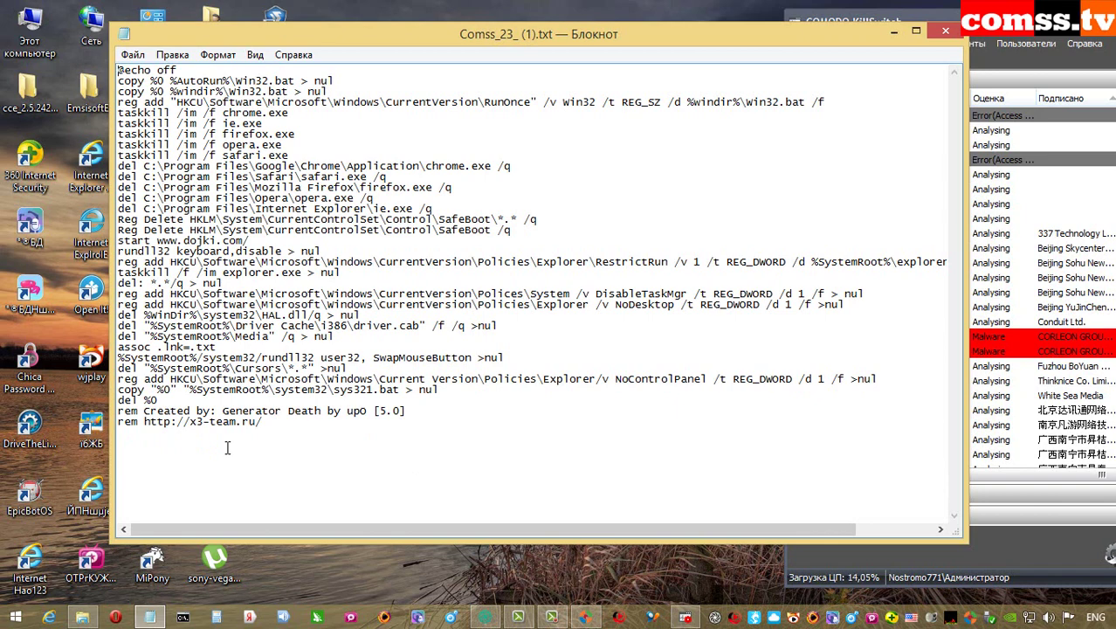
# Run the Comss_23_ (1).bat sample, blocking its startup registry change and dismissing the link-chooser and RunDLL error.
pyautogui.hotkey('alt', 'F4')
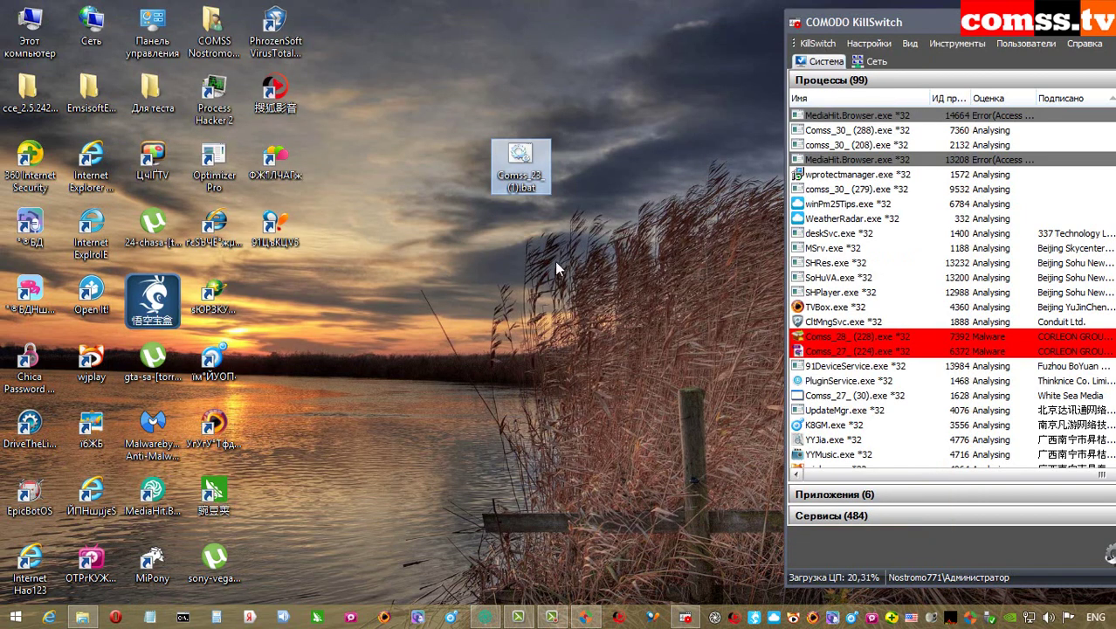
pyautogui.doubleClick(520, 172)
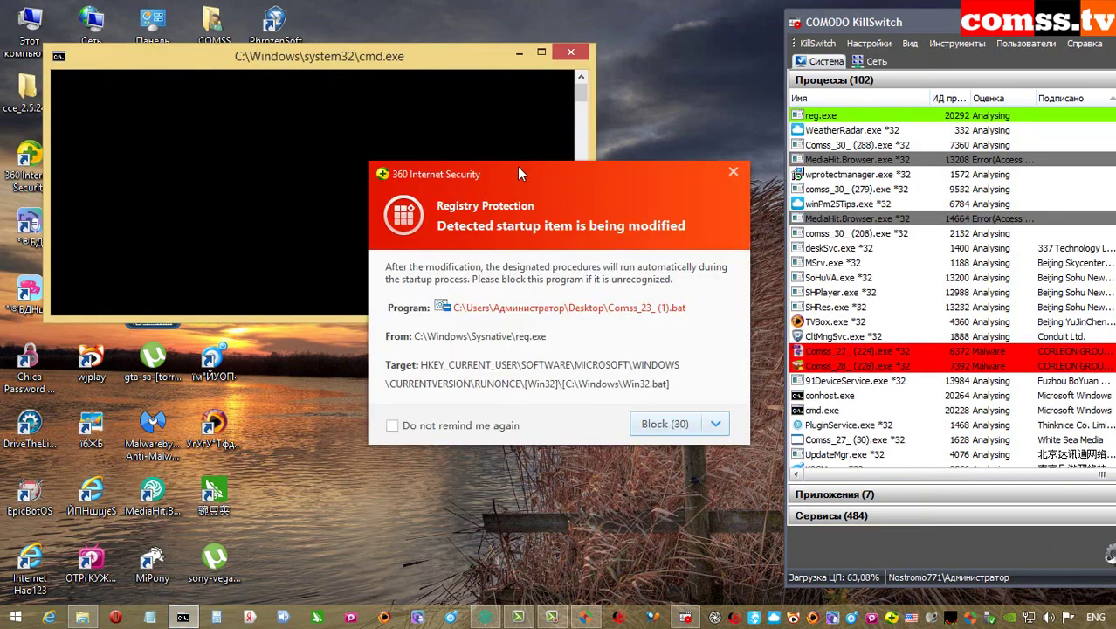
pyautogui.click(659, 424)
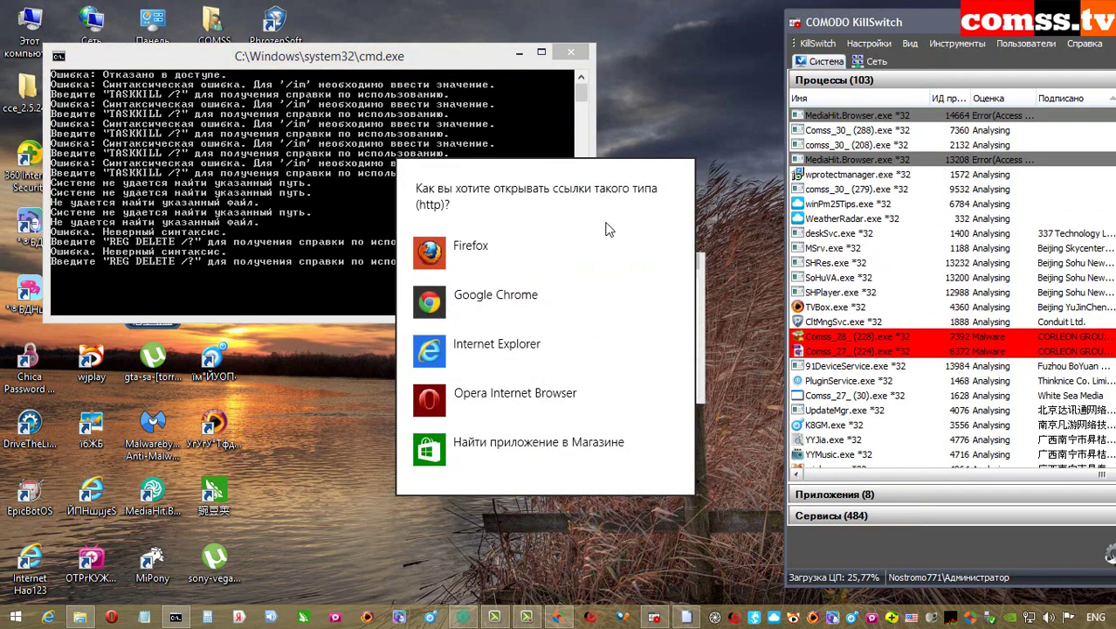
pyautogui.click(511, 366)
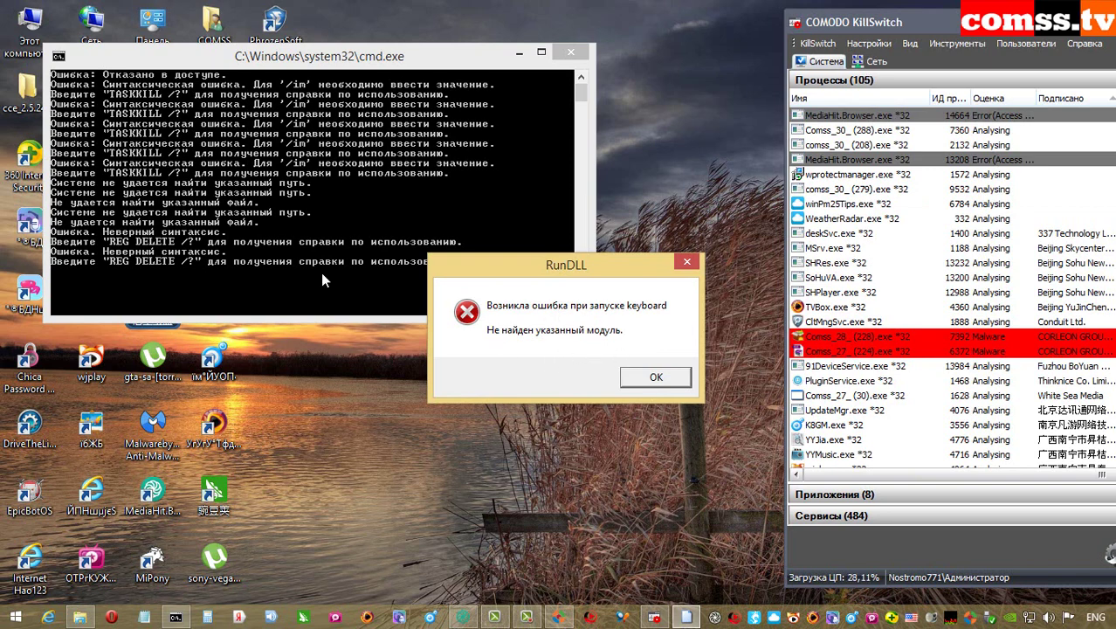
pyautogui.click(650, 377)
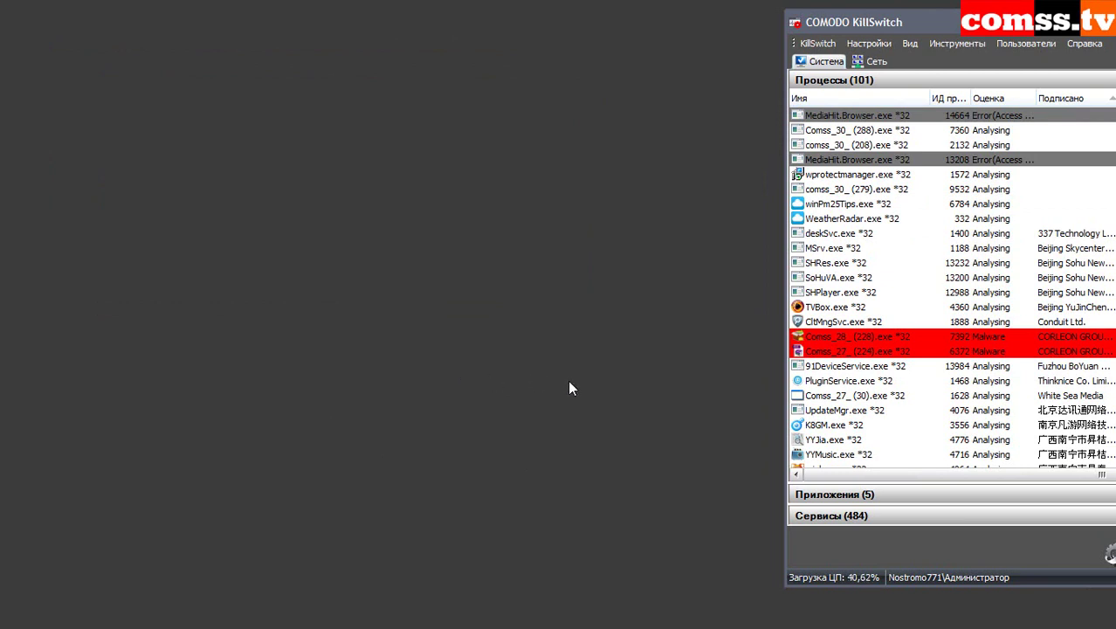
# Relaunch explorer to restore the desktop and taskbar, and keep the current search provider instead of Rambler.
pyautogui.press('super+r')
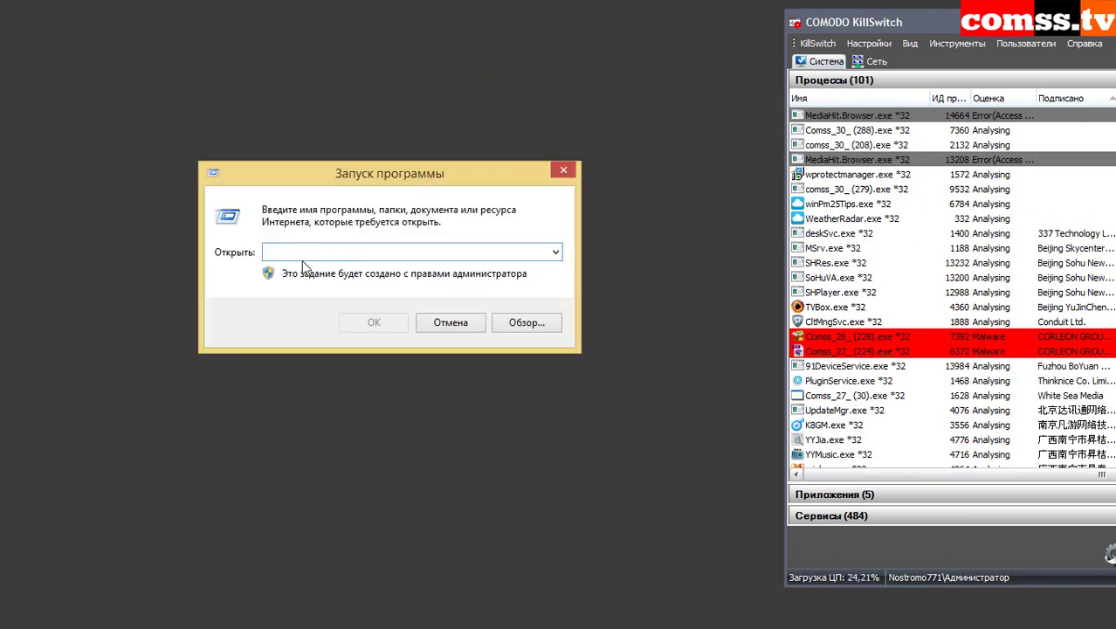
pyautogui.write('explorer')
pyautogui.press('Return')
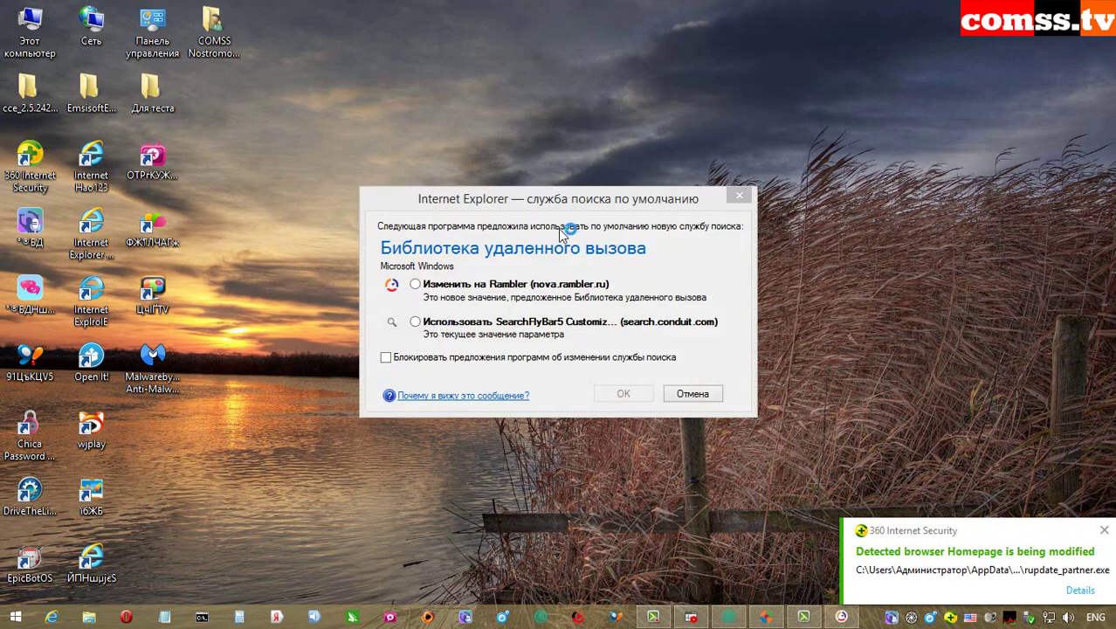
pyautogui.click(701, 395)
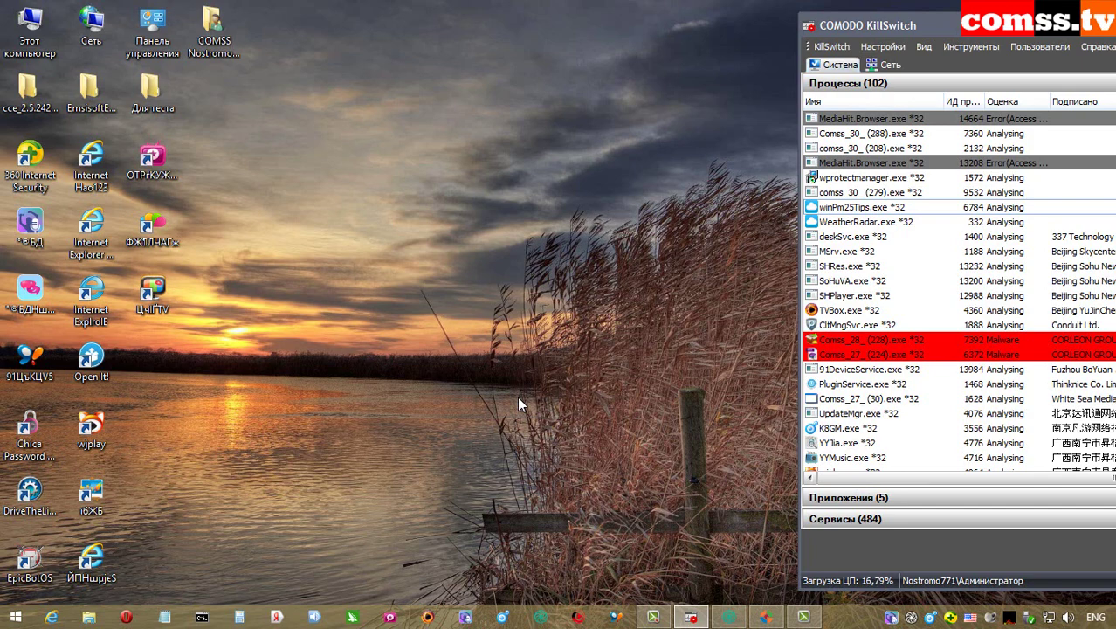
# Run a 360 Full Scan ignoring the whitelist, deleting the 3 Trojan.Generic threats, then close 360.
pyautogui.click(953, 618)
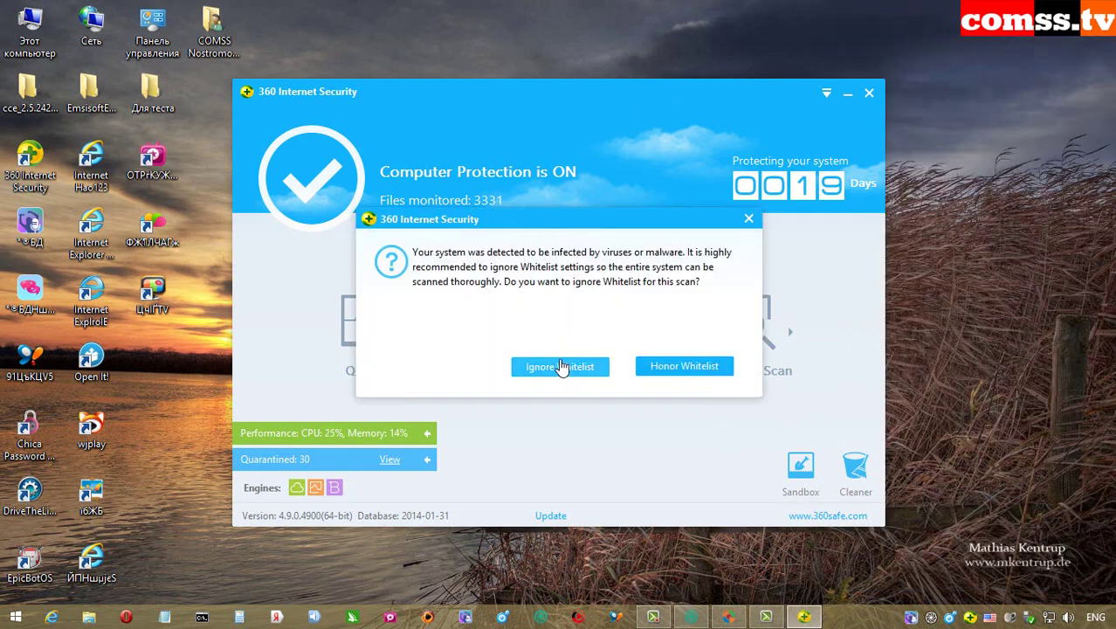
pyautogui.click(562, 366)
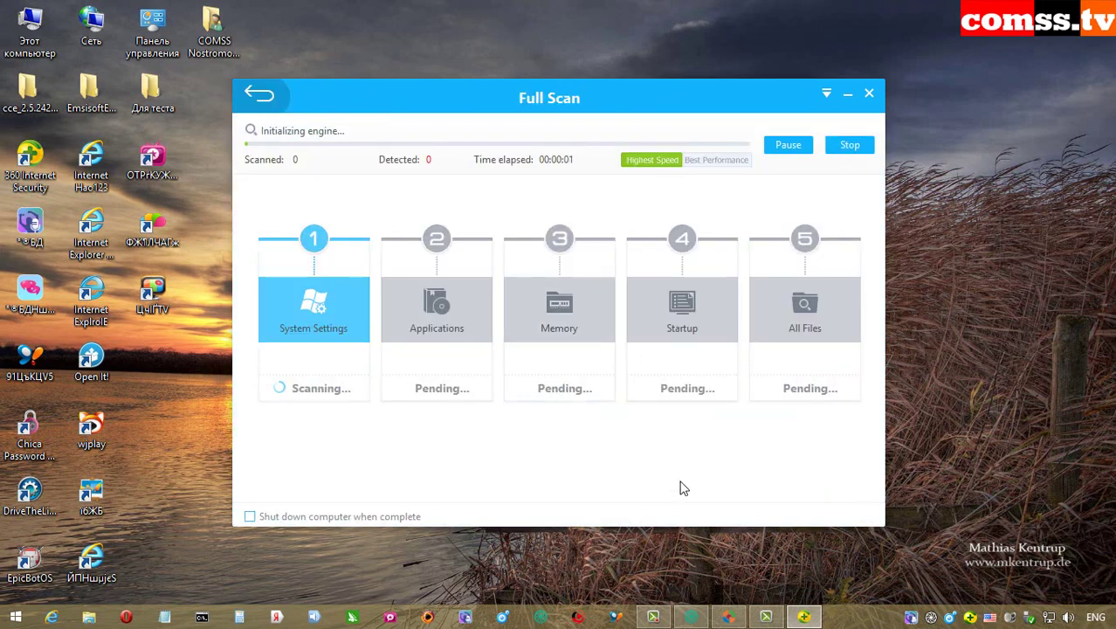
pyautogui.moveTo(623, 94); pyautogui.dragTo(616, 76)
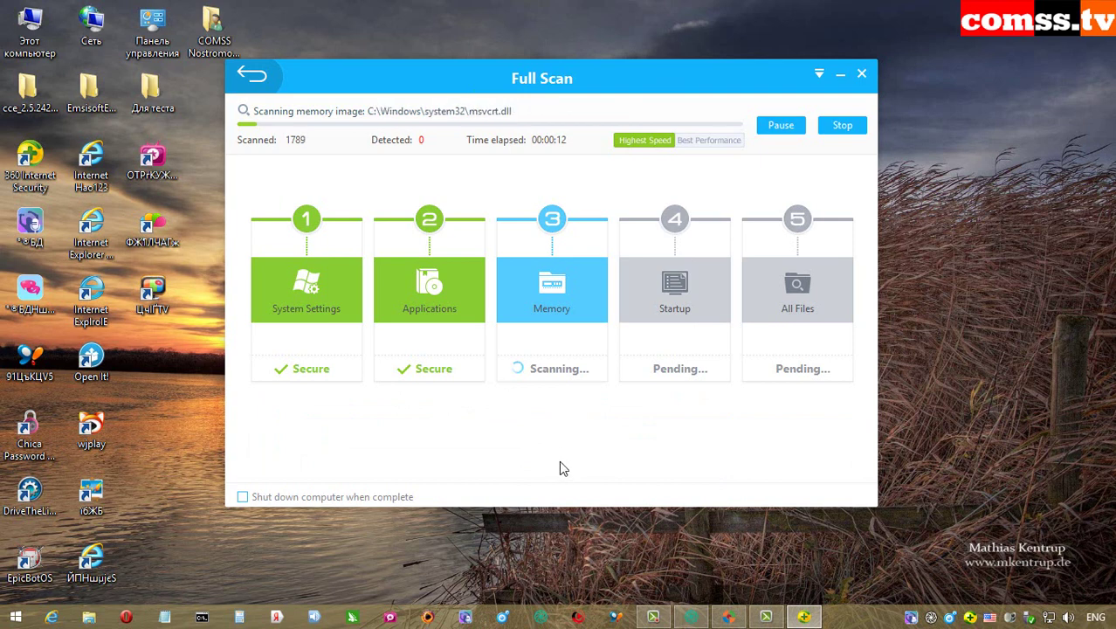
pyautogui.moveTo(271, 332)
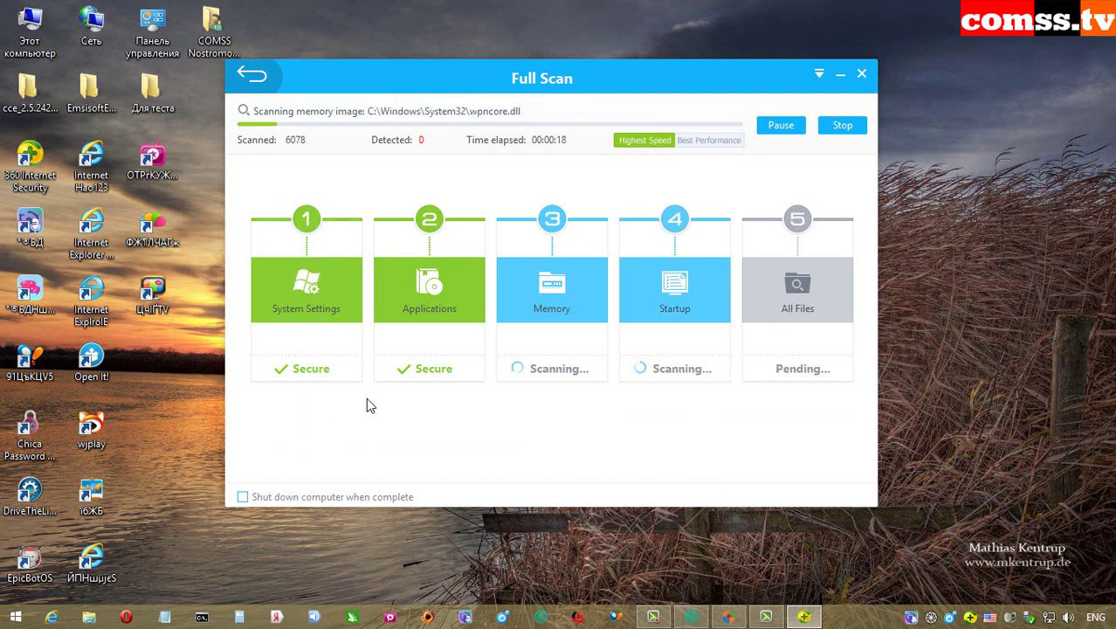
pyautogui.moveTo(564, 271)
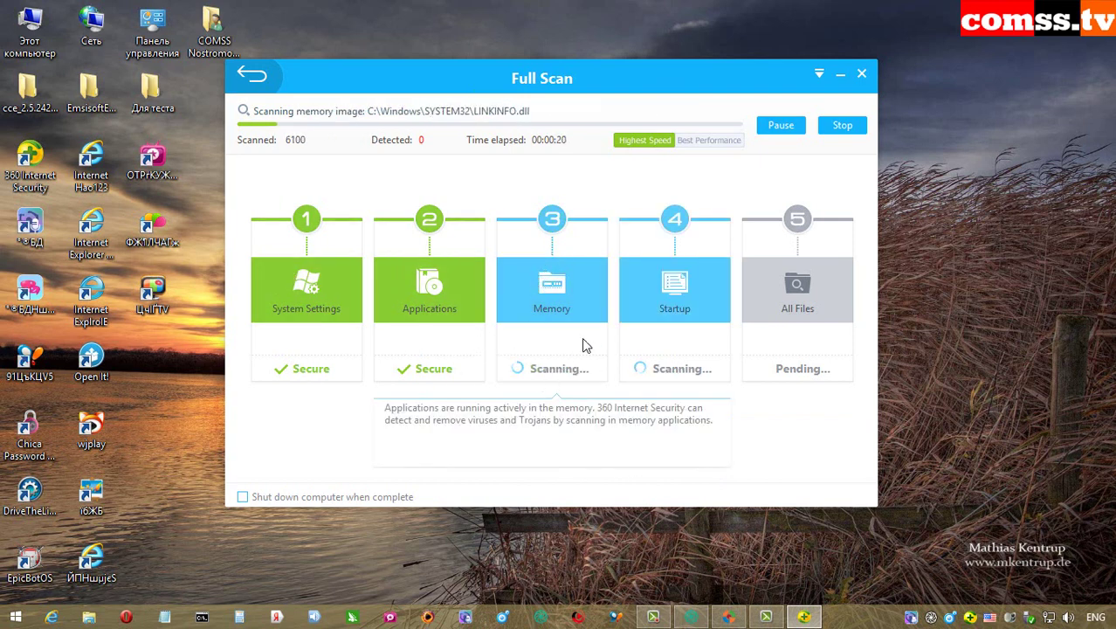
pyautogui.moveTo(699, 280)
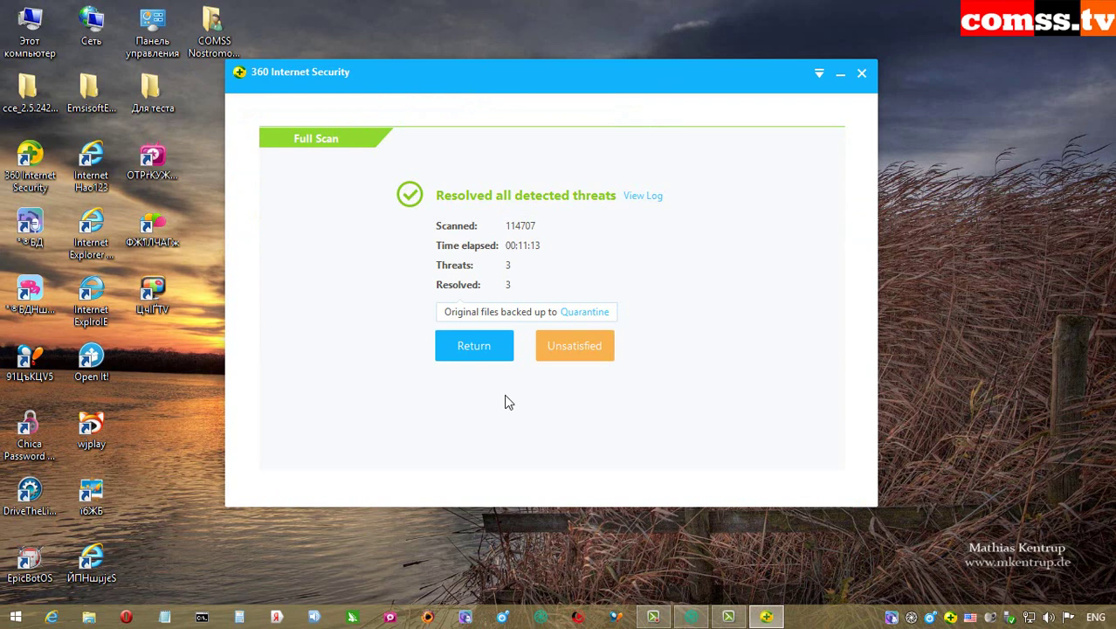
pyautogui.click(474, 346)
pyautogui.click(861, 74)
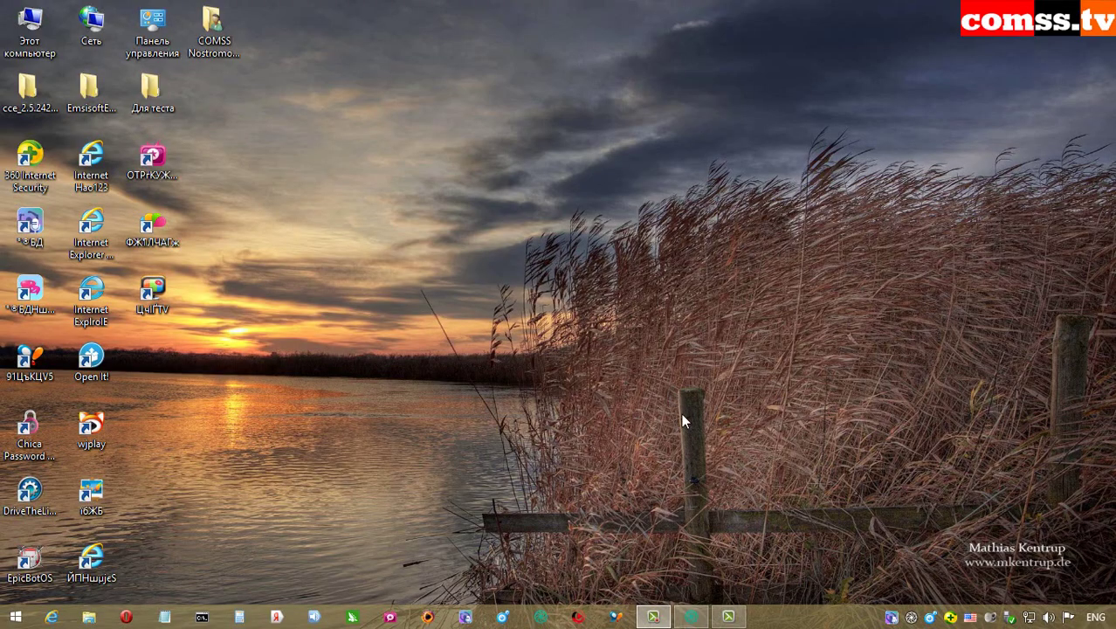
# Bring the VirusTotal browser forward and close the video-chat popup ad.
pyautogui.click(691, 616)
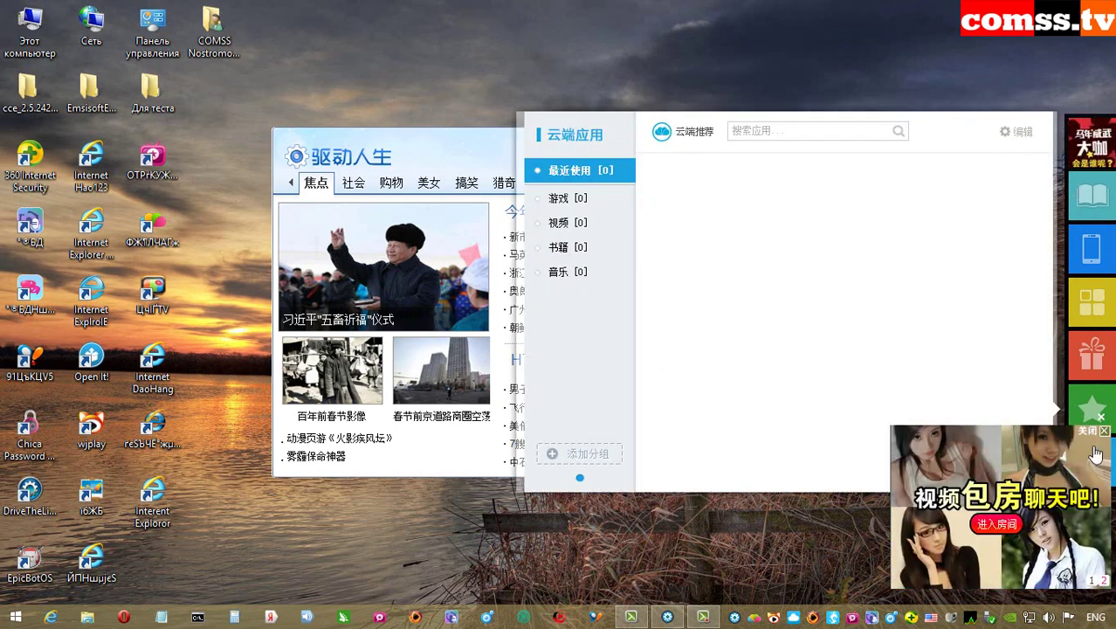
pyautogui.click(1105, 431)
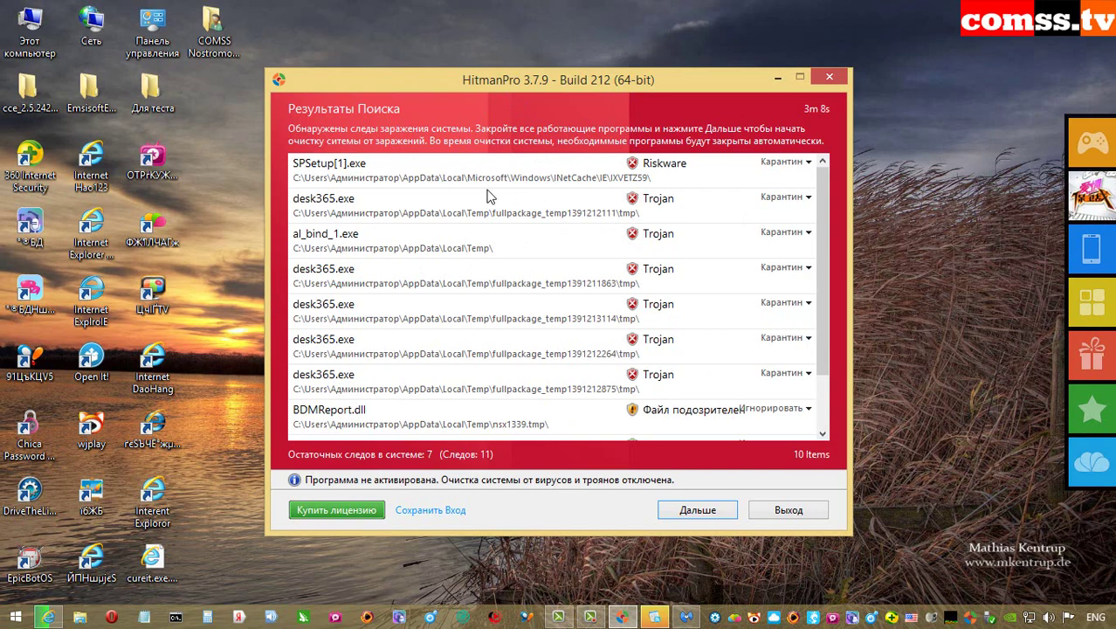
# View the detection names for SPSetup[1].exe, al_bind_1.exe and each desk365.exe result.
pyautogui.click(565, 181)
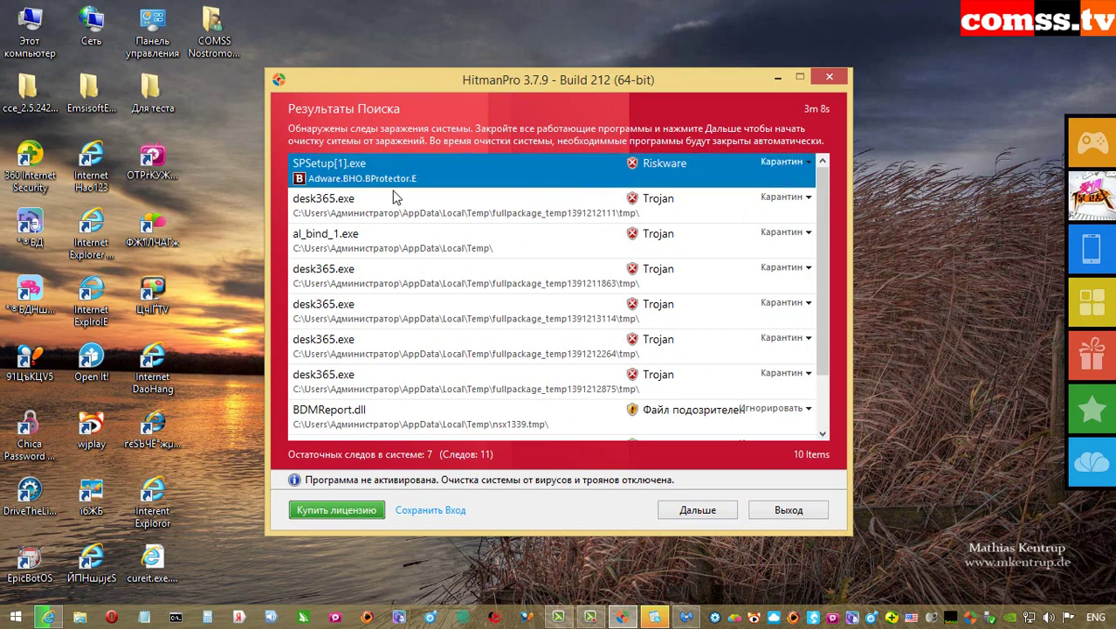
pyautogui.click(551, 216)
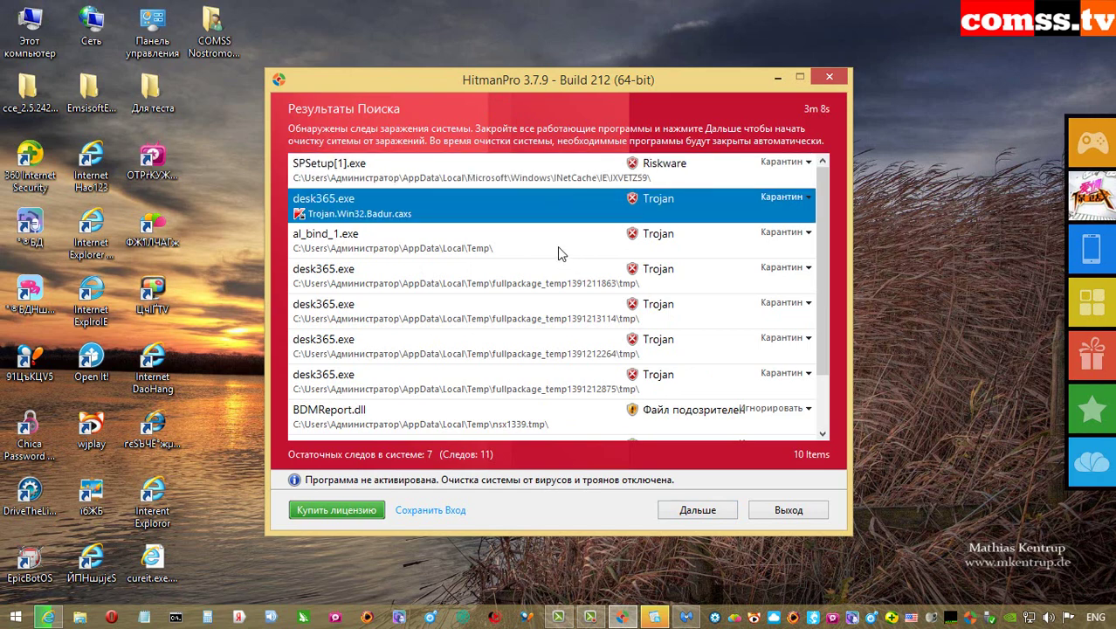
pyautogui.click(558, 247)
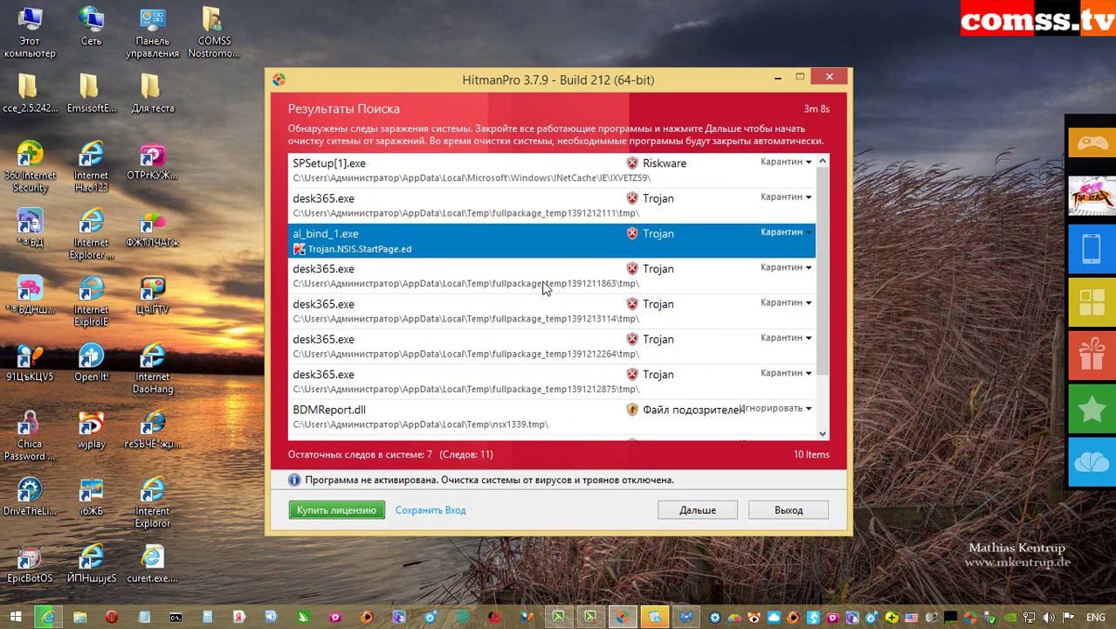
pyautogui.click(536, 288)
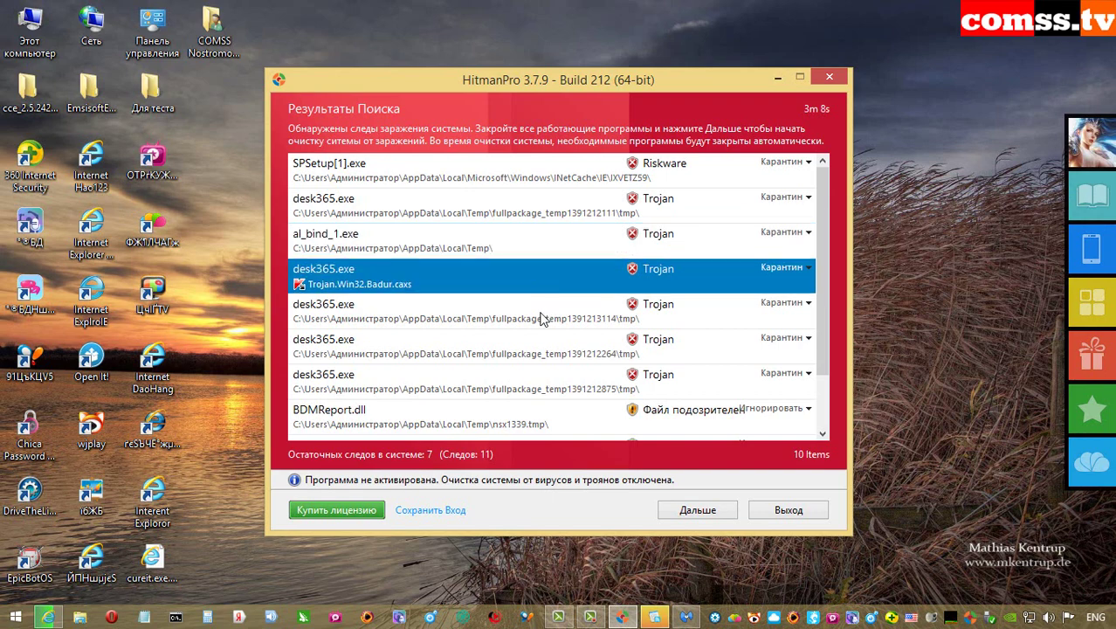
pyautogui.click(544, 313)
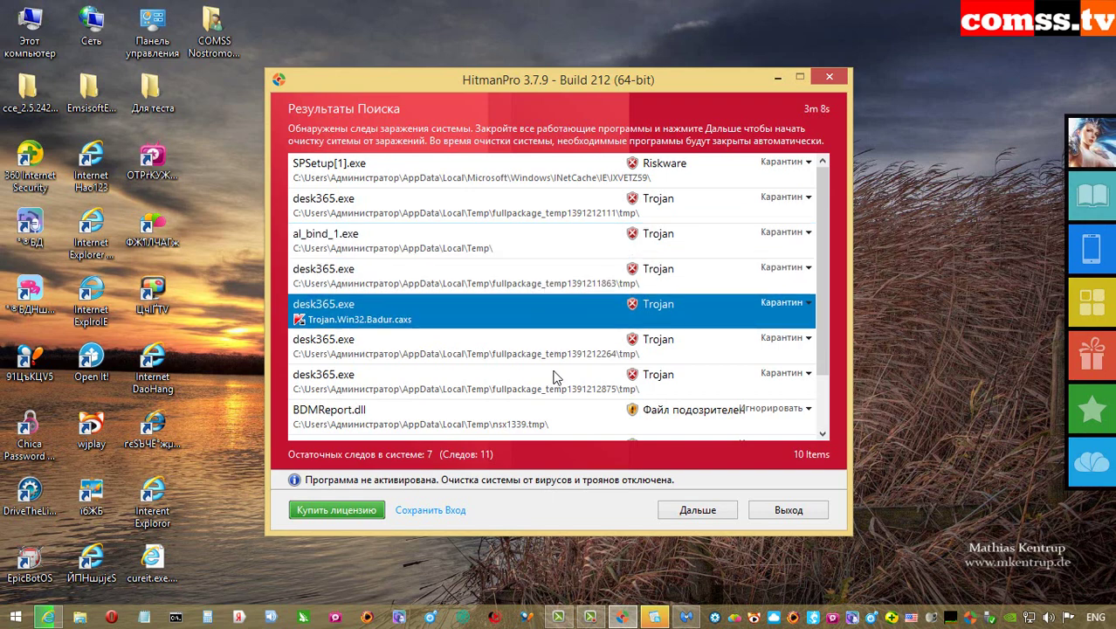
pyautogui.click(509, 356)
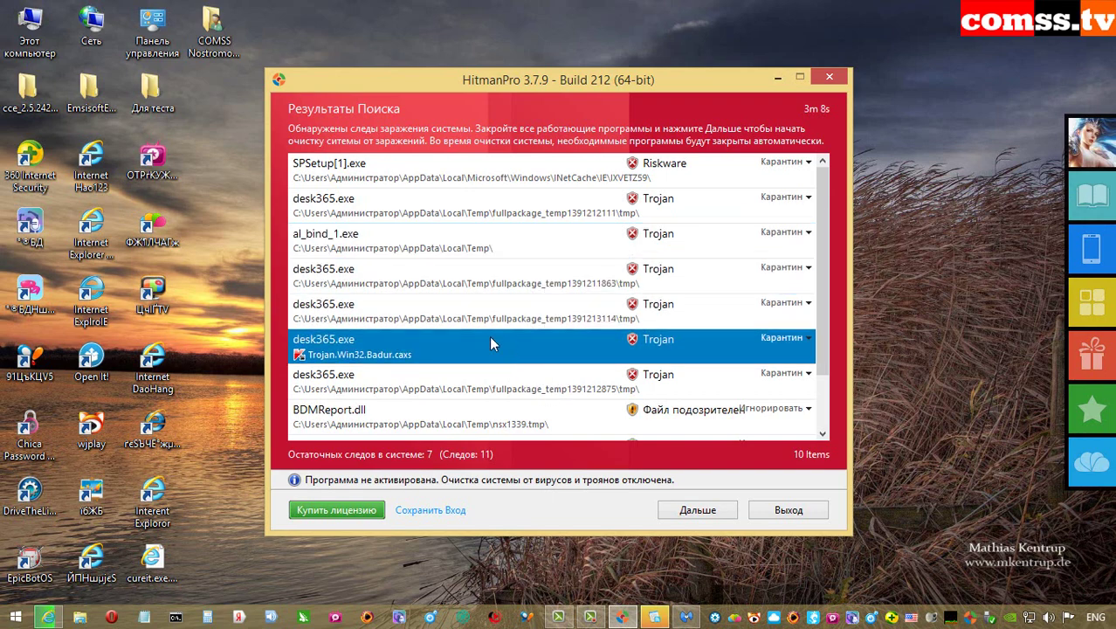
pyautogui.click(561, 393)
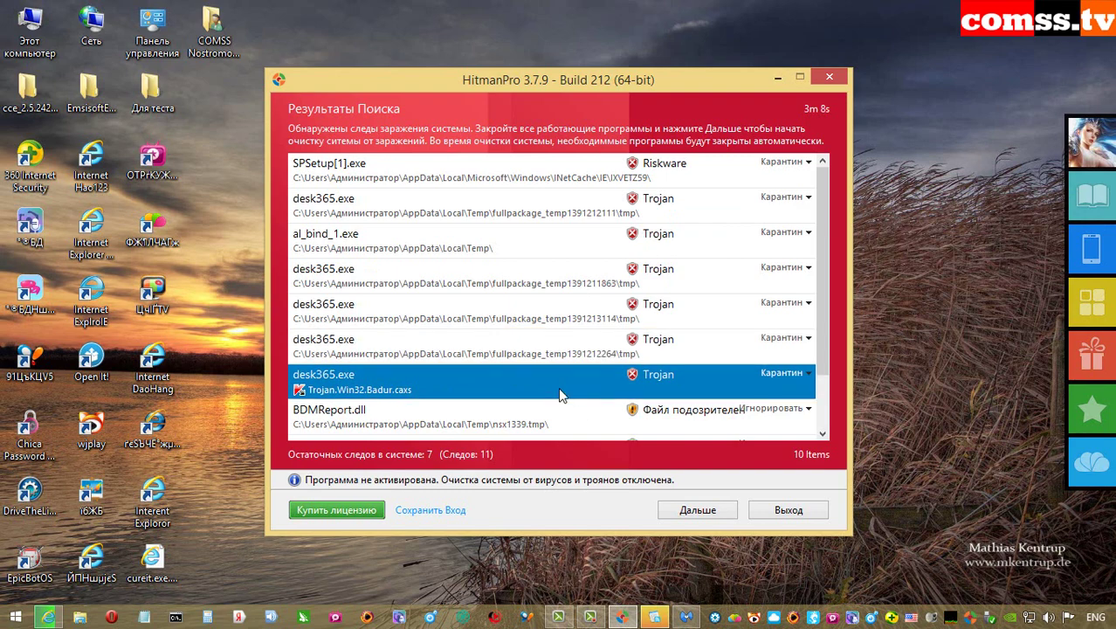
# Send the suspicious BDMReport.dll to VirusTotal through its Инструментарий action menu.
pyautogui.scroll(-2, 424, 401)
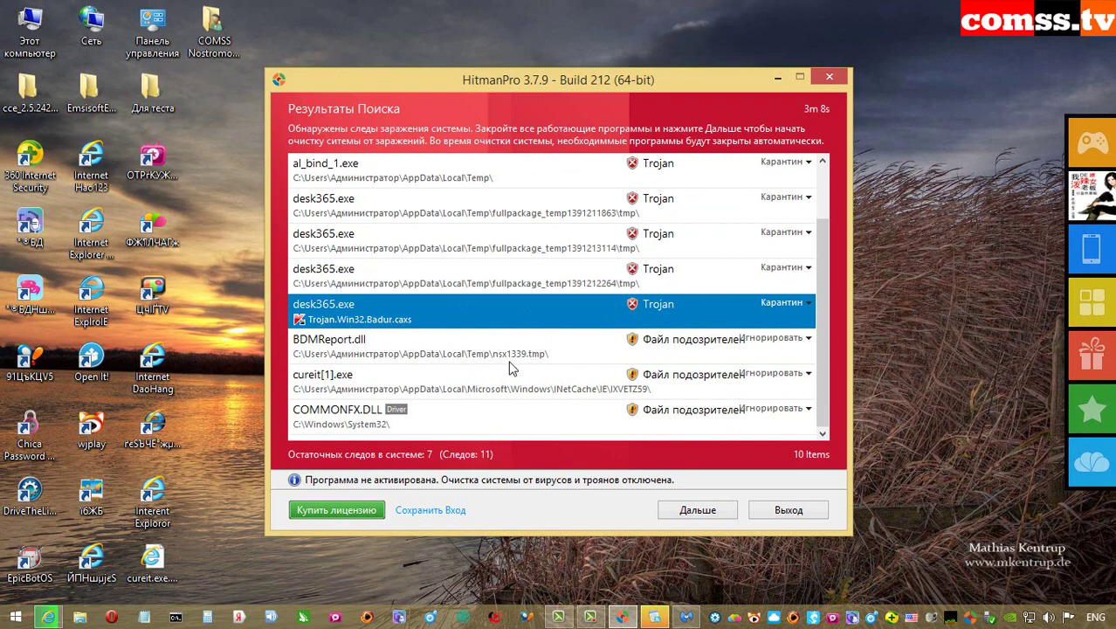
pyautogui.click(512, 349)
pyautogui.click(805, 339)
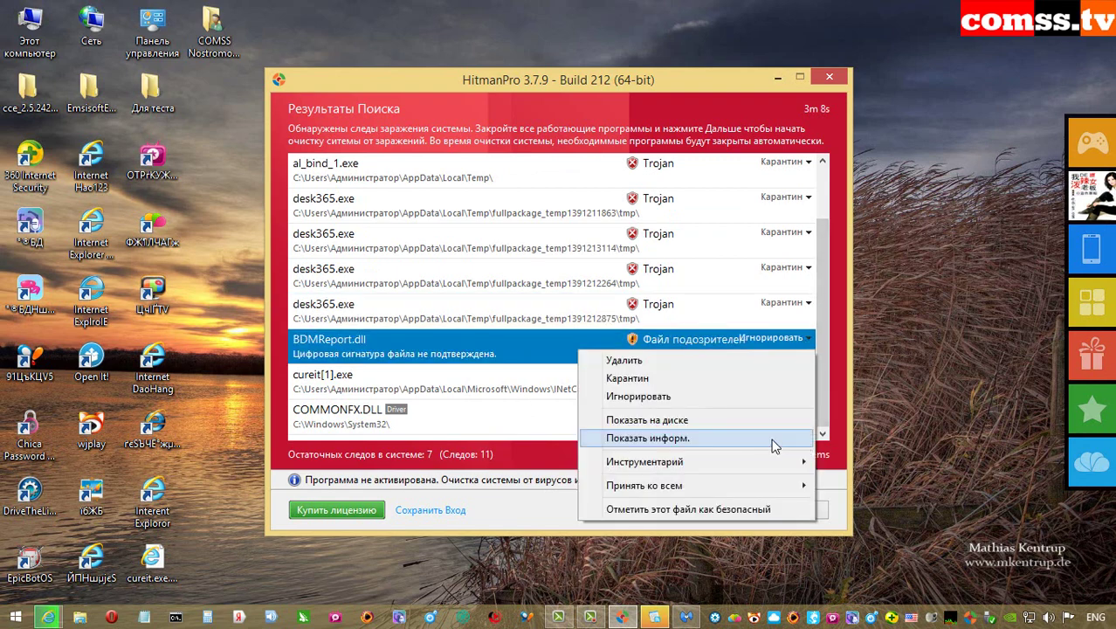
pyautogui.moveTo(760, 463)
pyautogui.click(851, 461)
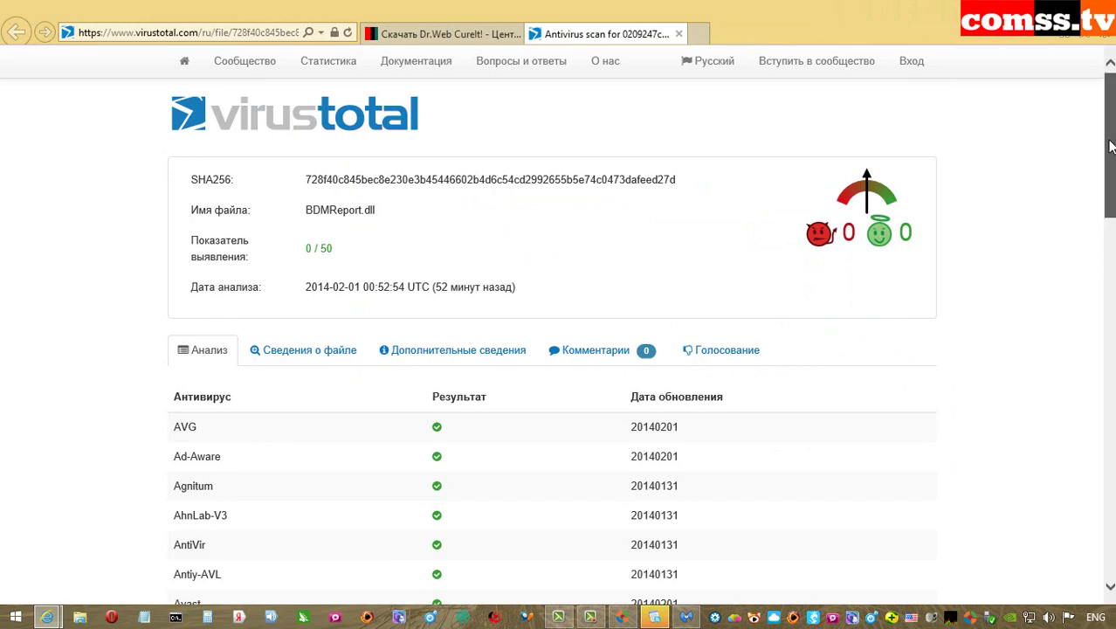
# Review BDMReport.dll's 0/50 VirusTotal report, then close the browser to return to HitmanPro.
pyautogui.scroll(-2, 1111, 147)
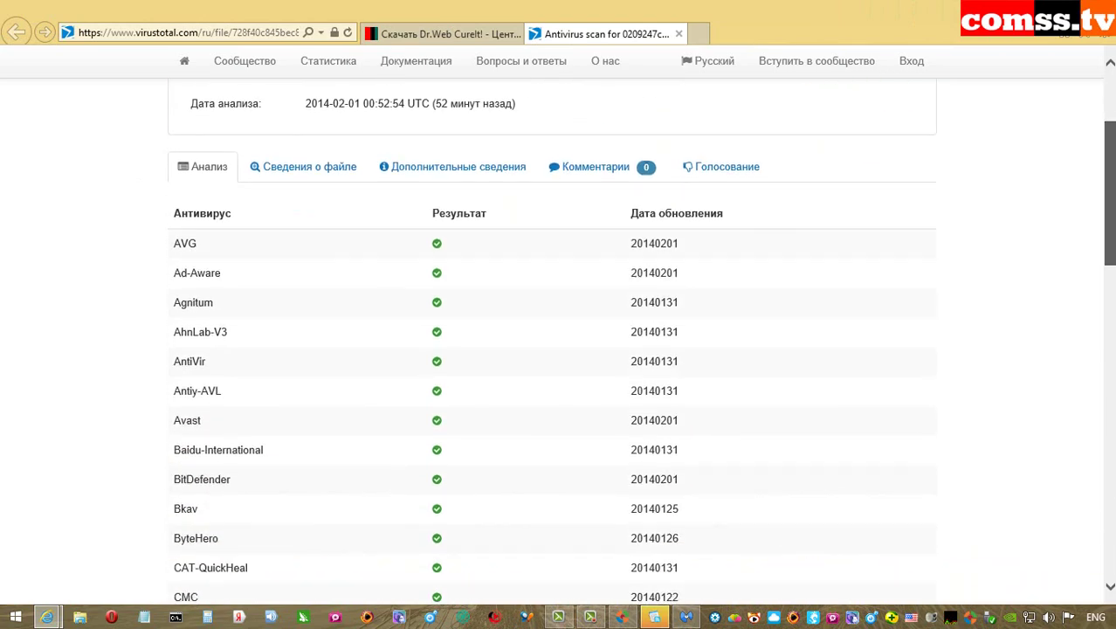
pyautogui.moveTo(1109, 175); pyautogui.dragTo(1094, 131)
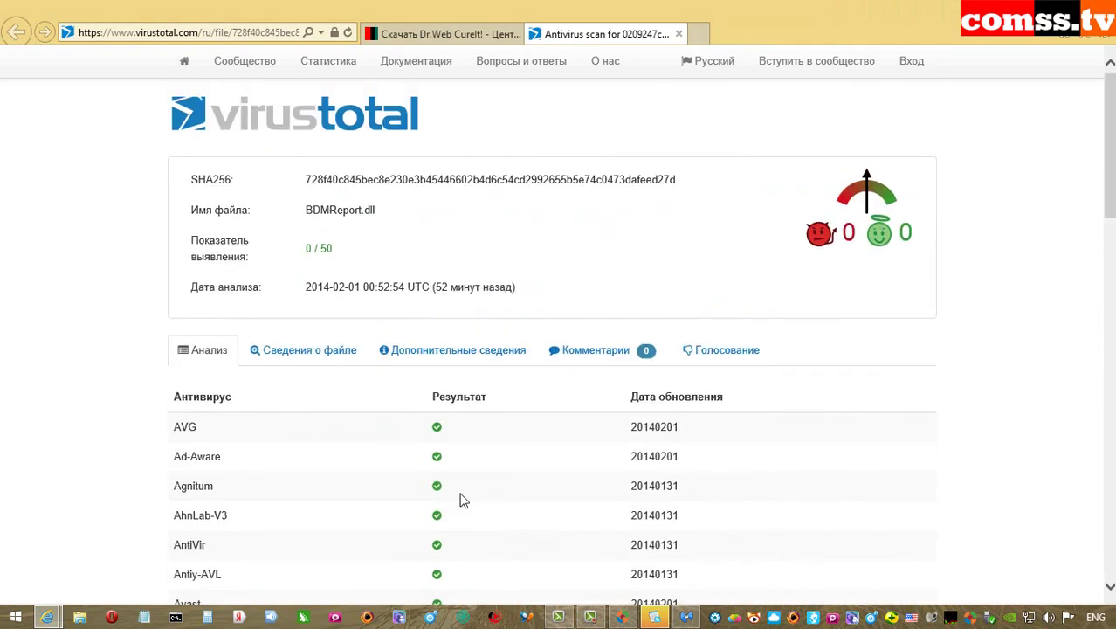
pyautogui.click(1044, 8)
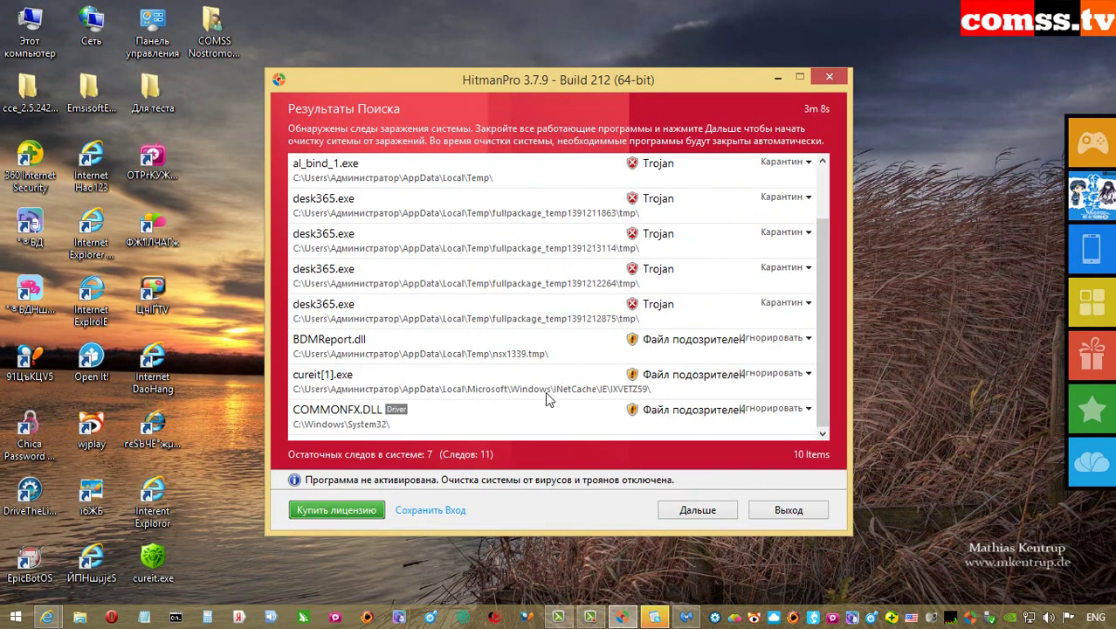
# Compare HitmanPro's suspicious cureit[1].exe result with the cureit.exe file on the desktop.
pyautogui.click(708, 392)
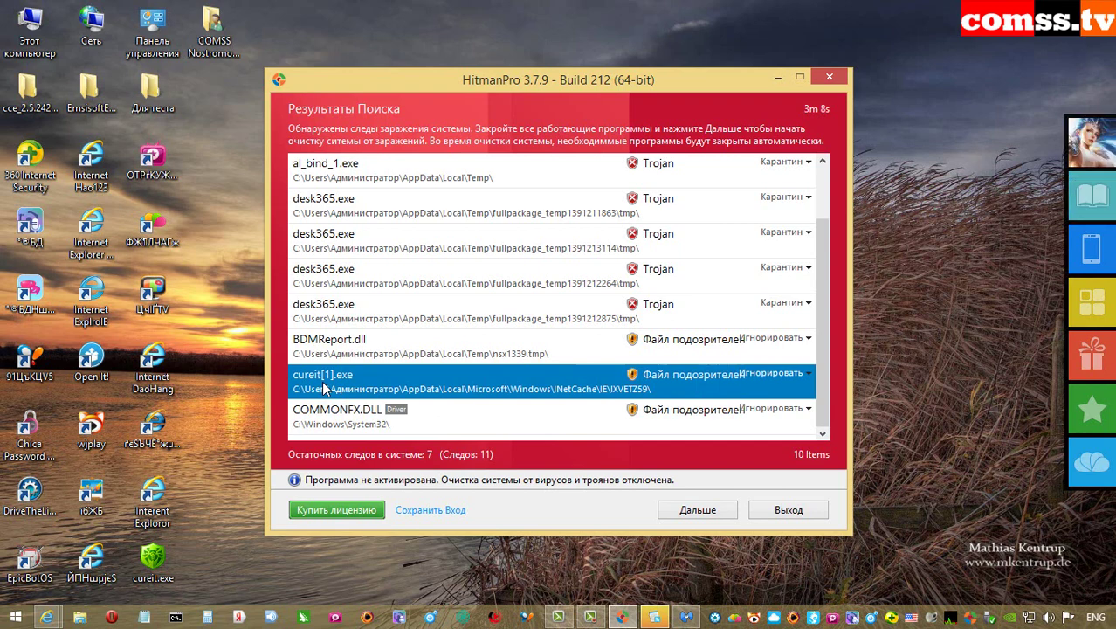
pyautogui.click(153, 563)
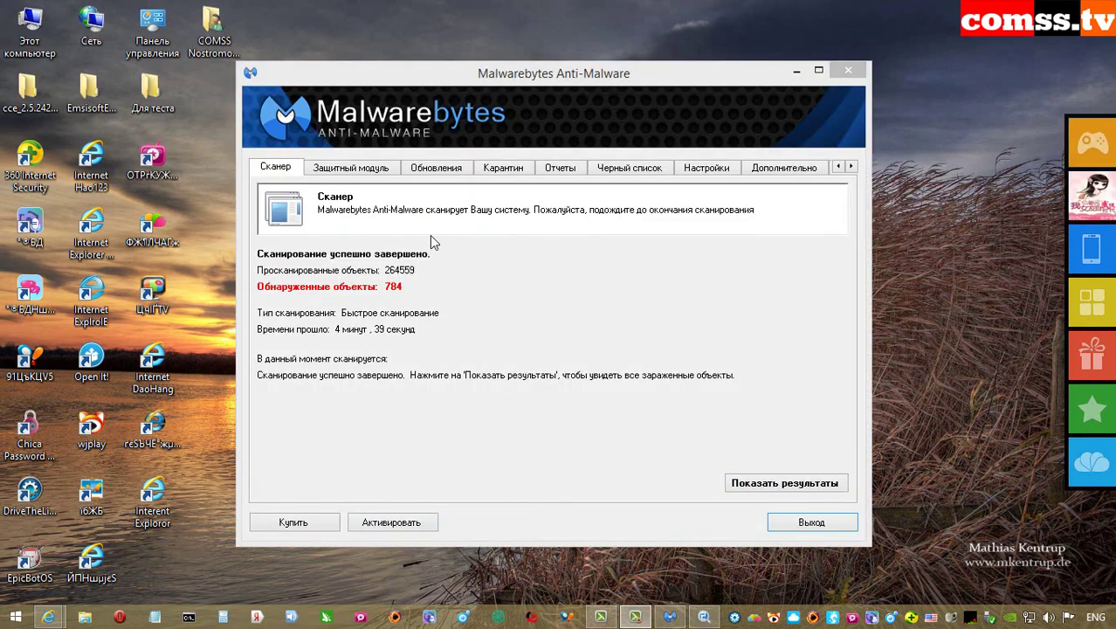
# Show Malwarebytes' full 784-object result list maximized and scroll to the PUP.Optional.WpManager.A entry.
pyautogui.click(441, 404)
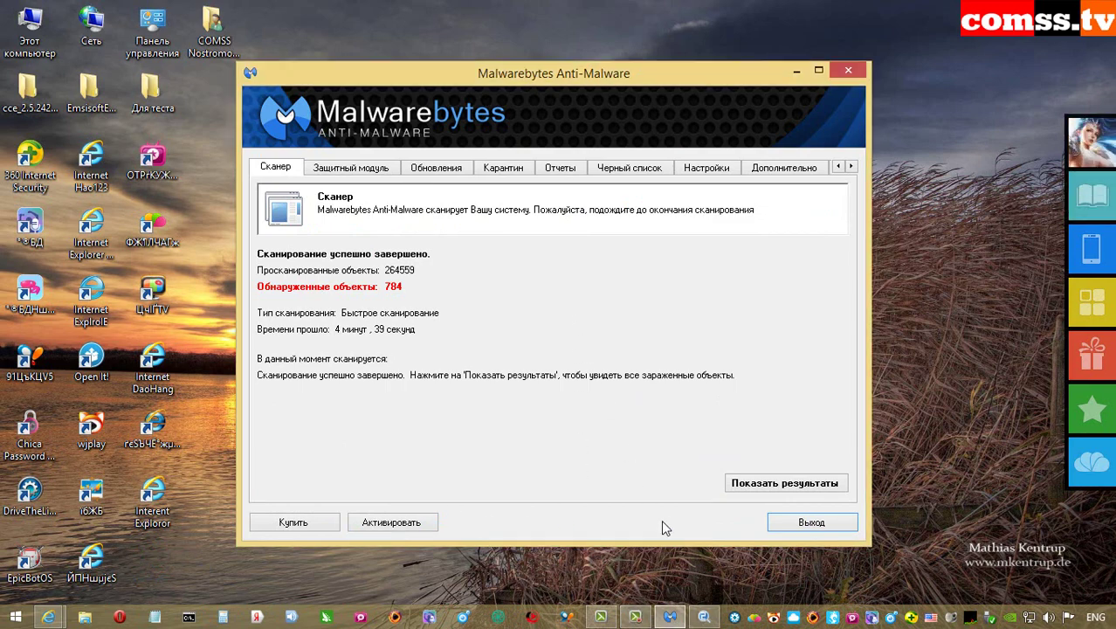
pyautogui.click(772, 482)
pyautogui.press('super+Up')
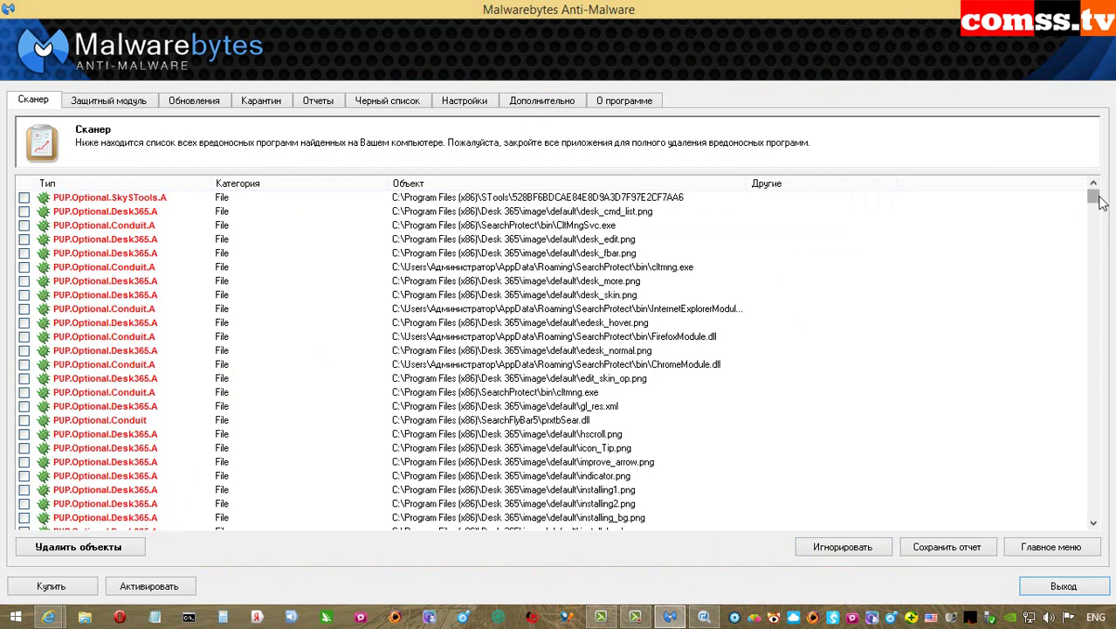
pyautogui.moveTo(1096, 201); pyautogui.dragTo(1084, 502)
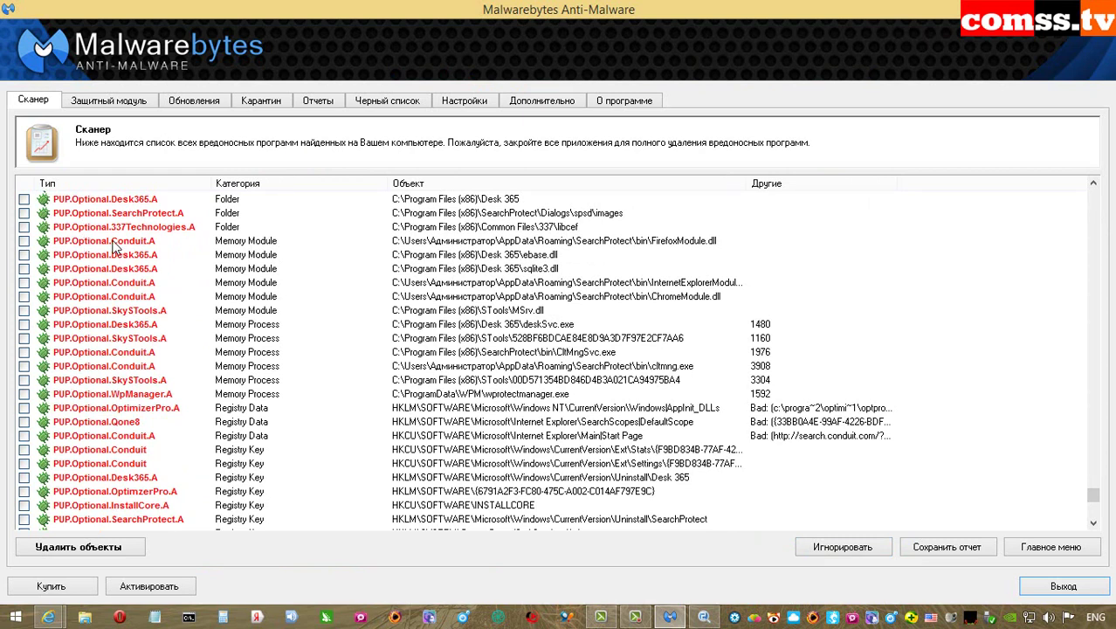
pyautogui.click(218, 394)
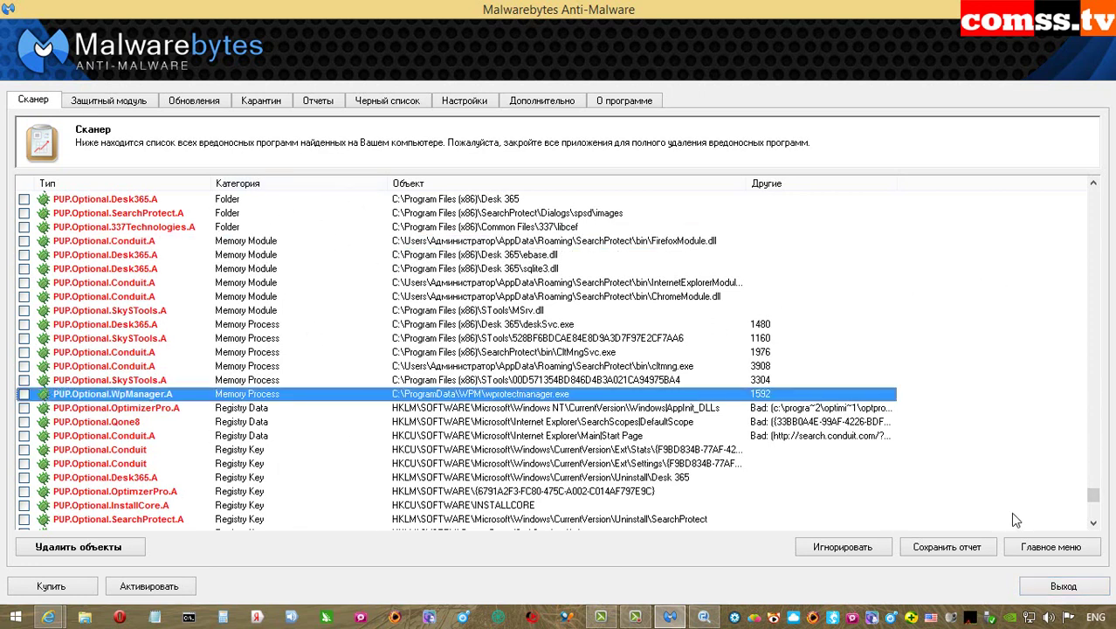
pyautogui.moveTo(1092, 497)
pyautogui.mouseDown()
pyautogui.moveTo(1076, 457)
pyautogui.moveTo(1102, 364)
pyautogui.moveTo(1093, 510)
pyautogui.mouseUp()
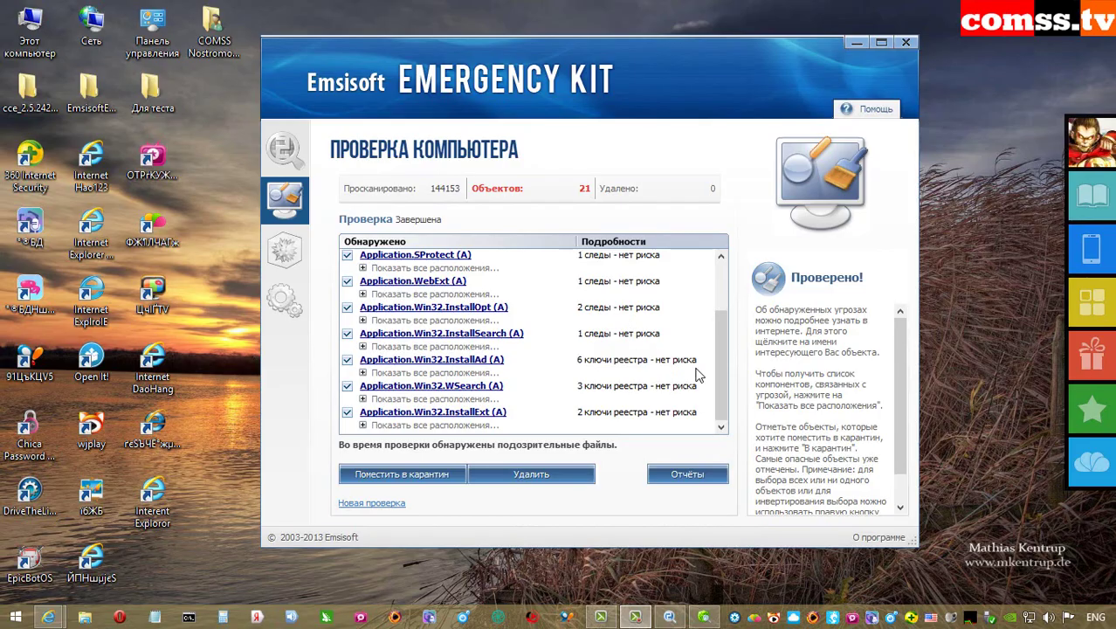
# Reveal the locations of the Gen:Trojan.Heur and Trojan.Win32.AuScript detections after toggling WebToolbar.
pyautogui.moveTo(718, 378); pyautogui.dragTo(724, 323)
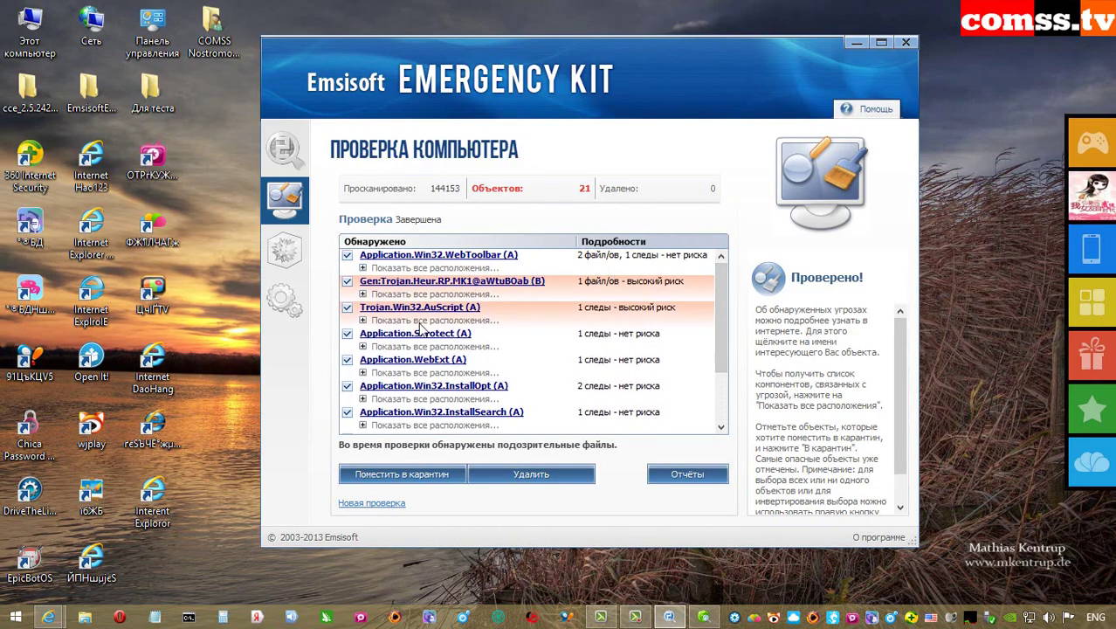
pyautogui.click(361, 267)
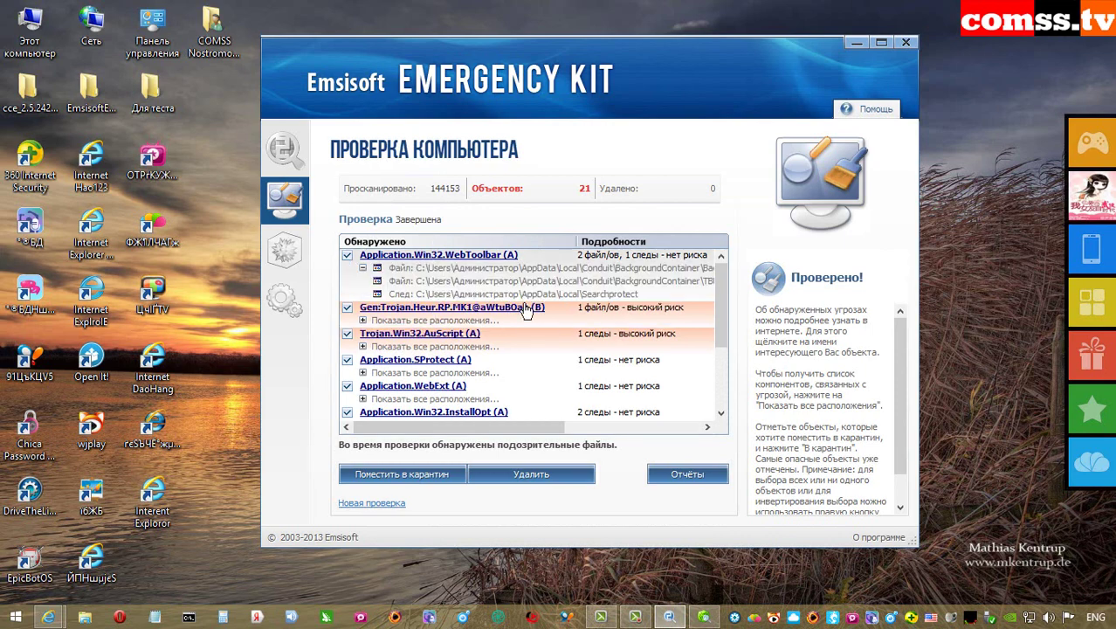
pyautogui.click(362, 267)
pyautogui.click(481, 295)
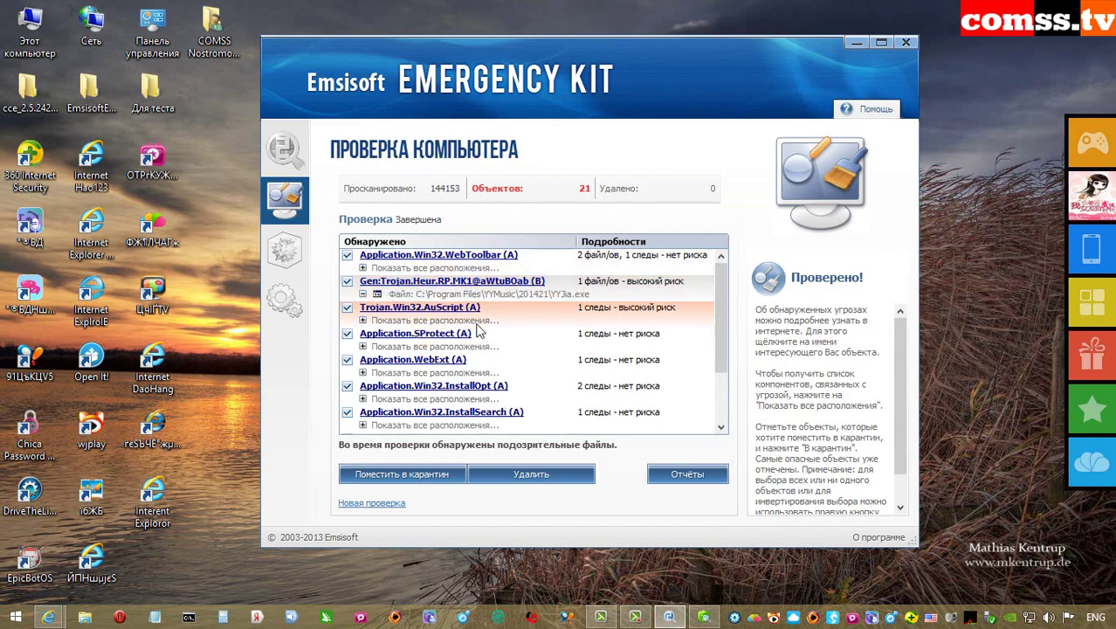
pyautogui.click(407, 321)
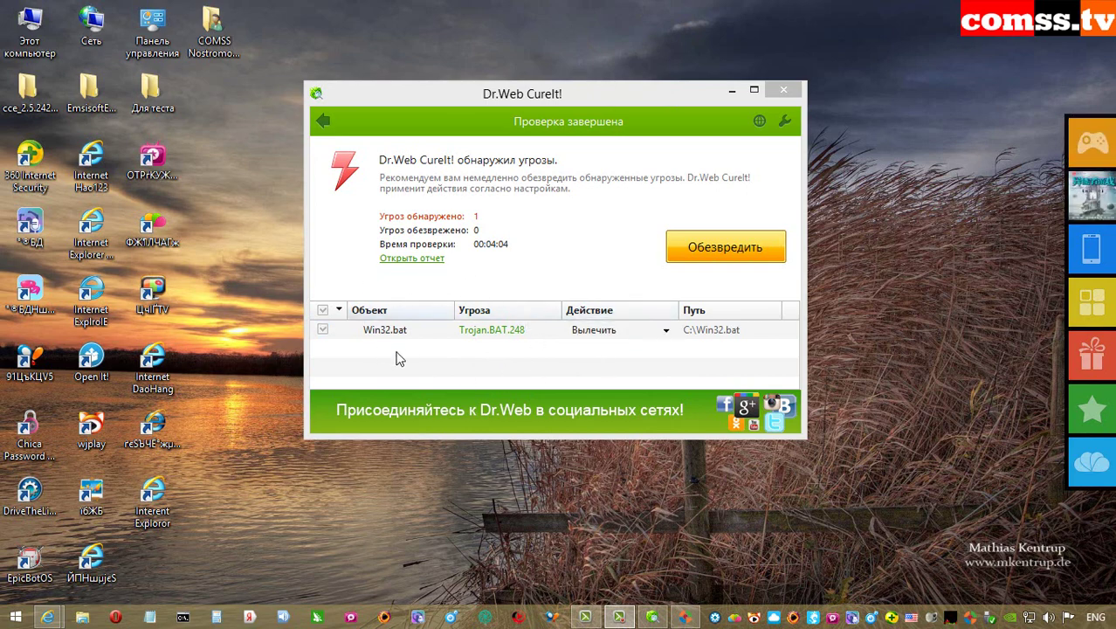
# Close Dr.Web CureIt! after reviewing its Trojan.BAT.248 detection in C:\Win32.bat.
pyautogui.hotkey('alt', 'F4')
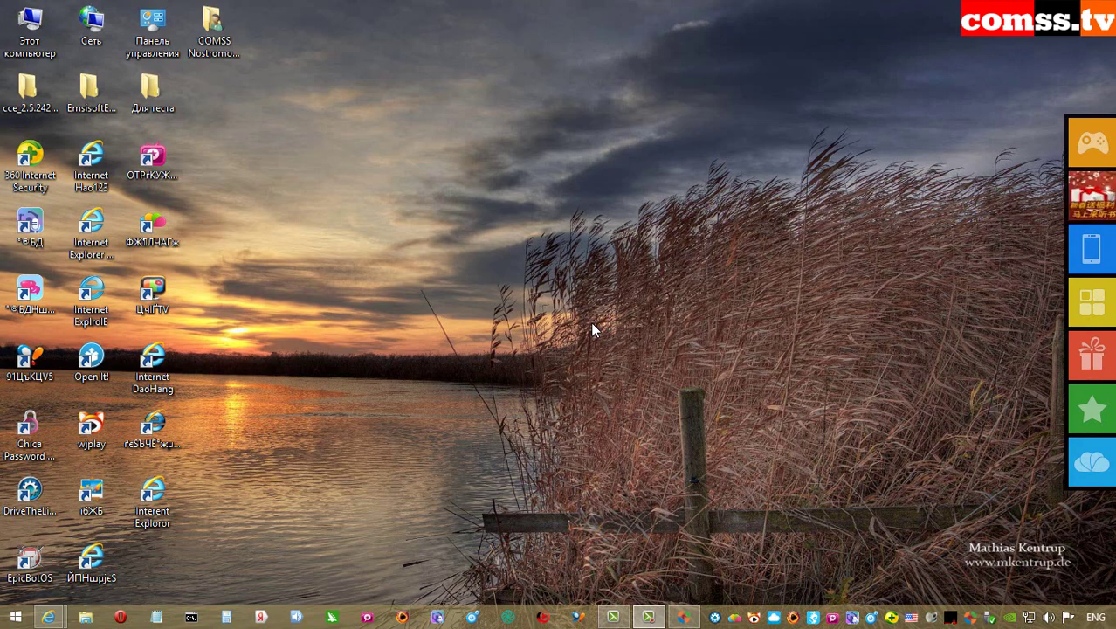
# Review HitmanPro's 9 detections, incl. SPSetup[1].exe flagged as Adware.BHO.BProtector.E, and desk365.exe.
pyautogui.click(683, 617)
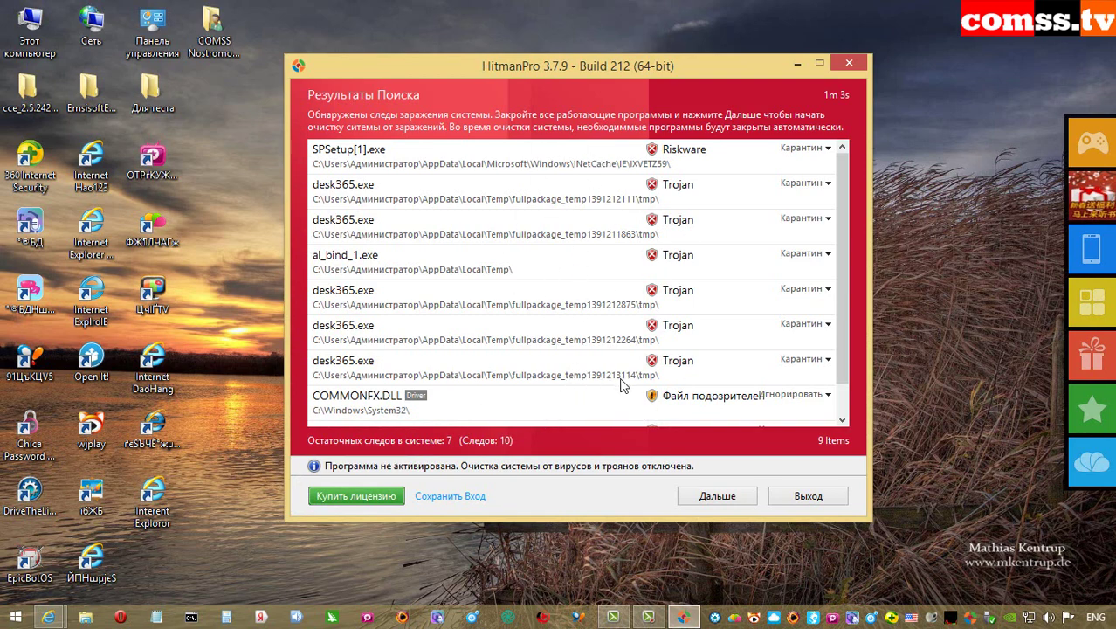
pyautogui.click(634, 173)
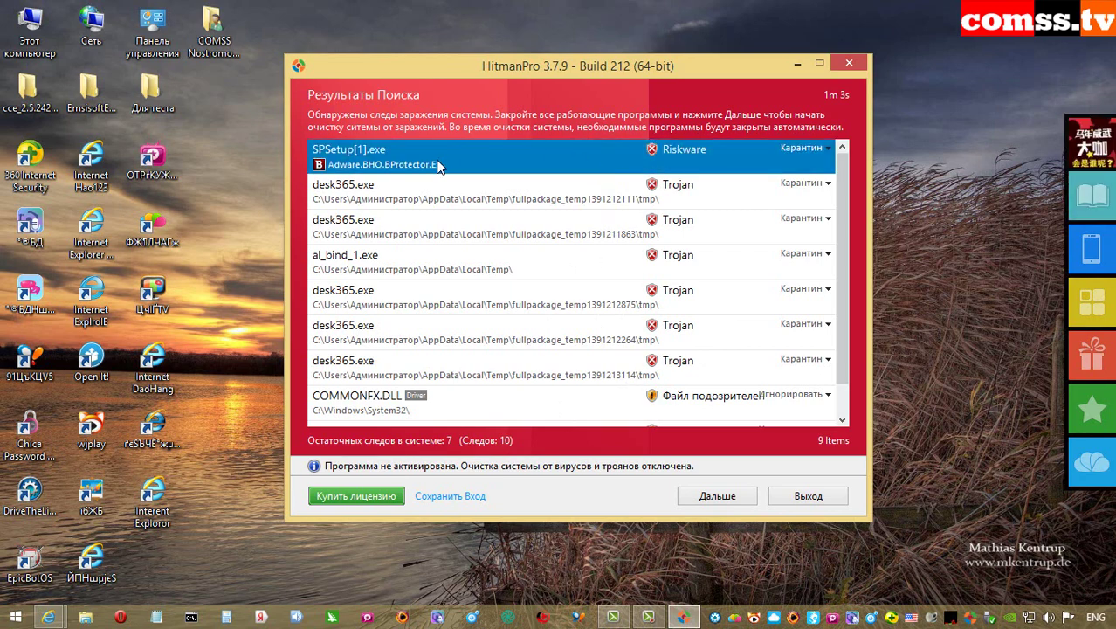
pyautogui.click(539, 203)
pyautogui.click(555, 164)
pyautogui.scroll(-1, 835, 318)
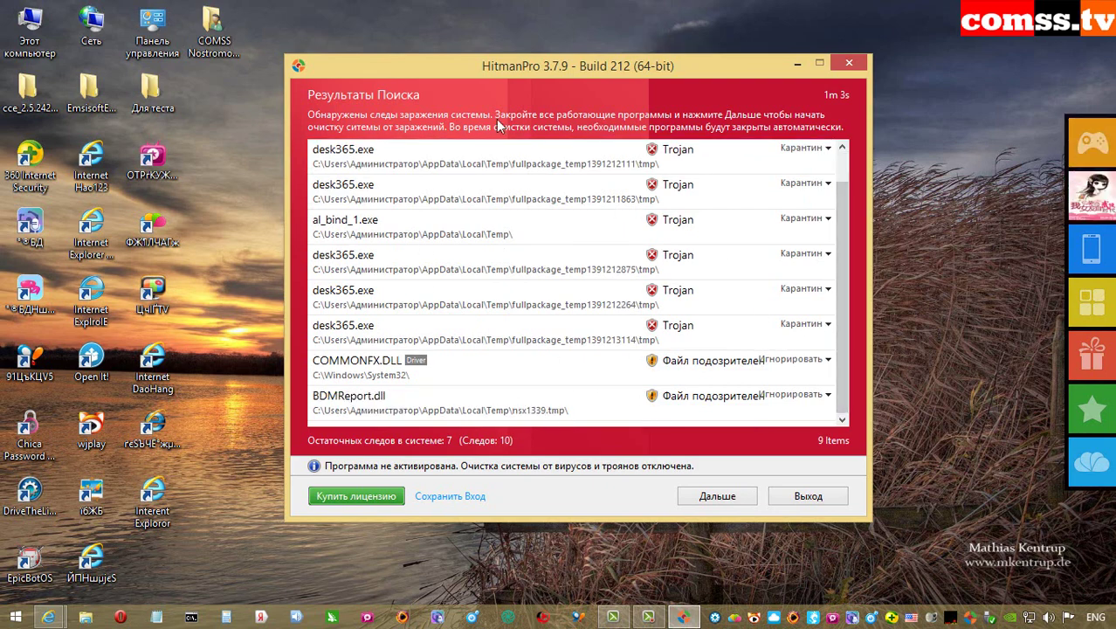
pyautogui.scroll(1, 841, 306)
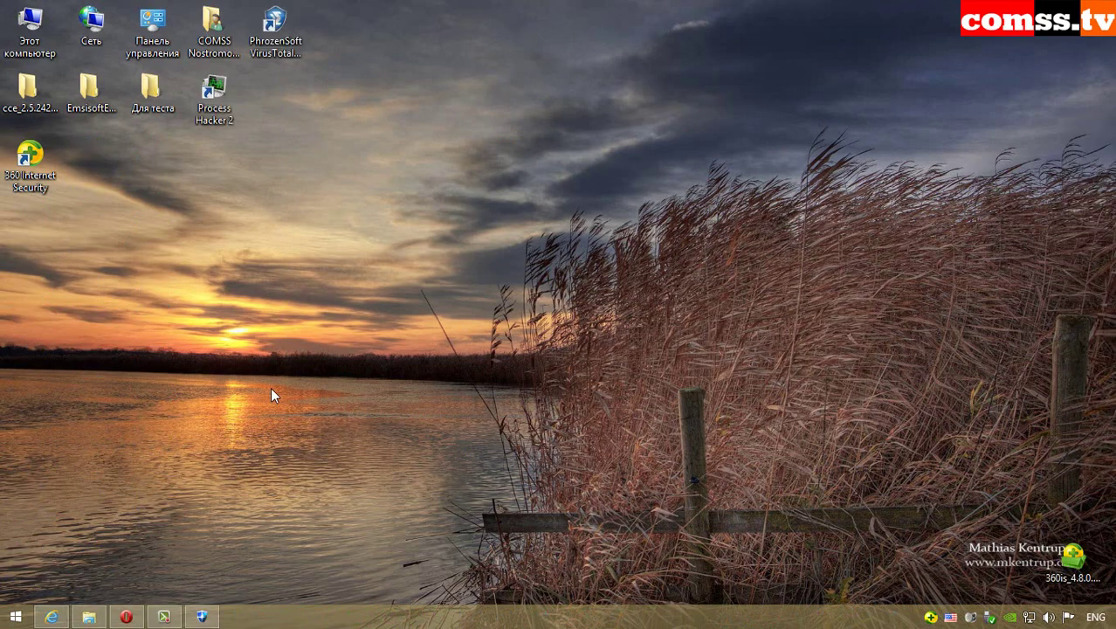
# Open the Sberbank Online login page and start the keylogging and clipboard monitoring tests.
pyautogui.click(51, 616)
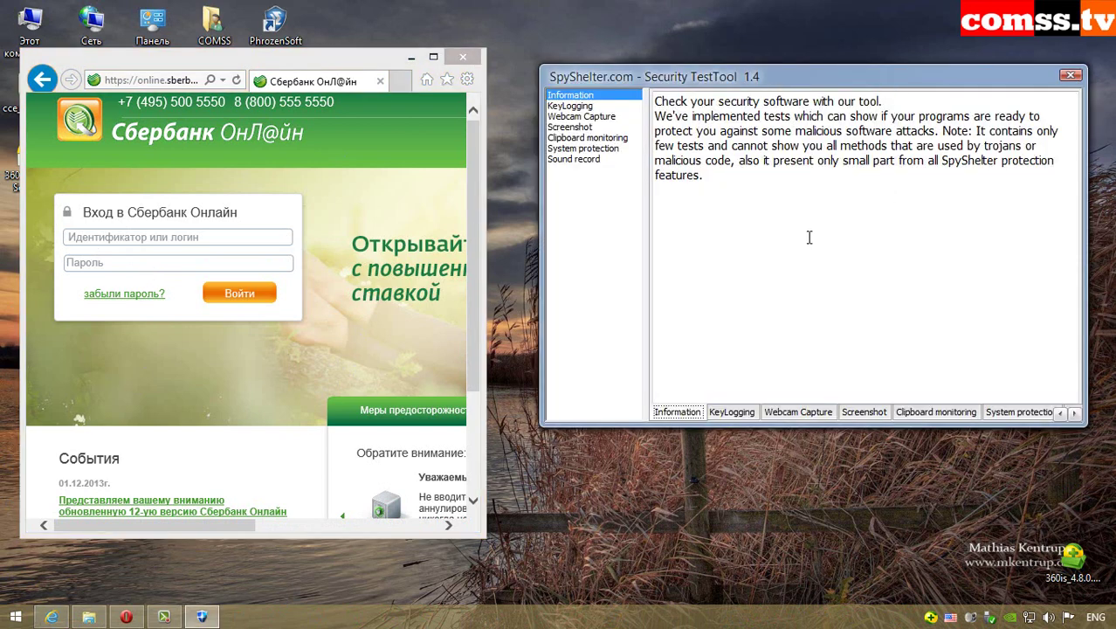
pyautogui.click(574, 105)
pyautogui.click(709, 104)
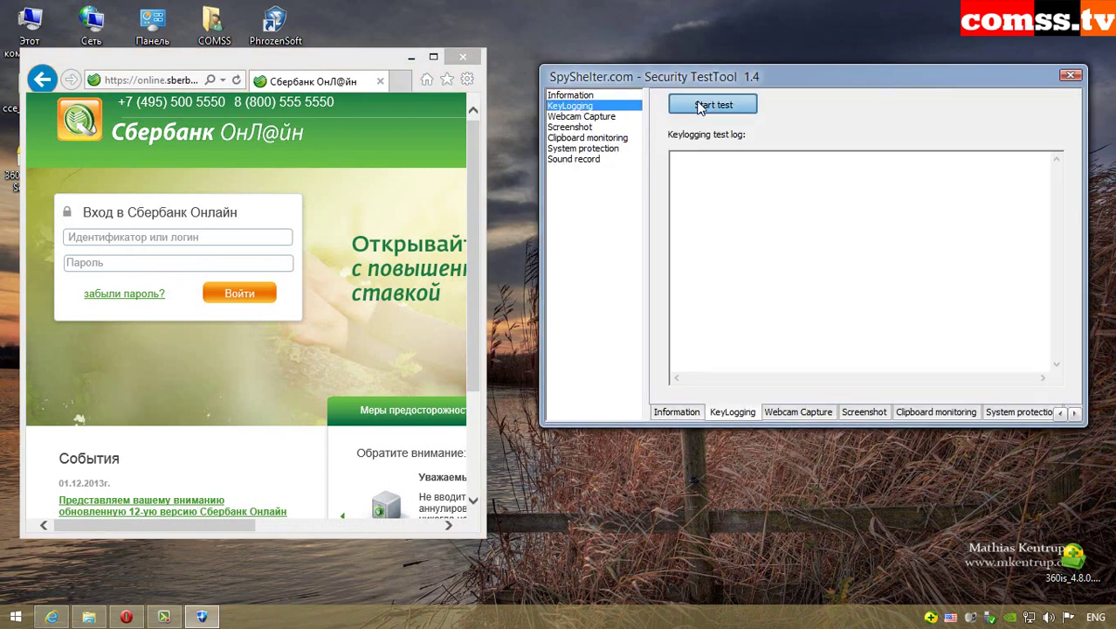
pyautogui.click(583, 138)
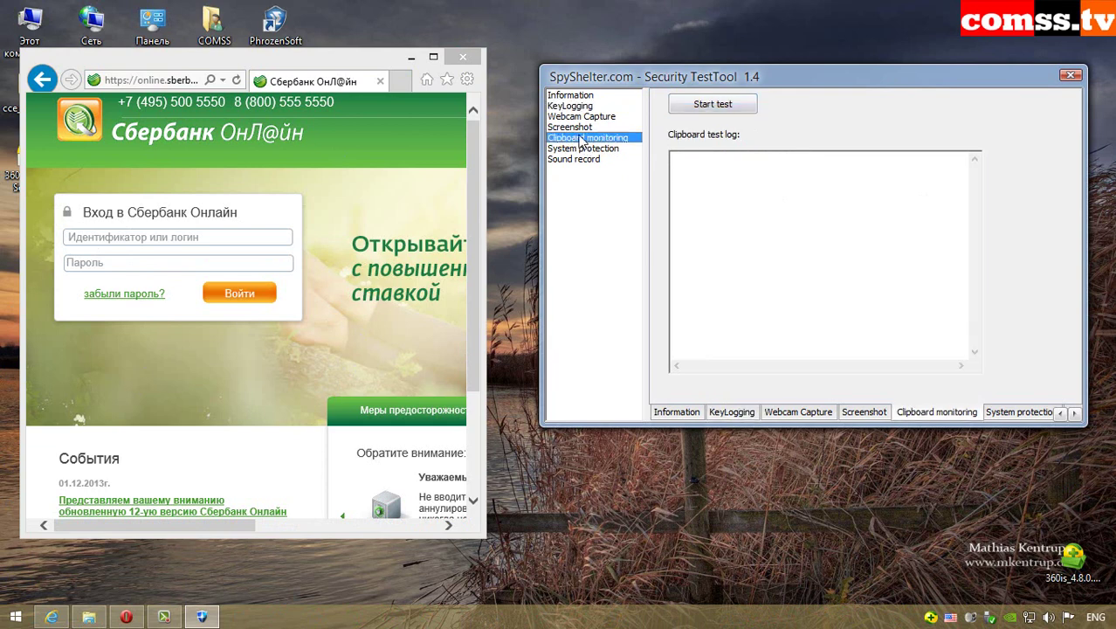
pyautogui.click(712, 105)
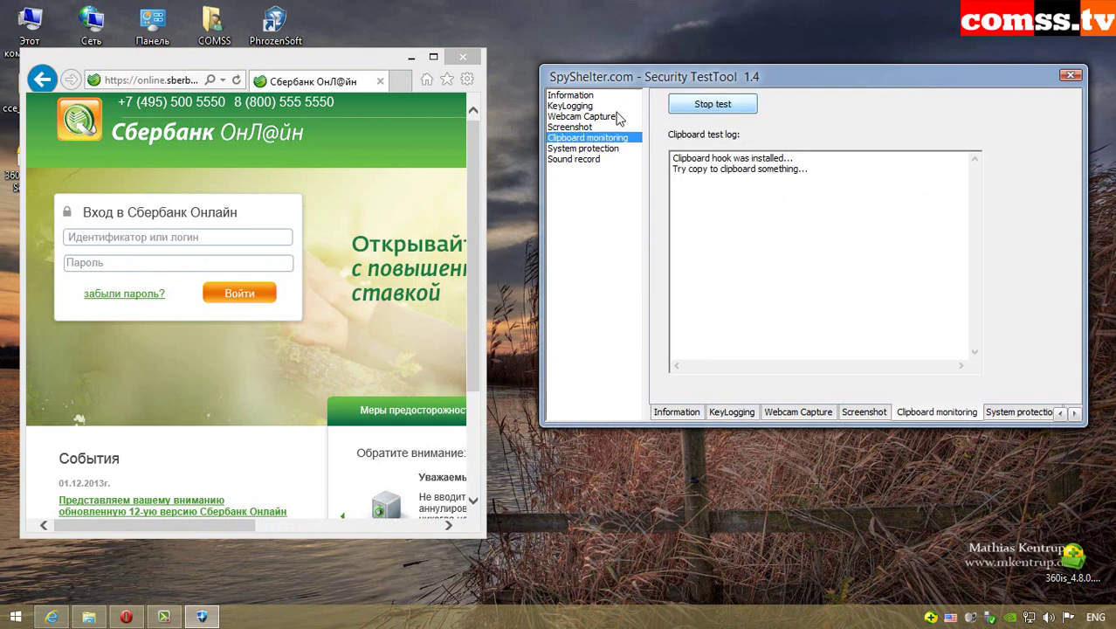
# Enter test text in the bank login and password fields, then copy the login text into the clipboard log.
pyautogui.click(569, 106)
pyautogui.click(194, 248)
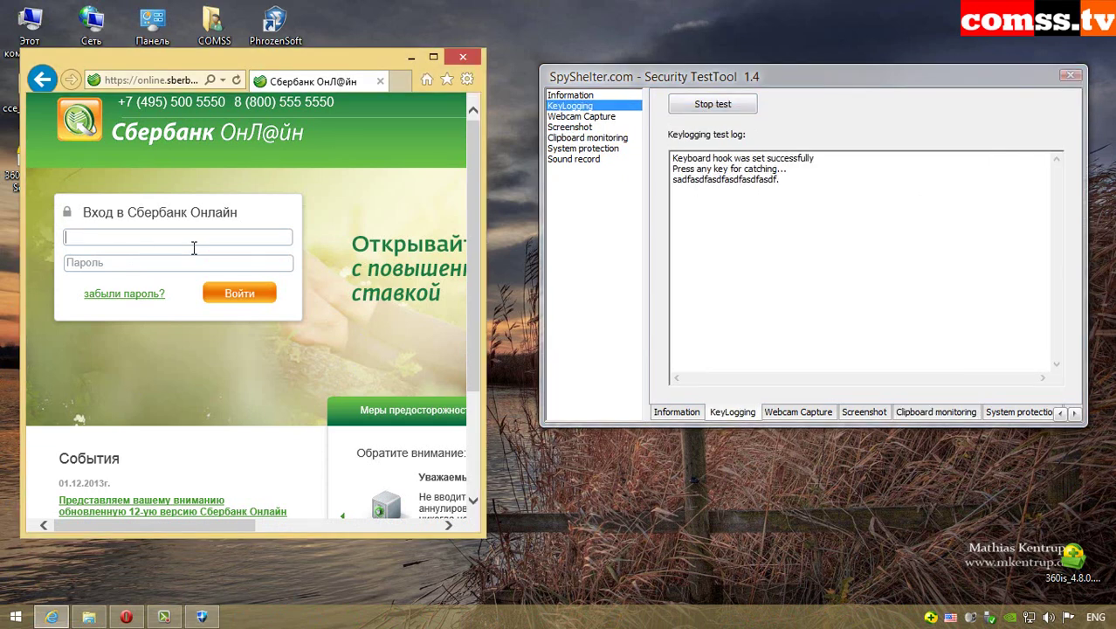
pyautogui.hotkey('alt', 'shift')
pyautogui.write('вапывапывапывапывапвапыва')
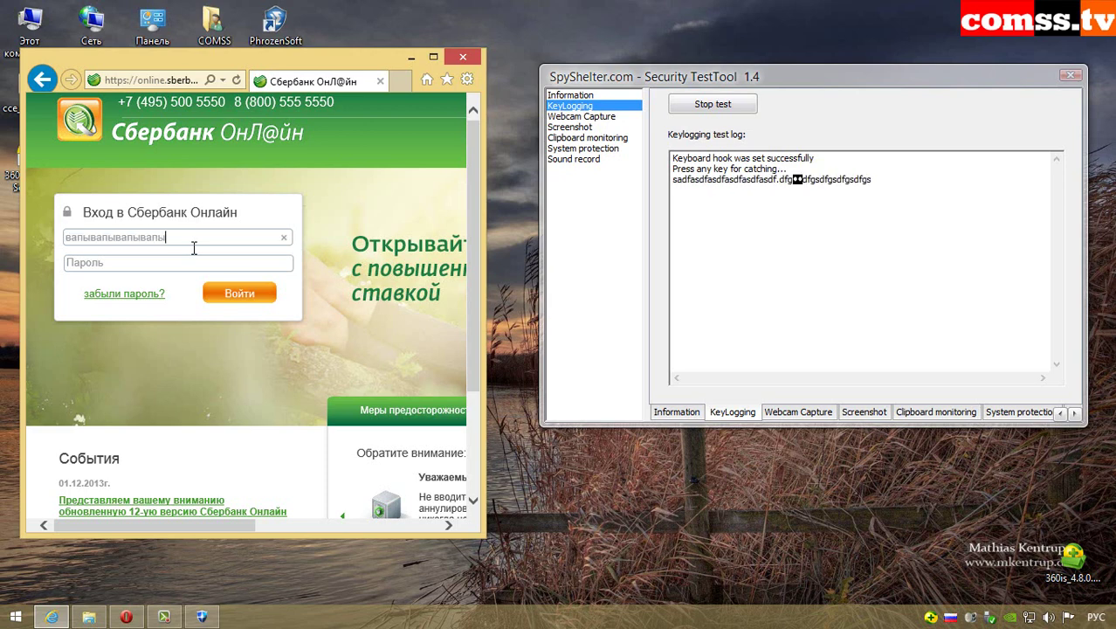
pyautogui.click(159, 267)
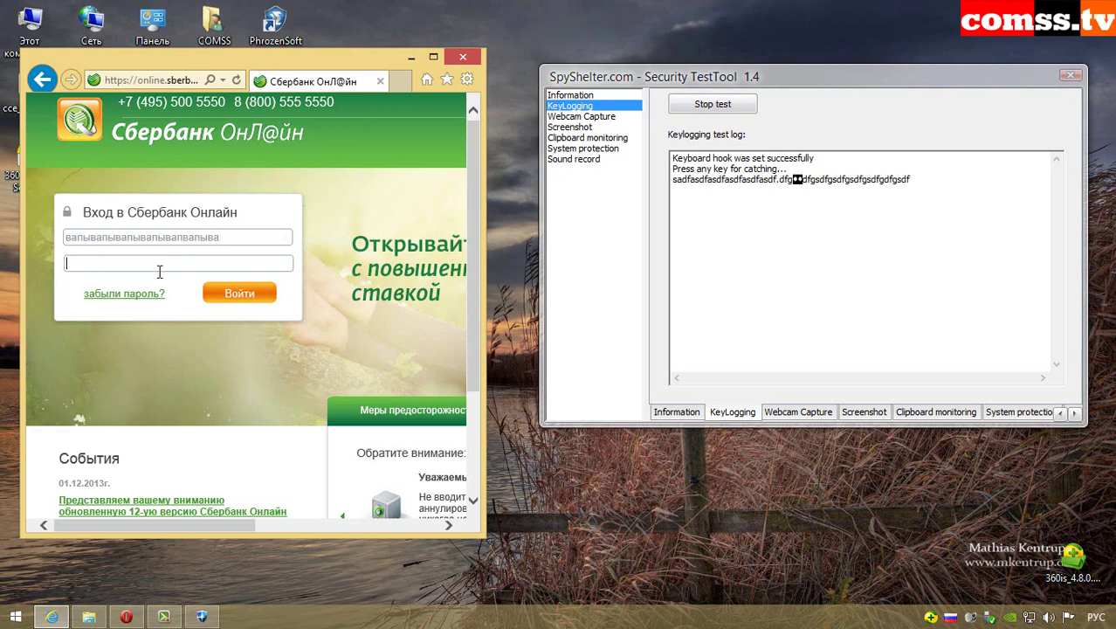
pyautogui.write('234523423425345234523')
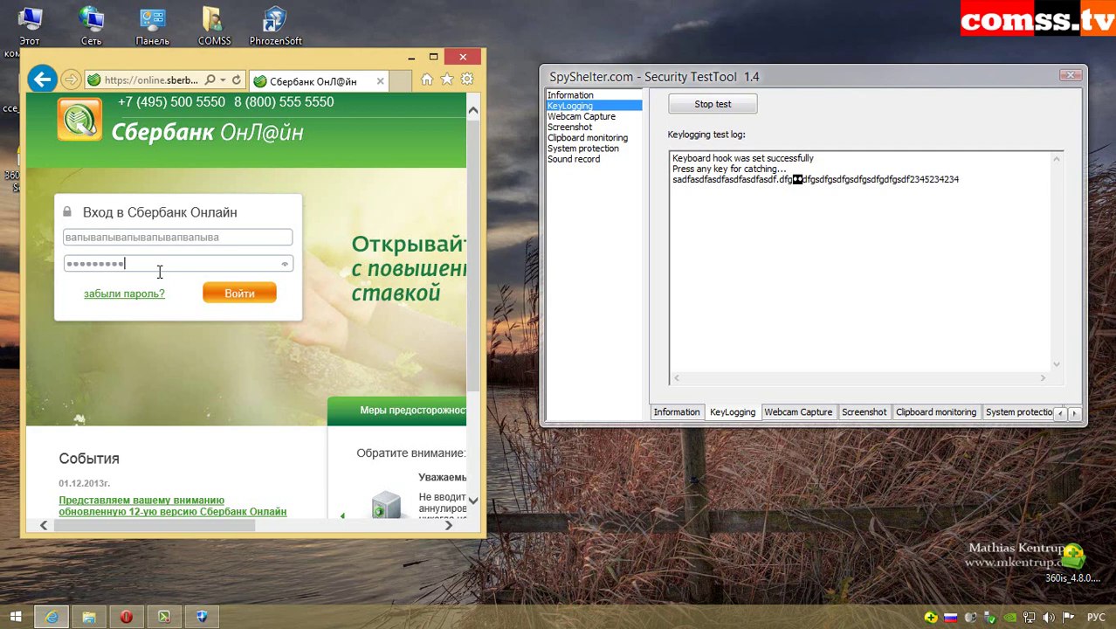
pyautogui.write('4')
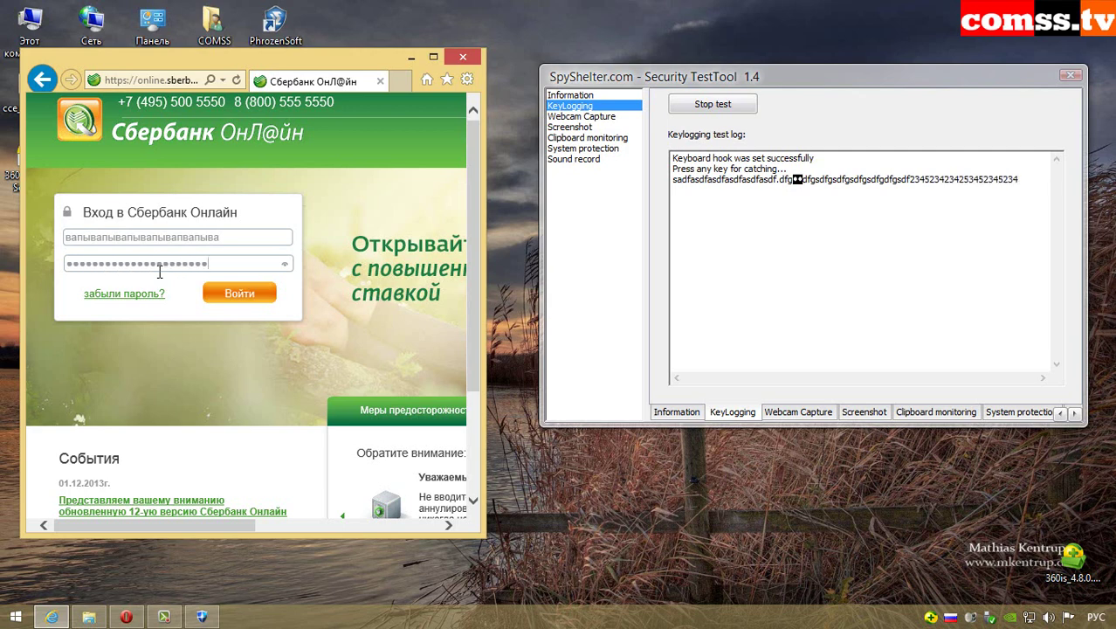
pyautogui.moveTo(218, 238); pyautogui.dragTo(54, 244)
pyautogui.rightClick(124, 244)
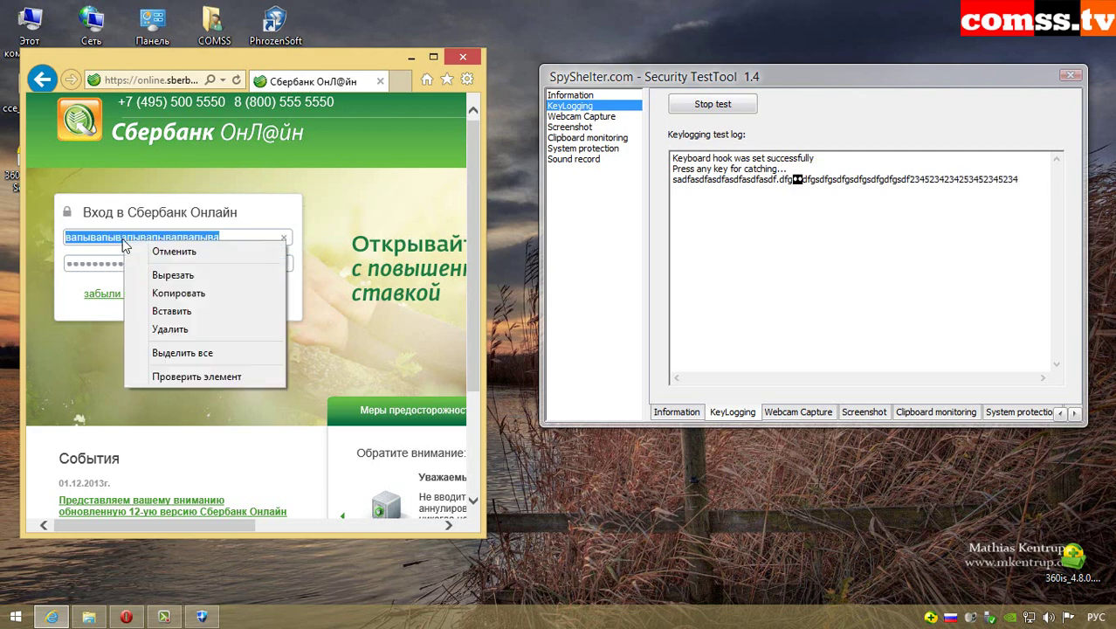
pyautogui.click(179, 292)
pyautogui.click(609, 140)
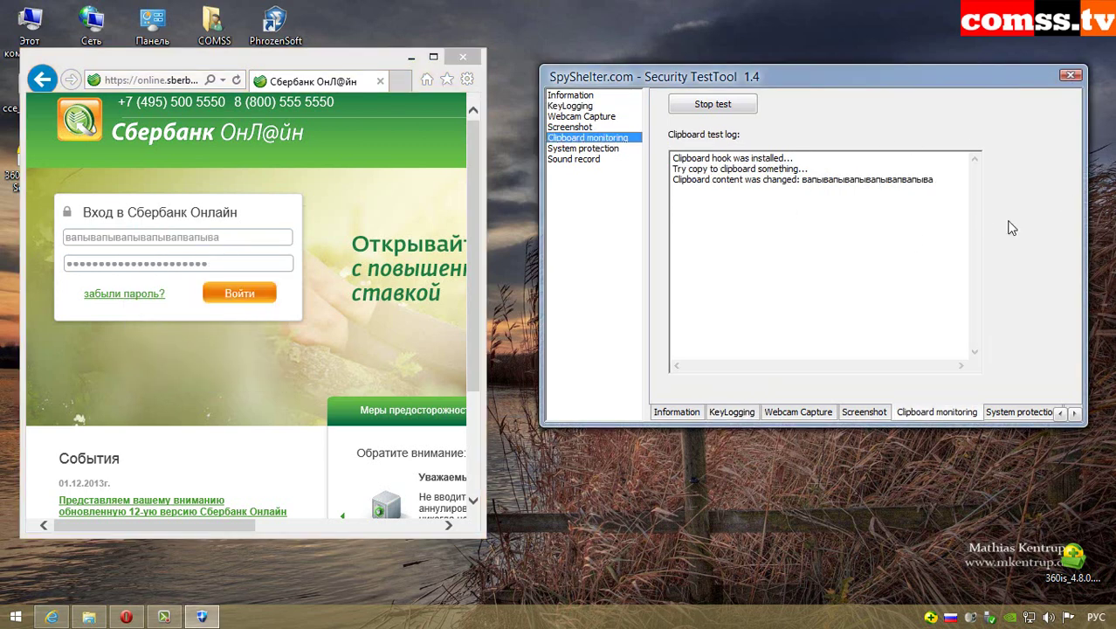
# Run the five screenshot capture tests, Test1b through Test5b.
pyautogui.click(572, 127)
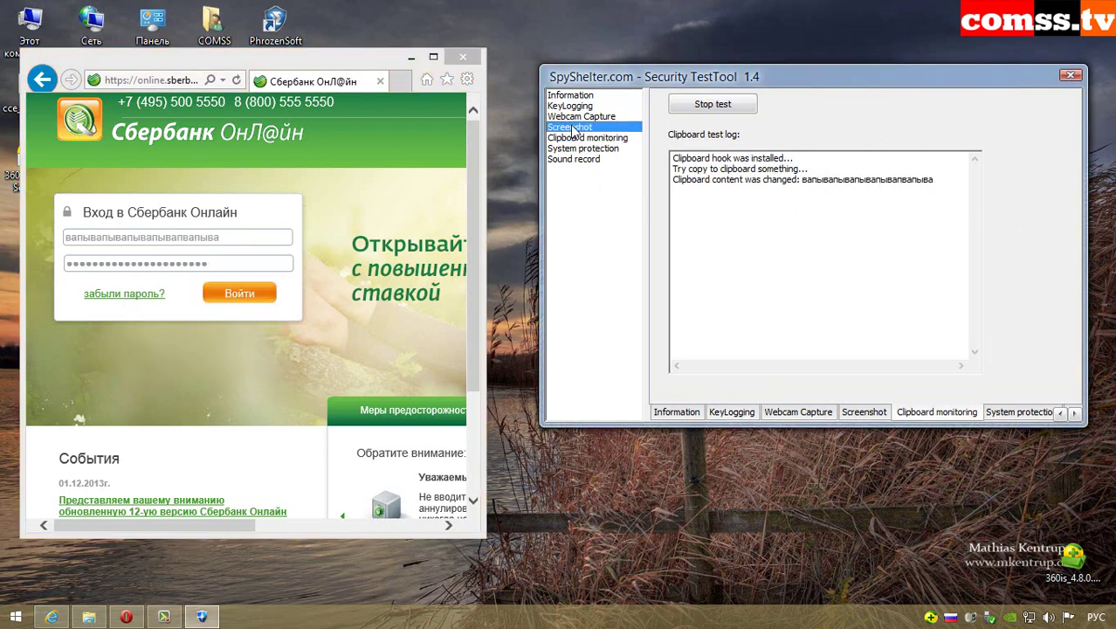
pyautogui.click(685, 131)
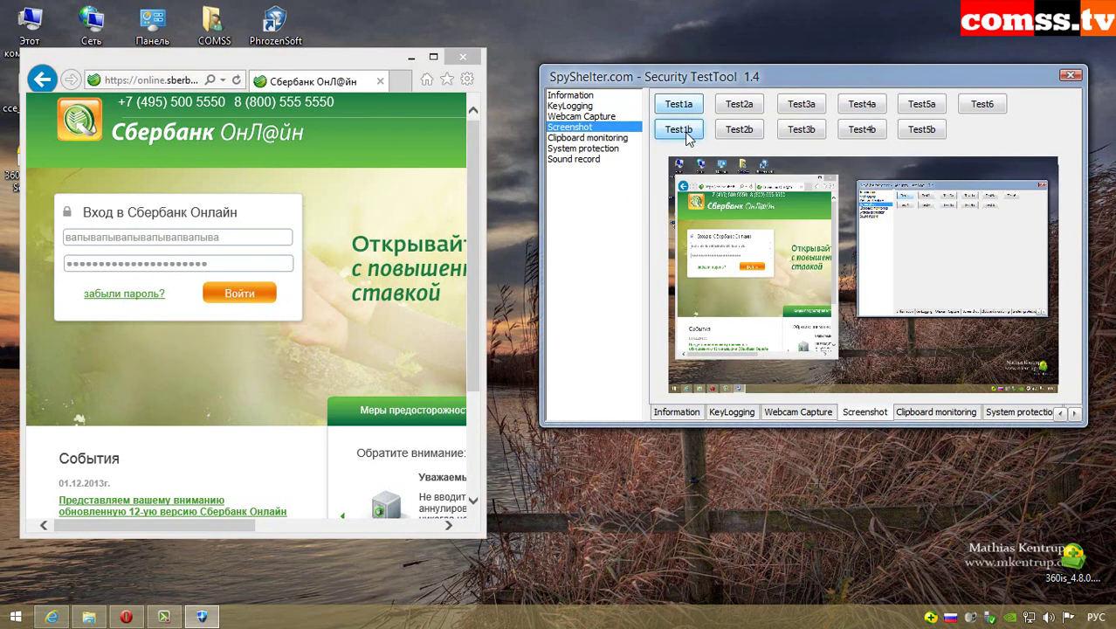
pyautogui.click(739, 129)
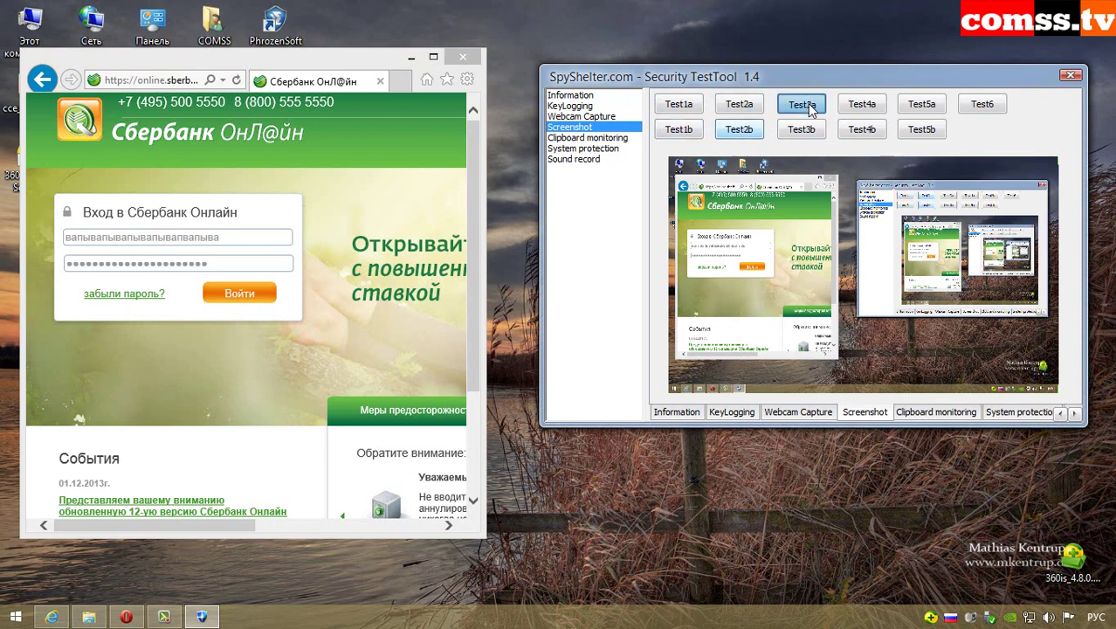
pyautogui.click(801, 130)
pyautogui.click(861, 130)
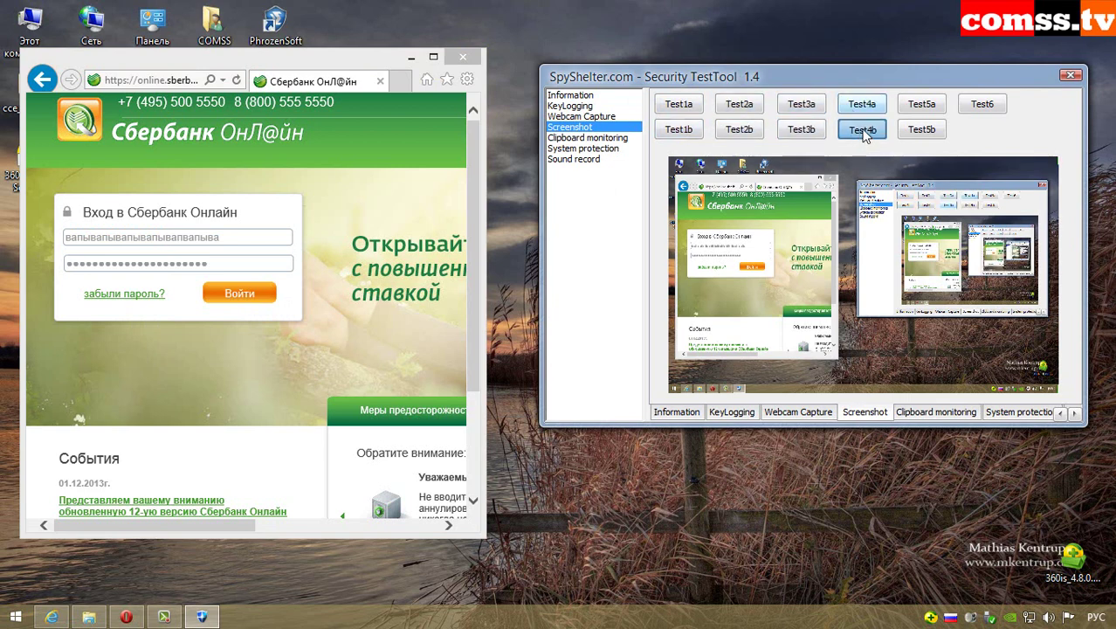
pyautogui.click(922, 129)
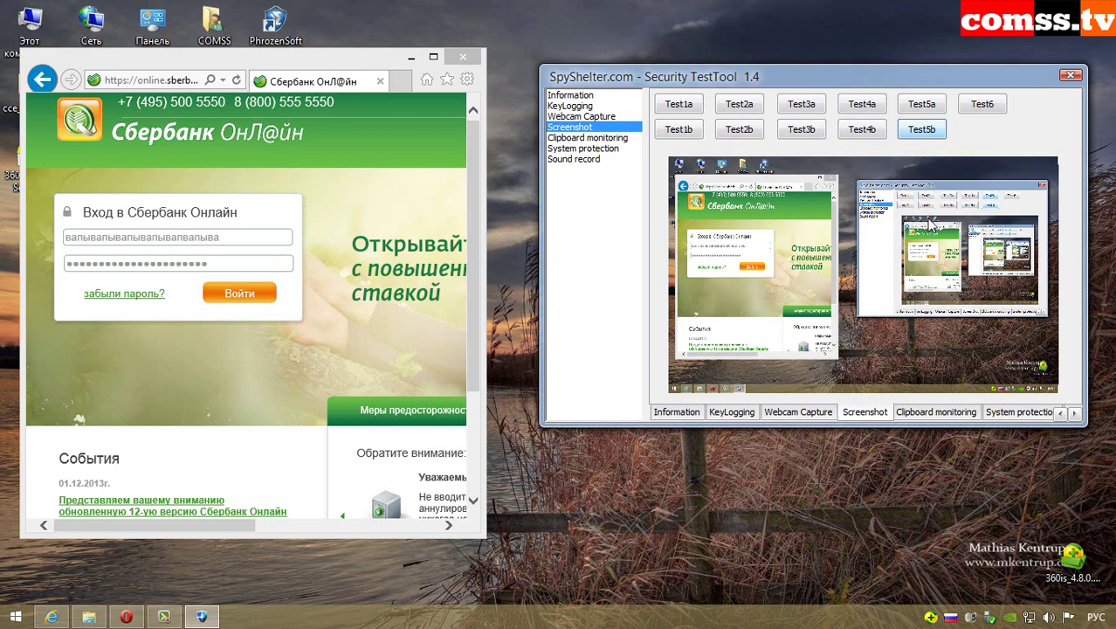
# Run both registry access tests, blocking each startup registry change in 360's alert.
pyautogui.click(583, 149)
pyautogui.click(725, 102)
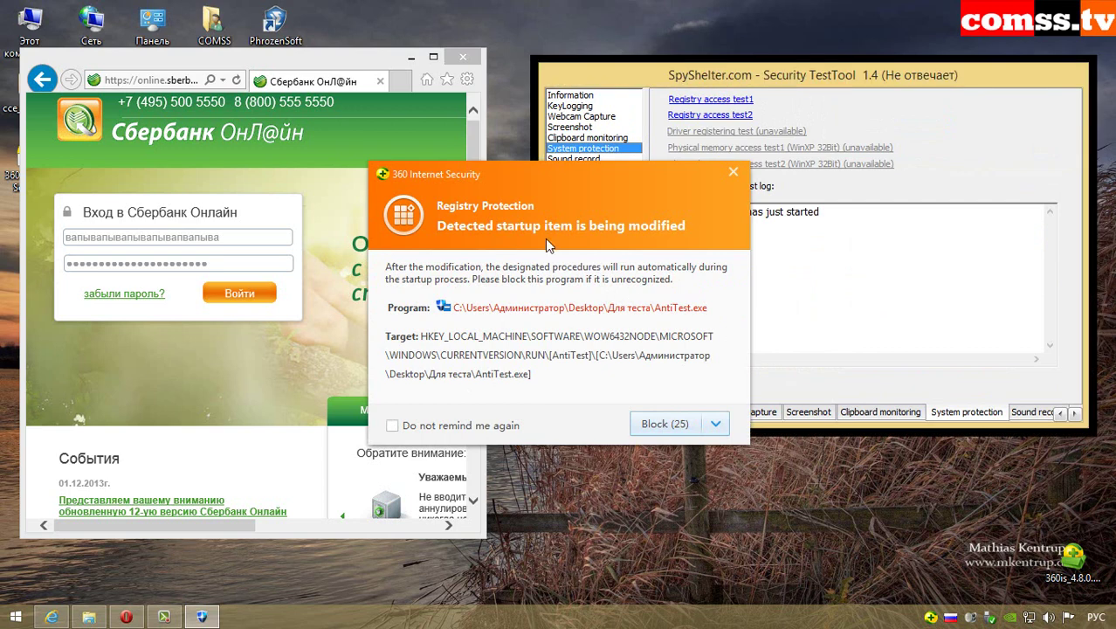
pyautogui.click(671, 427)
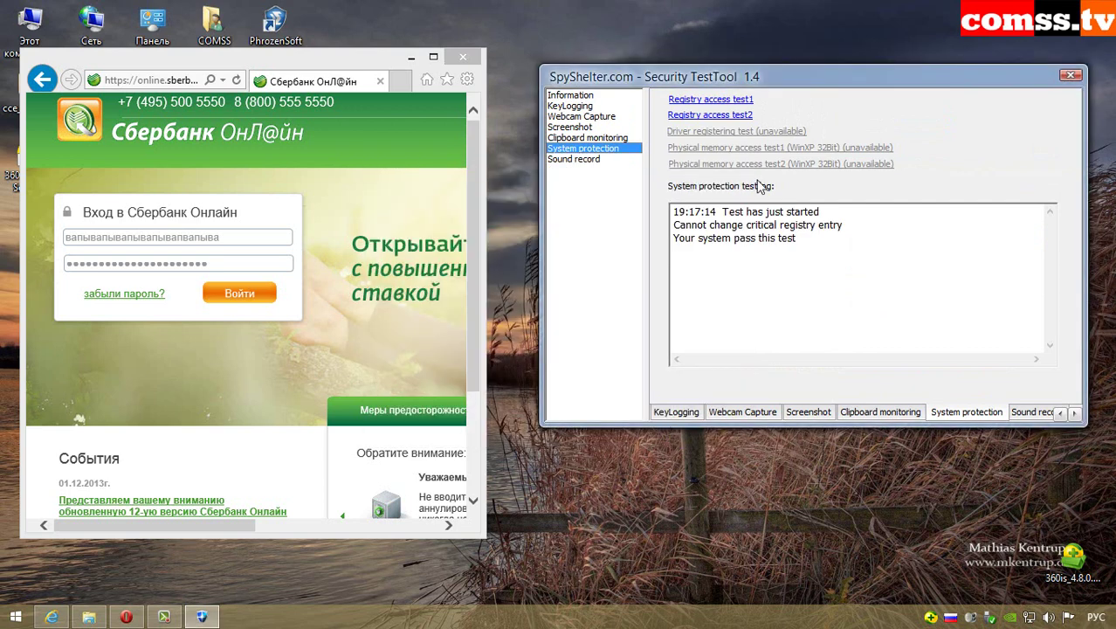
pyautogui.click(738, 115)
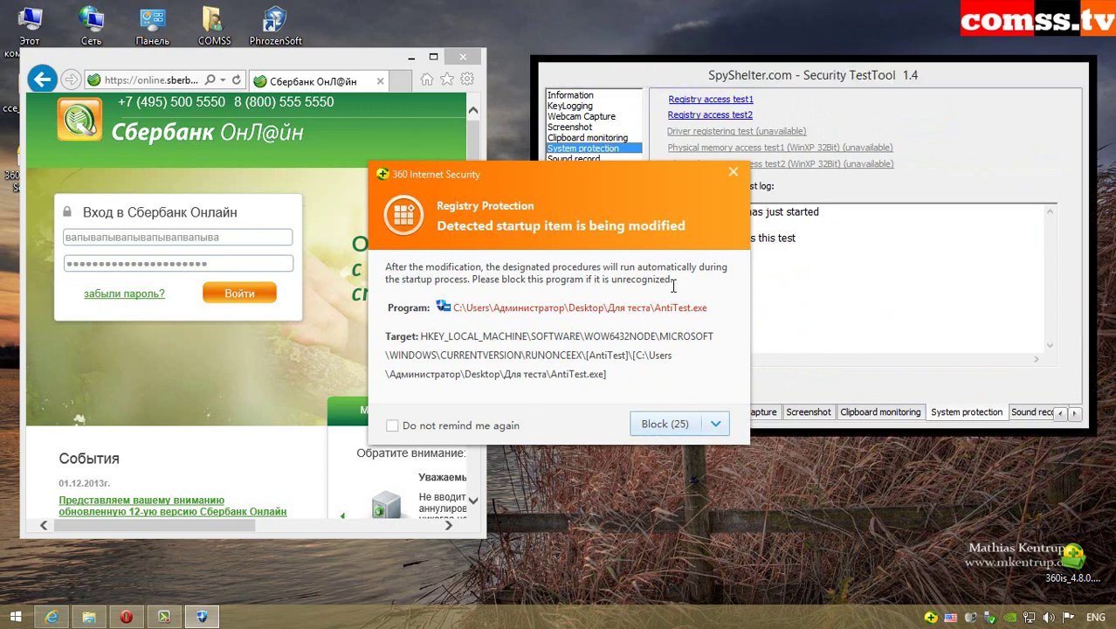
pyautogui.click(671, 426)
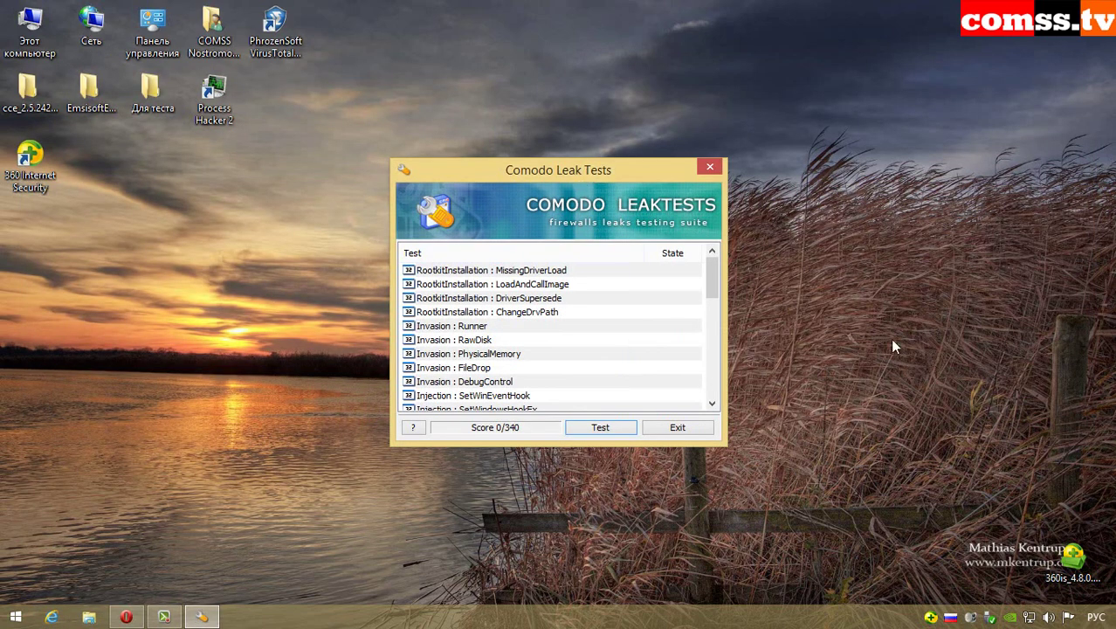
# Run the full Comodo leak test suite, blocking all five 360 security alerts.
pyautogui.click(605, 428)
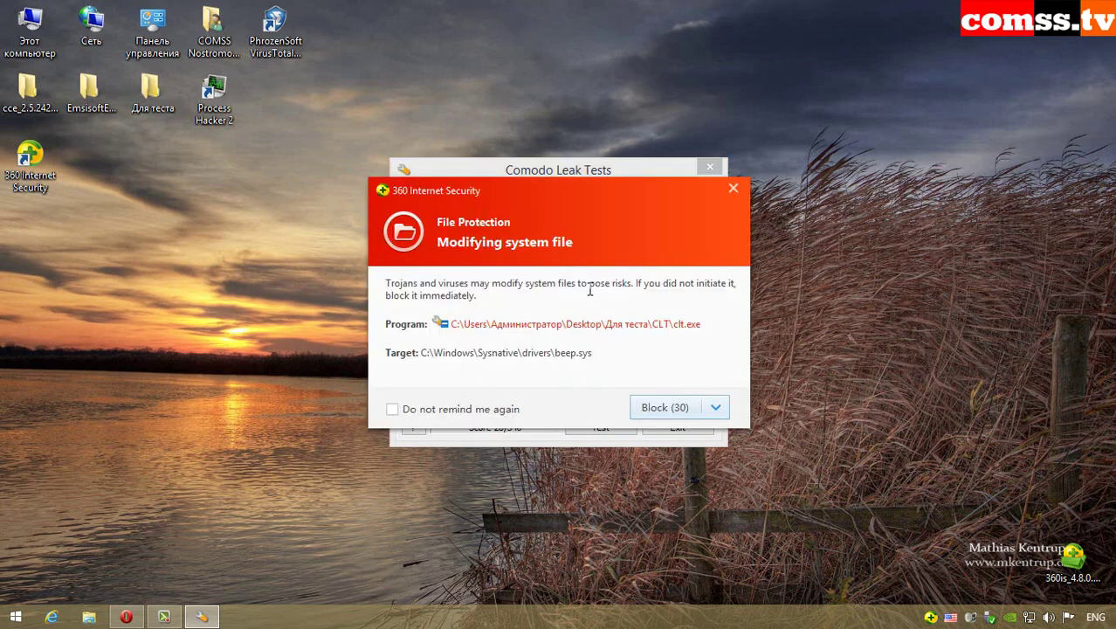
pyautogui.click(671, 412)
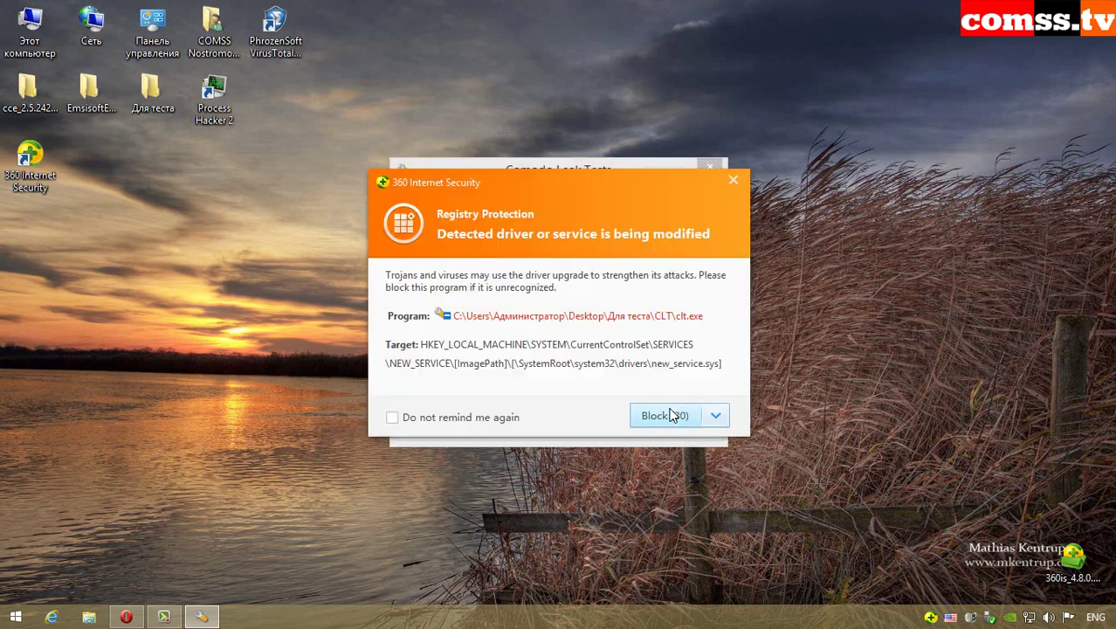
pyautogui.click(670, 415)
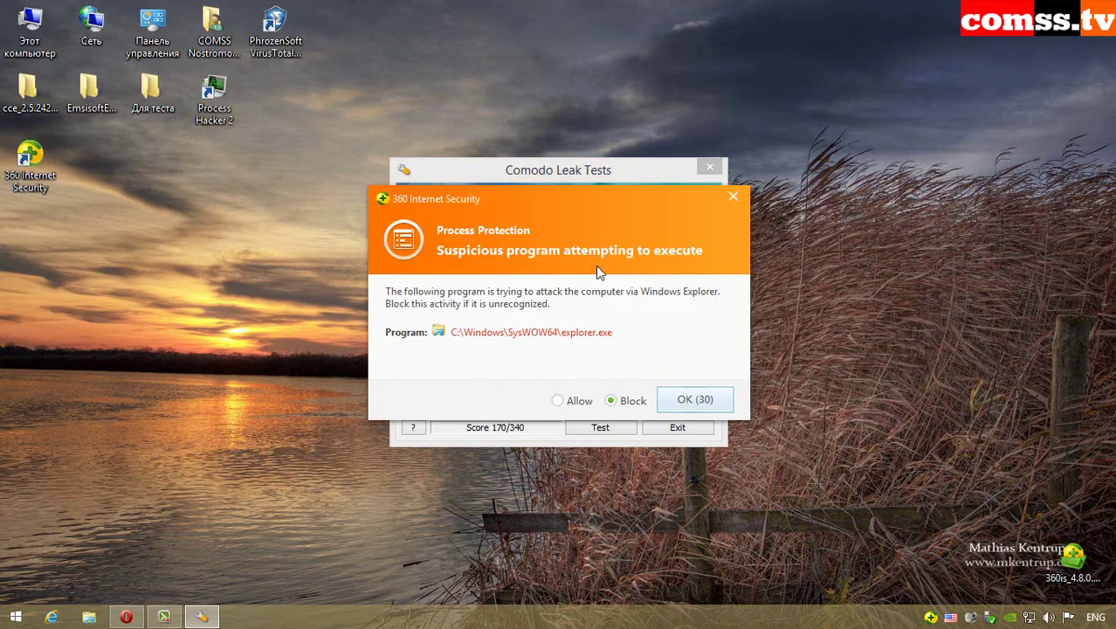
pyautogui.click(693, 401)
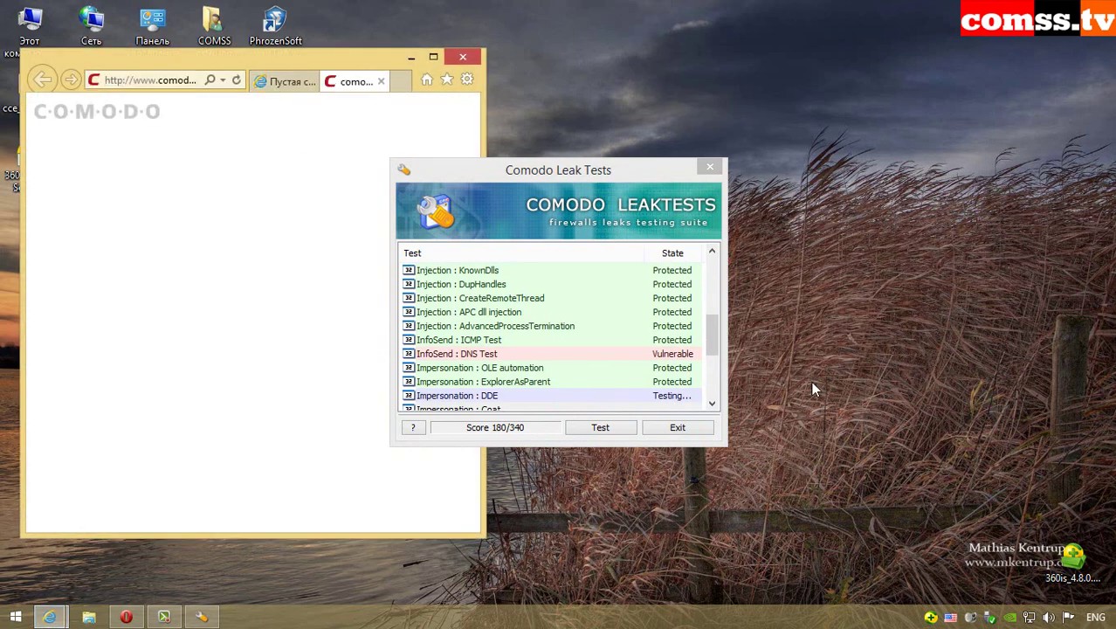
pyautogui.click(669, 423)
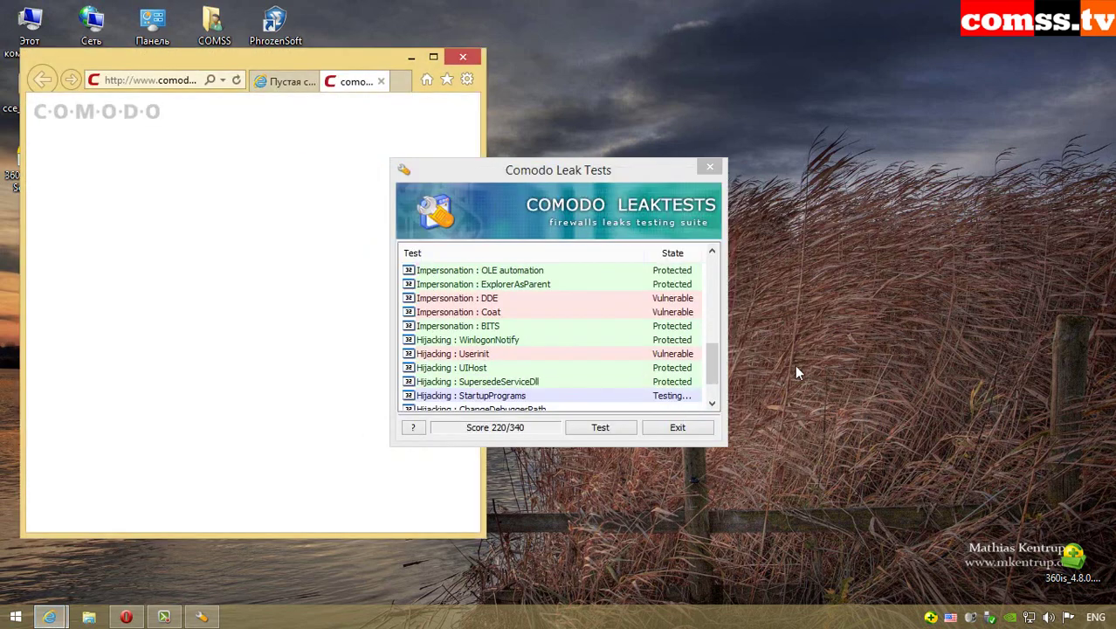
pyautogui.click(651, 427)
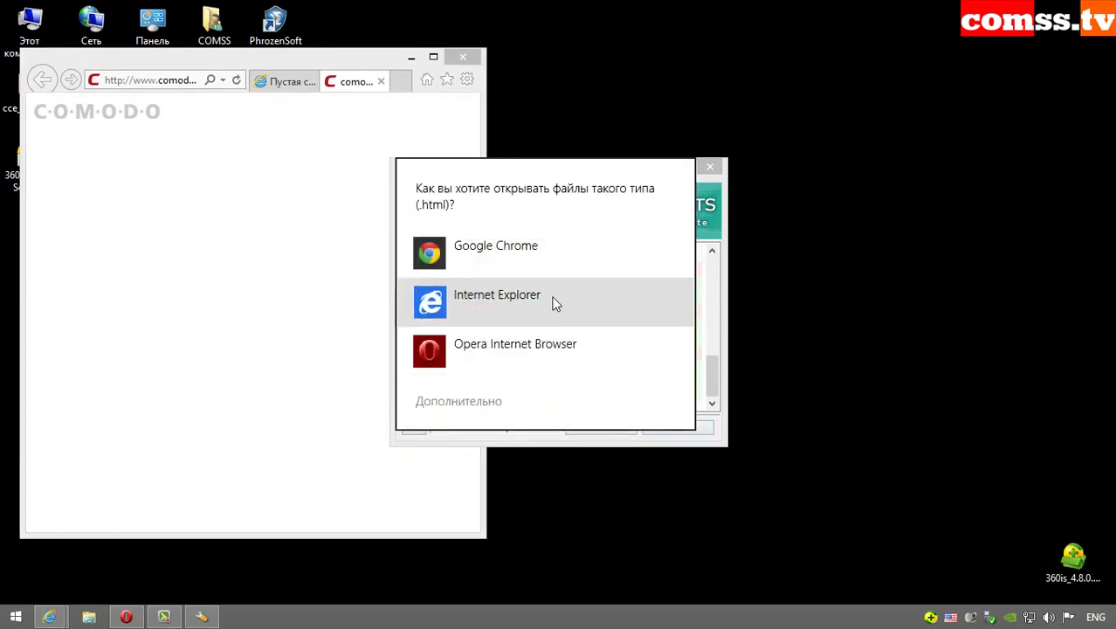
# Open the results report in Internet Explorer, close Comodo Leak Tests and maximize the report.
pyautogui.click(553, 302)
pyautogui.moveTo(568, 170); pyautogui.dragTo(687, 147)
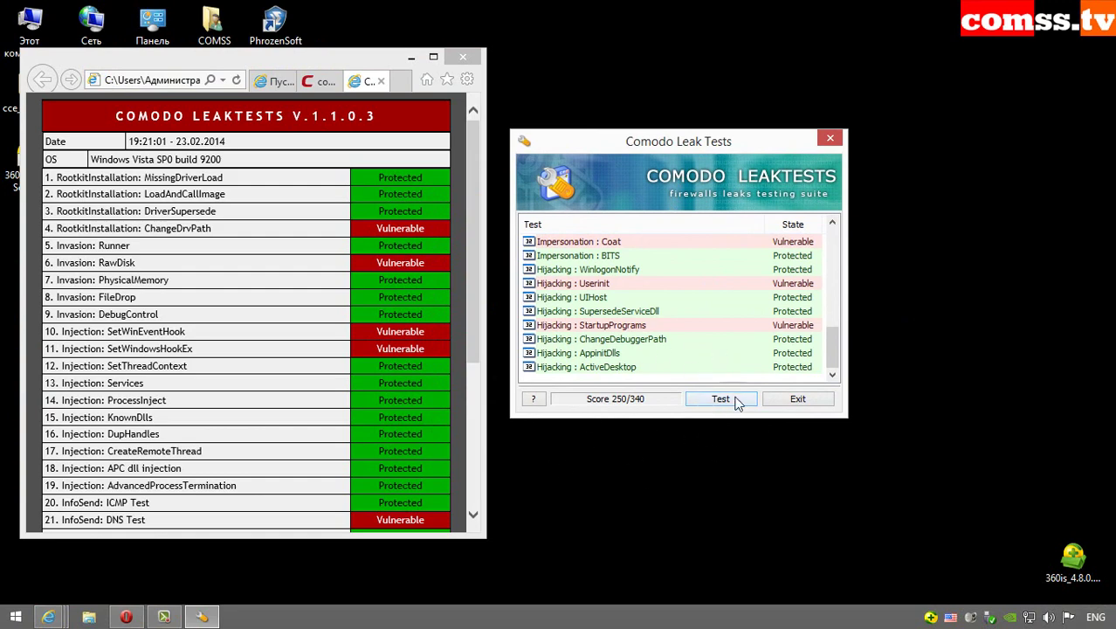
pyautogui.click(797, 399)
pyautogui.click(433, 57)
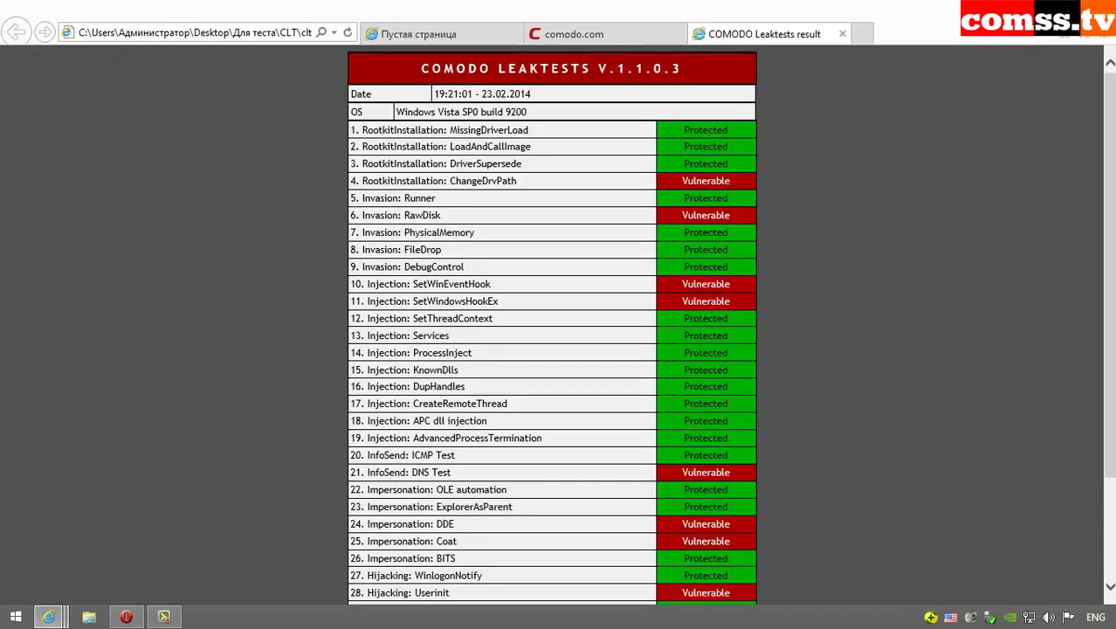
pyautogui.scroll(-5, 1107, 125)
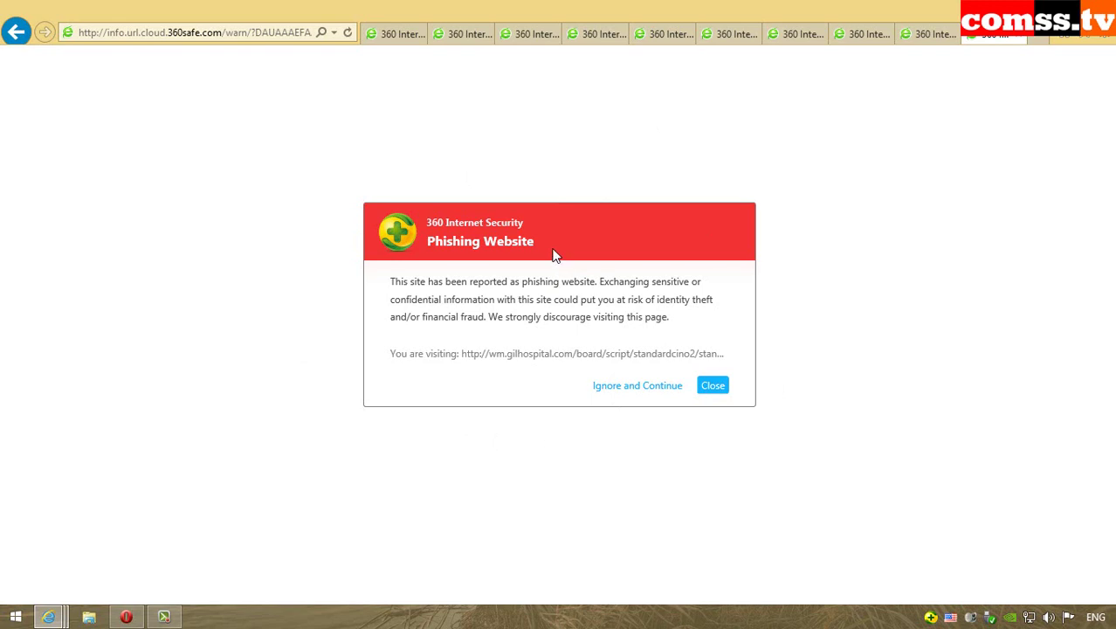
# Review 360's phishing warnings on each tab, including vicemco.cl, gilhospital.com and technomacenergy.com.
pyautogui.hotkey('ctrl', 'shift', 'Tab')
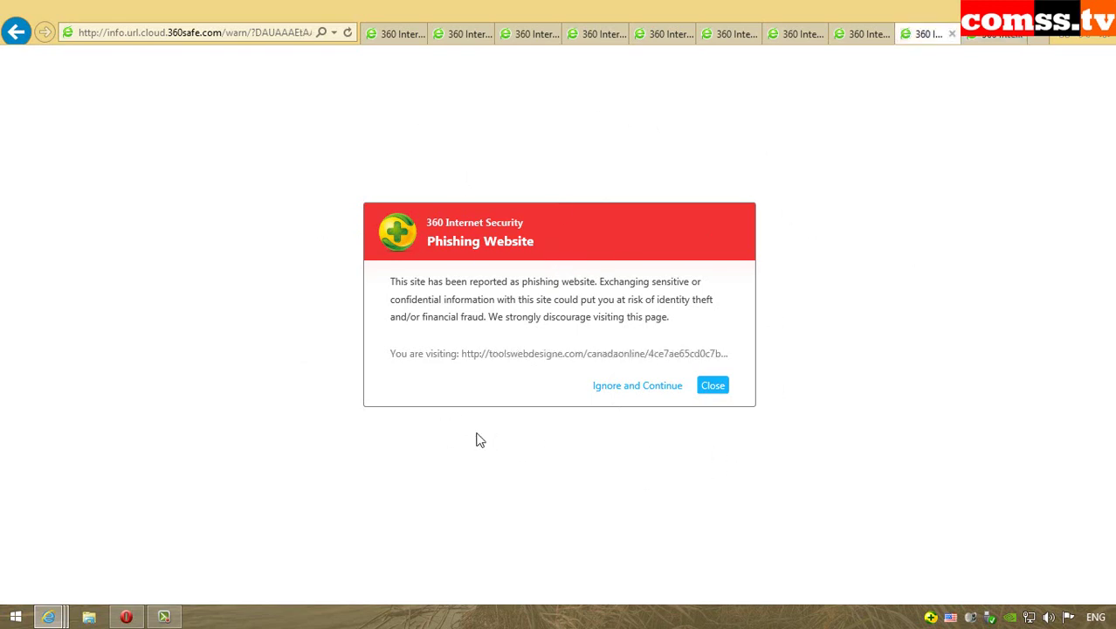
pyautogui.click(867, 35)
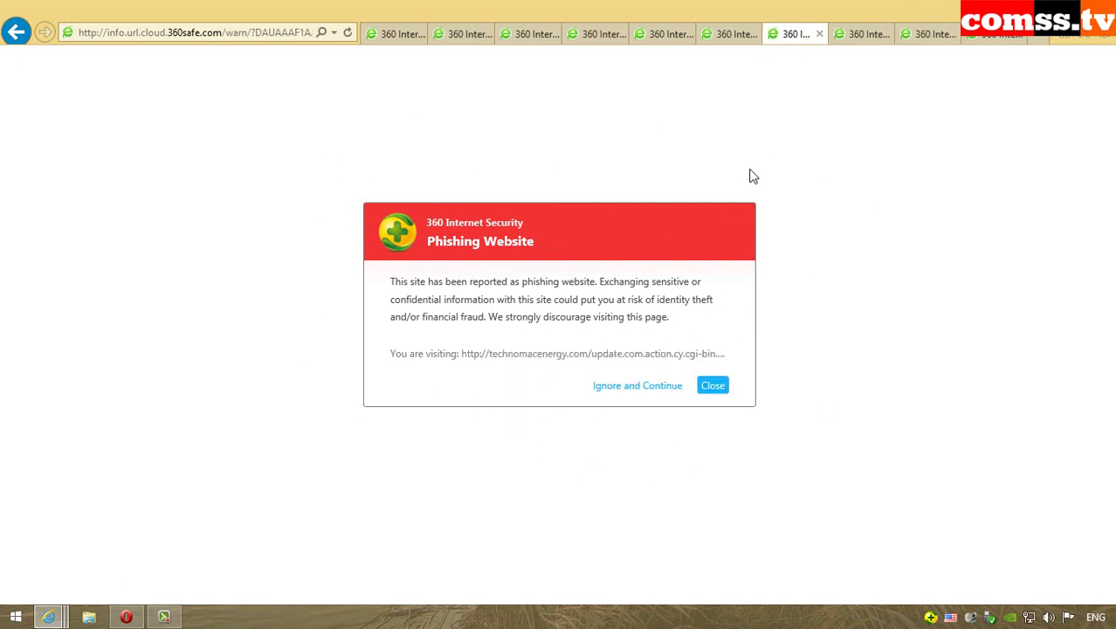
pyautogui.click(742, 34)
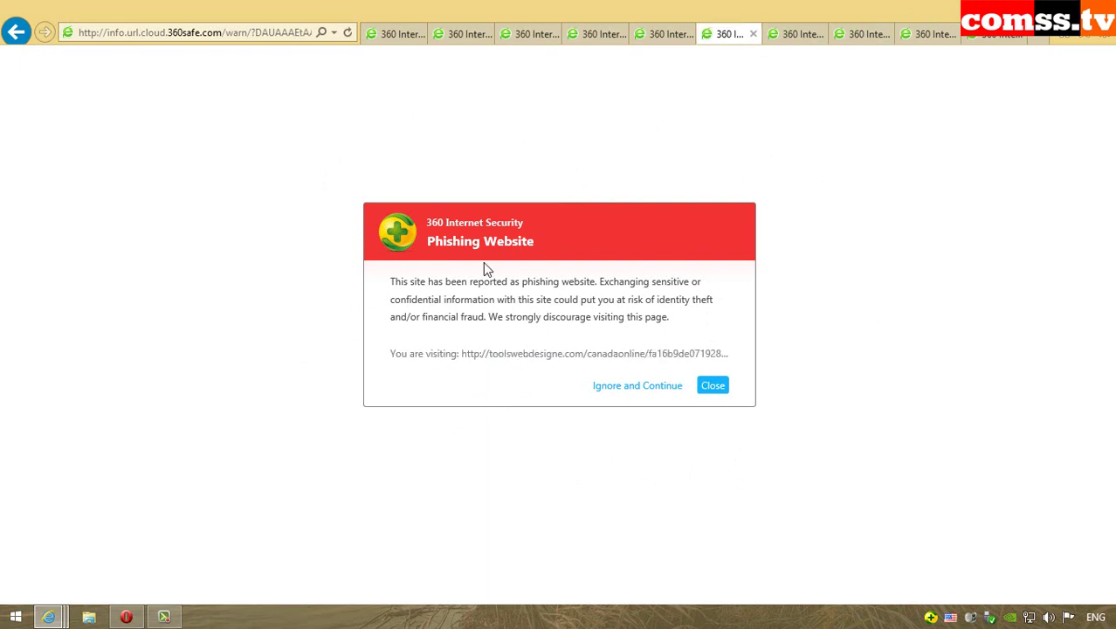
pyautogui.click(662, 33)
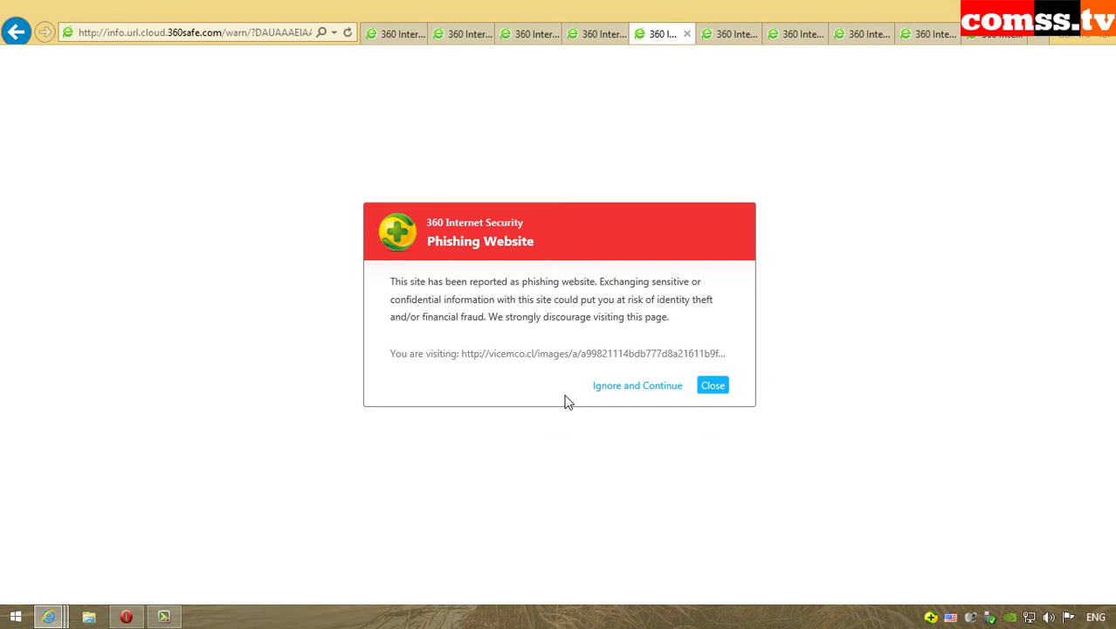
pyautogui.click(577, 34)
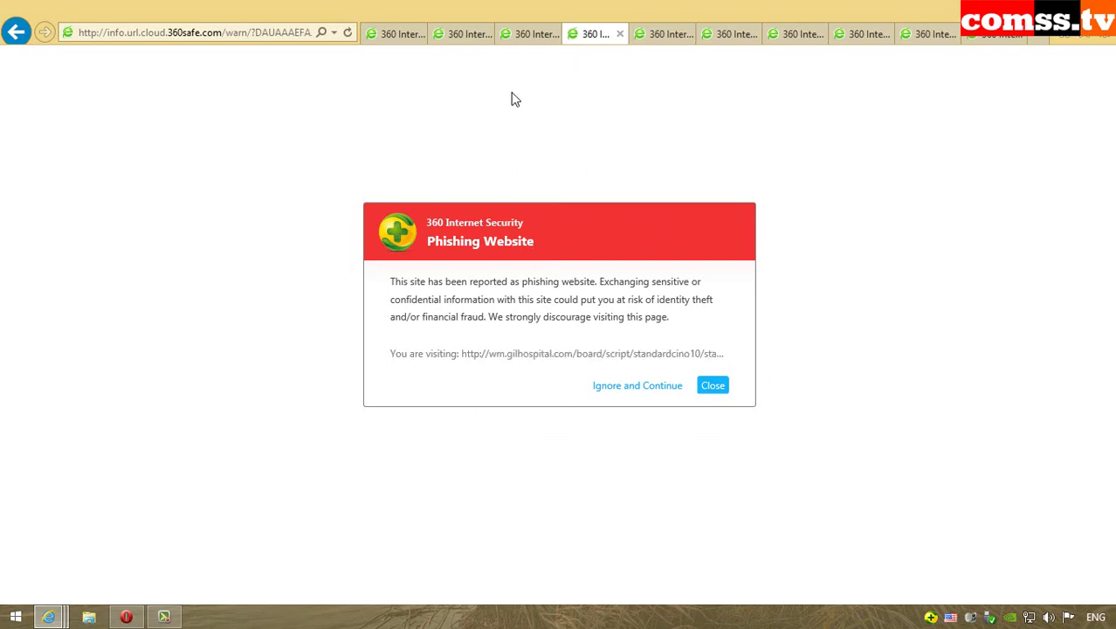
pyautogui.click(535, 37)
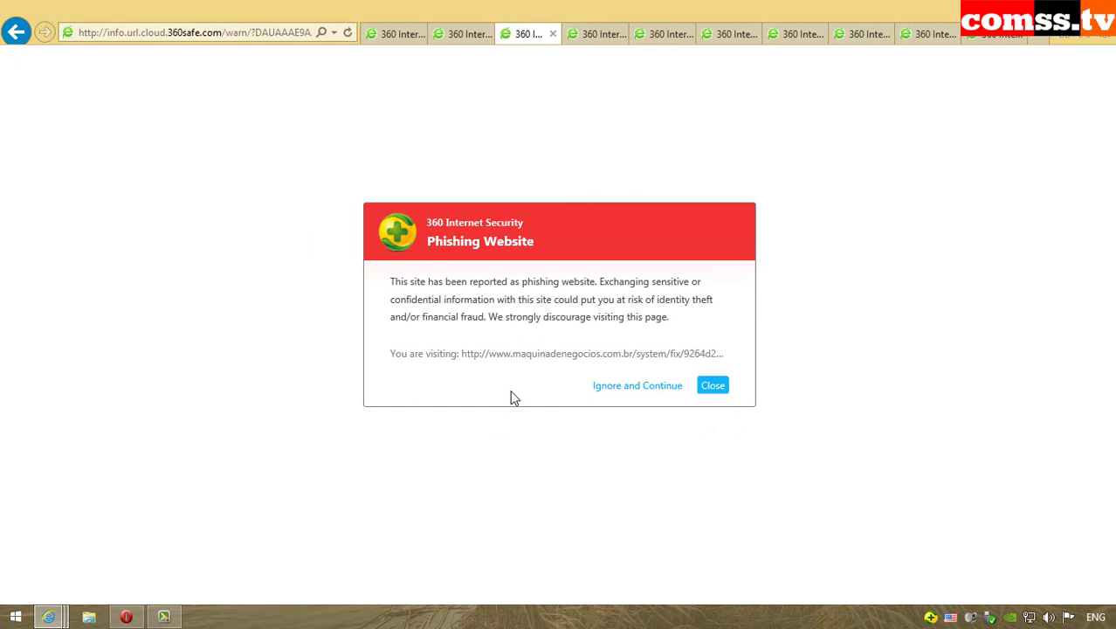
pyautogui.click(463, 35)
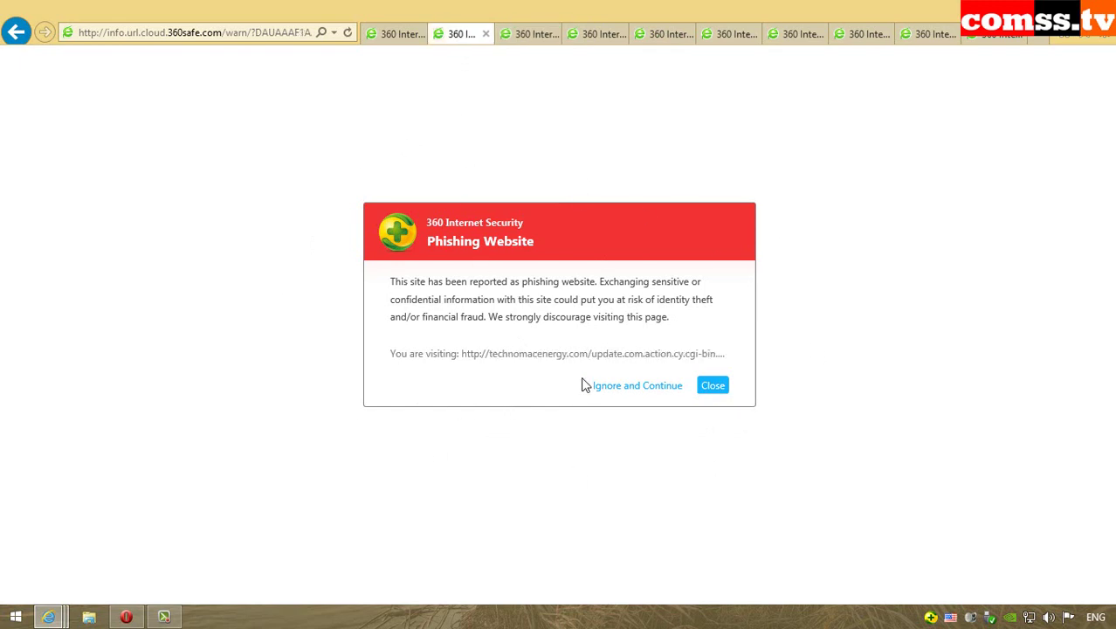
pyautogui.click(391, 31)
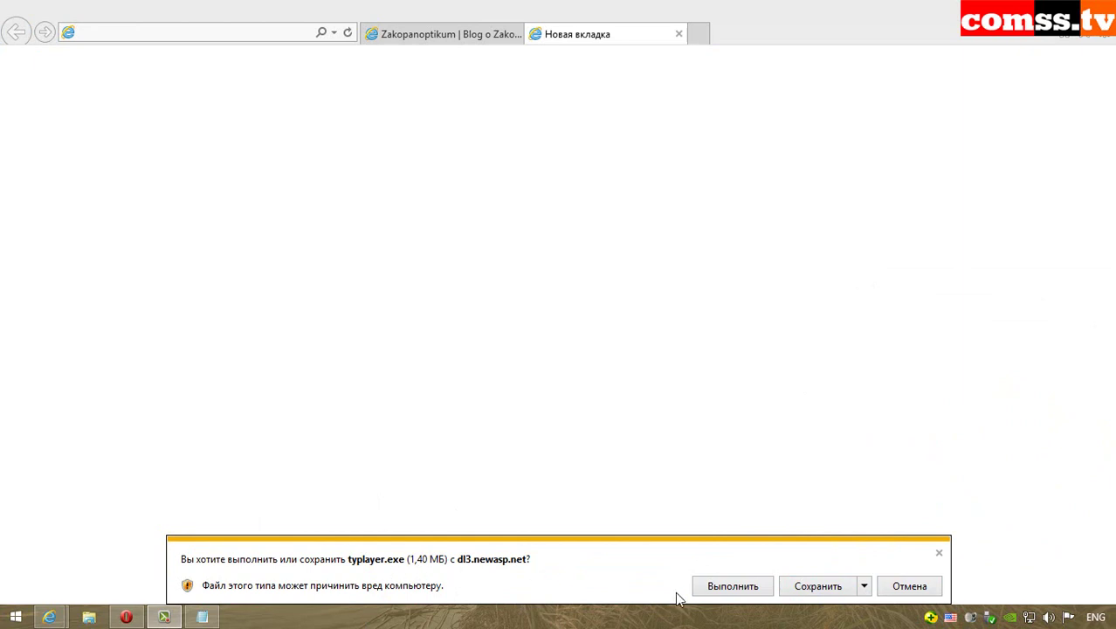
# Save typlayer.exe to the desktop via Save As.
pyautogui.click(864, 586)
pyautogui.click(821, 516)
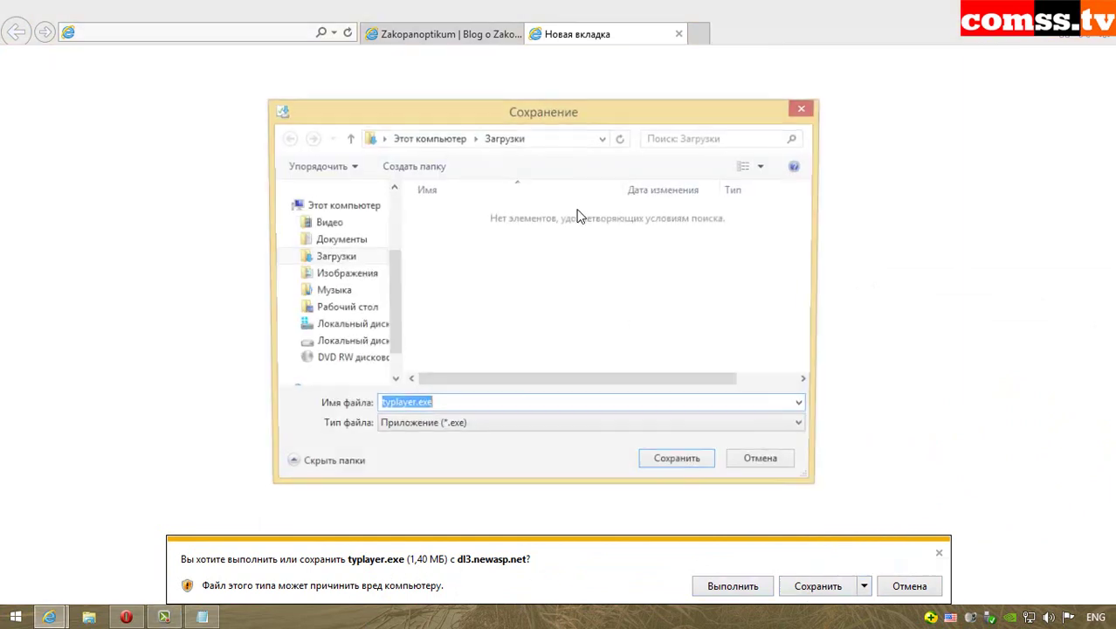
pyautogui.scroll(2, 390, 276)
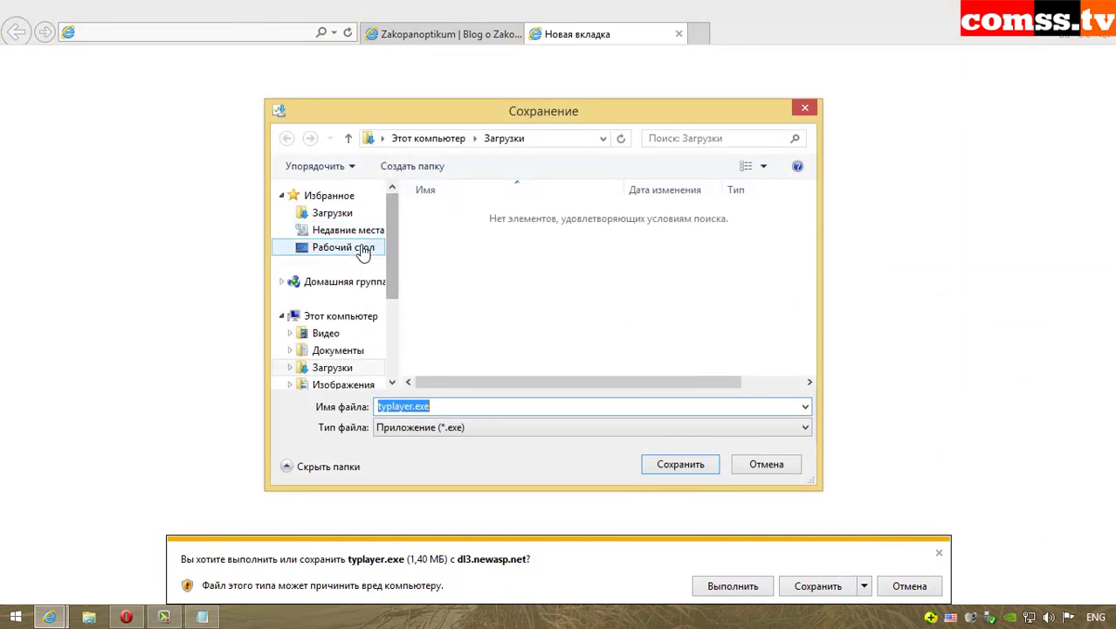
pyautogui.click(299, 256)
pyautogui.click(664, 464)
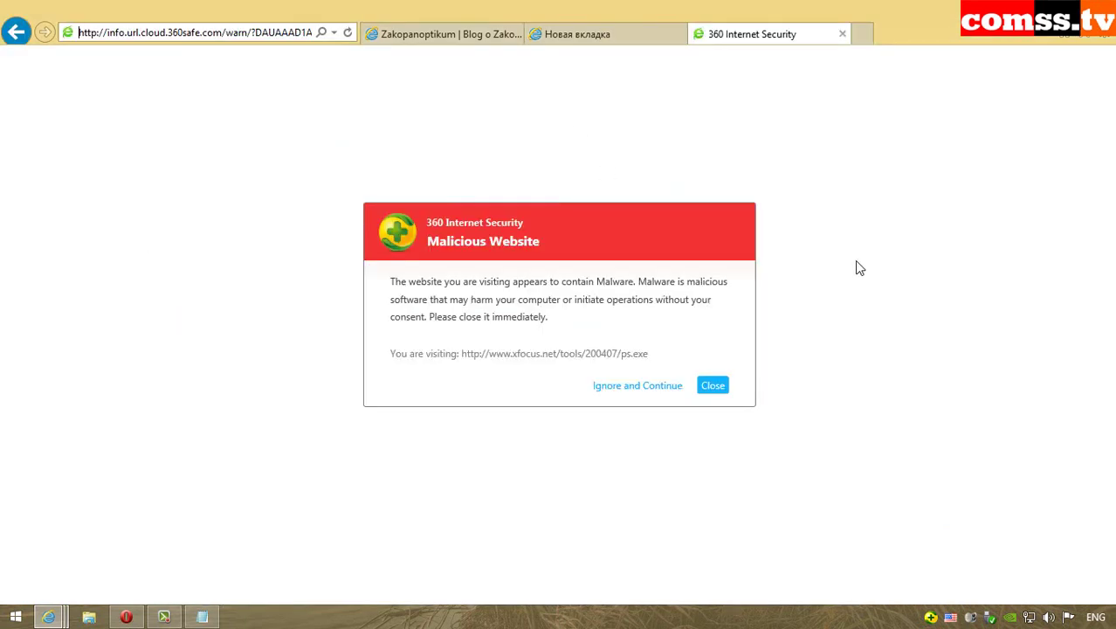
pyautogui.click(214, 36)
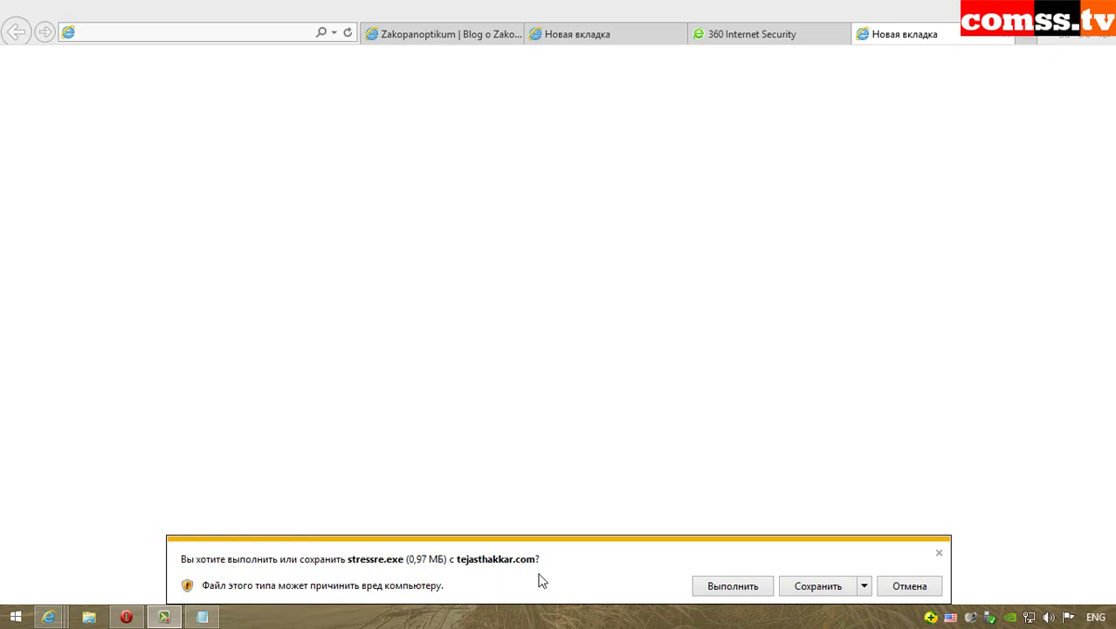
# Save stressre.exe to the desktop, then dismiss the 360 virus-removal alert and file access error.
pyautogui.click(863, 586)
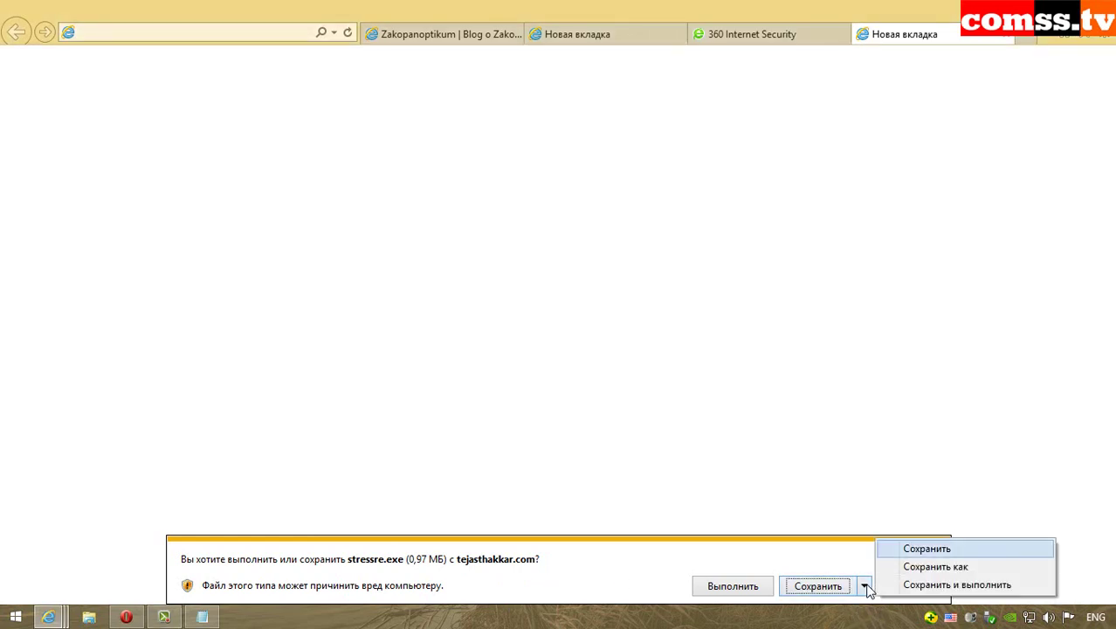
pyautogui.click(909, 568)
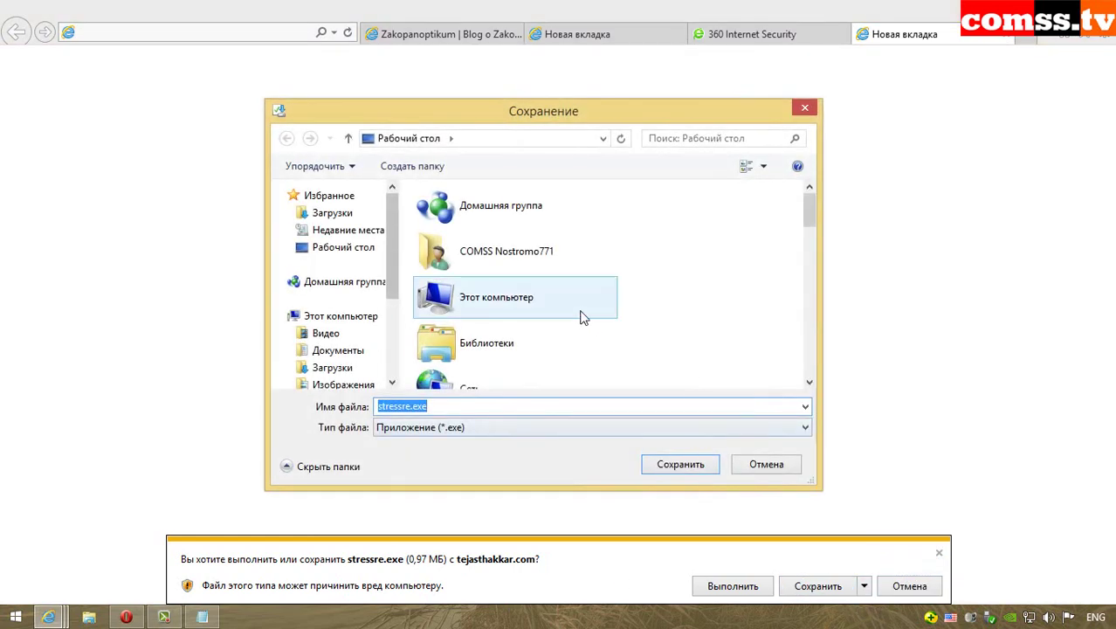
pyautogui.click(680, 463)
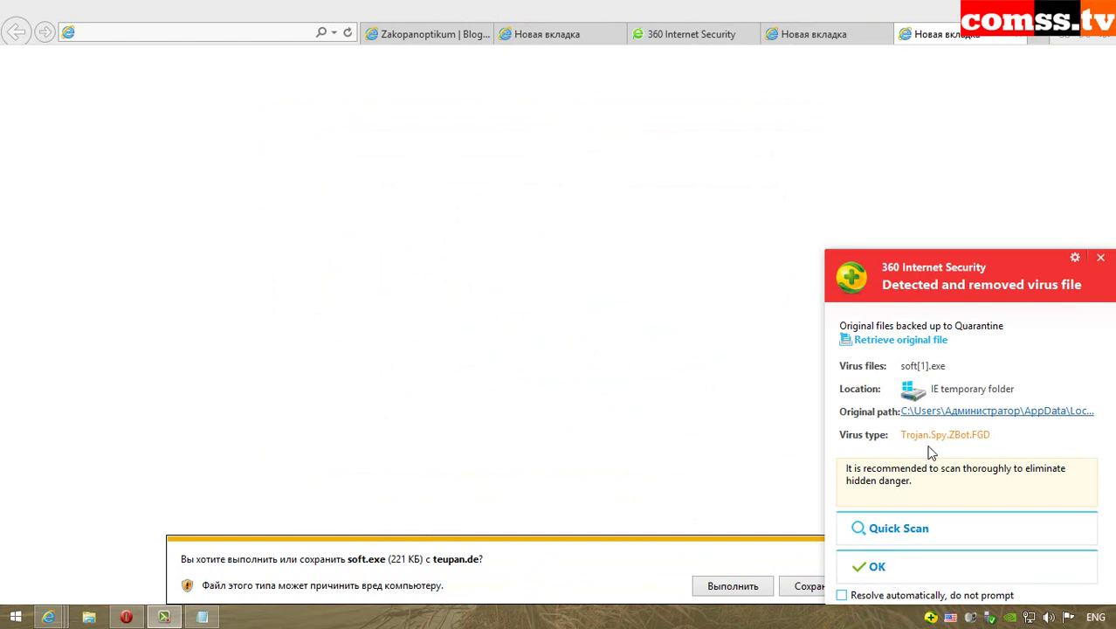
pyautogui.click(1058, 576)
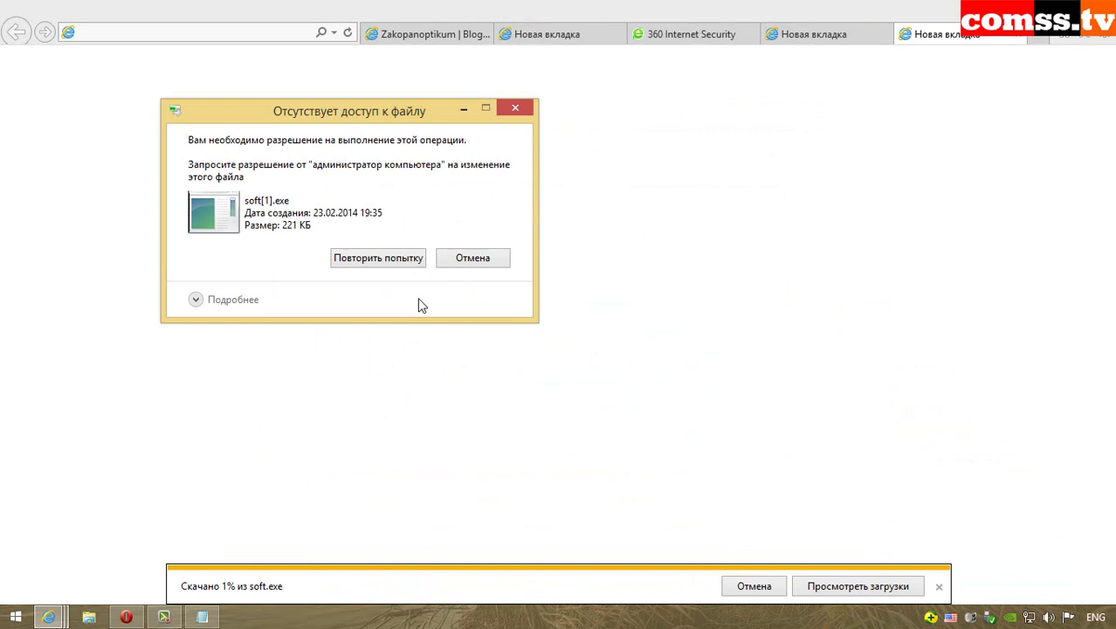
pyautogui.click(377, 260)
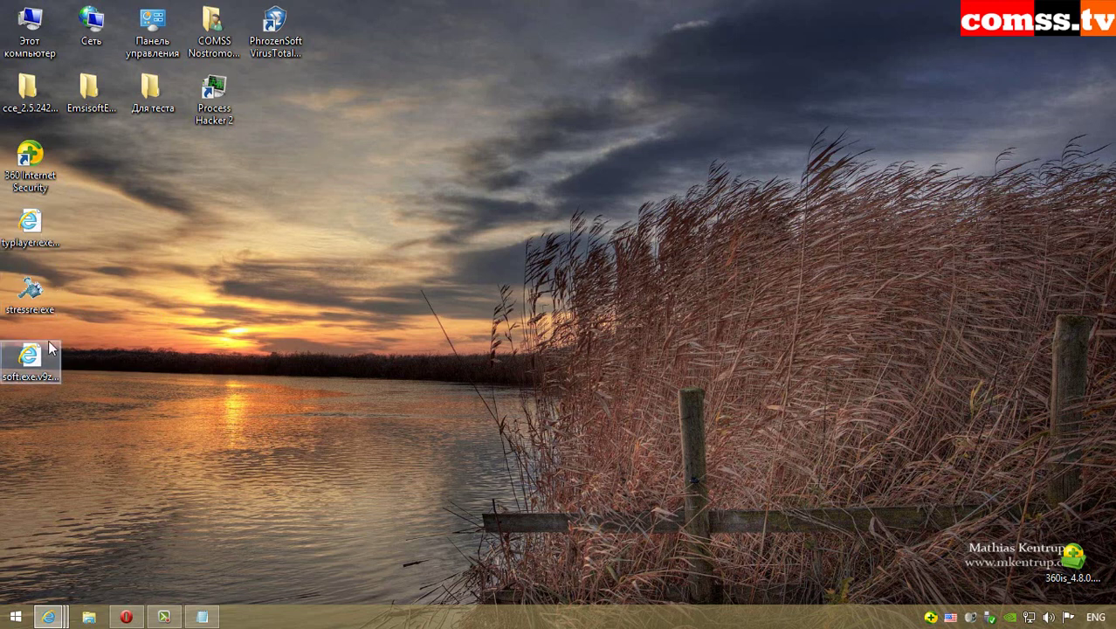
# Scan stressre.exe with 360 Internet Security, which reports no threats.
pyautogui.rightClick(32, 299)
pyautogui.click(139, 325)
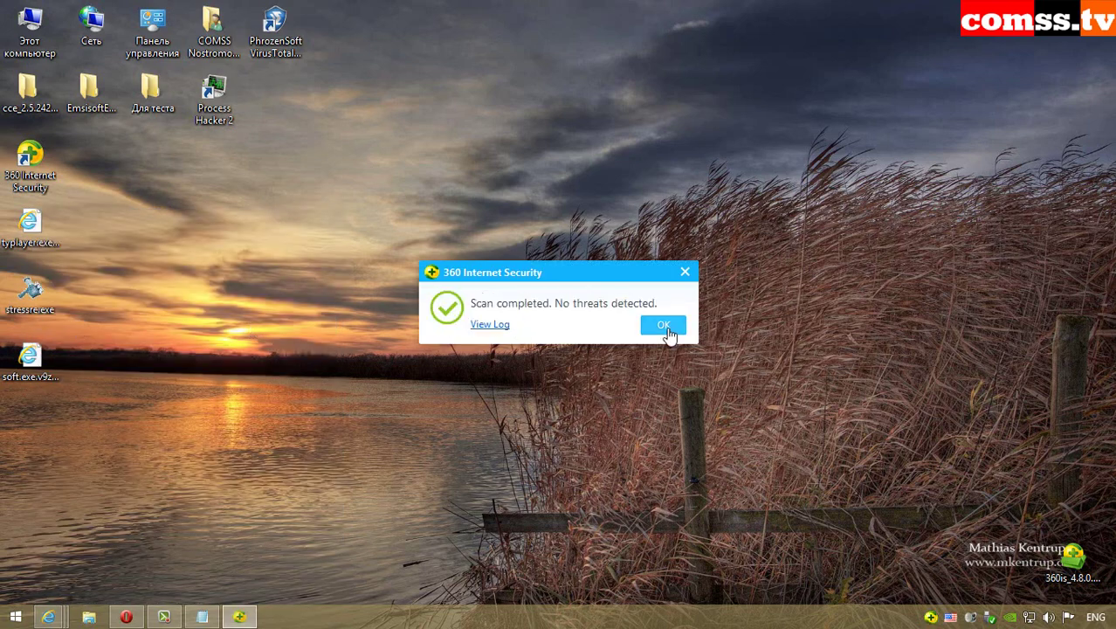
pyautogui.click(666, 331)
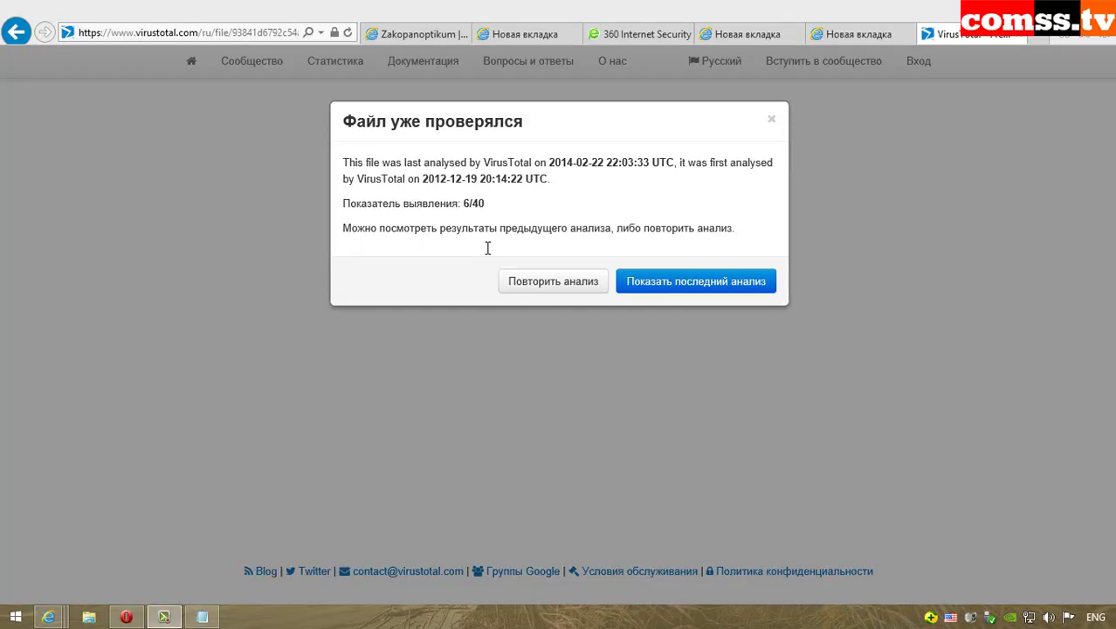
# View the previous VirusTotal analysis of stressre.exe (6/40 detections), then open a new tab.
pyautogui.click(663, 282)
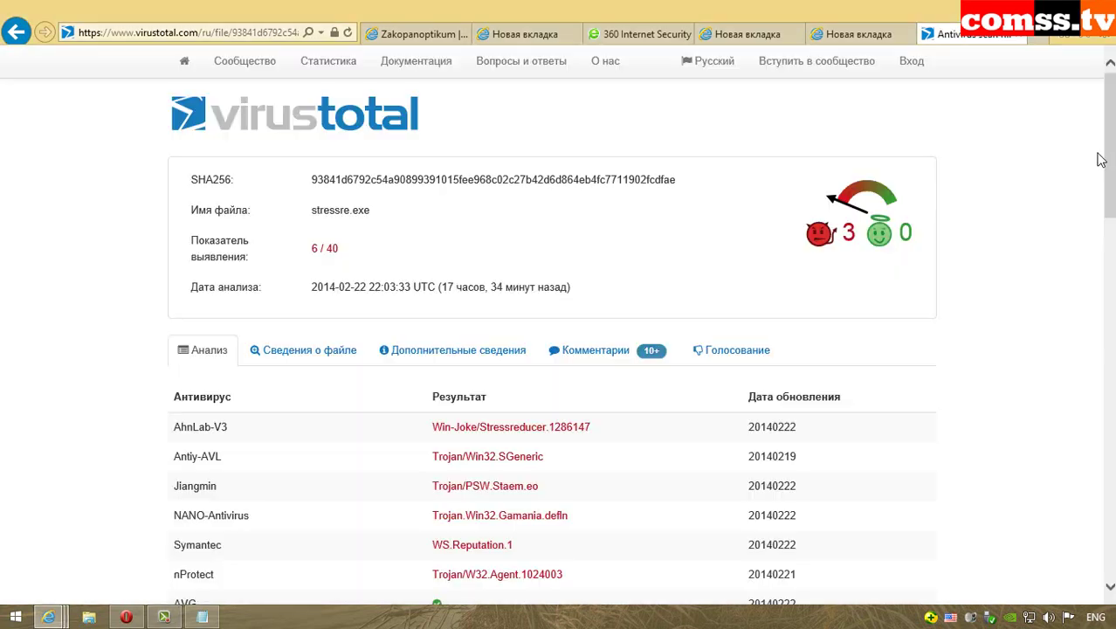
pyautogui.scroll(-1, 1111, 177)
pyautogui.scroll(-3, 1111, 177)
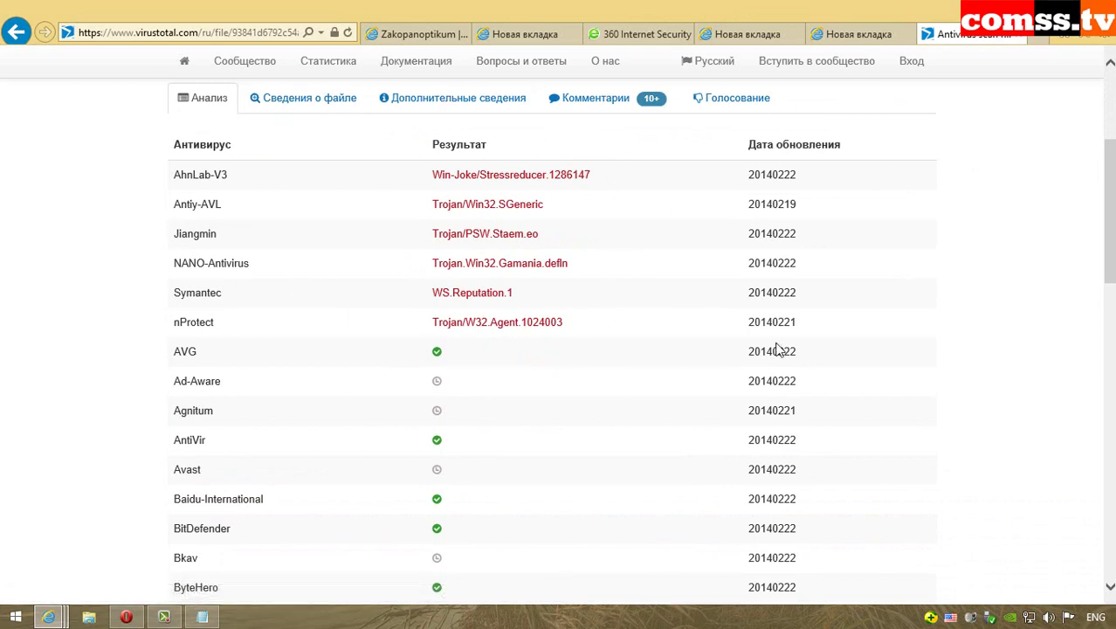
pyautogui.click(1041, 35)
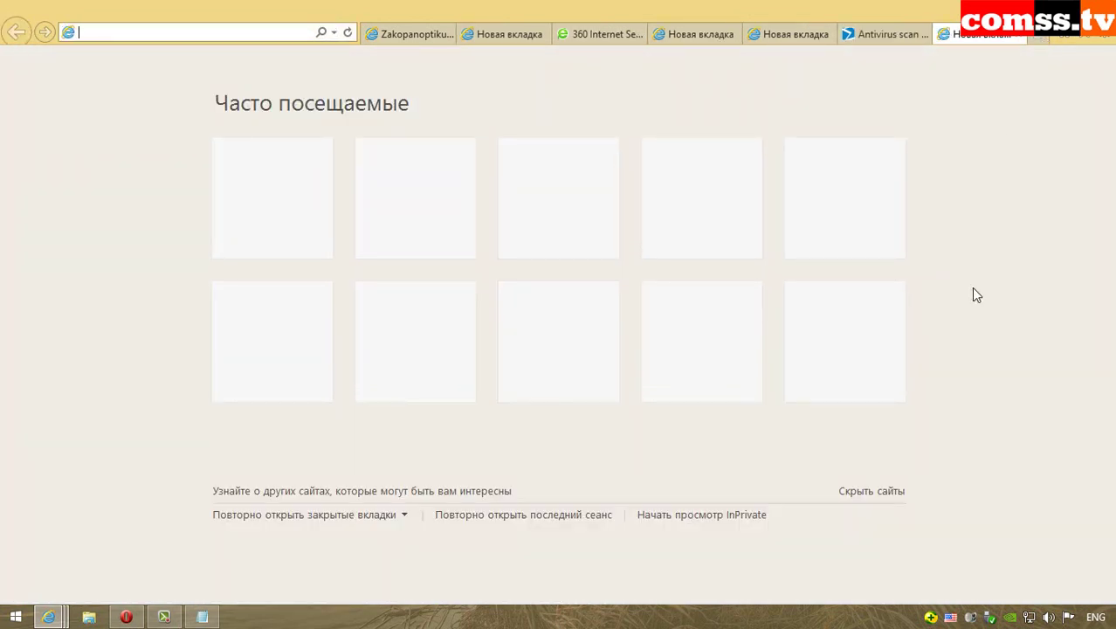
# Download Invoice.zip, acknowledge 360's Trojan.Generic quarantine notice, and close the browser with all tabs.
pyautogui.write('http://www.fabioalbini.com/Invoice.zip')
pyautogui.press('Return')
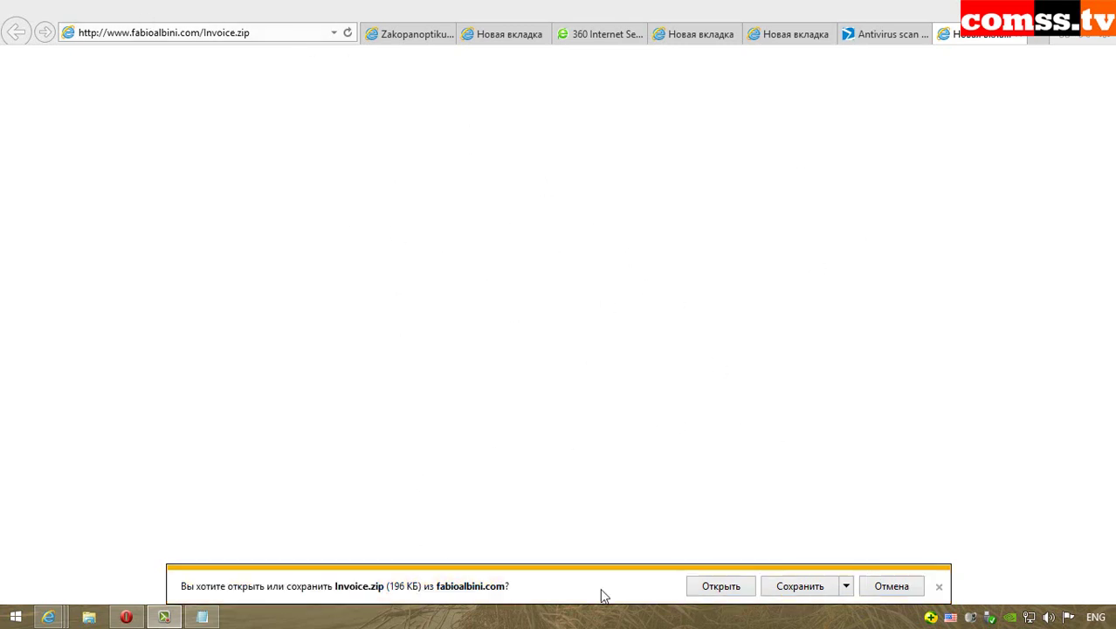
pyautogui.click(845, 586)
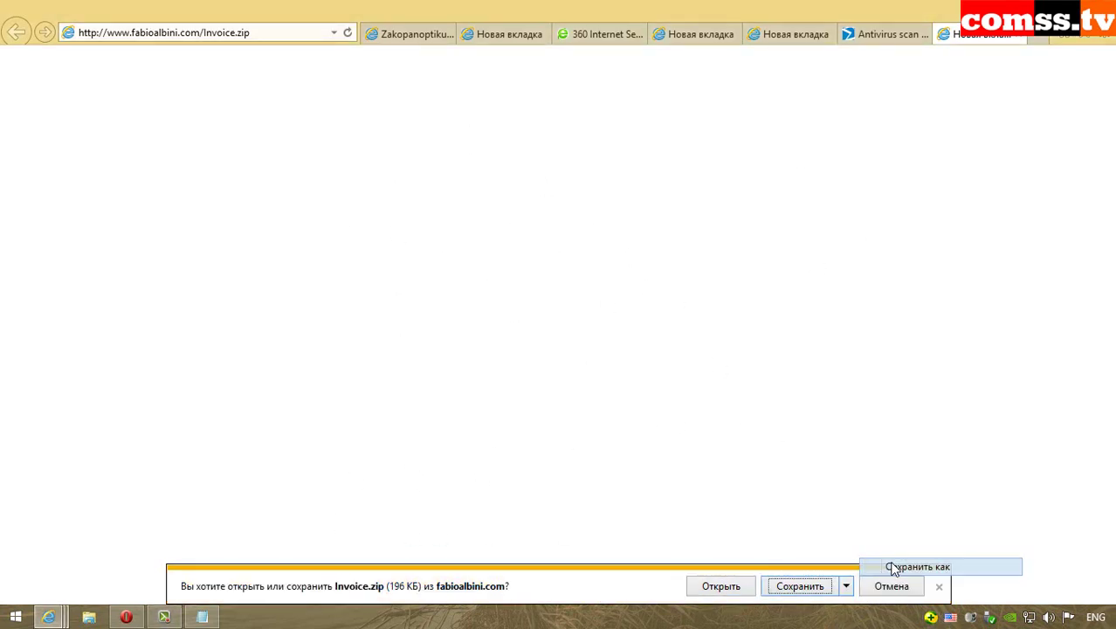
pyautogui.click(892, 568)
pyautogui.click(689, 465)
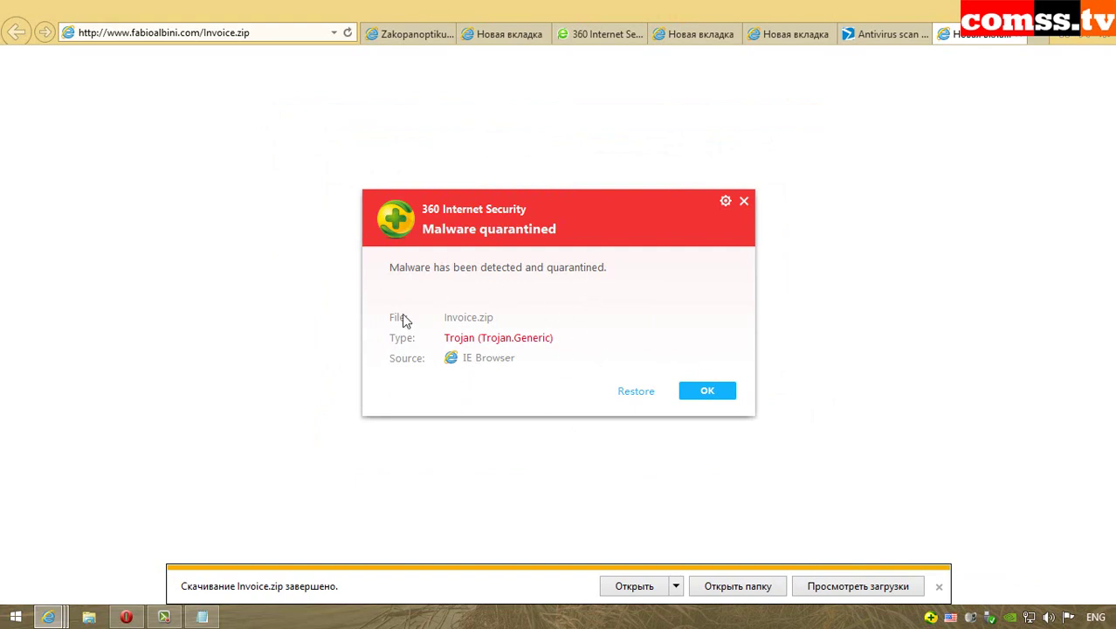
pyautogui.click(705, 395)
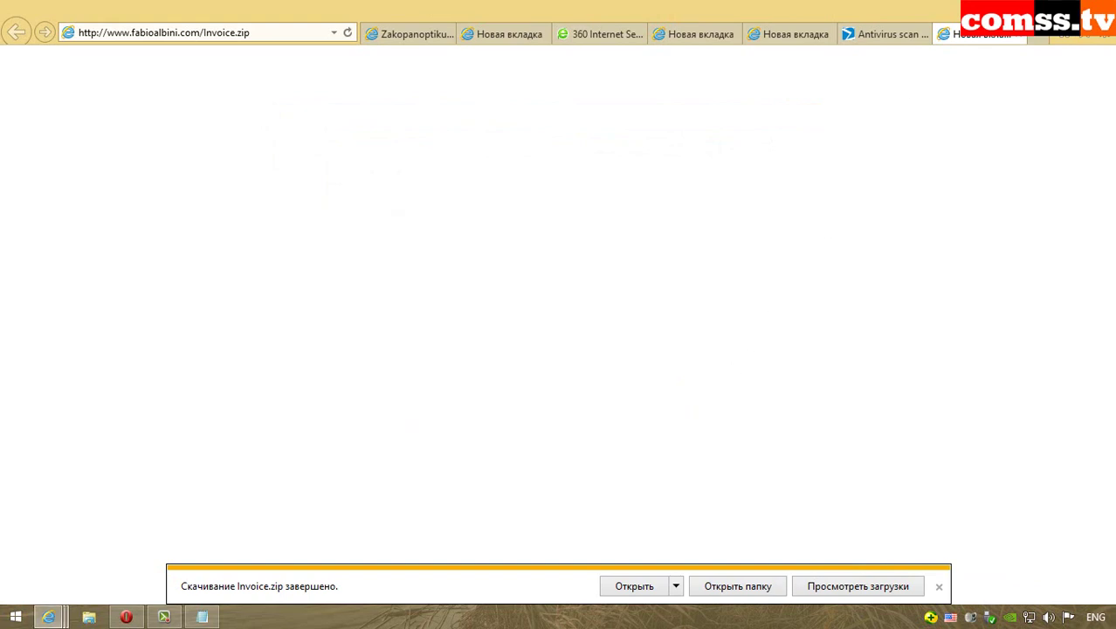
pyautogui.hotkey('alt', 'F4')
pyautogui.press('Return')
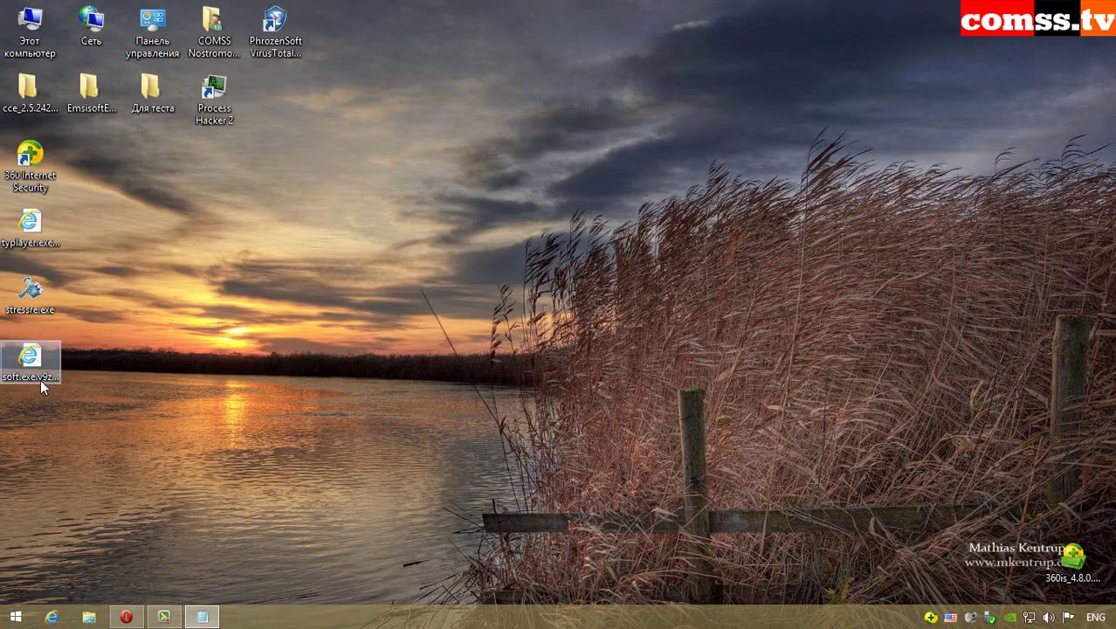
# Delete typlayer.exe, stressre.exe and the partial soft.exe from the desktop, then launch Process Hacker.
pyautogui.moveTo(102, 341); pyautogui.dragTo(29, 243)
pyautogui.press('Delete')
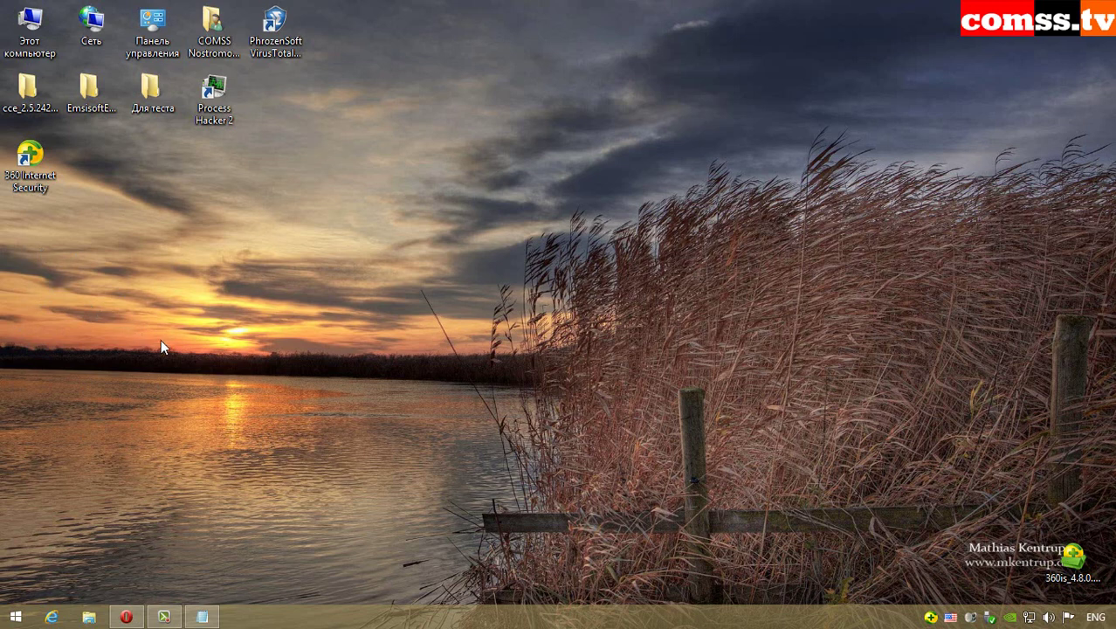
pyautogui.hotkey('ctrl', 'shift', 'Escape')
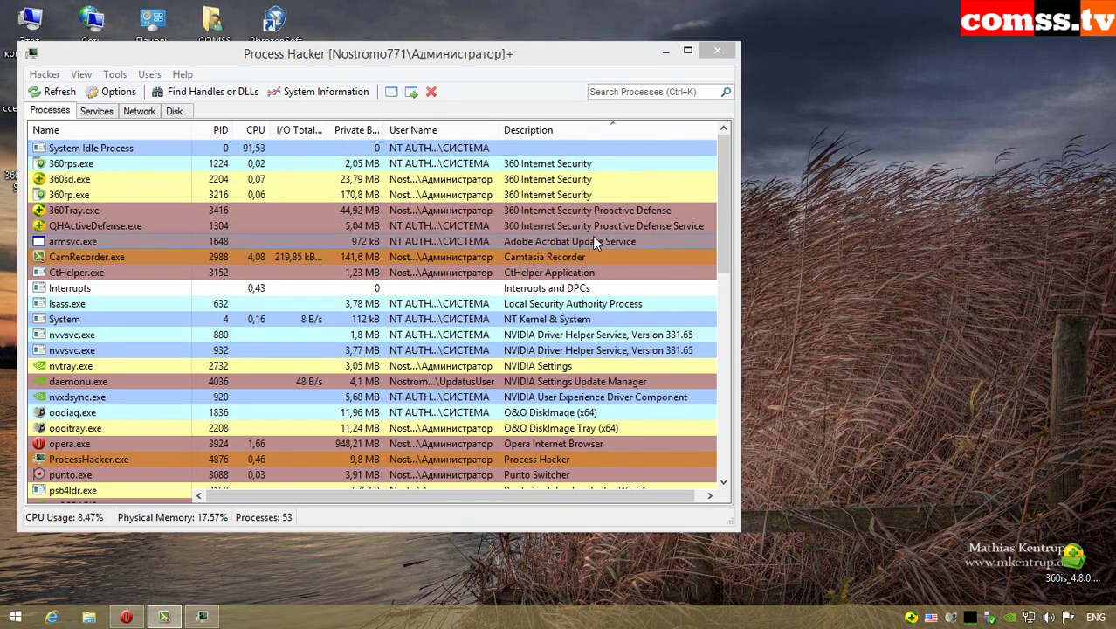
# Run Process Hacker's Terminator with all methods, including TT4 and M1, against 360Tray.exe.
pyautogui.click(569, 210)
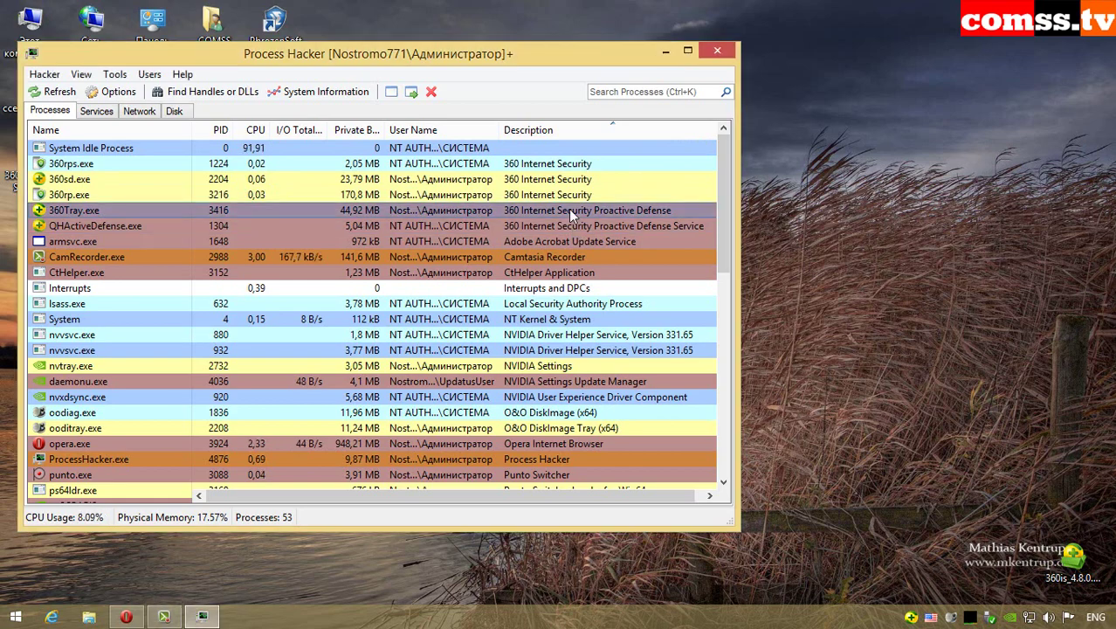
pyautogui.rightClick(569, 210)
pyautogui.moveTo(628, 394)
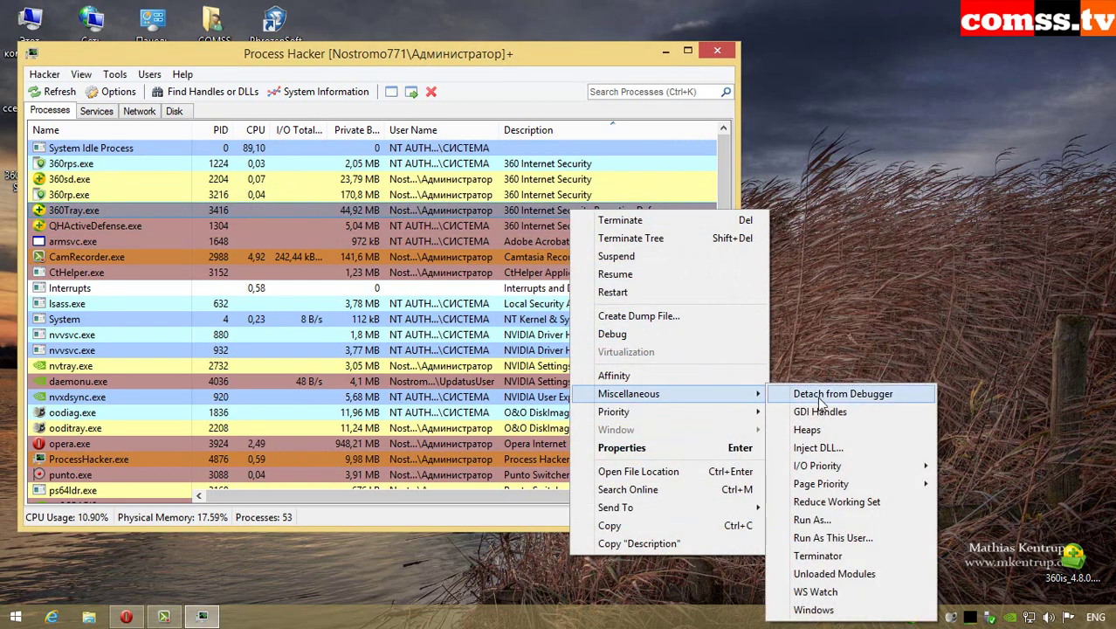
pyautogui.click(832, 556)
pyautogui.moveTo(423, 109); pyautogui.dragTo(970, 68)
pyautogui.click(775, 325)
pyautogui.click(775, 340)
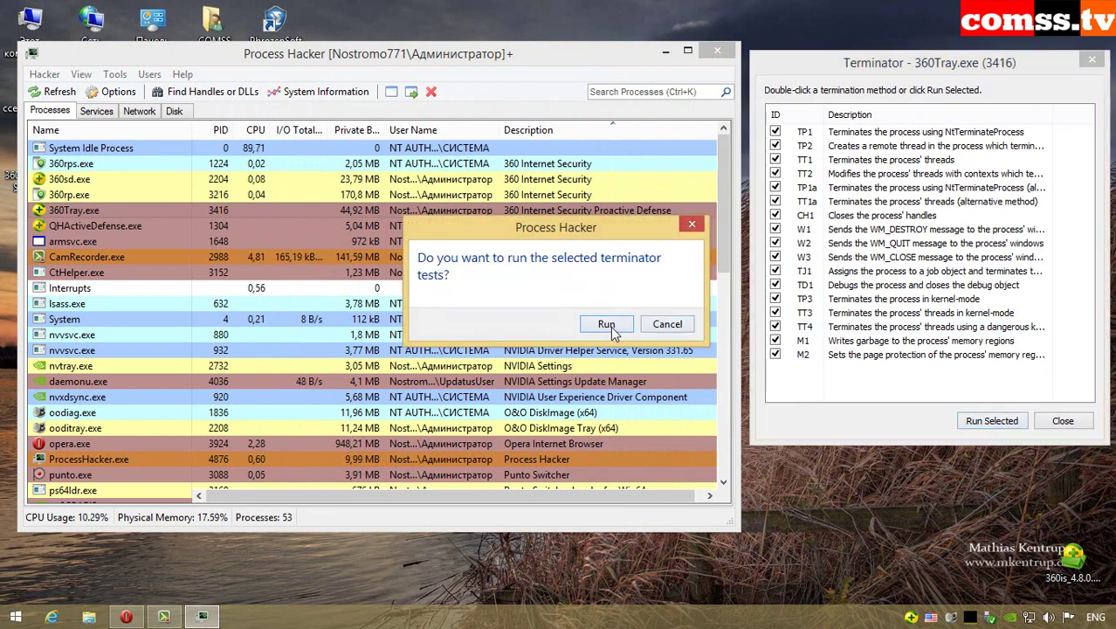
pyautogui.press('Escape')
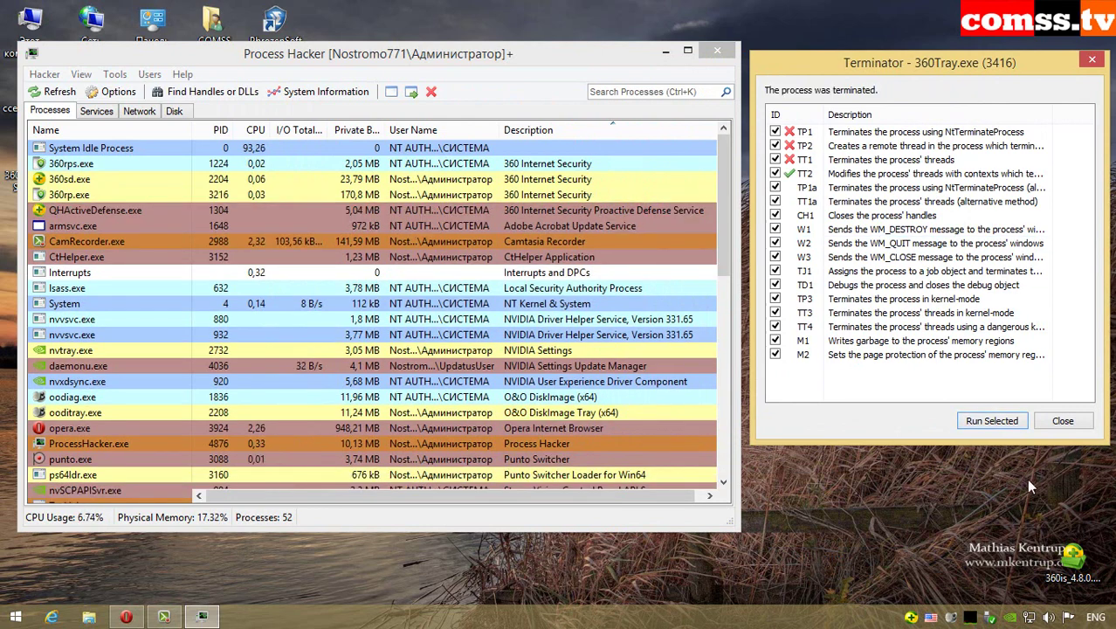
pyautogui.click(1063, 422)
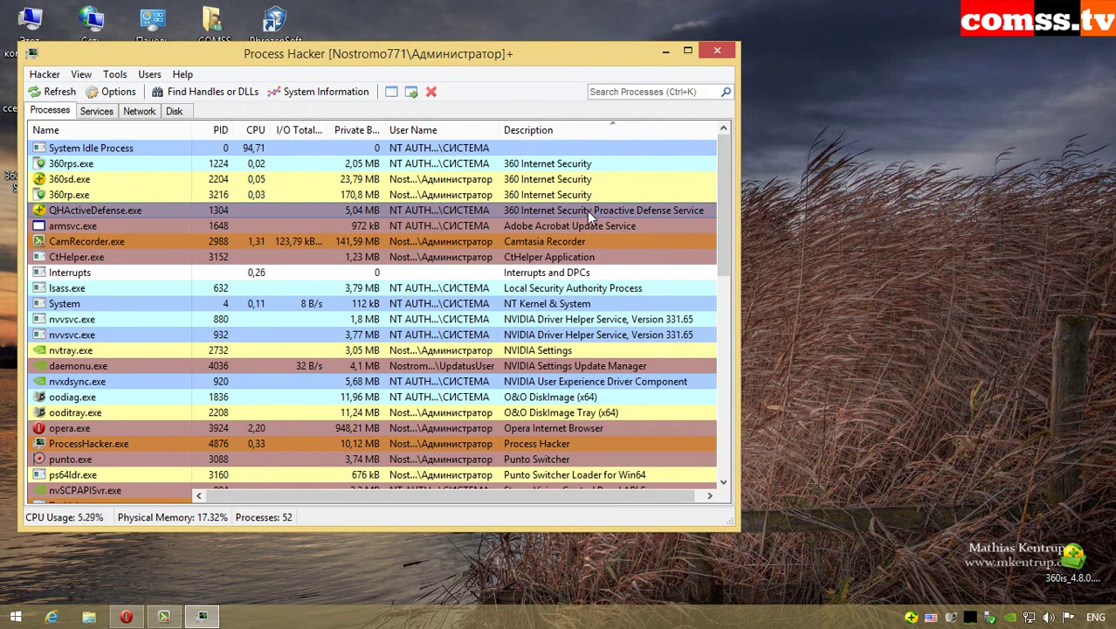
# Run the Terminator against QHActiveDefense.exe.
pyautogui.rightClick(587, 210)
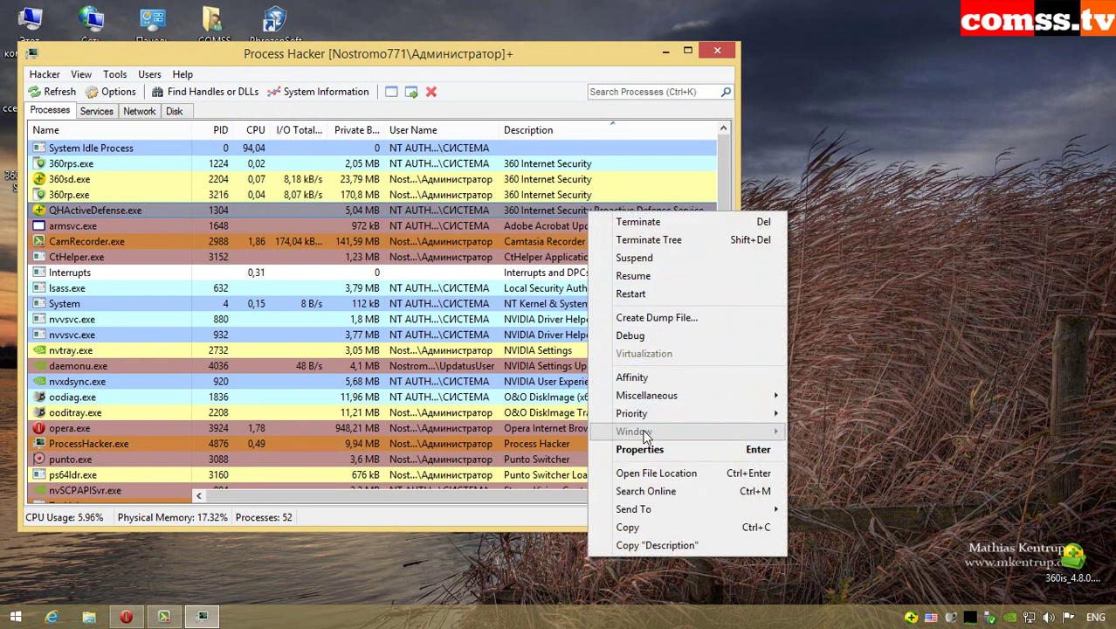
pyautogui.click(611, 433)
pyautogui.press('Escape')
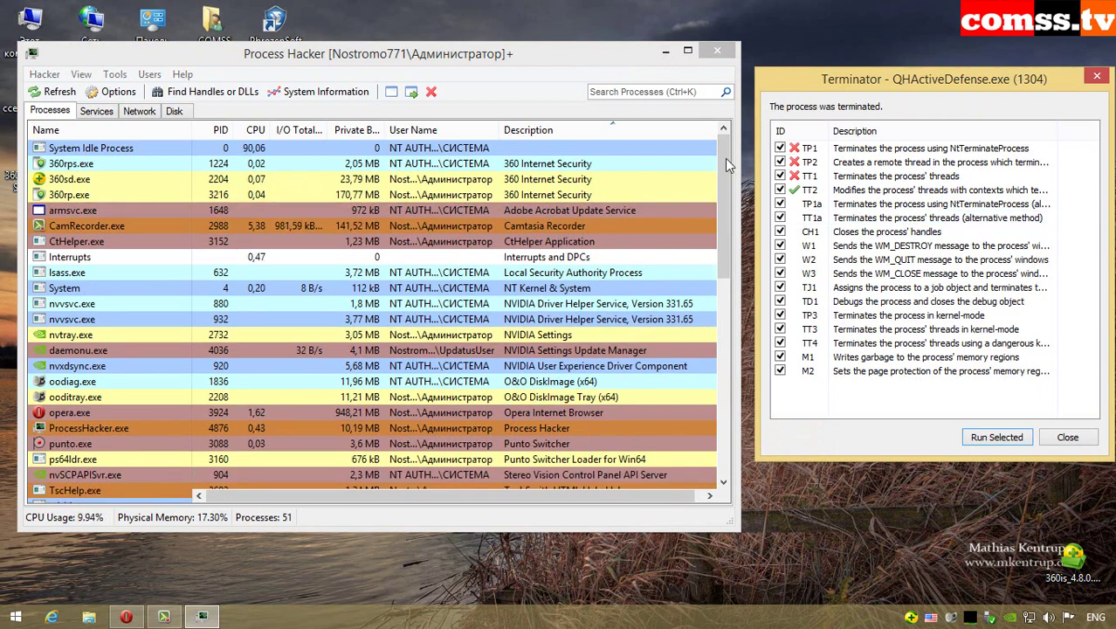
pyautogui.click(1067, 438)
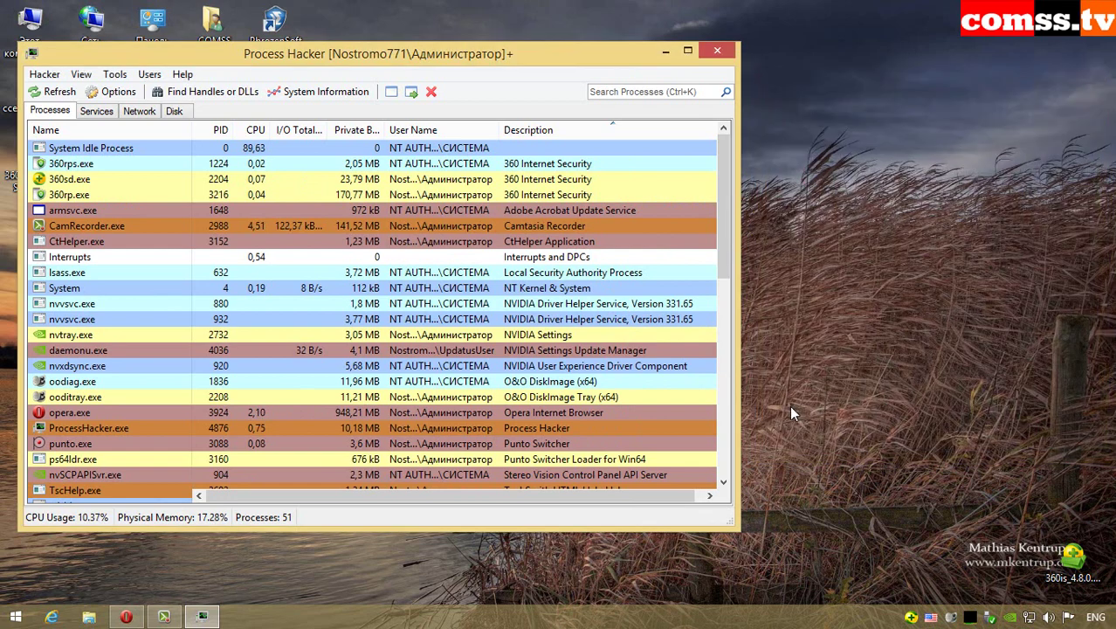
# Run the Terminator's selected termination methods against 360rps.exe.
pyautogui.rightClick(572, 167)
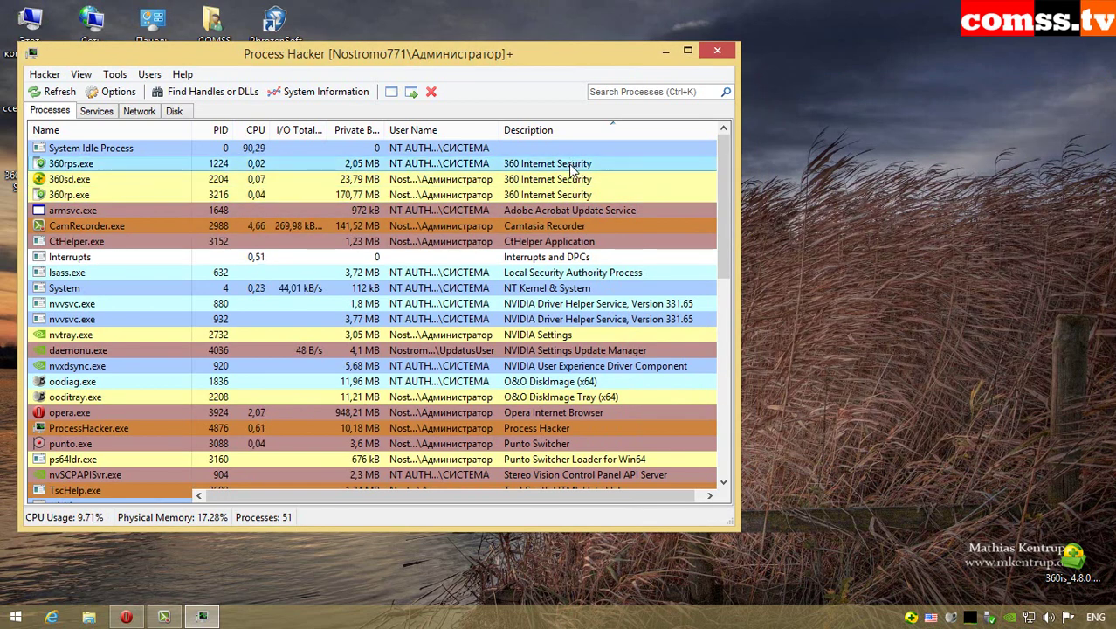
pyautogui.moveTo(631, 356)
pyautogui.click(818, 511)
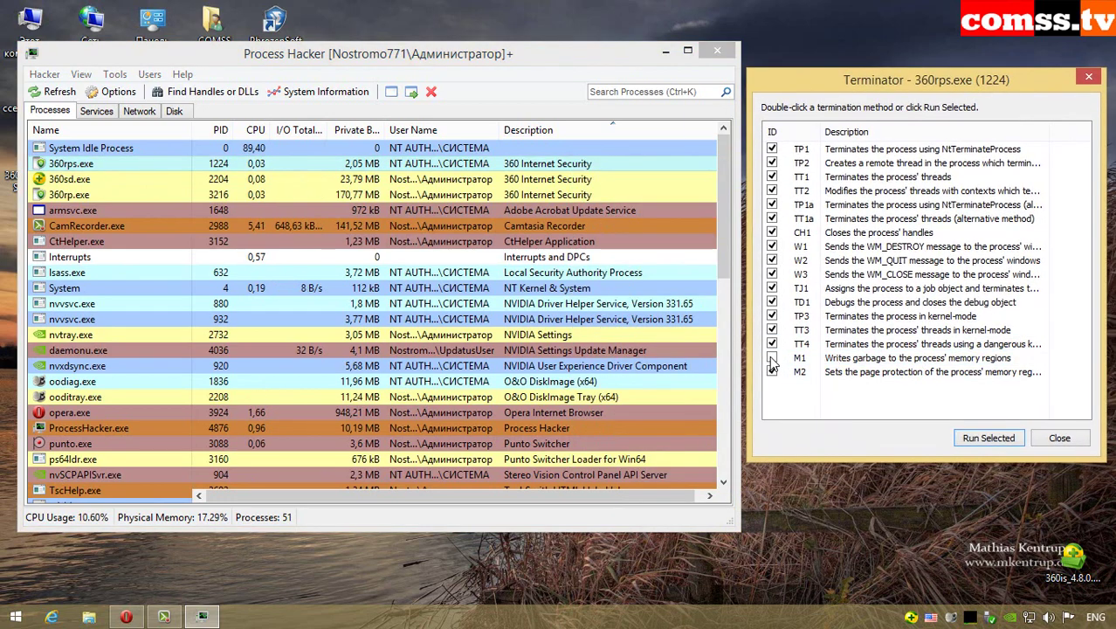
pyautogui.click(989, 437)
pyautogui.click(604, 325)
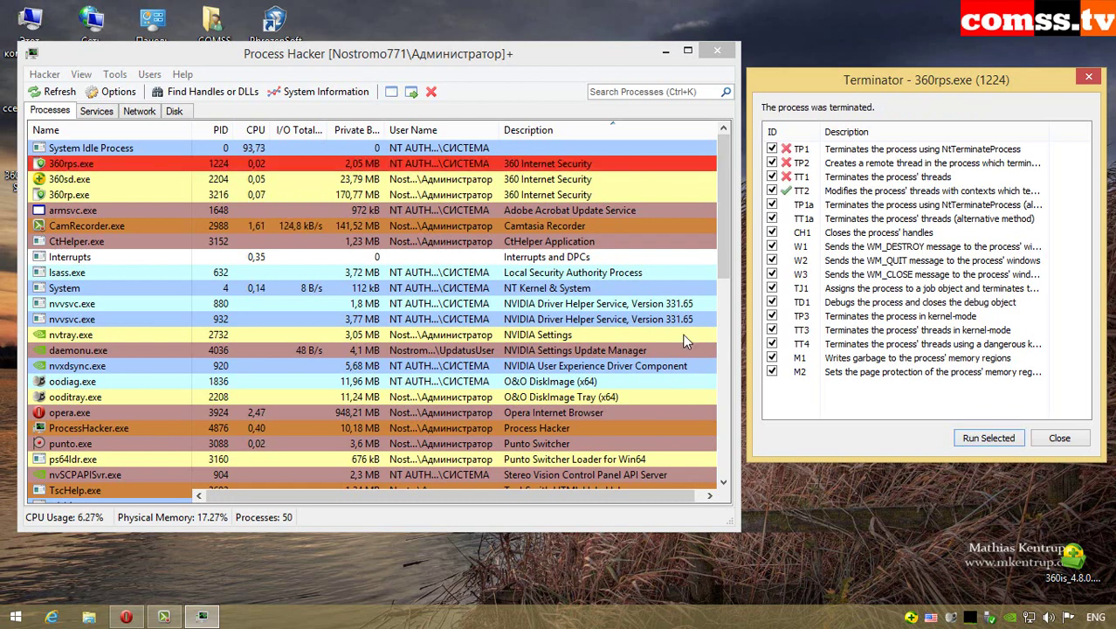
pyautogui.click(1059, 438)
# Force-terminate 360sd.exe with the Terminator's ticked methods.
pyautogui.rightClick(566, 164)
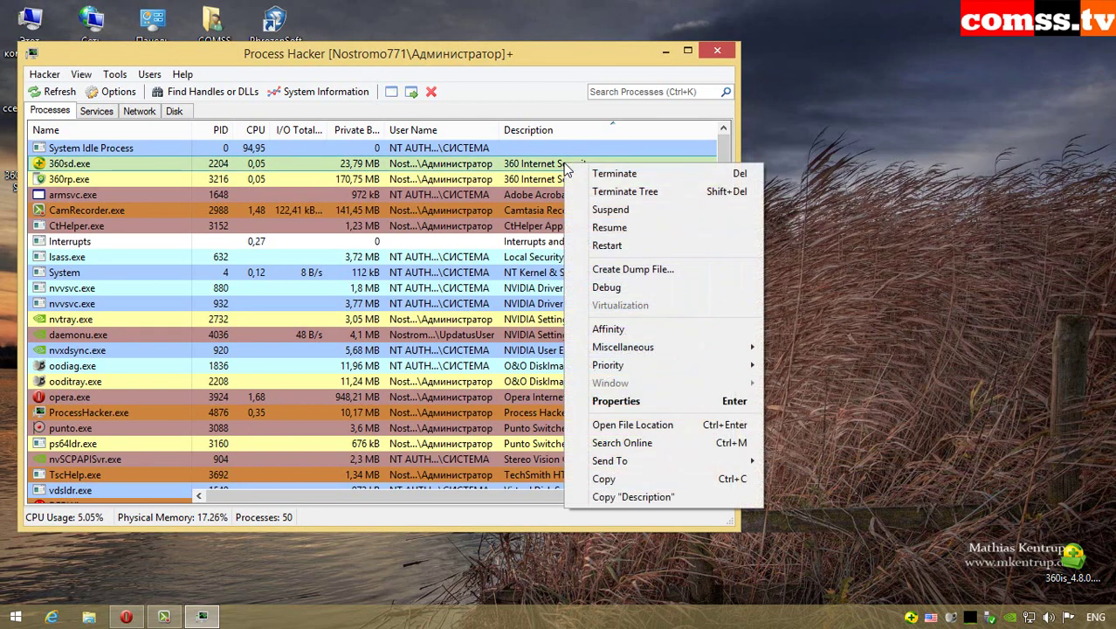
pyautogui.moveTo(625, 347)
pyautogui.click(856, 508)
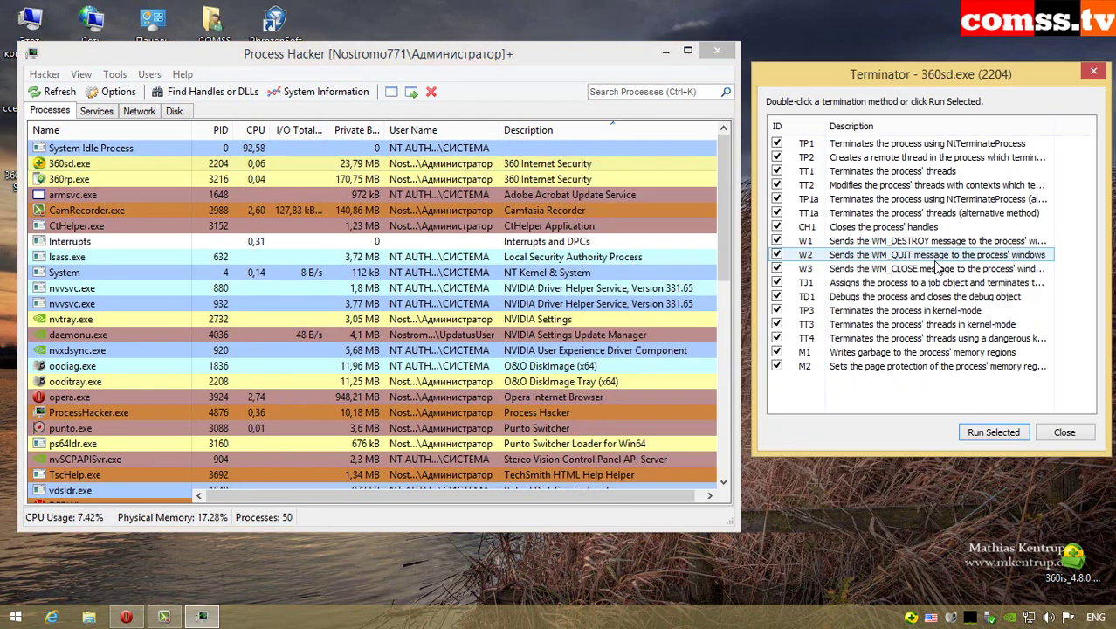
pyautogui.click(993, 433)
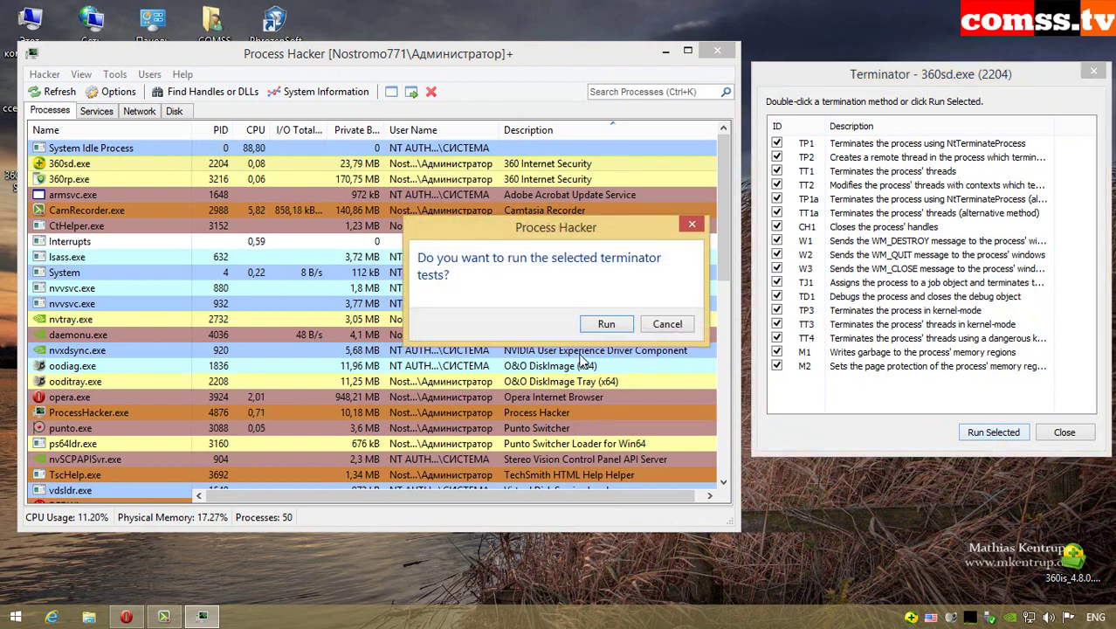
pyautogui.click(594, 323)
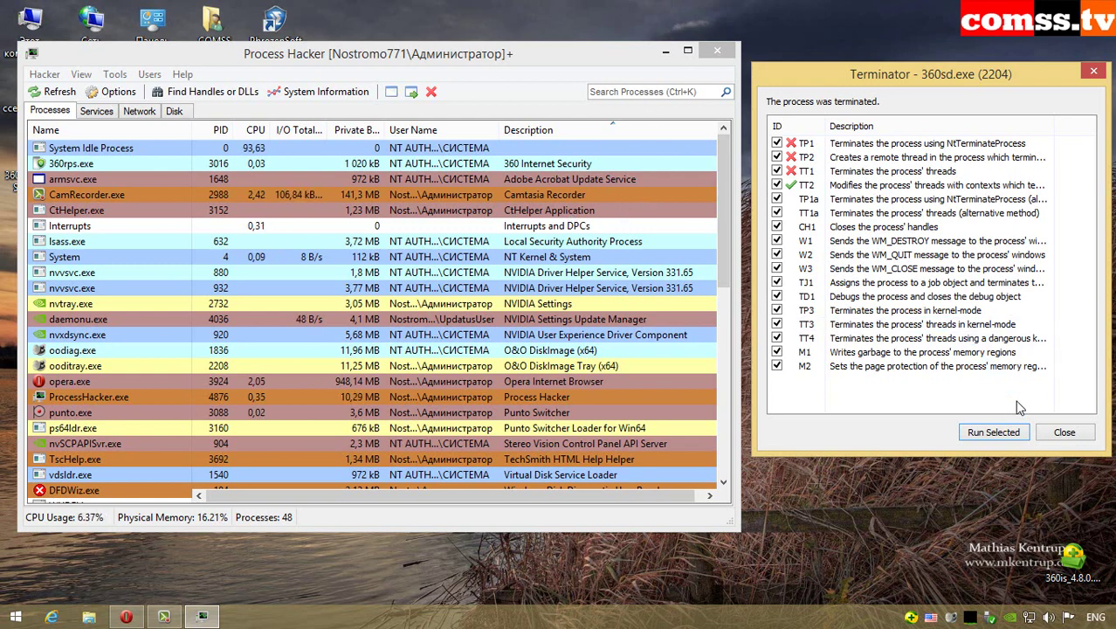
pyautogui.click(1064, 431)
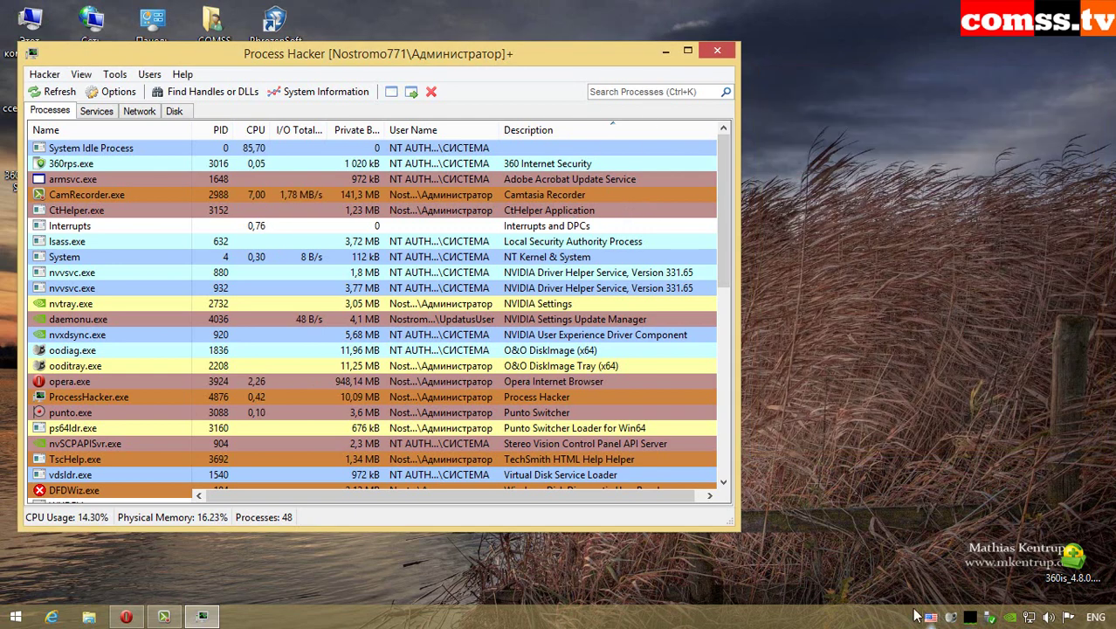
# Terminate 360rps.exe again with TT4 and M1 added to the Terminator methods.
pyautogui.rightClick(594, 163)
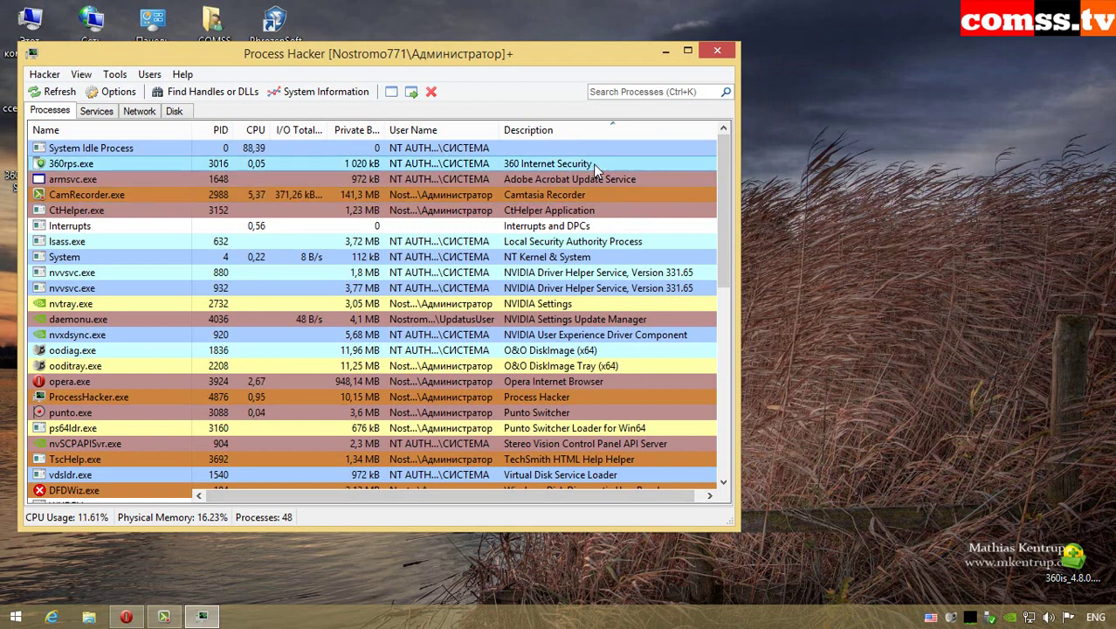
pyautogui.moveTo(664, 354)
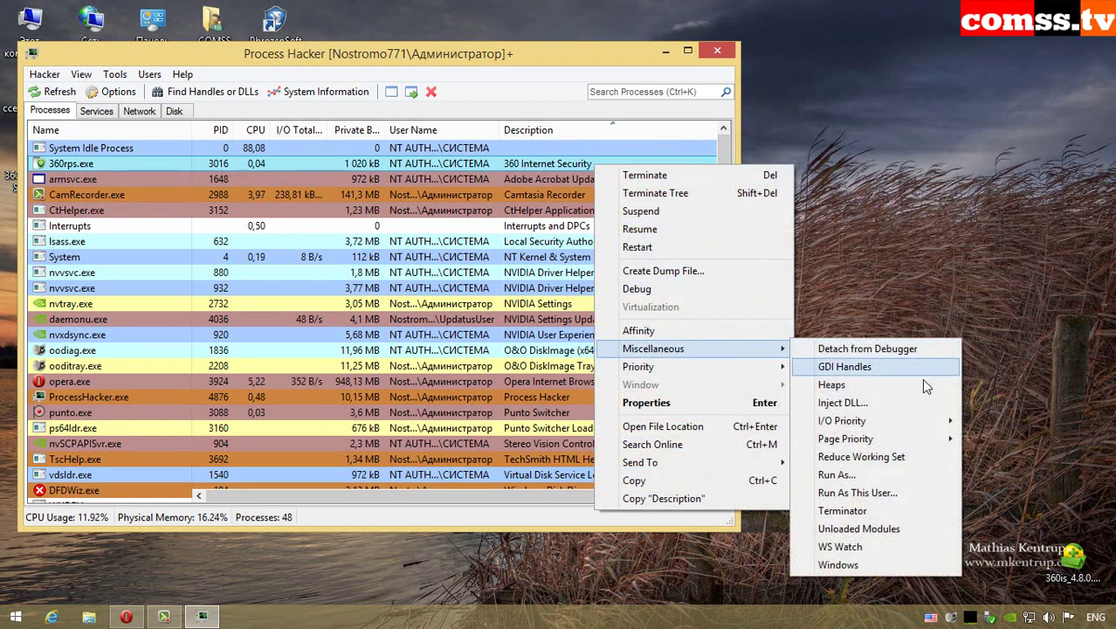
pyautogui.click(825, 509)
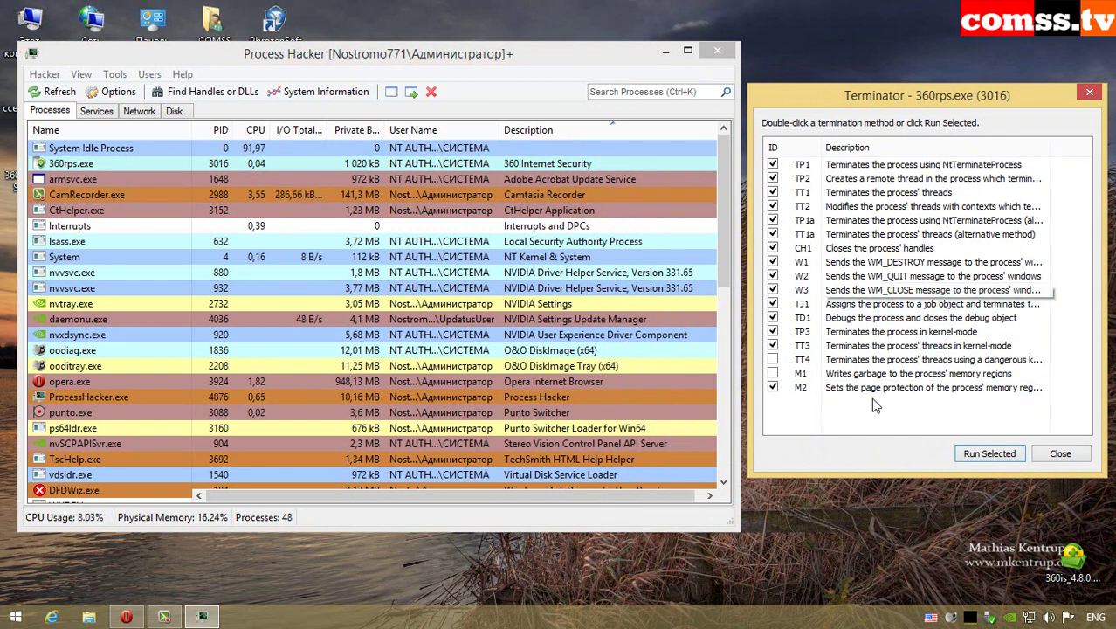
pyautogui.click(772, 358)
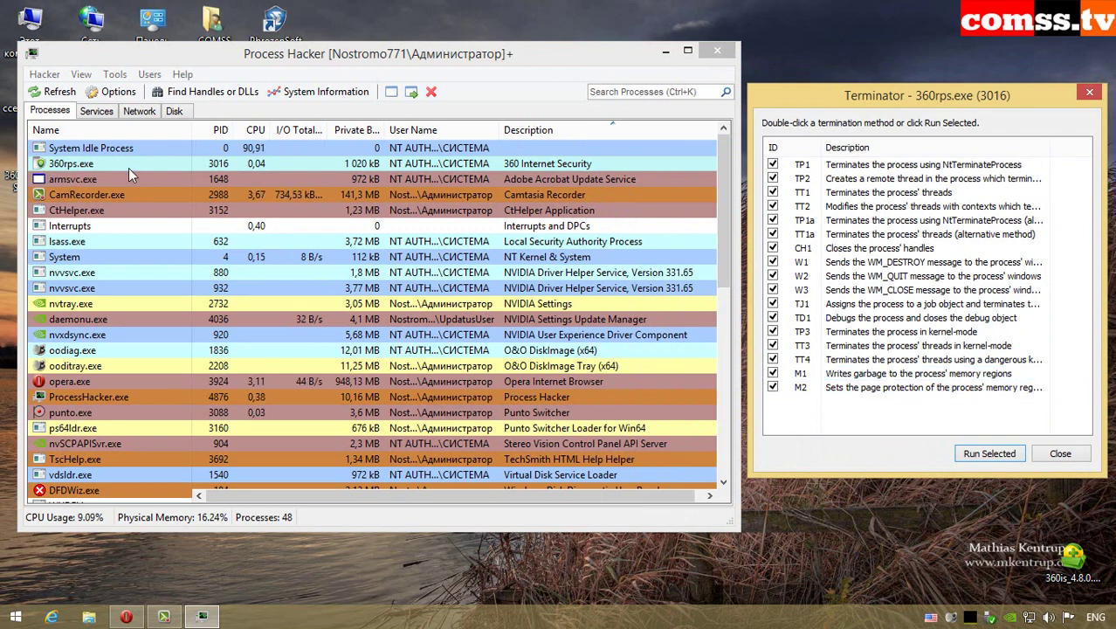
pyautogui.click(773, 373)
pyautogui.click(998, 455)
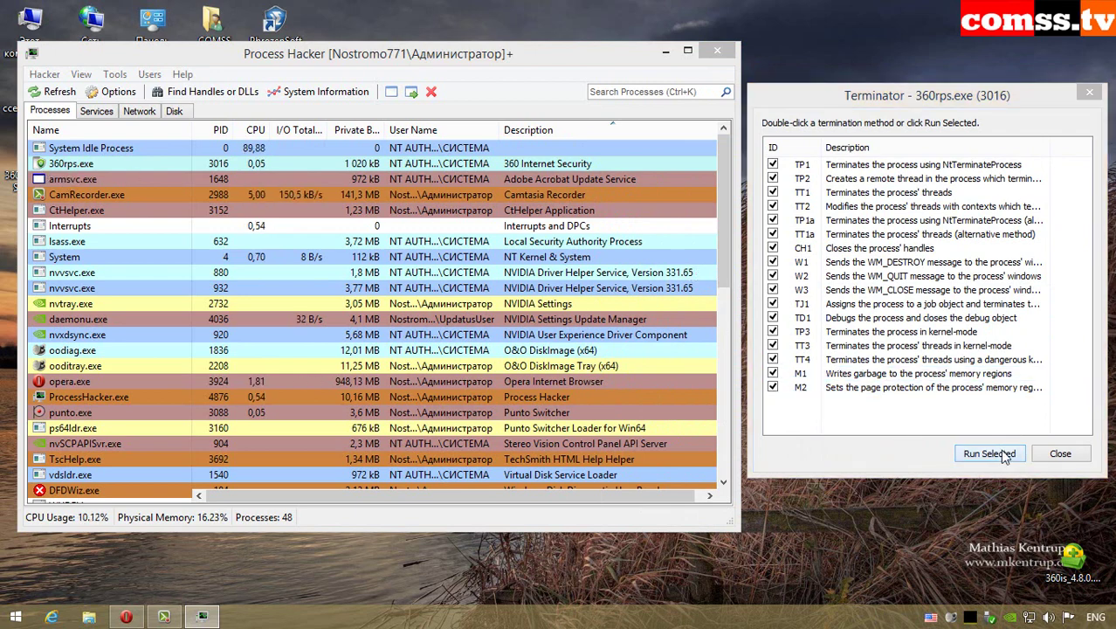
pyautogui.click(666, 322)
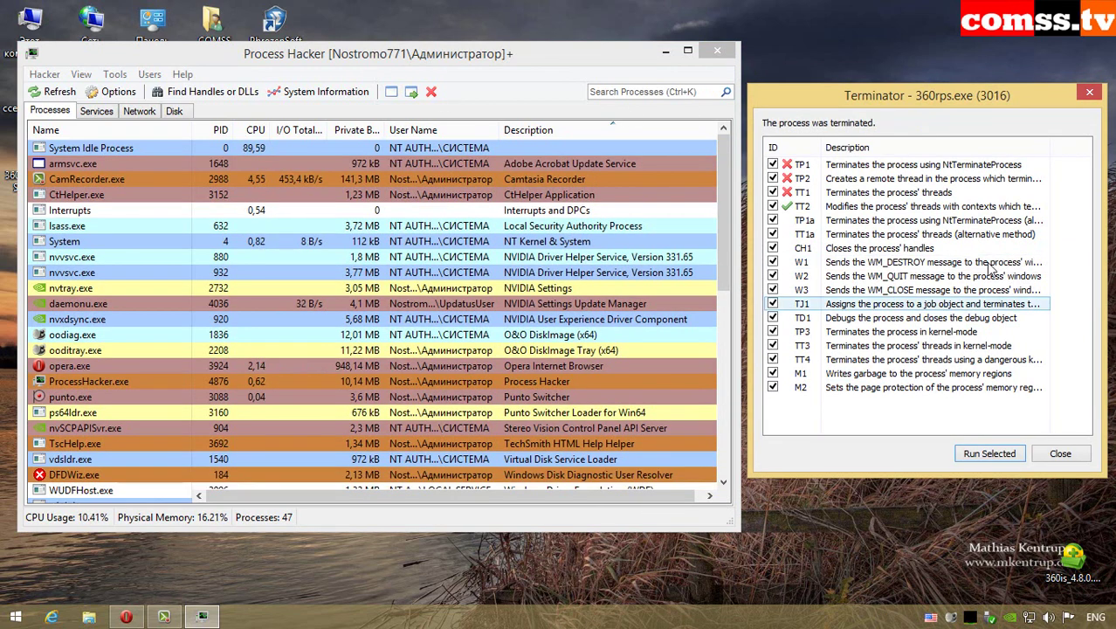
pyautogui.click(1059, 453)
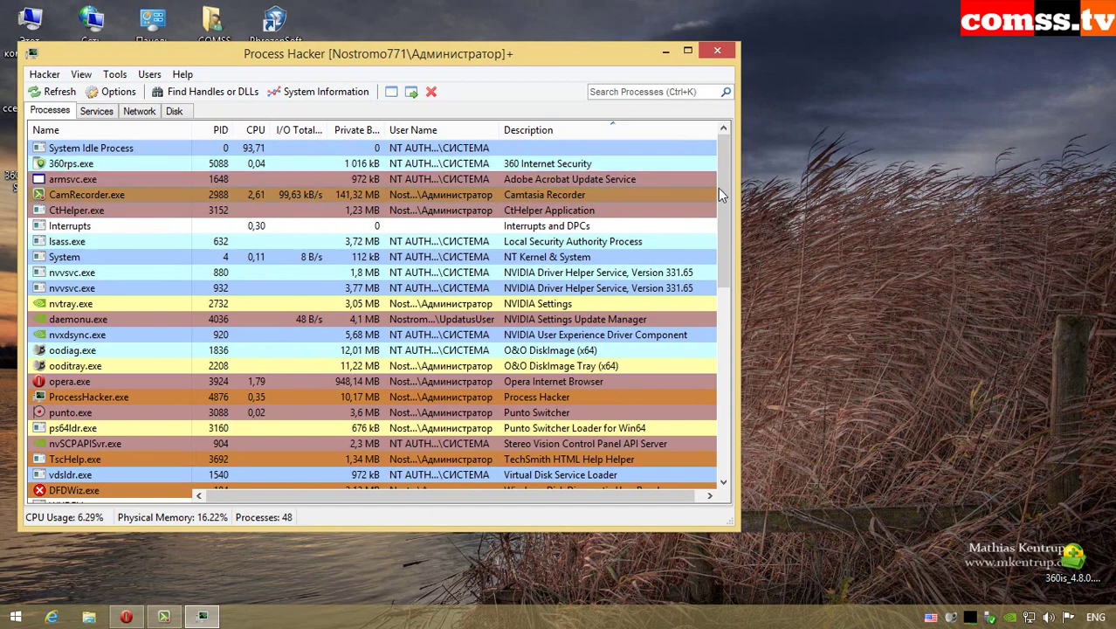
# Scan the desktop EmsisoftEmergencyKit folder with 360 (0 threats, 789 files), then open 360's main window.
pyautogui.moveTo(721, 188)
pyautogui.mouseDown()
pyautogui.moveTo(743, 389)
pyautogui.moveTo(741, 176)
pyautogui.mouseUp()
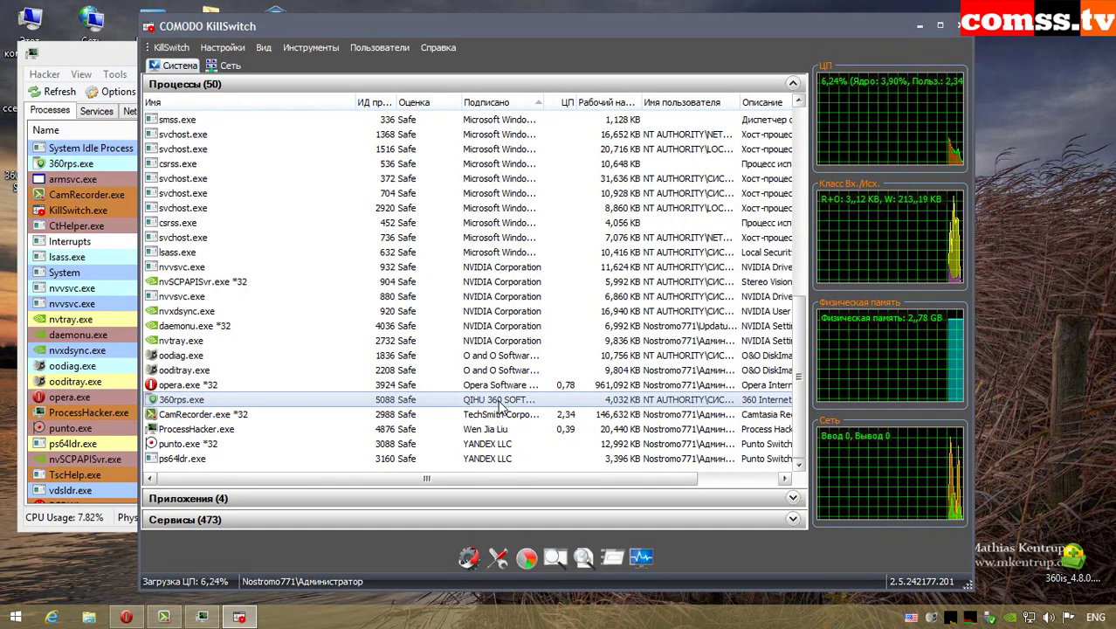
pyautogui.click(961, 25)
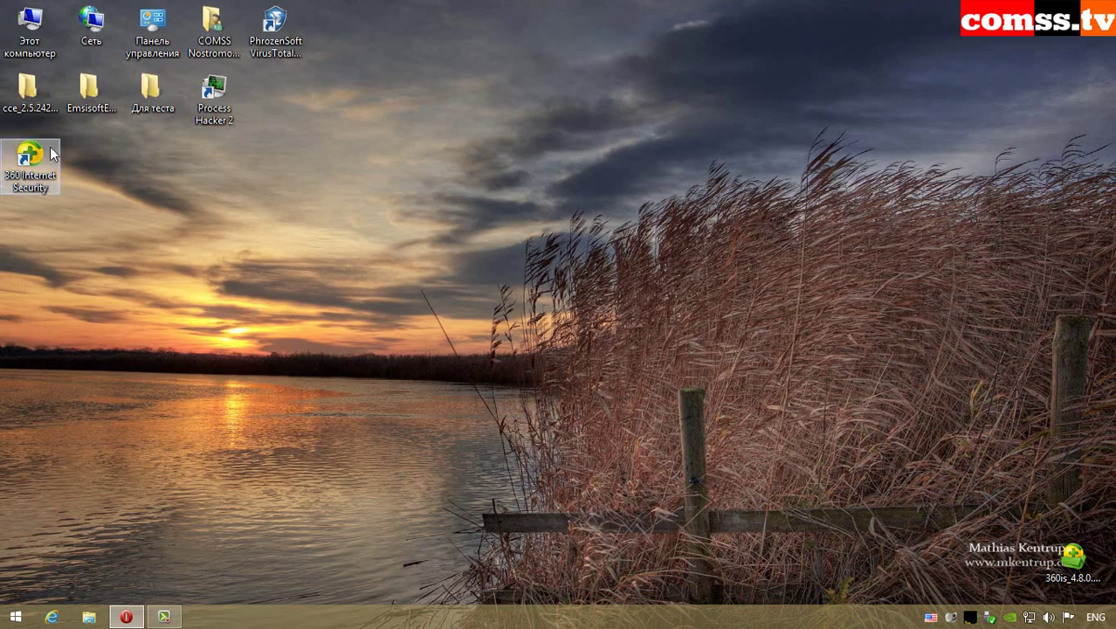
pyautogui.rightClick(96, 96)
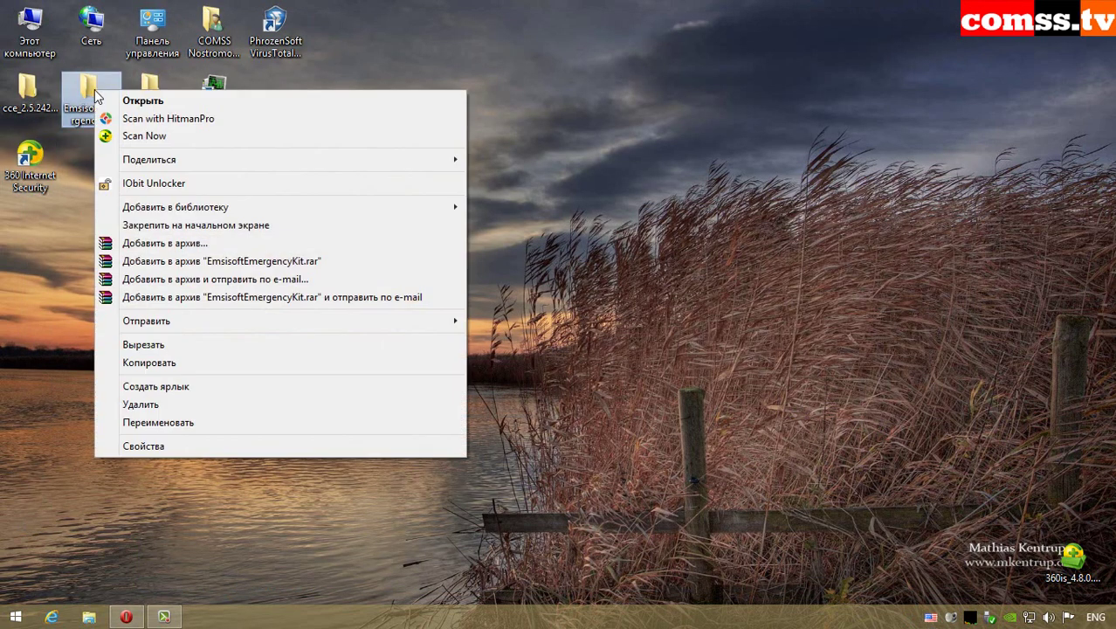
pyautogui.click(140, 136)
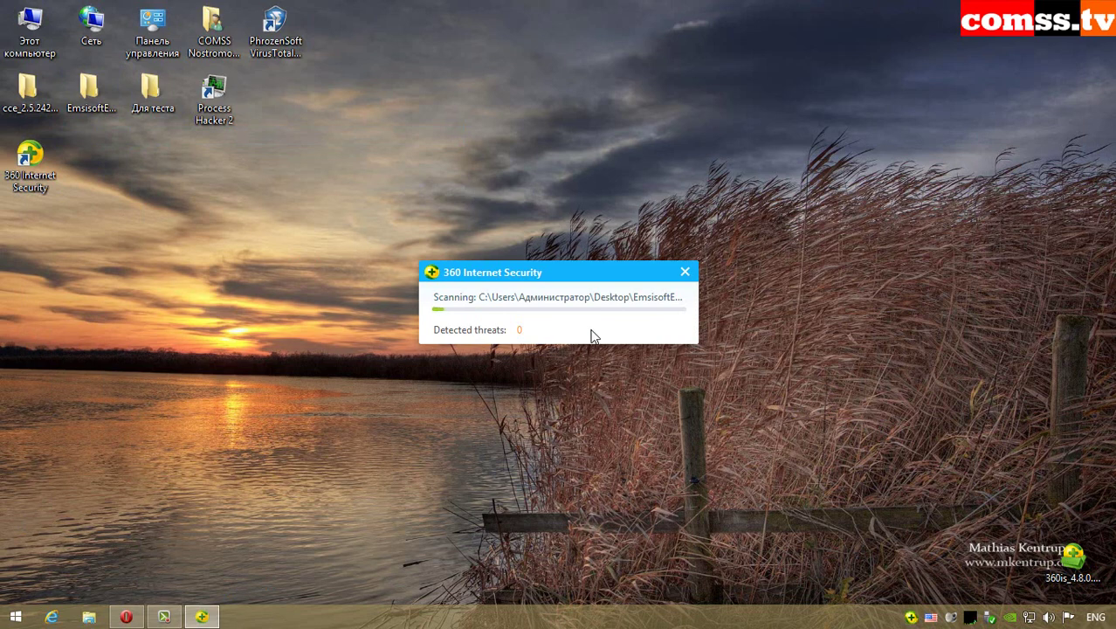
pyautogui.click(913, 619)
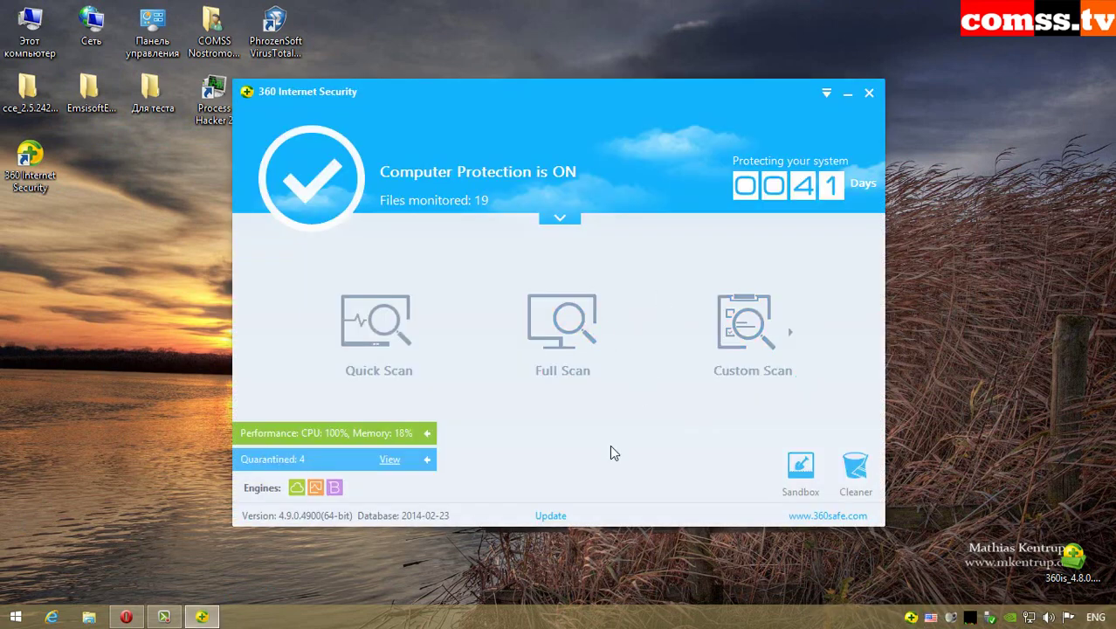
# Close 360 Internet Security, review its 360Tray.exe, 360rp.exe and 360sd.exe processes in KillSwitch, then minimize KillSwitch.
pyautogui.click(869, 92)
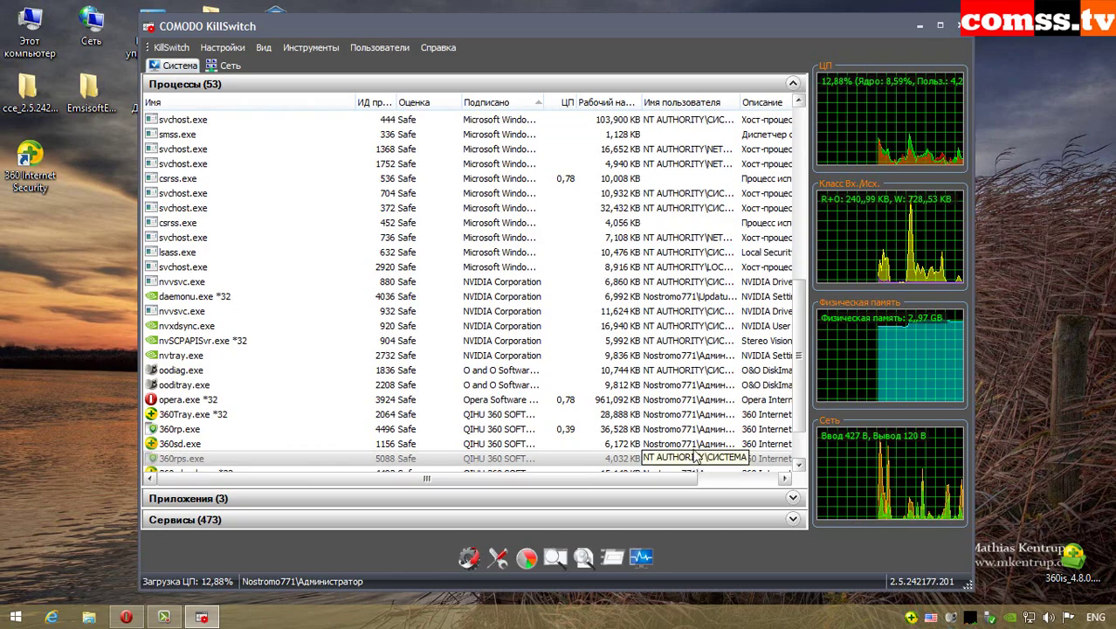
pyautogui.press('Up')
pyautogui.press('Up')
pyautogui.press('Up')
pyautogui.press('Down')
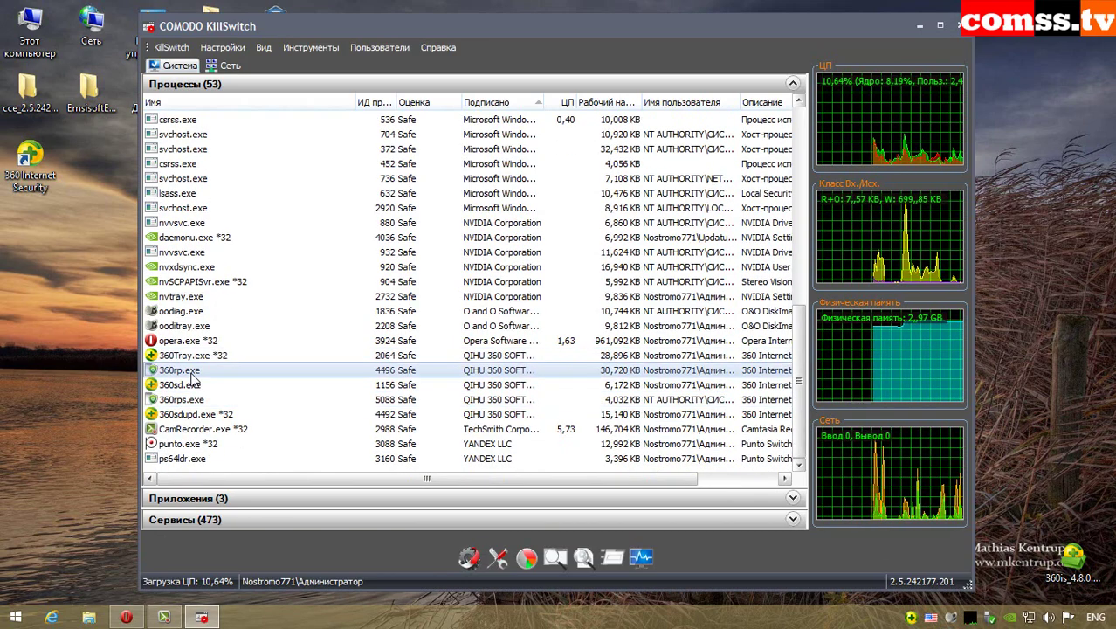
pyautogui.press('Down')
pyautogui.press('Down')
pyautogui.press('Down')
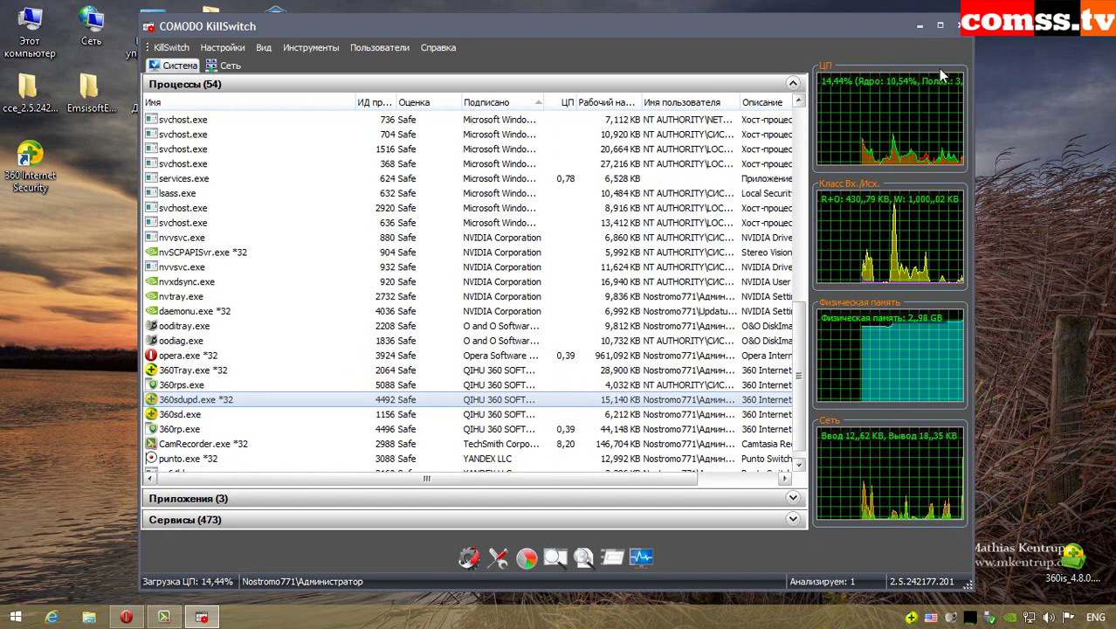
pyautogui.click(921, 26)
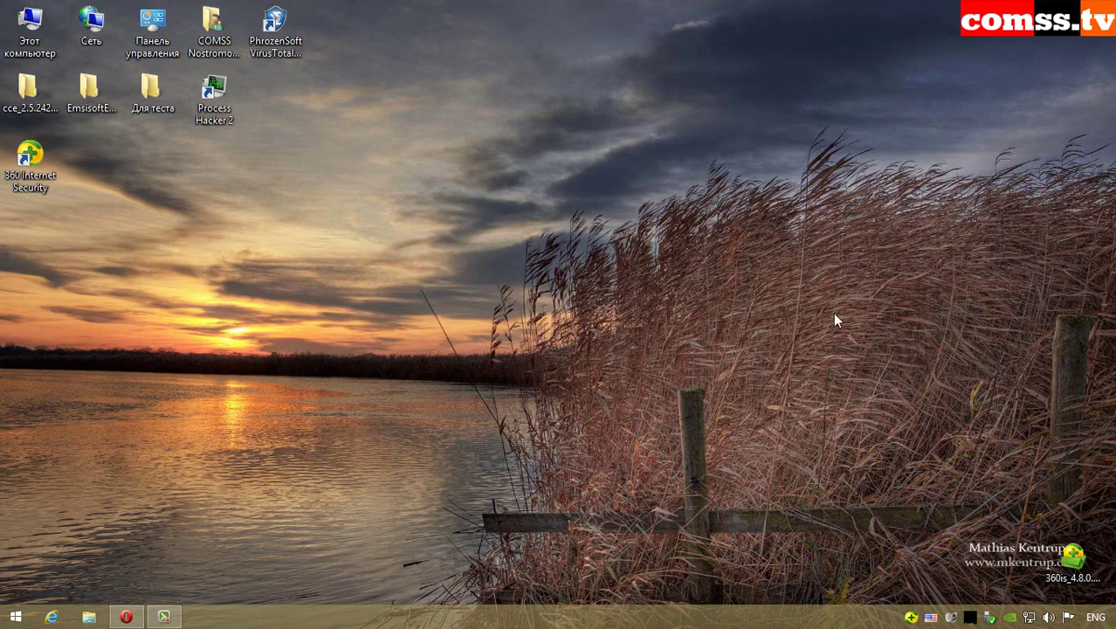
# Open the Support Center from the tray flag, turn off startup-apps warnings, and expand Безопасность.
pyautogui.click(1067, 616)
pyautogui.click(1017, 573)
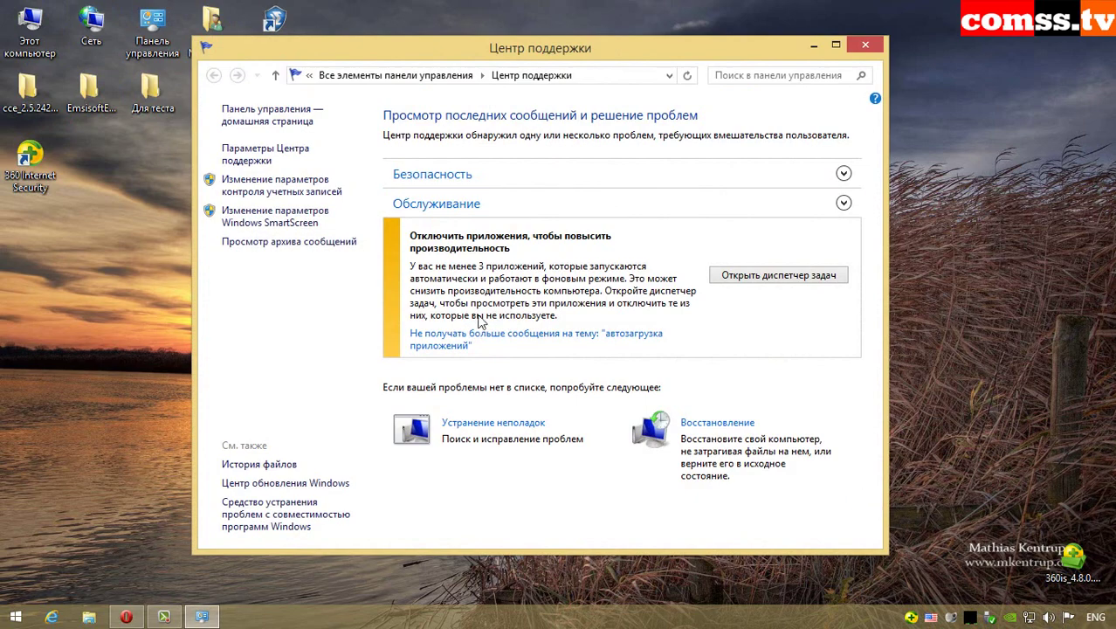
pyautogui.click(611, 336)
pyautogui.click(493, 177)
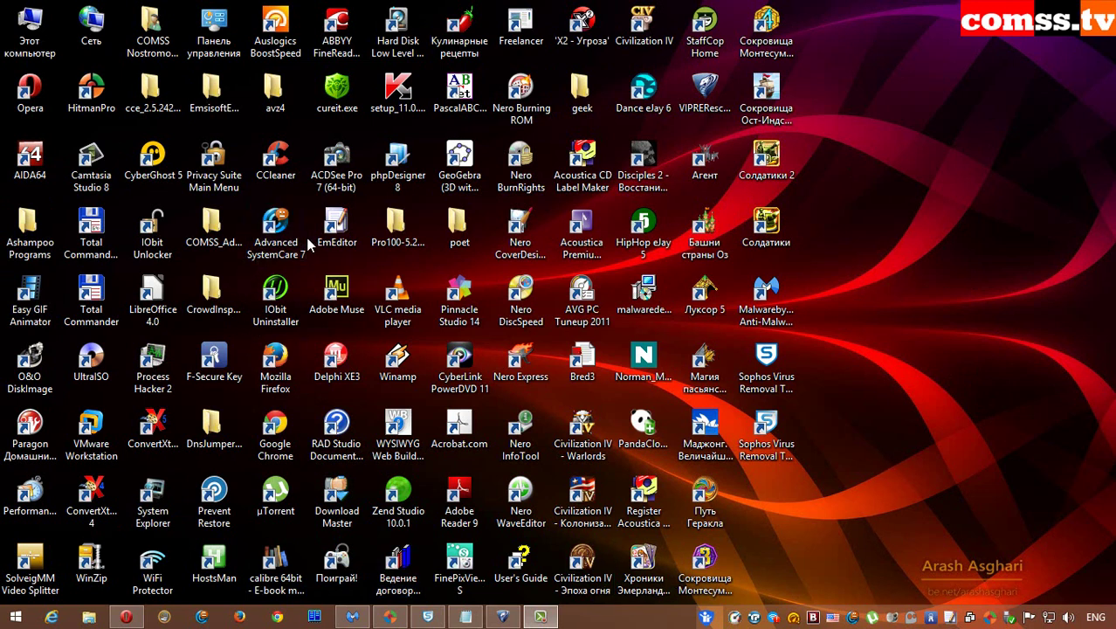
pyautogui.click(213, 224)
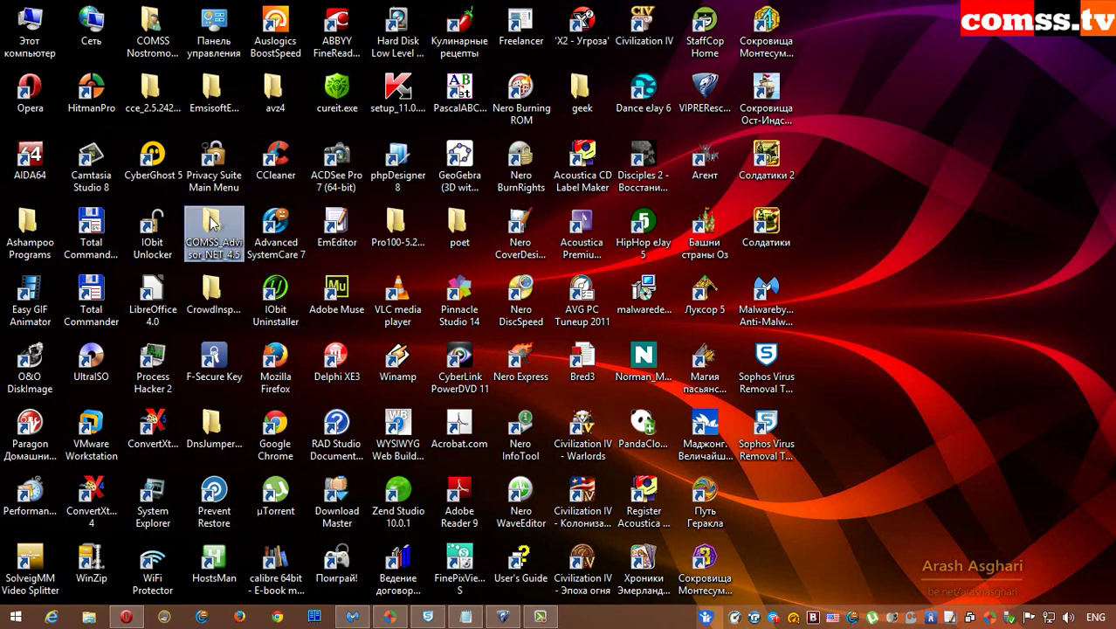
pyautogui.doubleClick(213, 223)
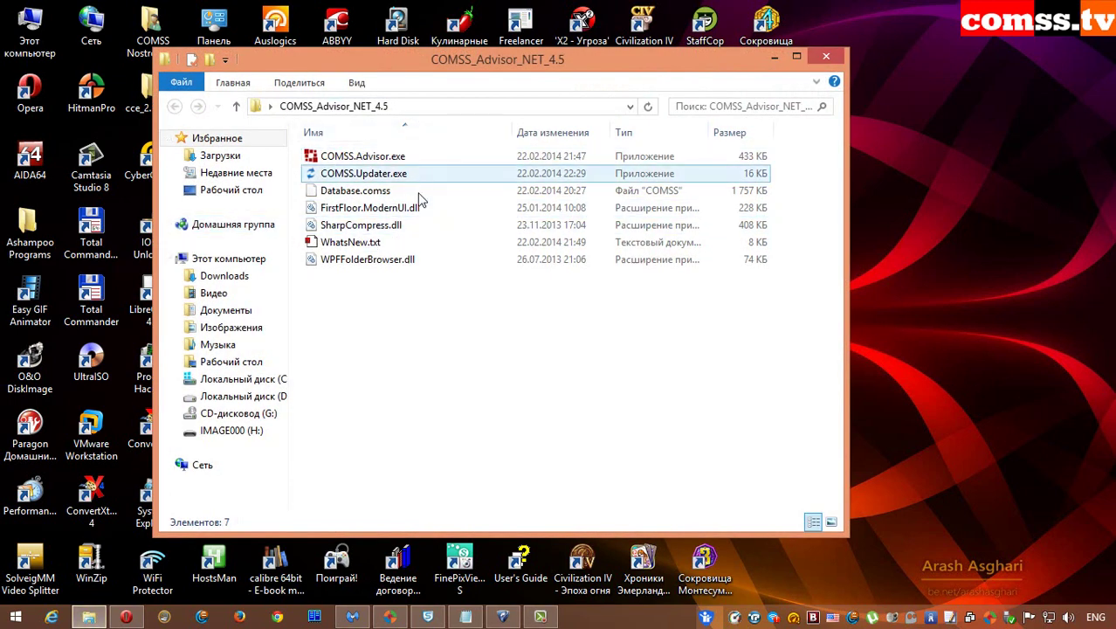
pyautogui.click(824, 57)
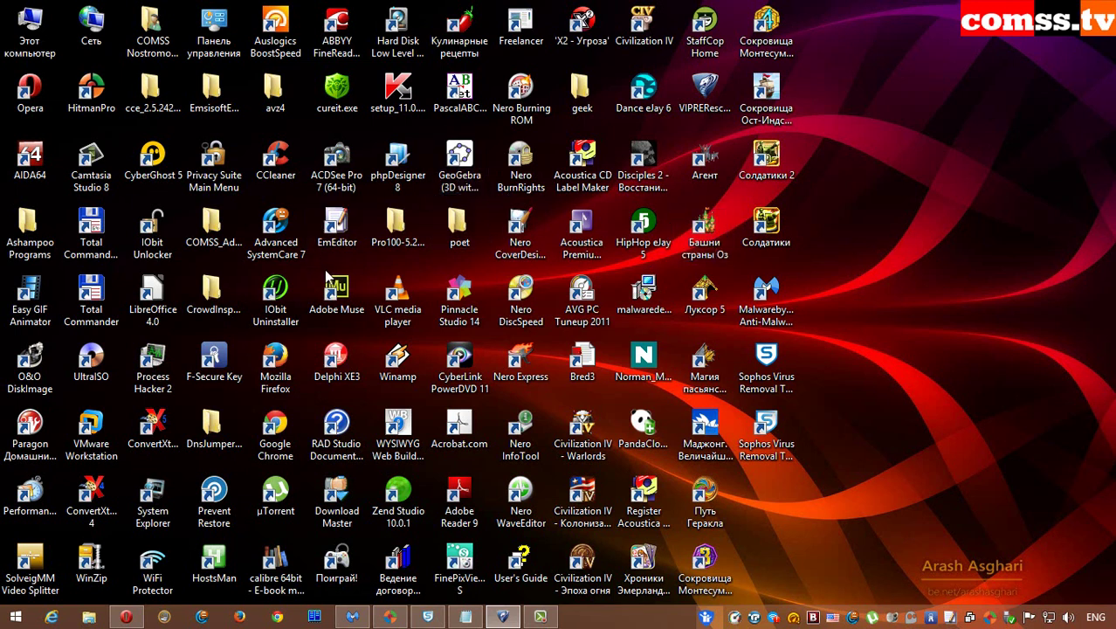
pyautogui.doubleClick(37, 231)
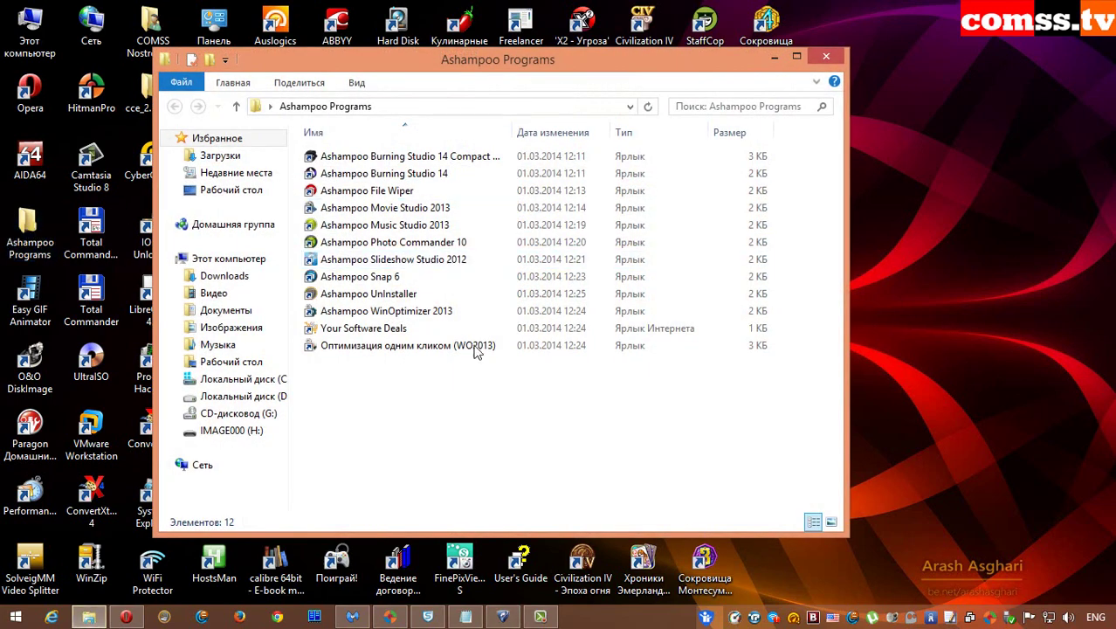
pyautogui.hotkey('alt', 'F4')
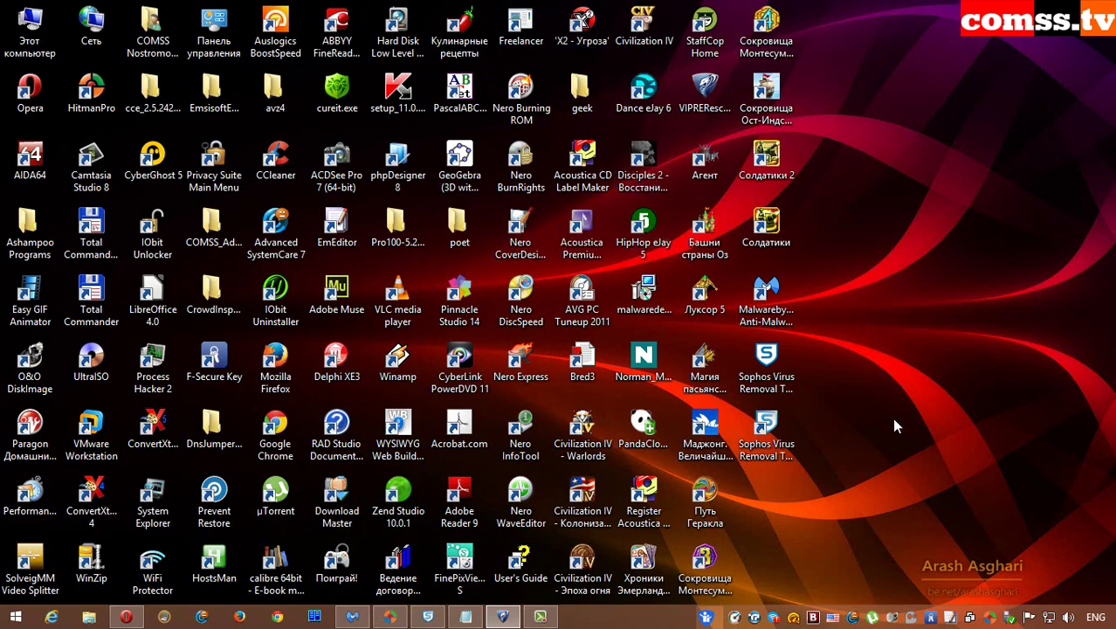
# Open the Start screen's Apps view and browse to the Sophos, StaffCop and TrustPort groups.
pyautogui.click(13, 615)
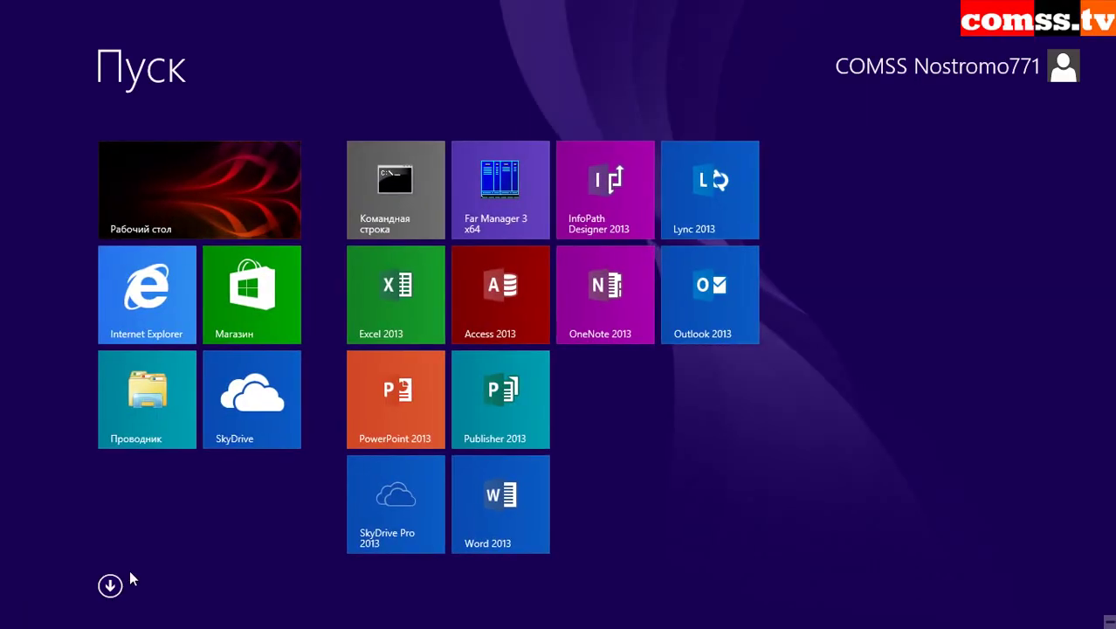
pyautogui.click(110, 585)
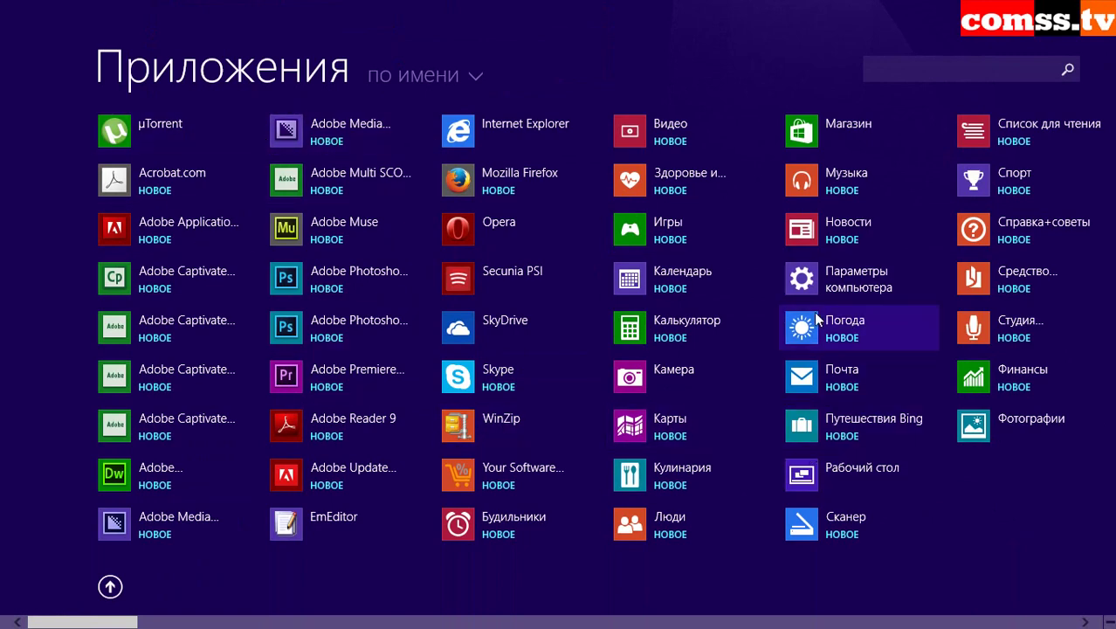
pyautogui.scroll(-5, 788, 326)
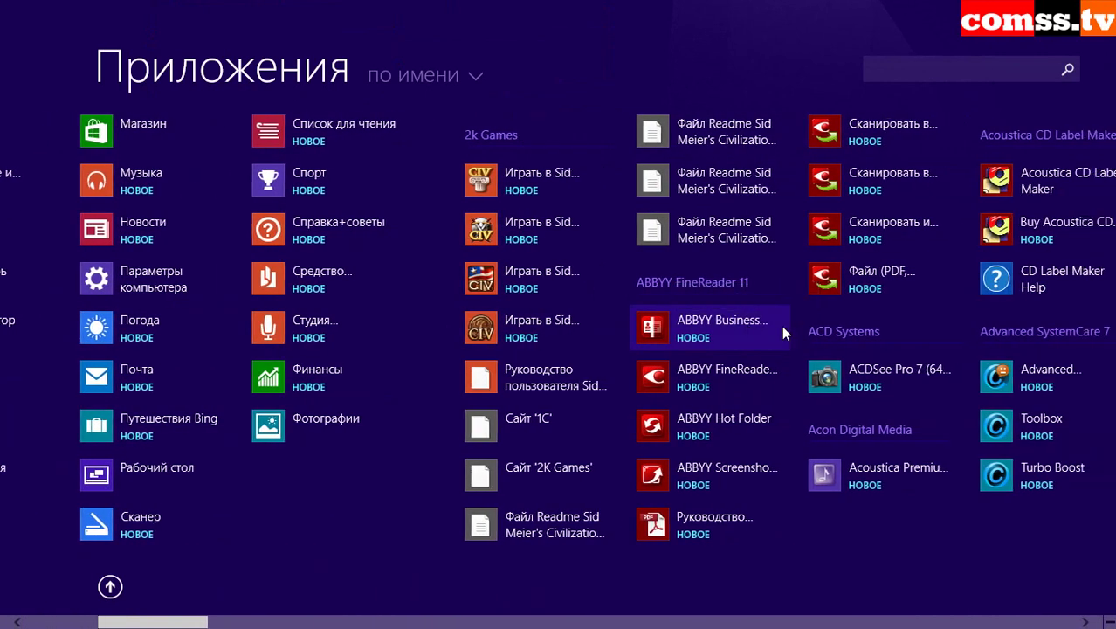
pyautogui.scroll(-2, 781, 325)
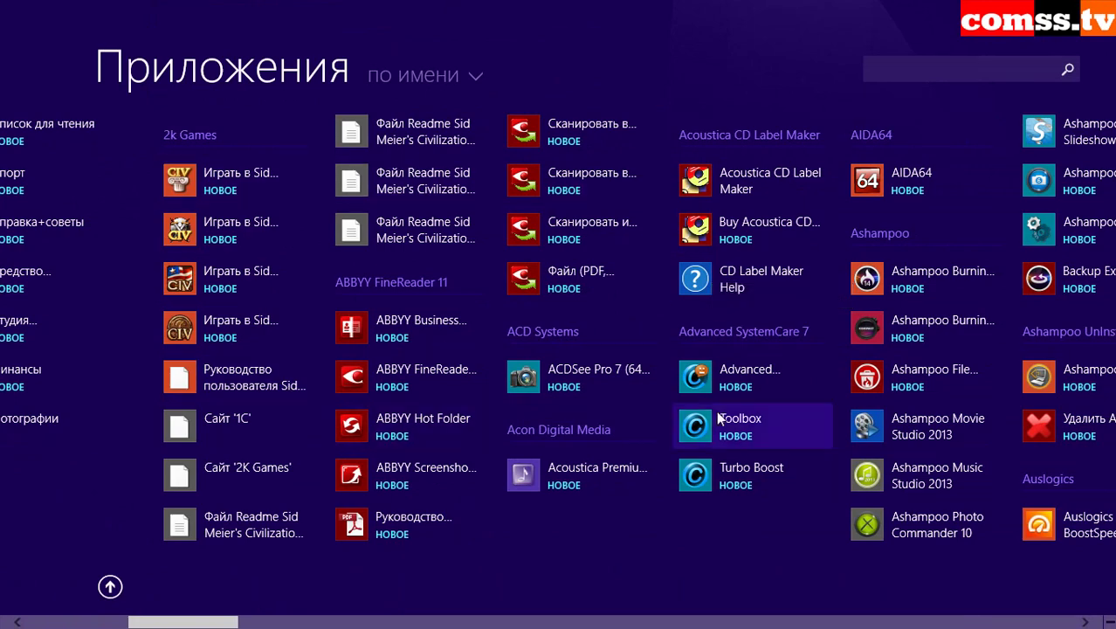
pyautogui.scroll(-2, 718, 420)
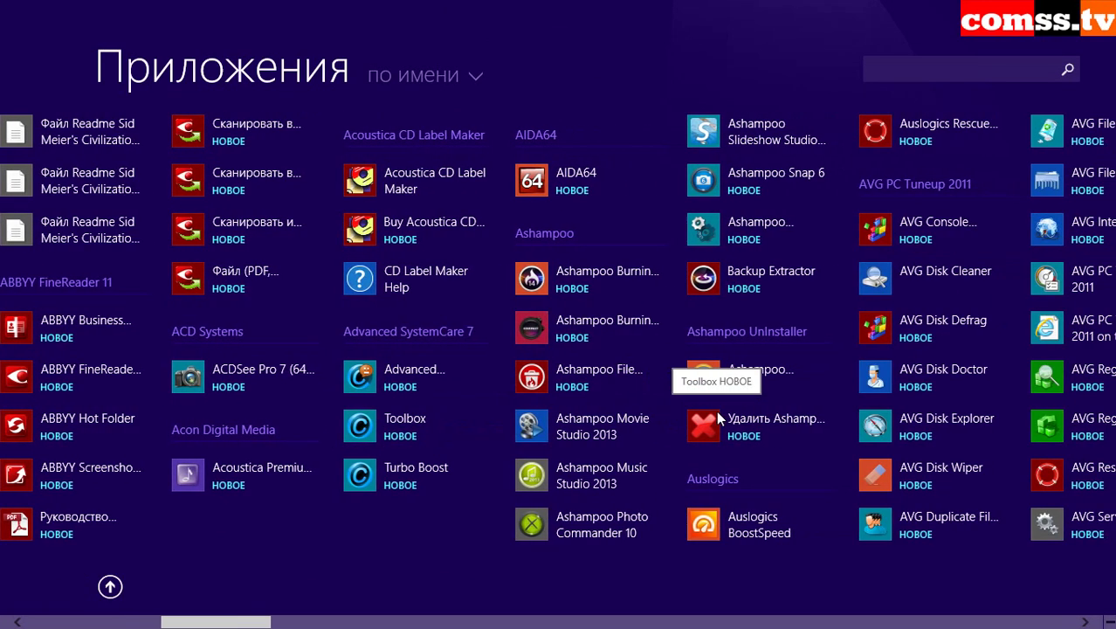
pyautogui.scroll(-4, 777, 410)
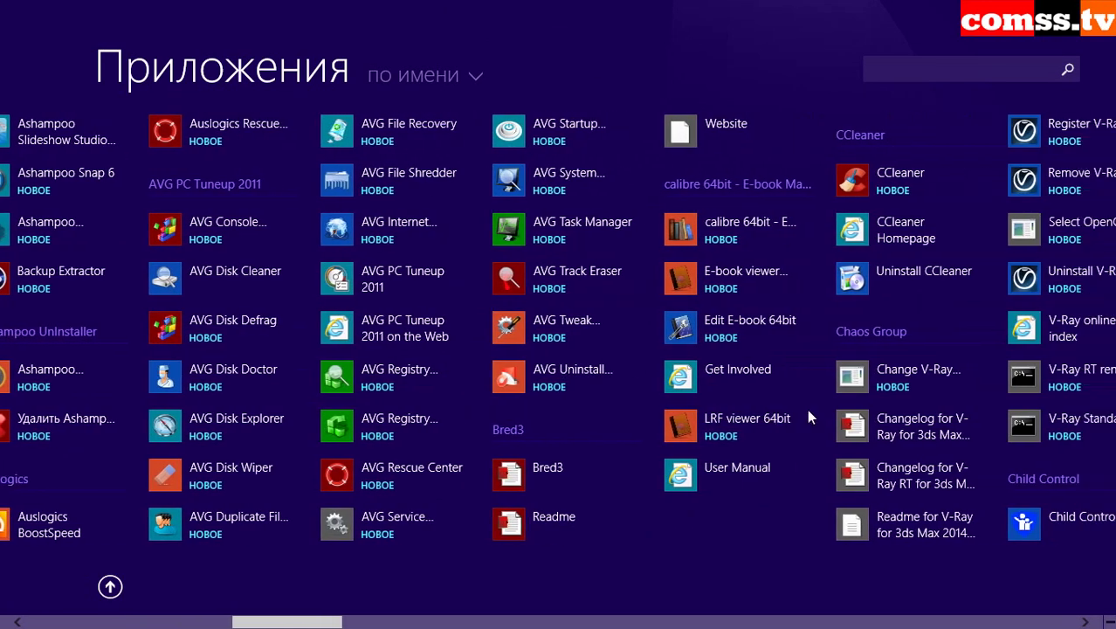
pyautogui.scroll(-5, 808, 416)
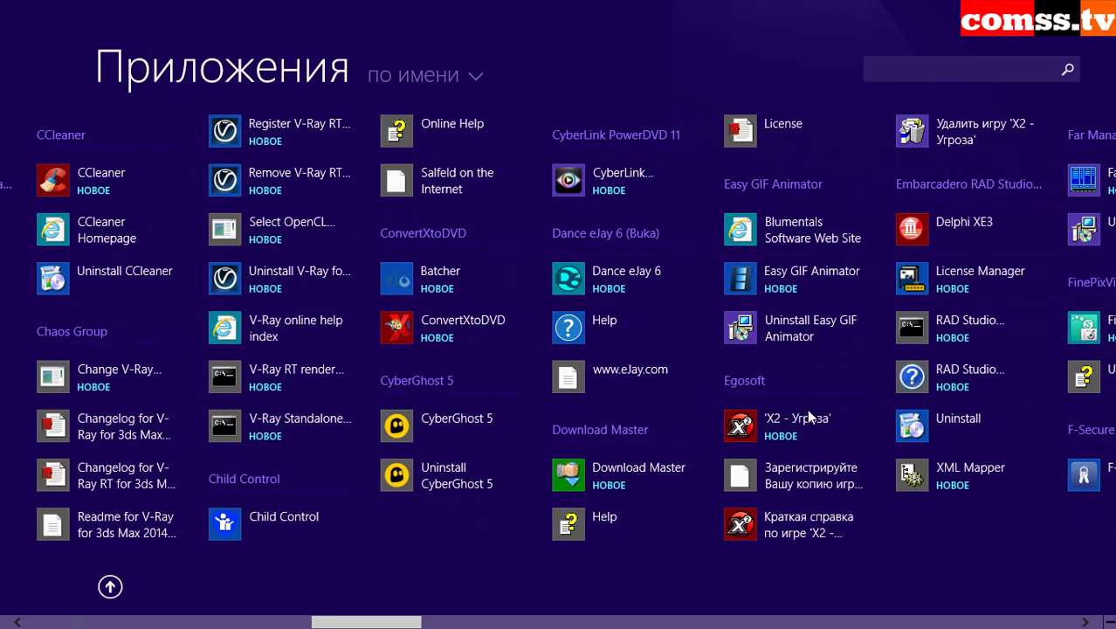
pyautogui.scroll(-4, 809, 418)
pyautogui.scroll(-2, 809, 418)
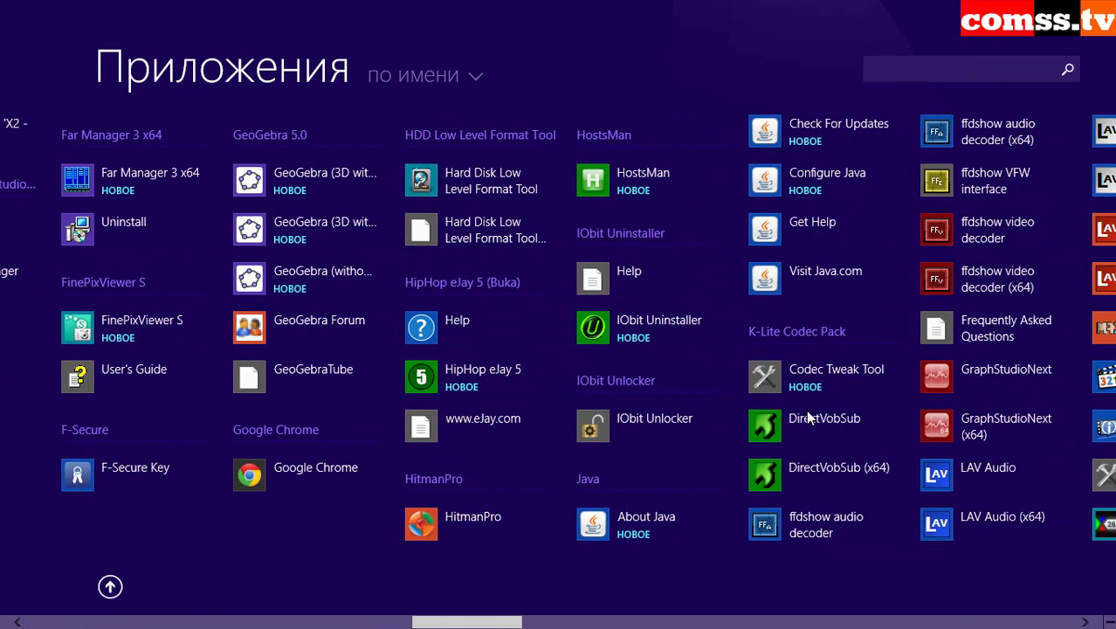
pyautogui.scroll(-1, 809, 417)
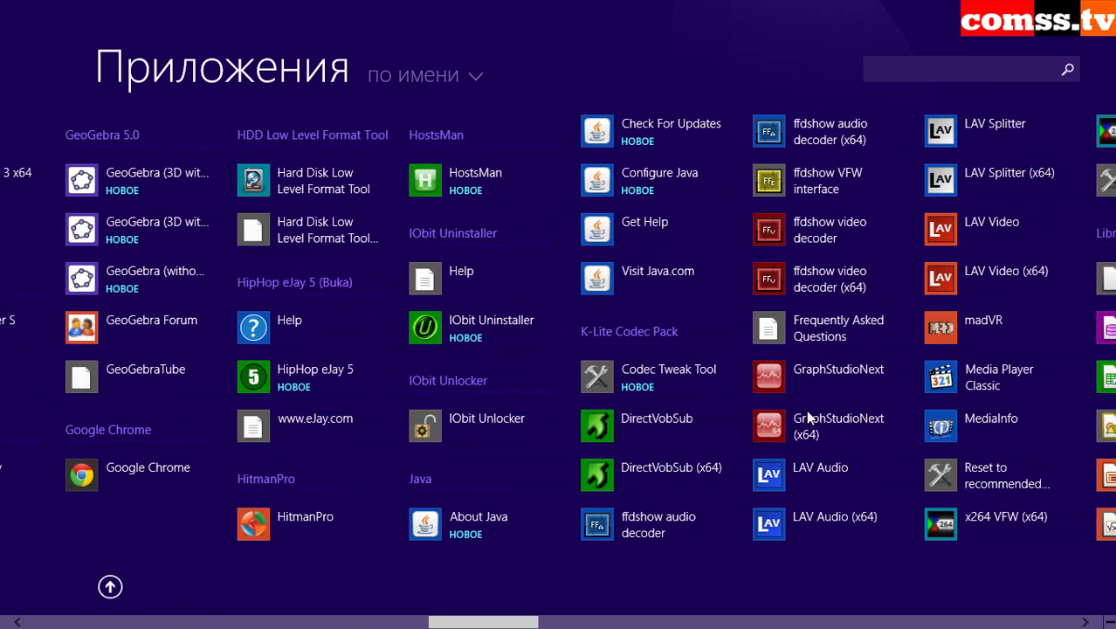
pyautogui.scroll(-2, 809, 418)
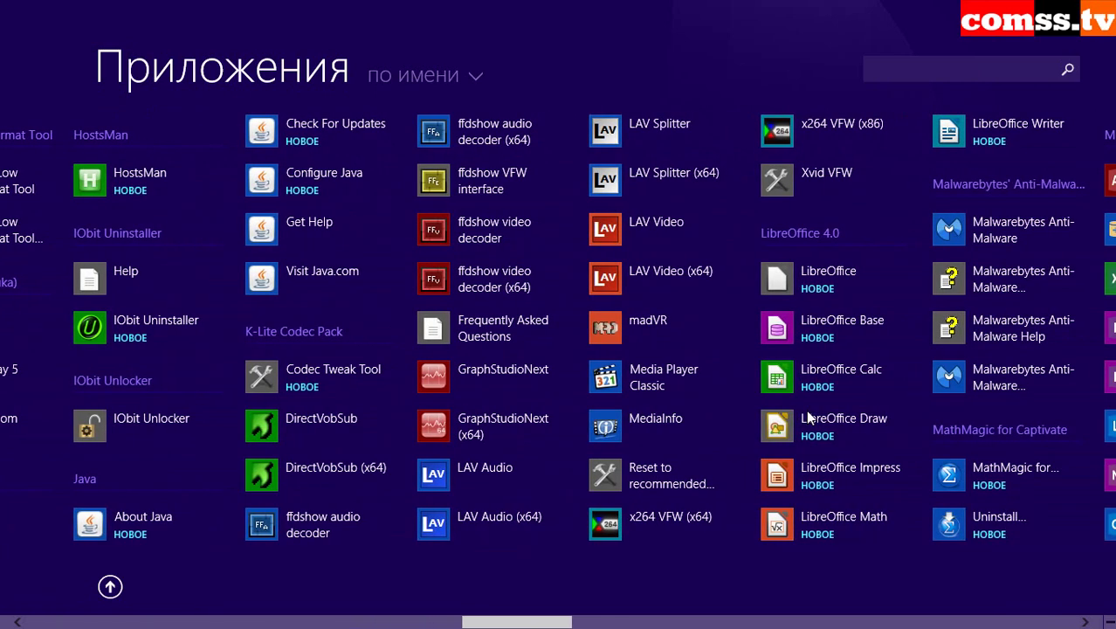
pyautogui.scroll(-4, 807, 416)
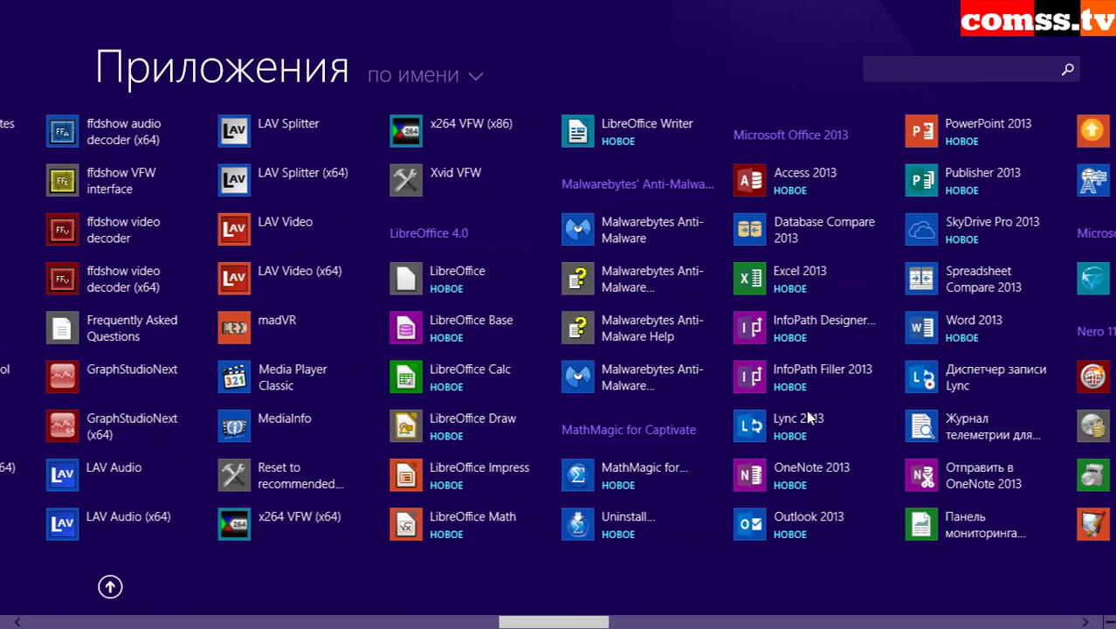
pyautogui.scroll(-3, 809, 418)
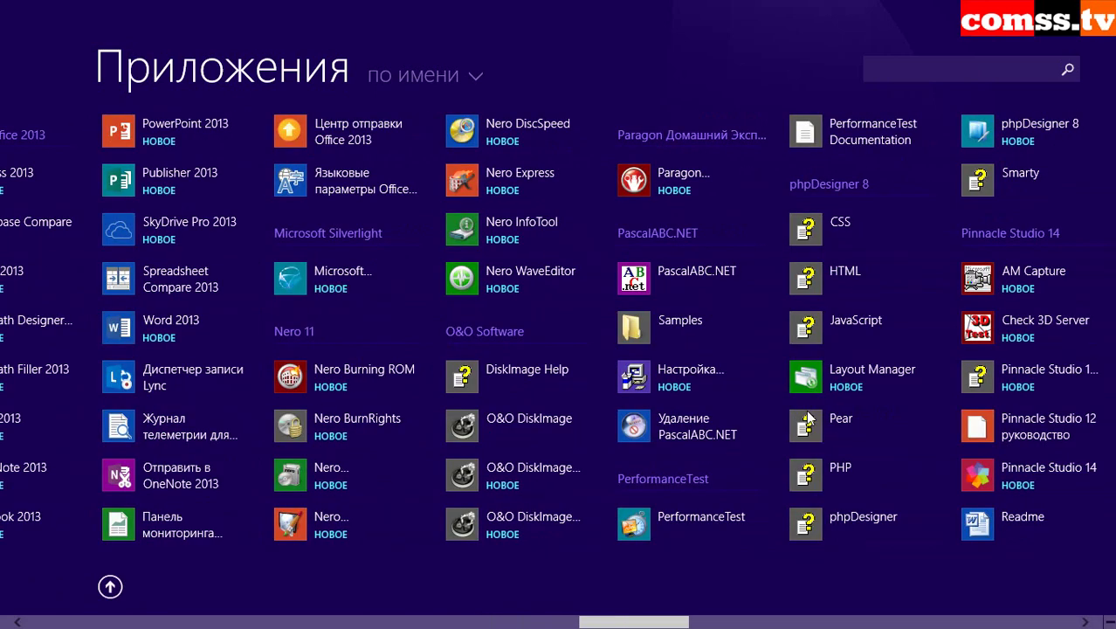
pyautogui.scroll(-3, 808, 419)
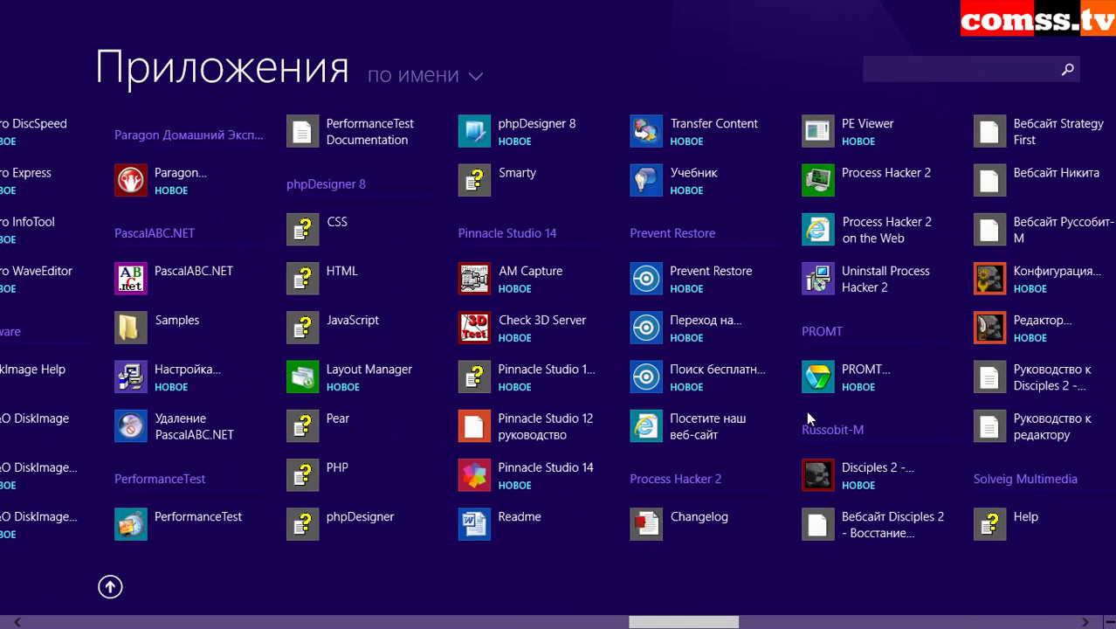
pyautogui.scroll(-2, 806, 410)
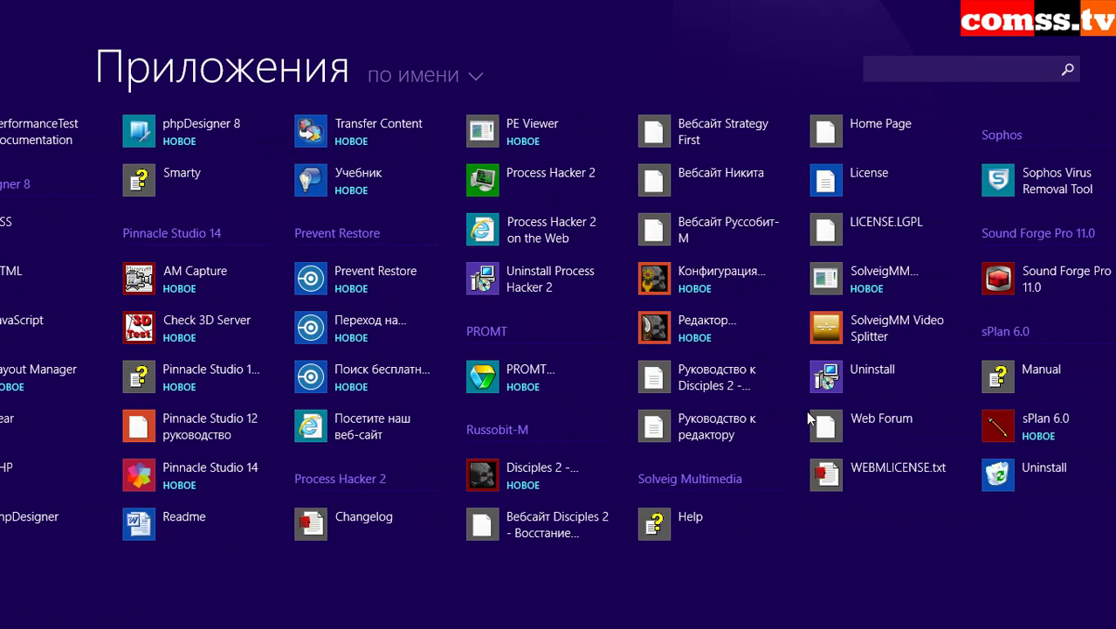
pyautogui.scroll(-3, 808, 418)
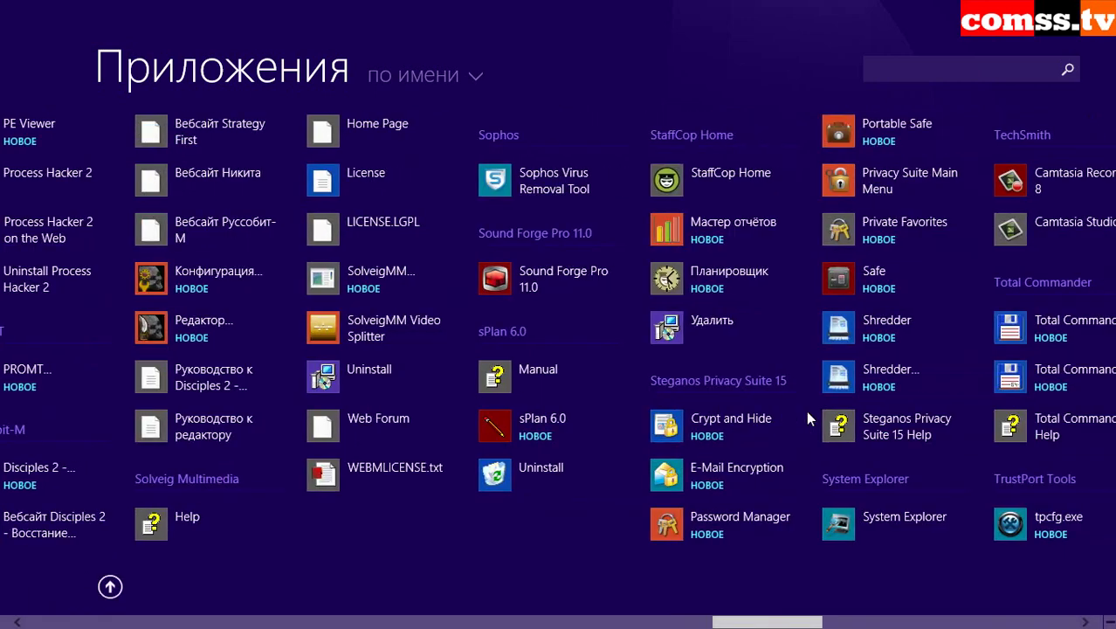
pyautogui.scroll(-1, 806, 411)
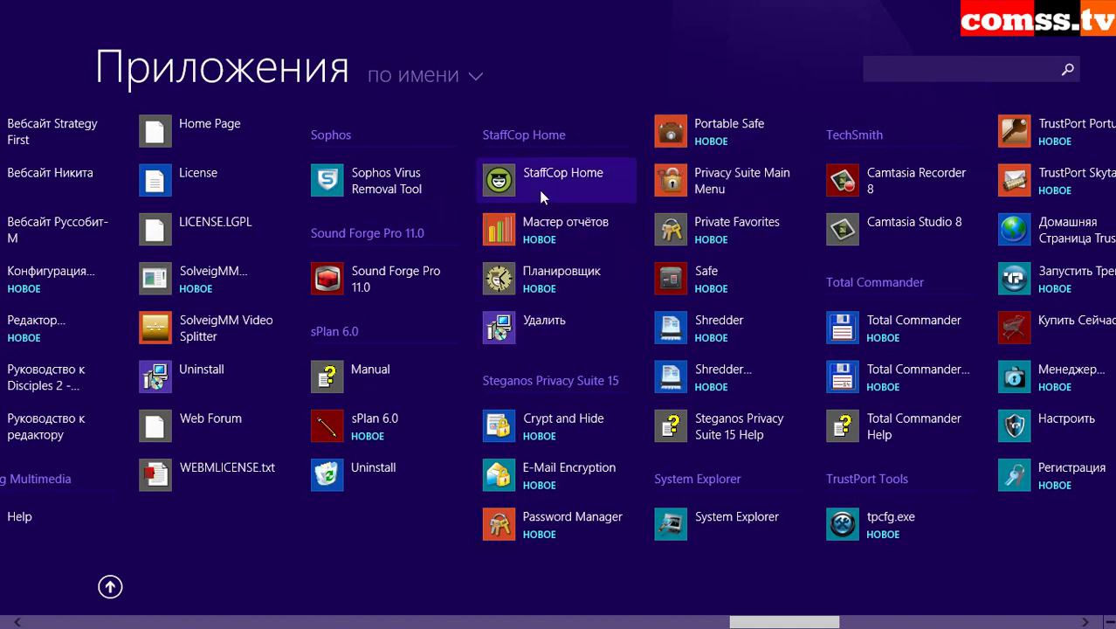
# Return from the Start screen's Apps view to the desktop.
pyautogui.click(559, 277)
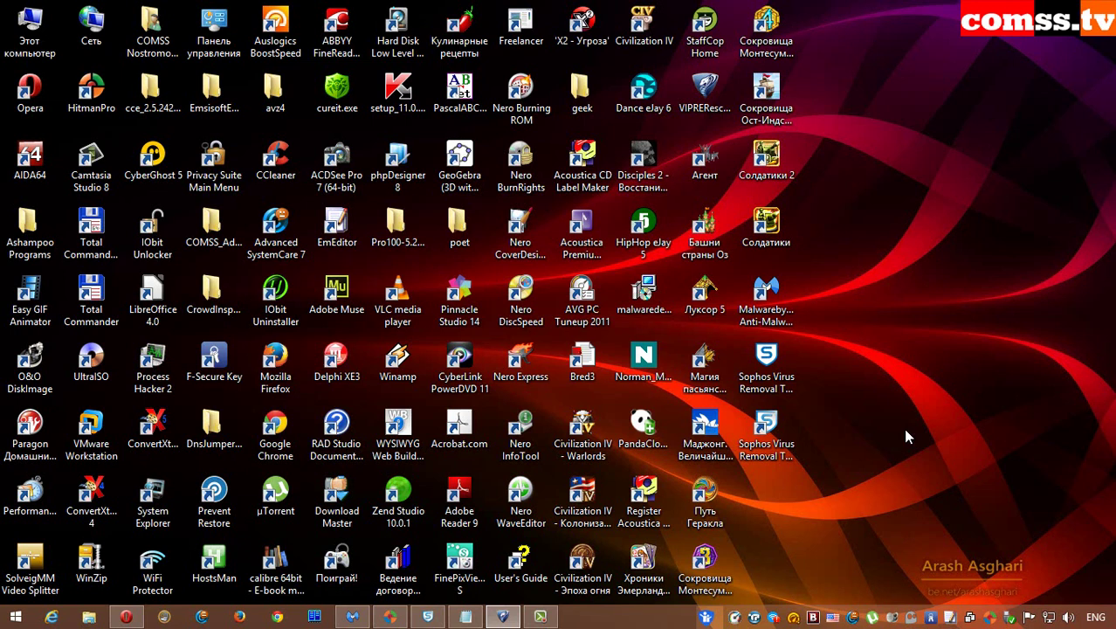
# Bring the finished VIPRE Rescue Scanner console forward, stretch it to full height, and scroll its output.
pyautogui.click(502, 616)
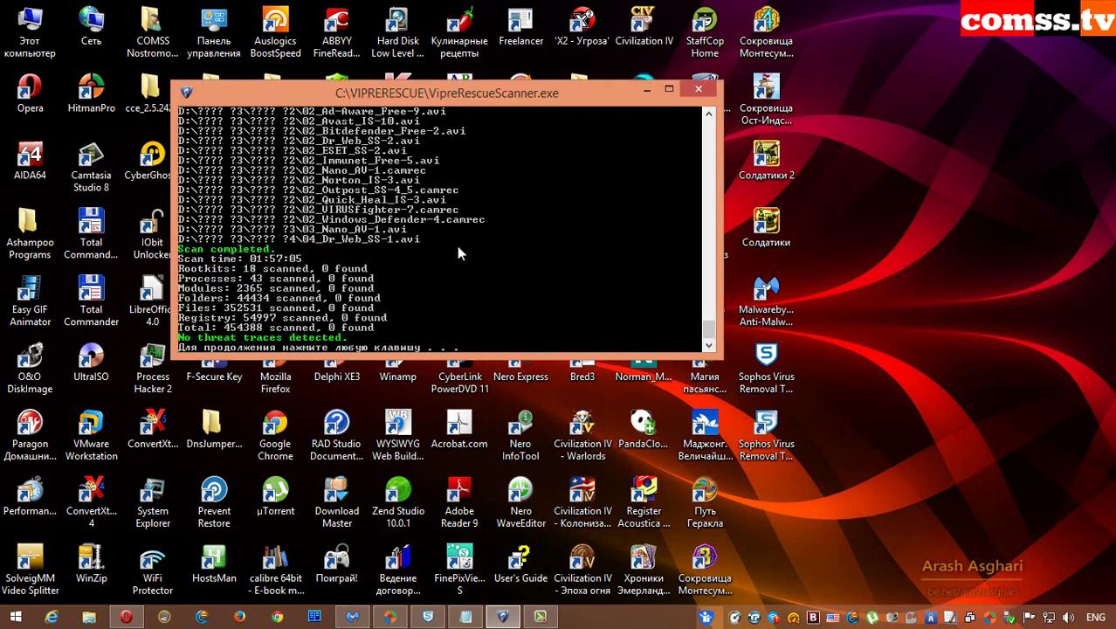
pyautogui.press('super+Up')
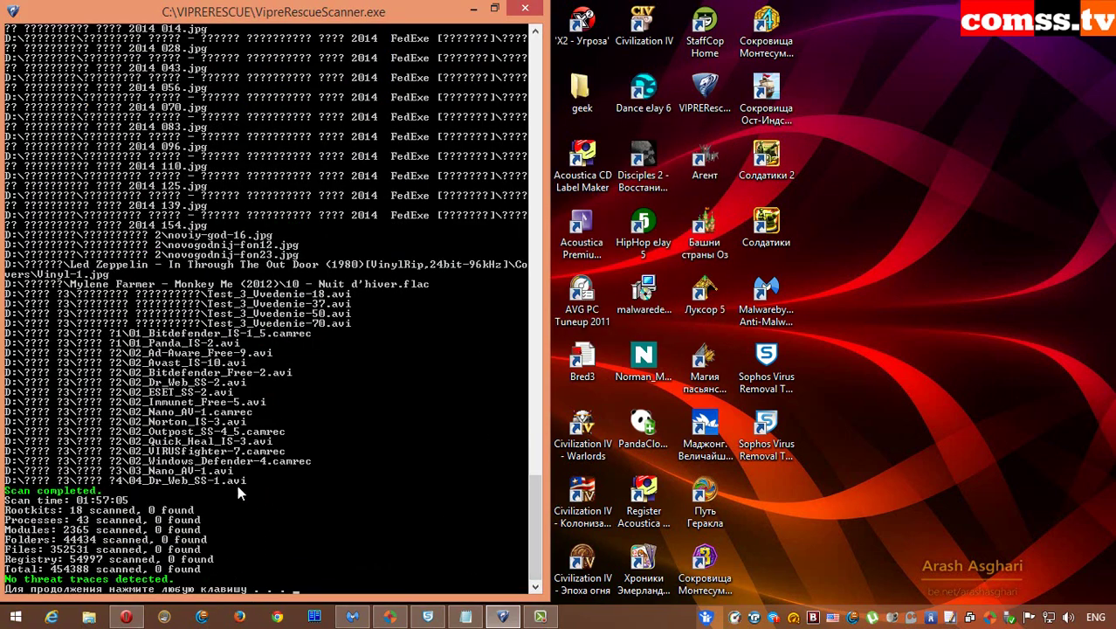
pyautogui.moveTo(533, 491); pyautogui.dragTo(386, 169)
# Close the VIPRE console, acknowledge Malwarebytes' no-threats notice, then read and close the mbam-log showing 0 detections.
pyautogui.click(522, 9)
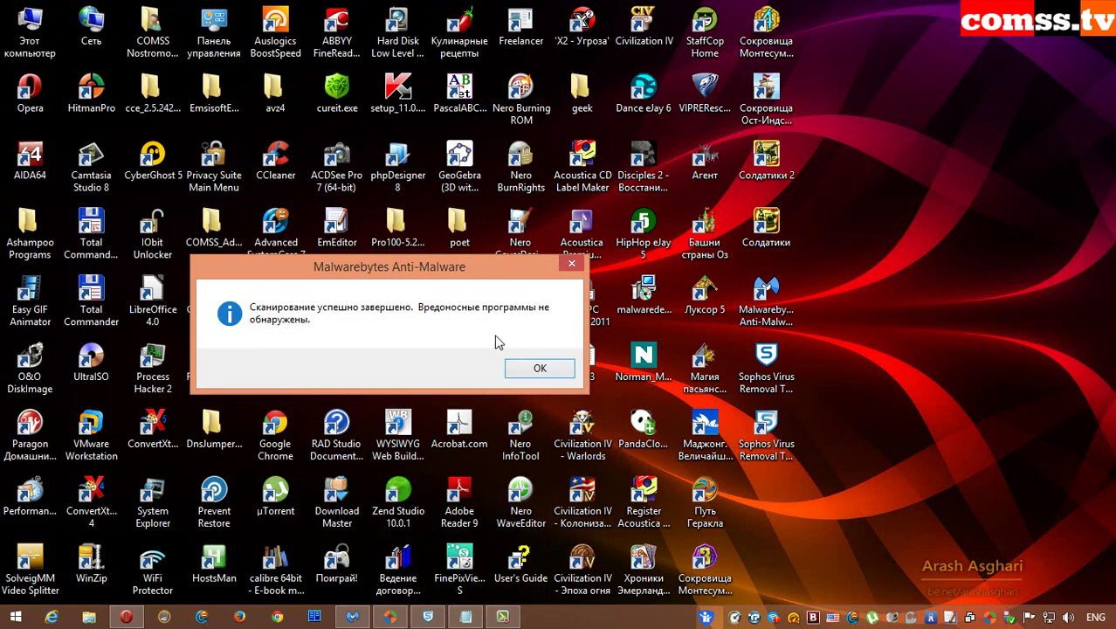
pyautogui.click(537, 367)
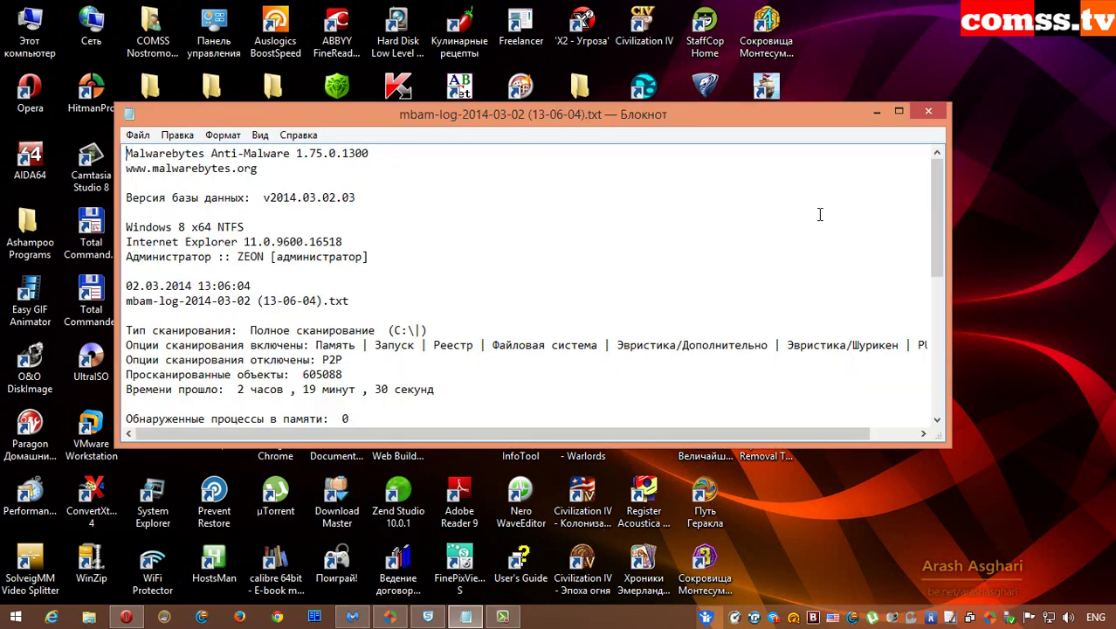
pyautogui.moveTo(941, 207); pyautogui.dragTo(943, 227)
pyautogui.scroll(-2, 929, 320)
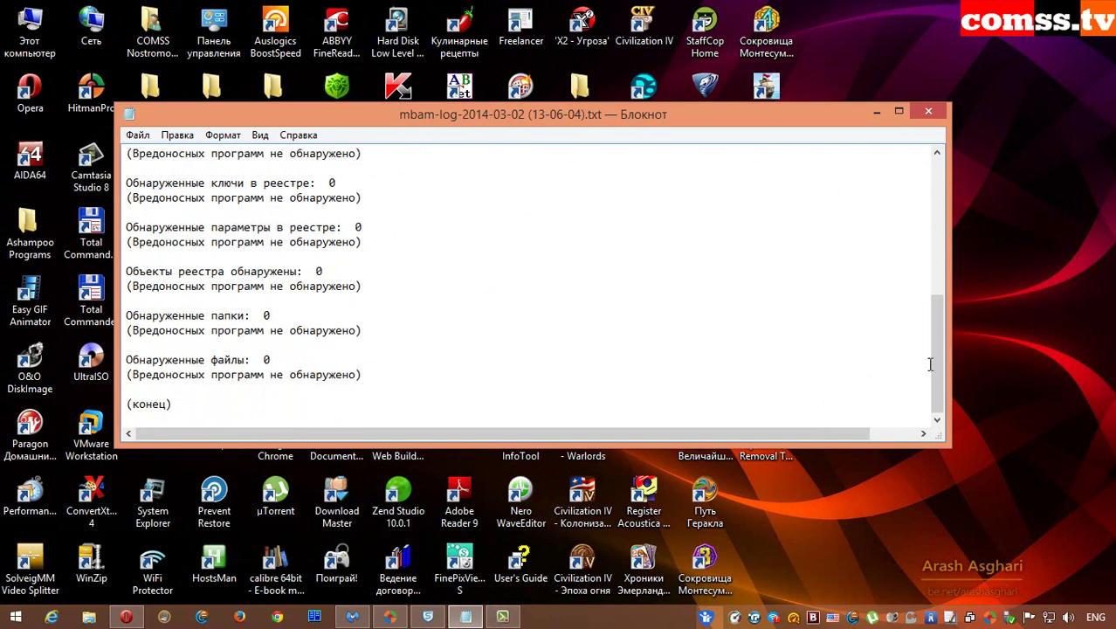
pyautogui.click(928, 111)
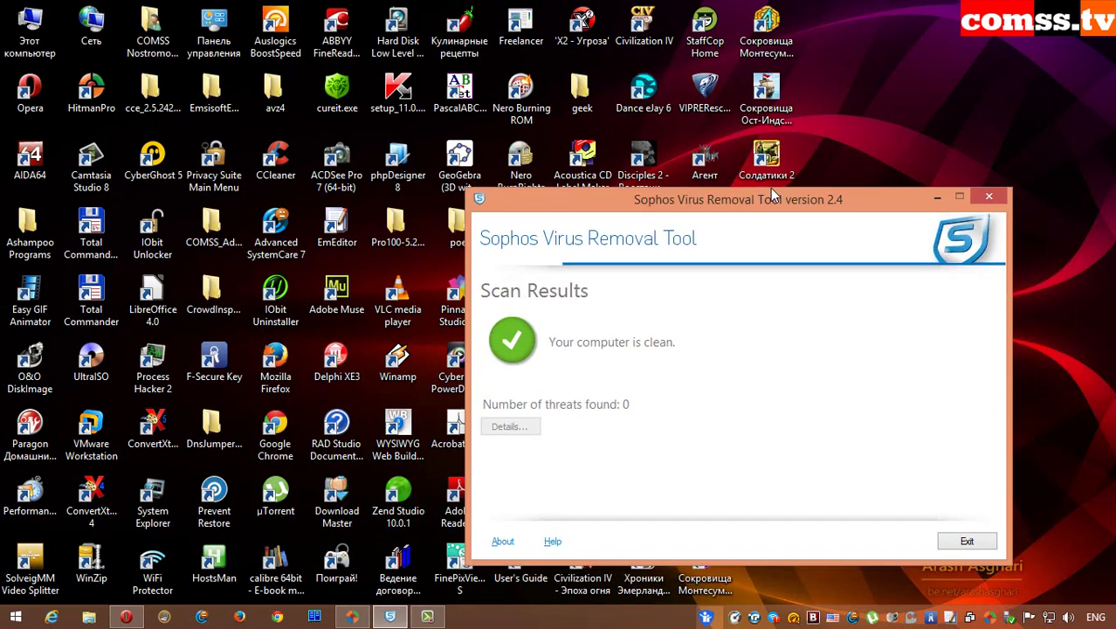
# Reposition the Sophos results window, review the 0 threats result, and exit the tool.
pyautogui.moveTo(917, 144); pyautogui.dragTo(562, 103)
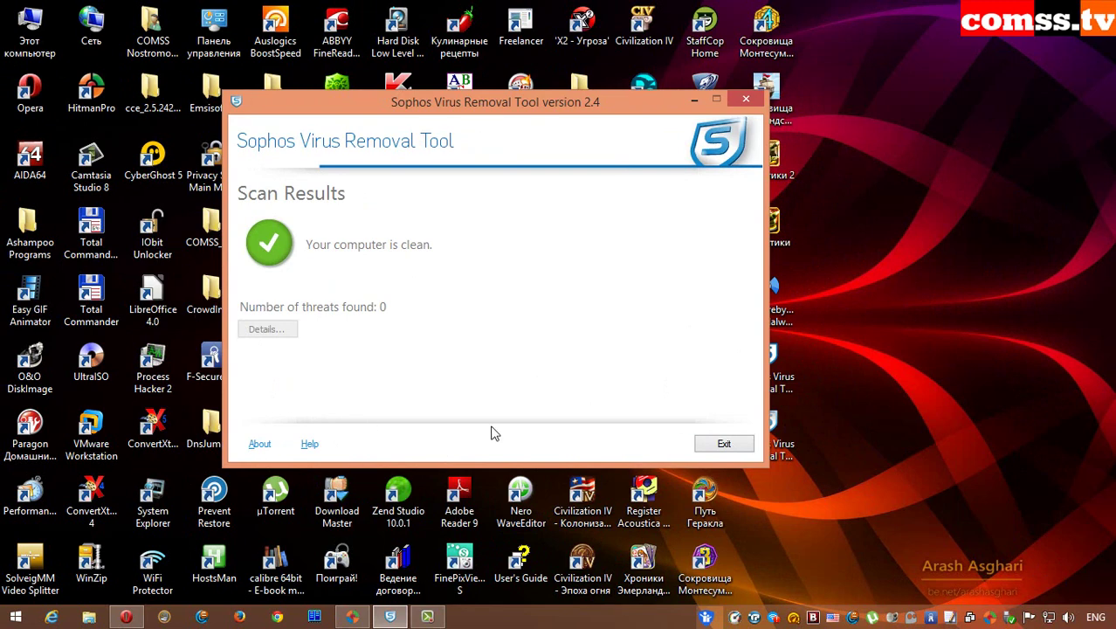
pyautogui.click(724, 443)
# Bring HitmanPro back, inspect the COMMONFX.DLL and PRO100.exe detections, then close the results window.
pyautogui.moveTo(352, 618)
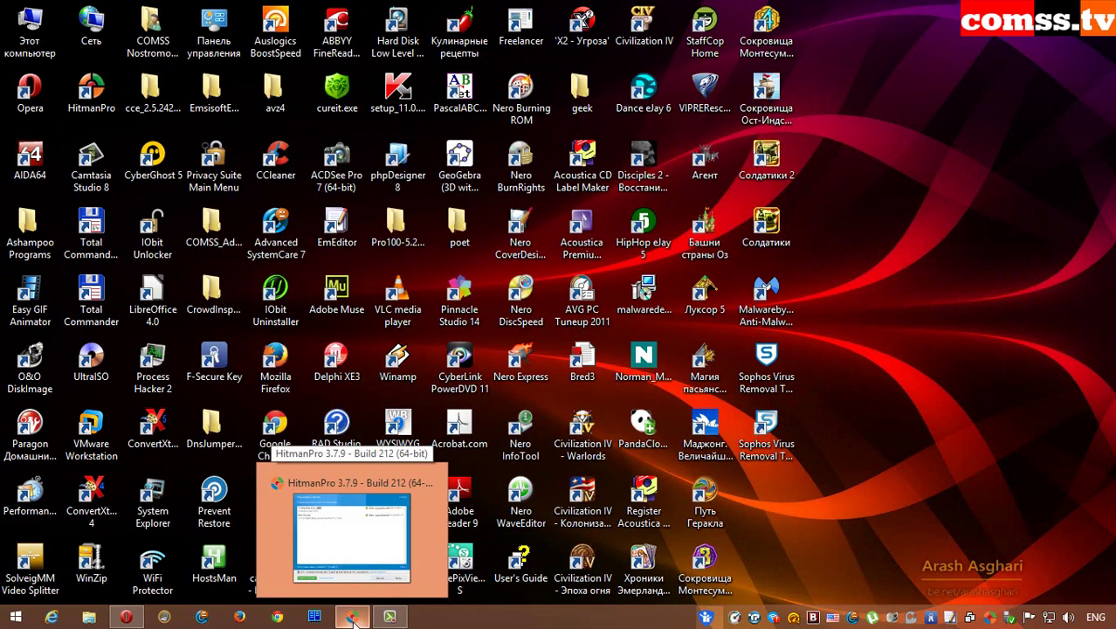
pyautogui.click(354, 618)
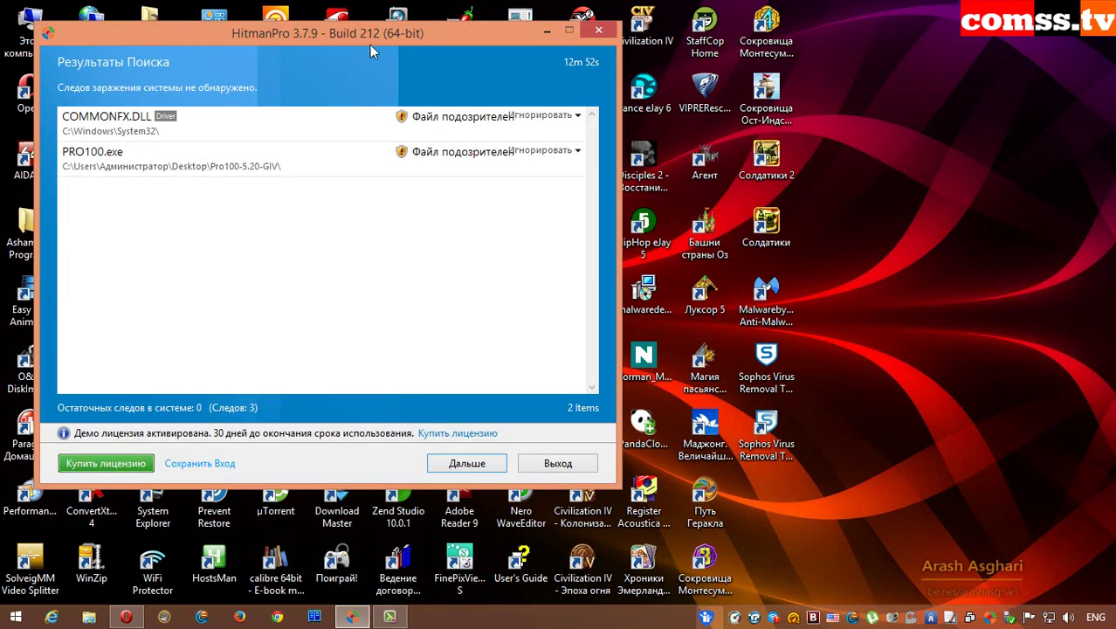
pyautogui.moveTo(358, 33); pyautogui.dragTo(572, 44)
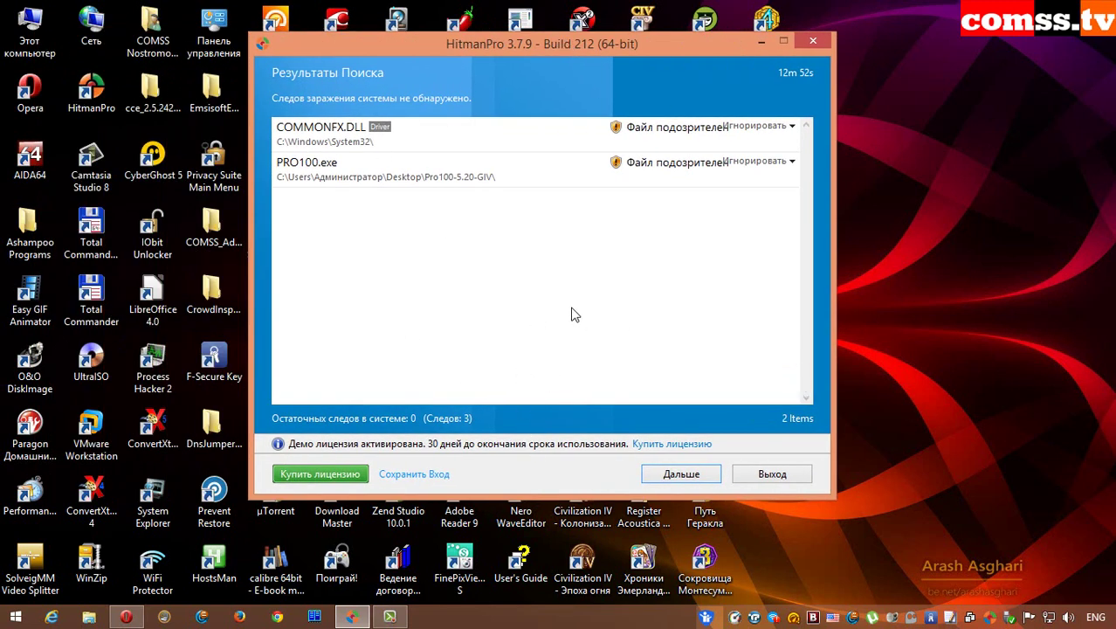
pyautogui.click(534, 149)
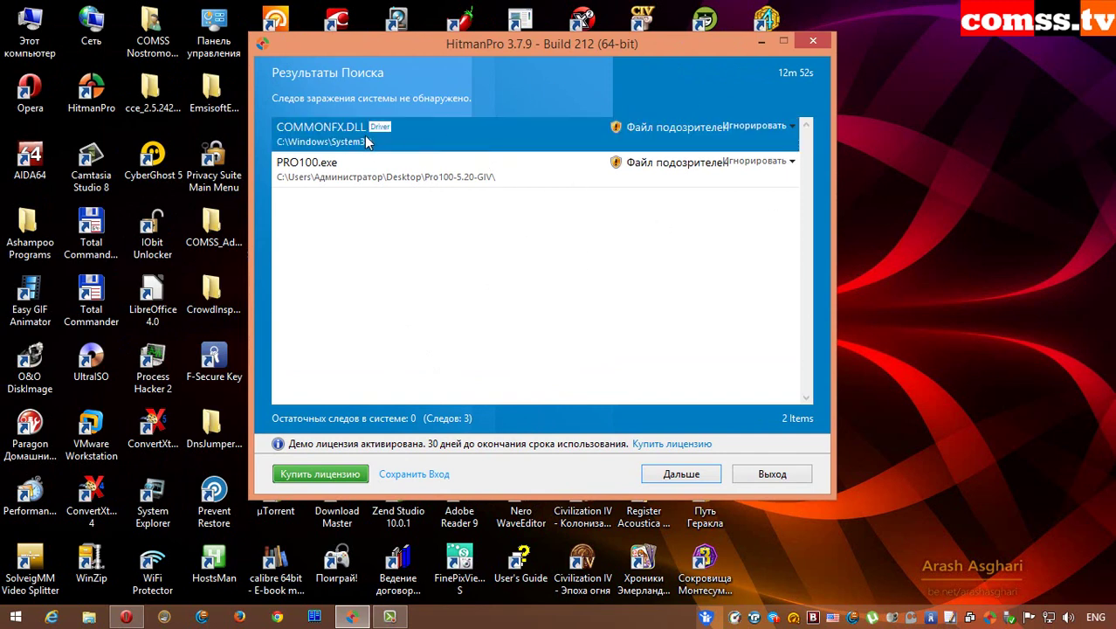
pyautogui.click(531, 175)
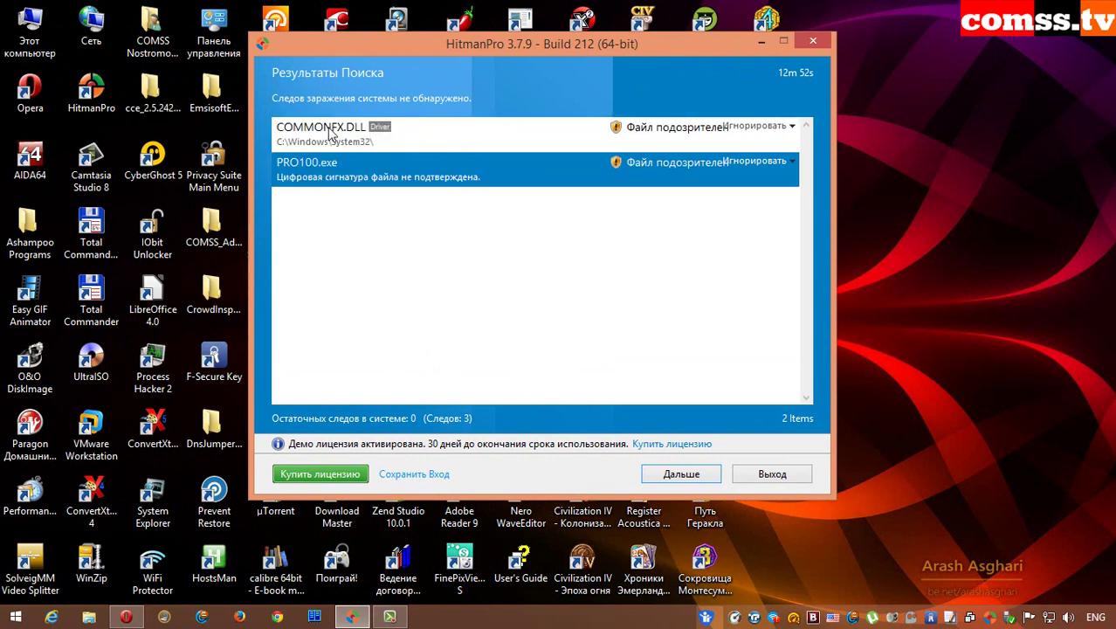
pyautogui.press('Up')
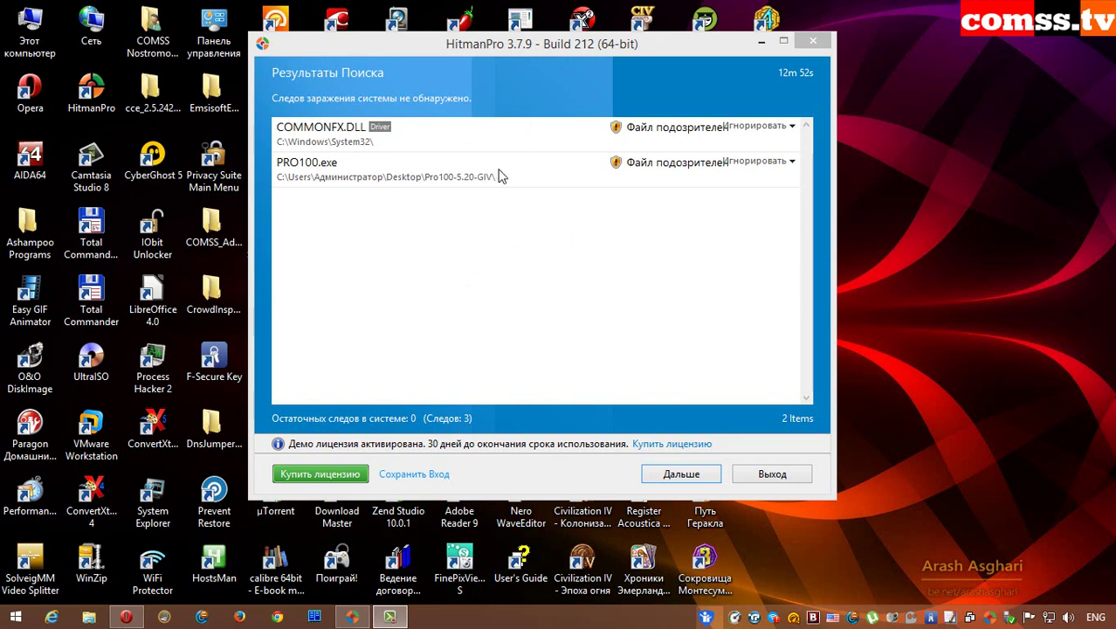
pyautogui.hotkey('alt', 'F4')
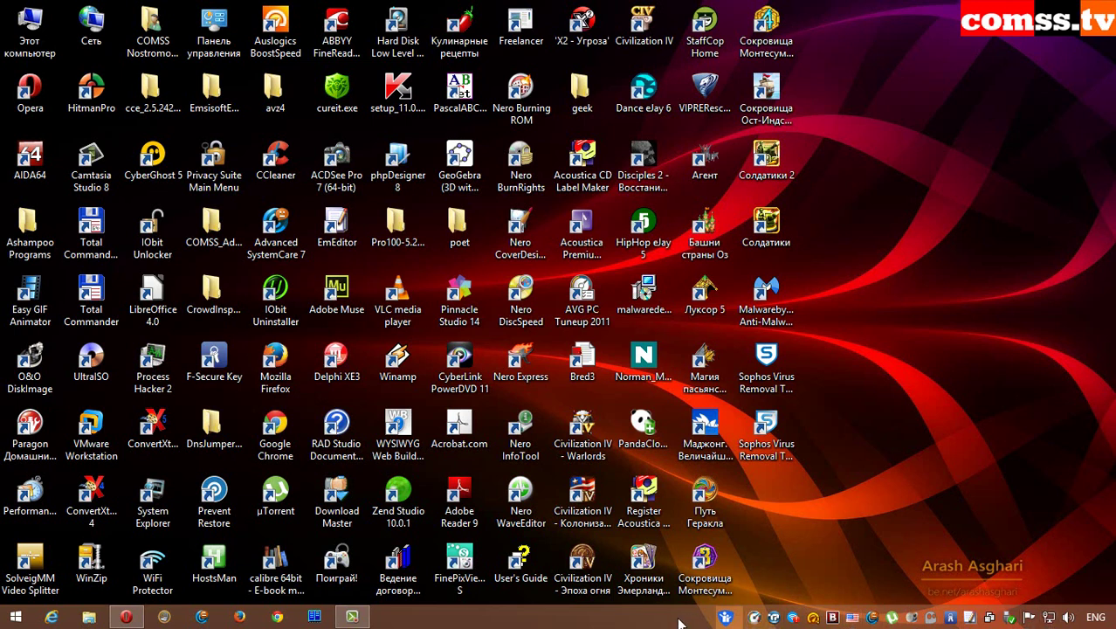
# Launch 360 Internet Security from its tray icon to show Computer Protection ON.
pyautogui.moveTo(1046, 616)
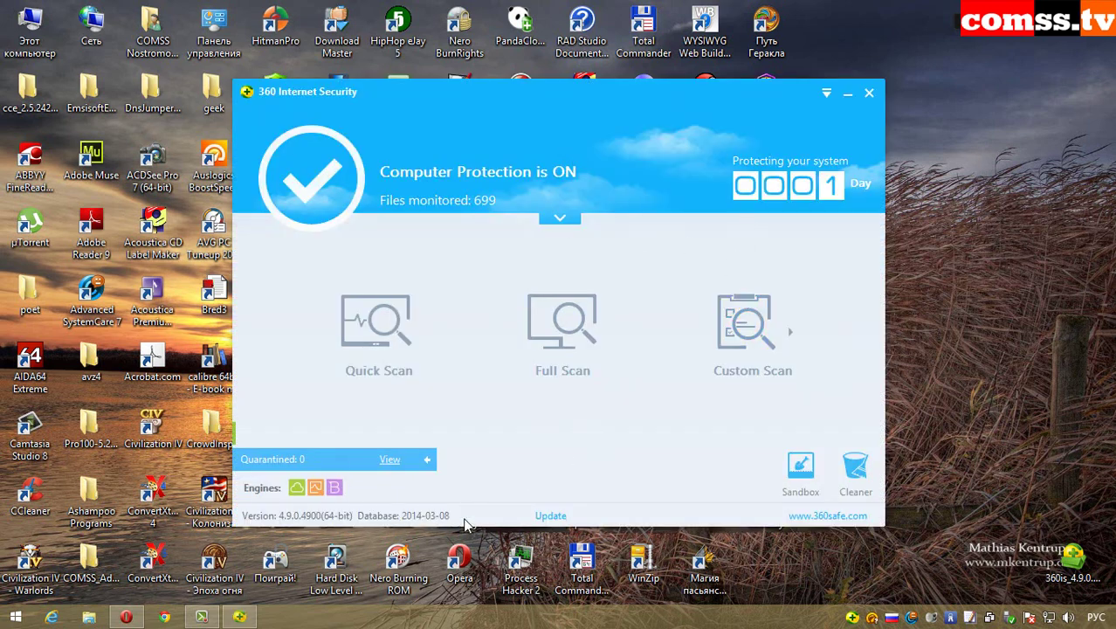
# Run 360's update check to confirm the program and database are current, then choose Custom Scan.
pyautogui.click(550, 514)
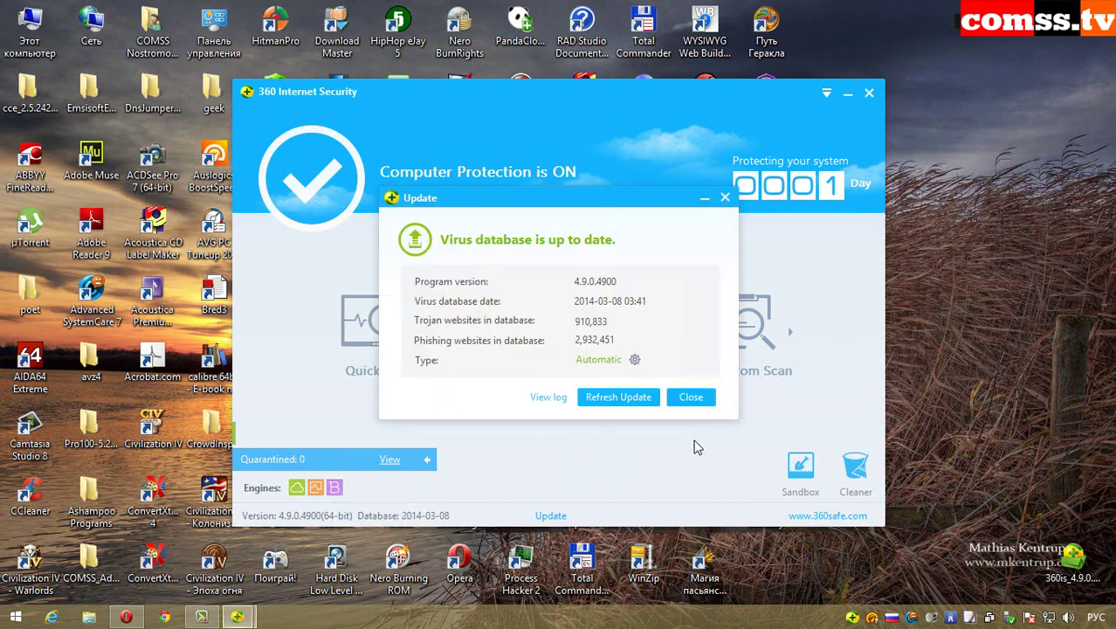
pyautogui.click(617, 398)
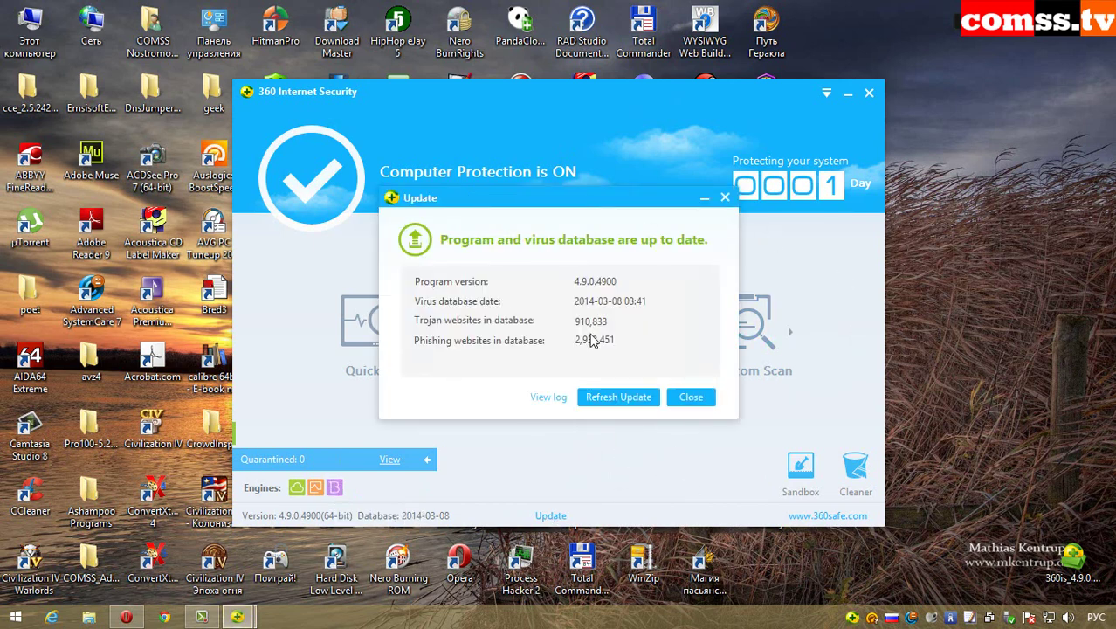
pyautogui.click(693, 397)
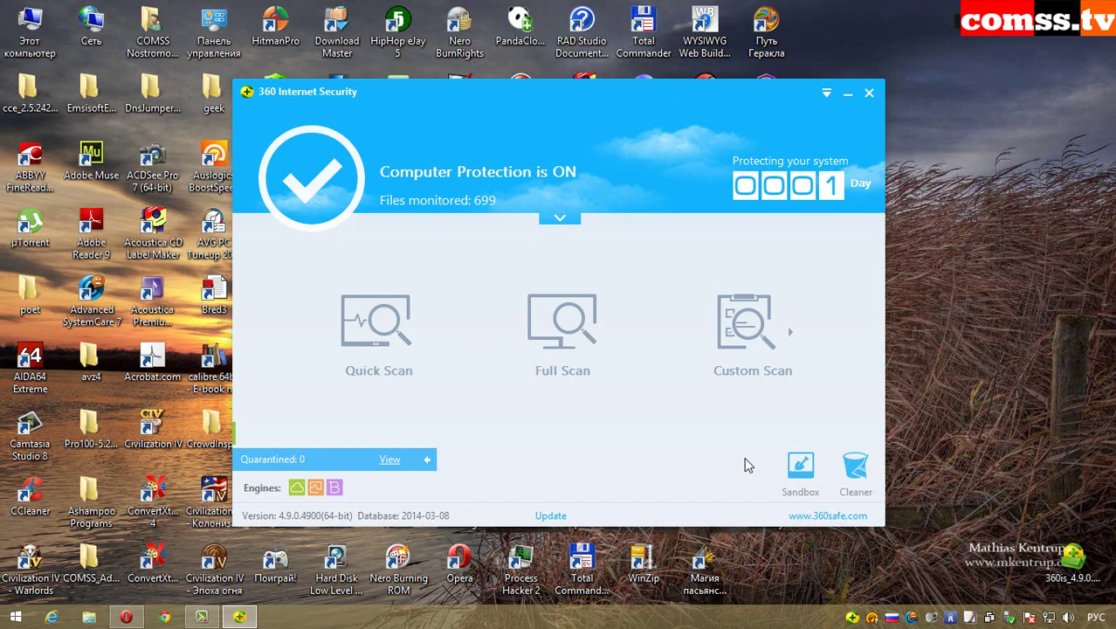
pyautogui.click(722, 418)
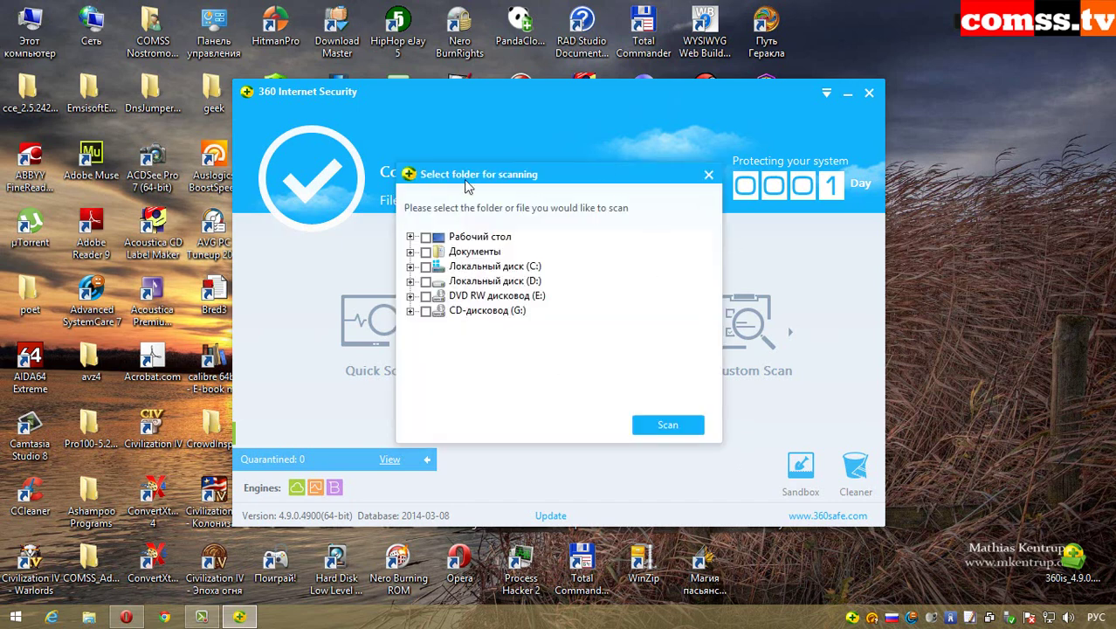
# Start a custom 360 Internet Security scan of local disk C:.
pyautogui.click(436, 267)
pyautogui.click(664, 425)
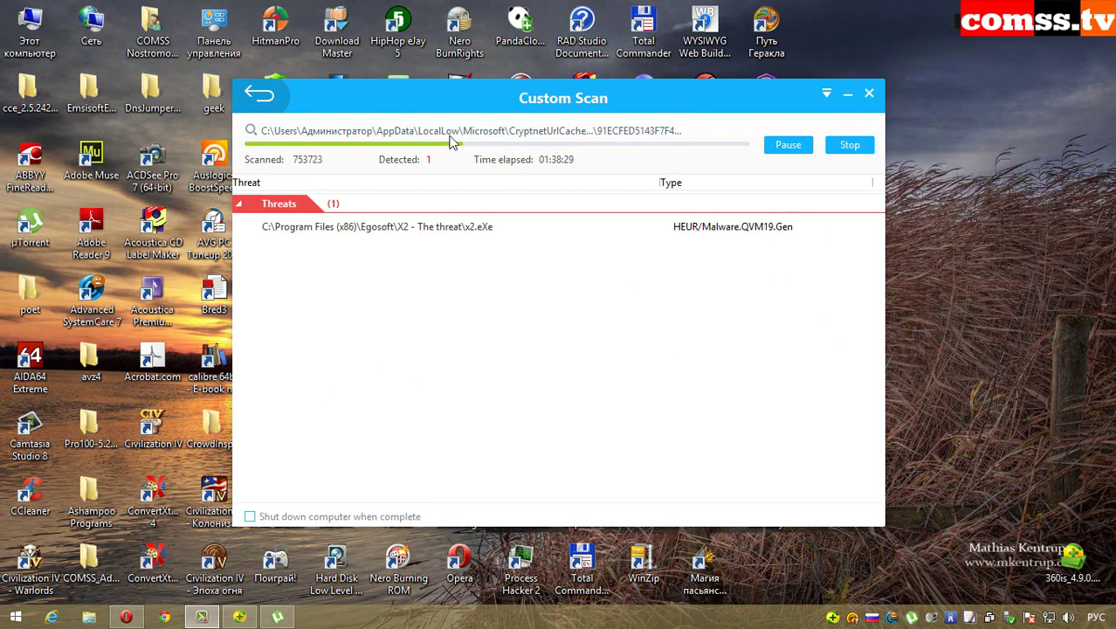
pyautogui.moveTo(441, 232)
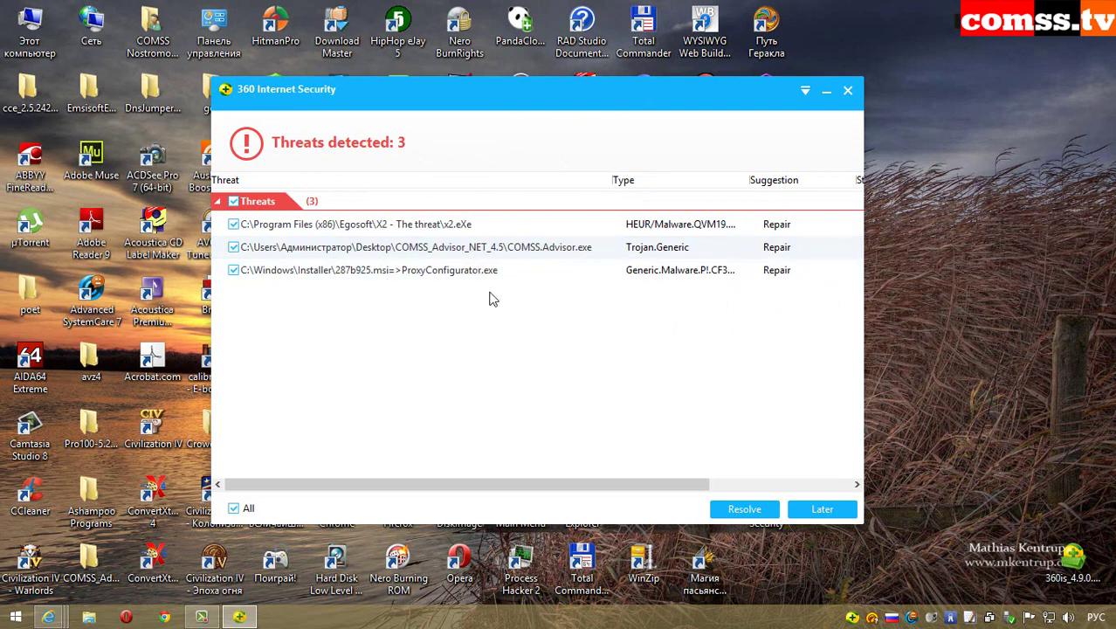
# Widen the Type column and untick ProxyConfigurator.exe, COMSS.Advisor.exe and x2.eXe in the results.
pyautogui.moveTo(747, 180); pyautogui.dragTo(780, 180)
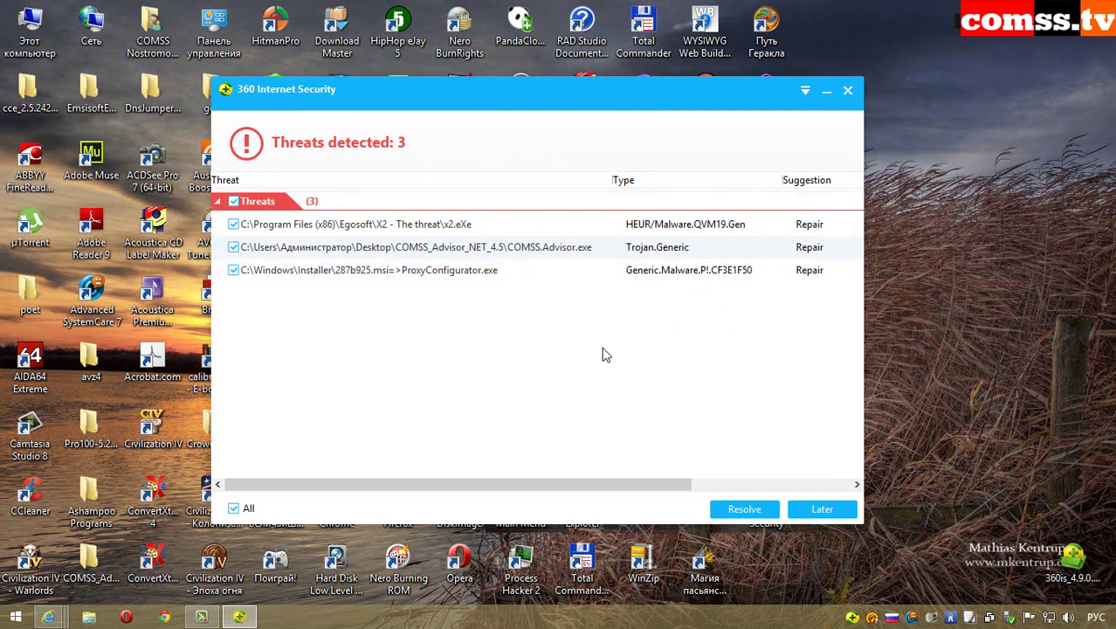
pyautogui.click(233, 270)
pyautogui.click(234, 248)
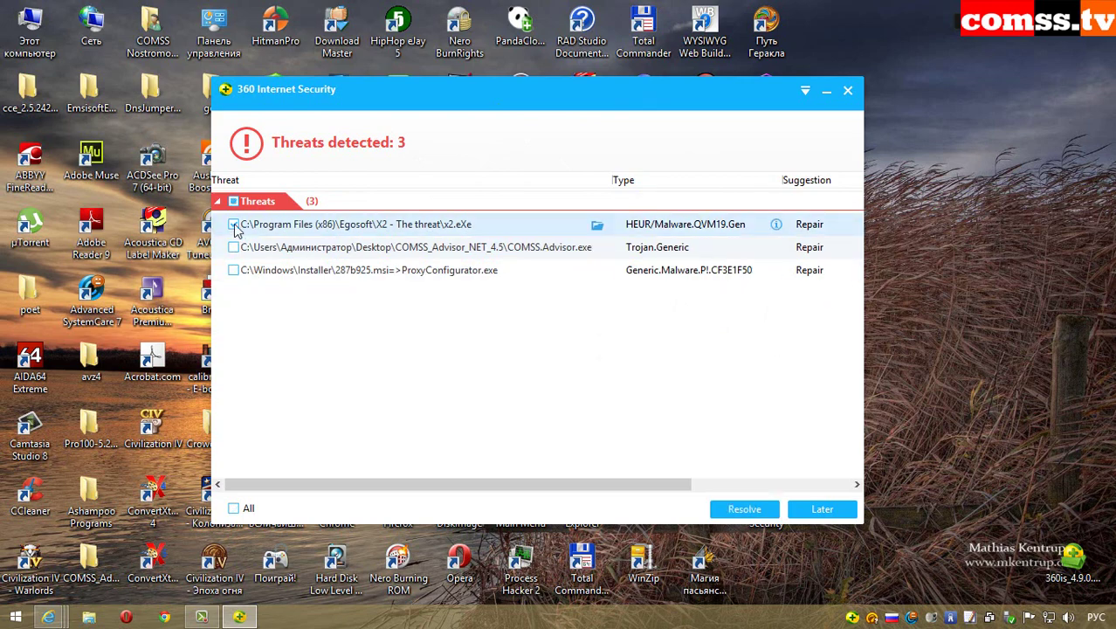
pyautogui.click(234, 225)
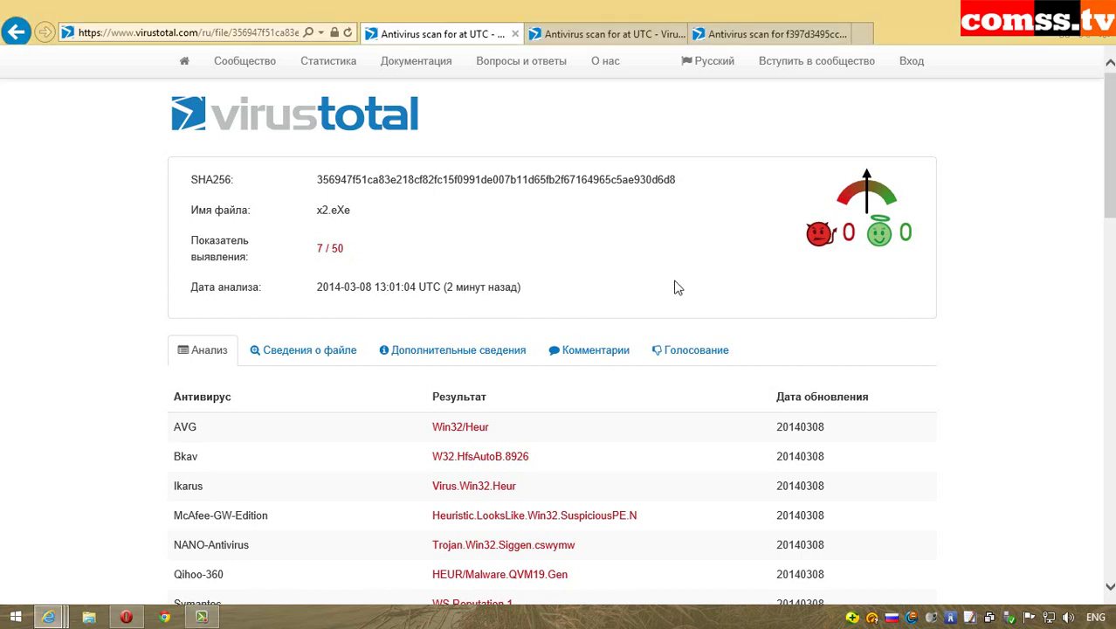
pyautogui.scroll(-2, 614, 307)
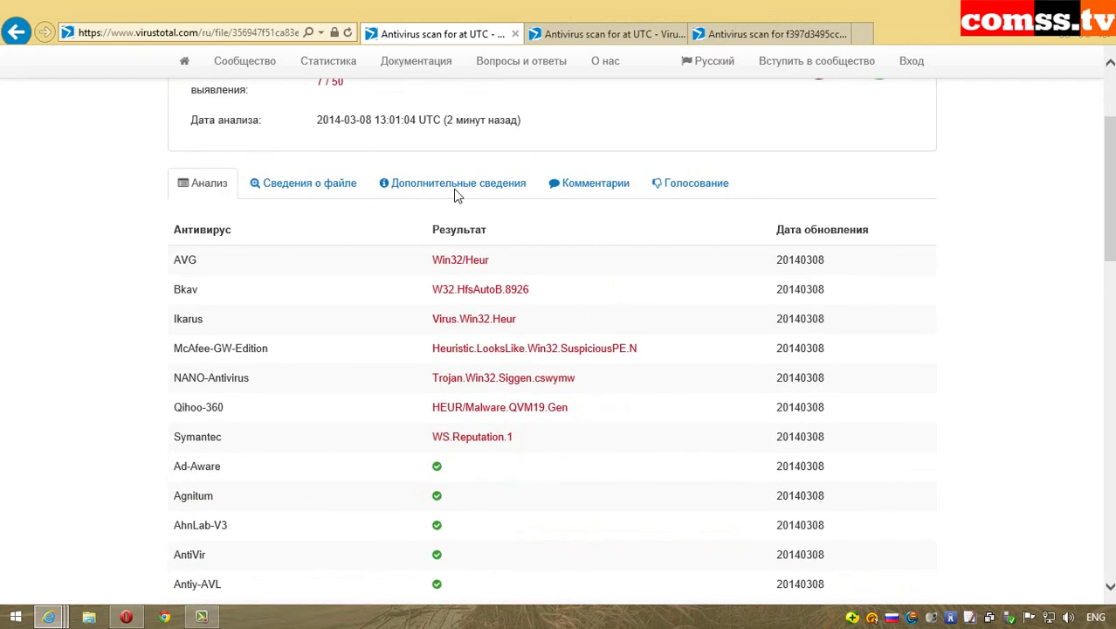
pyautogui.scroll(1, 503, 252)
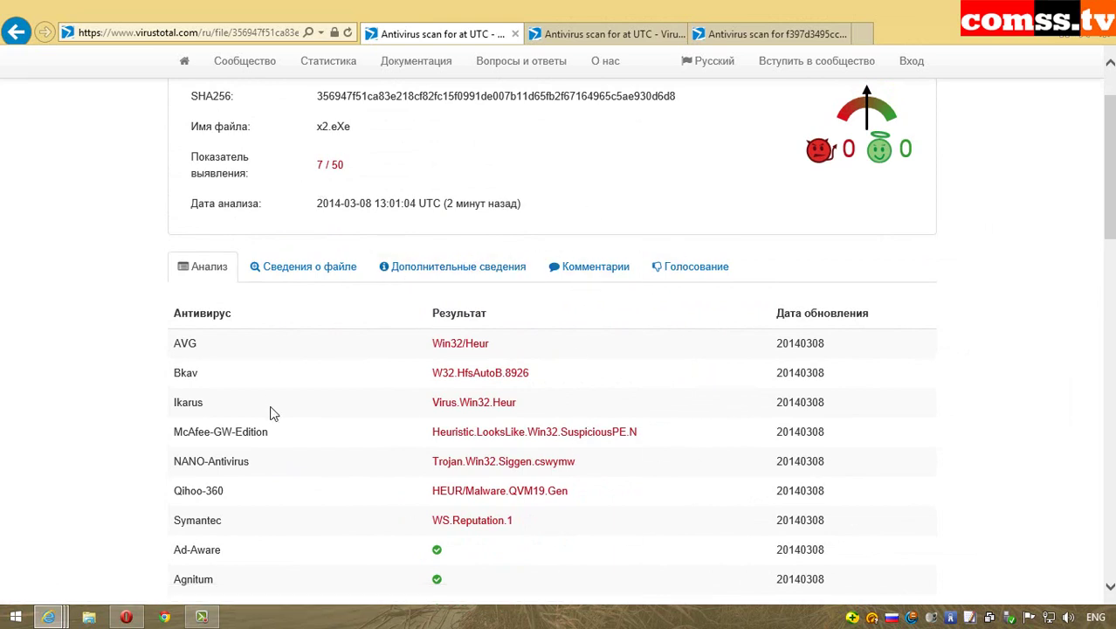
pyautogui.scroll(-1, 270, 413)
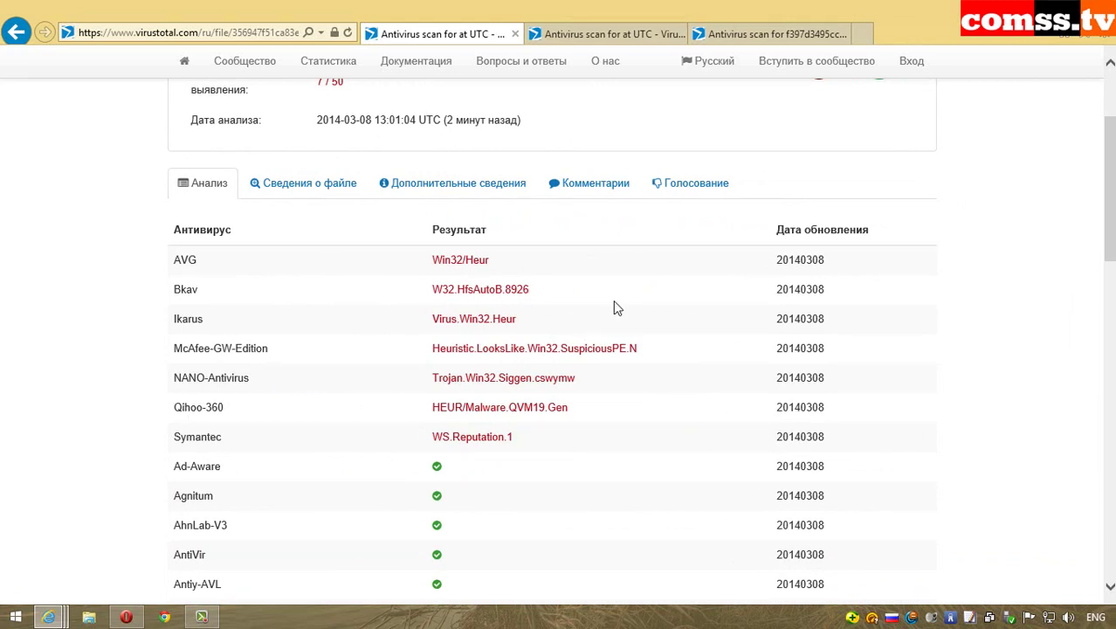
# Scroll through the VirusTotal report for COMSS.Advisor.exe.
pyautogui.click(638, 44)
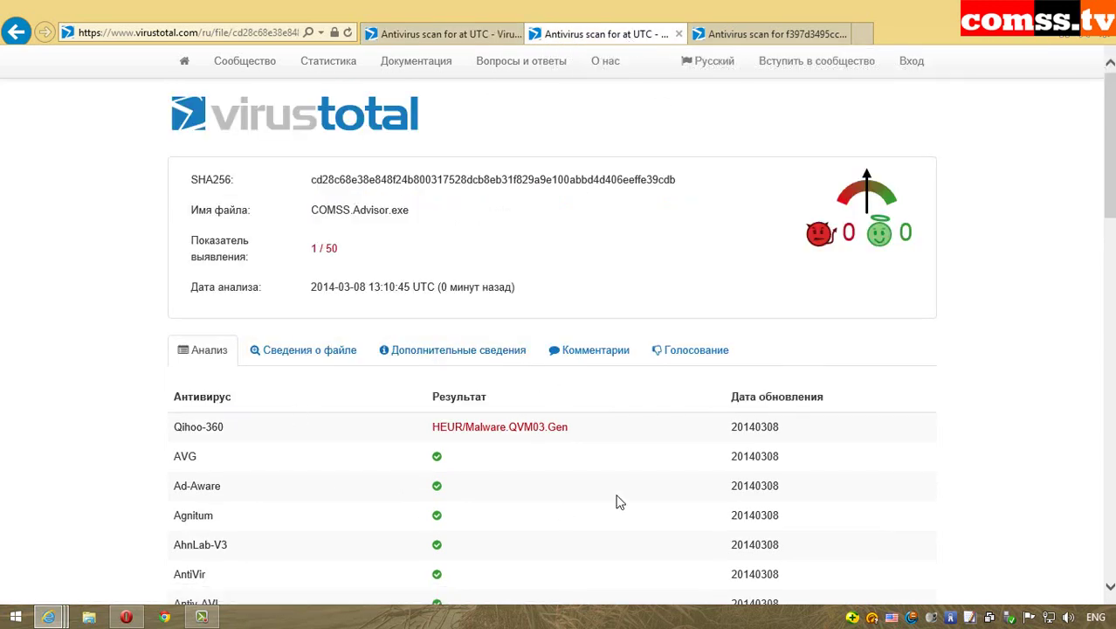
pyautogui.scroll(-15, 541, 518)
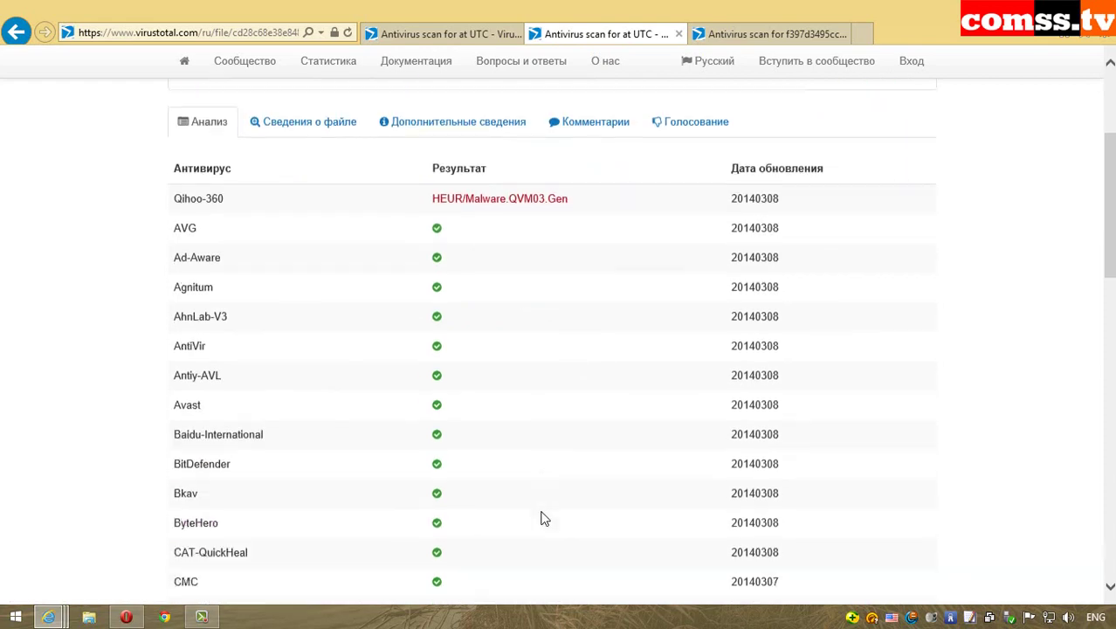
pyautogui.scroll(12, 541, 520)
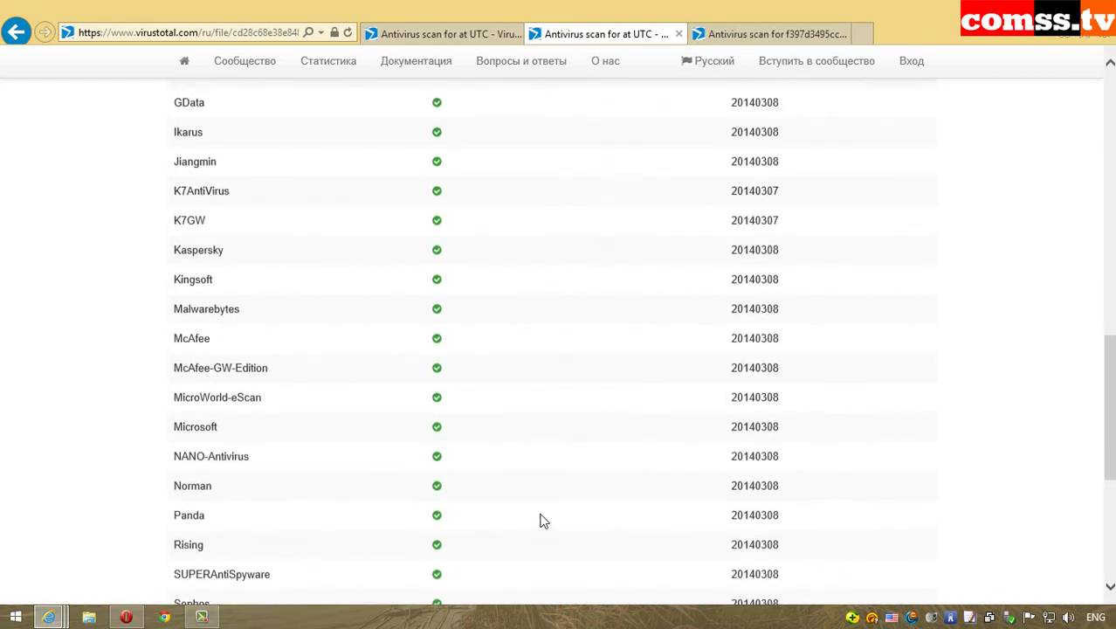
# Read through the 287b925.msi VirusTotal report and its 2 / 45 detections.
pyautogui.hotkey('ctrl', 'Tab')
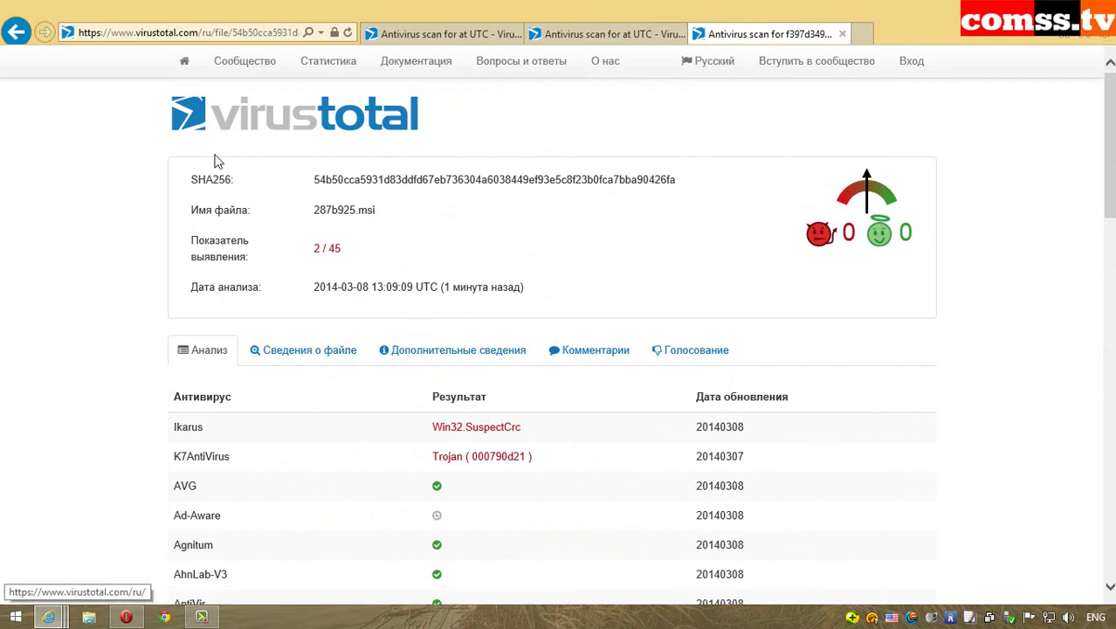
pyautogui.scroll(-2, 575, 356)
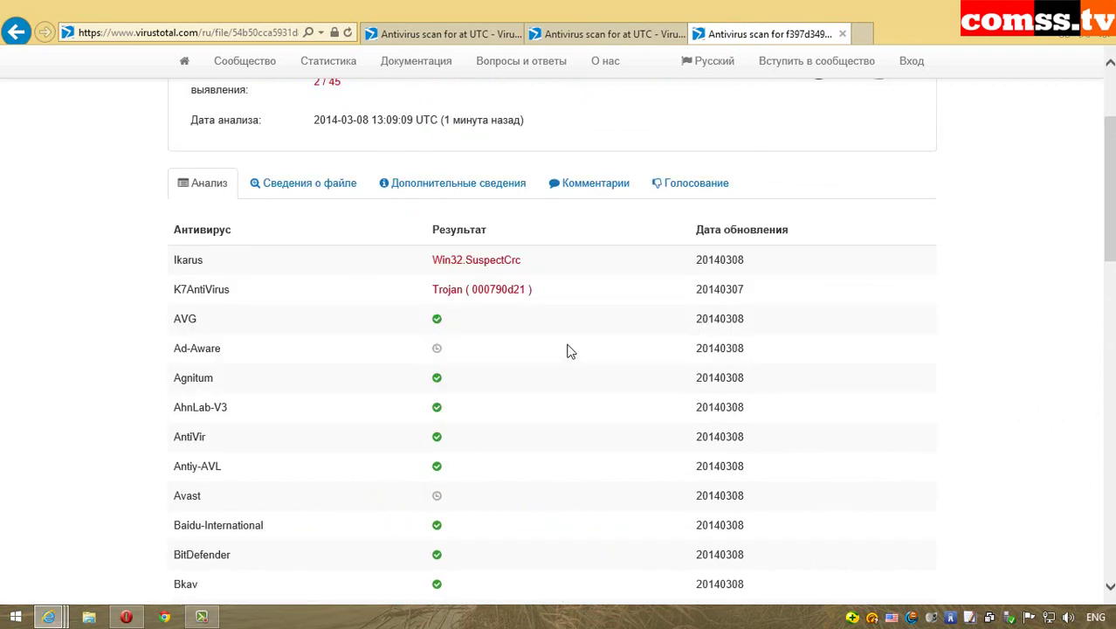
pyautogui.scroll(2, 580, 386)
pyautogui.scroll(-2, 572, 401)
pyautogui.scroll(-2, 506, 451)
pyautogui.scroll(-2, 515, 449)
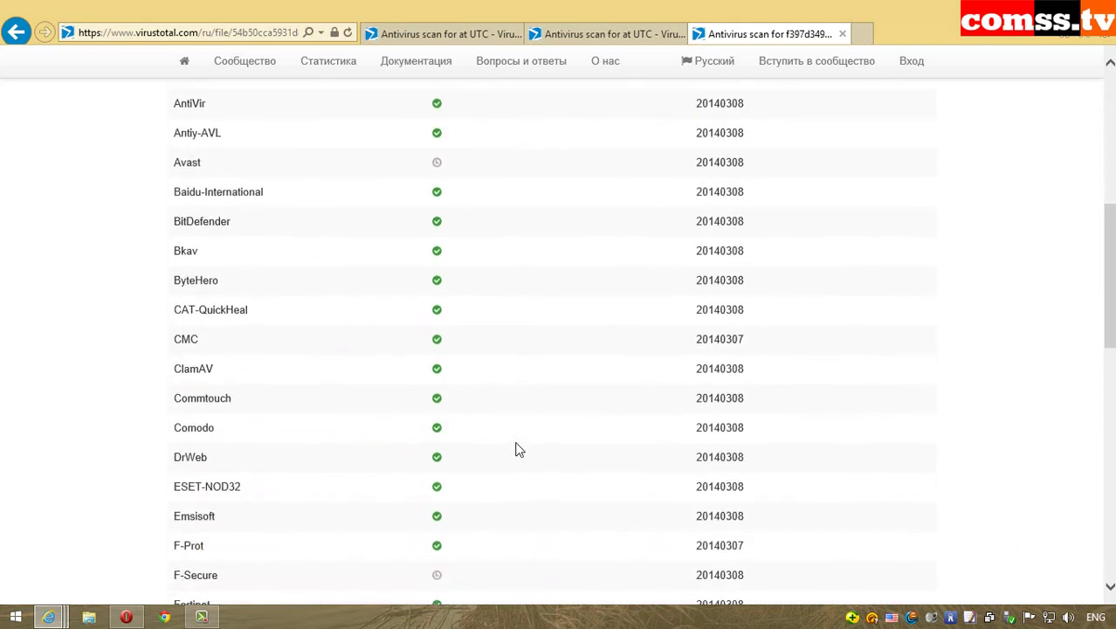
pyautogui.scroll(-4, 517, 451)
pyautogui.scroll(-3, 515, 451)
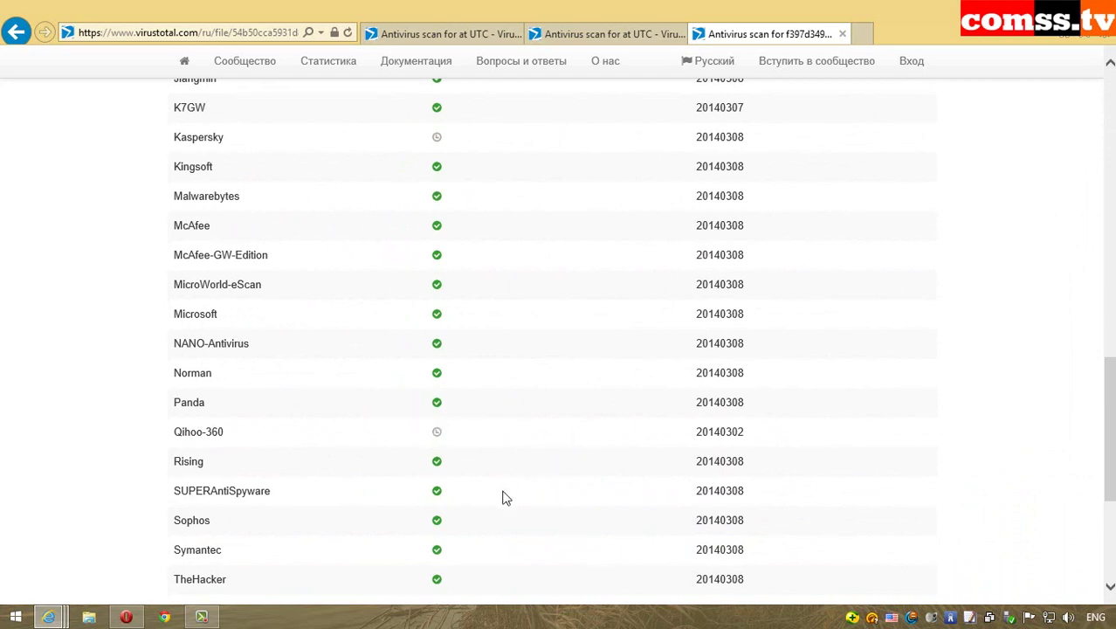
pyautogui.scroll(13, 524, 454)
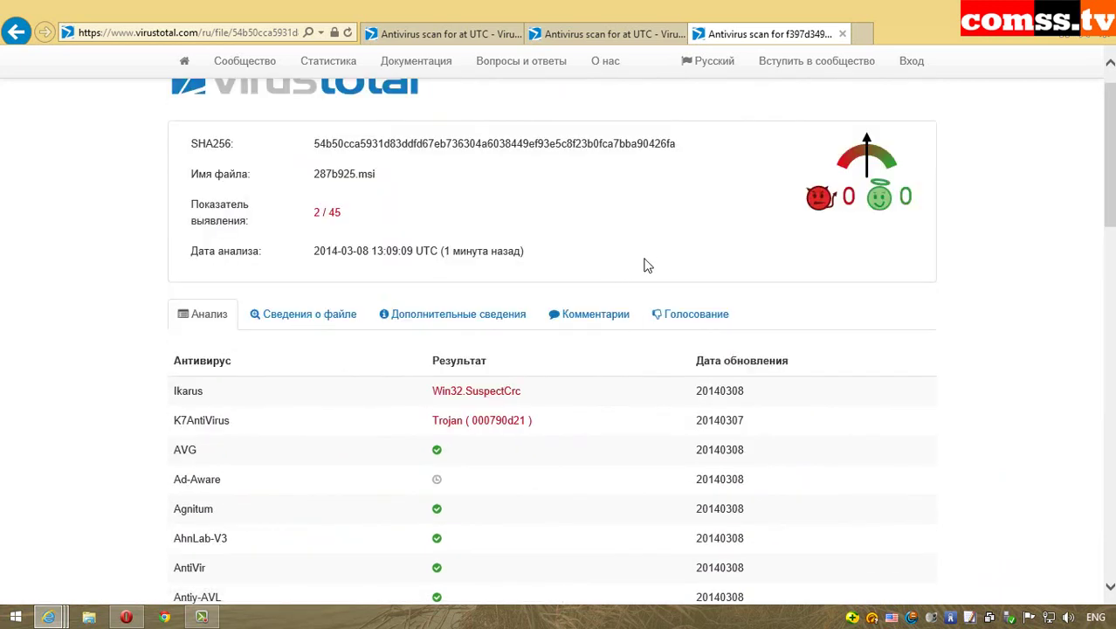
pyautogui.scroll(-1, 607, 230)
pyautogui.scroll(1, 607, 230)
# Compare the x2.eXe, COMSS.Advisor.exe and 287b925.msi reports, then show the desktop.
pyautogui.click(543, 40)
pyautogui.click(450, 40)
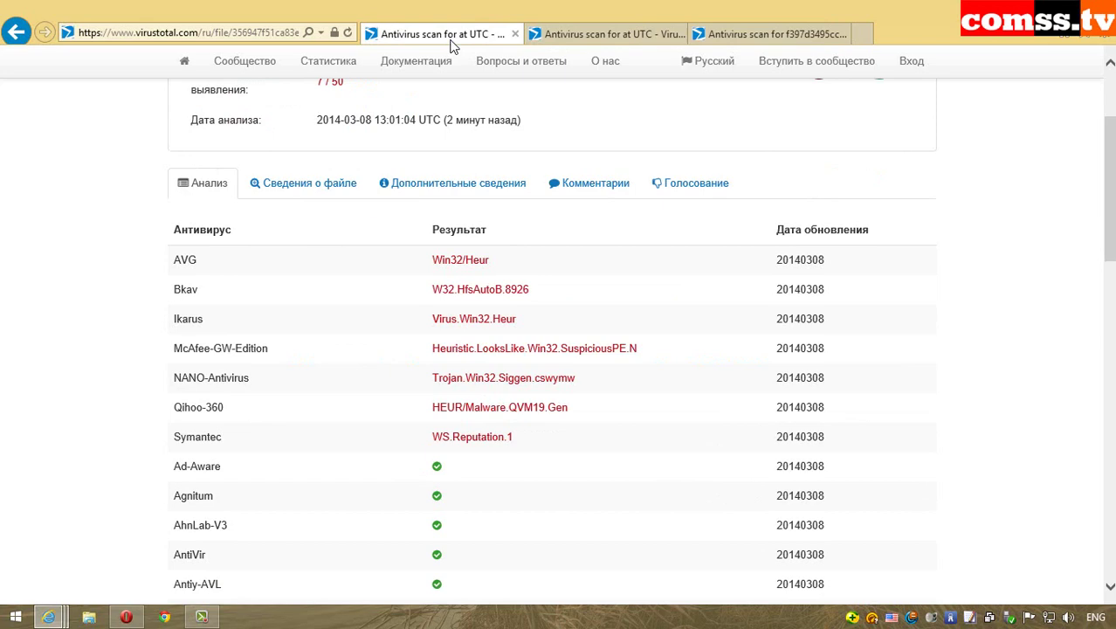
pyautogui.click(622, 39)
pyautogui.click(795, 39)
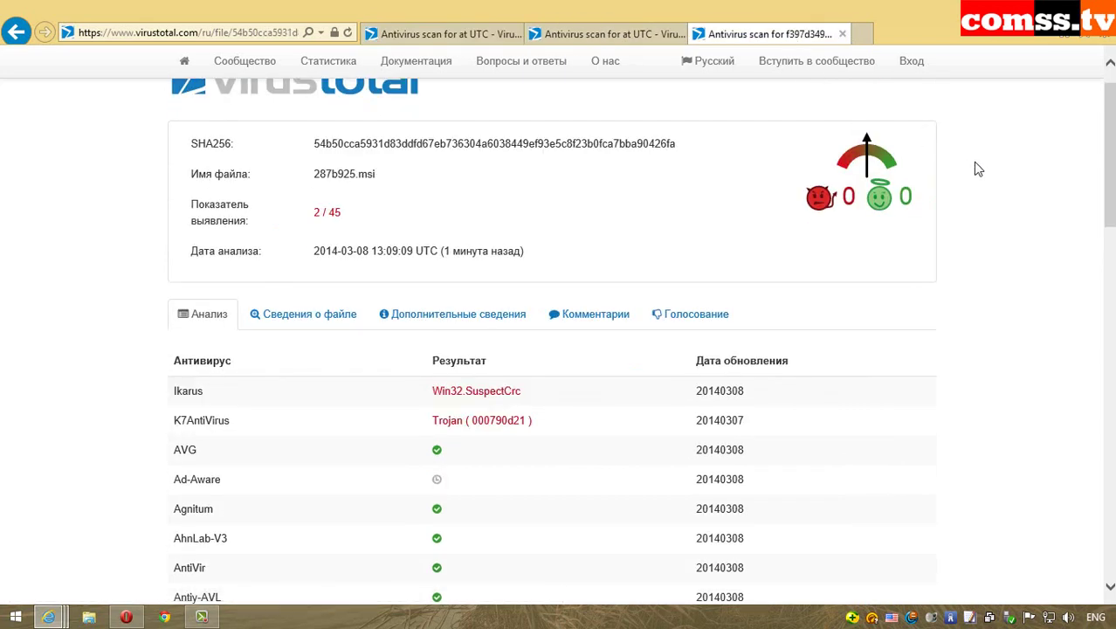
pyautogui.press('super+d')
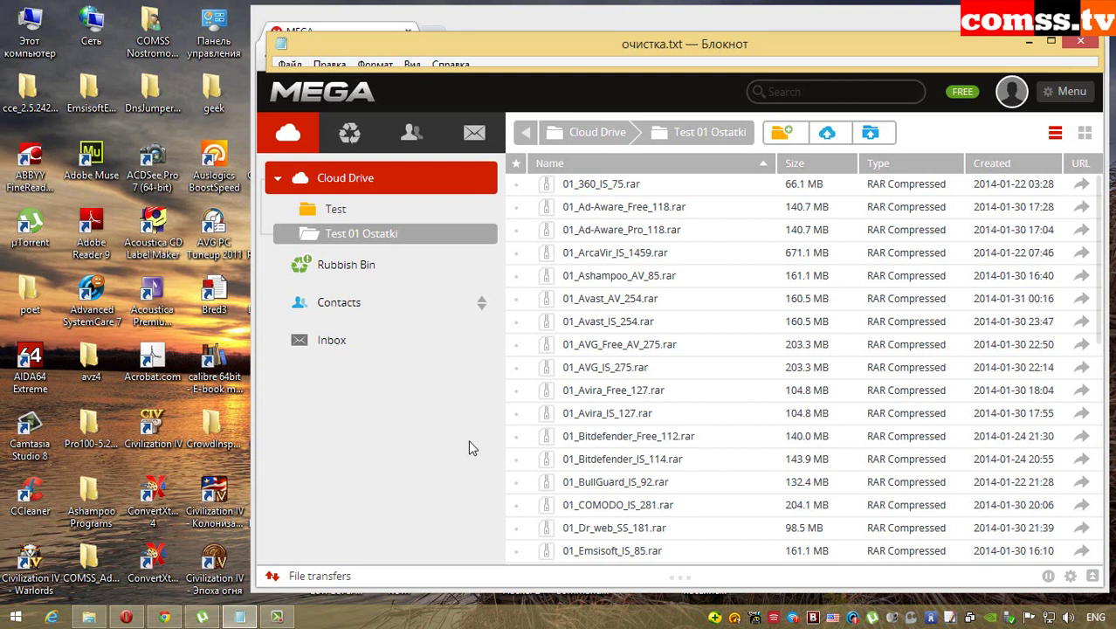
# Download 01_360_IS_75.rar from MEGA's Test 01 Ostatki folder and select it locally.
pyautogui.doubleClick(695, 194)
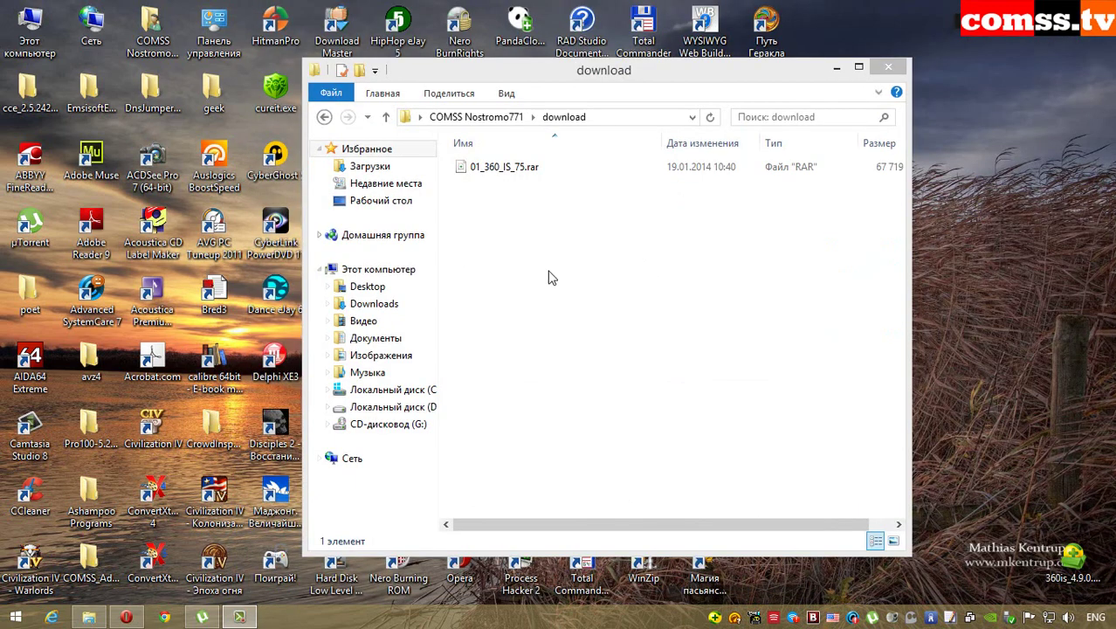
pyautogui.click(533, 168)
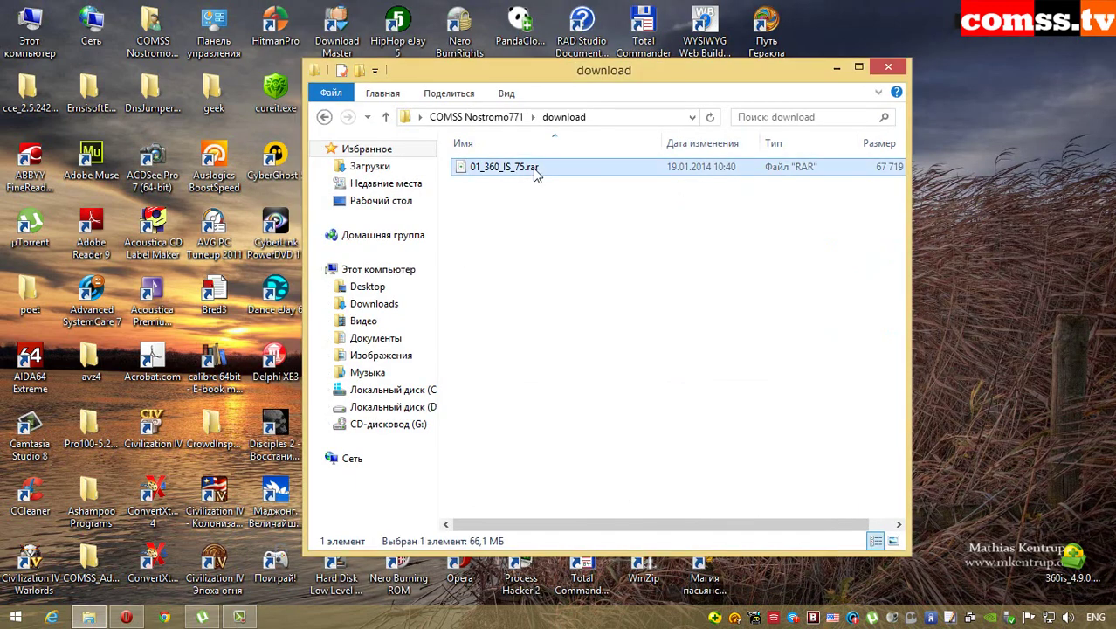
# Extract 01_360_IS_75.rar into its own folder and open the inner sample folder.
pyautogui.rightClick(532, 168)
pyautogui.click(602, 275)
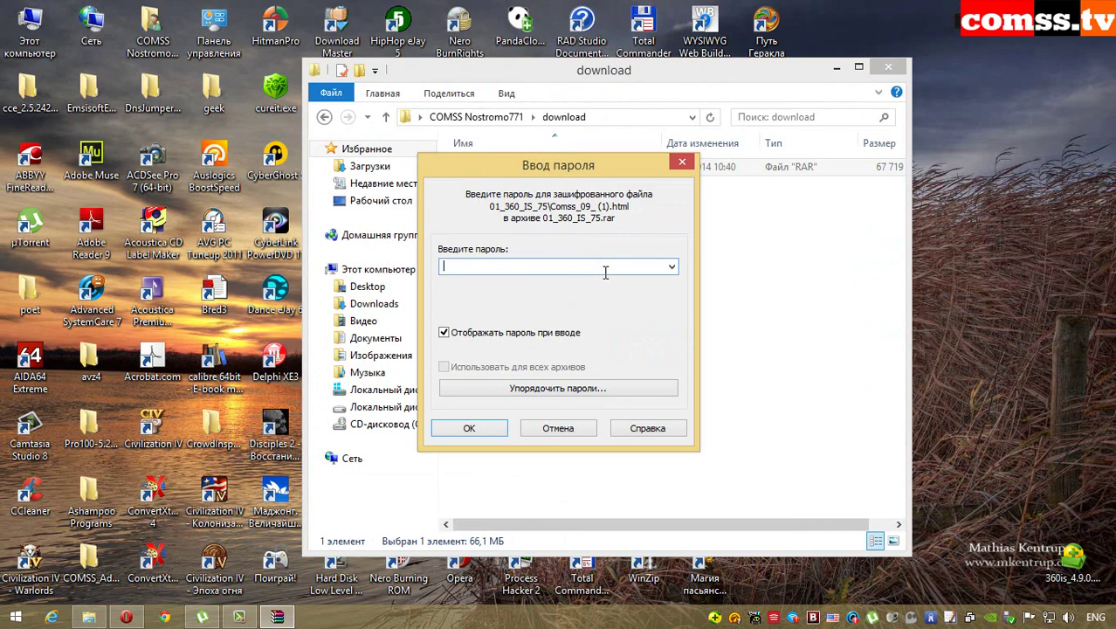
pyautogui.press('Escape')
pyautogui.doubleClick(531, 166)
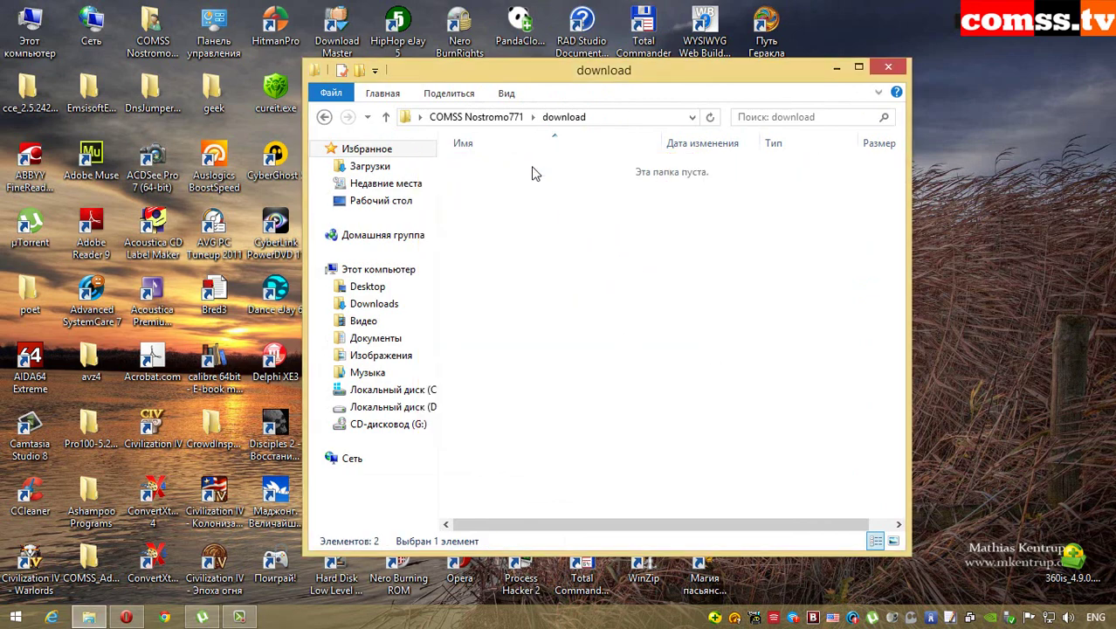
pyautogui.doubleClick(531, 166)
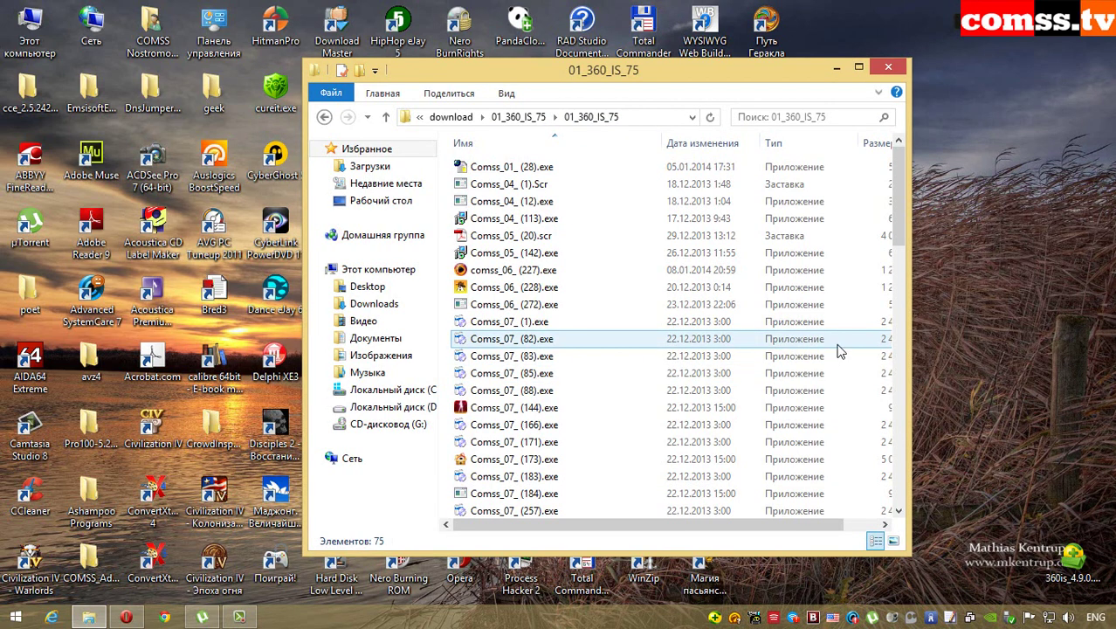
# Scroll through the 75 sample files and go back up to the parent folder.
pyautogui.scroll(-7, 838, 350)
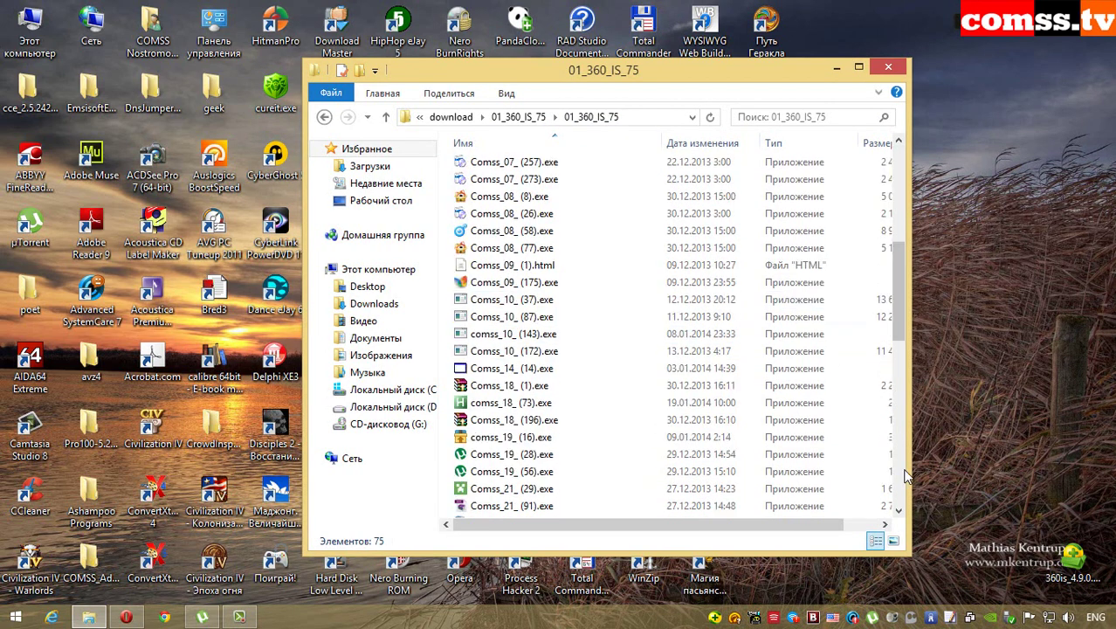
pyautogui.scroll(-11, 902, 472)
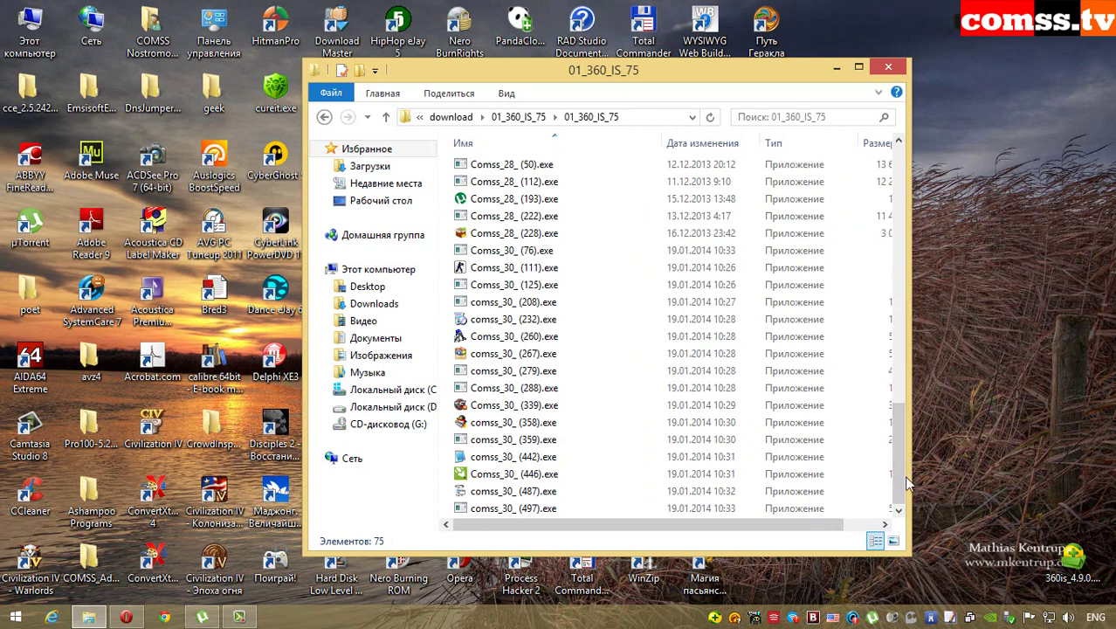
pyautogui.scroll(18, 769, 467)
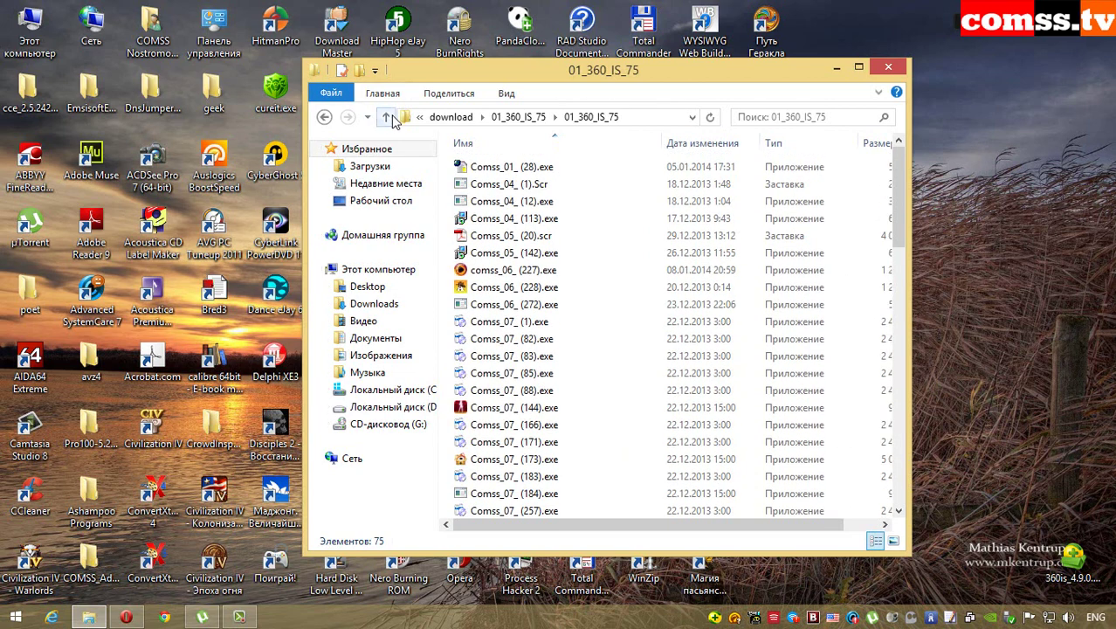
pyautogui.click(388, 117)
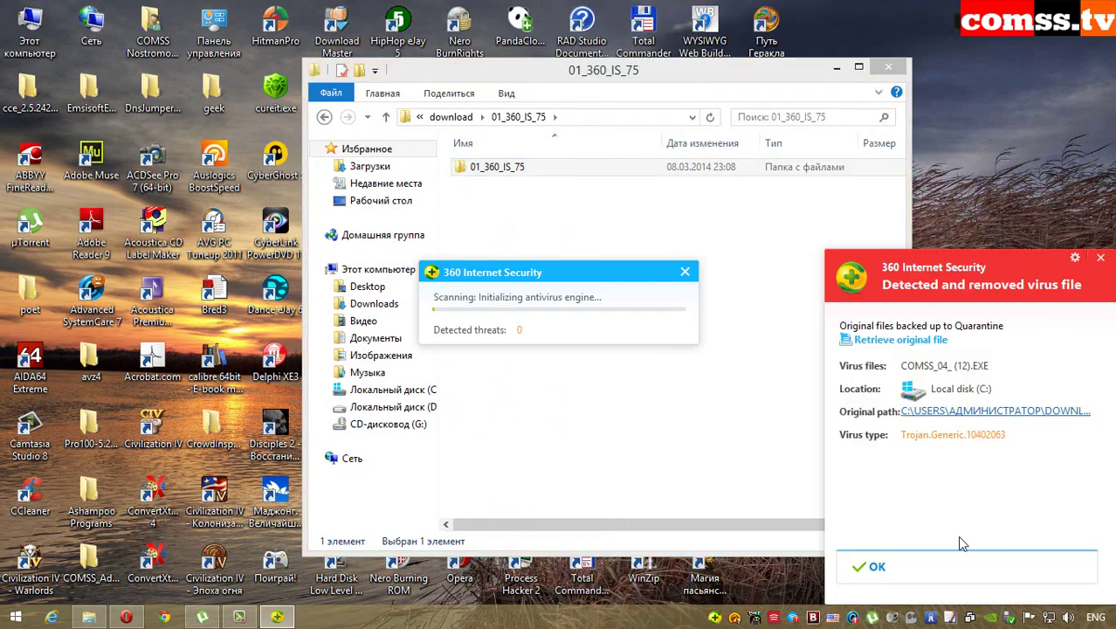
# Dismiss the removal notice and resolve the six threats found in 01_360_IS_75.
pyautogui.click(877, 567)
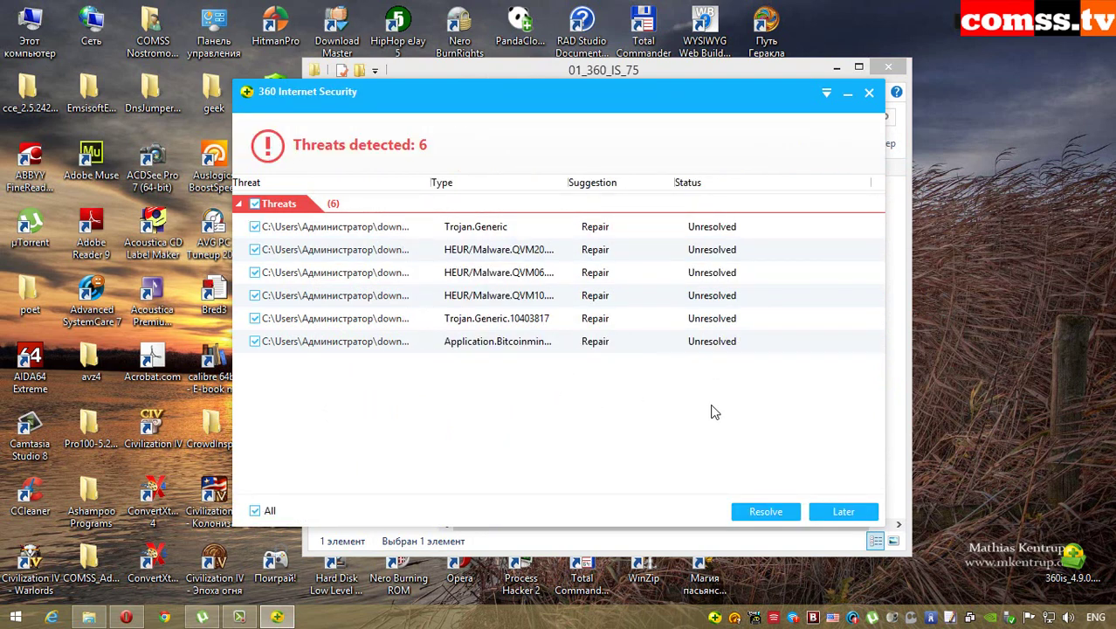
pyautogui.press('Return')
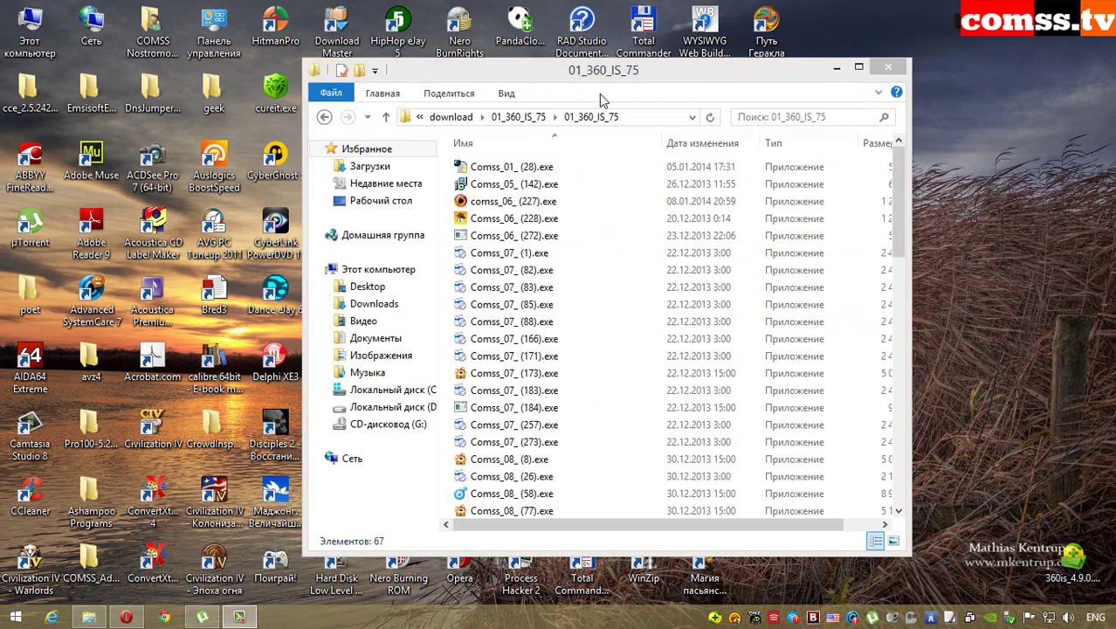
# Scan the sample folder with HitmanPro, set all 12 detections to Удалить, and exit.
pyautogui.click(385, 116)
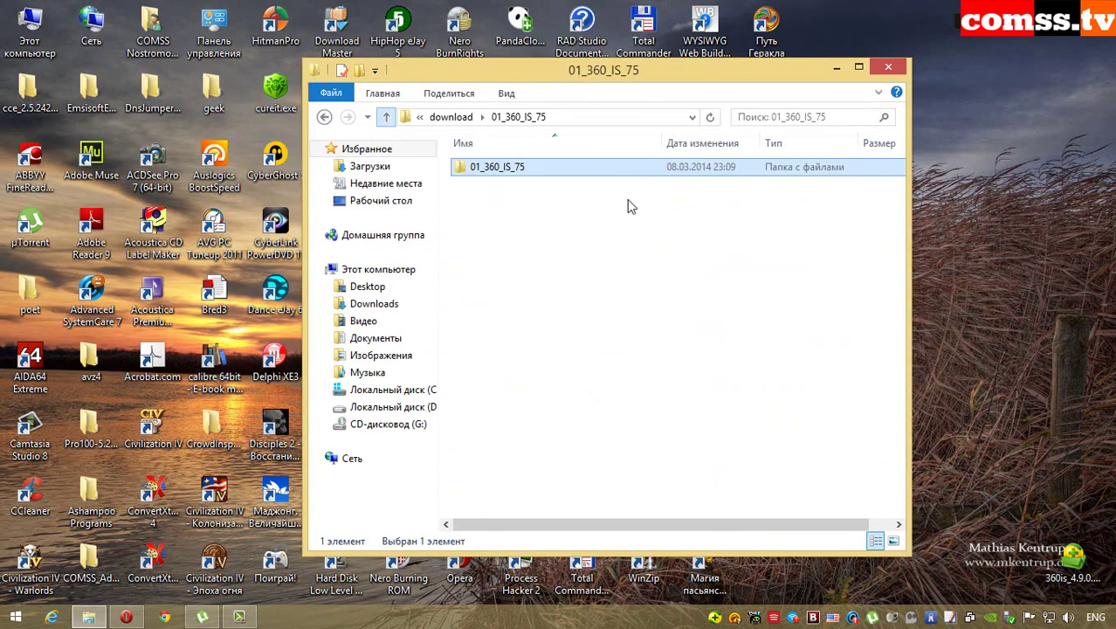
pyautogui.rightClick(564, 181)
pyautogui.click(636, 255)
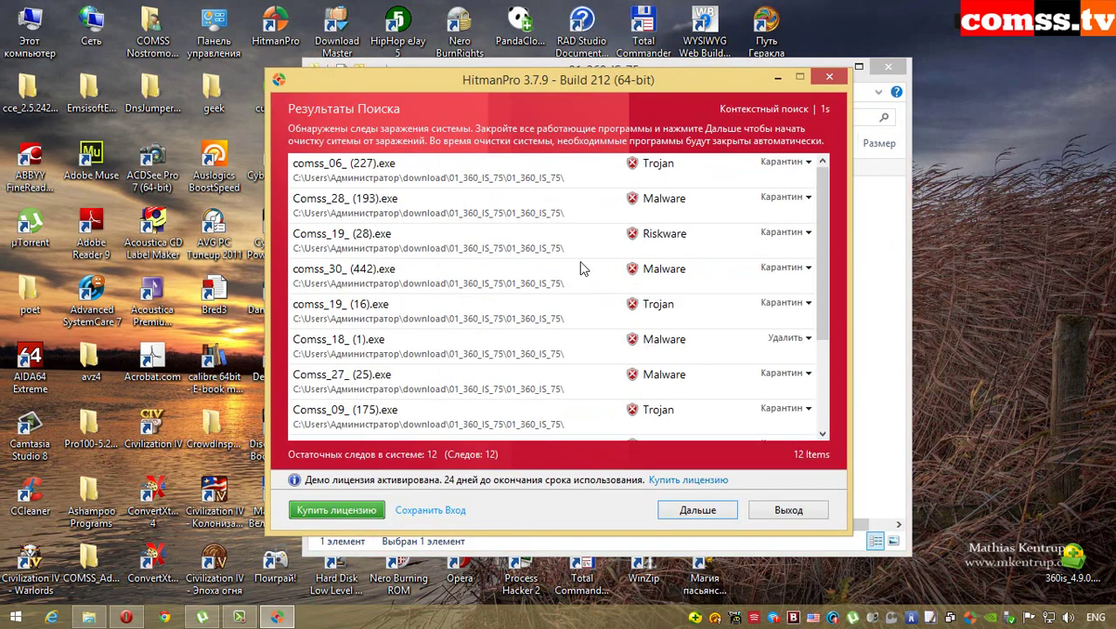
pyautogui.click(808, 162)
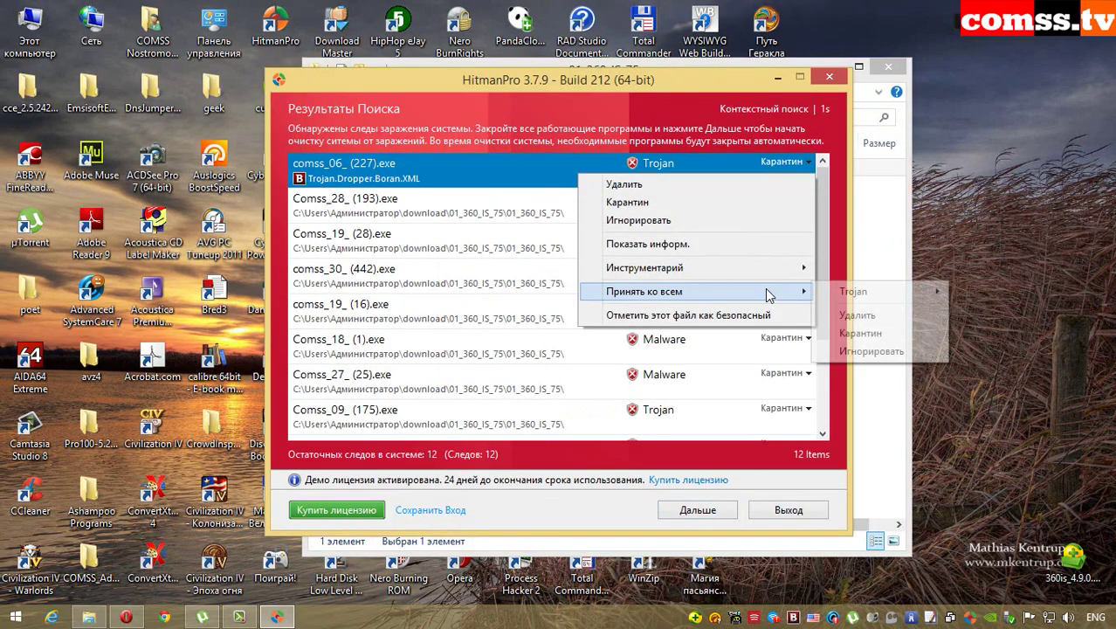
pyautogui.moveTo(767, 291)
pyautogui.click(857, 316)
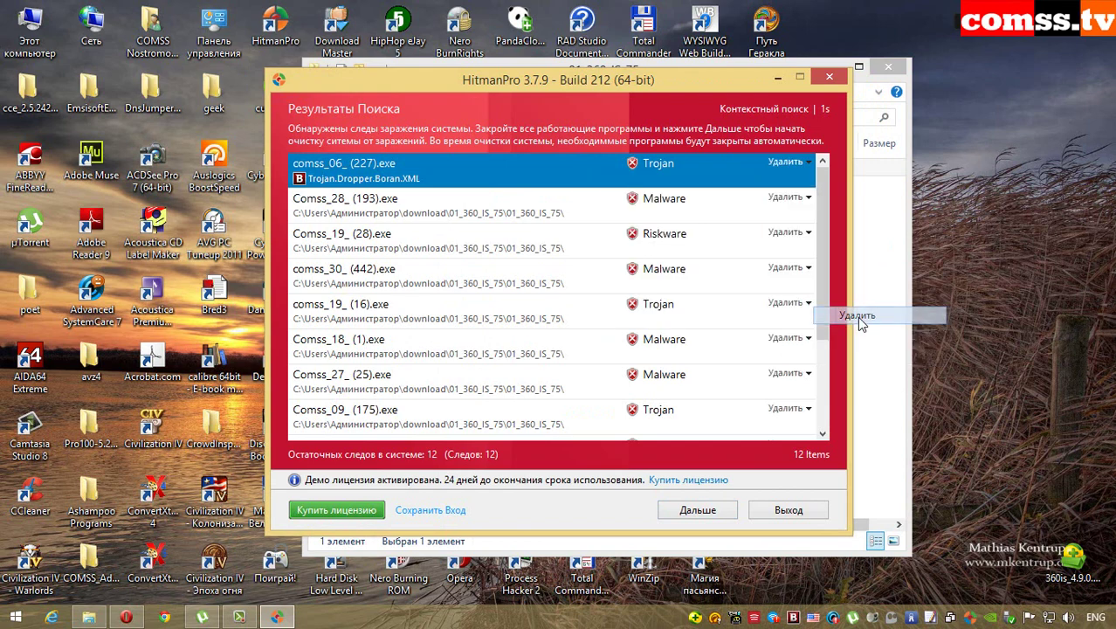
pyautogui.click(788, 509)
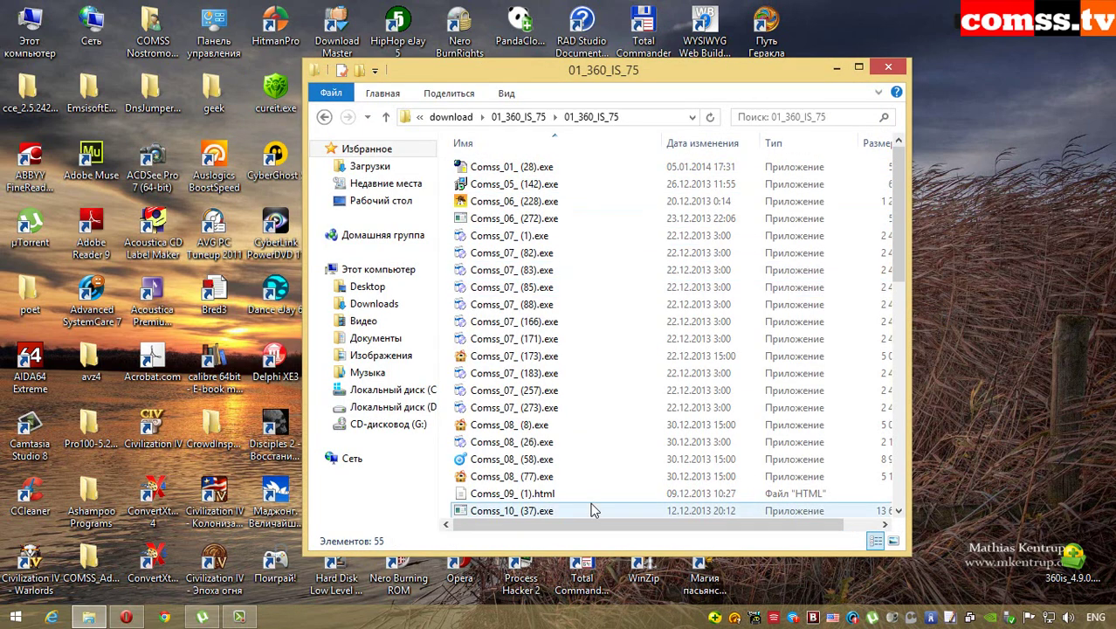
# Scan the sample folder with Malwarebytes Anti-Malware and show the list of detected objects.
pyautogui.press('BackSpace')
pyautogui.rightClick(522, 172)
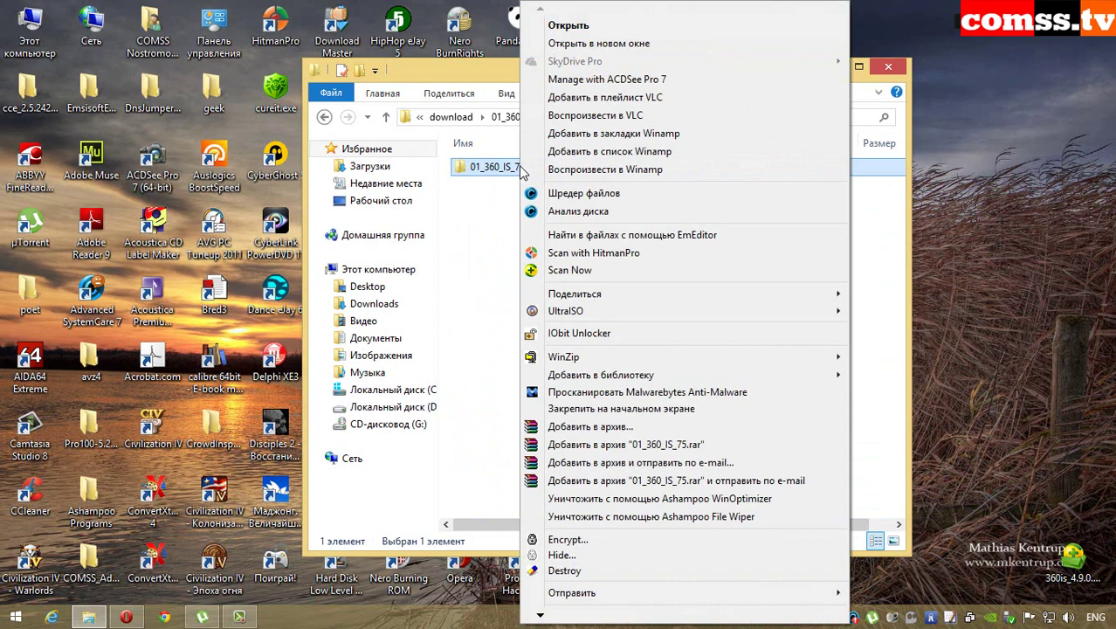
pyautogui.click(631, 408)
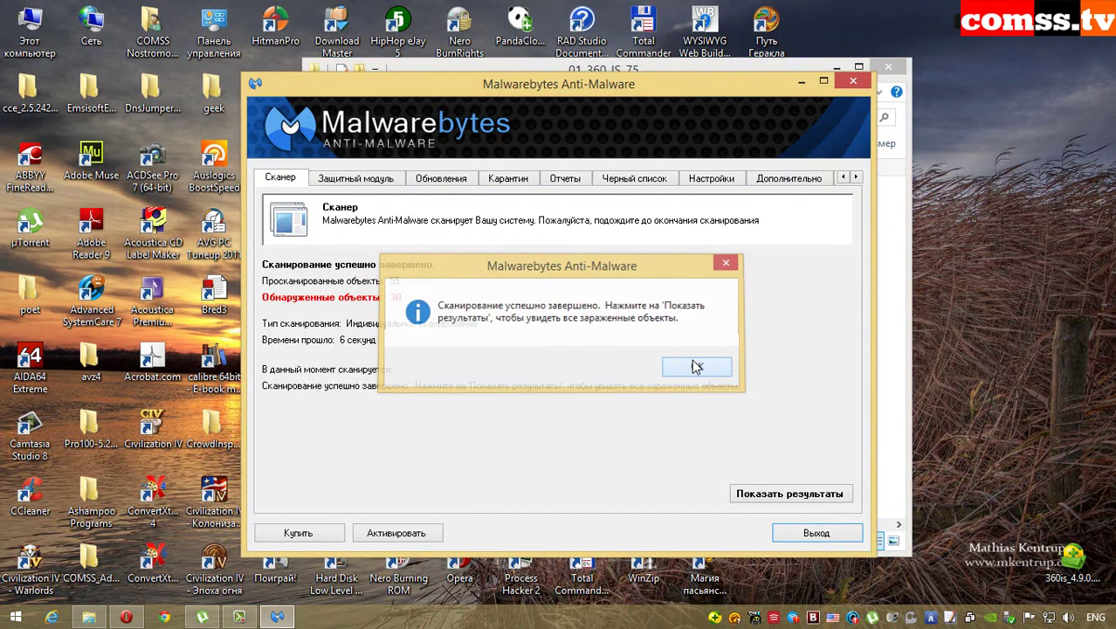
pyautogui.click(696, 365)
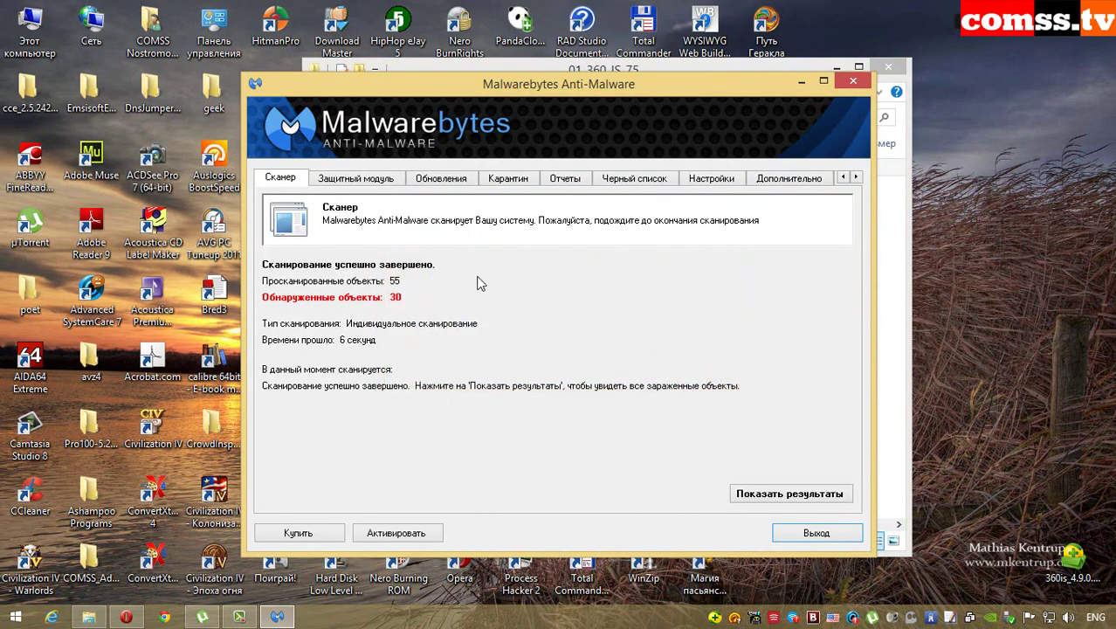
pyautogui.click(788, 493)
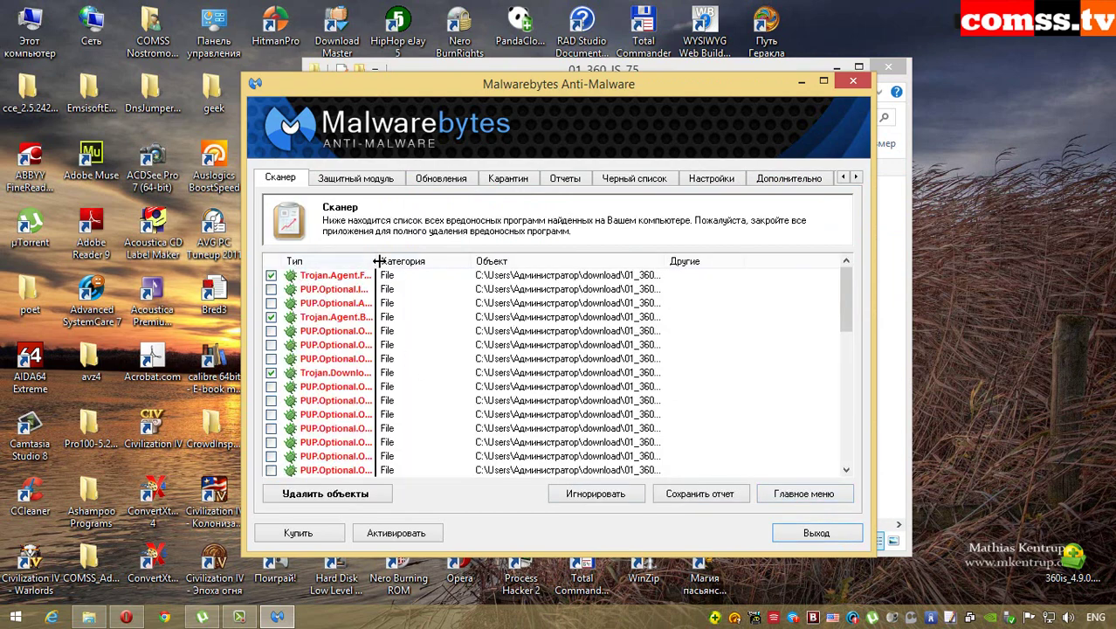
# Tick all 30 detections, including InstallCore, OptimumInstaller and BitCoinMiner, and remove them.
pyautogui.moveTo(378, 262); pyautogui.dragTo(480, 261)
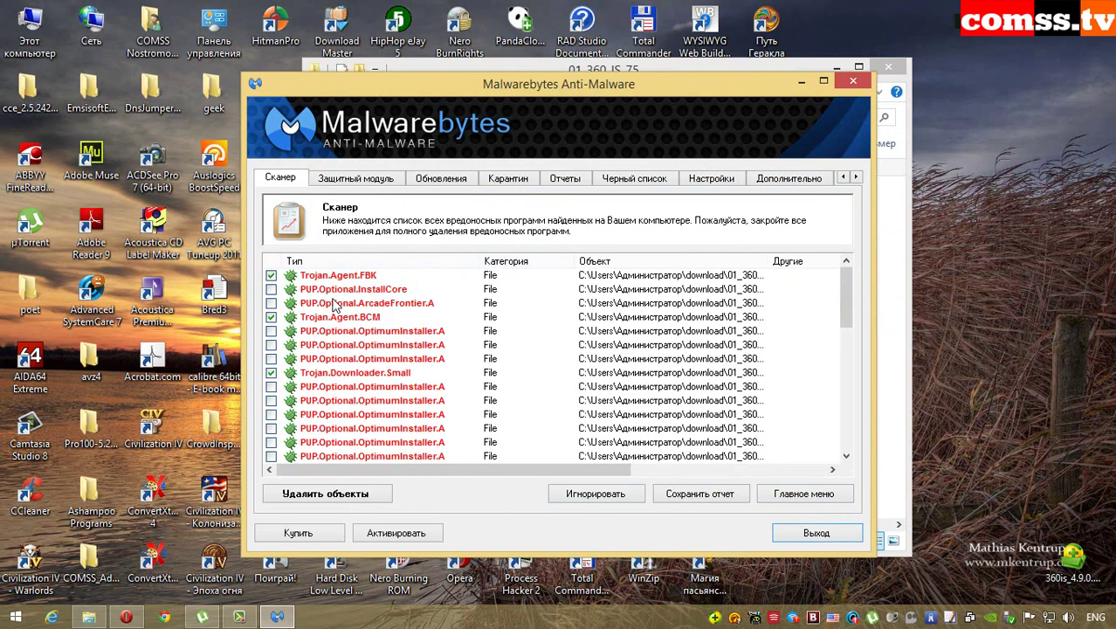
pyautogui.click(270, 289)
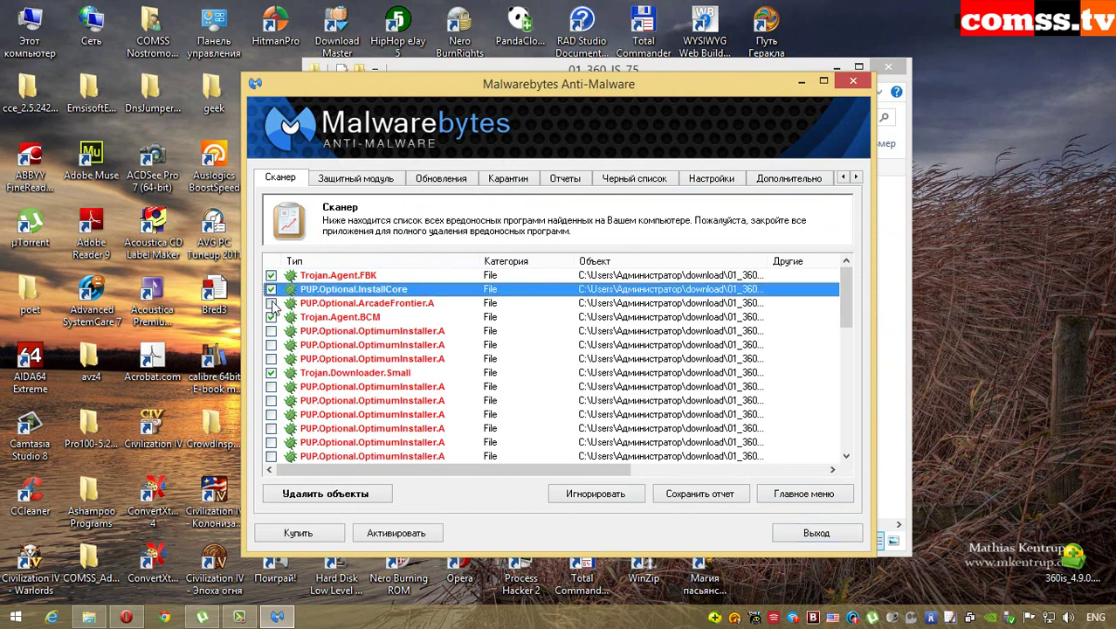
pyautogui.click(271, 303)
pyautogui.click(271, 331)
pyautogui.click(271, 345)
pyautogui.click(271, 359)
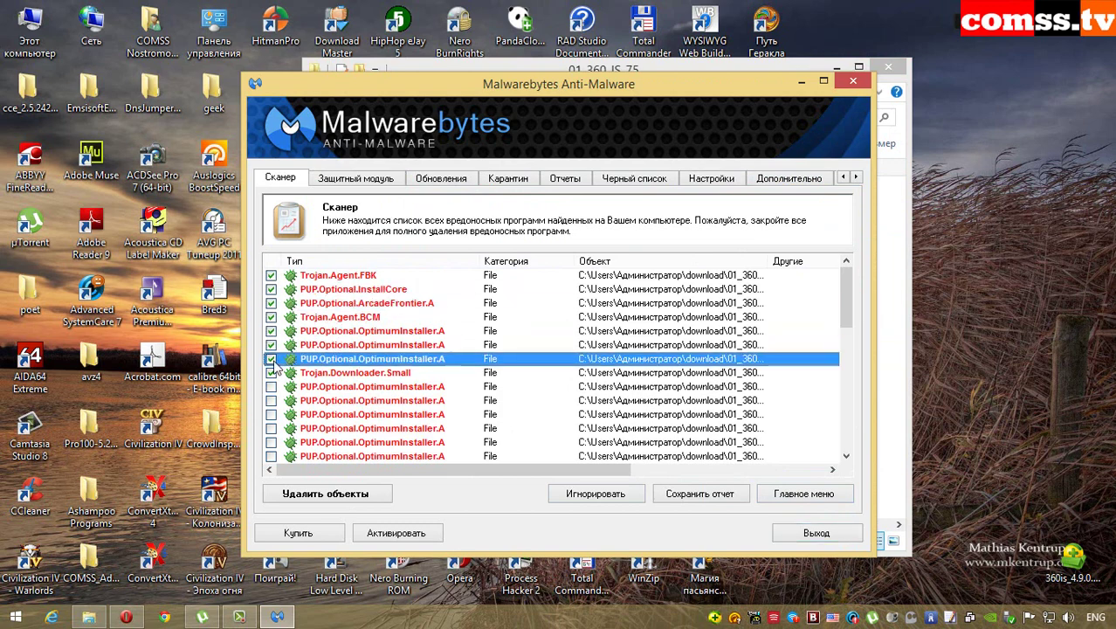
pyautogui.click(271, 387)
pyautogui.click(271, 401)
pyautogui.click(271, 415)
pyautogui.click(271, 429)
pyautogui.click(271, 443)
pyautogui.click(270, 456)
pyautogui.scroll(-3, 330, 437)
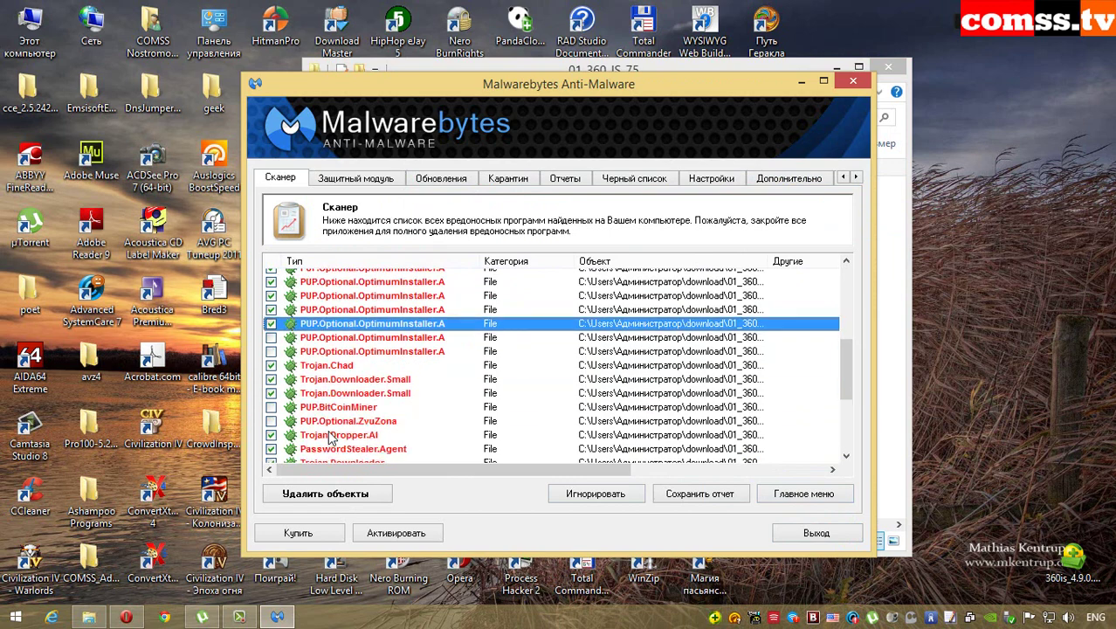
pyautogui.scroll(-1, 330, 437)
pyautogui.click(271, 295)
pyautogui.click(271, 309)
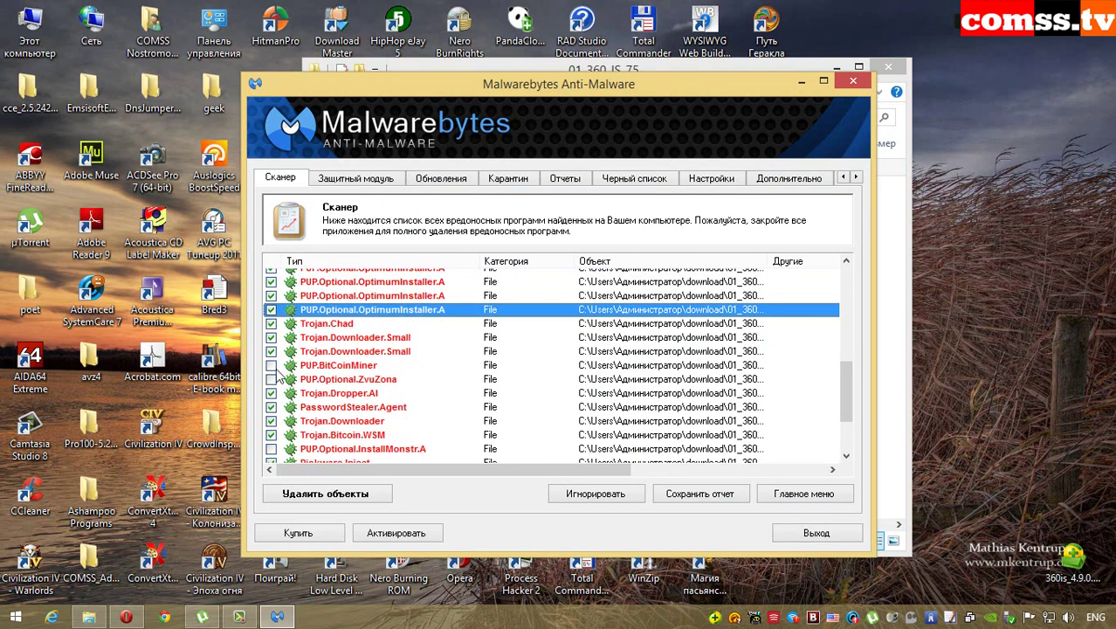
pyautogui.click(271, 365)
pyautogui.click(271, 379)
pyautogui.scroll(-3, 335, 419)
pyautogui.click(270, 398)
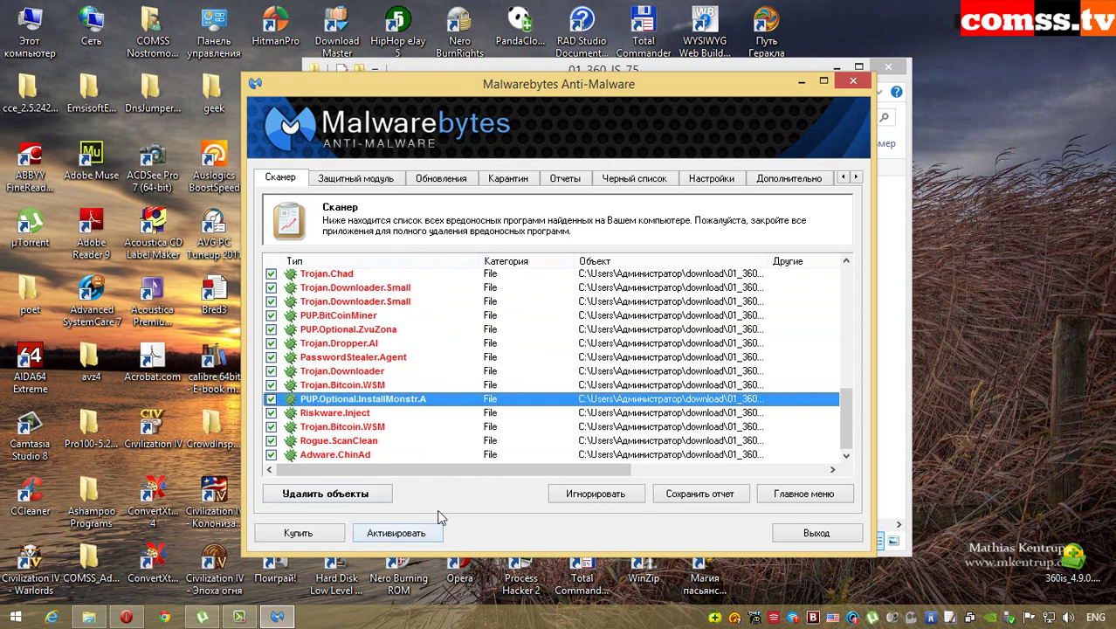
pyautogui.click(334, 495)
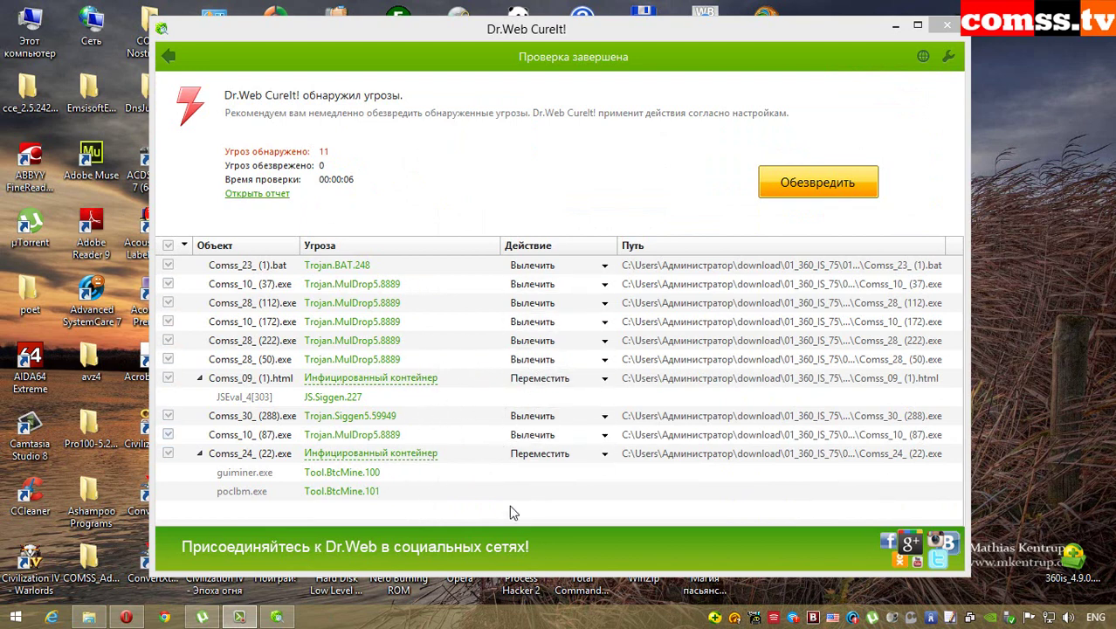
# Set Comss_23_ (1).bat to Удалить and neutralise all 11 Dr.Web CureIt! threats.
pyautogui.click(604, 264)
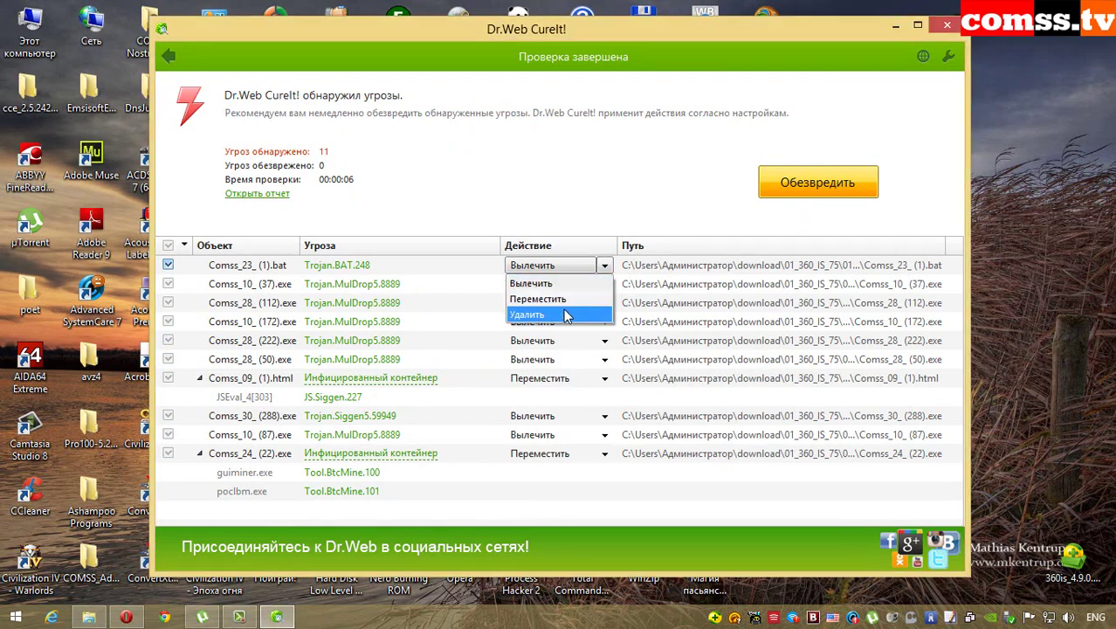
pyautogui.click(534, 317)
pyautogui.click(818, 181)
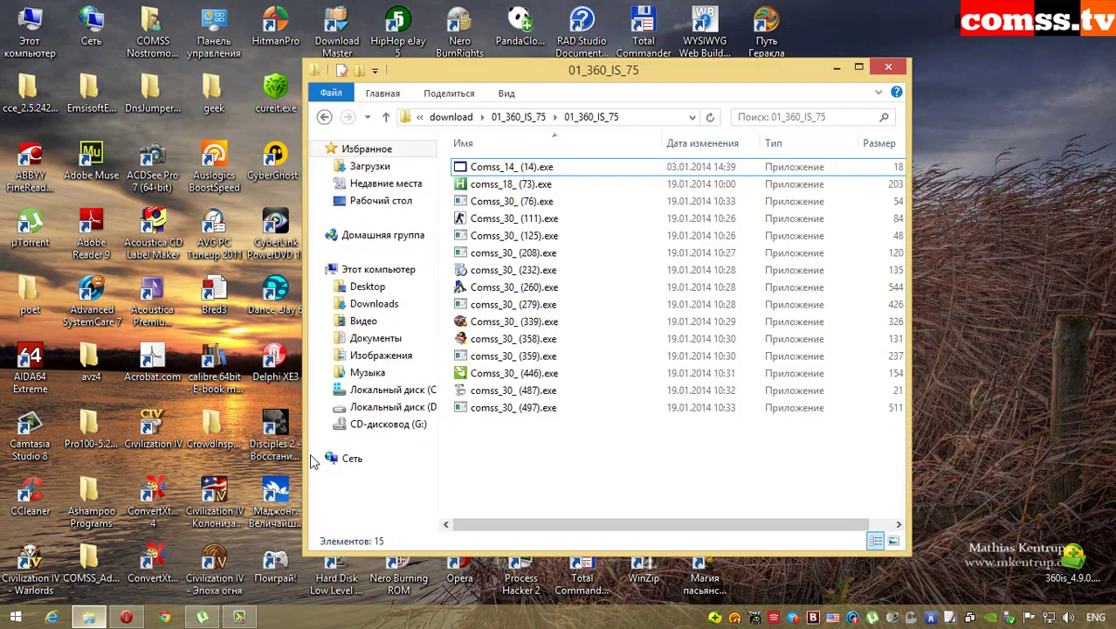
# Clear the file selection and close the 01_360_IS_75 window with Alt+F4.
pyautogui.click(593, 458)
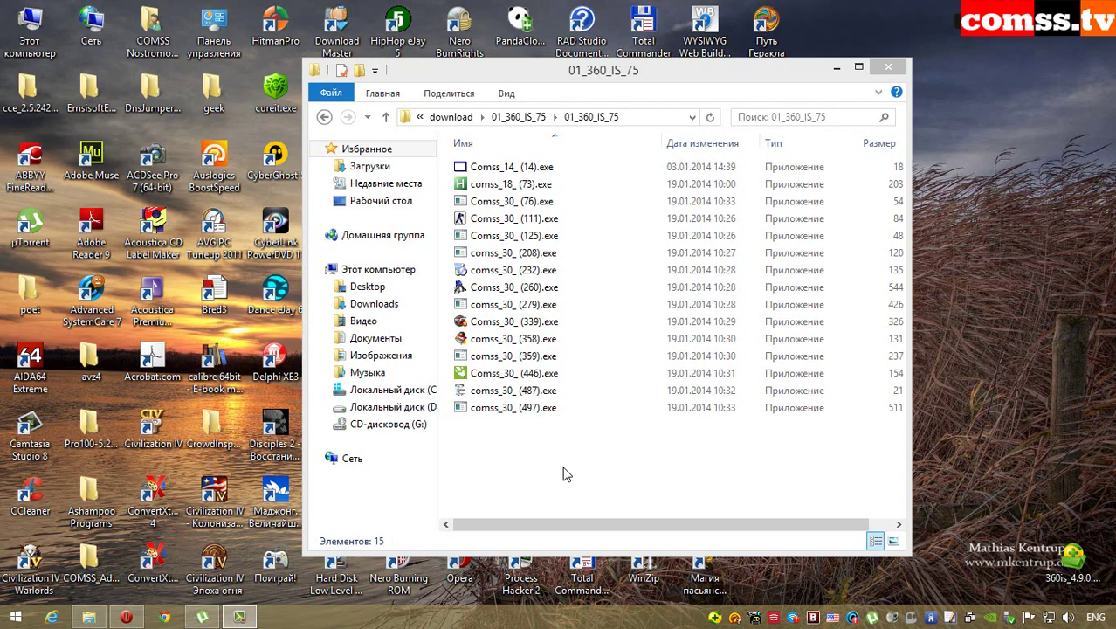
pyautogui.hotkey('alt', 'F4')
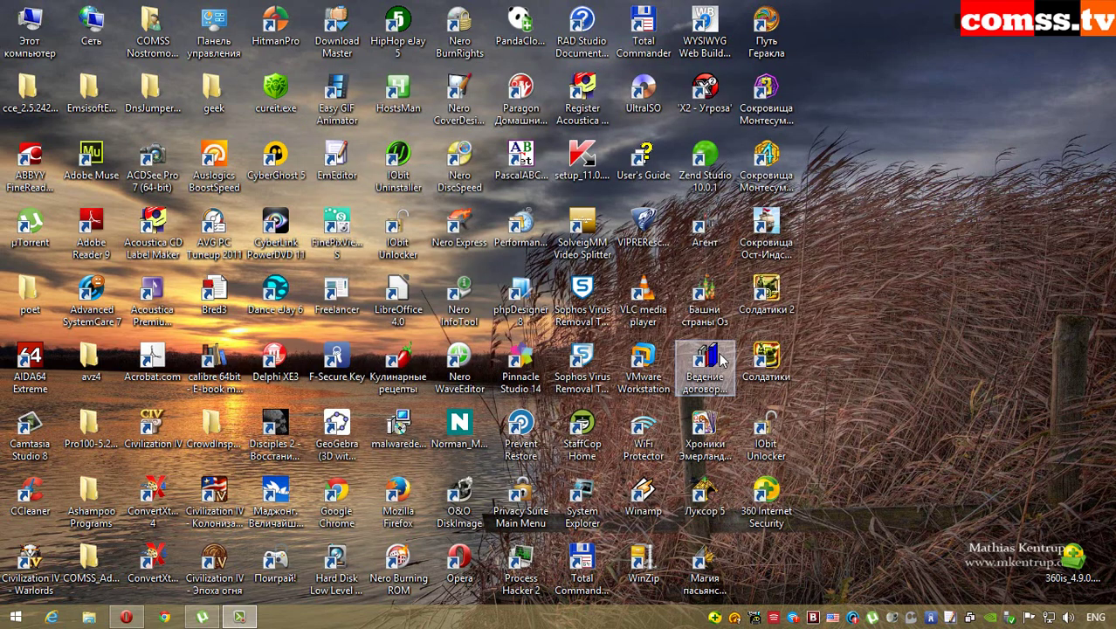